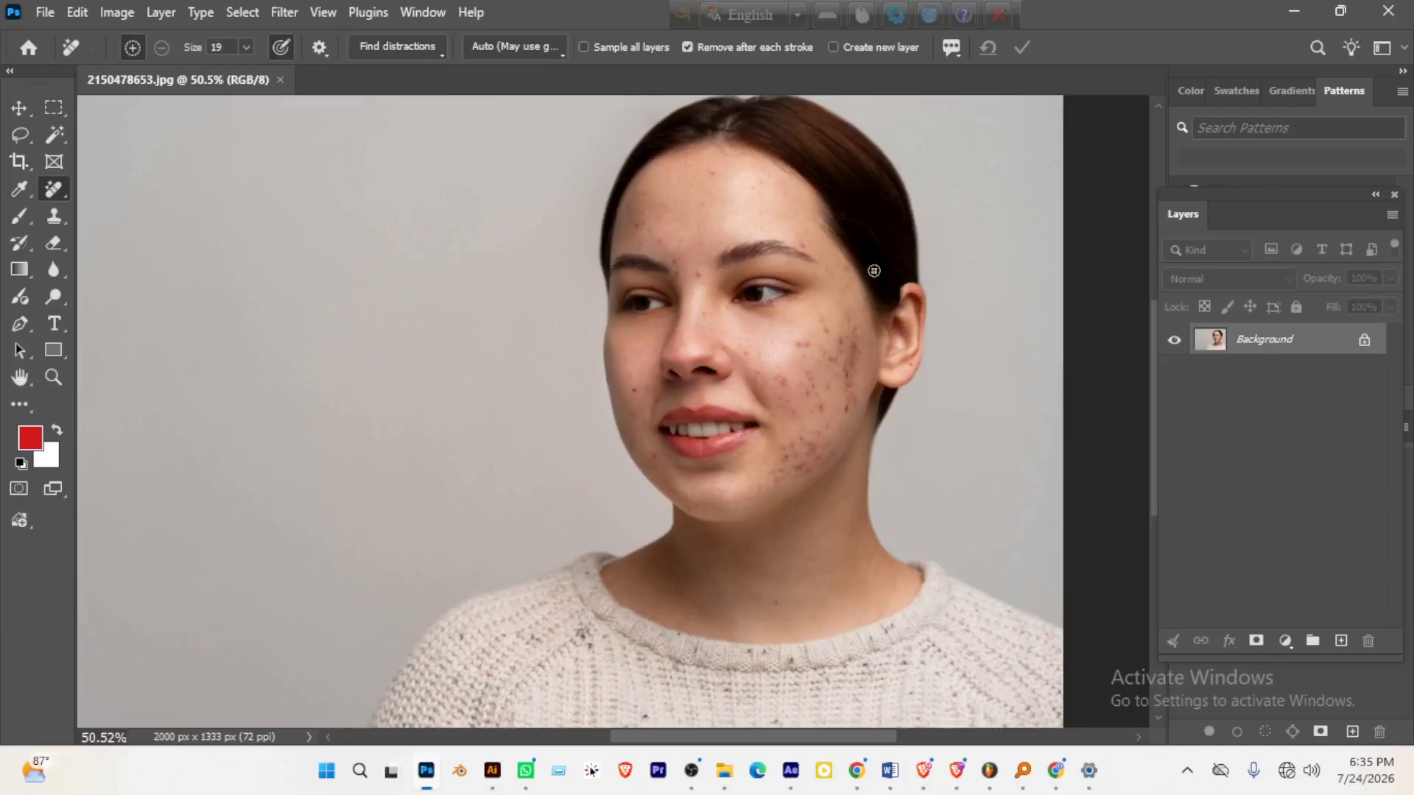
- Duplicate the Background photo layer, then make the original Background layer active
{"action": "left_click_drag", "start_coordinate": [839, 367], "coordinate": [899, 354]}
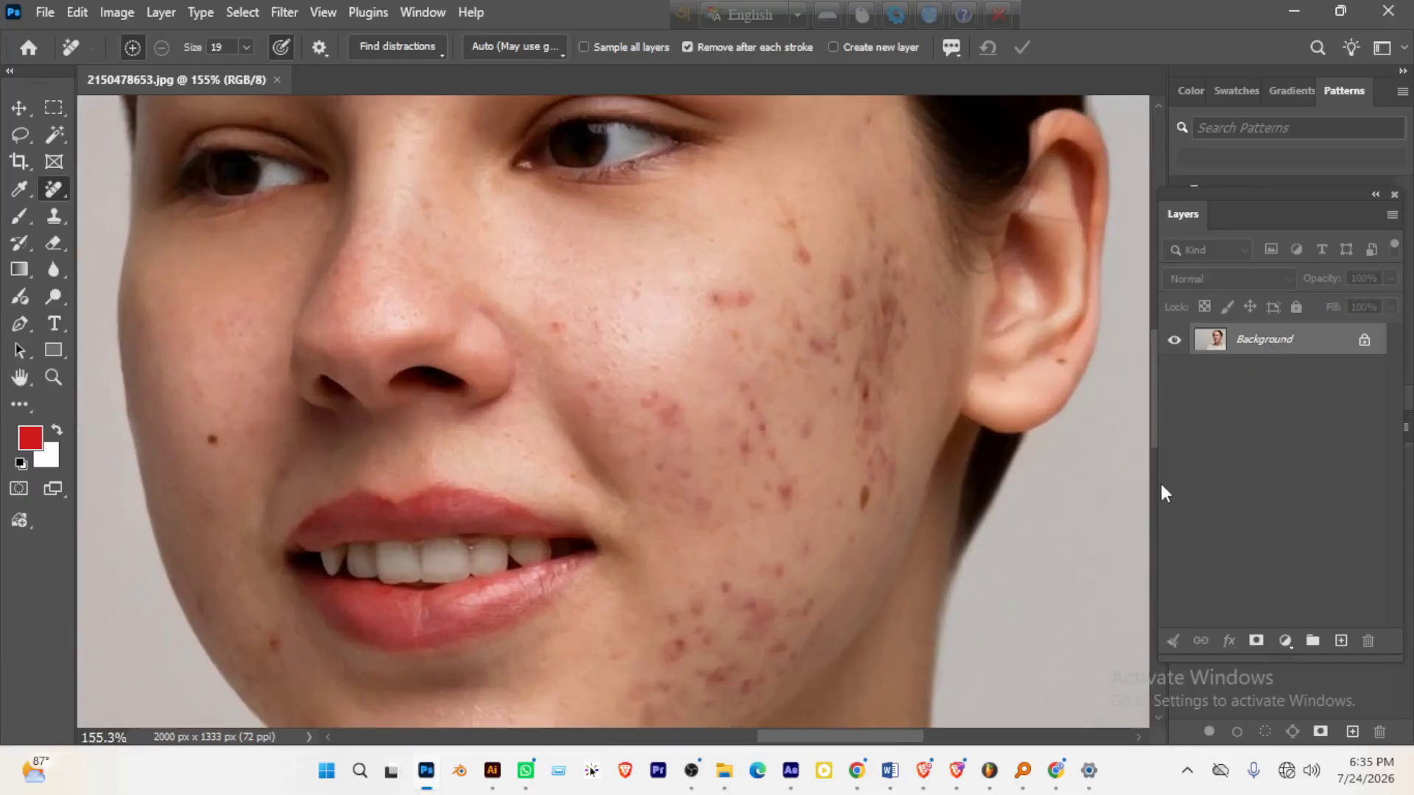
{"action": "key", "text": "ctrl+j"}
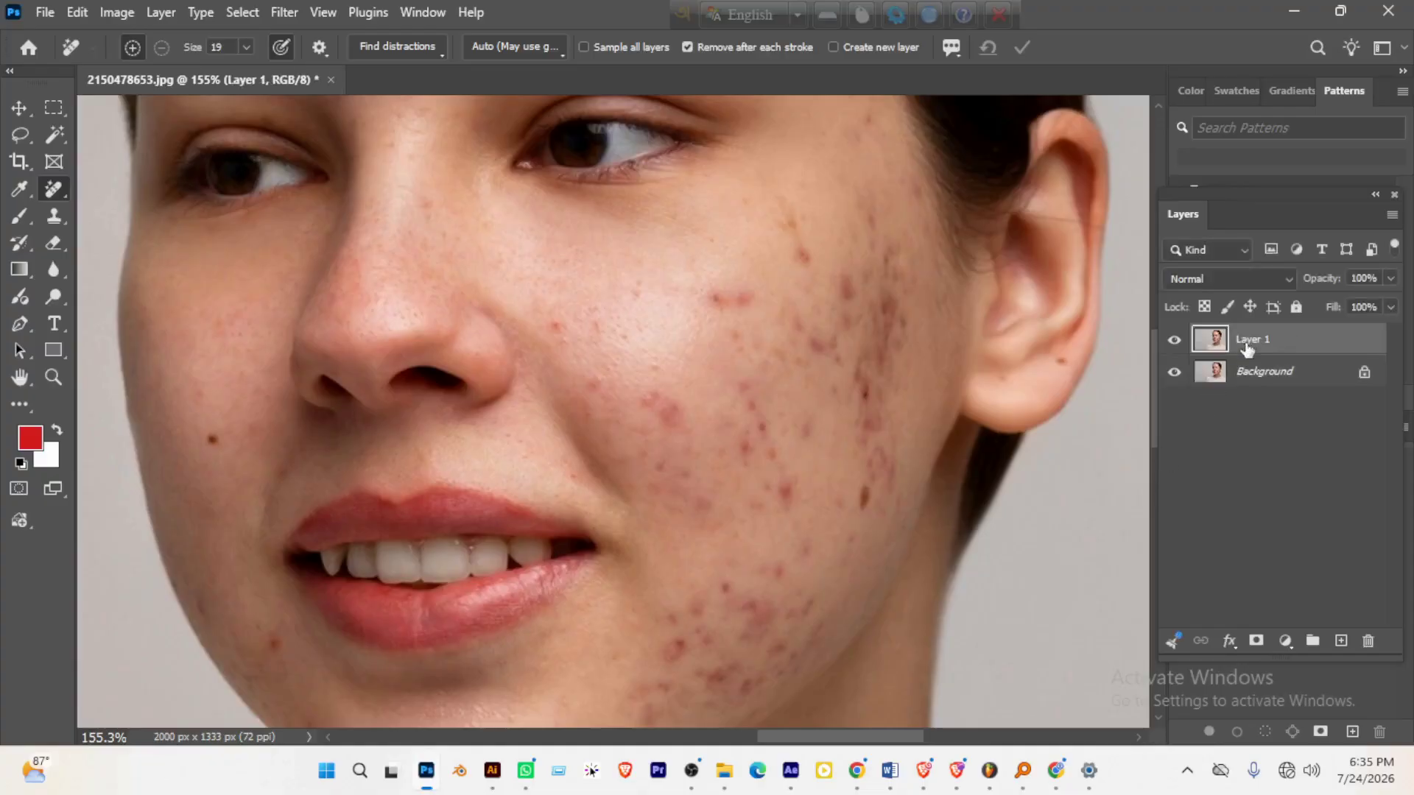
{"action": "left_click", "coordinate": [1285, 373]}
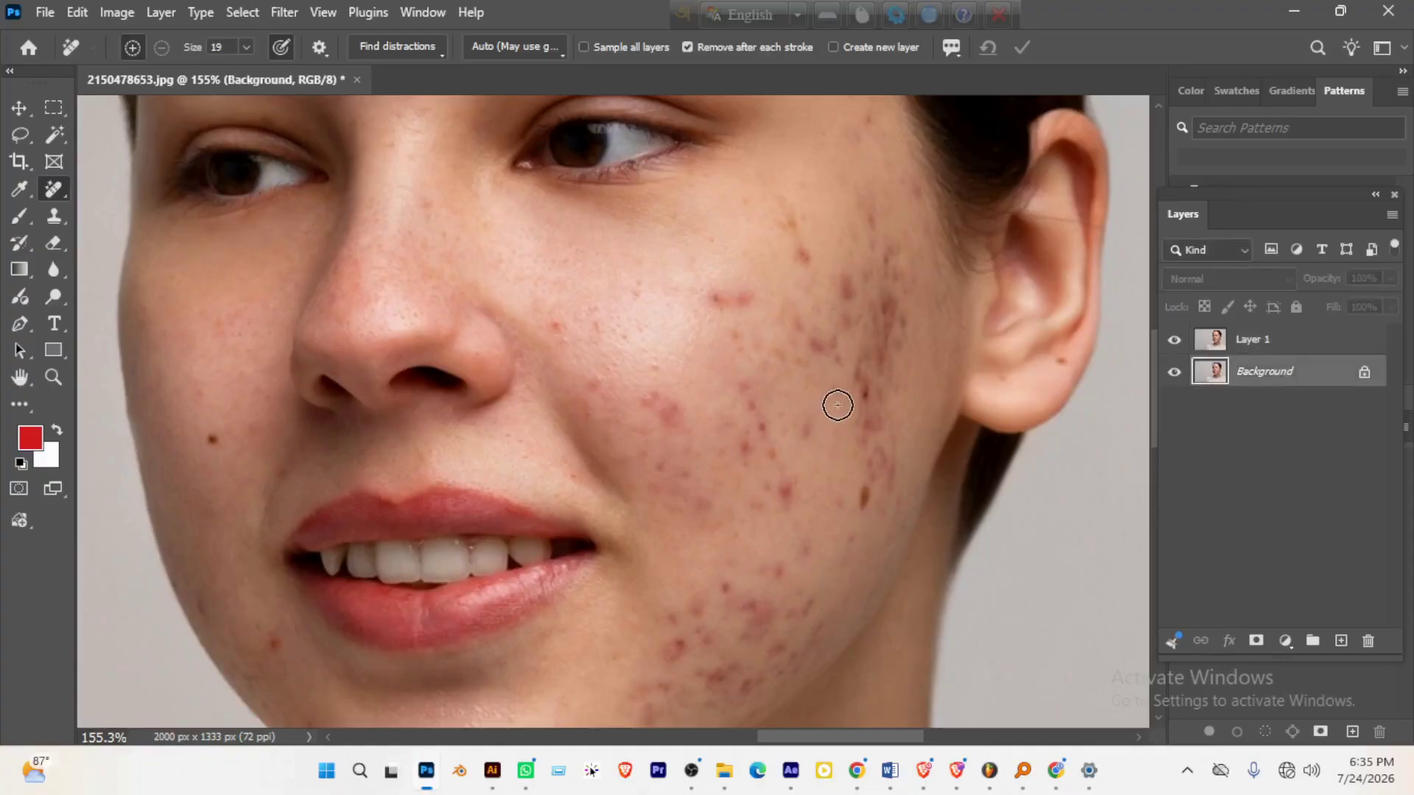
- Examine the blemishes on the forehead, around the eyes and on the acne-marked cheek up close
{"action": "left_click_drag", "start_coordinate": [941, 319], "coordinate": [909, 491]}
{"action": "left_click_drag", "start_coordinate": [762, 365], "coordinate": [855, 492]}
{"action": "mouse_move", "coordinate": [606, 290]}
{"action": "left_mouse_down"}
{"action": "mouse_move", "coordinate": [678, 305]}
{"action": "mouse_move", "coordinate": [798, 395]}
{"action": "left_mouse_up"}
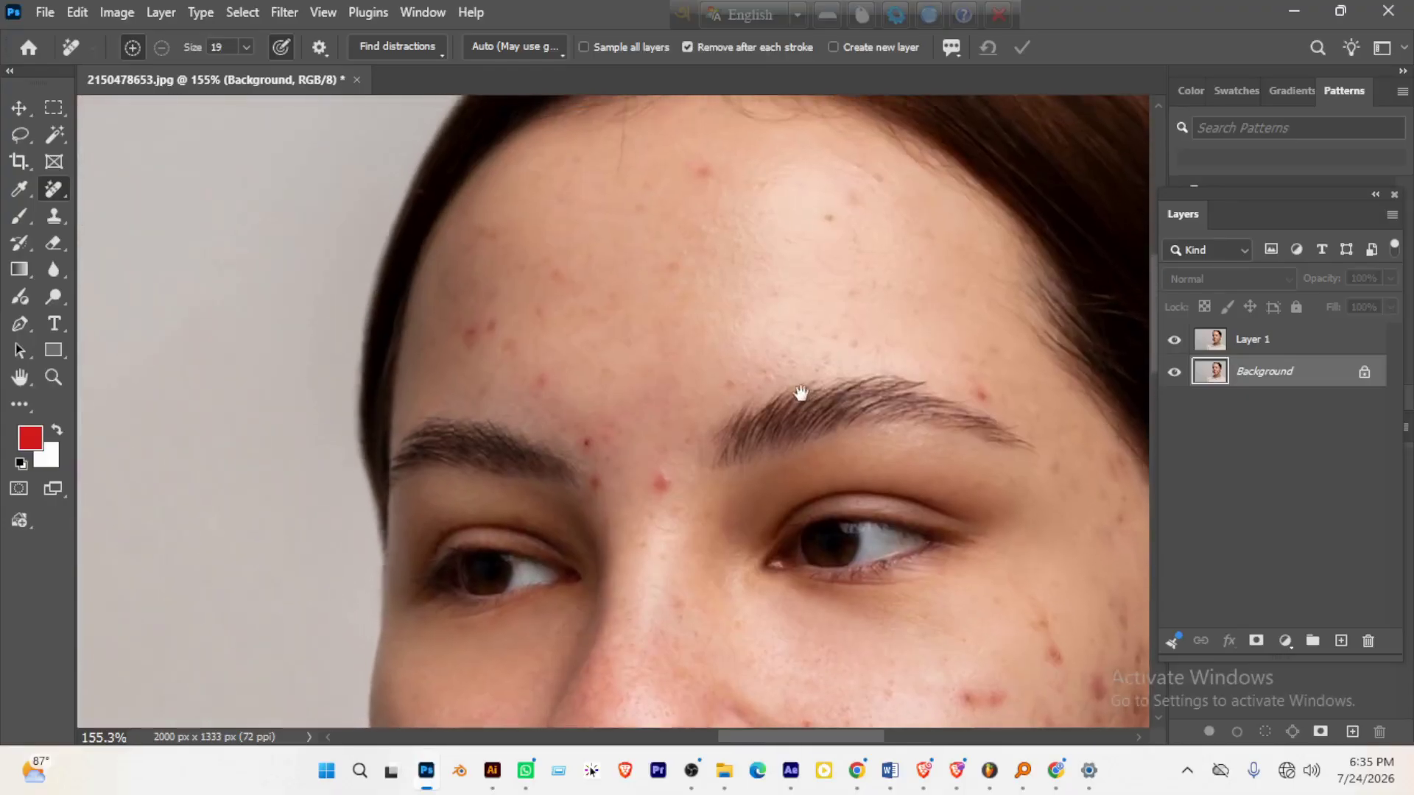
{"action": "left_click_drag", "start_coordinate": [726, 290], "coordinate": [719, 353]}
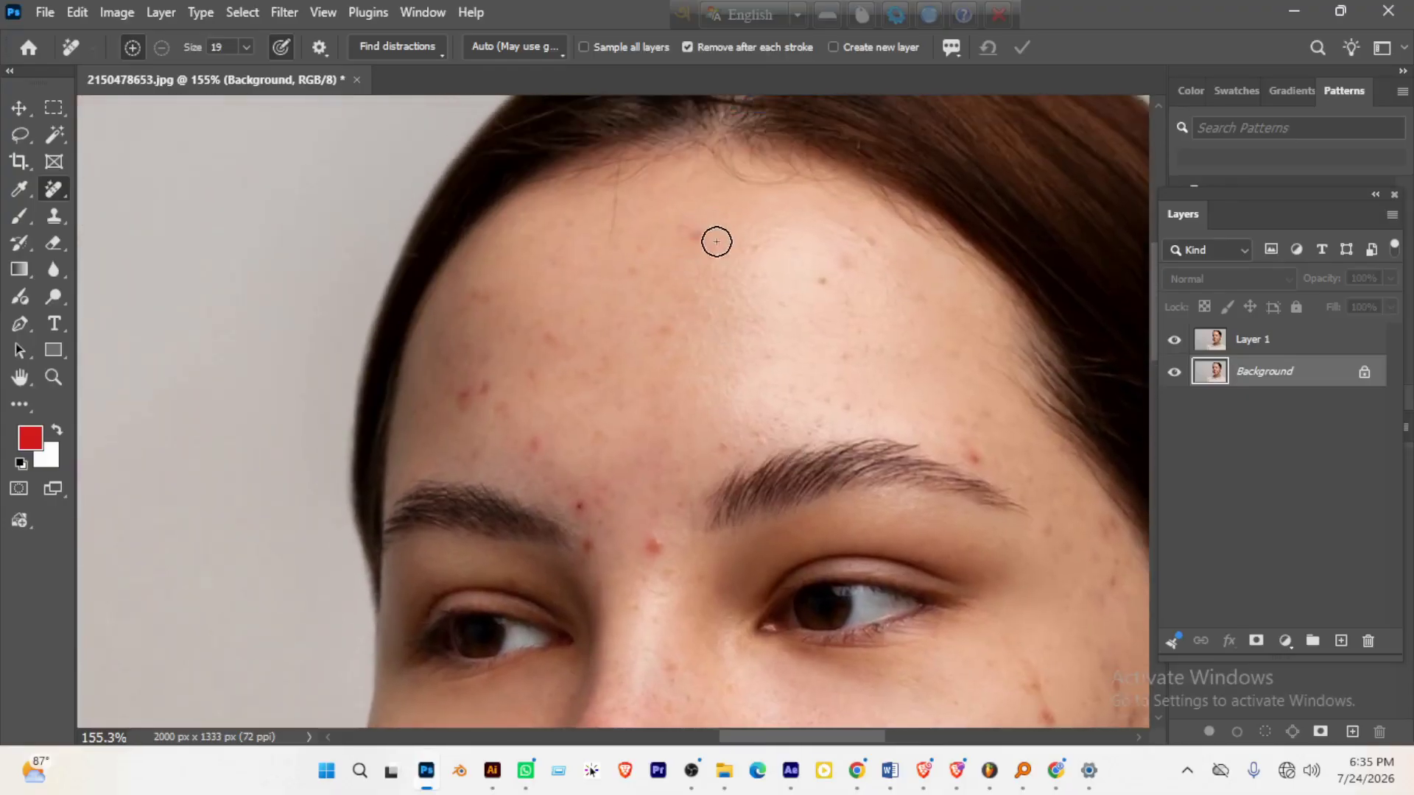
{"action": "left_click_drag", "start_coordinate": [694, 230], "coordinate": [643, 272]}
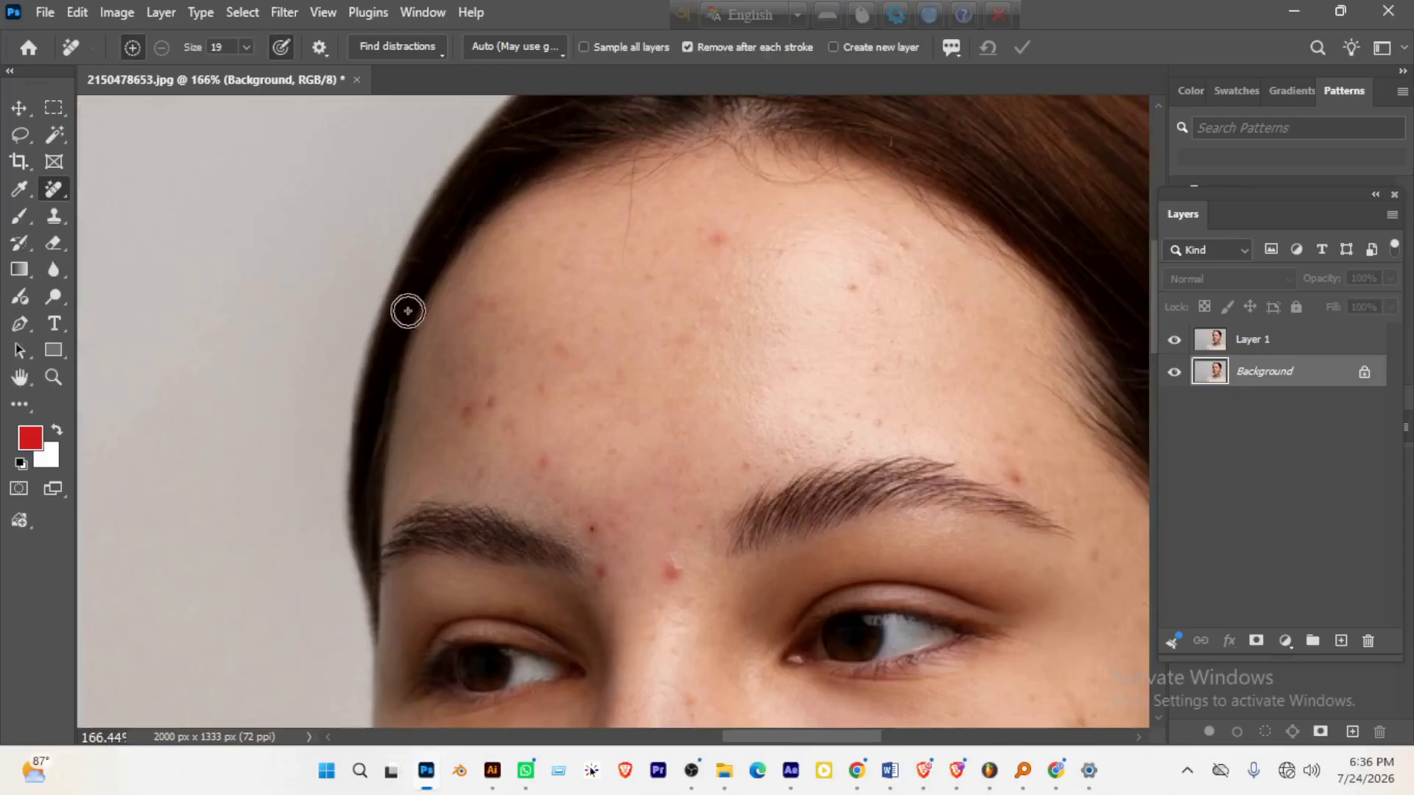
{"action": "left_click_drag", "start_coordinate": [887, 433], "coordinate": [591, 106]}
{"action": "left_click_drag", "start_coordinate": [790, 507], "coordinate": [705, 249]}
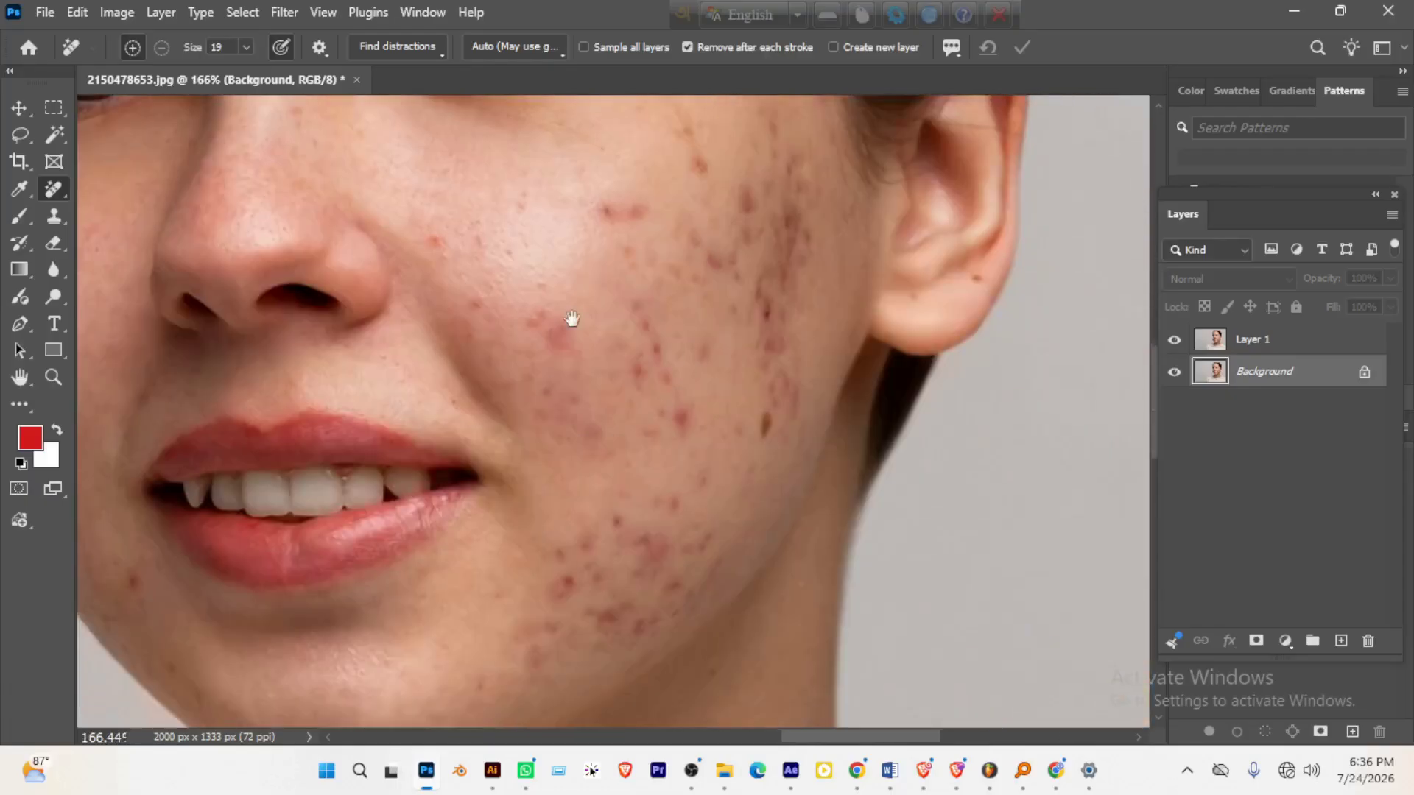
{"action": "left_click_drag", "start_coordinate": [631, 343], "coordinate": [741, 467]}
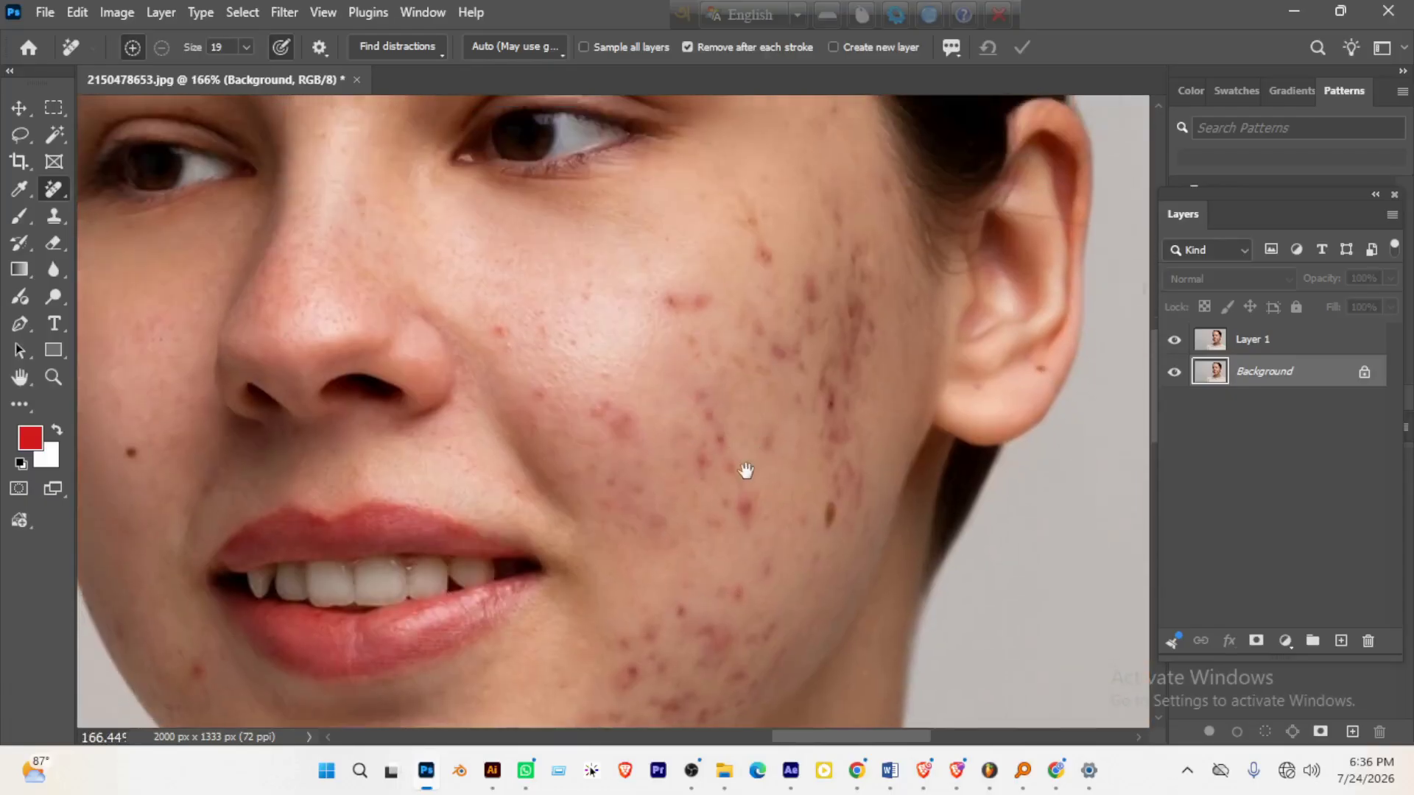
{"action": "left_click_drag", "start_coordinate": [589, 125], "coordinate": [668, 450]}
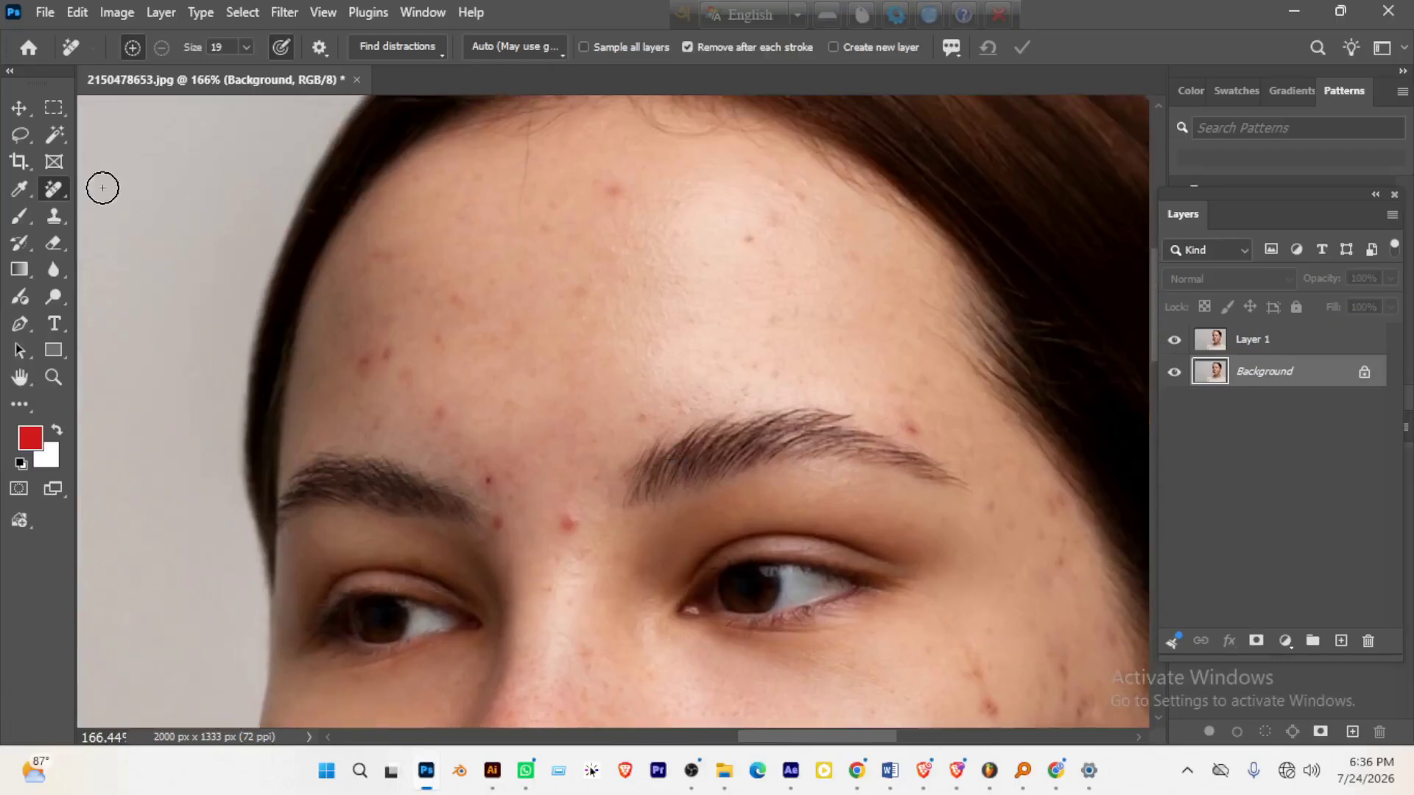
- Heal the blemishes on the upper and middle forehead and above the outer eyebrow on Layer 1 with the Content-Aware Spot Healing Brush
{"action": "right_click", "coordinate": [53, 190]}
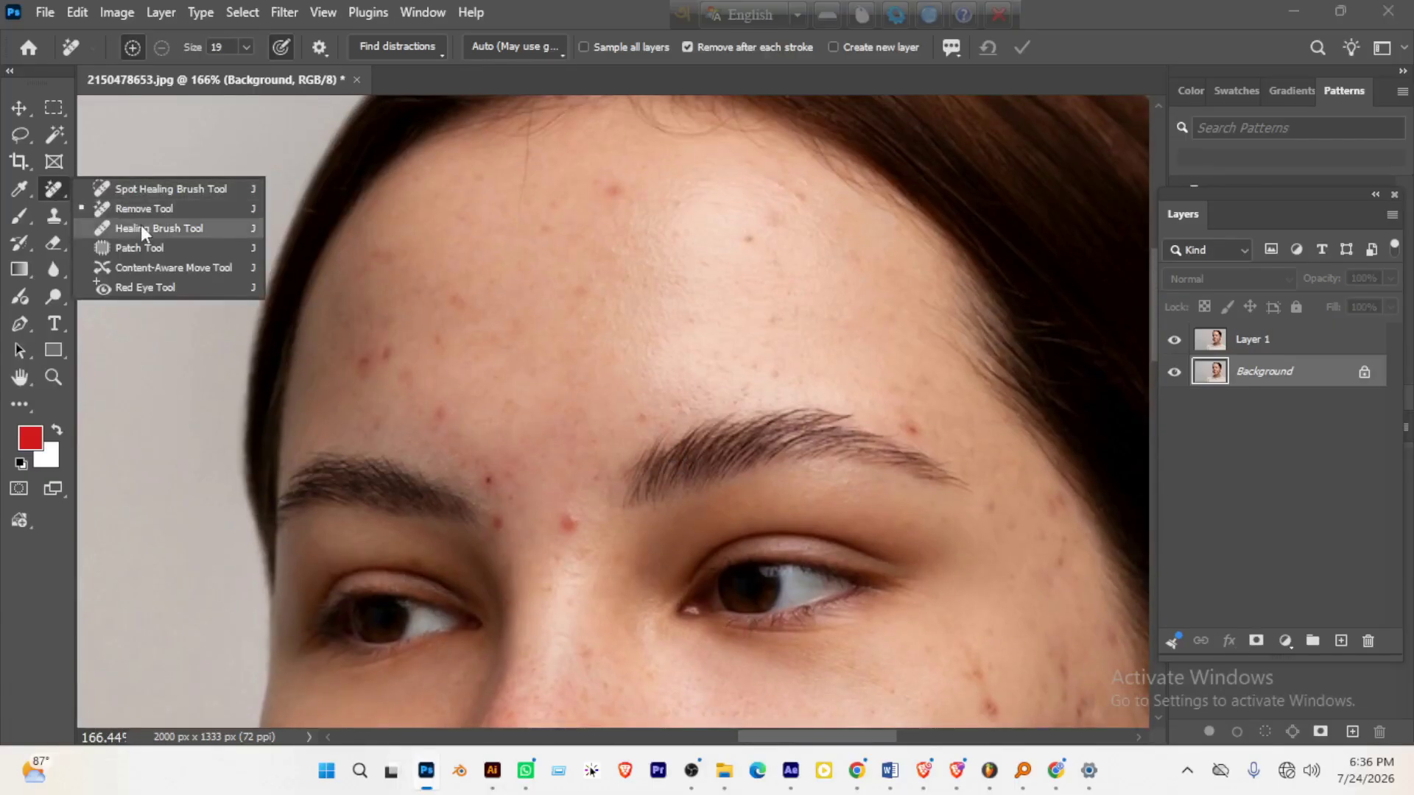
{"action": "left_click", "coordinate": [143, 190]}
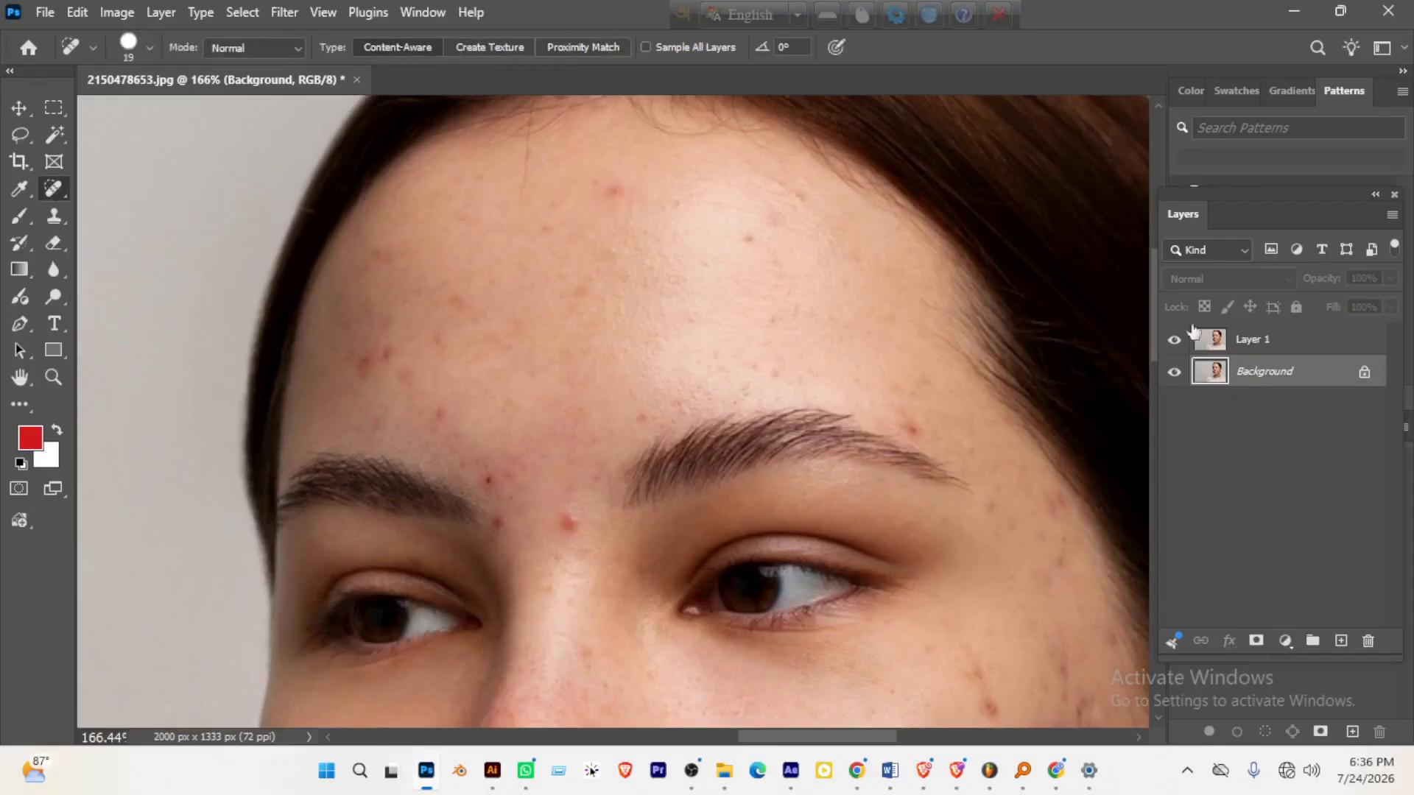
{"action": "left_click", "coordinate": [1268, 344]}
{"action": "left_click", "coordinate": [614, 193]}
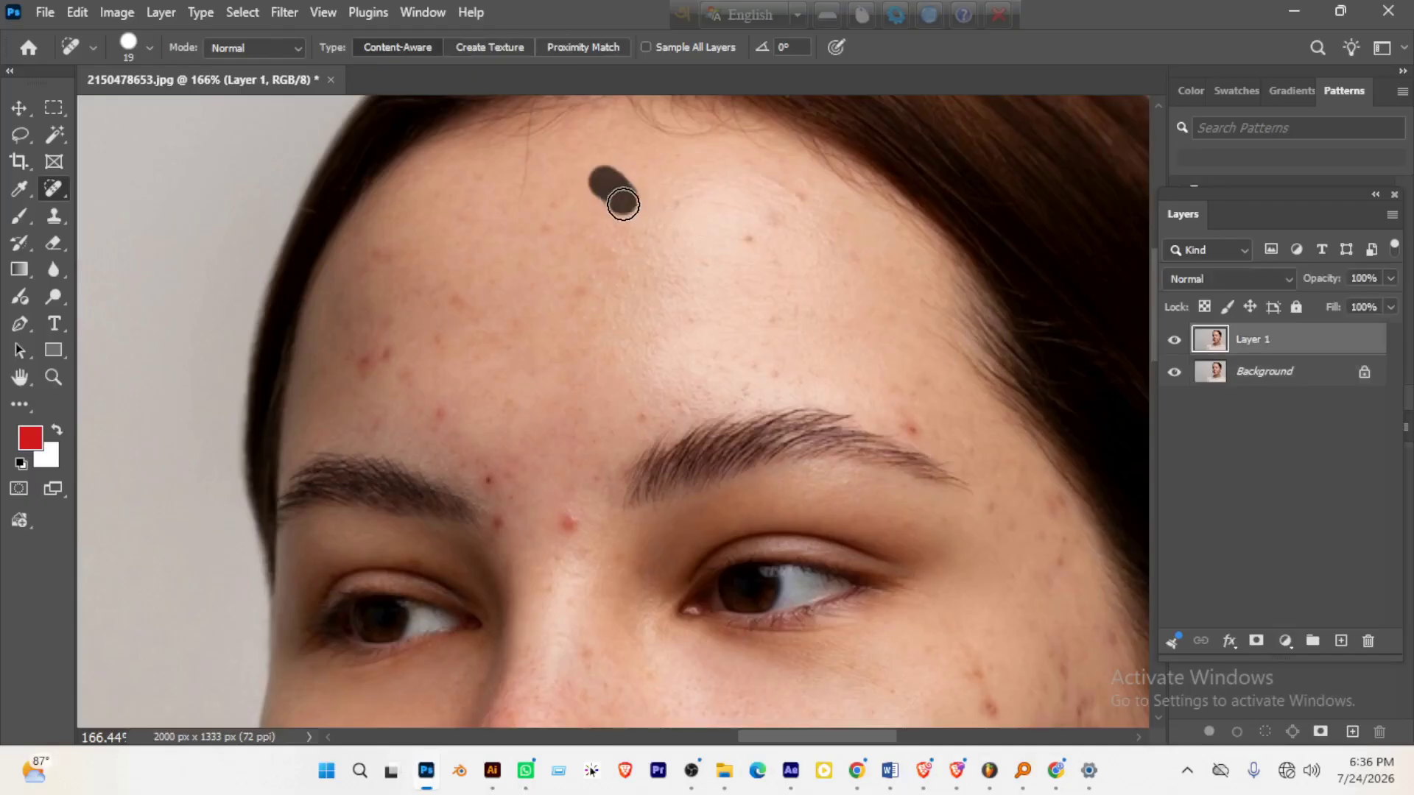
{"action": "left_click", "coordinate": [748, 237]}
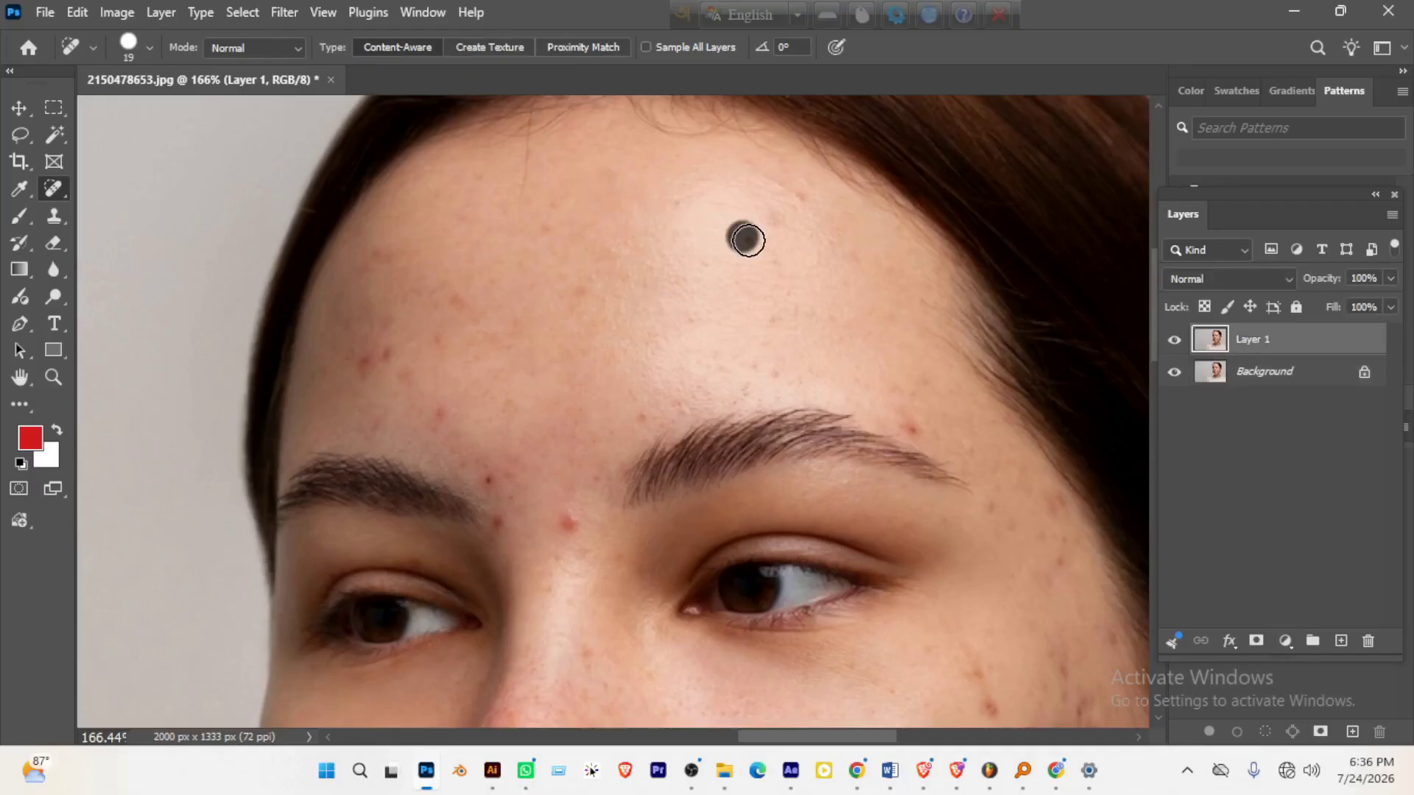
{"action": "left_click", "coordinate": [553, 237]}
{"action": "left_click", "coordinate": [582, 290]}
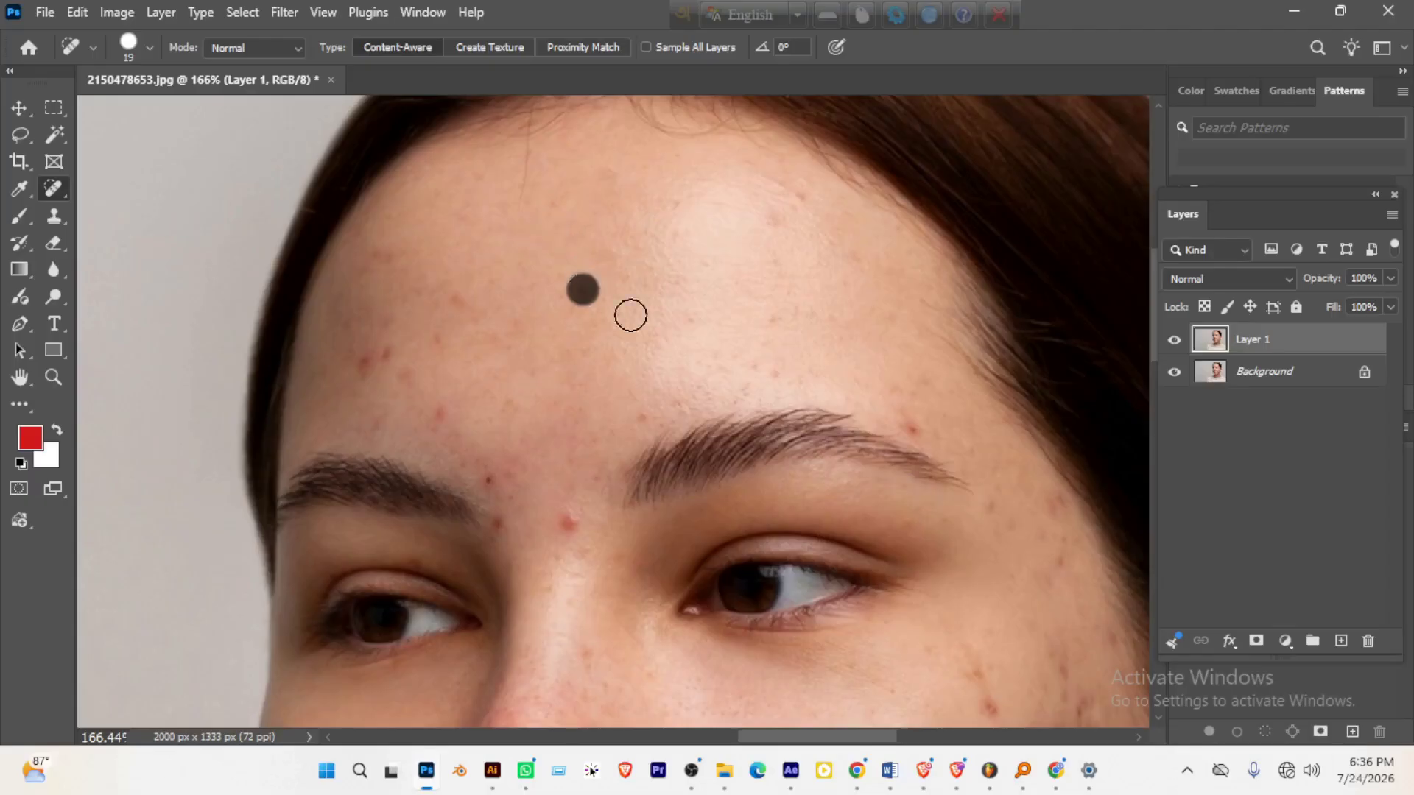
{"action": "left_click", "coordinate": [912, 427]}
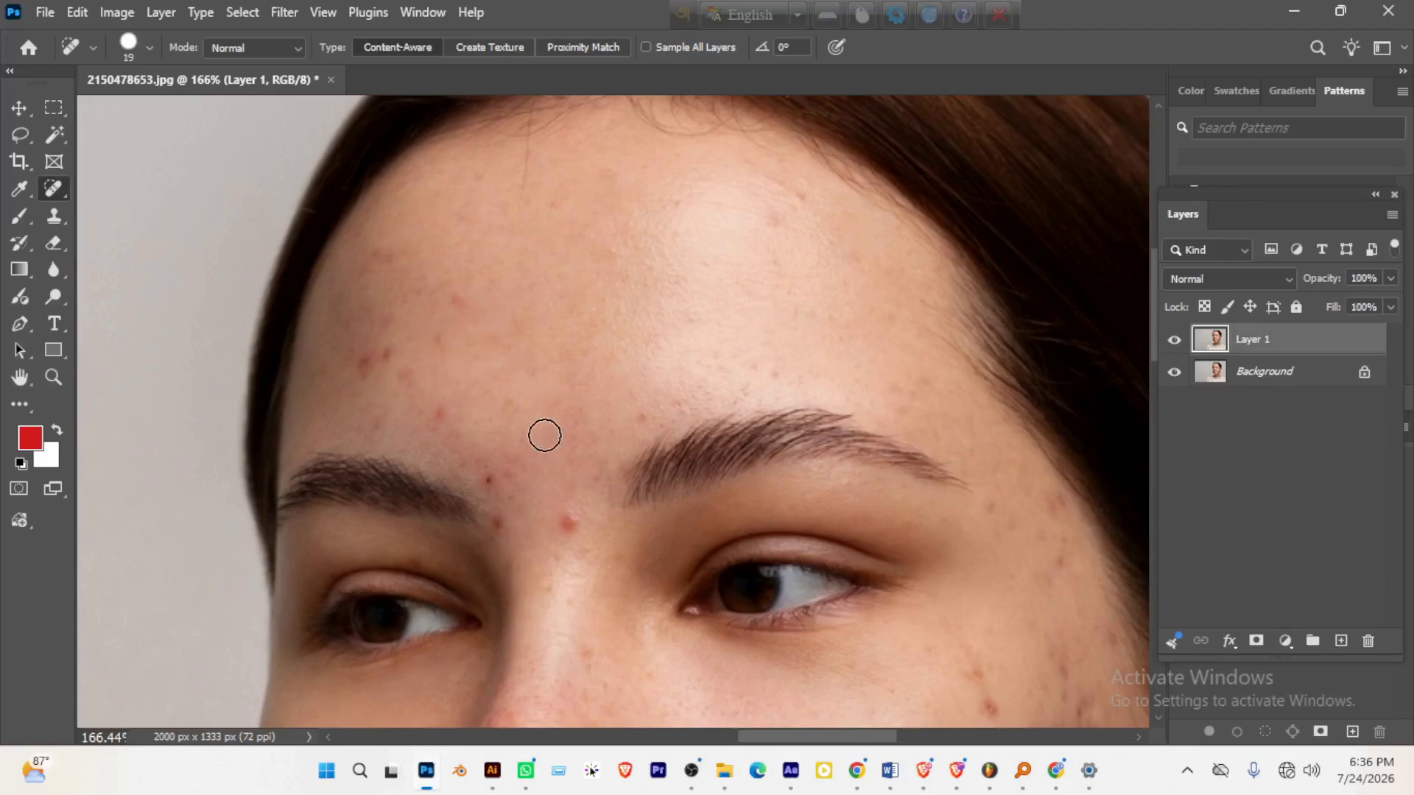
- Heal the spots on the shaded side of the forehead, the red pimple between the eyebrows and the mark above the inner brow
{"action": "left_click", "coordinate": [458, 305]}
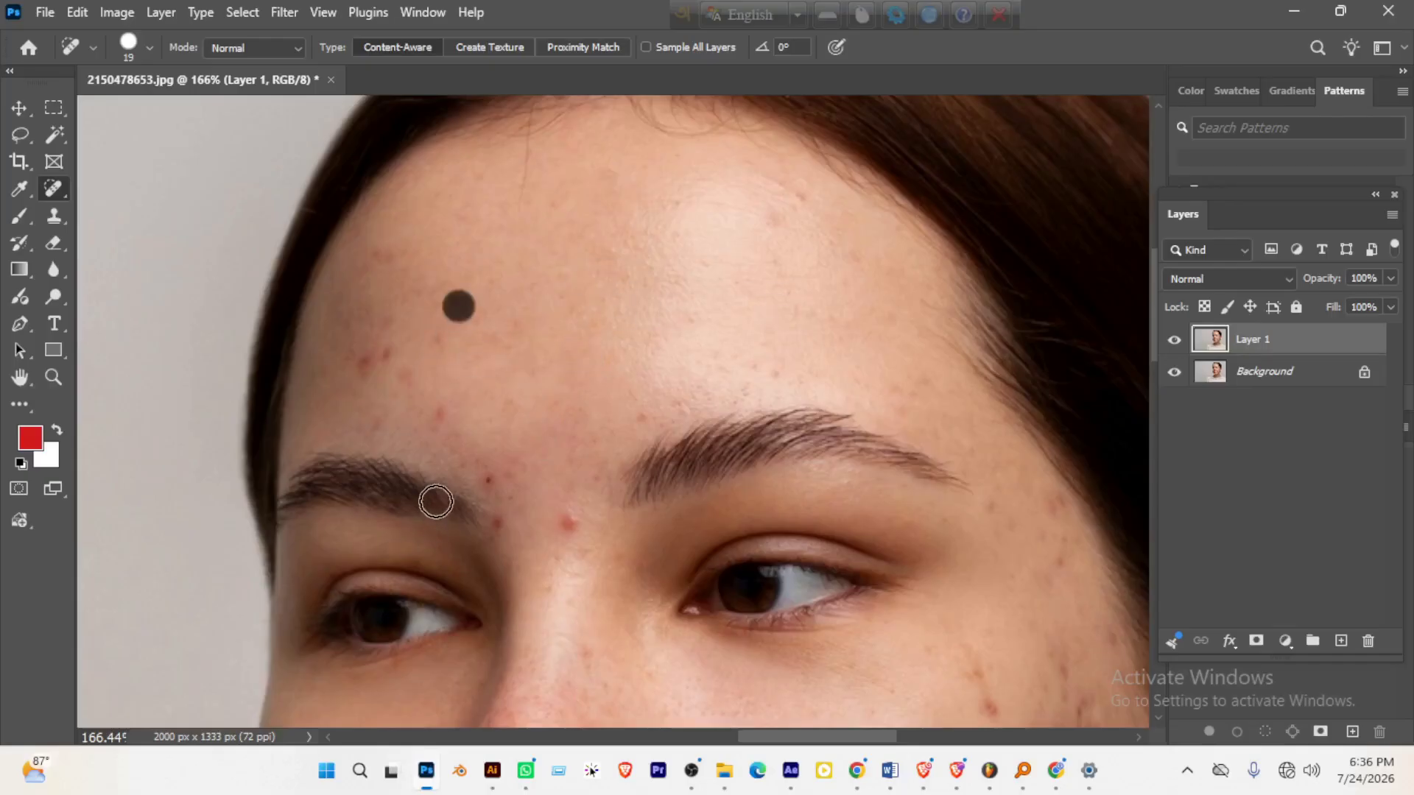
{"action": "left_click", "coordinate": [440, 413]}
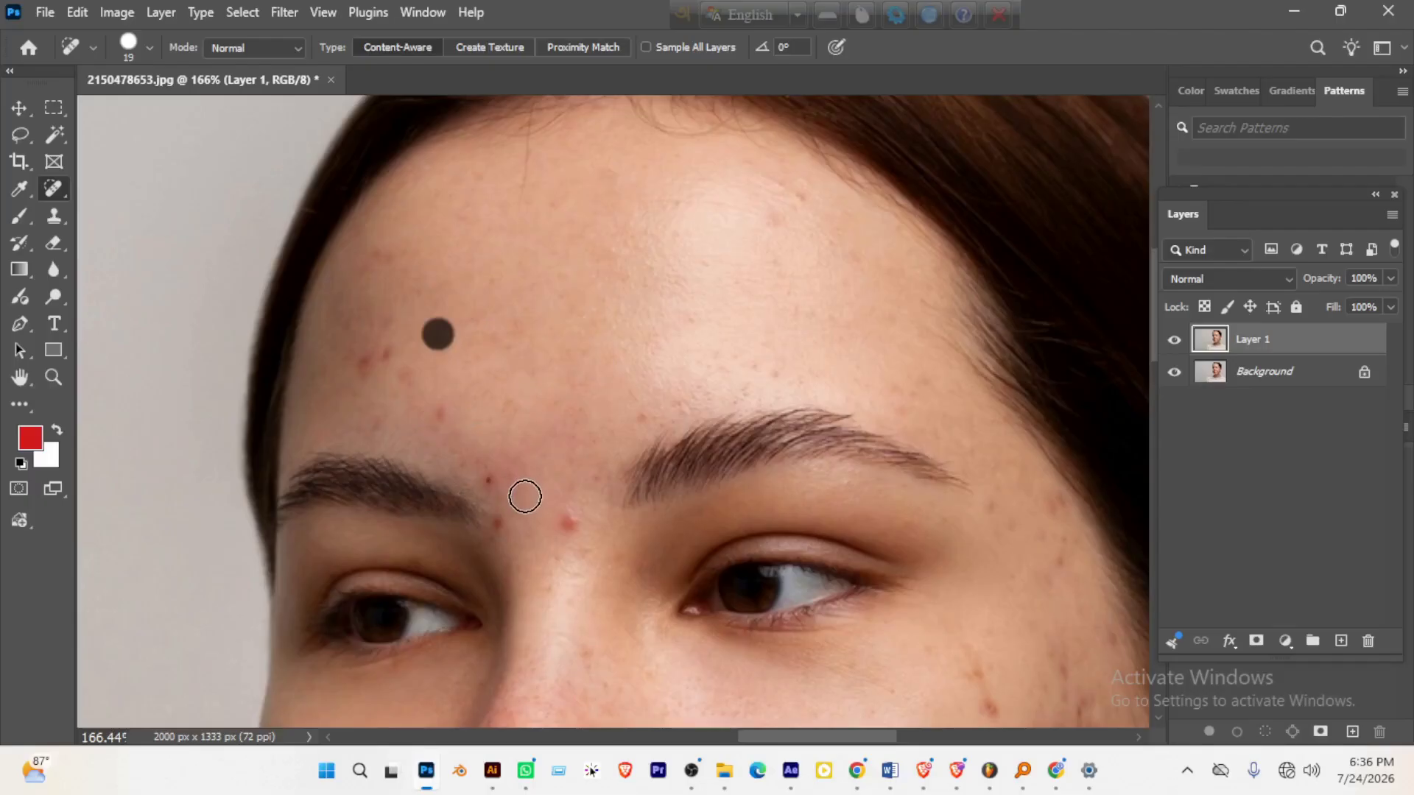
{"action": "left_click", "coordinate": [569, 521]}
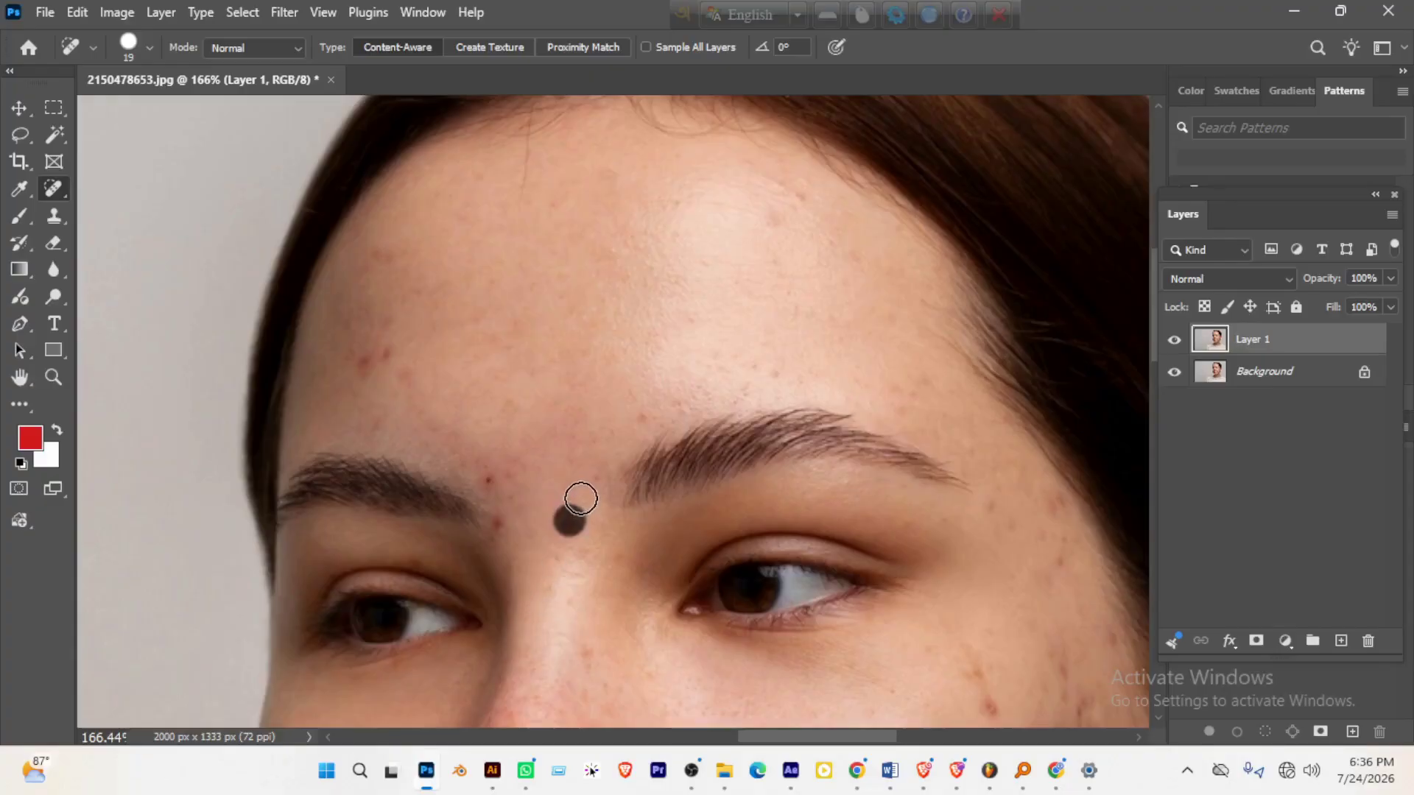
{"action": "mouse_move", "coordinate": [602, 526]}
{"action": "left_mouse_down"}
{"action": "mouse_move", "coordinate": [496, 252]}
{"action": "mouse_move", "coordinate": [584, 391]}
{"action": "mouse_move", "coordinate": [546, 553]}
{"action": "left_mouse_up"}
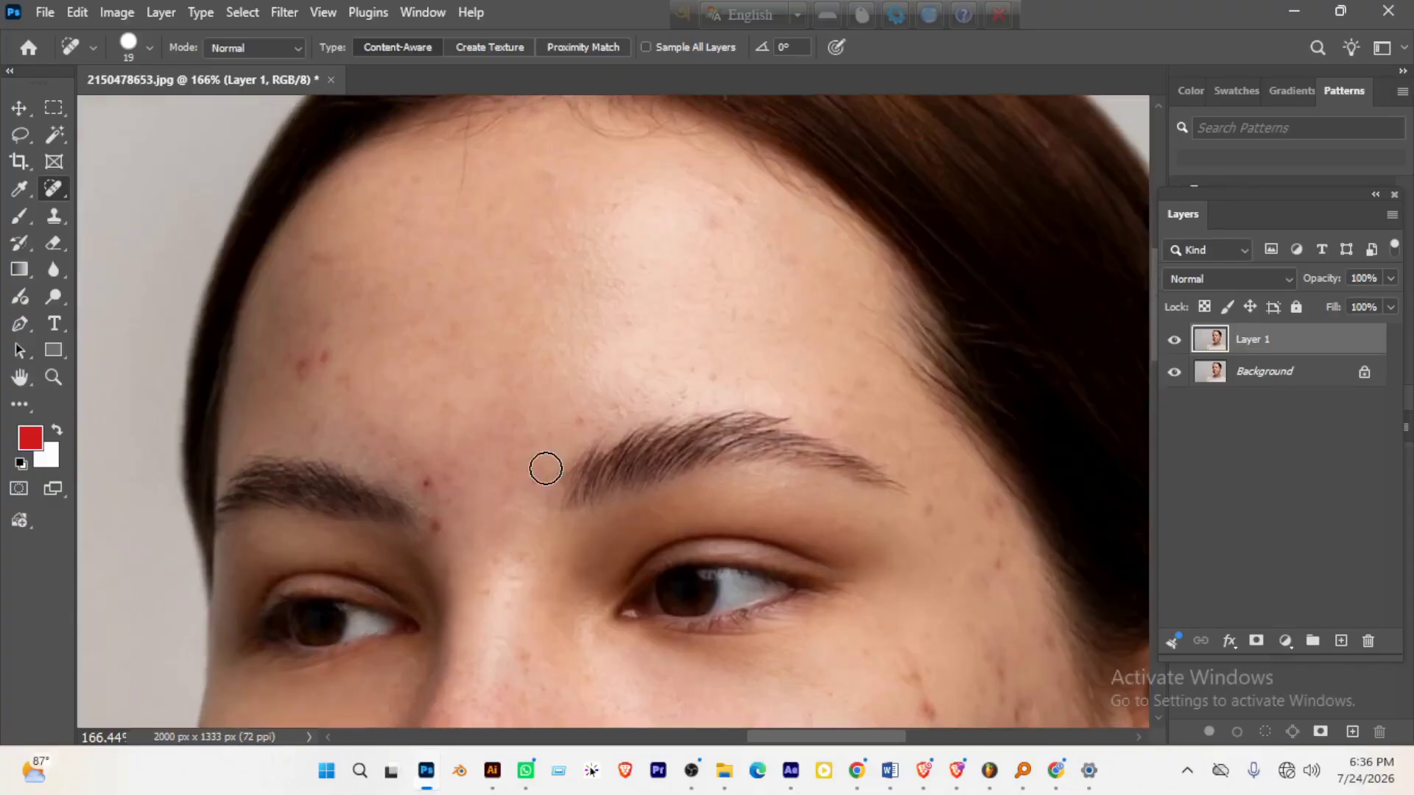
{"action": "left_click", "coordinate": [579, 419]}
{"action": "mouse_move", "coordinate": [699, 379]}
{"action": "left_mouse_down"}
{"action": "mouse_move", "coordinate": [685, 387]}
{"action": "mouse_move", "coordinate": [707, 344]}
{"action": "left_mouse_up"}
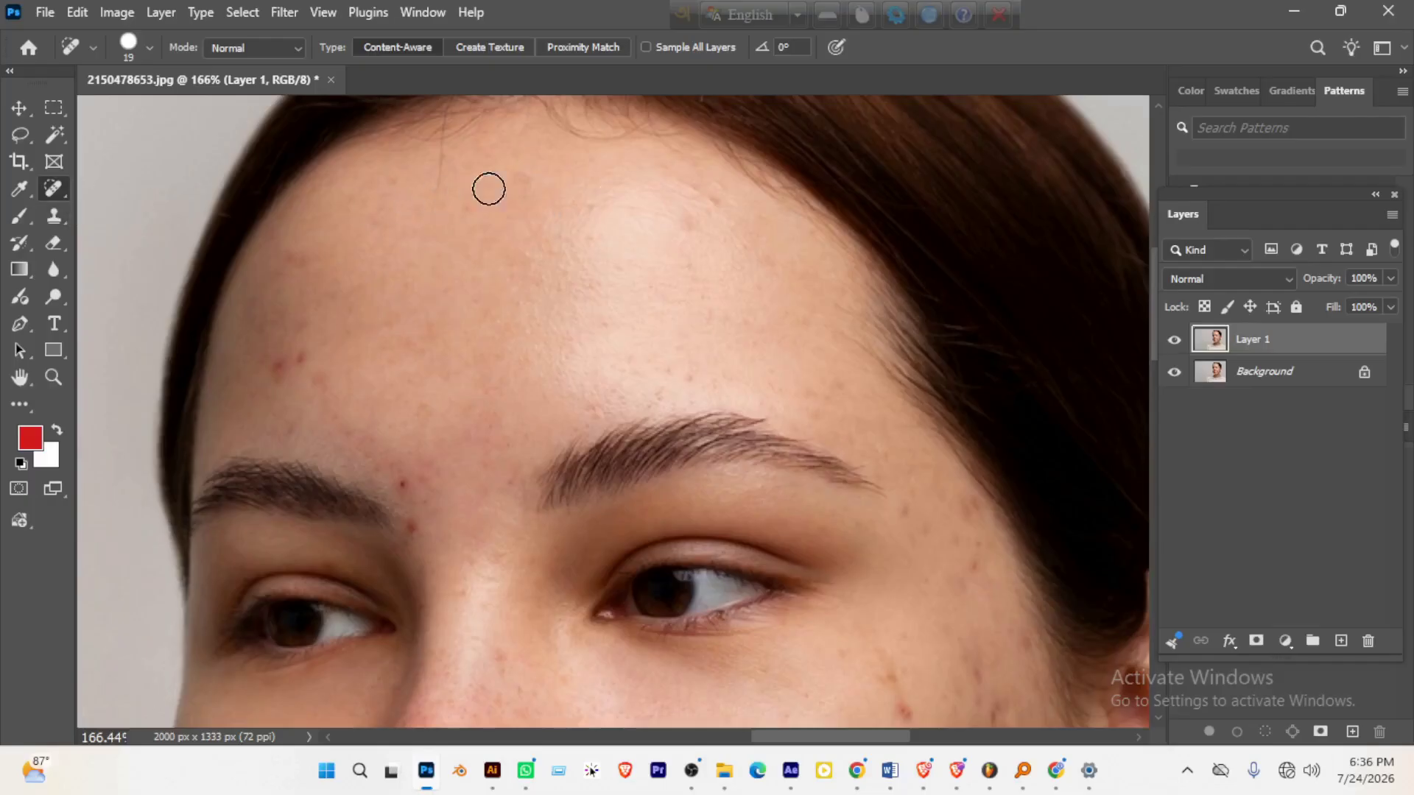
- Patch the small blemish on the upper forehead near the hairline with clean neighbouring skin using the Patch Tool, and clear the selection
{"action": "right_click", "coordinate": [56, 193]}
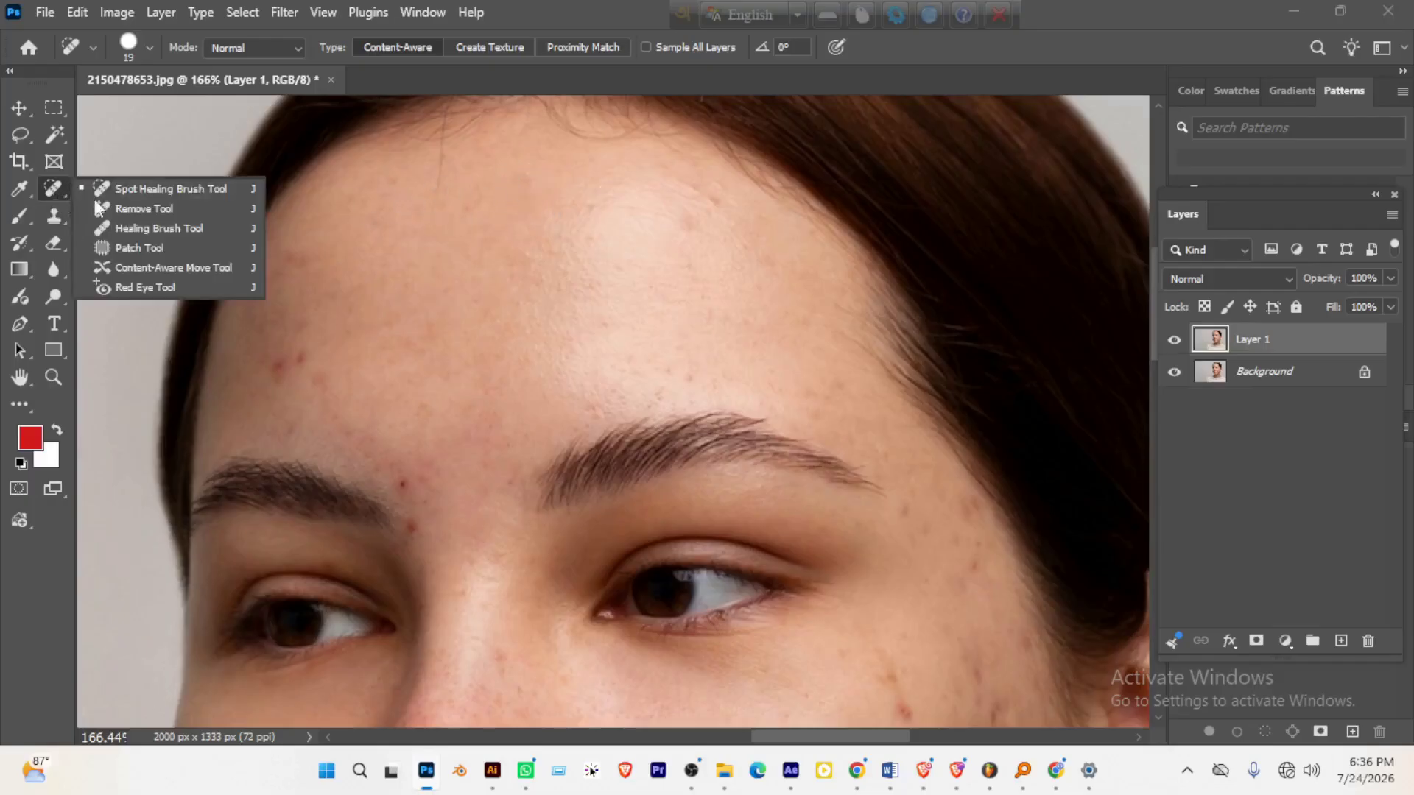
{"action": "left_click", "coordinate": [125, 245]}
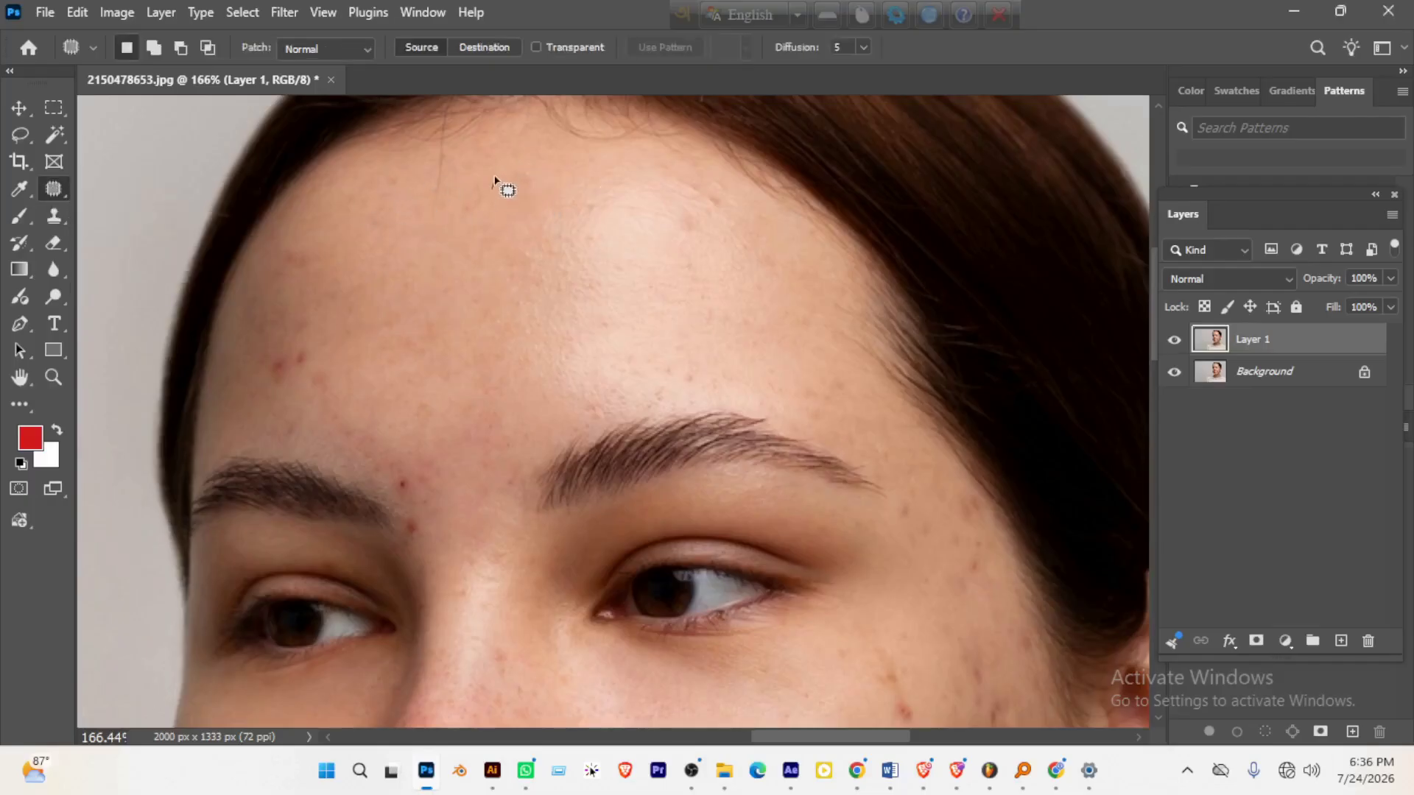
{"action": "mouse_move", "coordinate": [543, 190]}
{"action": "left_mouse_down"}
{"action": "mouse_move", "coordinate": [536, 206]}
{"action": "mouse_move", "coordinate": [493, 189]}
{"action": "left_mouse_up"}
{"action": "mouse_move", "coordinate": [513, 195]}
{"action": "left_mouse_down"}
{"action": "mouse_move", "coordinate": [572, 198]}
{"action": "mouse_move", "coordinate": [552, 167]}
{"action": "mouse_move", "coordinate": [542, 180]}
{"action": "mouse_move", "coordinate": [577, 177]}
{"action": "mouse_move", "coordinate": [529, 166]}
{"action": "left_mouse_up"}
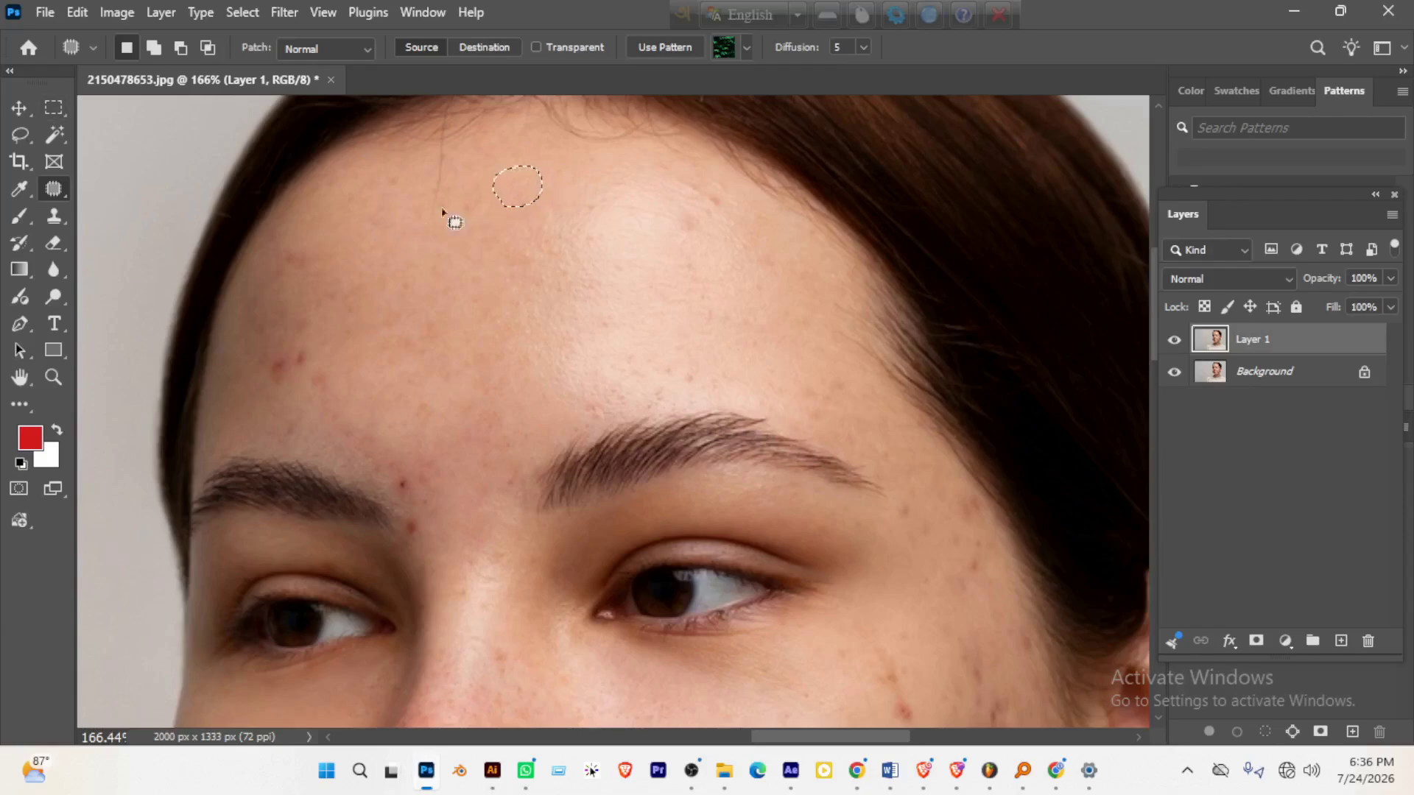
{"action": "key", "text": "ctrl+d"}
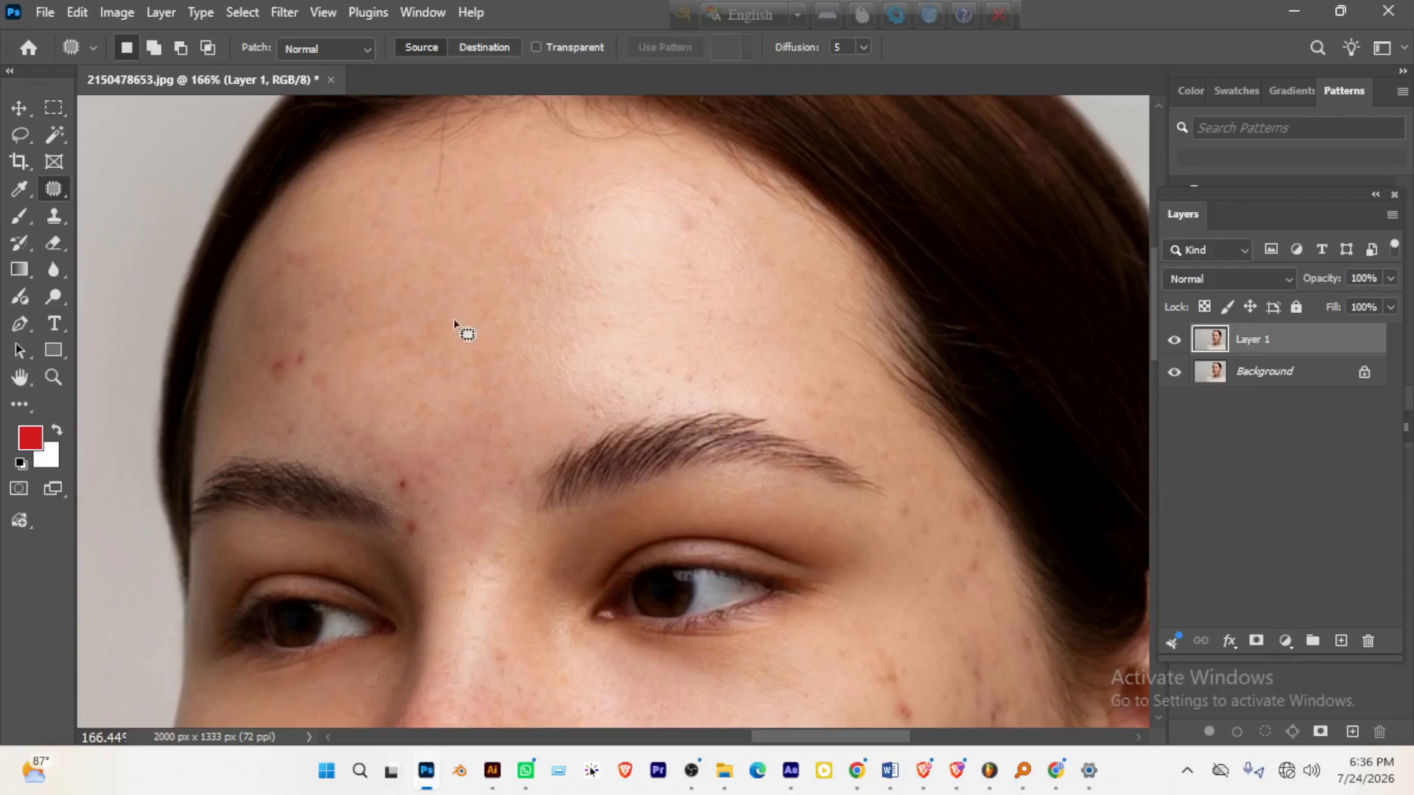
- Return to the Spot Healing Brush and lower its hardness to give the brush a soft edge
{"action": "right_click", "coordinate": [54, 188]}
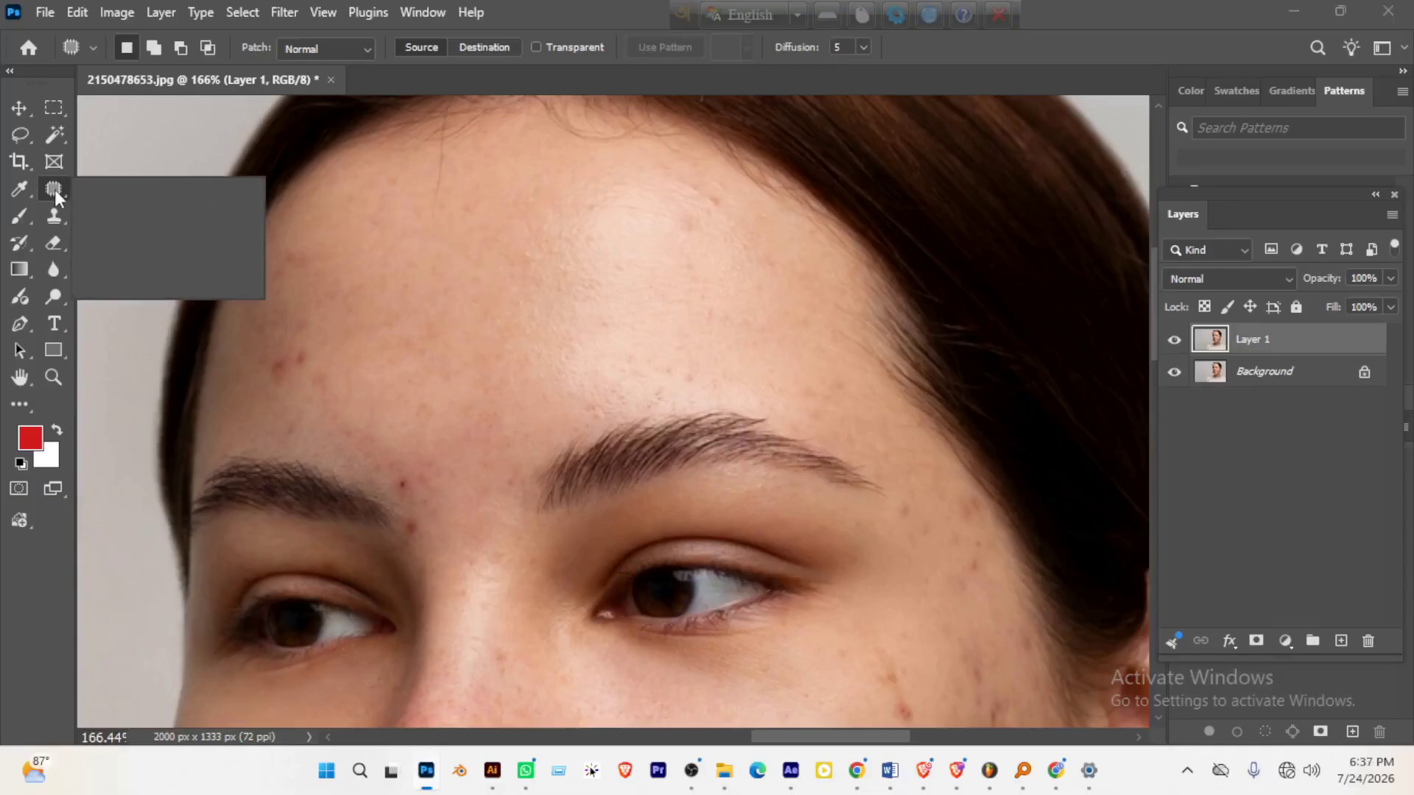
{"action": "left_click", "coordinate": [135, 189]}
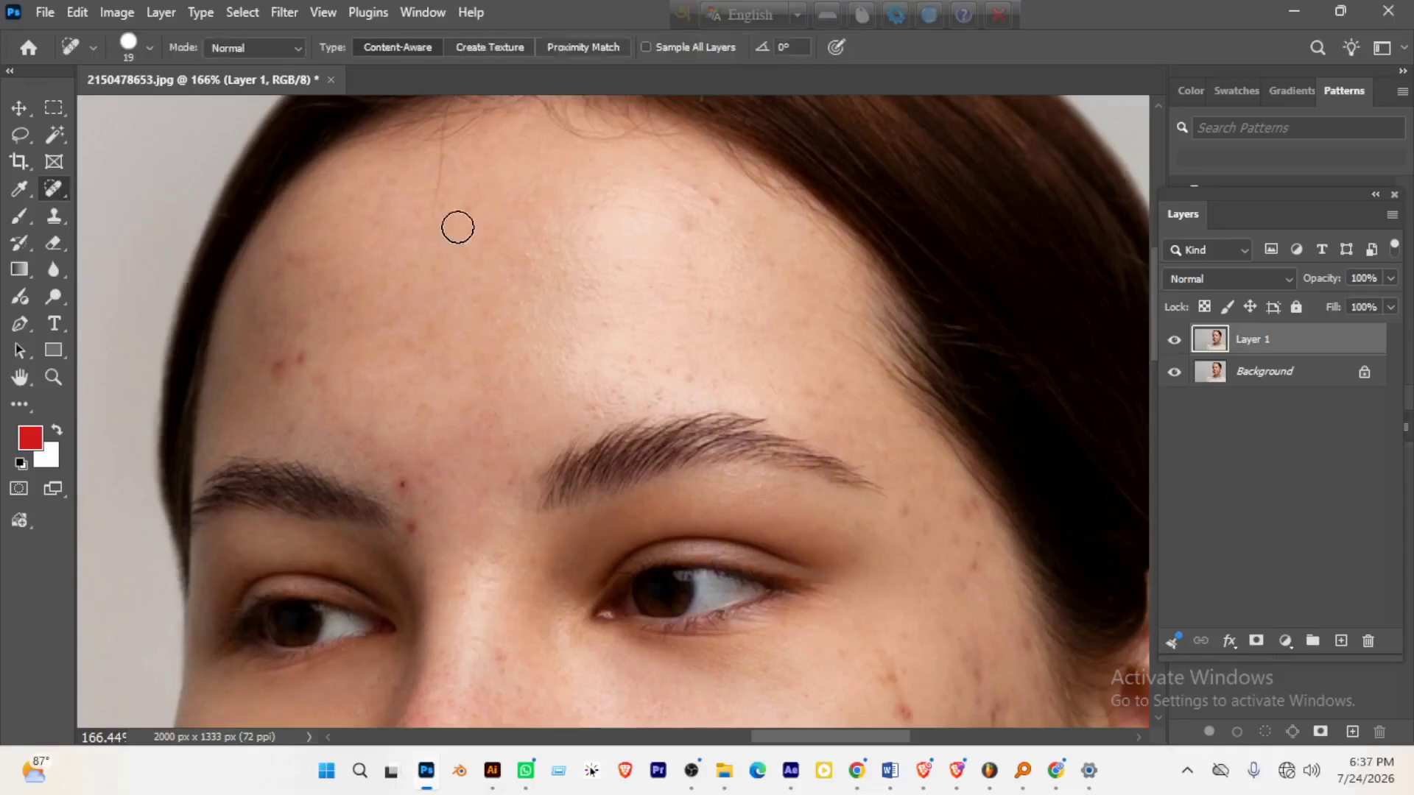
{"action": "right_click", "coordinate": [56, 192]}
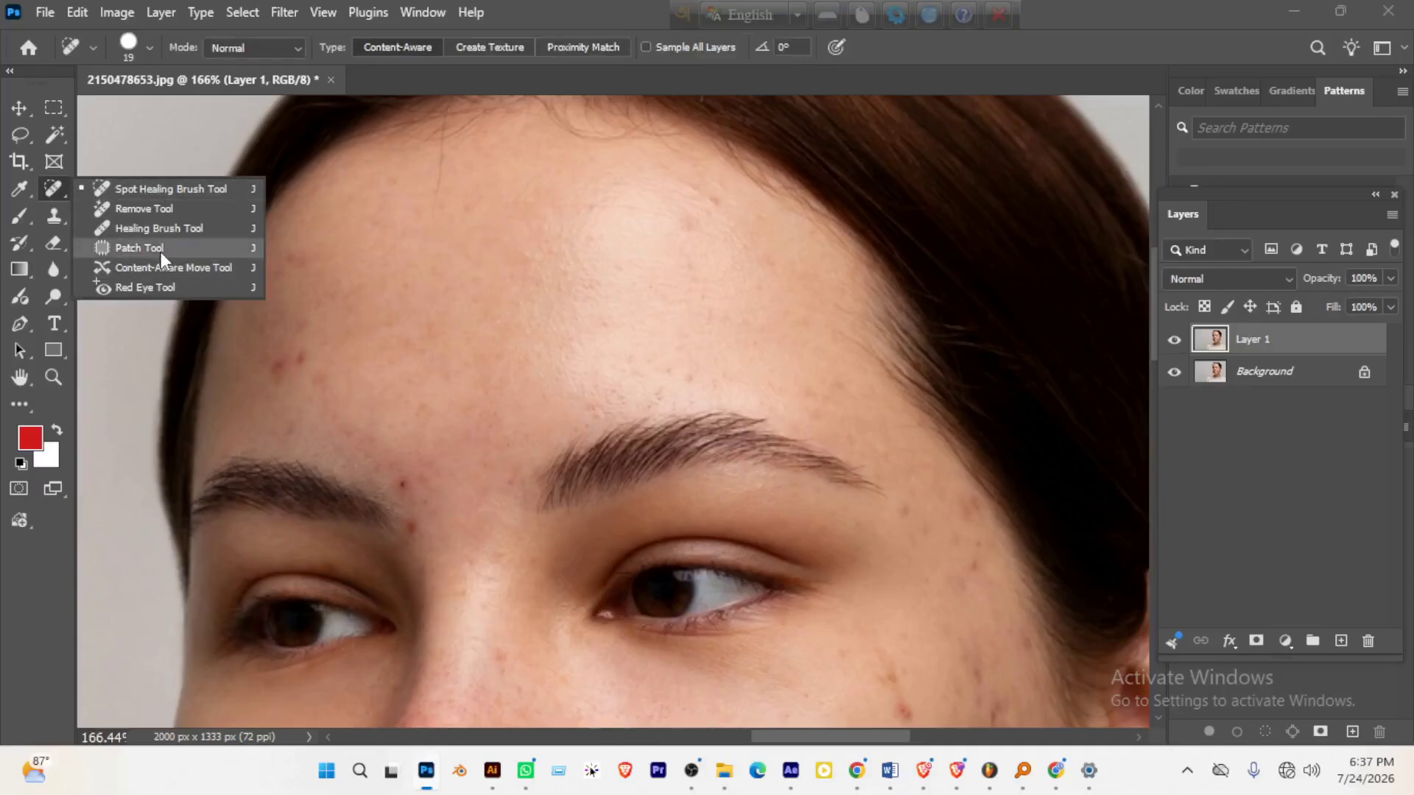
{"action": "left_click", "coordinate": [152, 188]}
{"action": "left_click", "coordinate": [149, 48]}
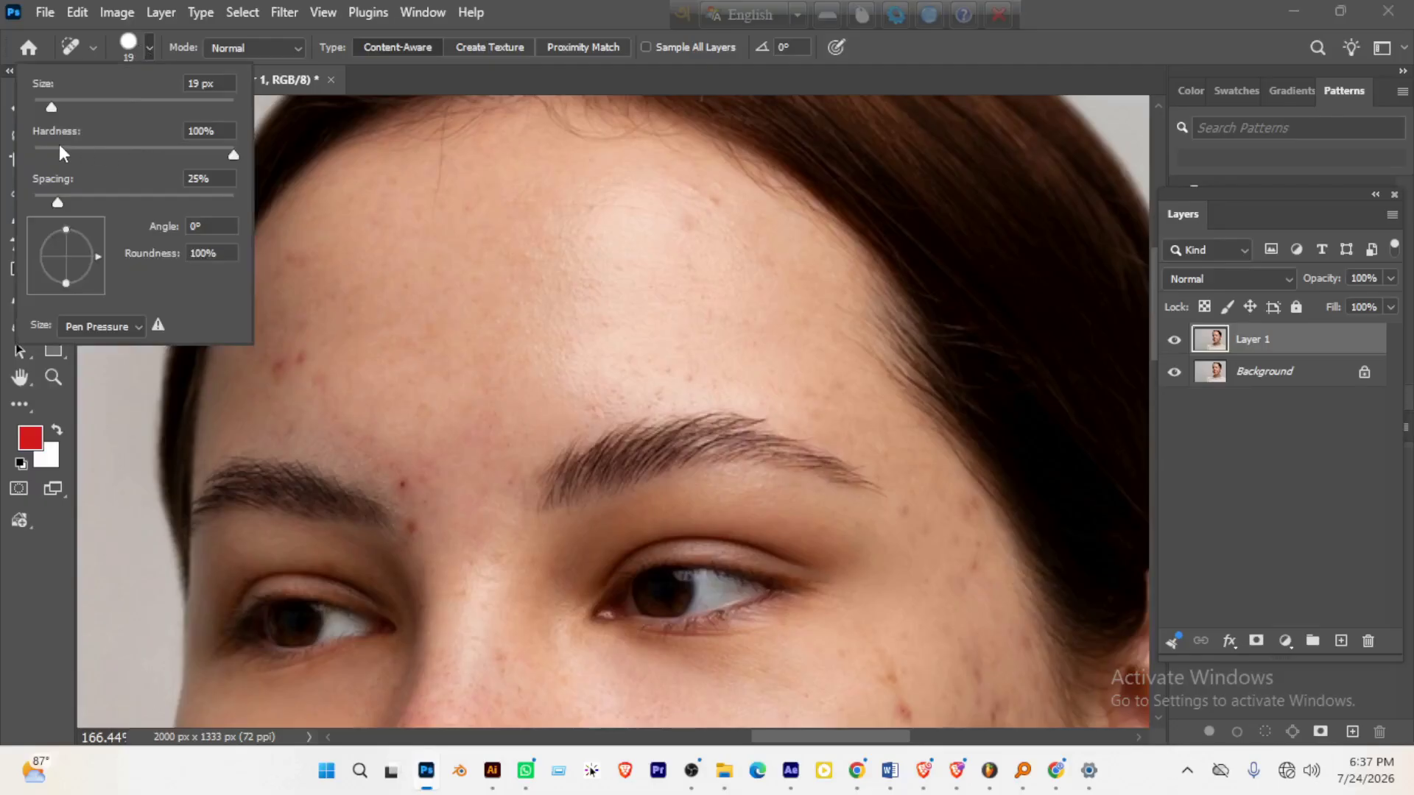
{"action": "mouse_move", "coordinate": [91, 152]}
{"action": "left_mouse_down"}
{"action": "mouse_move", "coordinate": [122, 152]}
{"action": "mouse_move", "coordinate": [78, 150]}
{"action": "mouse_move", "coordinate": [100, 148]}
{"action": "left_mouse_up"}
{"action": "key", "text": "Return"}
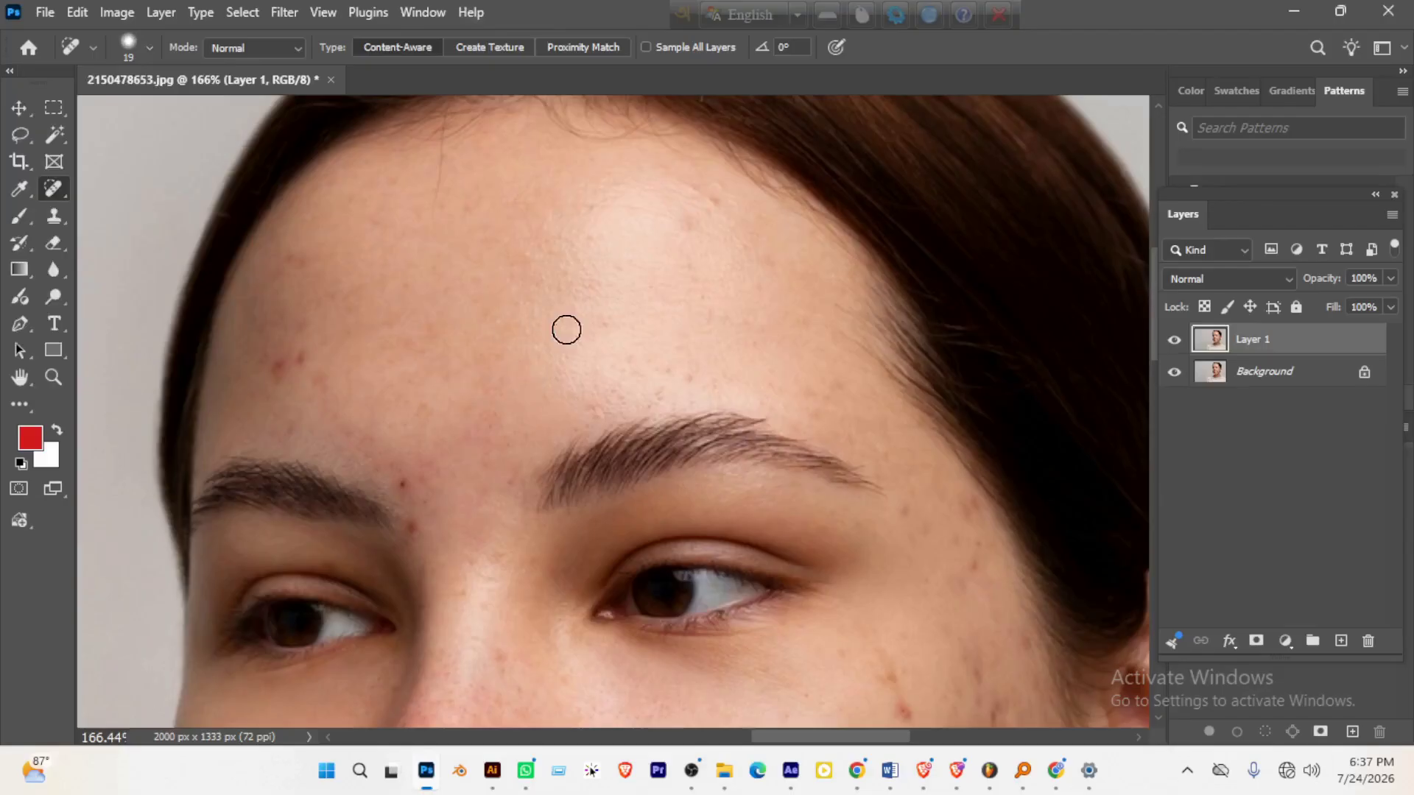
- Heal the paired red spots and the mark above them on the shaded forehead side, plus the spot near the opposite hairline
{"action": "left_click_drag", "start_coordinate": [306, 367], "coordinate": [331, 347]}
{"action": "left_click_drag", "start_coordinate": [278, 368], "coordinate": [306, 373]}
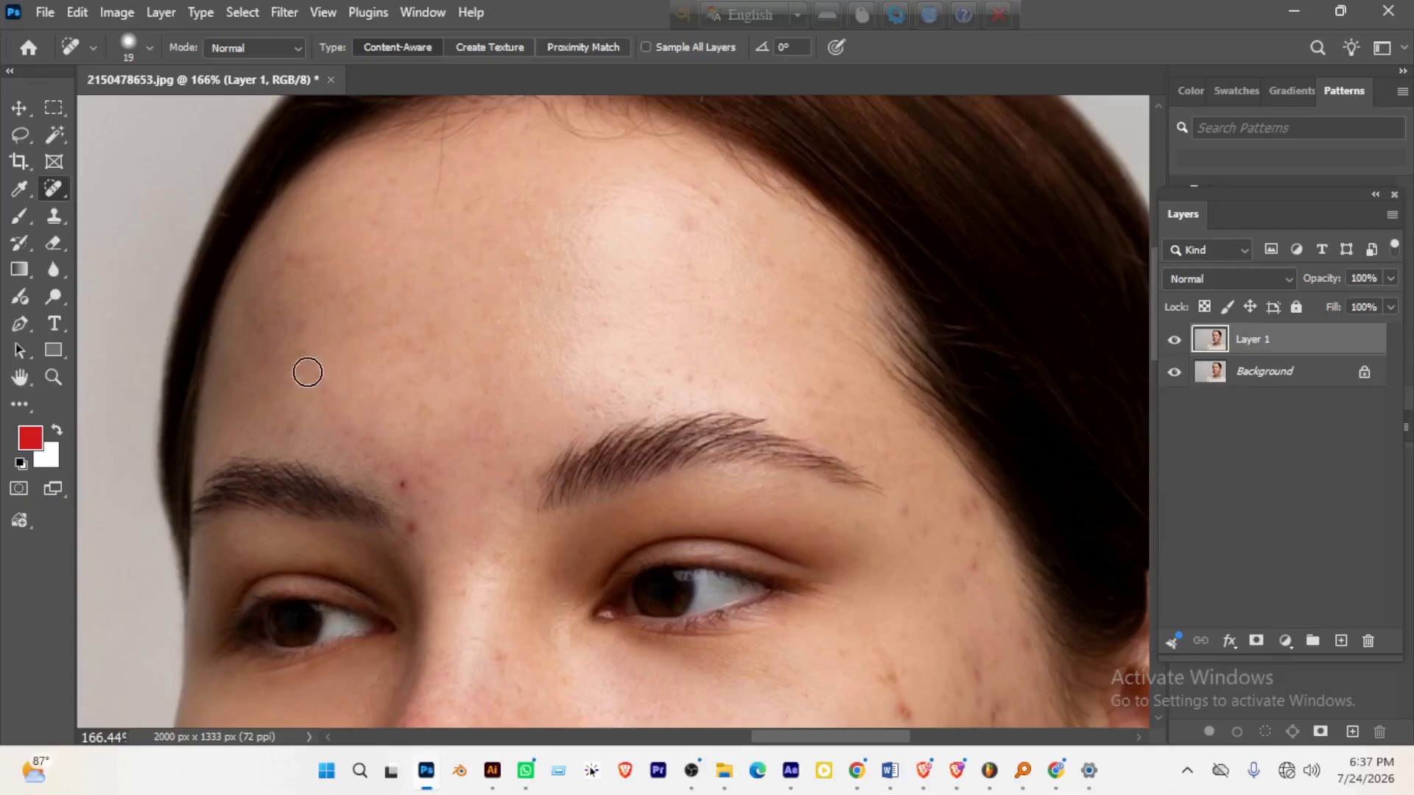
{"action": "left_click", "coordinate": [294, 254]}
{"action": "left_click_drag", "start_coordinate": [688, 189], "coordinate": [709, 200]}
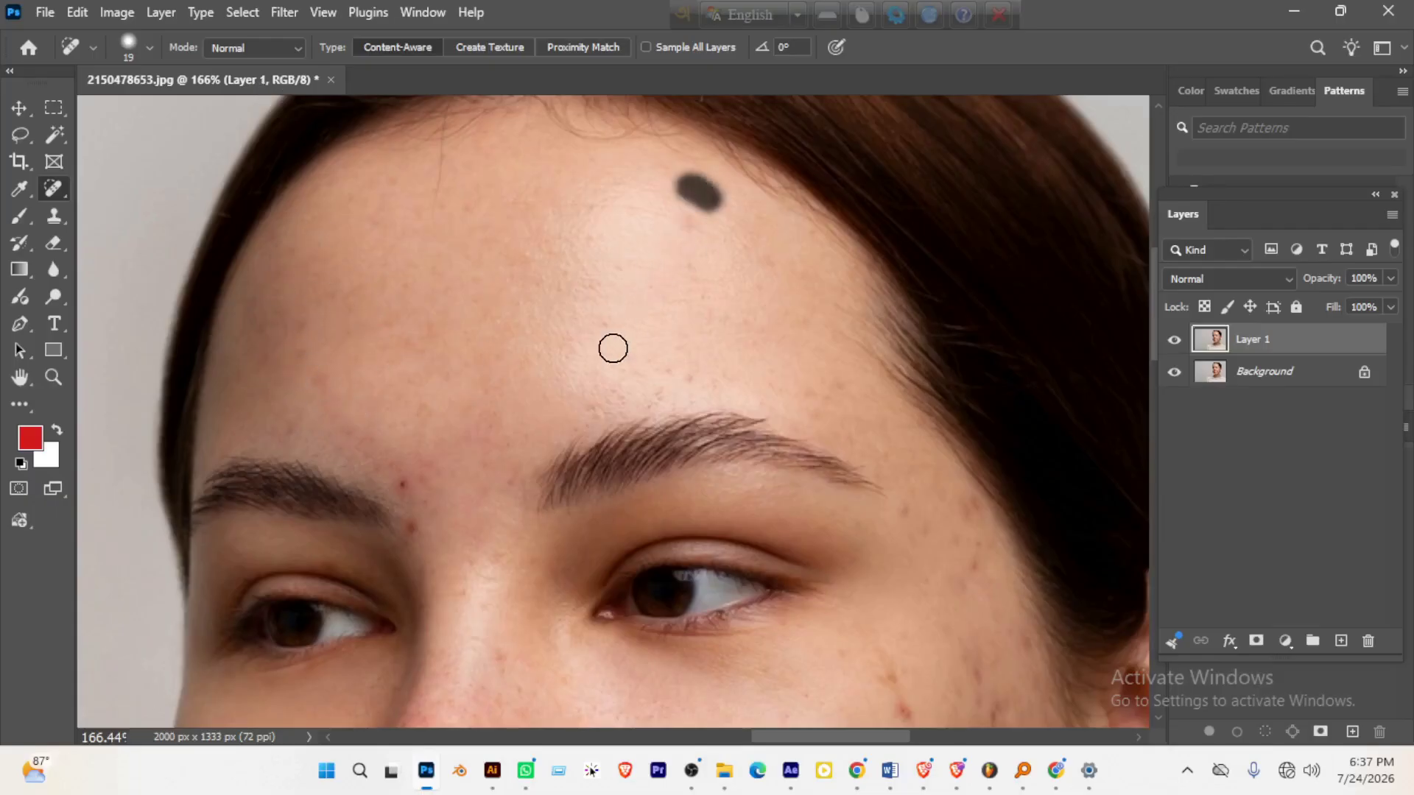
- Heal the line of red marks on the upper cheek below the outer corner of the eye
{"action": "left_click_drag", "start_coordinate": [733, 391], "coordinate": [593, 97]}
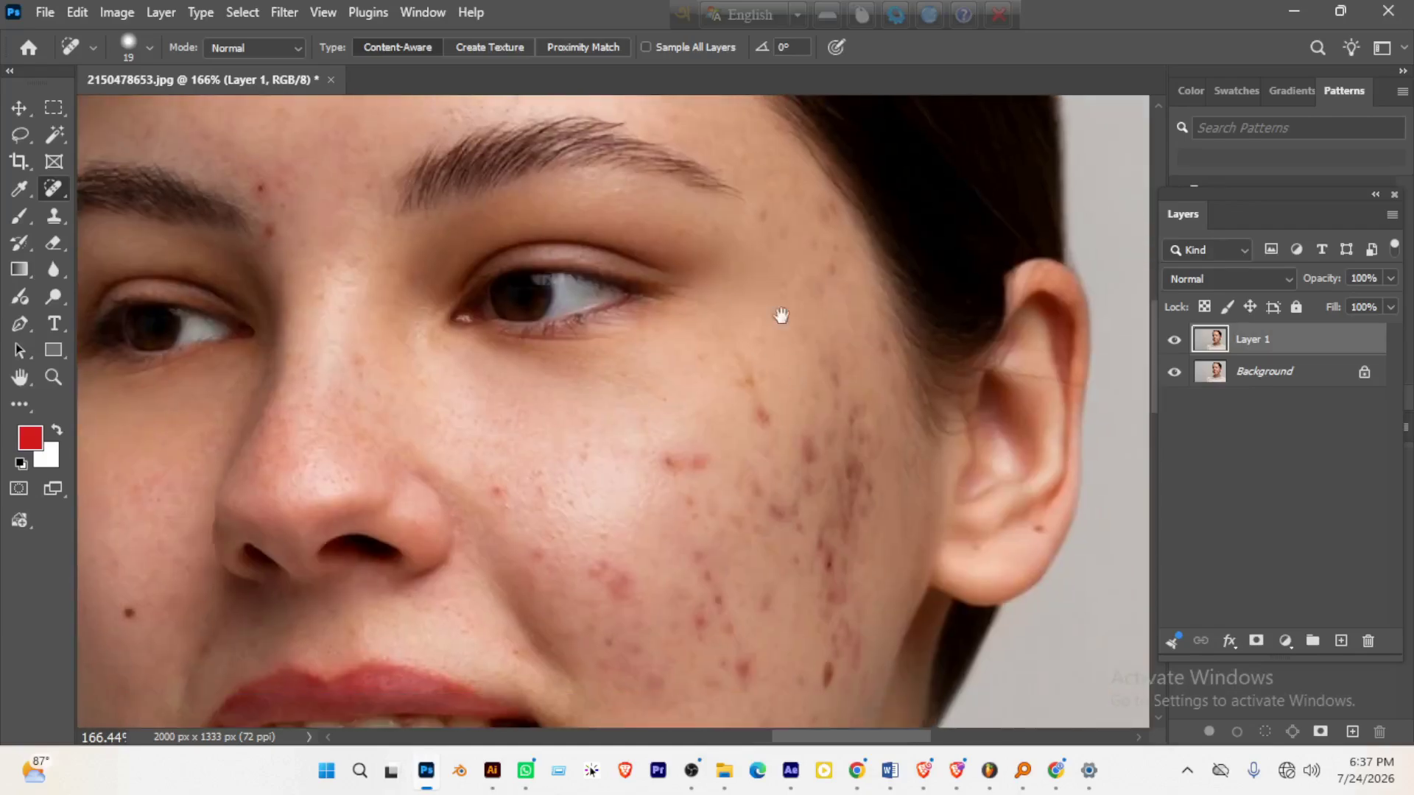
{"action": "left_click_drag", "start_coordinate": [781, 315], "coordinate": [714, 267]}
{"action": "left_click_drag", "start_coordinate": [715, 368], "coordinate": [691, 355]}
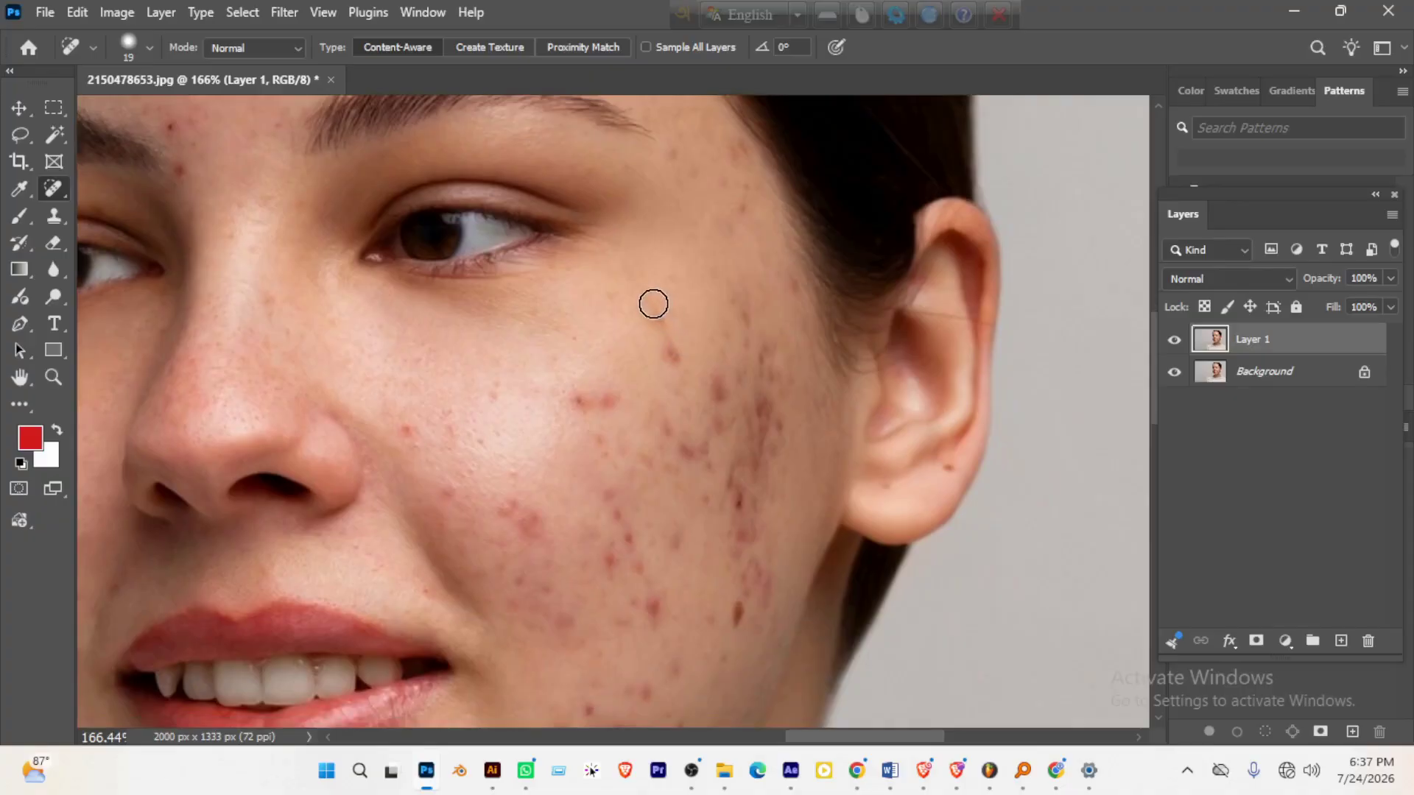
{"action": "left_click_drag", "start_coordinate": [653, 302], "coordinate": [678, 362]}
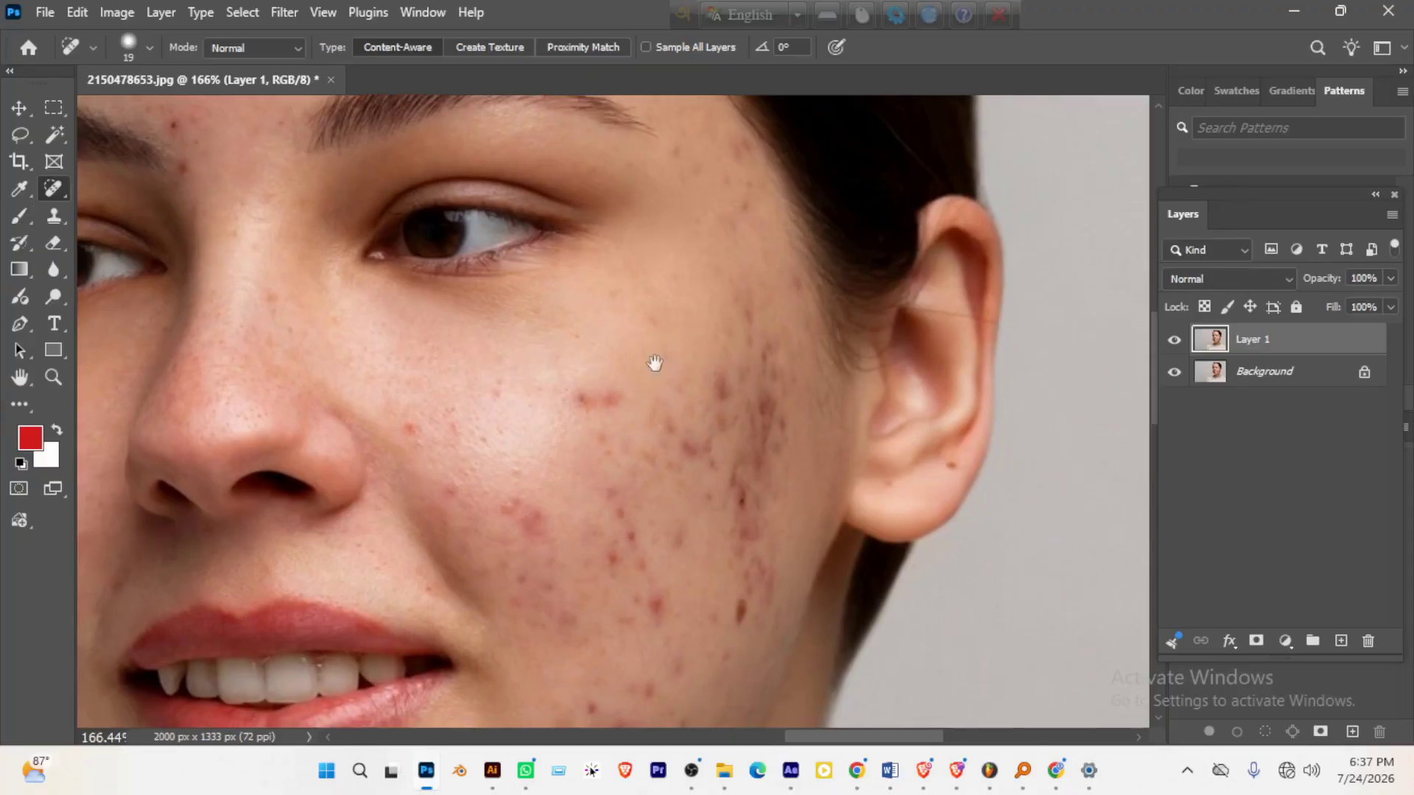
- Try to heal the dark mole on the shaded cheek with the Spot Healing Brush
{"action": "scroll", "coordinate": [653, 363], "scroll_direction": "down", "scroll_amount": 5}
{"action": "scroll", "coordinate": [754, 252], "scroll_direction": "left", "scroll_amount": 5}
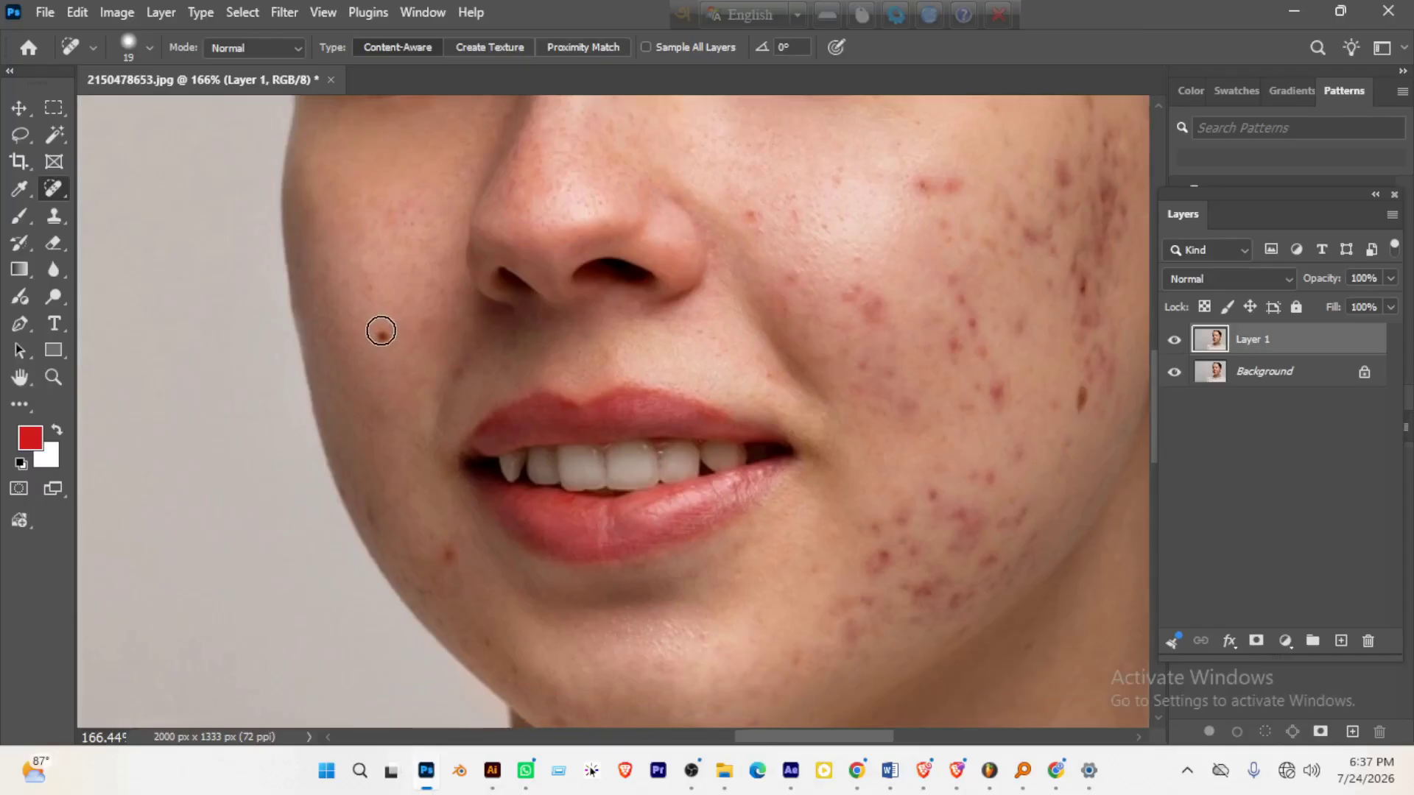
{"action": "mouse_move", "coordinate": [406, 450]}
{"action": "left_mouse_down"}
{"action": "mouse_move", "coordinate": [367, 283]}
{"action": "mouse_move", "coordinate": [373, 337]}
{"action": "left_mouse_up"}
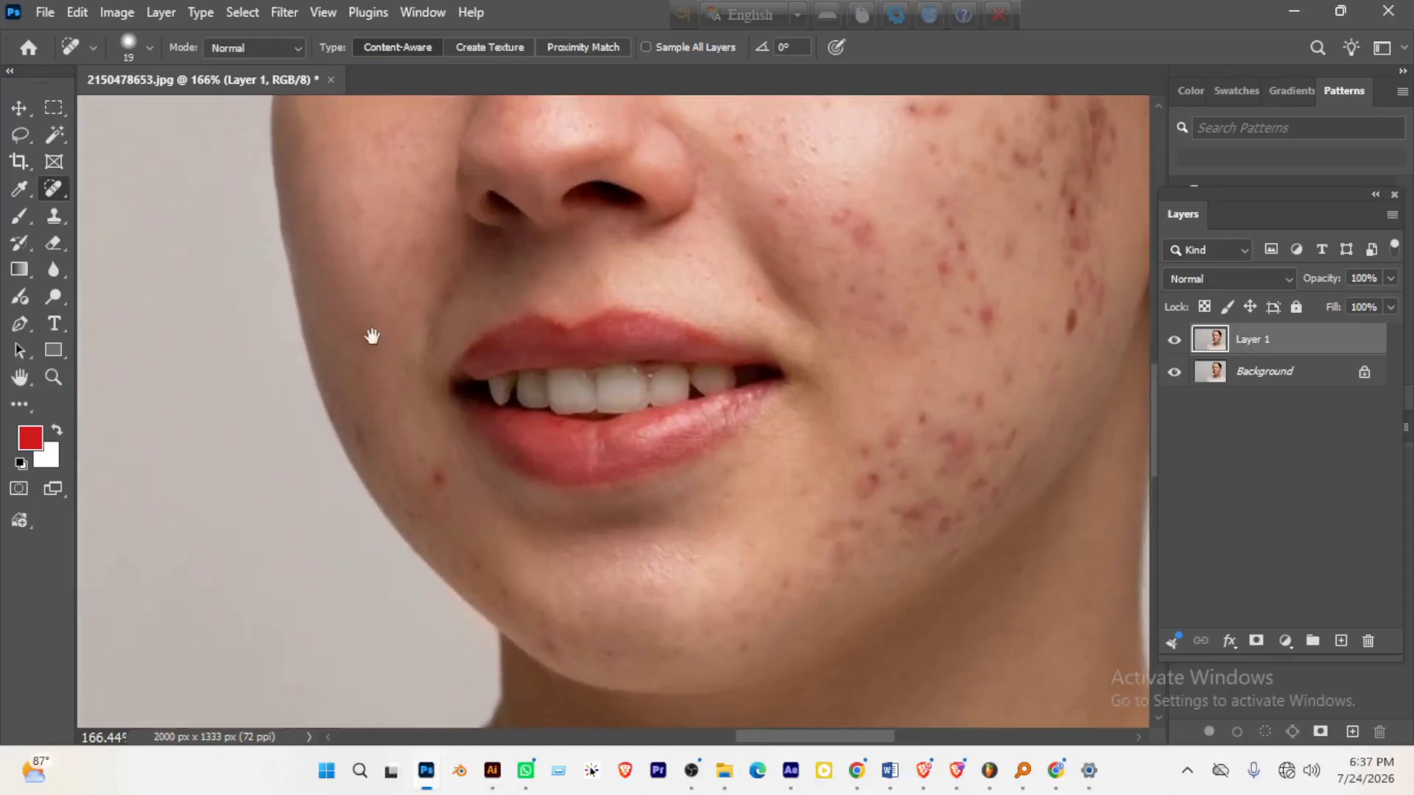
{"action": "left_click", "coordinate": [372, 264]}
{"action": "left_click", "coordinate": [373, 259]}
{"action": "scroll", "coordinate": [426, 346], "scroll_direction": "up", "scroll_amount": 1}
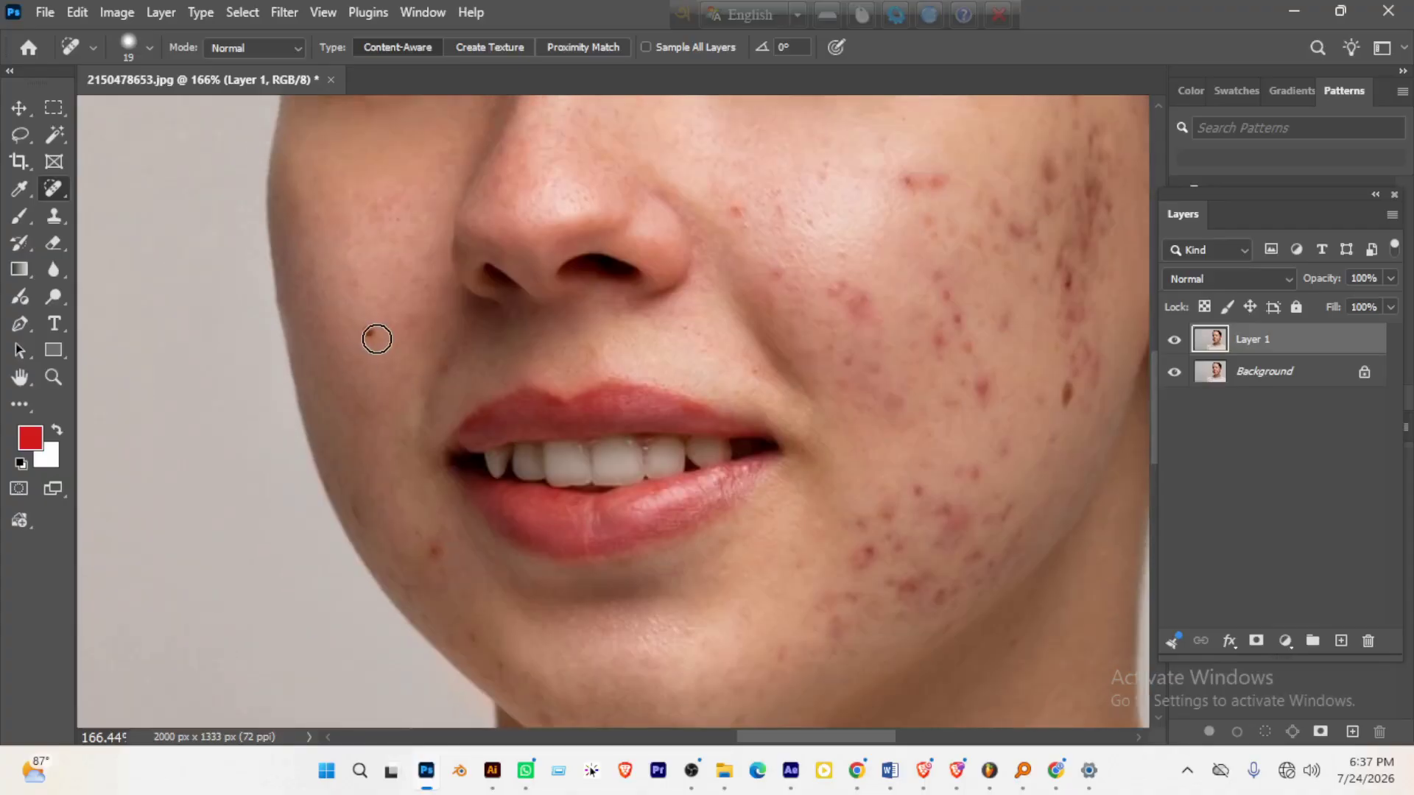
- Patch the dark mole on the shaded cheek with clean neighbouring skin using the Patch Tool
{"action": "right_click", "coordinate": [55, 187]}
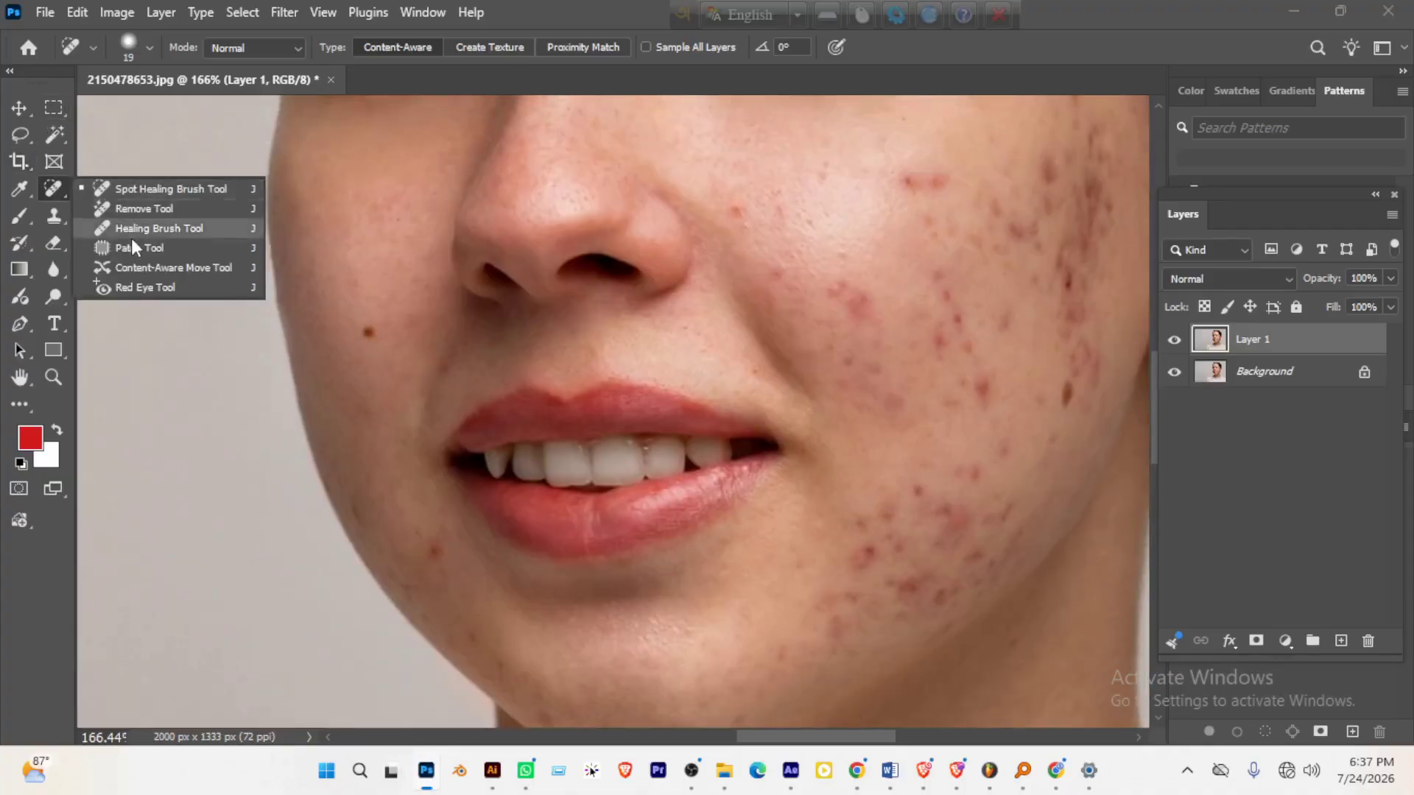
{"action": "left_click", "coordinate": [128, 234]}
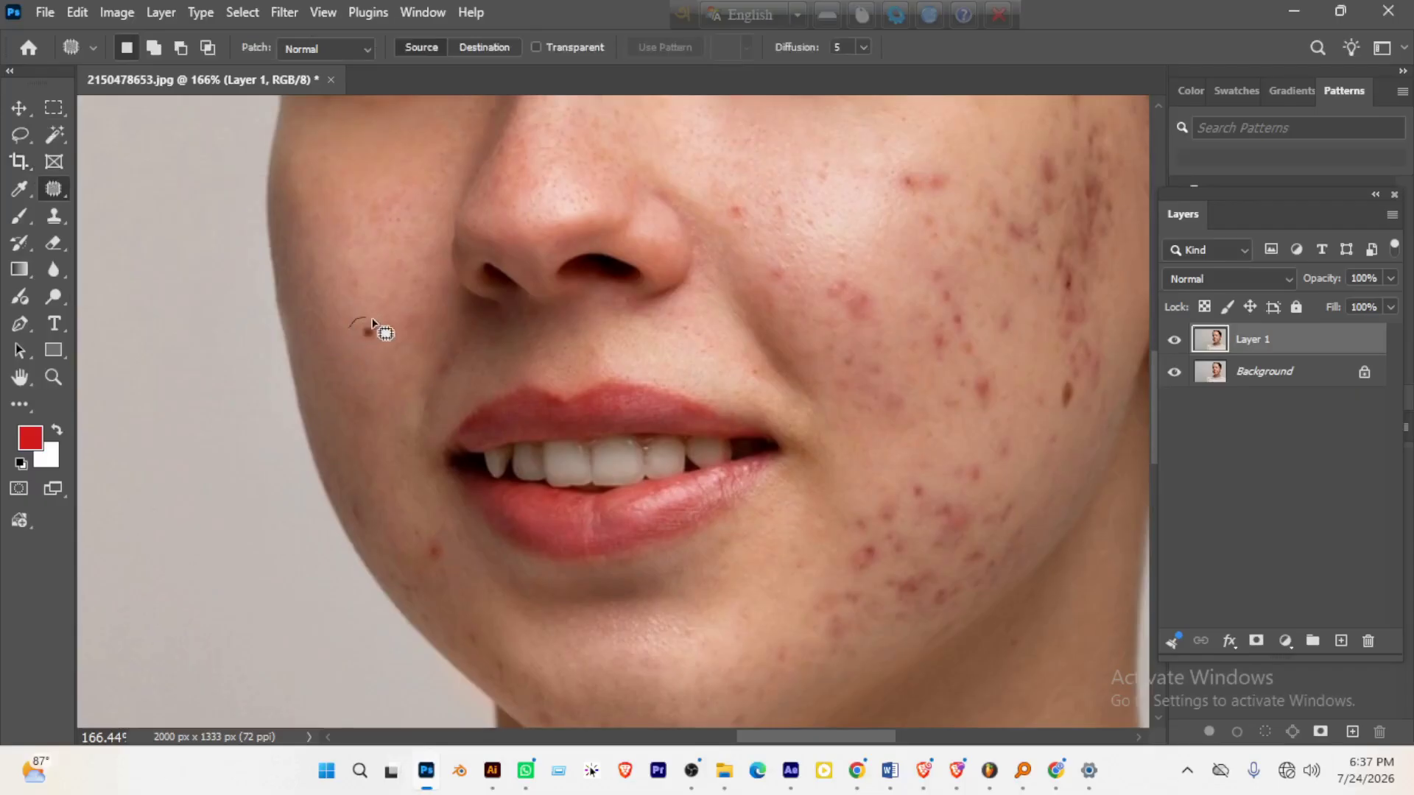
{"action": "mouse_move", "coordinate": [365, 318]}
{"action": "left_mouse_down"}
{"action": "mouse_move", "coordinate": [395, 357]}
{"action": "mouse_move", "coordinate": [391, 318]}
{"action": "left_mouse_up"}
{"action": "scroll", "coordinate": [471, 449], "scroll_direction": "down", "scroll_amount": 3}
{"action": "scroll", "coordinate": [471, 449], "scroll_direction": "up", "scroll_amount": 2}
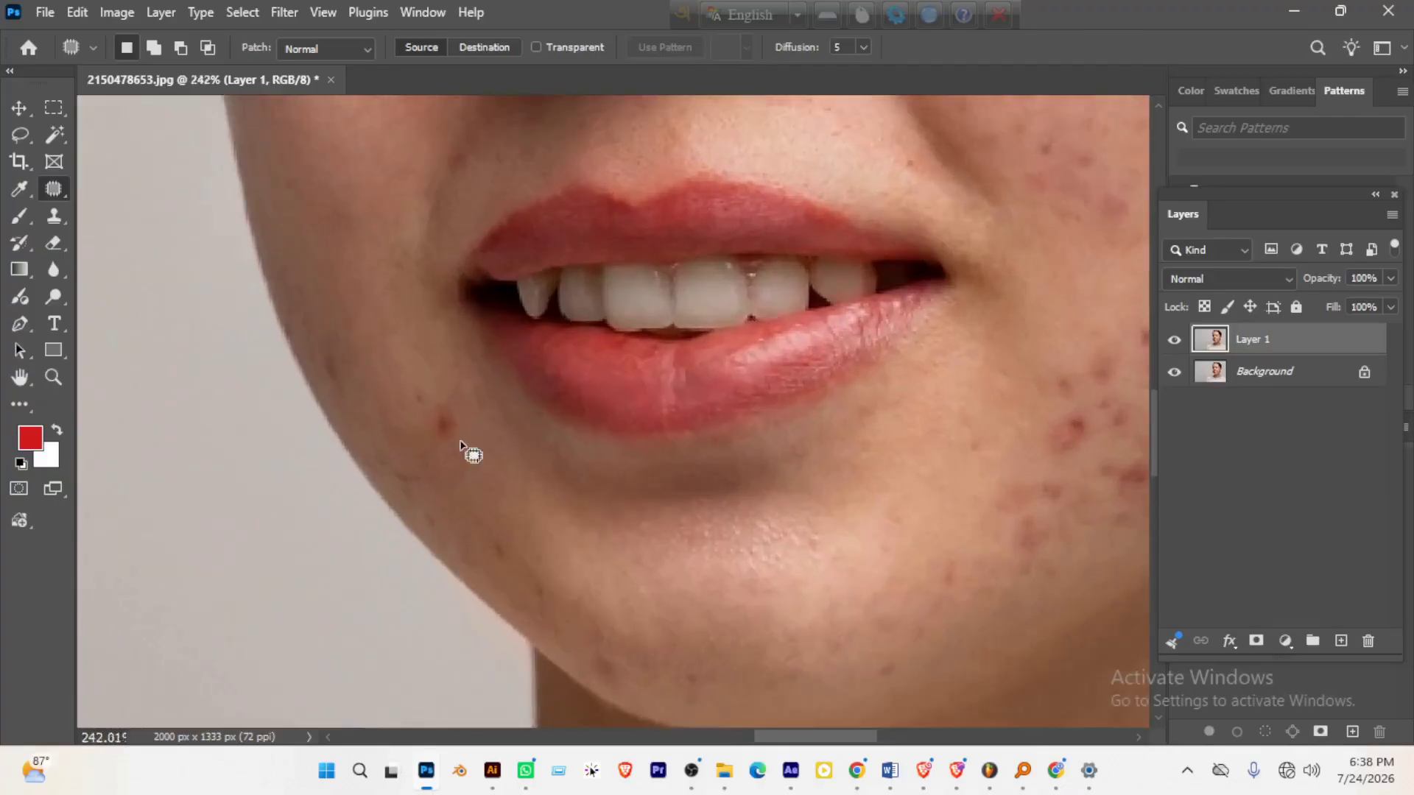
- Patch the red spot beside the shaded mouth corner and the mark at the chin's lower edge, and clear the selection
{"action": "mouse_move", "coordinate": [434, 443]}
{"action": "left_mouse_down"}
{"action": "mouse_move", "coordinate": [435, 429]}
{"action": "mouse_move", "coordinate": [460, 433]}
{"action": "mouse_move", "coordinate": [457, 454]}
{"action": "left_mouse_up"}
{"action": "left_click_drag", "start_coordinate": [532, 522], "coordinate": [496, 369]}
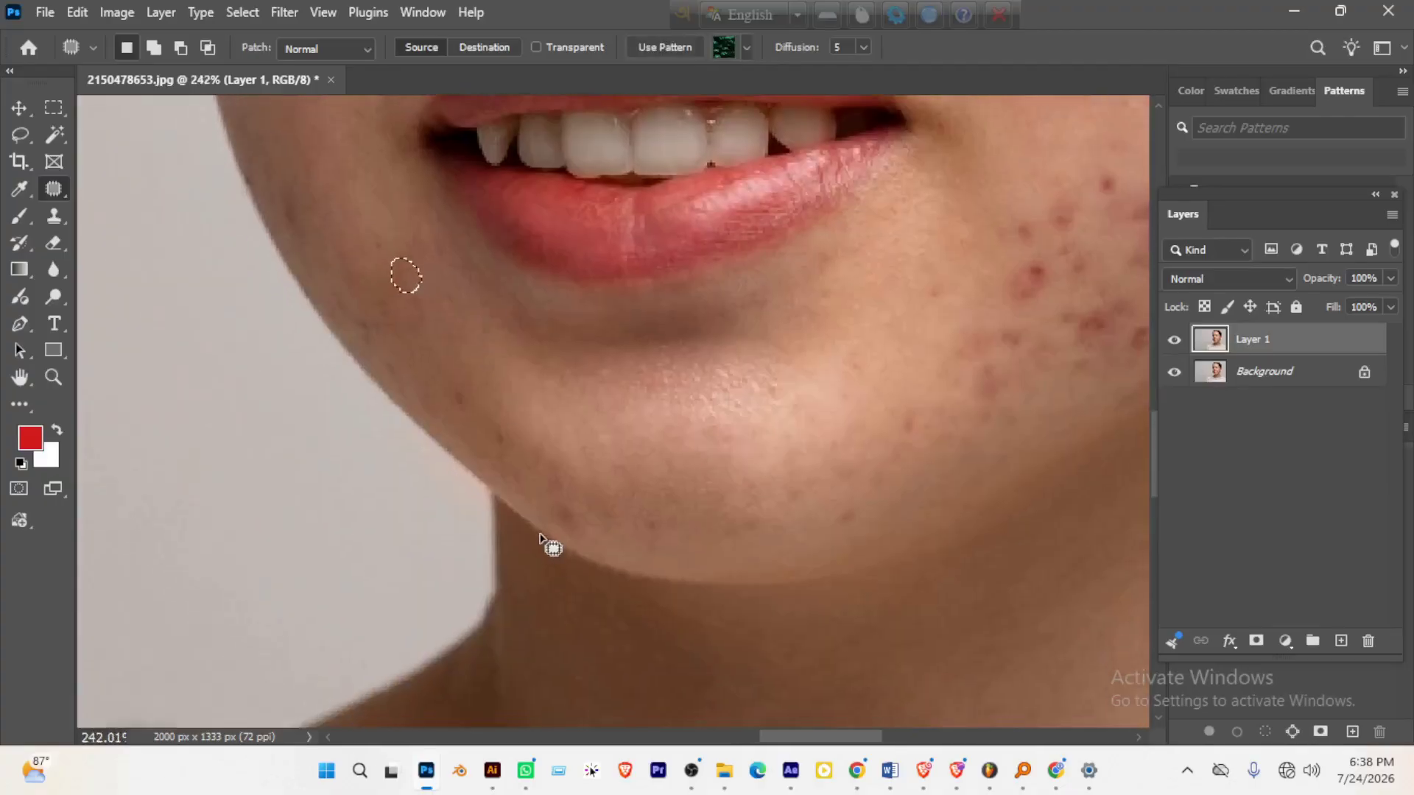
{"action": "mouse_move", "coordinate": [538, 525]}
{"action": "left_mouse_down"}
{"action": "mouse_move", "coordinate": [562, 508]}
{"action": "mouse_move", "coordinate": [591, 540]}
{"action": "left_mouse_up"}
{"action": "left_click_drag", "start_coordinate": [682, 537], "coordinate": [565, 515]}
{"action": "key", "text": "ctrl+d"}
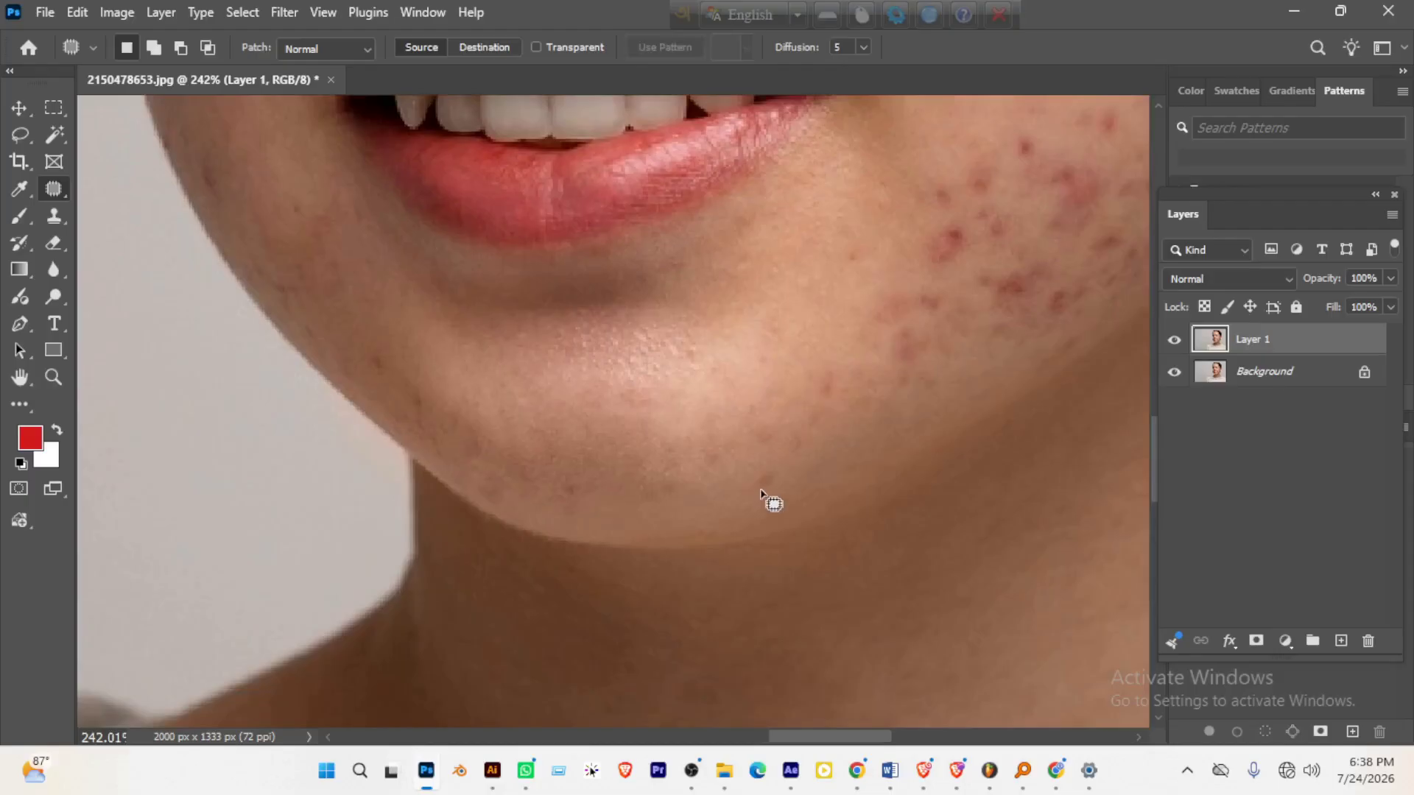
- Patch the small dark mark on the shaded jawline beside the chin and clear the selection
{"action": "mouse_move", "coordinate": [379, 411]}
{"action": "left_mouse_down"}
{"action": "mouse_move", "coordinate": [444, 410]}
{"action": "mouse_move", "coordinate": [363, 461]}
{"action": "mouse_move", "coordinate": [368, 445]}
{"action": "mouse_move", "coordinate": [444, 494]}
{"action": "left_mouse_up"}
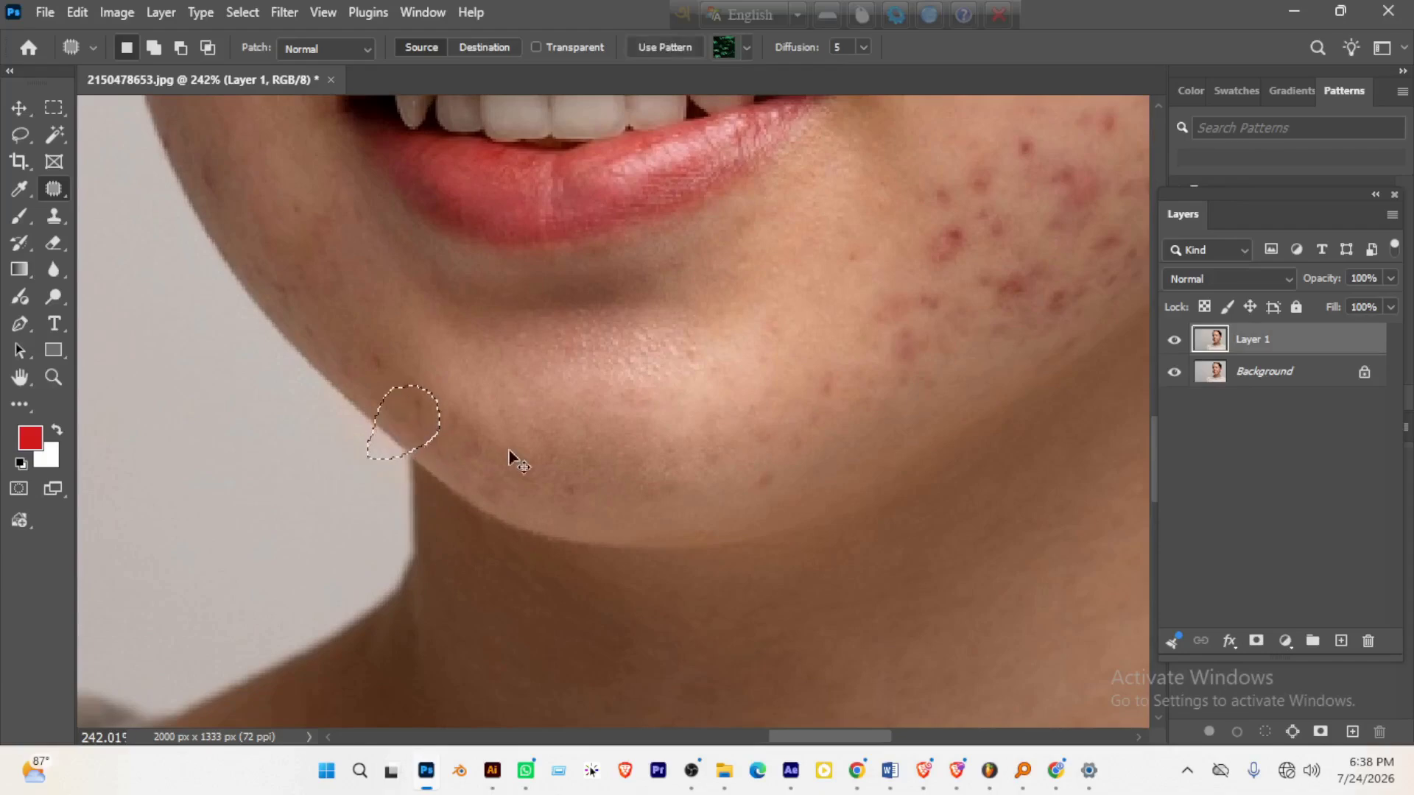
{"action": "key", "text": "ctrl+d"}
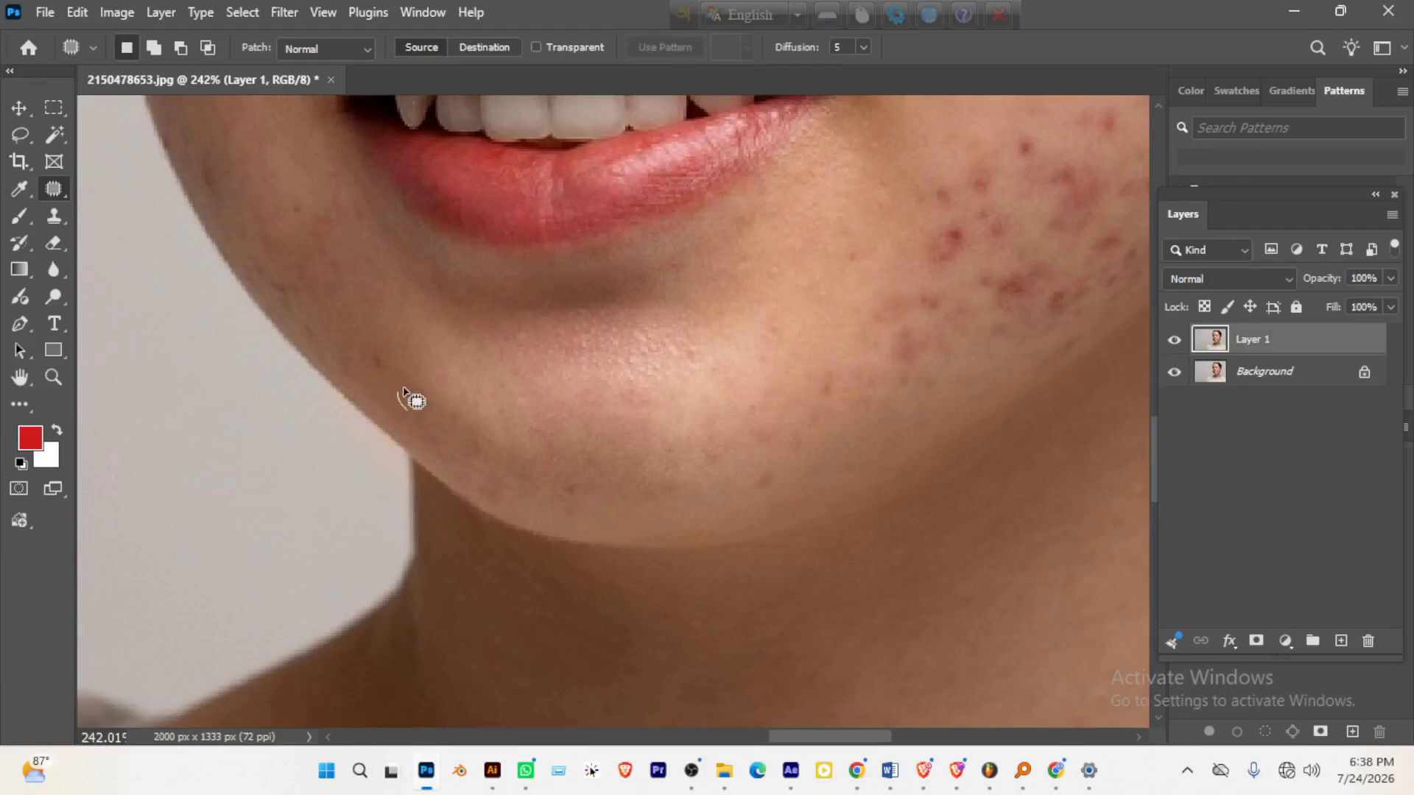
{"action": "left_click_drag", "start_coordinate": [403, 388], "coordinate": [445, 437]}
{"action": "key", "text": "ctrl+d"}
{"action": "left_click", "coordinate": [691, 770]}
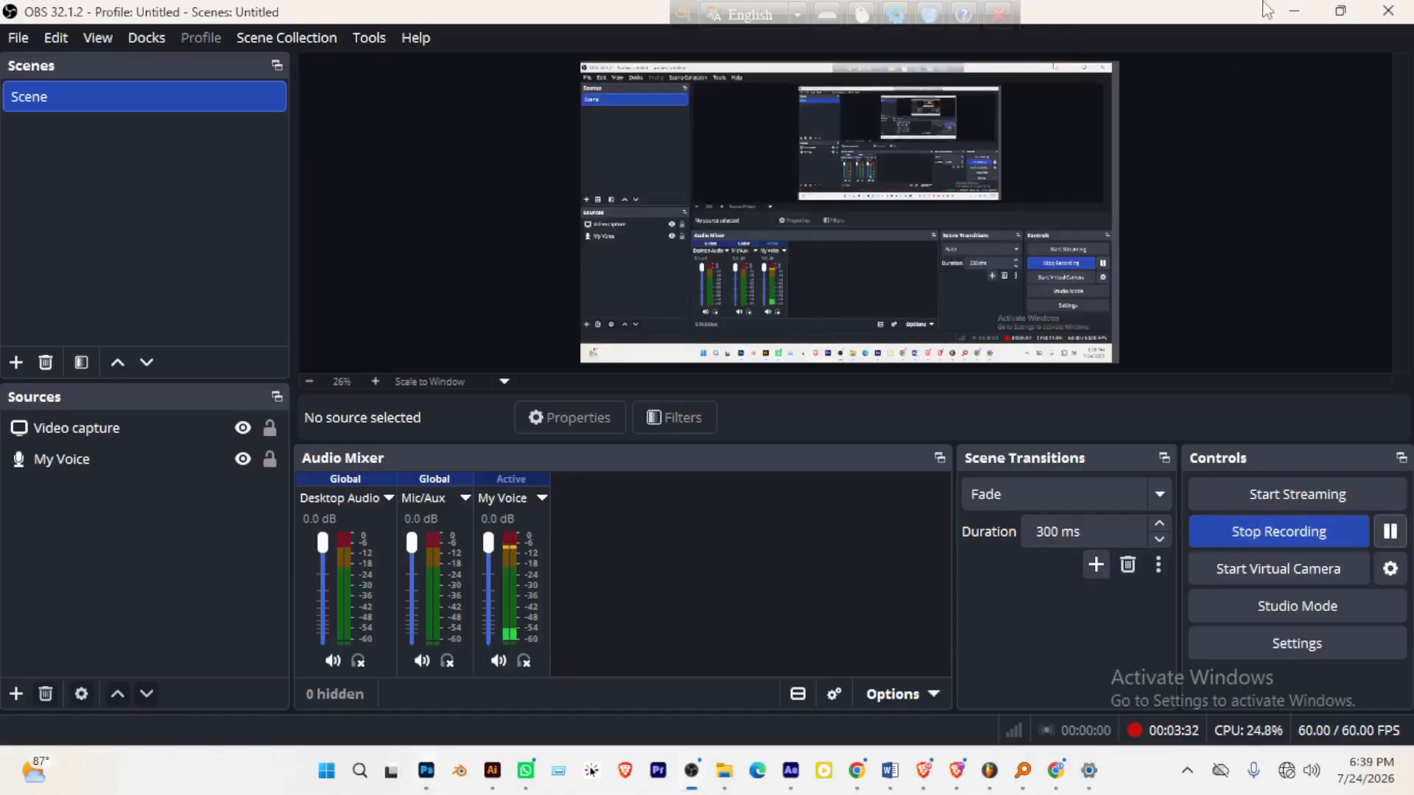
{"action": "left_click", "coordinate": [1294, 11]}
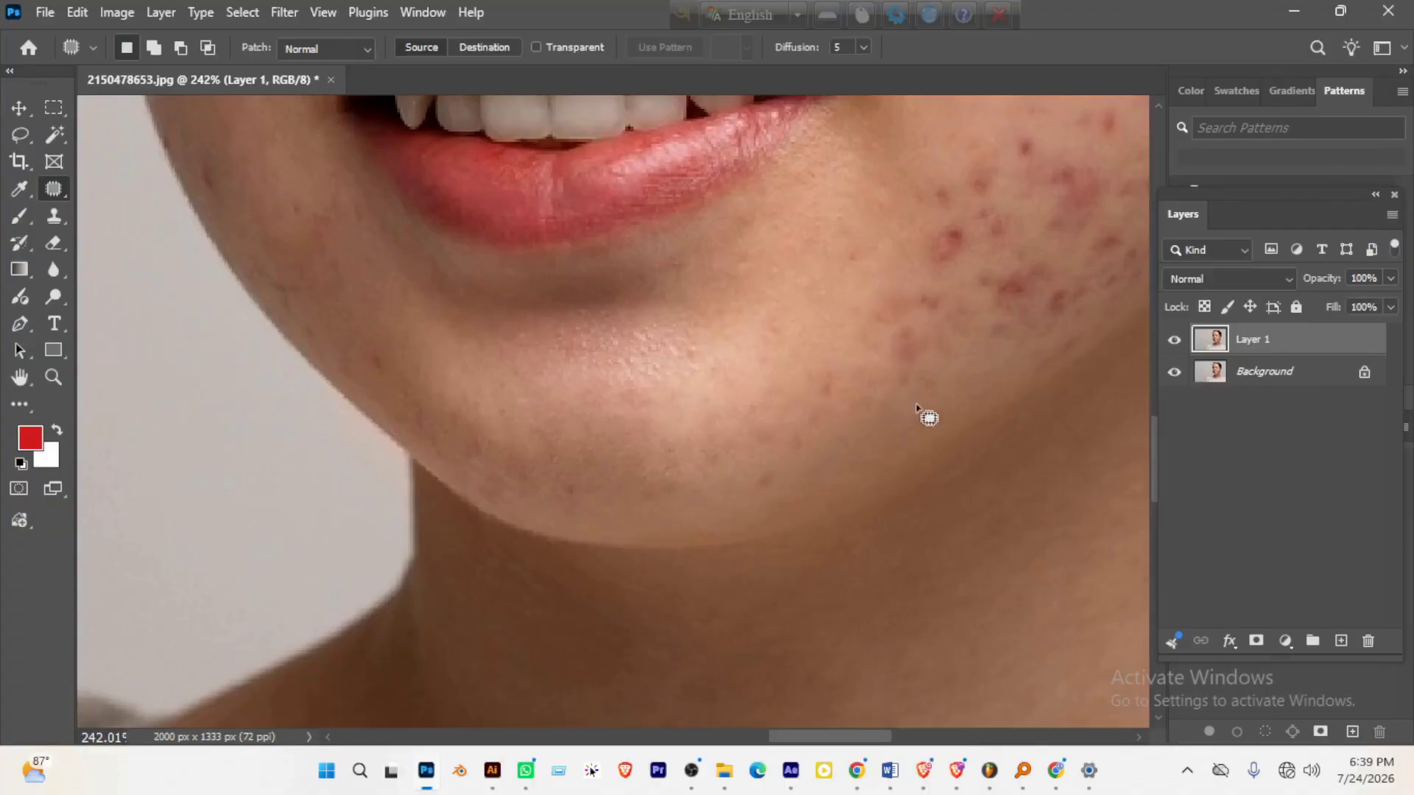
- Heal the upper dark red spot between the eyebrows with the Healing Brush at size 10, sampling clean skin just above it
{"action": "scroll", "coordinate": [897, 351], "scroll_direction": "up", "scroll_amount": 5}
{"action": "left_click_drag", "start_coordinate": [767, 244], "coordinate": [782, 703]}
{"action": "scroll", "coordinate": [860, 420], "scroll_direction": "down", "scroll_amount": 5}
{"action": "left_click_drag", "start_coordinate": [758, 415], "coordinate": [761, 474]}
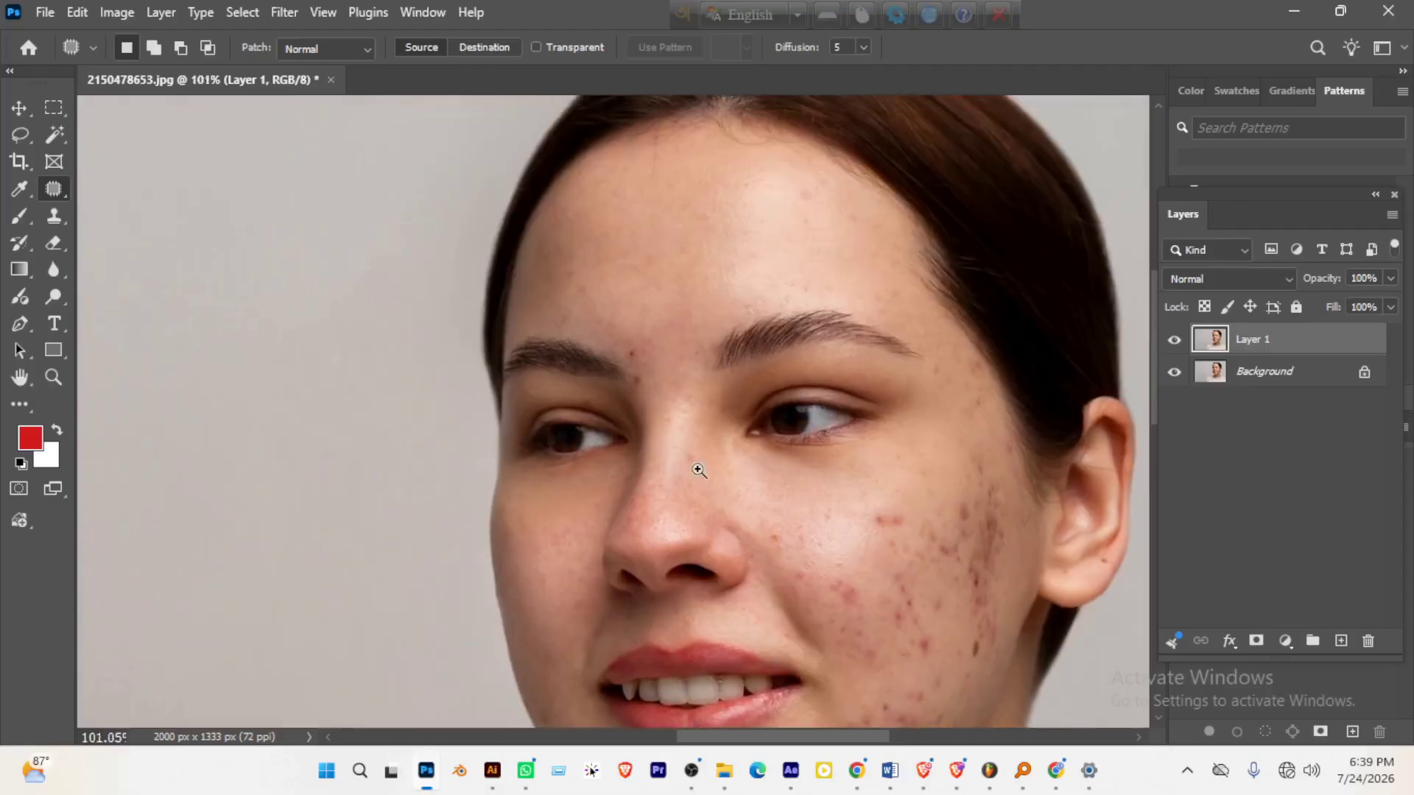
{"action": "scroll", "coordinate": [732, 325], "scroll_direction": "up", "scroll_amount": 5}
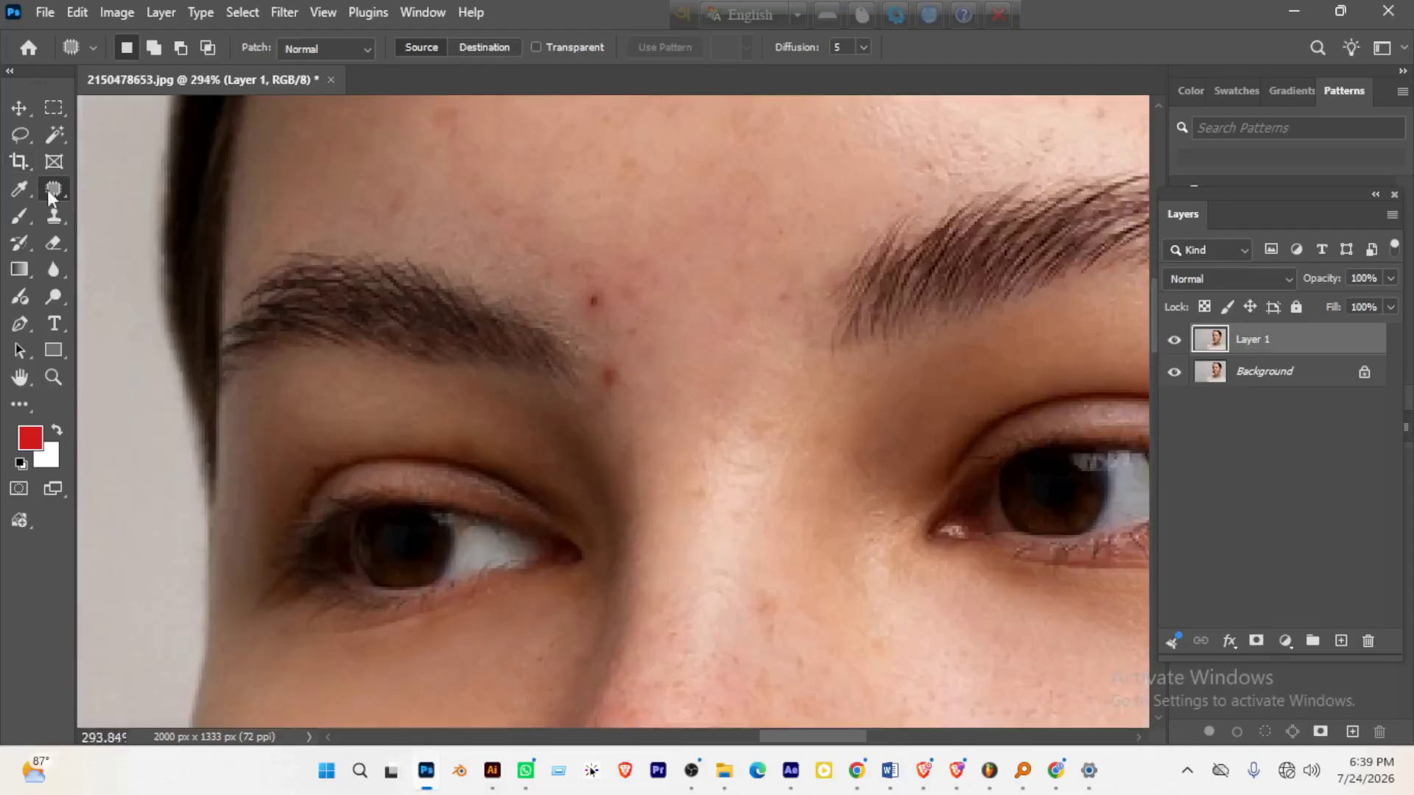
{"action": "right_click", "coordinate": [49, 189]}
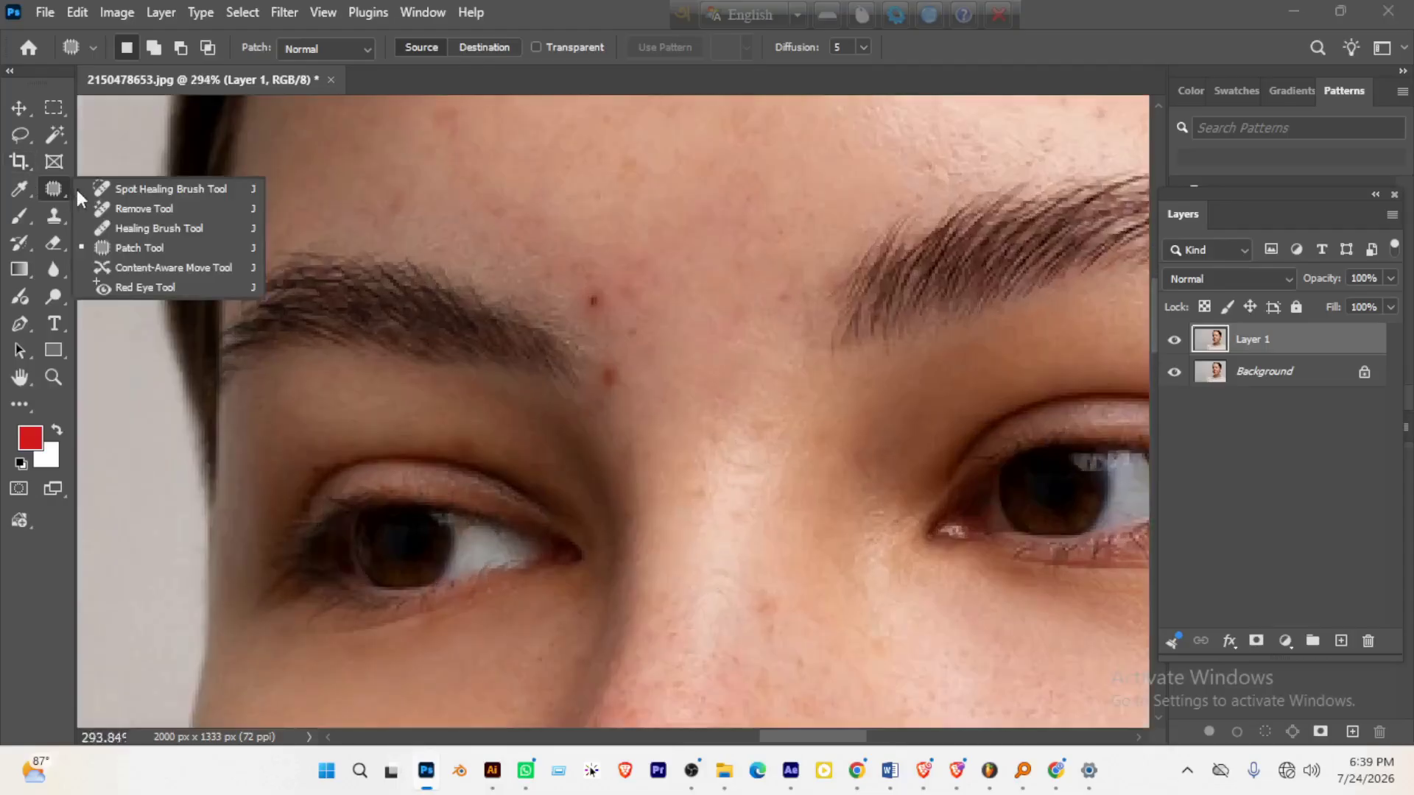
{"action": "left_click", "coordinate": [131, 228]}
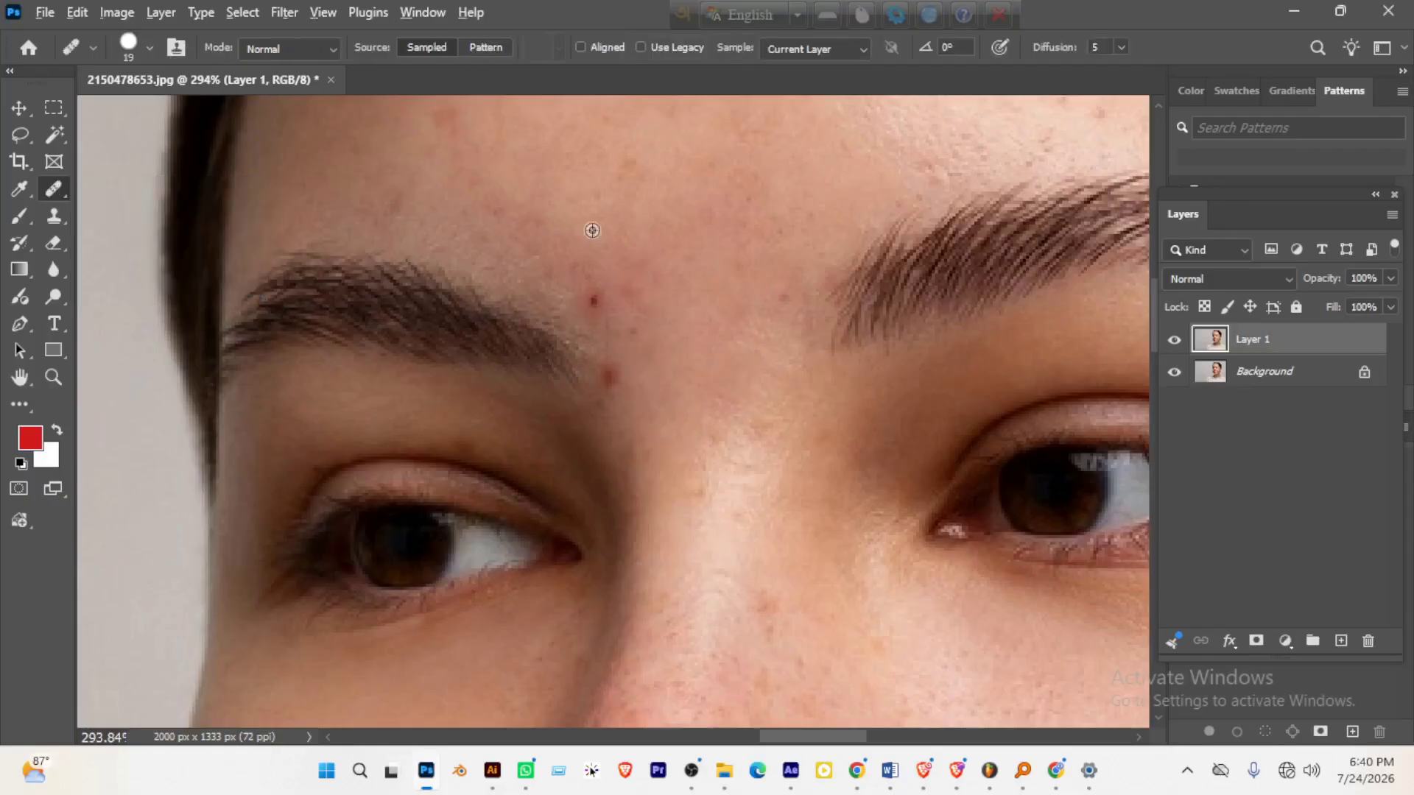
{"action": "left_click", "coordinate": [623, 267], "text": "alt"}
{"action": "key", "text": "bracketleft"}
{"action": "key", "text": "bracketleft"}
{"action": "left_click", "coordinate": [593, 300]}
{"action": "mouse_move", "coordinate": [587, 294]}
{"action": "left_mouse_down"}
{"action": "mouse_move", "coordinate": [596, 307]}
{"action": "mouse_move", "coordinate": [644, 281]}
{"action": "mouse_move", "coordinate": [631, 268]}
{"action": "mouse_move", "coordinate": [594, 305]}
{"action": "left_mouse_up"}
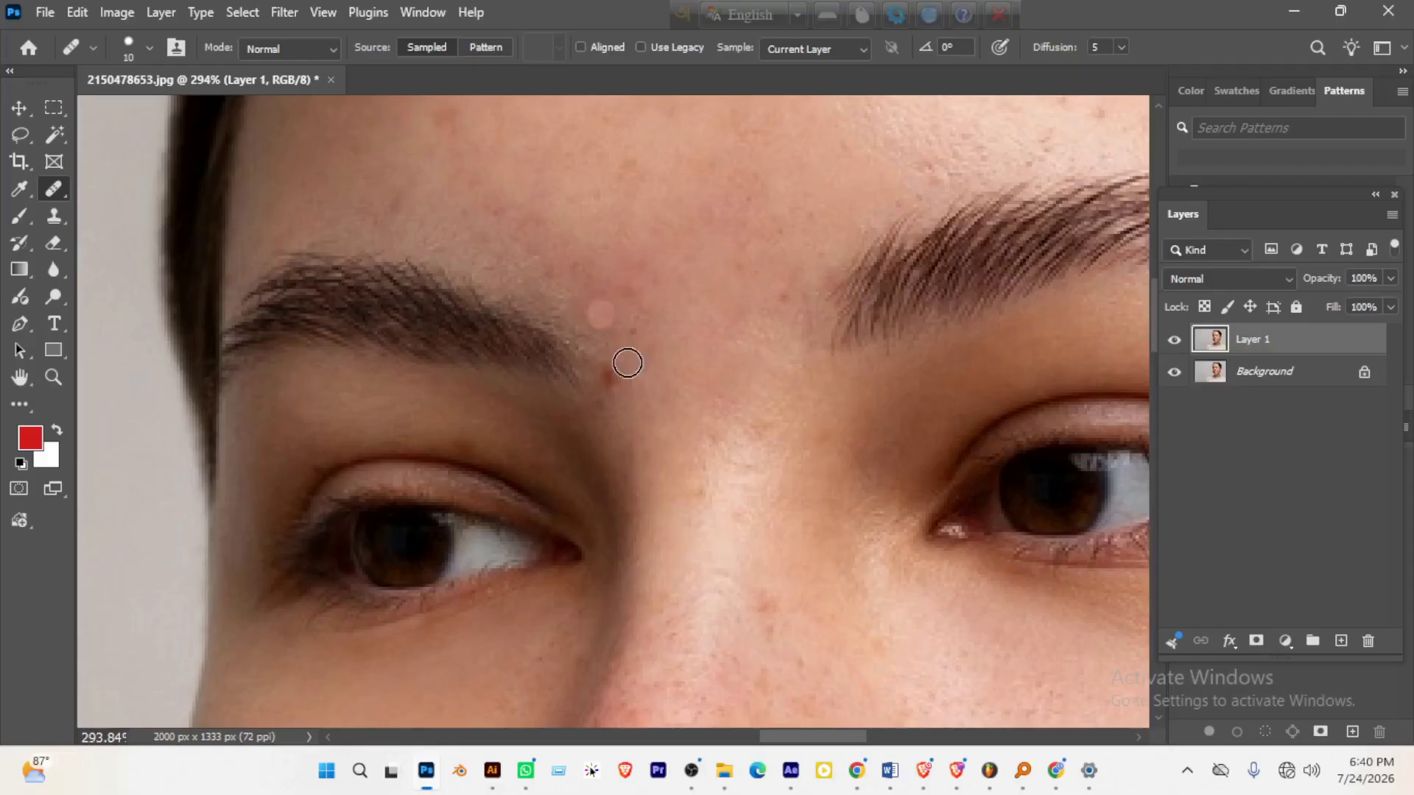
- Heal the remaining red spot beside the inner end of the shaded-side eyebrow with the Healing Brush
{"action": "right_click", "coordinate": [46, 186]}
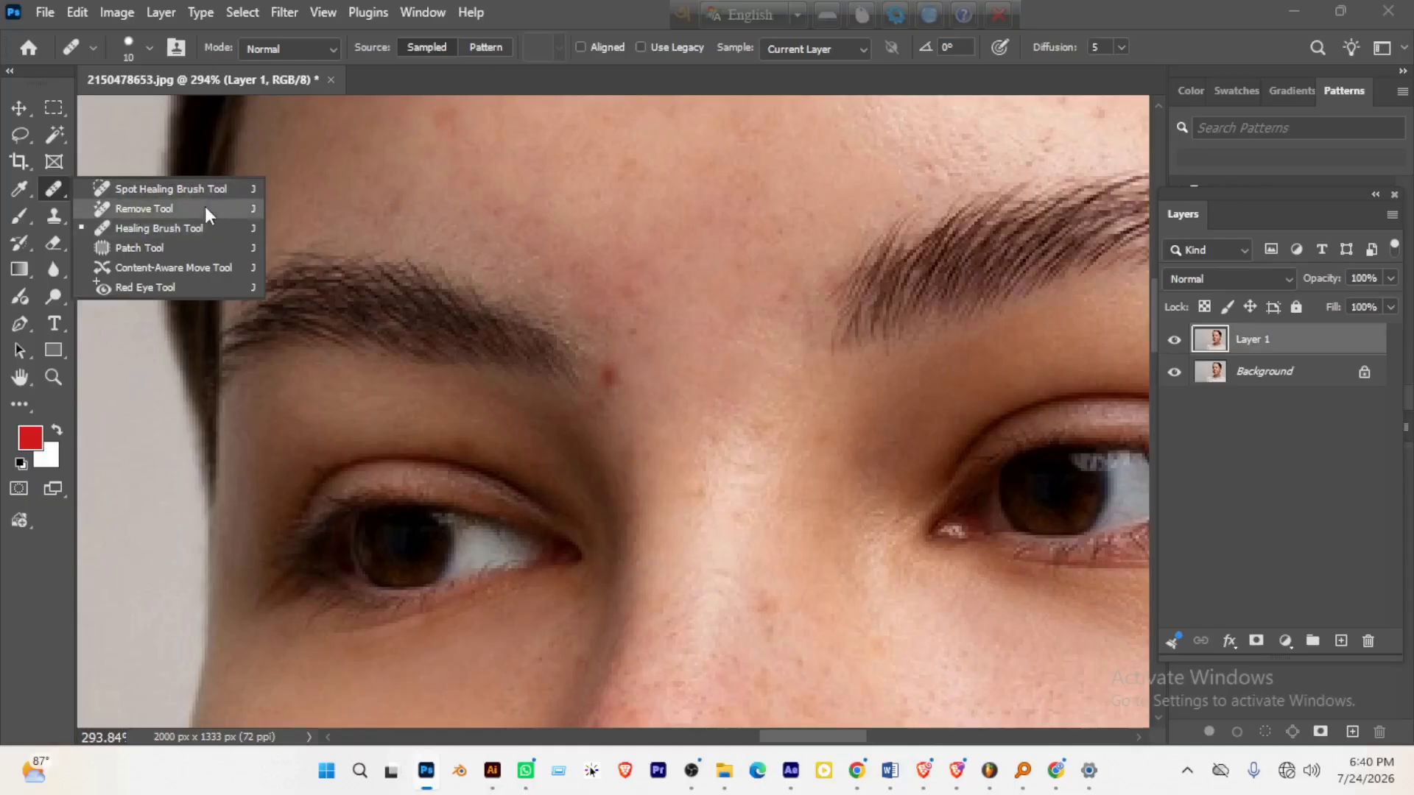
{"action": "left_click", "coordinate": [577, 19]}
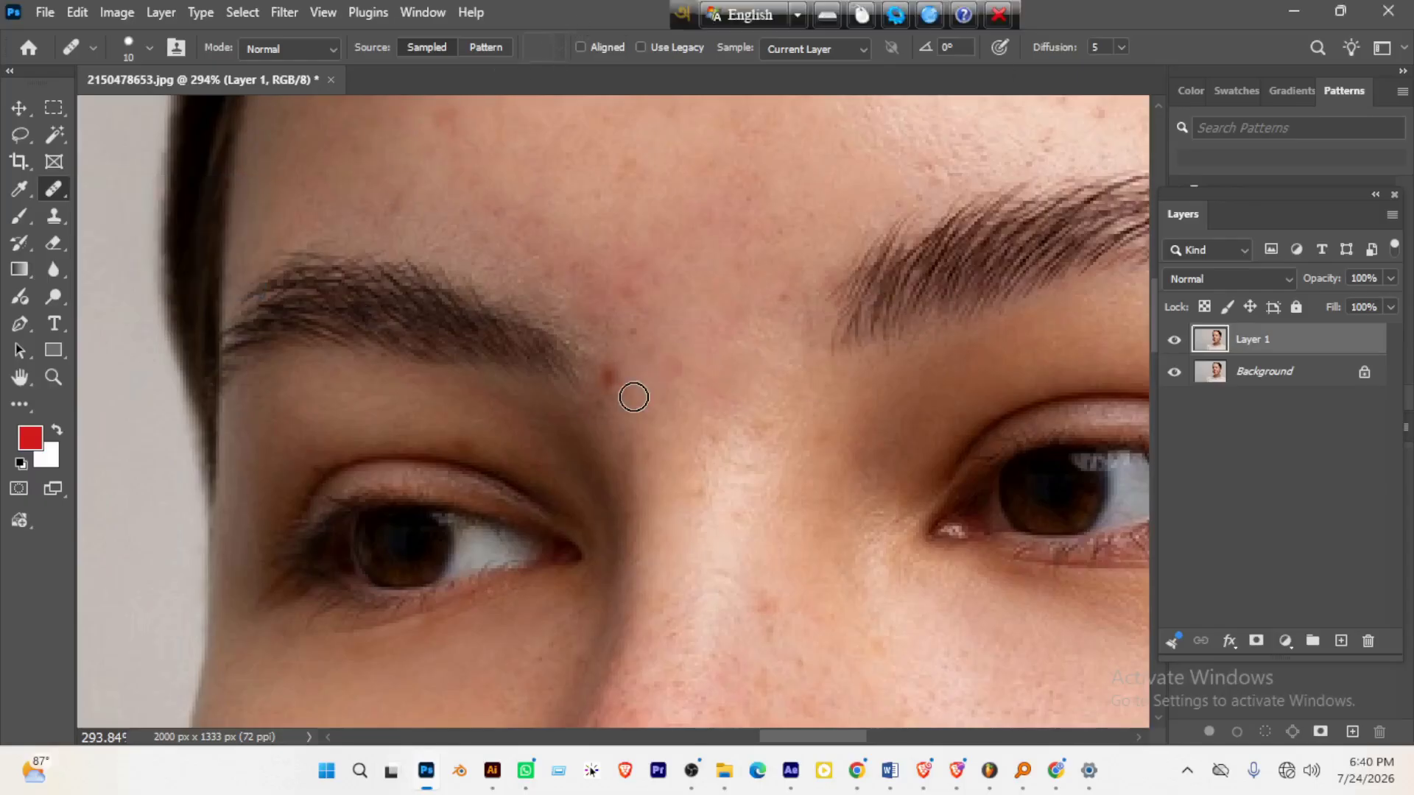
{"action": "left_click", "coordinate": [609, 376]}
- Examine the acne marks across the cheek between the eye and the ear up close
{"action": "left_click_drag", "start_coordinate": [751, 360], "coordinate": [444, 334]}
{"action": "left_click_drag", "start_coordinate": [1025, 357], "coordinate": [900, 348]}
{"action": "scroll", "coordinate": [900, 348], "scroll_direction": "down", "scroll_amount": 3}
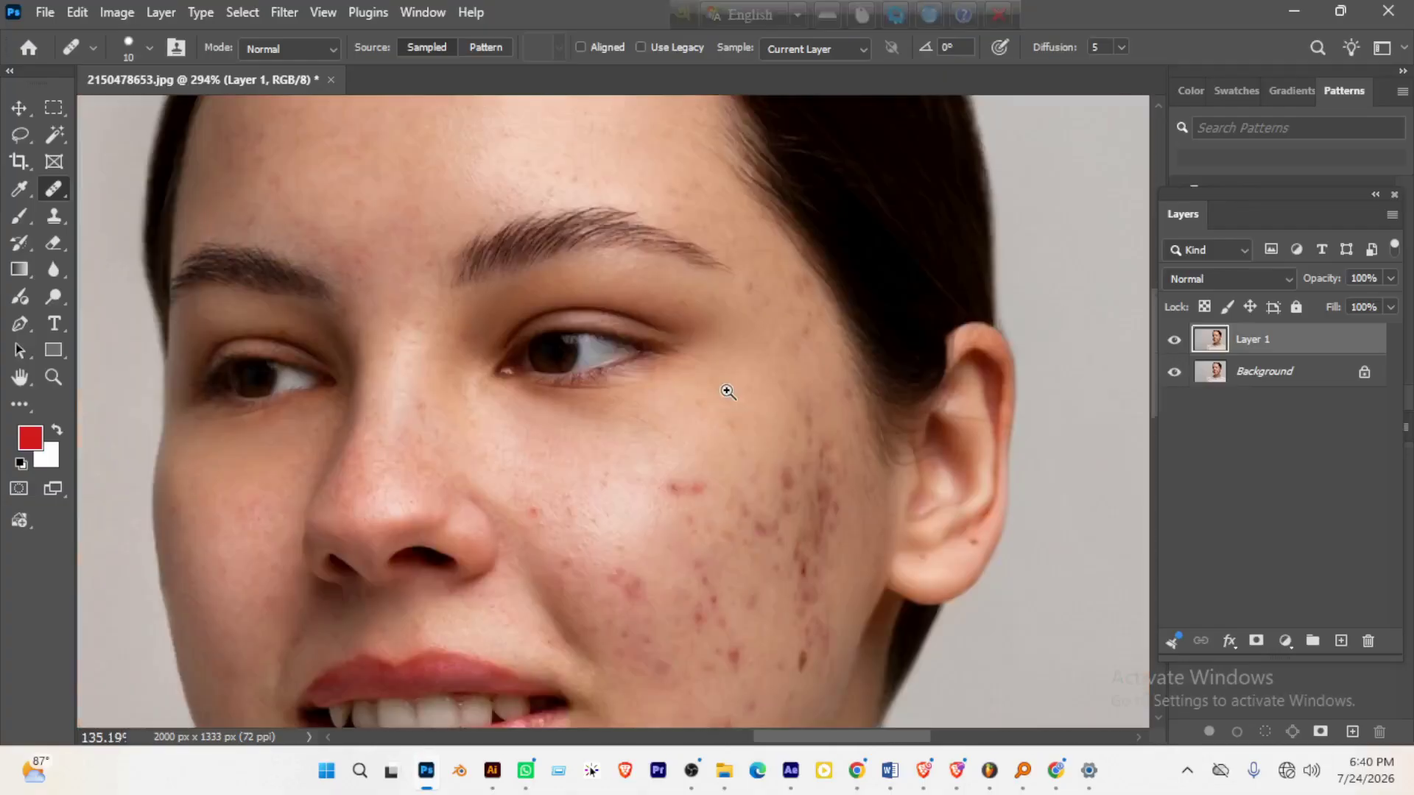
{"action": "scroll", "coordinate": [726, 388], "scroll_direction": "down", "scroll_amount": 2}
{"action": "left_click_drag", "start_coordinate": [771, 462], "coordinate": [761, 398]}
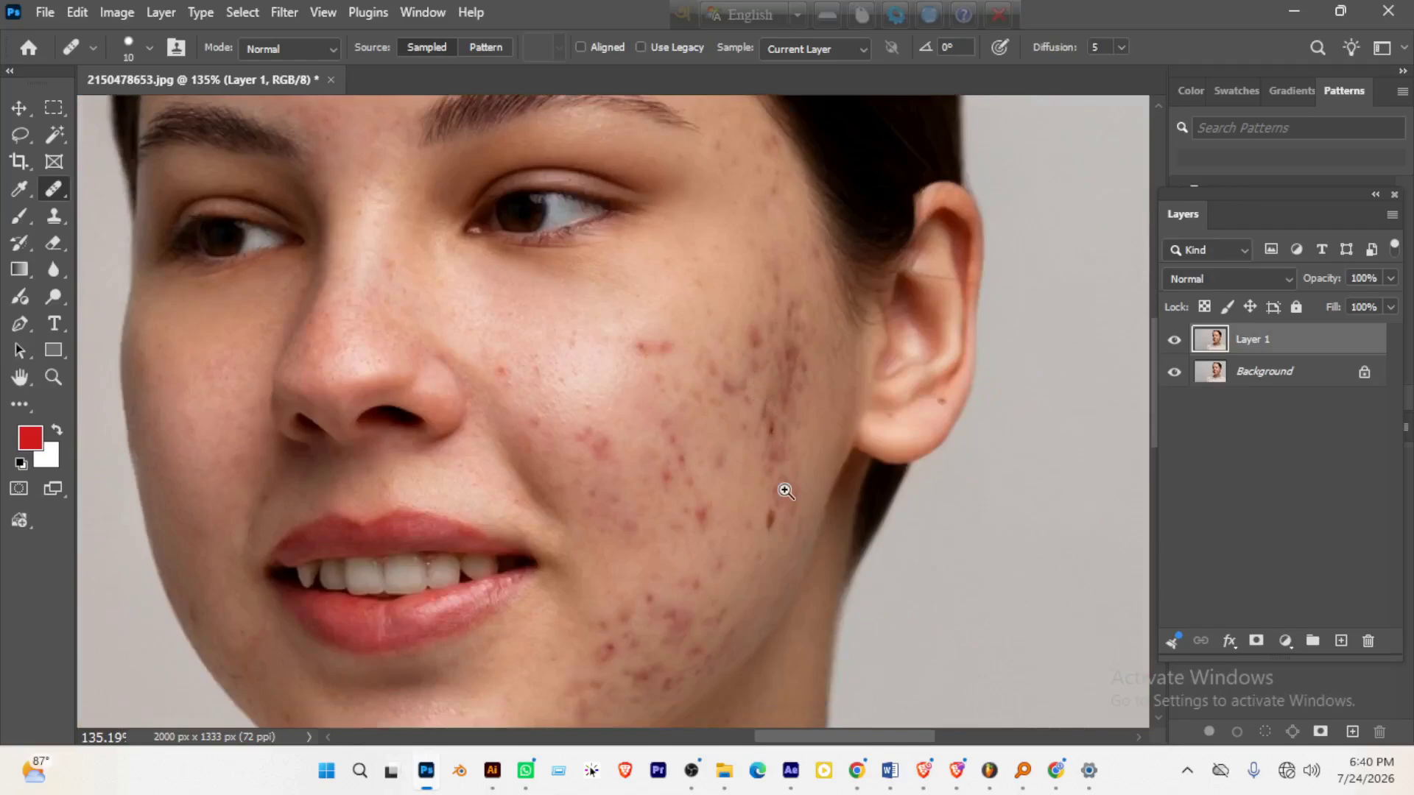
{"action": "scroll", "coordinate": [739, 444], "scroll_direction": "up", "scroll_amount": 3}
{"action": "scroll", "coordinate": [735, 451], "scroll_direction": "up", "scroll_amount": 1}
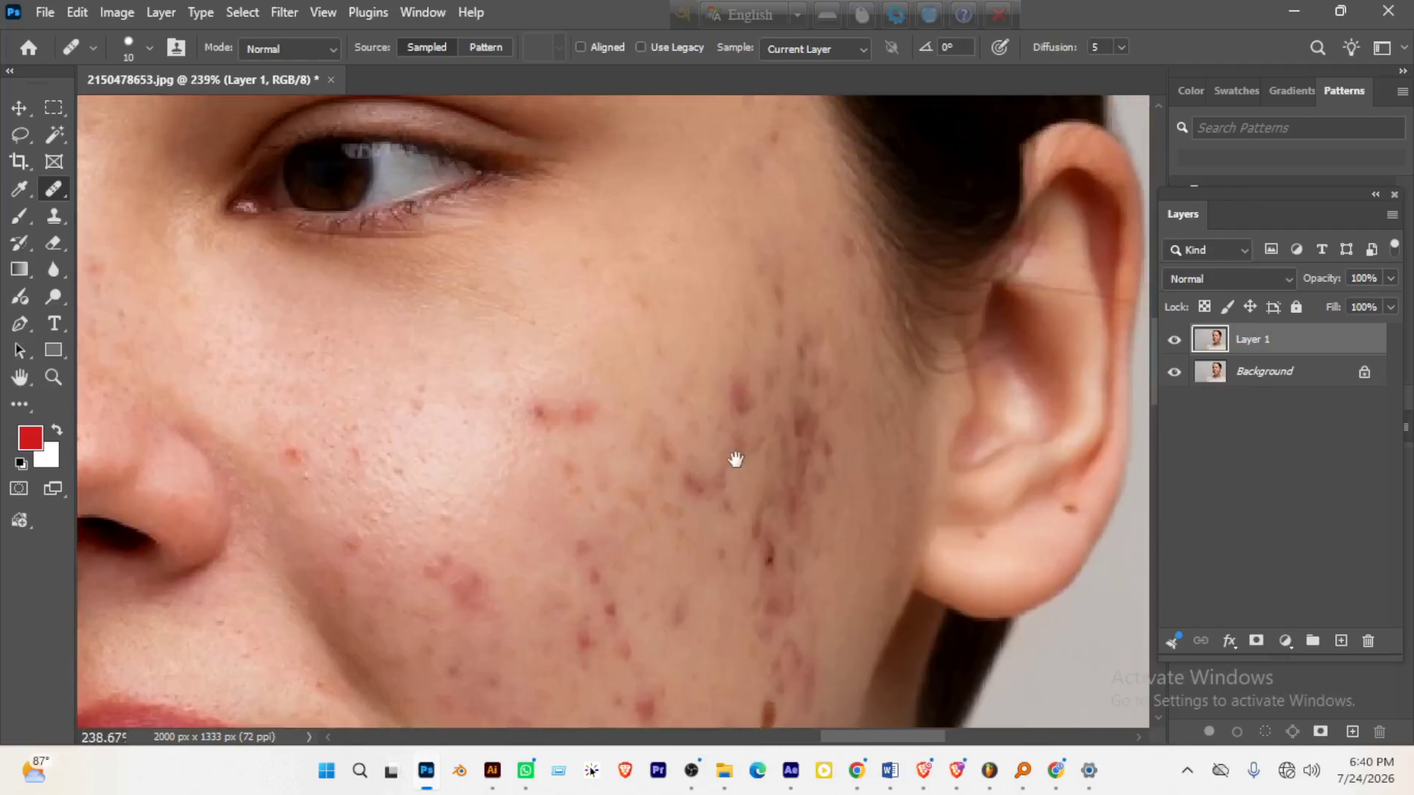
{"action": "scroll", "coordinate": [744, 394], "scroll_direction": "up", "scroll_amount": 2}
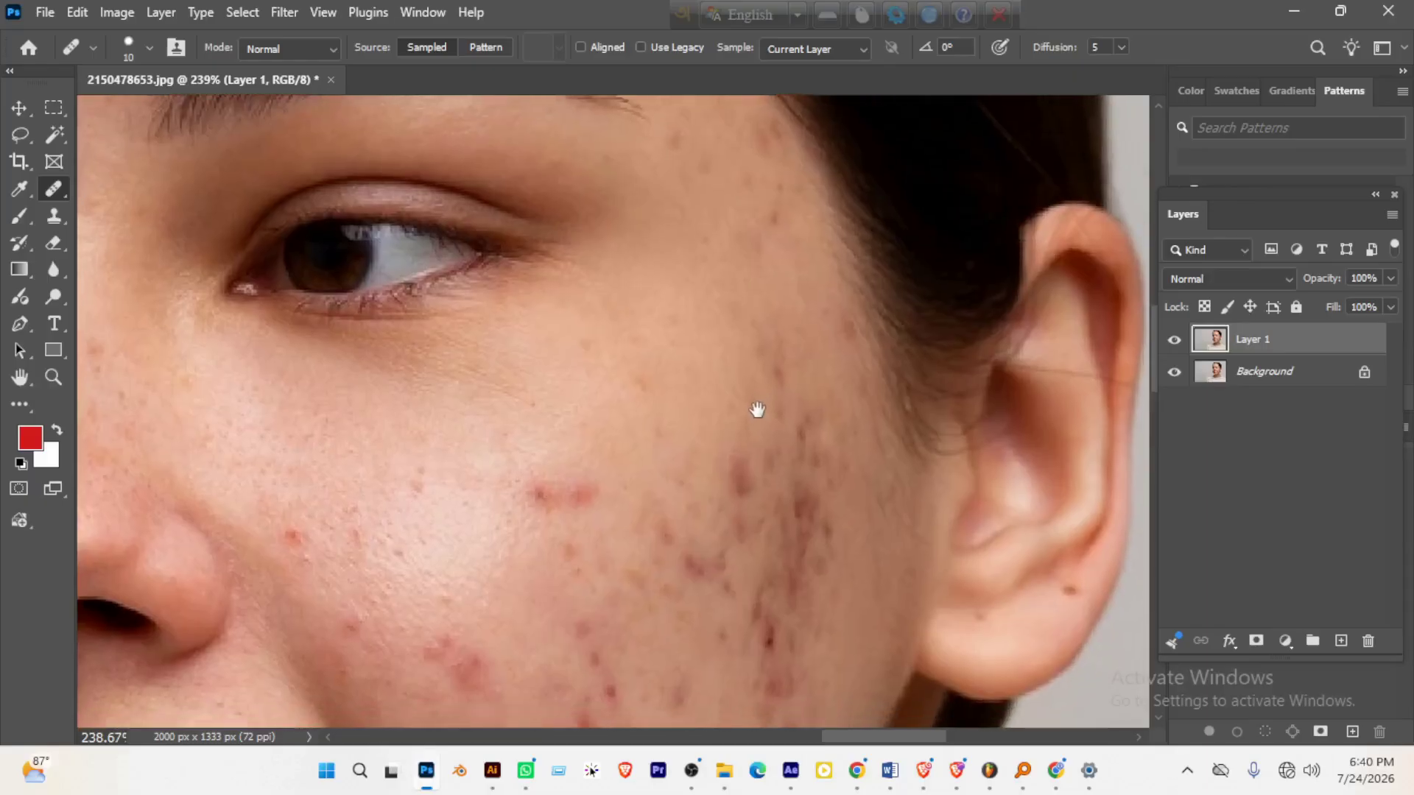
{"action": "left_click_drag", "start_coordinate": [616, 531], "coordinate": [674, 405]}
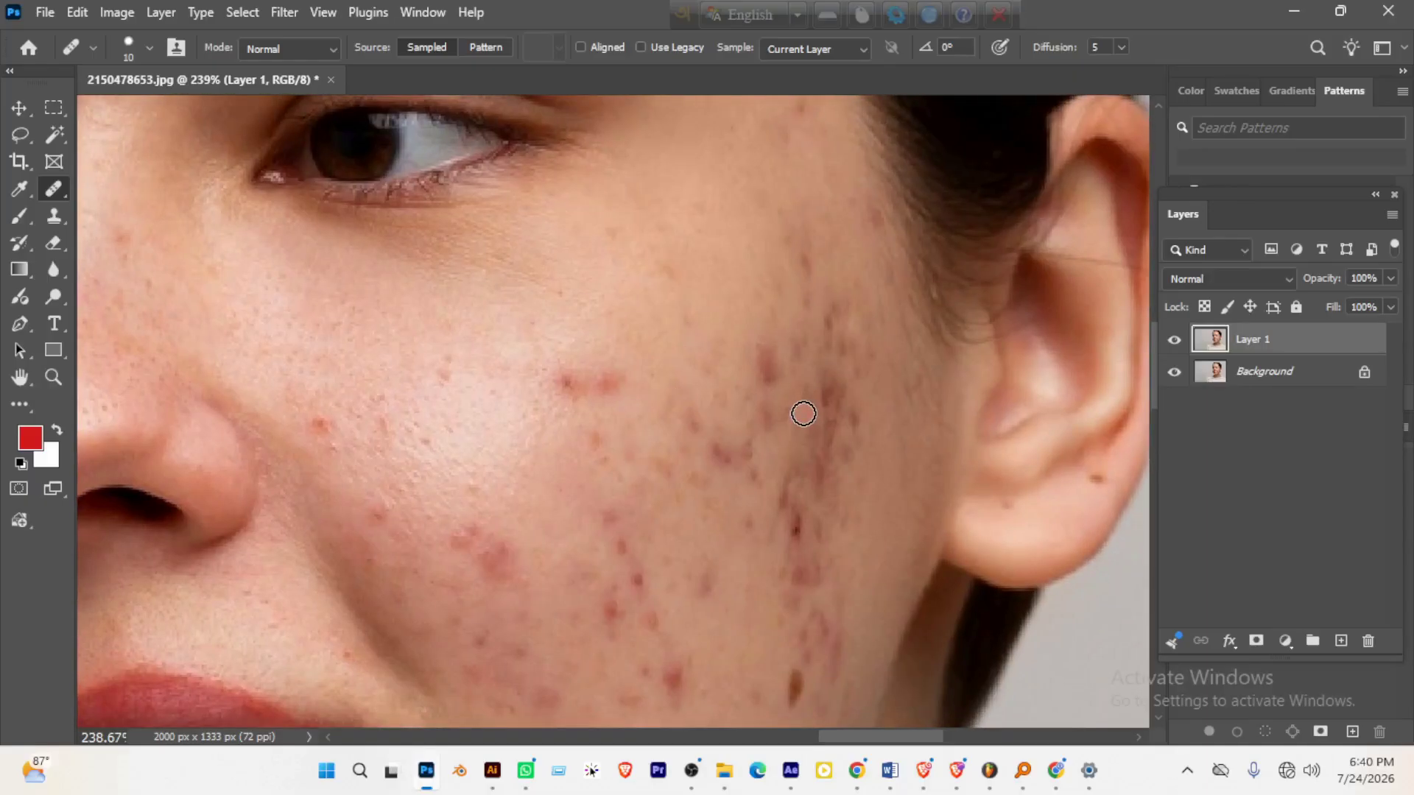
- Heal small marks on the cheek between the eye's outer corner and the dense scars near the ear with the Healing Brush
{"action": "left_click_drag", "start_coordinate": [756, 31], "coordinate": [655, 41]}
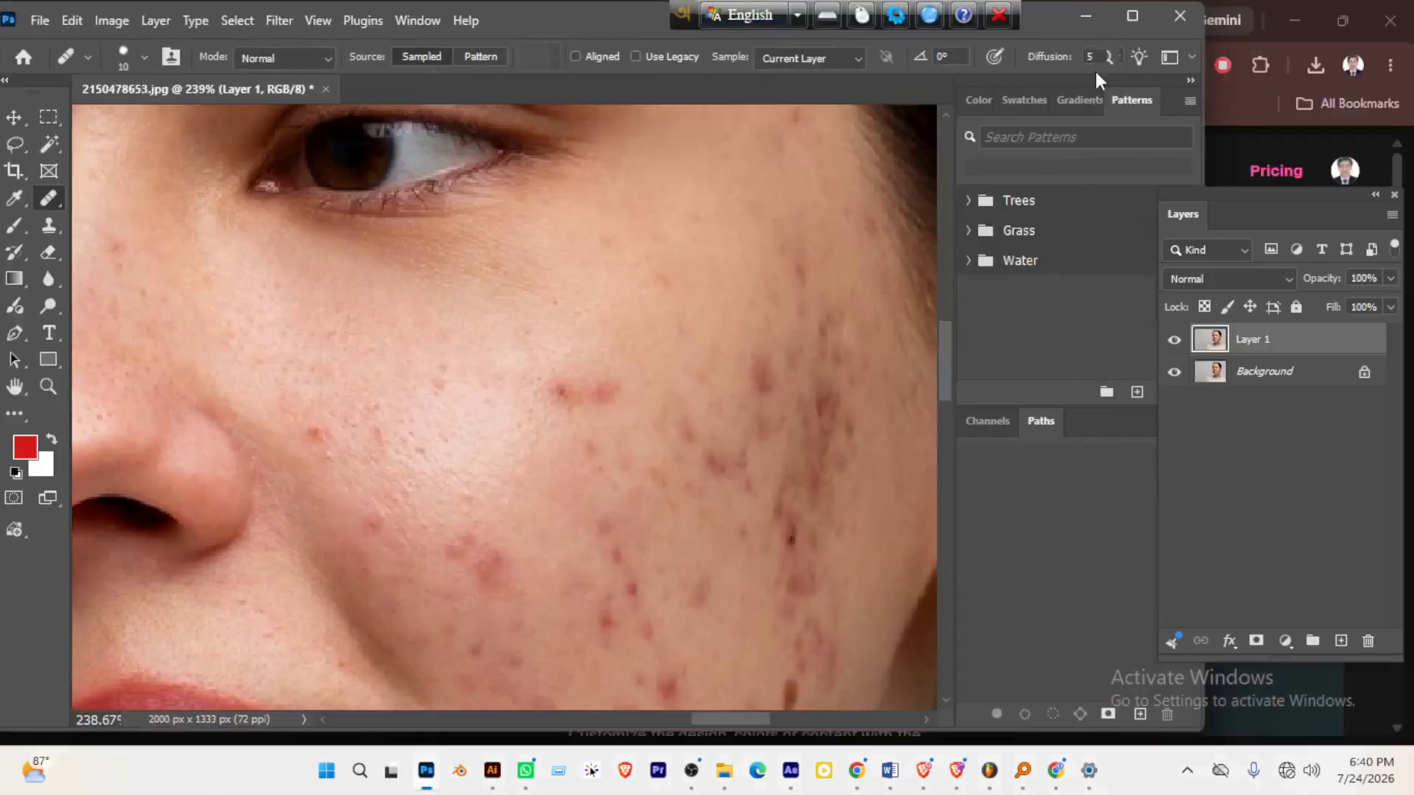
{"action": "left_click", "coordinate": [1134, 18]}
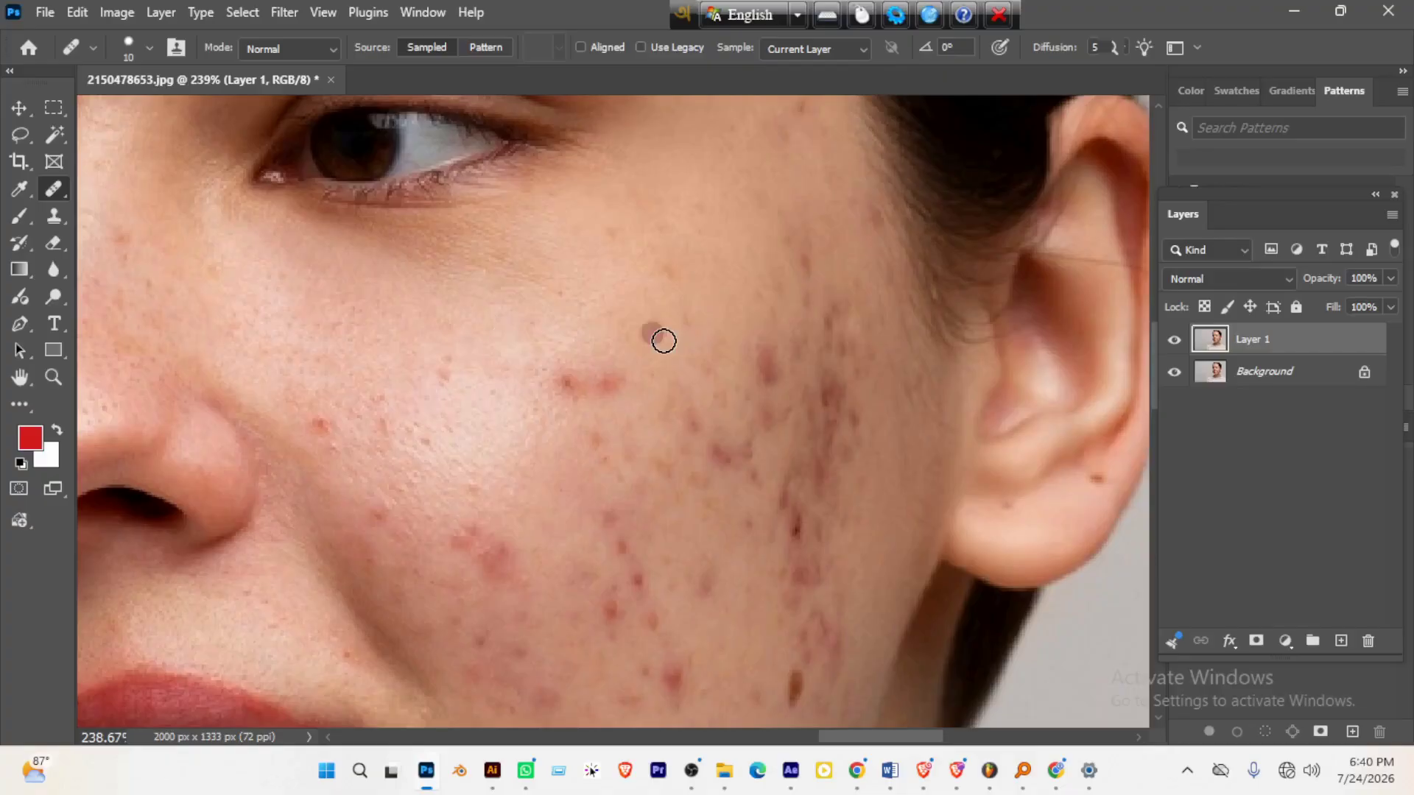
{"action": "left_click", "coordinate": [664, 340]}
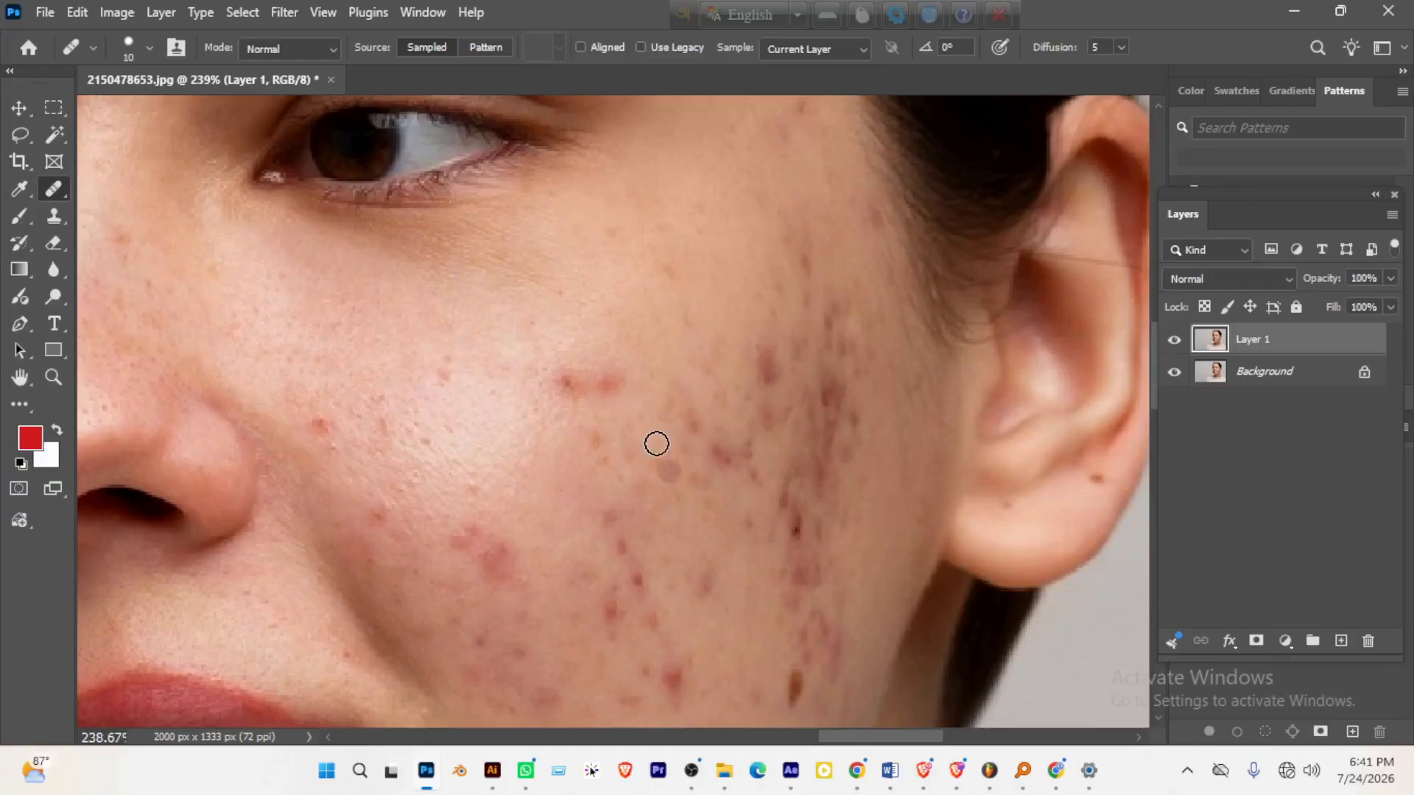
{"action": "left_click_drag", "start_coordinate": [685, 577], "coordinate": [691, 455]}
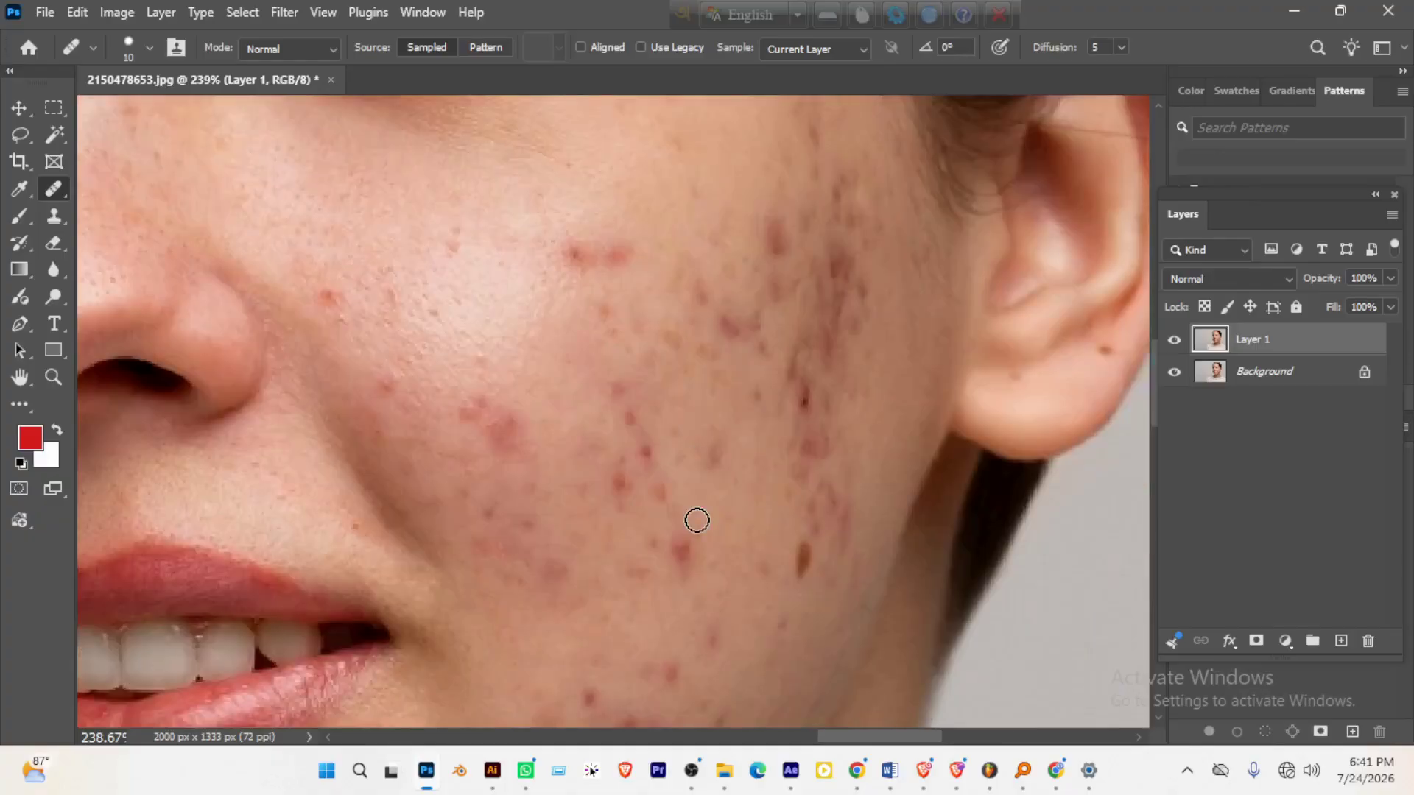
{"action": "left_click_drag", "start_coordinate": [717, 466], "coordinate": [723, 521]}
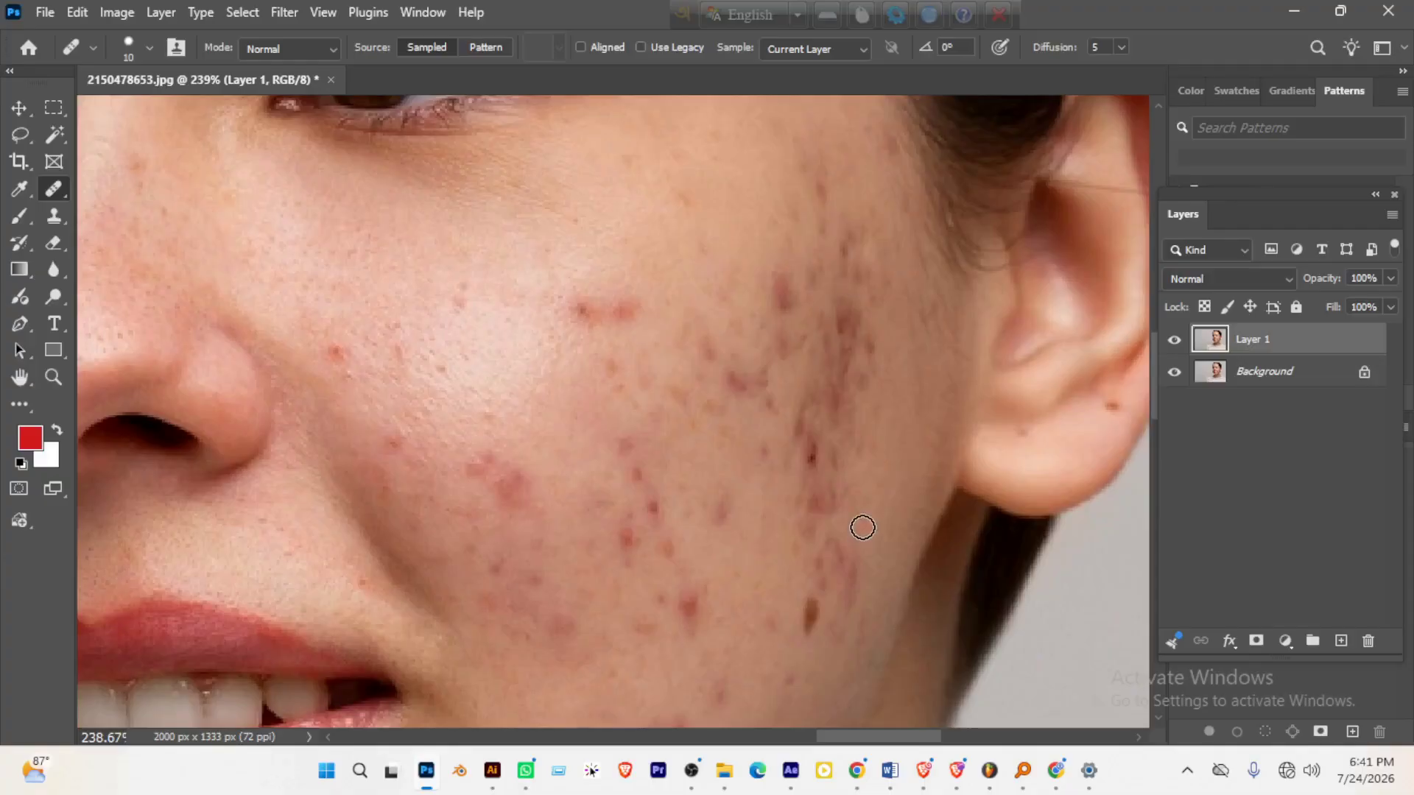
{"action": "left_click", "coordinate": [796, 409]}
- Patch the paired red marks on the upper cheek with clean skin from above them using the Patch Tool, and clear the selection
{"action": "right_click", "coordinate": [49, 190]}
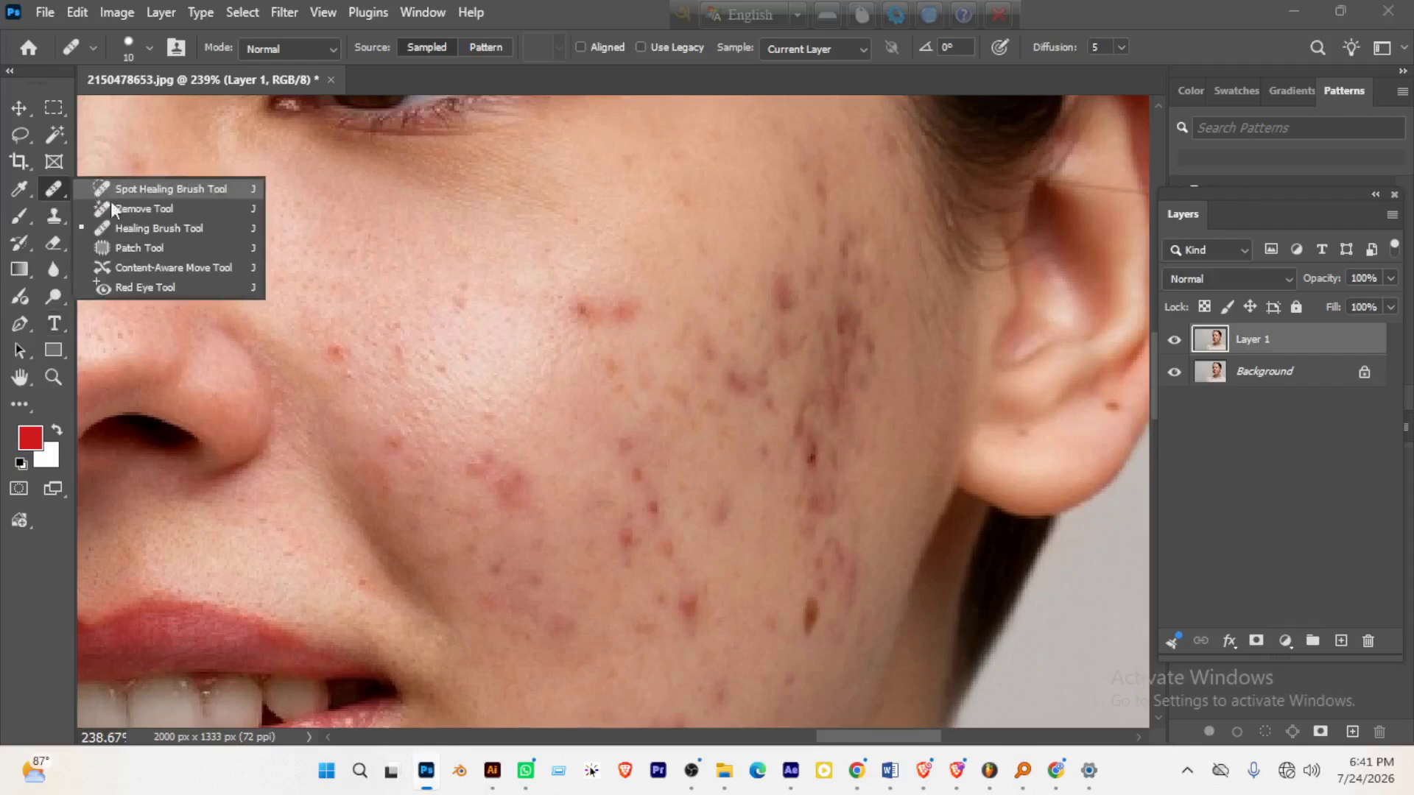
{"action": "left_click", "coordinate": [130, 243]}
{"action": "left_click_drag", "start_coordinate": [633, 339], "coordinate": [682, 296]}
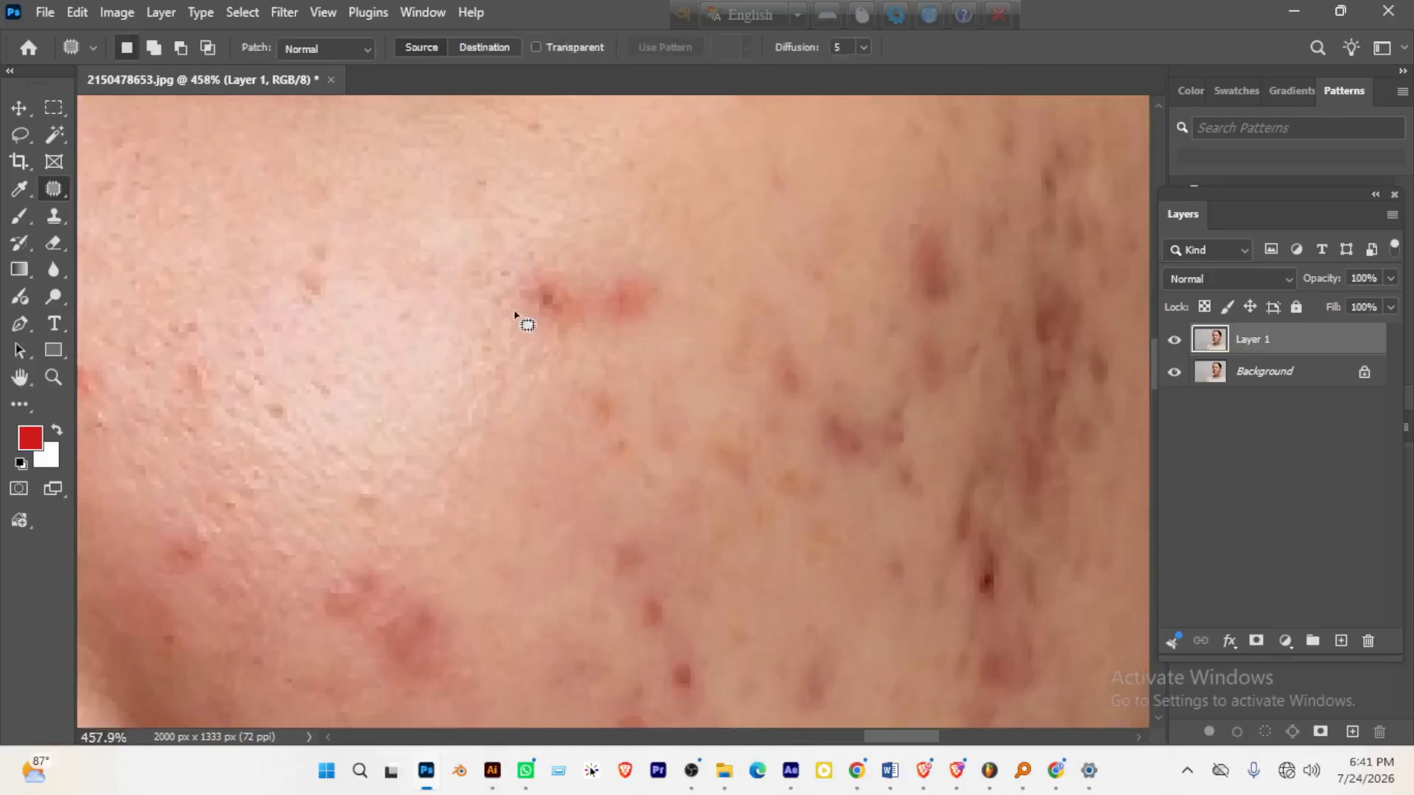
{"action": "mouse_move", "coordinate": [510, 308]}
{"action": "left_mouse_down"}
{"action": "mouse_move", "coordinate": [691, 296]}
{"action": "mouse_move", "coordinate": [511, 308]}
{"action": "left_mouse_up"}
{"action": "mouse_move", "coordinate": [571, 280]}
{"action": "left_mouse_down"}
{"action": "mouse_move", "coordinate": [483, 259]}
{"action": "mouse_move", "coordinate": [634, 379]}
{"action": "mouse_move", "coordinate": [615, 427]}
{"action": "left_mouse_up"}
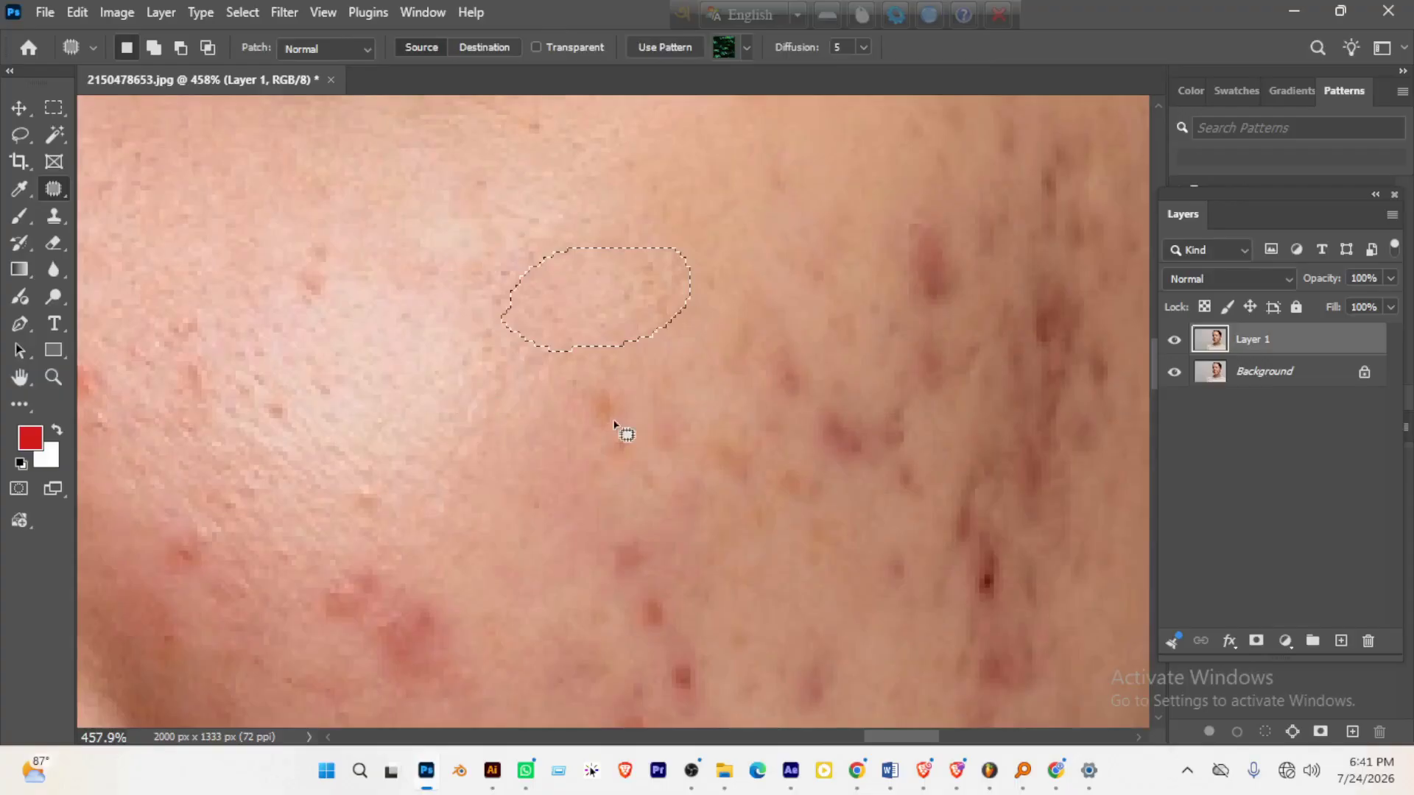
{"action": "key", "text": "ctrl+z"}
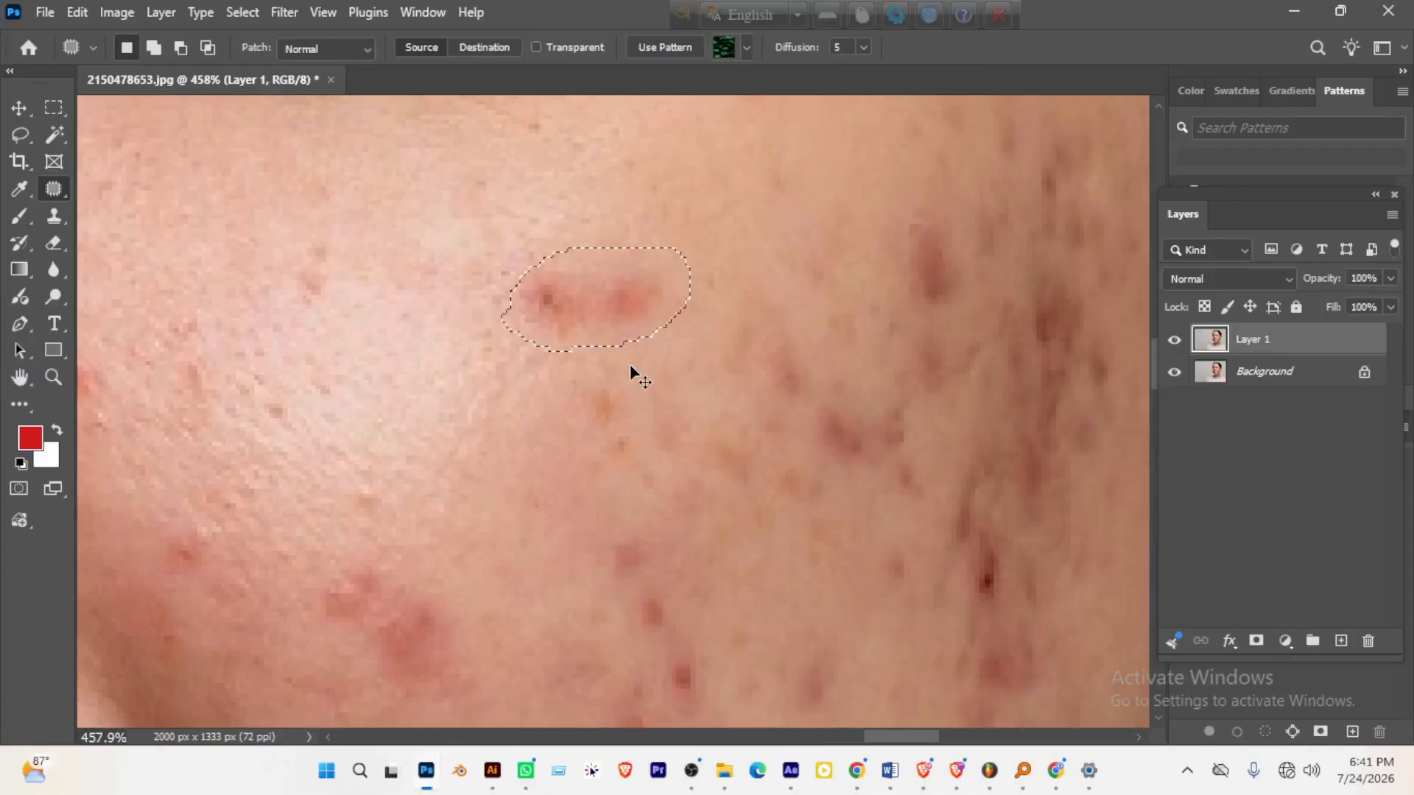
{"action": "left_click_drag", "start_coordinate": [613, 295], "coordinate": [722, 218]}
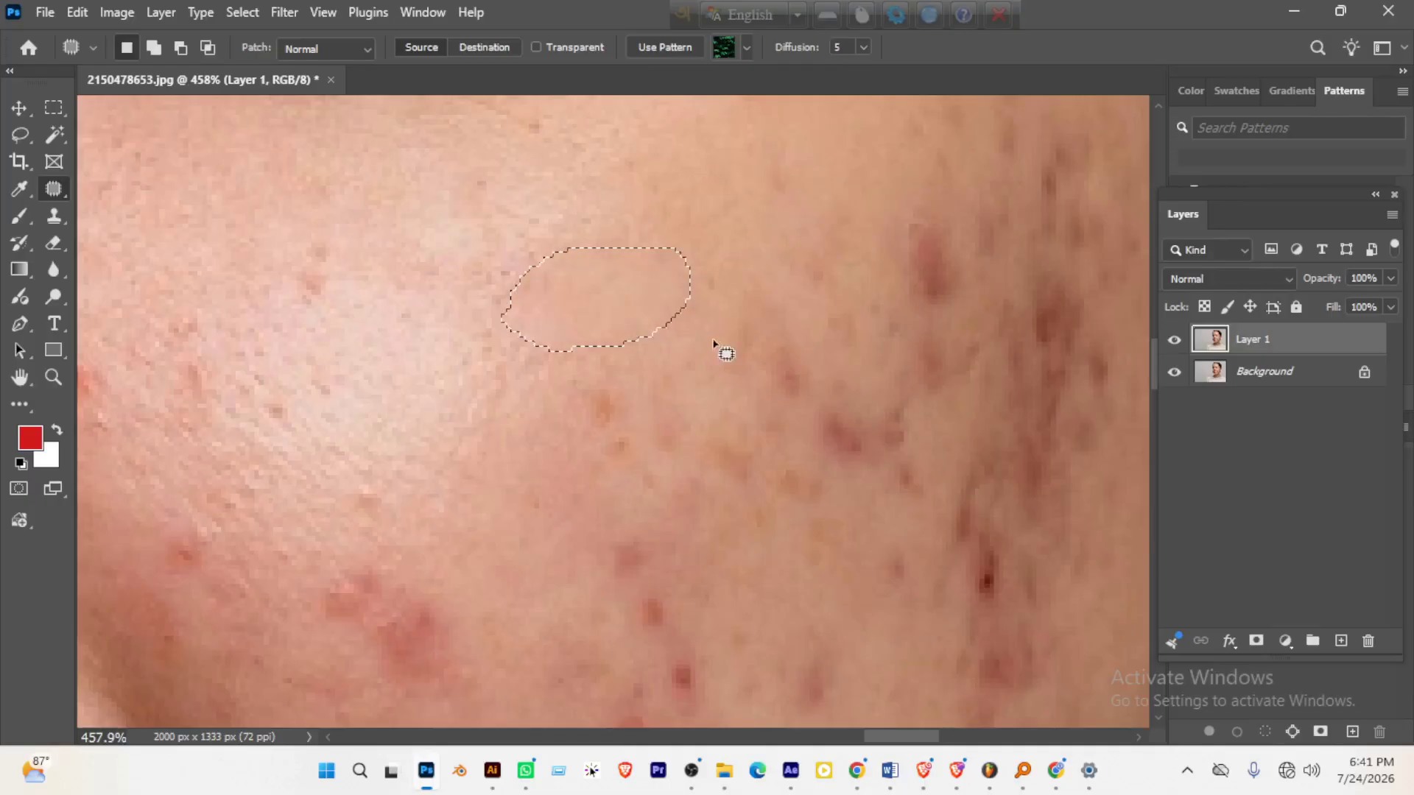
{"action": "key", "text": "ctrl+d"}
{"action": "scroll", "coordinate": [691, 348], "scroll_direction": "down", "scroll_amount": 2}
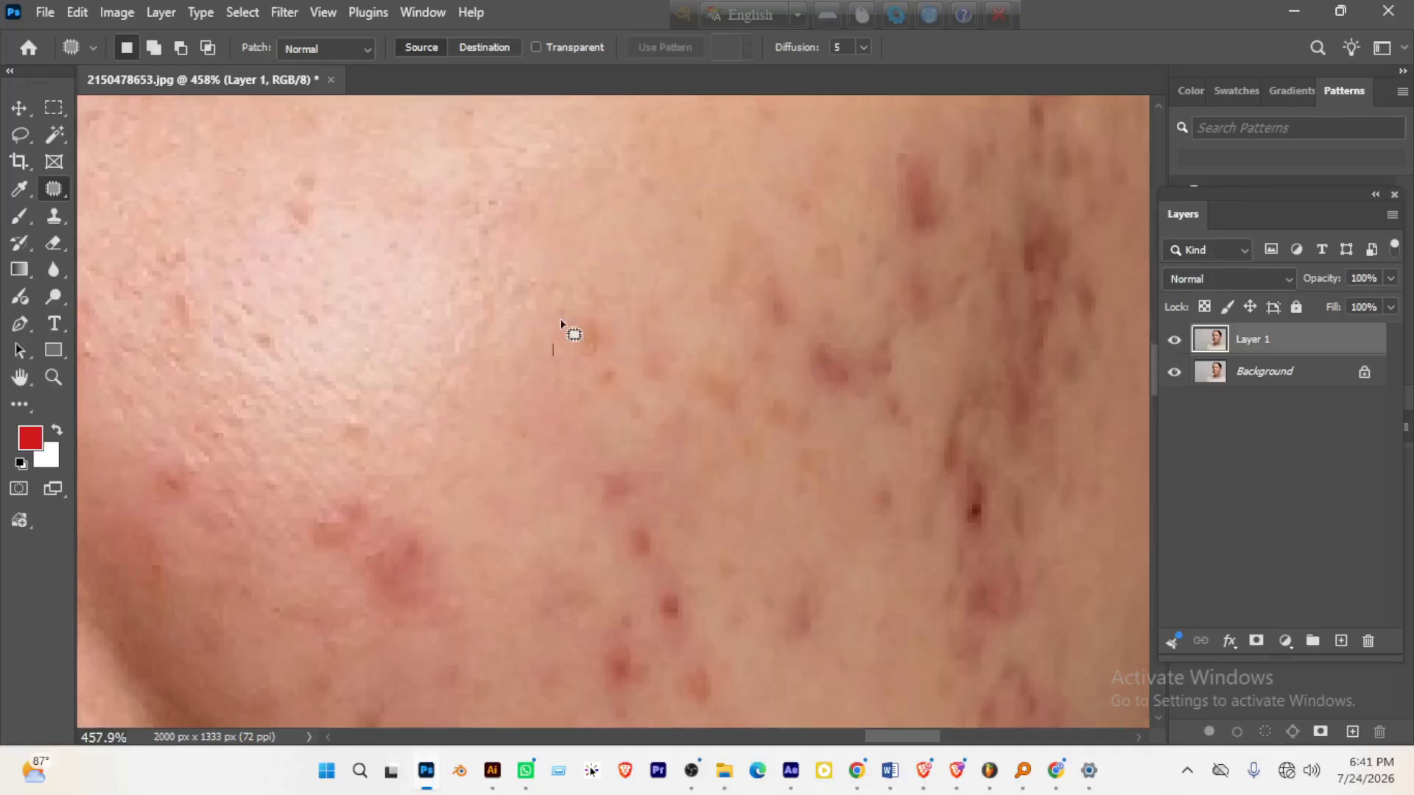
- Patch the small brownish spots and faint marks beside the diagonal line of red spots on the middle cheek, clearing each selection
{"action": "mouse_move", "coordinate": [561, 322]}
{"action": "left_mouse_down"}
{"action": "mouse_move", "coordinate": [564, 401]}
{"action": "mouse_move", "coordinate": [605, 417]}
{"action": "mouse_move", "coordinate": [637, 334]}
{"action": "left_mouse_up"}
{"action": "mouse_move", "coordinate": [691, 474]}
{"action": "left_mouse_down"}
{"action": "mouse_move", "coordinate": [672, 353]}
{"action": "mouse_move", "coordinate": [688, 503]}
{"action": "left_mouse_up"}
{"action": "left_click_drag", "start_coordinate": [660, 427], "coordinate": [677, 463]}
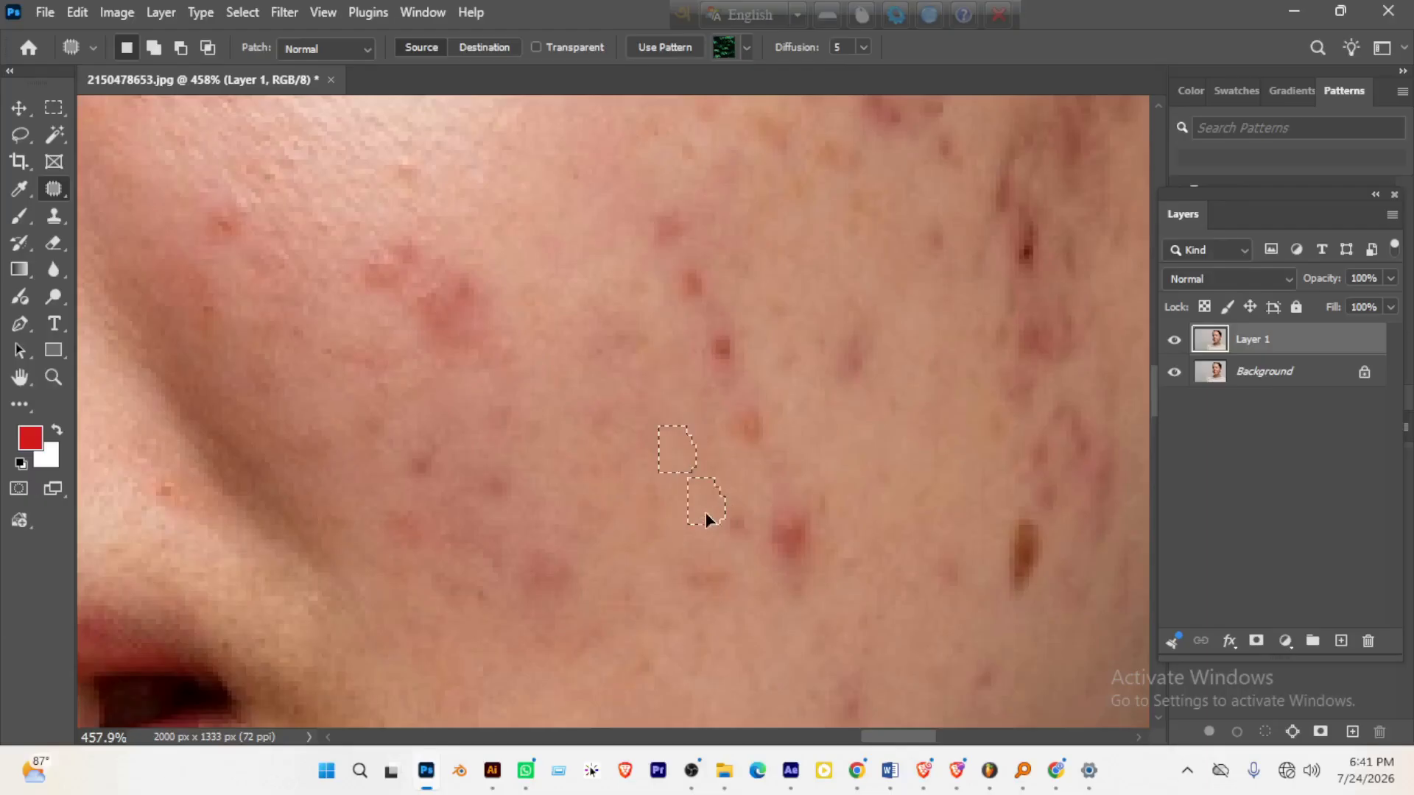
{"action": "left_click_drag", "start_coordinate": [706, 513], "coordinate": [708, 513]}
{"action": "key", "text": "ctrl+d"}
{"action": "left_click_drag", "start_coordinate": [616, 291], "coordinate": [602, 283]}
{"action": "left_click_drag", "start_coordinate": [621, 353], "coordinate": [560, 219]}
{"action": "key", "text": "ctrl+d"}
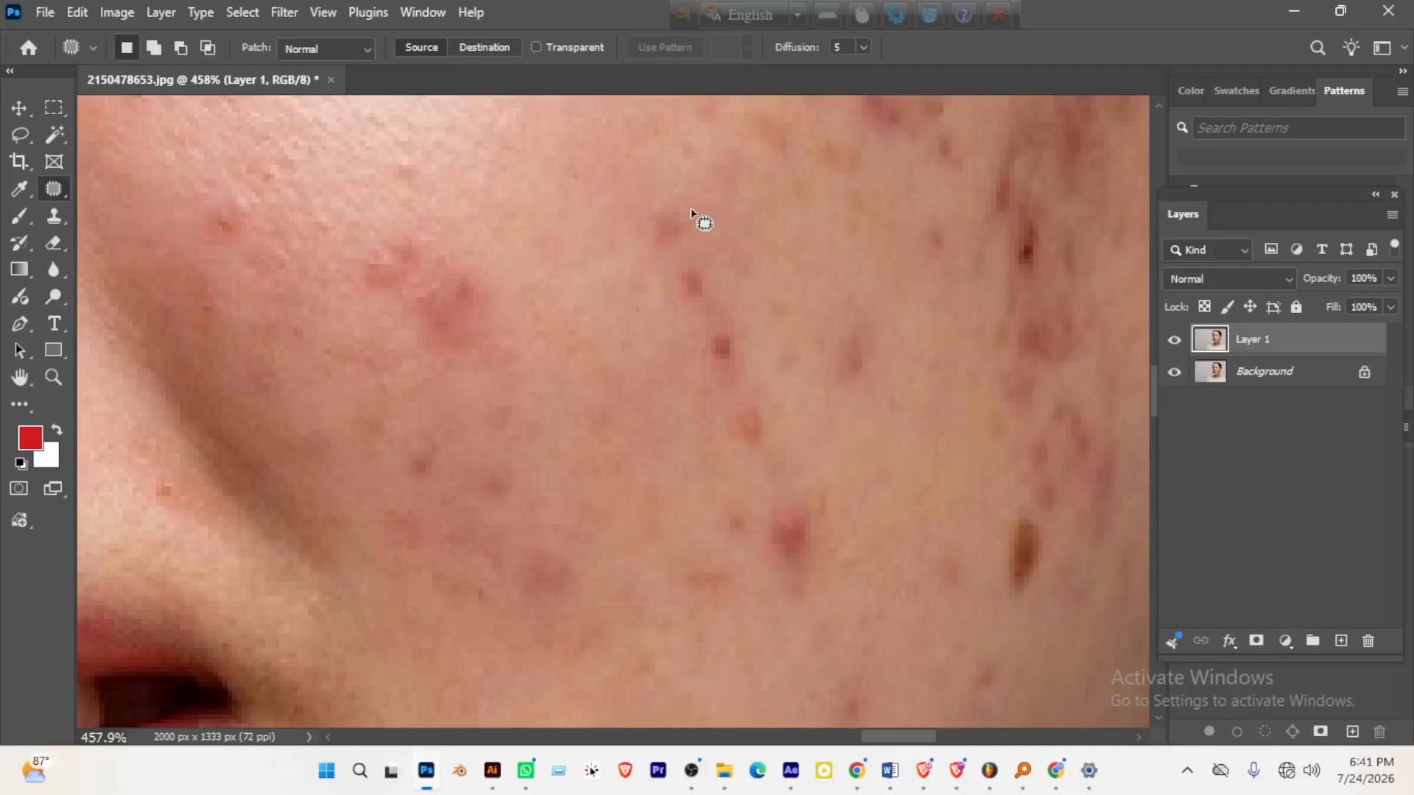
- Patch the diagonal line of red spots on the middle cheek and the faint purplish marks beside it with clean neighbouring skin
{"action": "mouse_move", "coordinate": [692, 213]}
{"action": "left_mouse_down"}
{"action": "mouse_move", "coordinate": [823, 563]}
{"action": "mouse_move", "coordinate": [686, 340]}
{"action": "mouse_move", "coordinate": [592, 352]}
{"action": "left_mouse_up"}
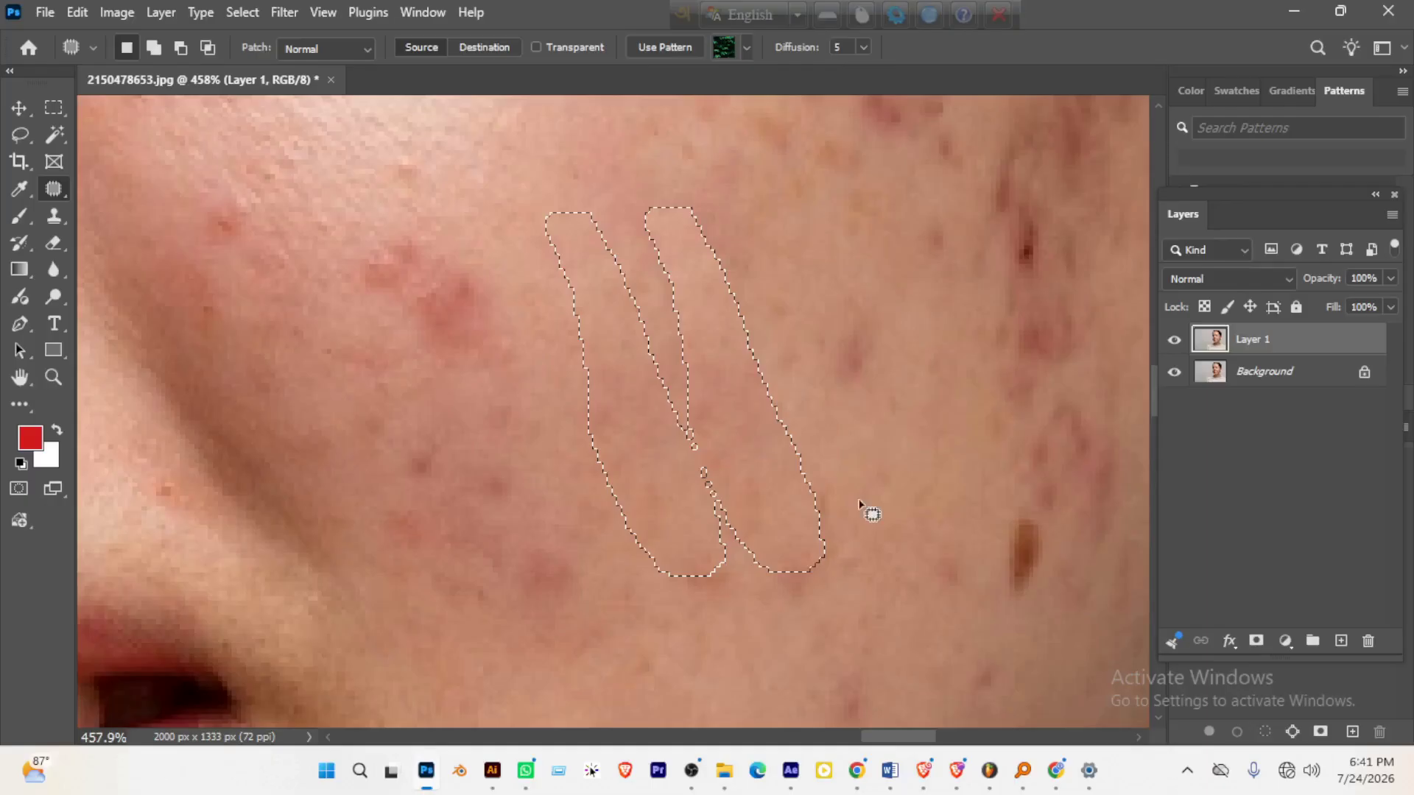
{"action": "key", "text": "ctrl+d"}
{"action": "mouse_move", "coordinate": [859, 403]}
{"action": "left_mouse_down"}
{"action": "mouse_move", "coordinate": [722, 509]}
{"action": "mouse_move", "coordinate": [758, 537]}
{"action": "left_mouse_up"}
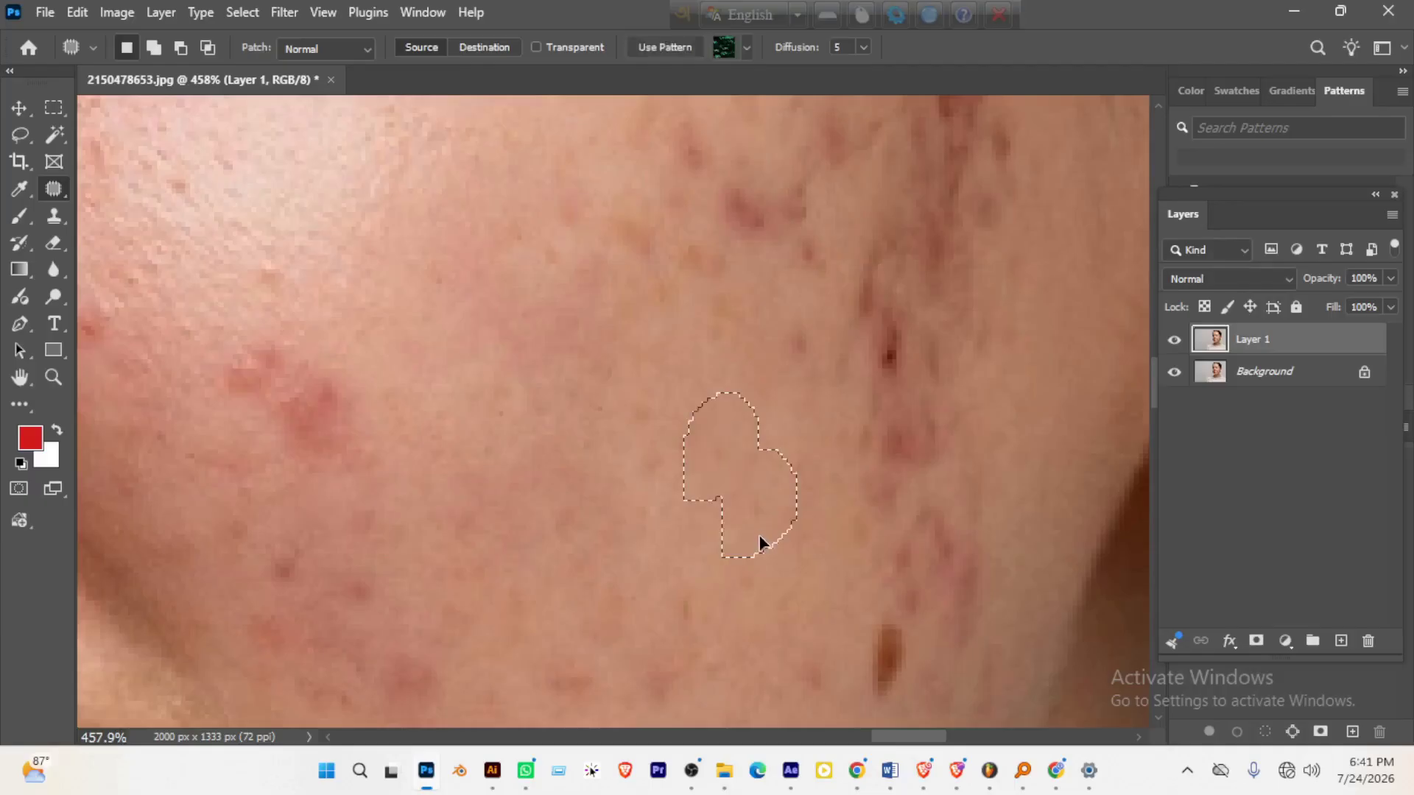
{"action": "left_click_drag", "start_coordinate": [711, 495], "coordinate": [707, 489]}
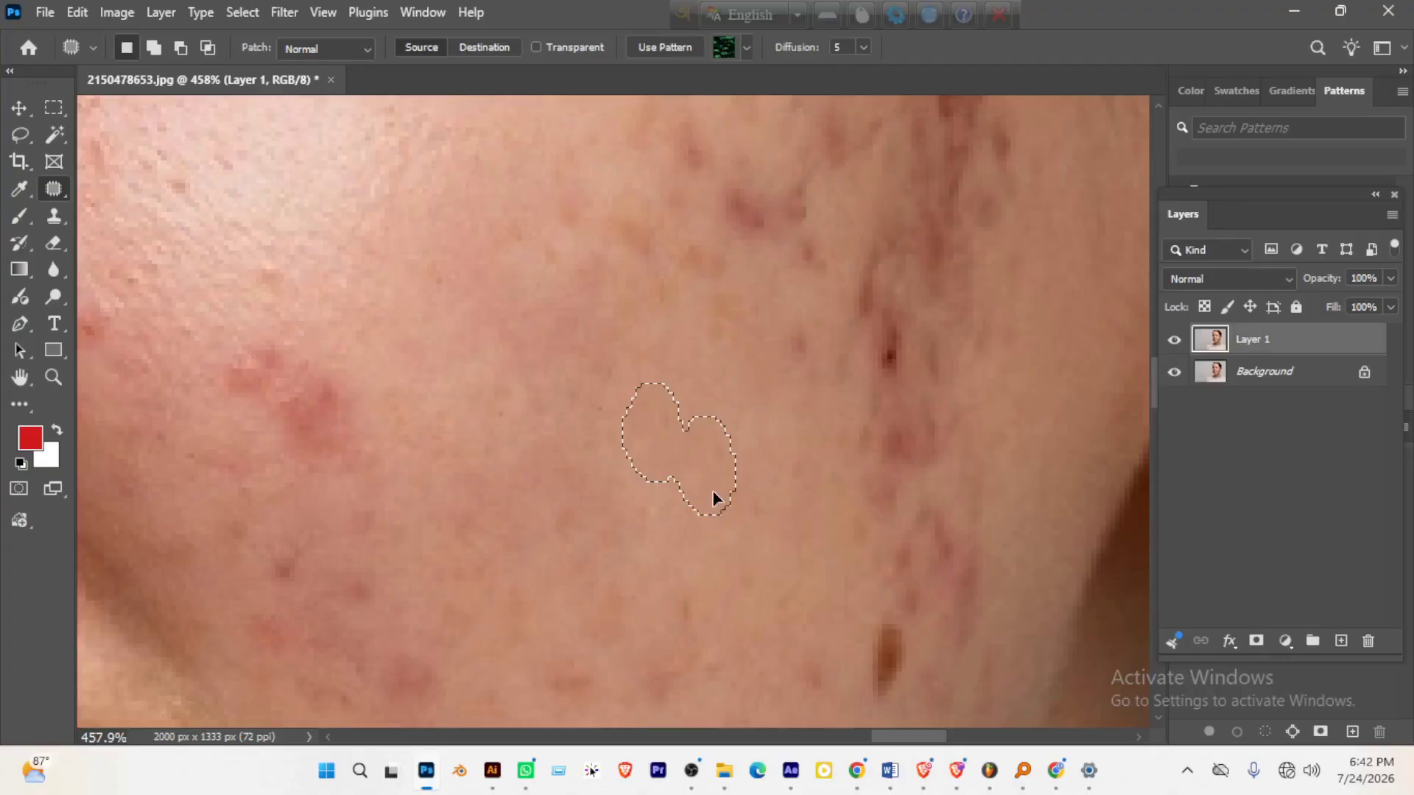
{"action": "key", "text": "ctrl+d"}
- Patch the red spot on the cheek beside the nostril and the small marks next to it with nearby skin
{"action": "scroll", "coordinate": [851, 373], "scroll_direction": "down", "scroll_amount": 5}
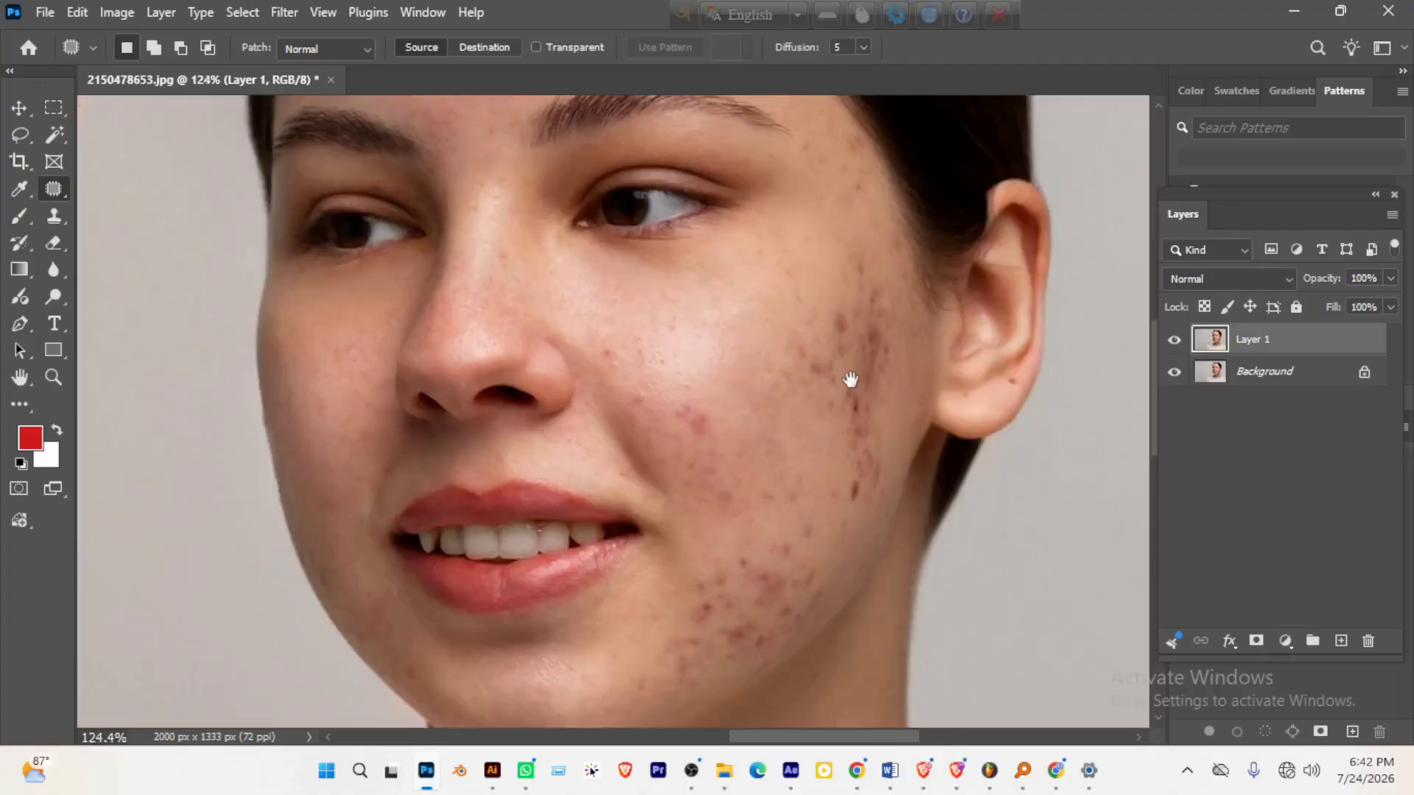
{"action": "scroll", "coordinate": [707, 356], "scroll_direction": "up", "scroll_amount": 10}
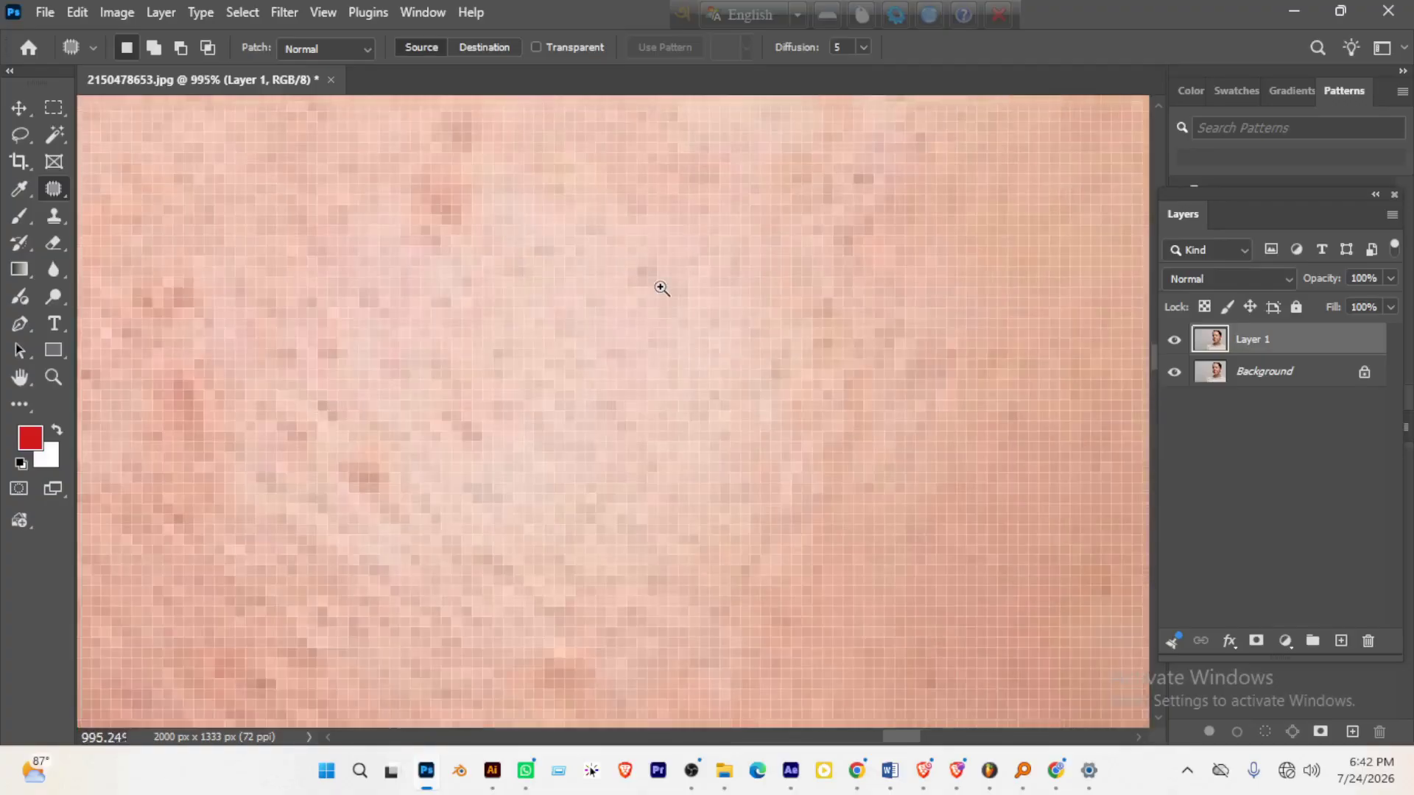
{"action": "scroll", "coordinate": [707, 294], "scroll_direction": "down", "scroll_amount": 6}
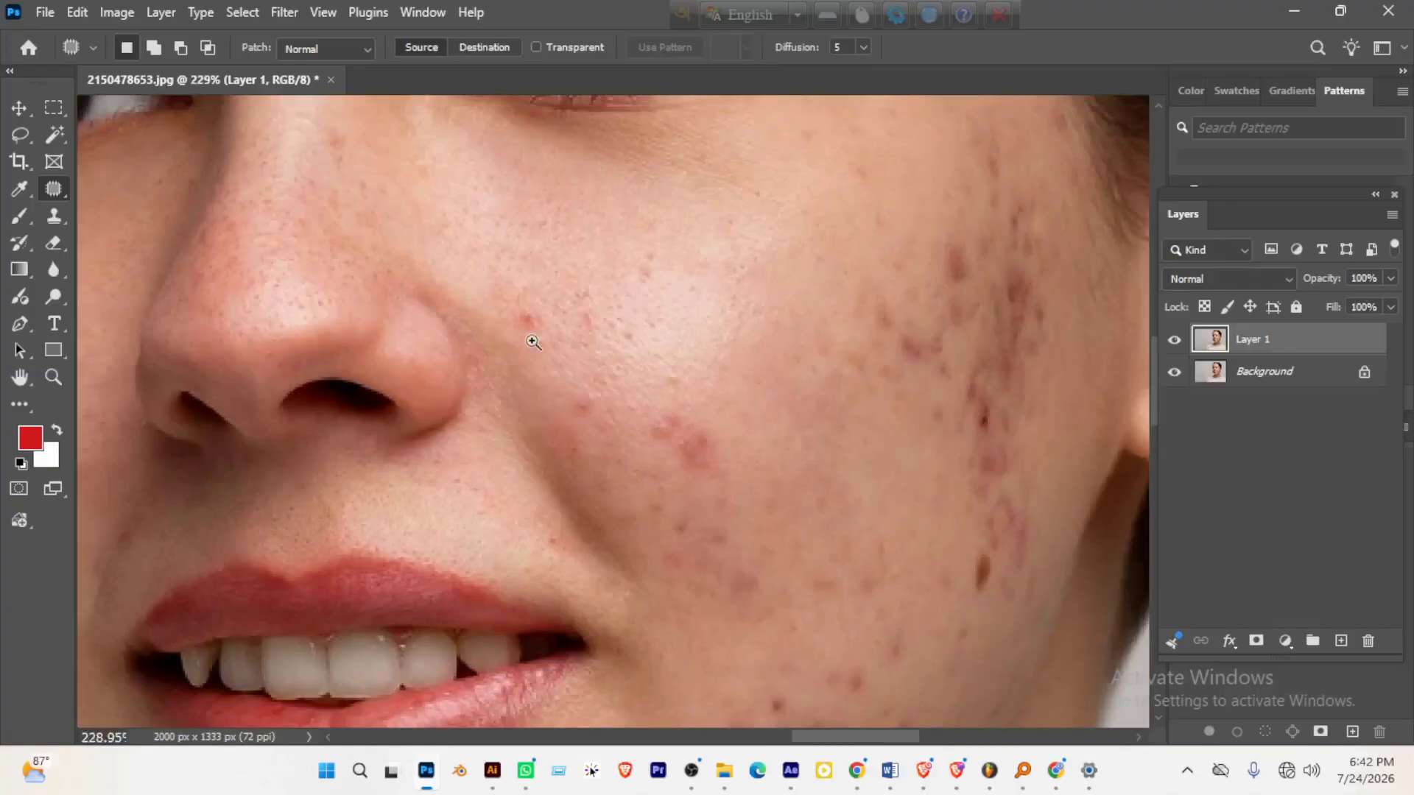
{"action": "scroll", "coordinate": [533, 342], "scroll_direction": "up", "scroll_amount": 3}
{"action": "mouse_move", "coordinate": [502, 309]}
{"action": "left_mouse_down"}
{"action": "mouse_move", "coordinate": [569, 301]}
{"action": "mouse_move", "coordinate": [545, 364]}
{"action": "mouse_move", "coordinate": [533, 360]}
{"action": "mouse_move", "coordinate": [581, 307]}
{"action": "left_mouse_up"}
{"action": "mouse_move", "coordinate": [654, 252]}
{"action": "left_mouse_down"}
{"action": "mouse_move", "coordinate": [676, 297]}
{"action": "mouse_move", "coordinate": [647, 347]}
{"action": "mouse_move", "coordinate": [641, 236]}
{"action": "left_mouse_up"}
{"action": "left_click_drag", "start_coordinate": [665, 322], "coordinate": [599, 285]}
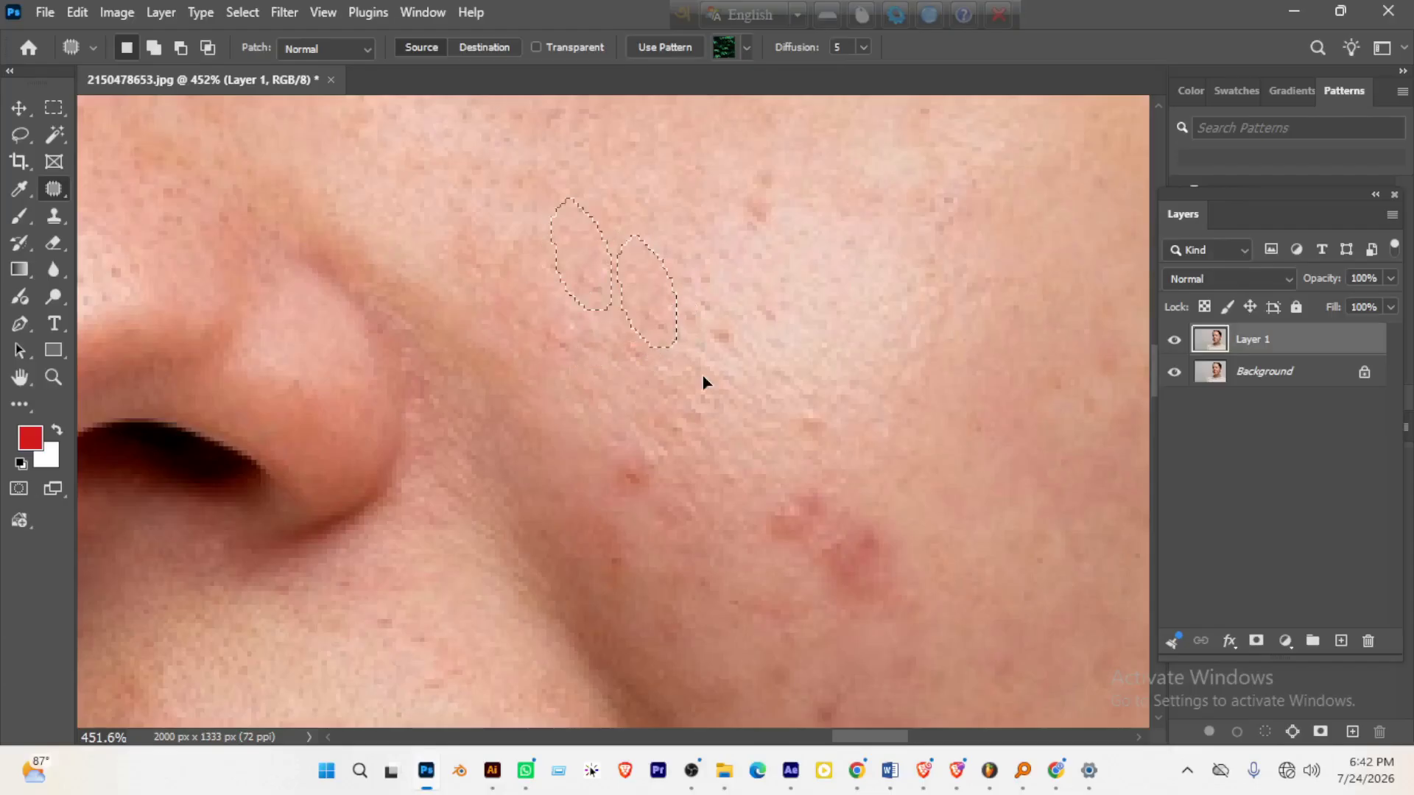
- Patch the small red spot between the nose and the red cheek cluster with clean skin, and clear the selection
{"action": "scroll", "coordinate": [672, 300], "scroll_direction": "down", "scroll_amount": 2}
{"action": "scroll", "coordinate": [673, 299], "scroll_direction": "right", "scroll_amount": 1}
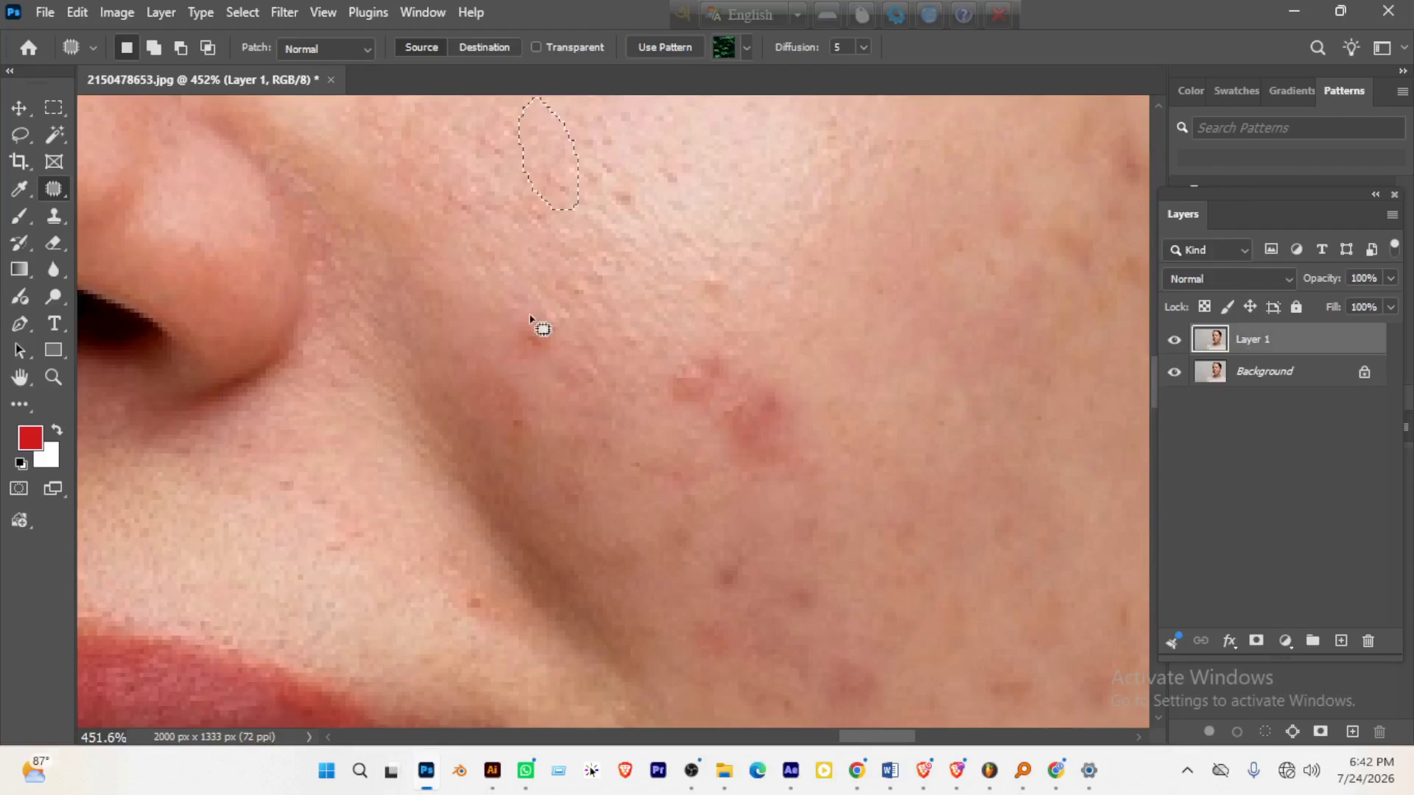
{"action": "mouse_move", "coordinate": [532, 318]}
{"action": "left_mouse_down"}
{"action": "mouse_move", "coordinate": [515, 347]}
{"action": "mouse_move", "coordinate": [529, 324]}
{"action": "mouse_move", "coordinate": [470, 258]}
{"action": "mouse_move", "coordinate": [527, 318]}
{"action": "left_mouse_up"}
{"action": "key", "text": "ctrl+d"}
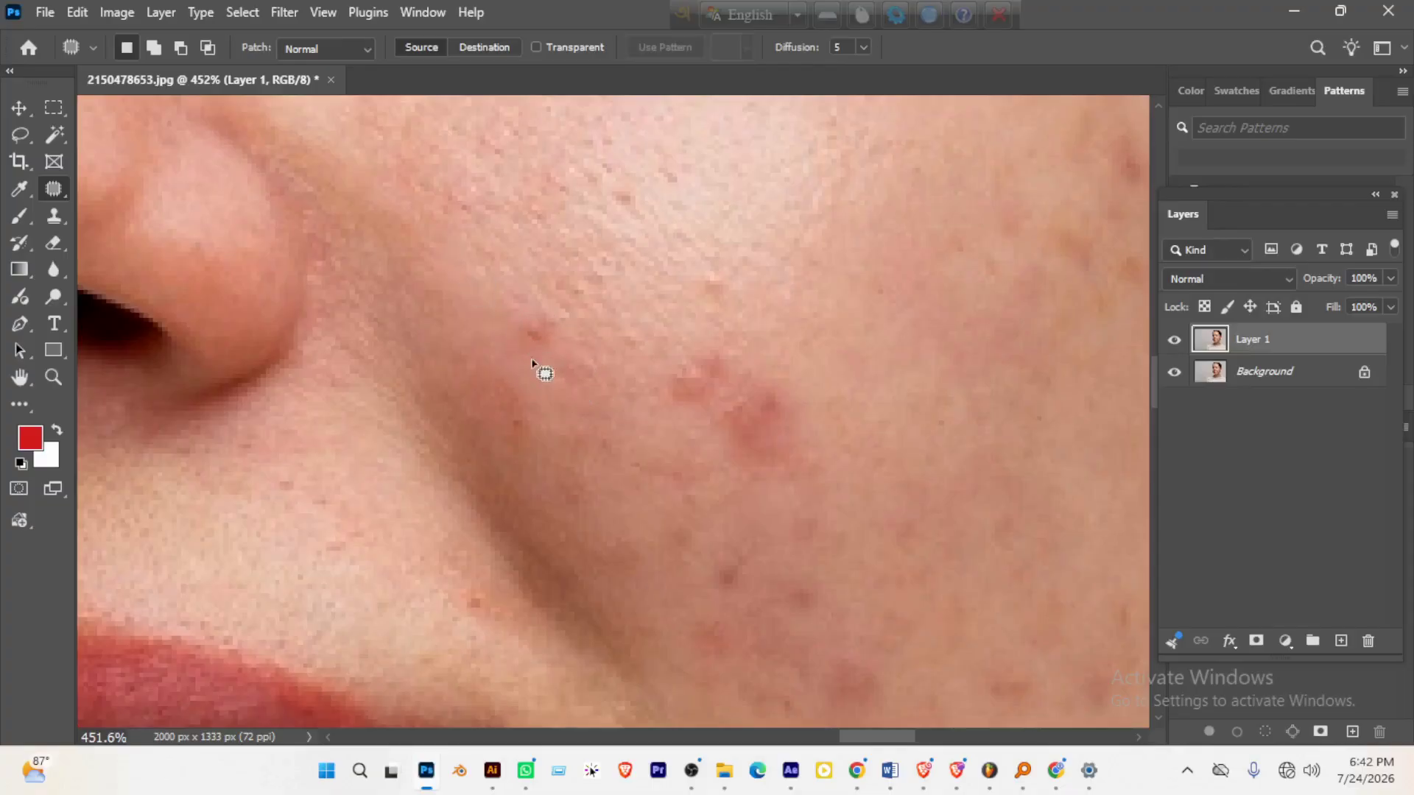
{"action": "mouse_move", "coordinate": [515, 346]}
{"action": "left_mouse_down"}
{"action": "mouse_move", "coordinate": [514, 308]}
{"action": "mouse_move", "coordinate": [560, 307]}
{"action": "mouse_move", "coordinate": [588, 336]}
{"action": "mouse_move", "coordinate": [593, 379]}
{"action": "mouse_move", "coordinate": [570, 396]}
{"action": "mouse_move", "coordinate": [516, 347]}
{"action": "left_mouse_up"}
{"action": "mouse_move", "coordinate": [537, 361]}
{"action": "left_mouse_down"}
{"action": "mouse_move", "coordinate": [593, 296]}
{"action": "mouse_move", "coordinate": [641, 305]}
{"action": "left_mouse_up"}
{"action": "mouse_move", "coordinate": [536, 353]}
{"action": "left_mouse_down"}
{"action": "mouse_move", "coordinate": [538, 303]}
{"action": "mouse_move", "coordinate": [446, 277]}
{"action": "left_mouse_up"}
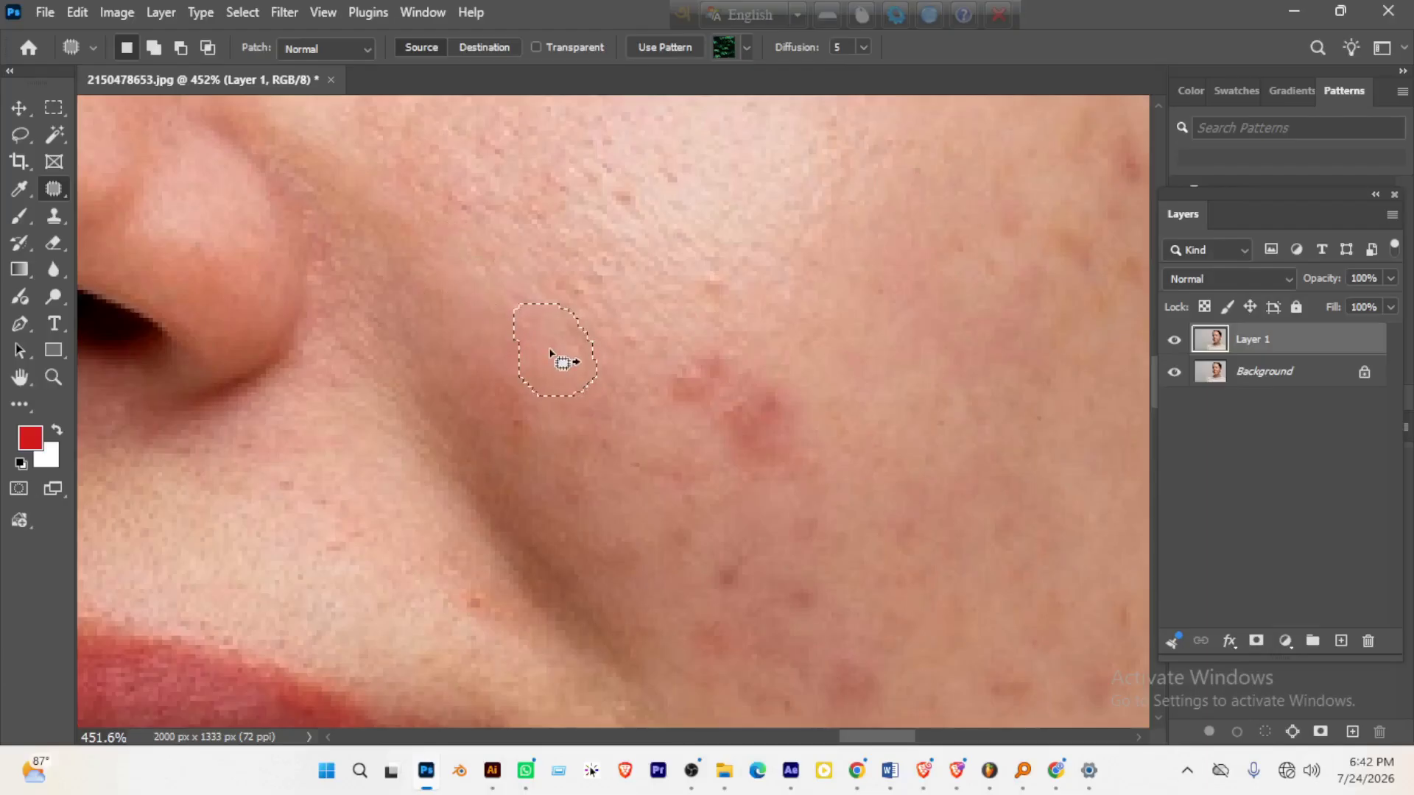
{"action": "left_click", "coordinate": [670, 464]}
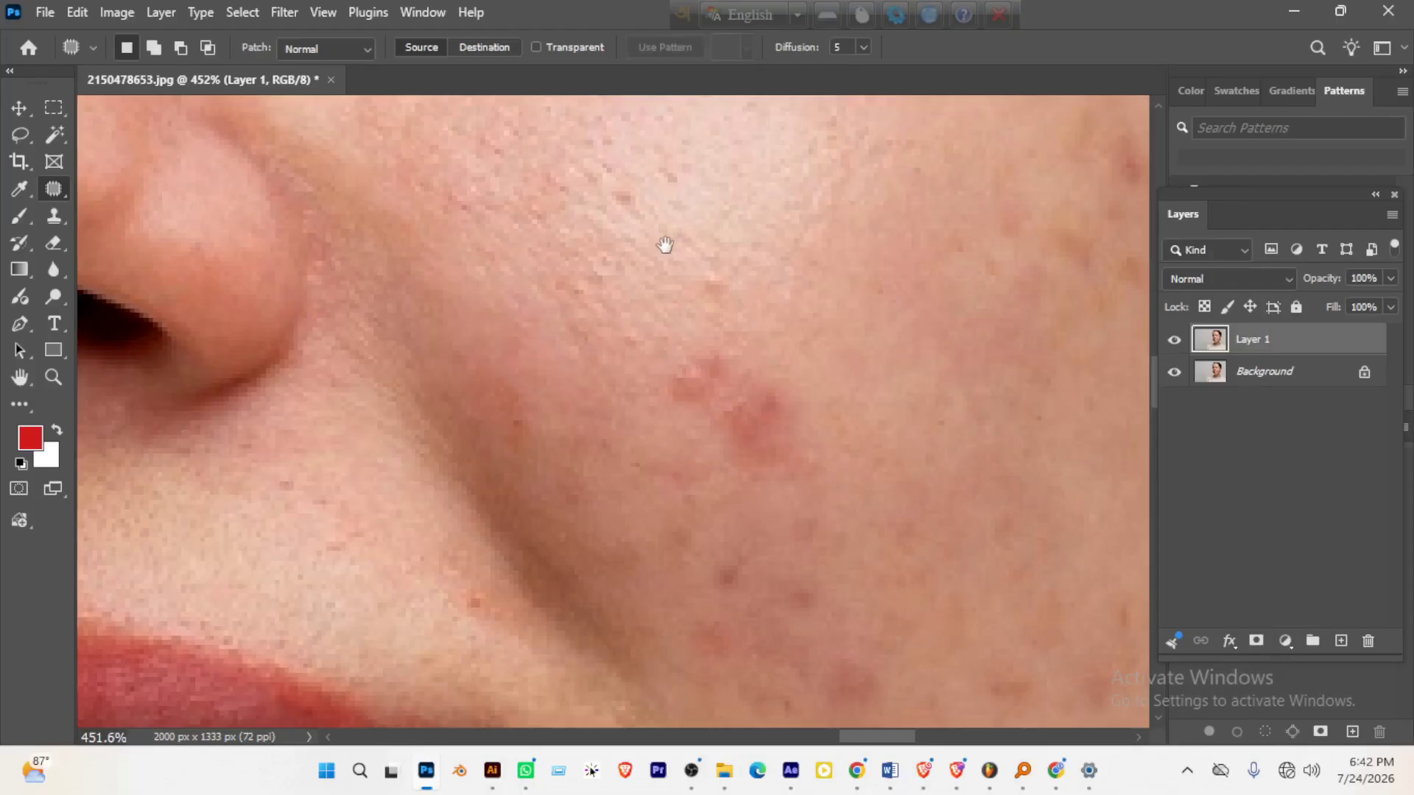
- Patch the small spot above the red cheek cluster and the cluster itself with clean skin, and clear the selection
{"action": "scroll", "coordinate": [637, 261], "scroll_direction": "right", "scroll_amount": 2}
{"action": "mouse_move", "coordinate": [621, 286]}
{"action": "left_mouse_down"}
{"action": "mouse_move", "coordinate": [639, 262]}
{"action": "mouse_move", "coordinate": [674, 284]}
{"action": "mouse_move", "coordinate": [671, 301]}
{"action": "mouse_move", "coordinate": [648, 314]}
{"action": "mouse_move", "coordinate": [683, 239]}
{"action": "left_mouse_up"}
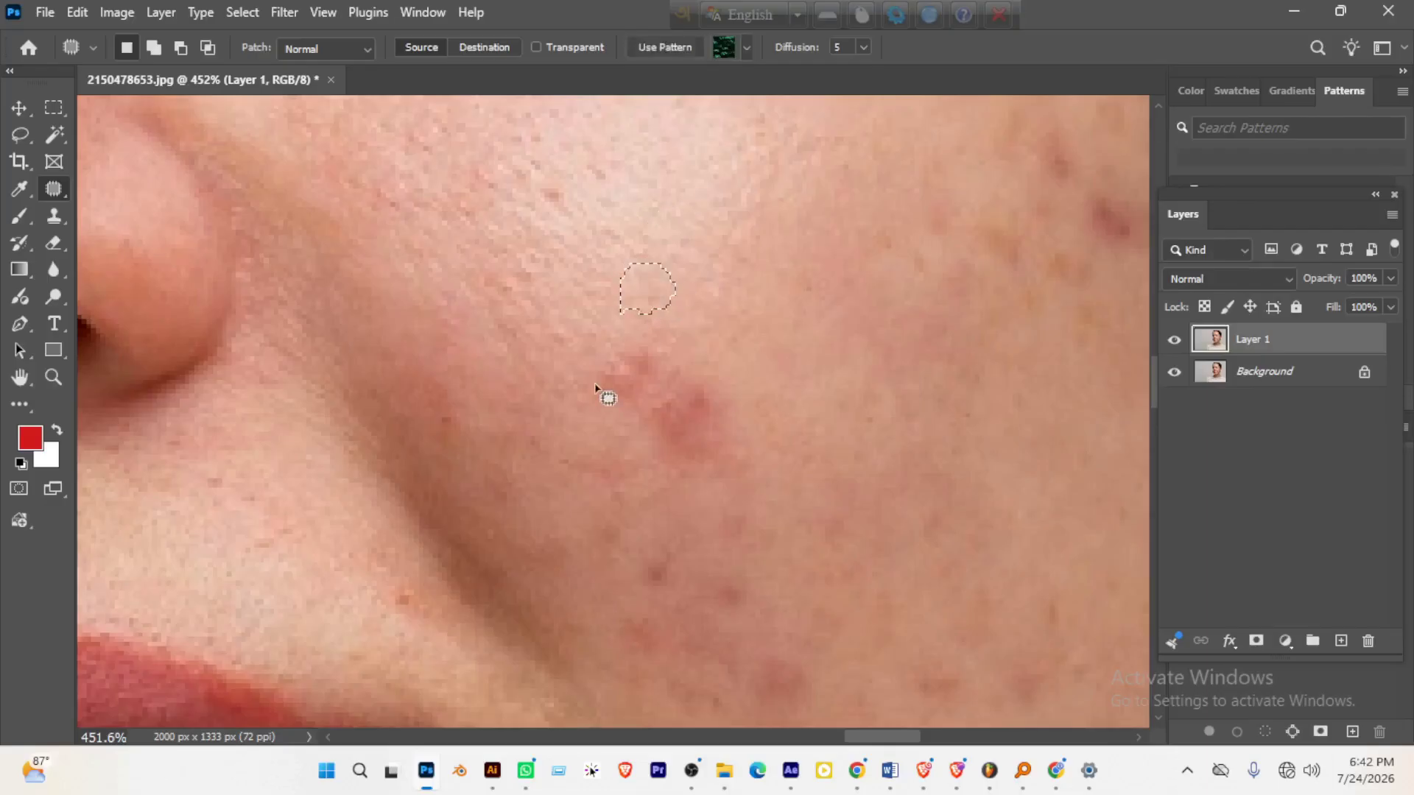
{"action": "mouse_move", "coordinate": [593, 383]}
{"action": "left_mouse_down"}
{"action": "mouse_move", "coordinate": [629, 335]}
{"action": "mouse_move", "coordinate": [696, 355]}
{"action": "mouse_move", "coordinate": [725, 405]}
{"action": "mouse_move", "coordinate": [722, 459]}
{"action": "mouse_move", "coordinate": [652, 455]}
{"action": "mouse_move", "coordinate": [623, 408]}
{"action": "mouse_move", "coordinate": [586, 395]}
{"action": "mouse_move", "coordinate": [631, 230]}
{"action": "left_mouse_up"}
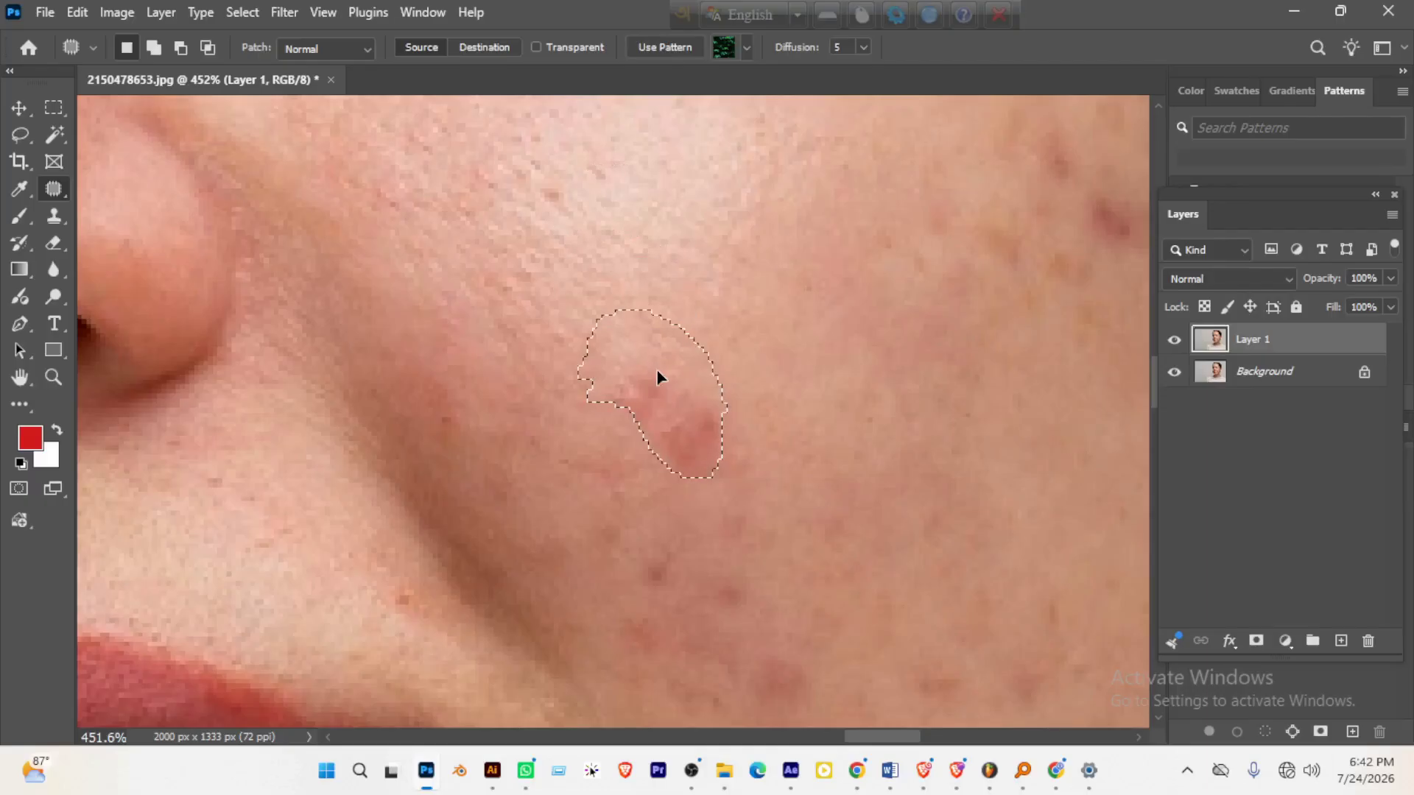
{"action": "left_click_drag", "start_coordinate": [722, 373], "coordinate": [758, 343]}
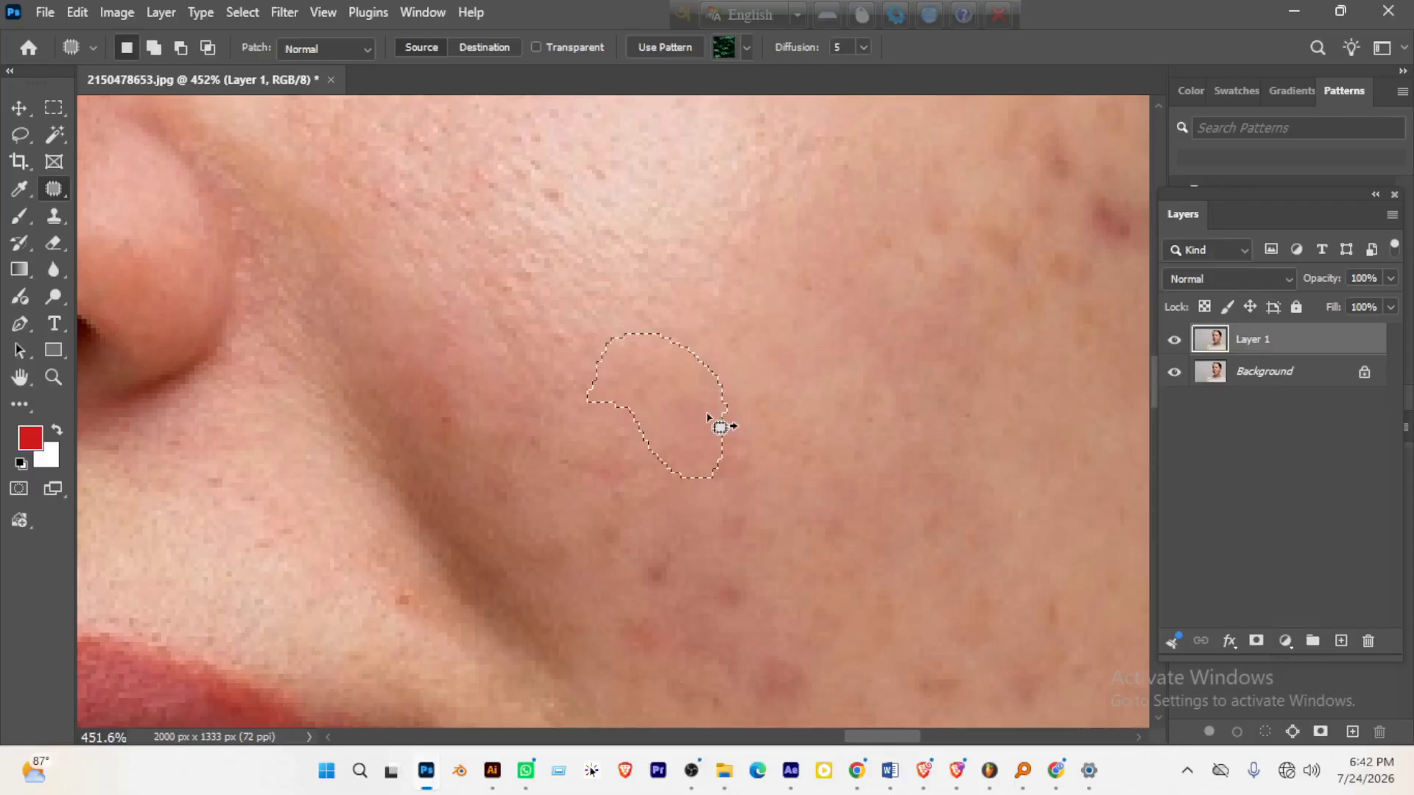
{"action": "key", "text": "ctrl+d"}
- Patch the pair of dark spots and the reddish mark on the lower cheek beside the smile fold with clean skin
{"action": "left_click_drag", "start_coordinate": [789, 525], "coordinate": [710, 227]}
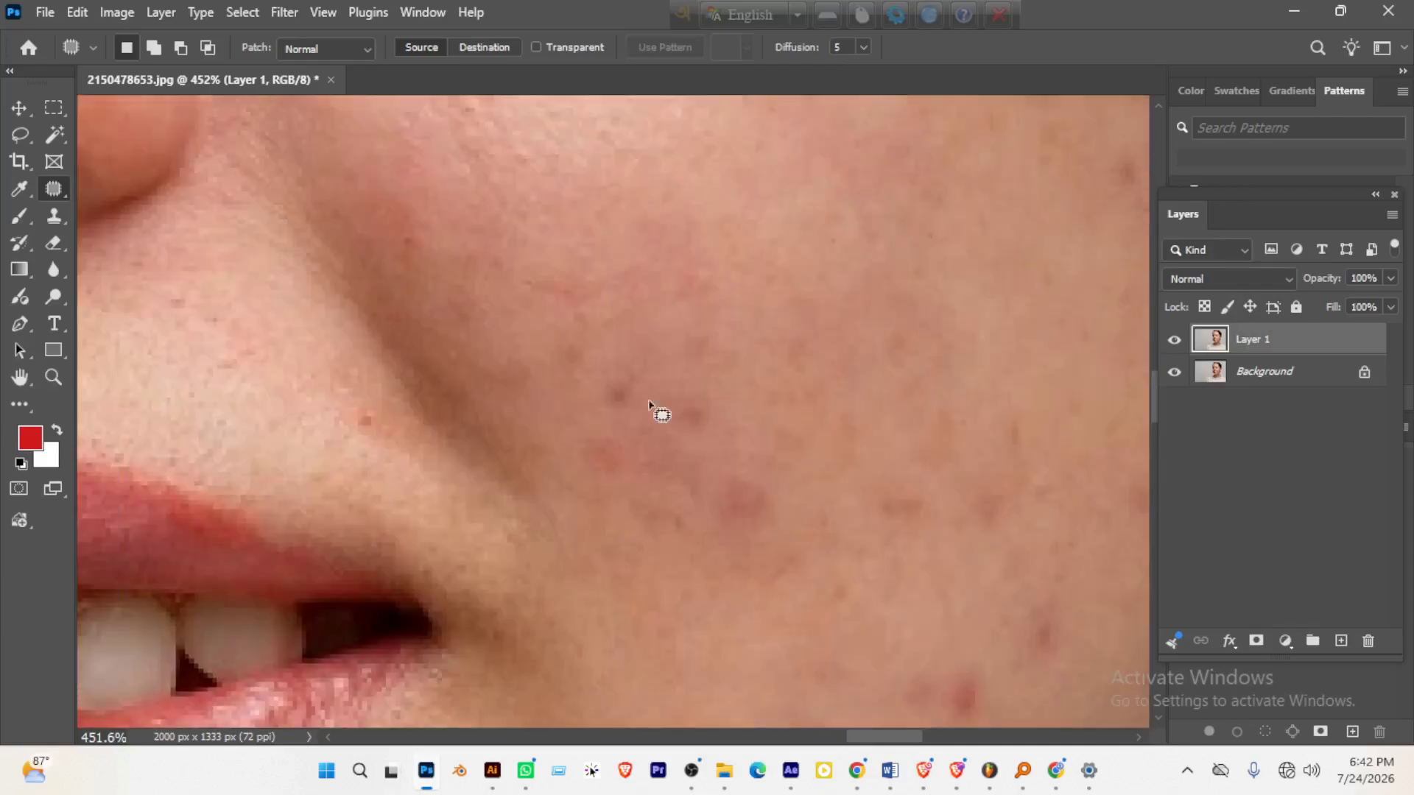
{"action": "mouse_move", "coordinate": [545, 369]}
{"action": "left_mouse_down"}
{"action": "mouse_move", "coordinate": [643, 388]}
{"action": "mouse_move", "coordinate": [590, 382]}
{"action": "left_mouse_up"}
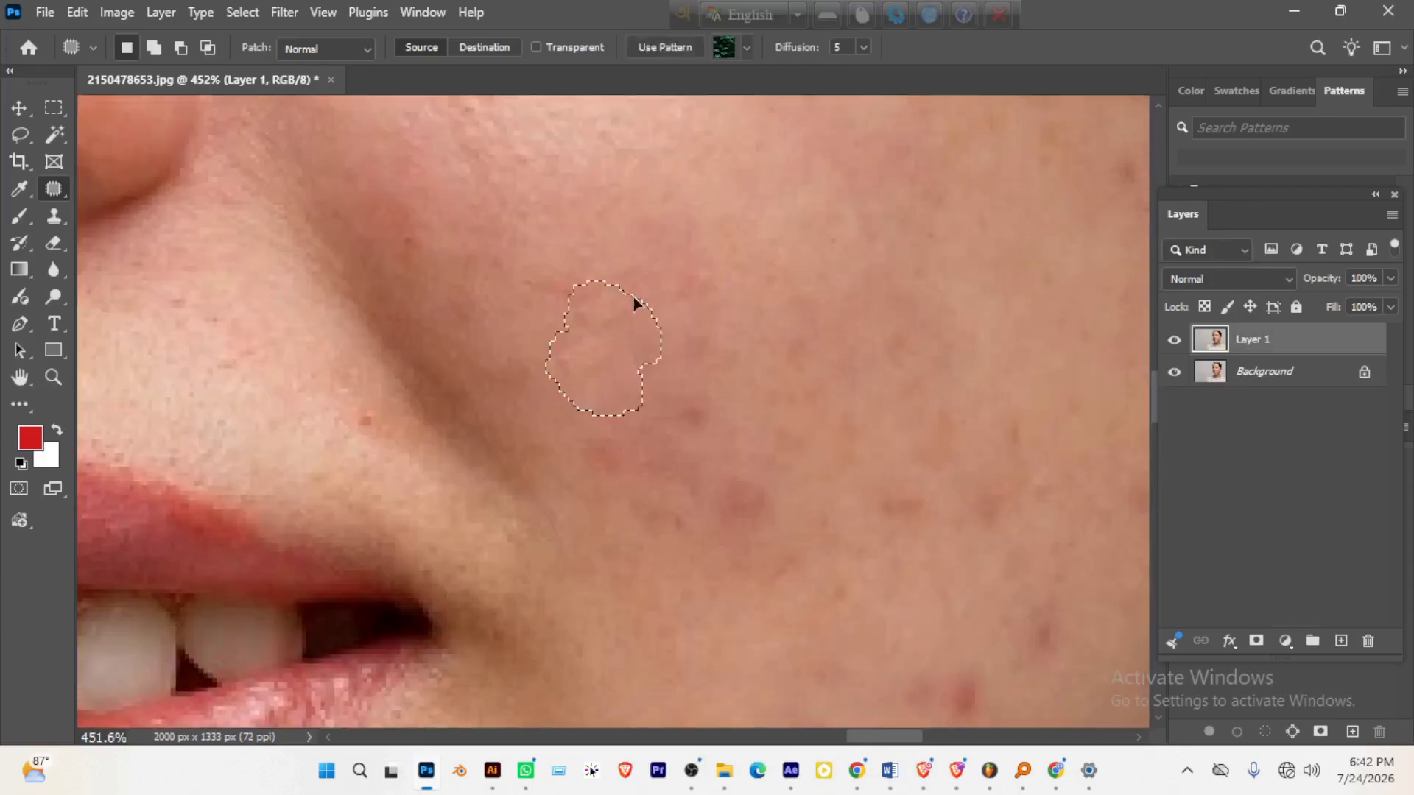
{"action": "mouse_move", "coordinate": [634, 303]}
{"action": "left_mouse_down"}
{"action": "mouse_move", "coordinate": [682, 385]}
{"action": "mouse_move", "coordinate": [719, 394]}
{"action": "mouse_move", "coordinate": [683, 398]}
{"action": "mouse_move", "coordinate": [721, 319]}
{"action": "left_mouse_up"}
{"action": "key", "text": "ctrl+d"}
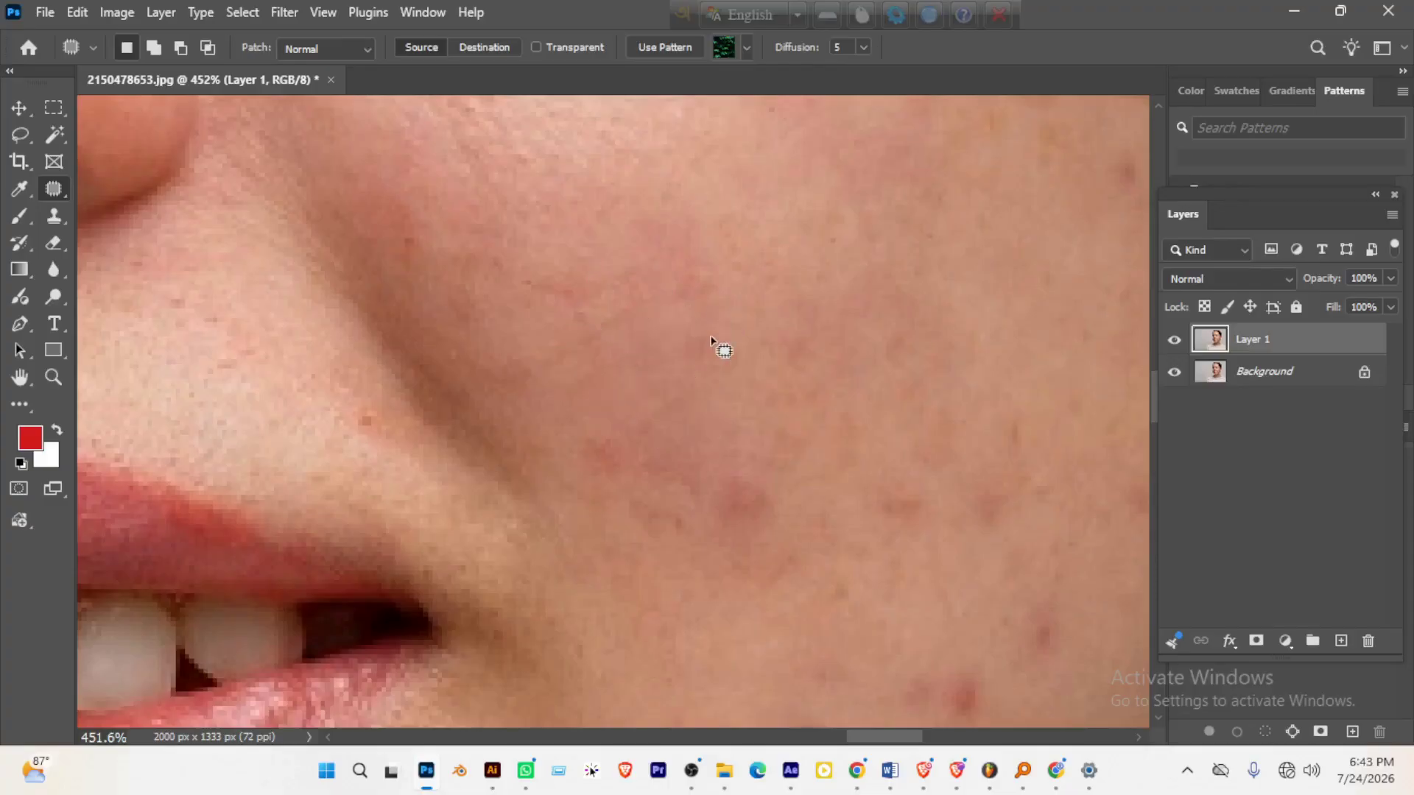
{"action": "mouse_move", "coordinate": [576, 452]}
{"action": "left_mouse_down"}
{"action": "mouse_move", "coordinate": [711, 469]}
{"action": "mouse_move", "coordinate": [609, 522]}
{"action": "mouse_move", "coordinate": [580, 455]}
{"action": "mouse_move", "coordinate": [553, 298]}
{"action": "left_mouse_up"}
{"action": "key", "text": "ctrl+d"}
- Select the remaining purplish mark on the lower cheek, fill it with Content-Aware contents, and clear the selection
{"action": "mouse_move", "coordinate": [700, 473]}
{"action": "left_mouse_down"}
{"action": "mouse_move", "coordinate": [649, 434]}
{"action": "mouse_move", "coordinate": [668, 460]}
{"action": "mouse_move", "coordinate": [424, 359]}
{"action": "mouse_move", "coordinate": [401, 311]}
{"action": "mouse_move", "coordinate": [431, 339]}
{"action": "mouse_move", "coordinate": [366, 303]}
{"action": "mouse_move", "coordinate": [411, 275]}
{"action": "mouse_move", "coordinate": [328, 330]}
{"action": "mouse_move", "coordinate": [401, 347]}
{"action": "mouse_move", "coordinate": [384, 363]}
{"action": "mouse_move", "coordinate": [418, 319]}
{"action": "left_mouse_up"}
{"action": "left_click_drag", "start_coordinate": [391, 353], "coordinate": [376, 352]}
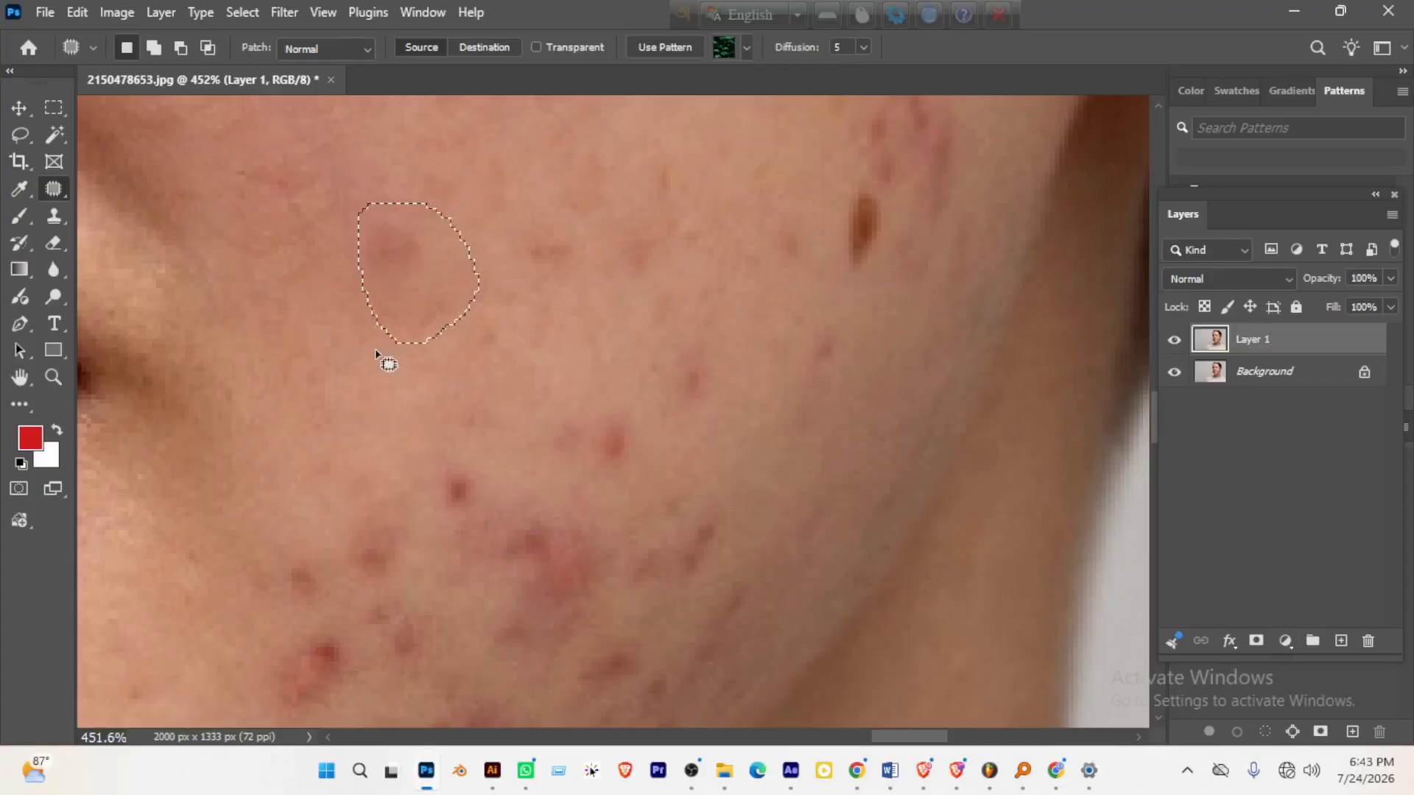
{"action": "key", "text": "shift+BackSpace"}
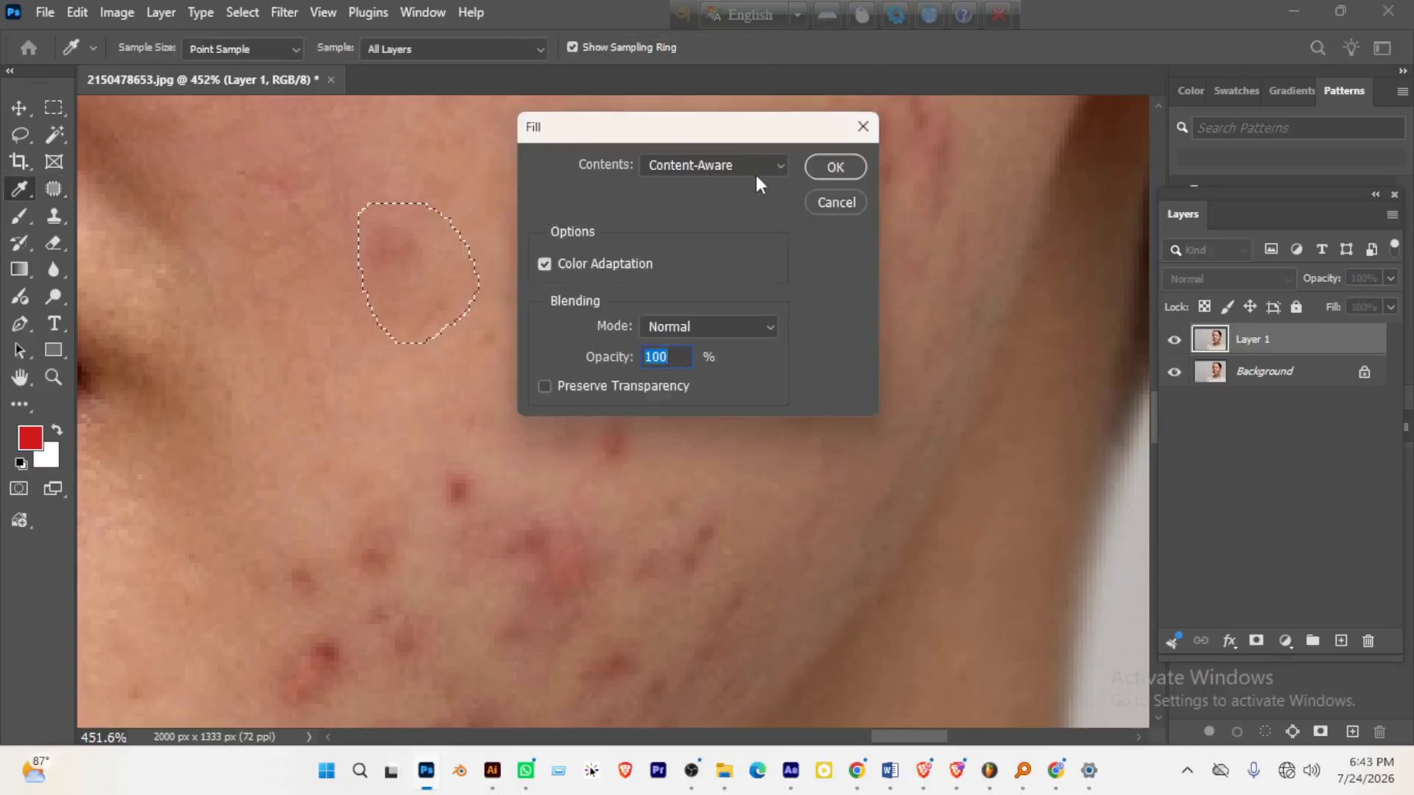
{"action": "left_click", "coordinate": [737, 173]}
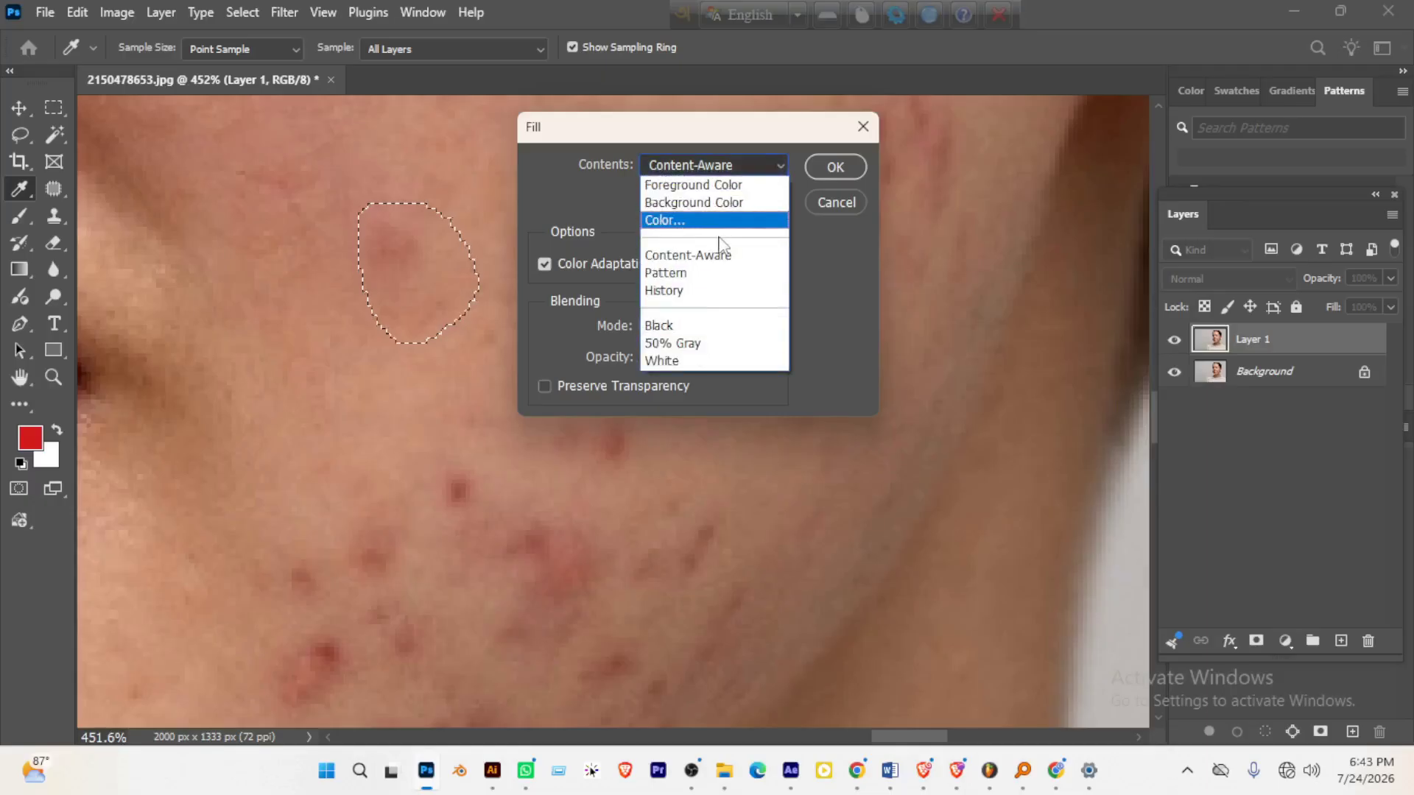
{"action": "left_click", "coordinate": [721, 256]}
{"action": "left_click", "coordinate": [834, 166]}
{"action": "key", "text": "j"}
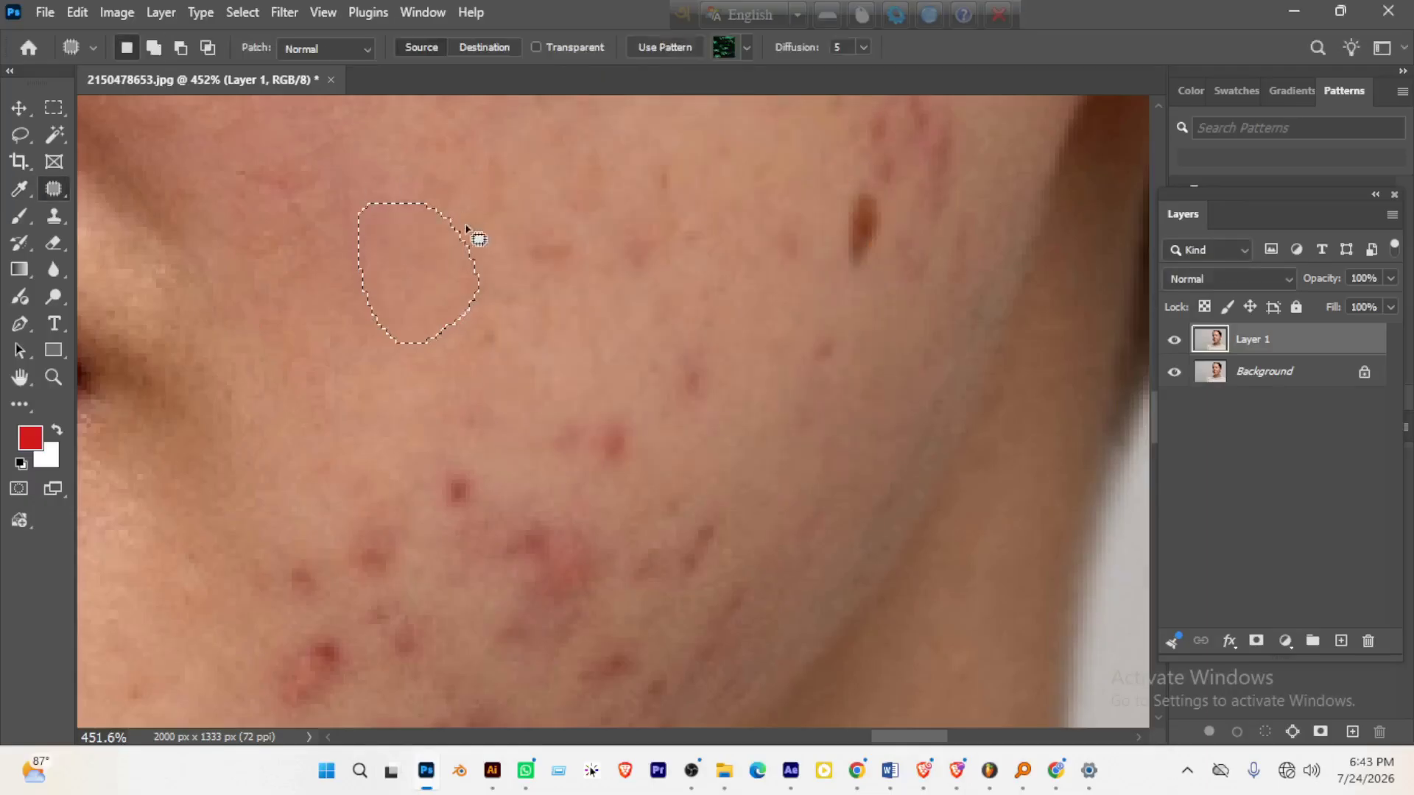
{"action": "key", "text": "ctrl+d"}
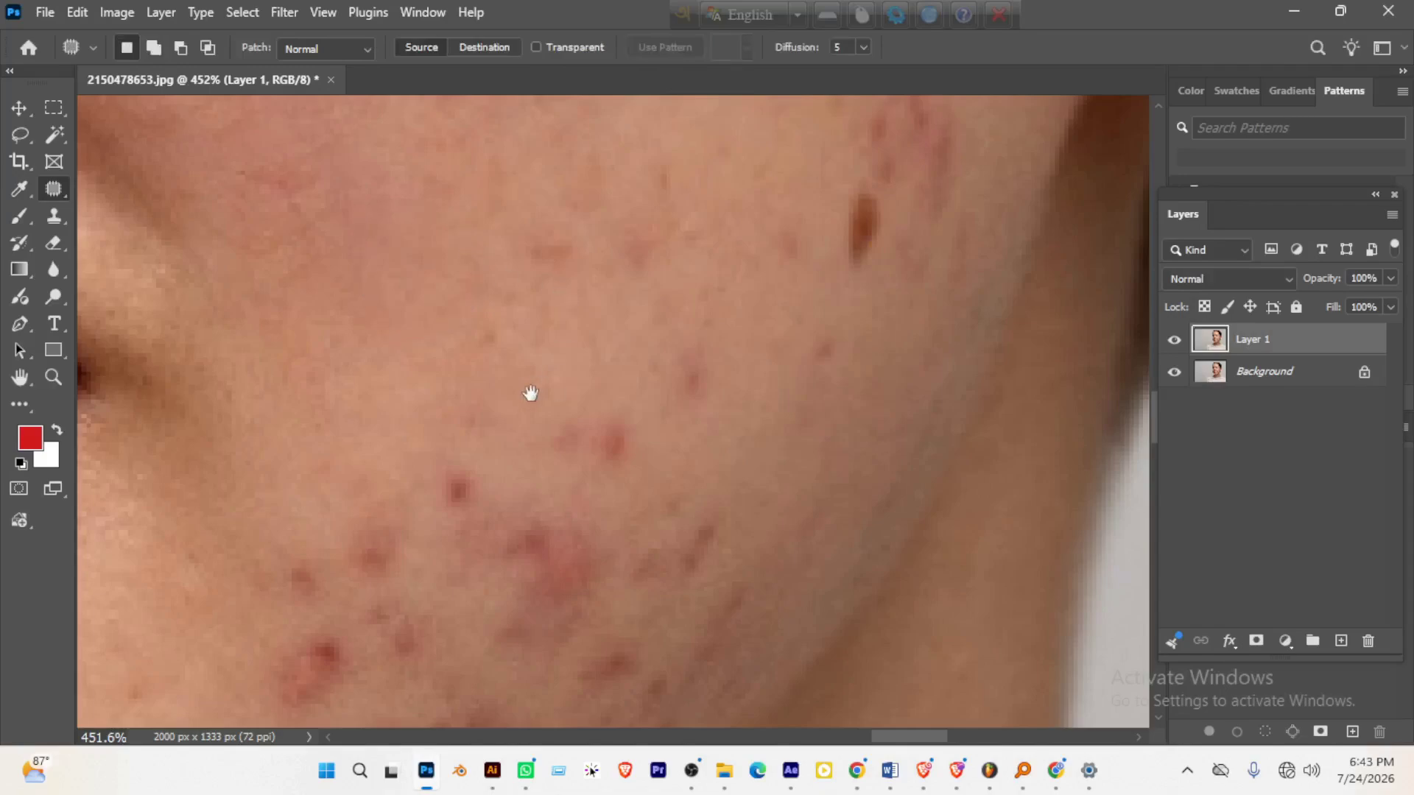
- Patch the separate red spots above the dense jawline acne with clean cheek skin, clearing the selection after patching
{"action": "mouse_move", "coordinate": [530, 395]}
{"action": "left_mouse_down"}
{"action": "mouse_move", "coordinate": [530, 301]}
{"action": "mouse_move", "coordinate": [402, 499]}
{"action": "mouse_move", "coordinate": [577, 215]}
{"action": "mouse_move", "coordinate": [492, 317]}
{"action": "mouse_move", "coordinate": [536, 333]}
{"action": "mouse_move", "coordinate": [475, 372]}
{"action": "left_mouse_up"}
{"action": "left_click_drag", "start_coordinate": [514, 325], "coordinate": [468, 292]}
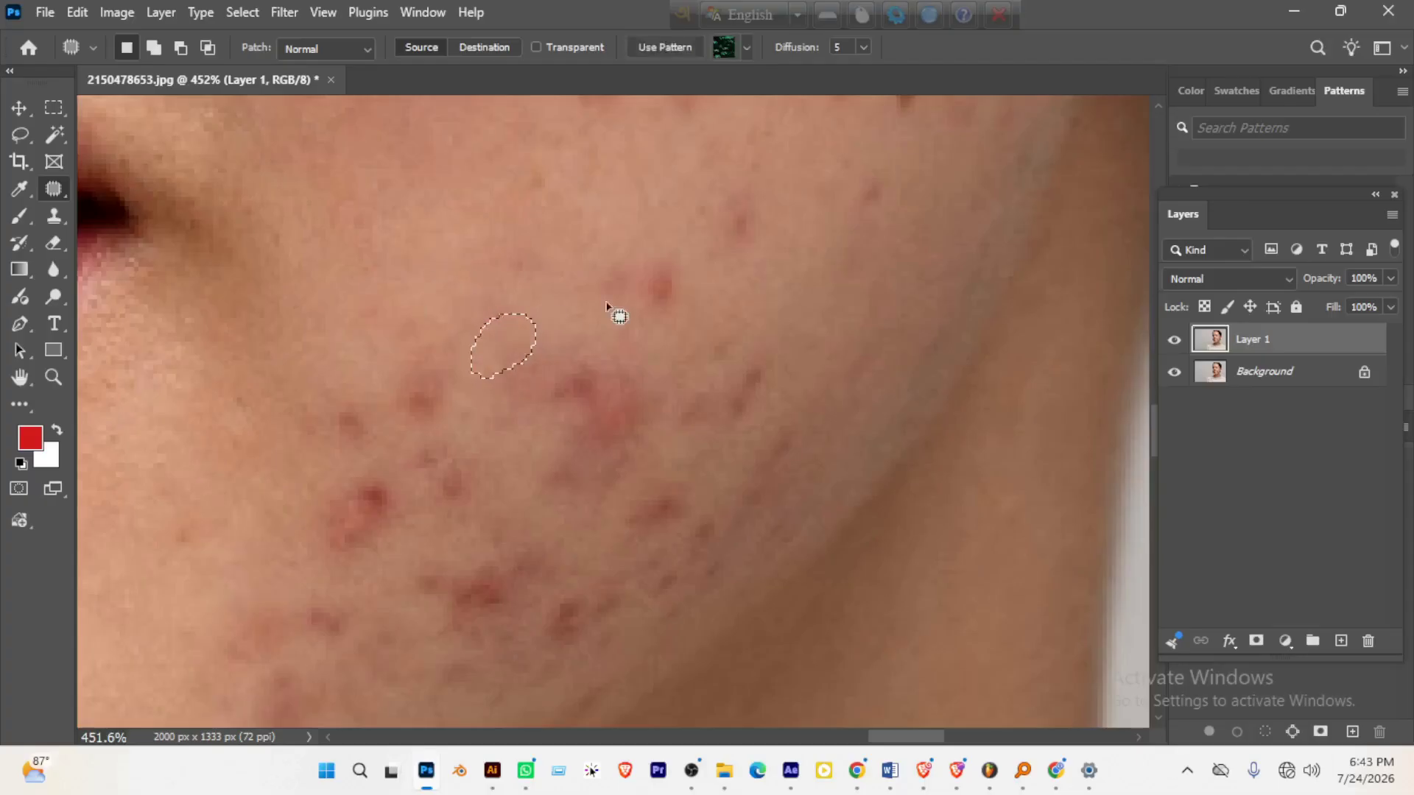
{"action": "mouse_move", "coordinate": [619, 298]}
{"action": "left_mouse_down"}
{"action": "mouse_move", "coordinate": [629, 269]}
{"action": "mouse_move", "coordinate": [683, 302]}
{"action": "mouse_move", "coordinate": [630, 215]}
{"action": "left_mouse_up"}
{"action": "key", "text": "ctrl+d"}
{"action": "mouse_move", "coordinate": [704, 309]}
{"action": "left_mouse_down"}
{"action": "mouse_move", "coordinate": [644, 354]}
{"action": "mouse_move", "coordinate": [647, 281]}
{"action": "mouse_move", "coordinate": [670, 330]}
{"action": "left_mouse_up"}
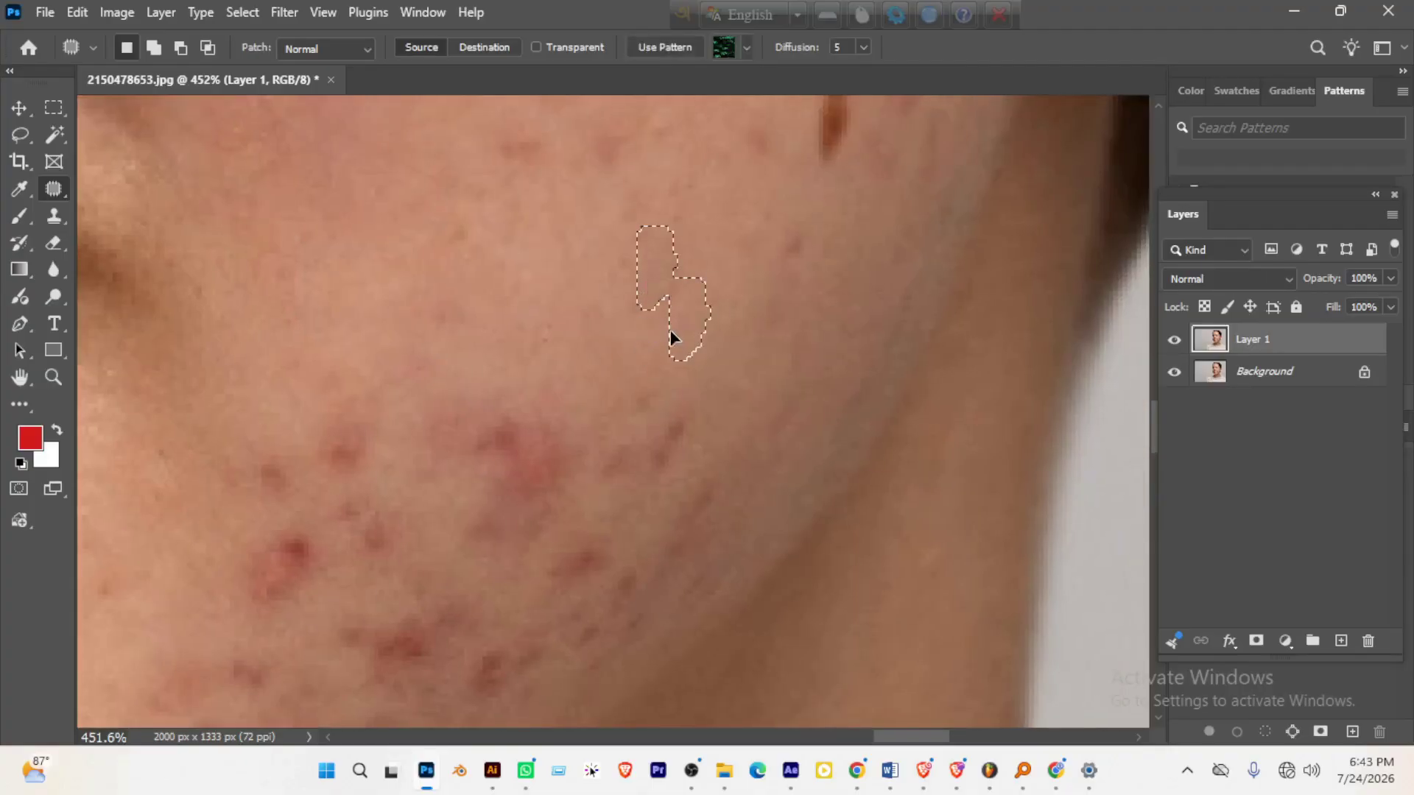
{"action": "key", "text": "ctrl+d"}
- Patch the two dark marks and the bright red blemish group at the mouth side of the jawline acne
{"action": "left_click_drag", "start_coordinate": [669, 385], "coordinate": [692, 315]}
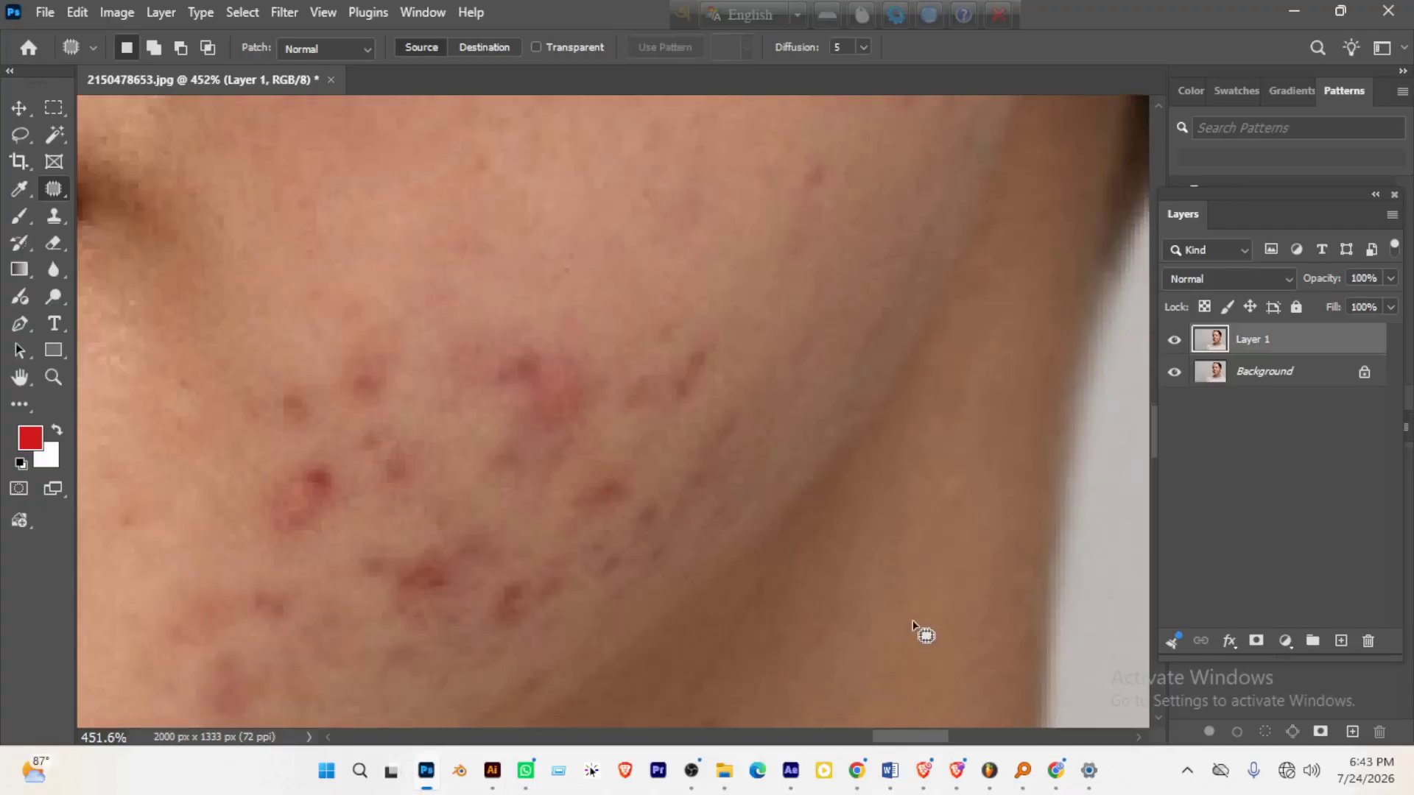
{"action": "left_click_drag", "start_coordinate": [543, 457], "coordinate": [748, 406]}
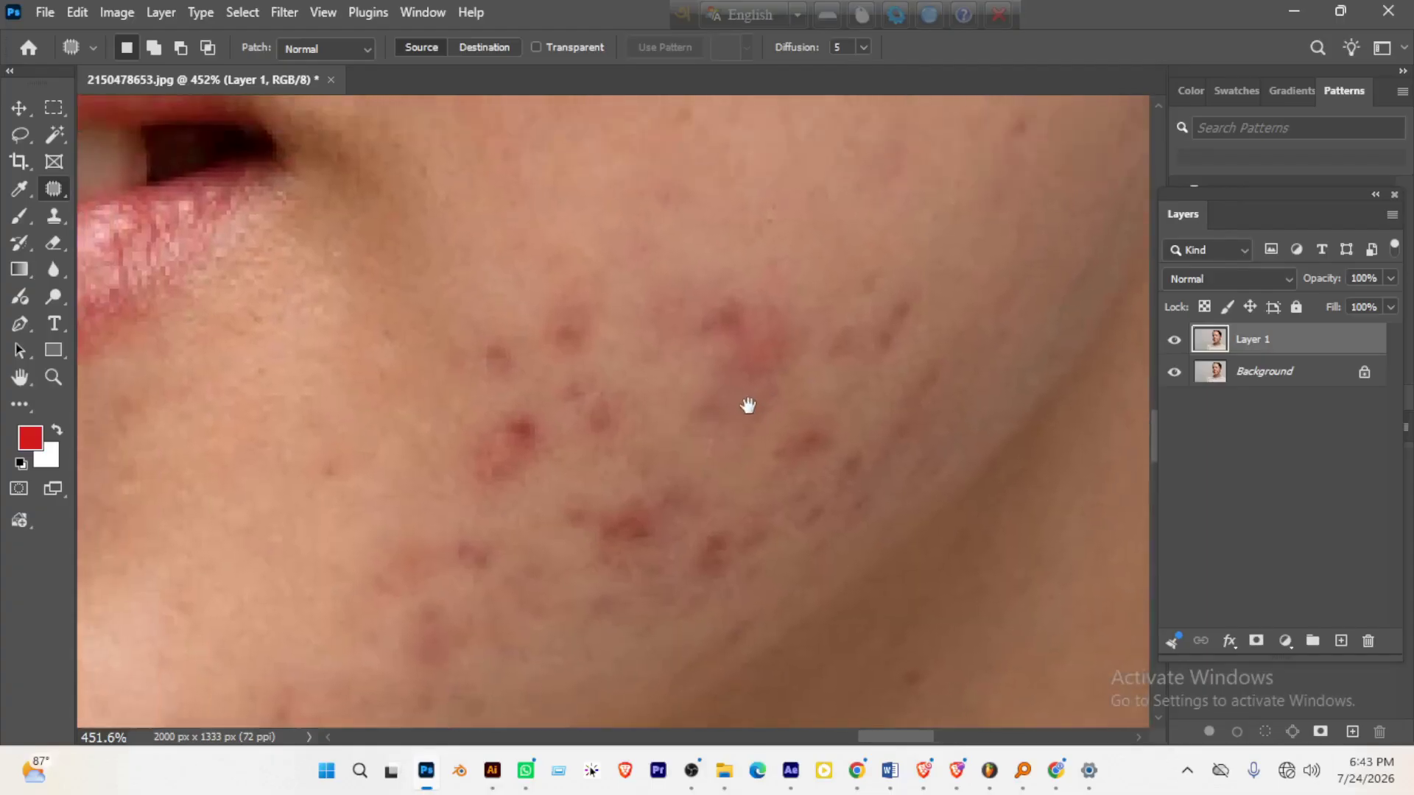
{"action": "scroll", "coordinate": [580, 364], "scroll_direction": "up", "scroll_amount": 3}
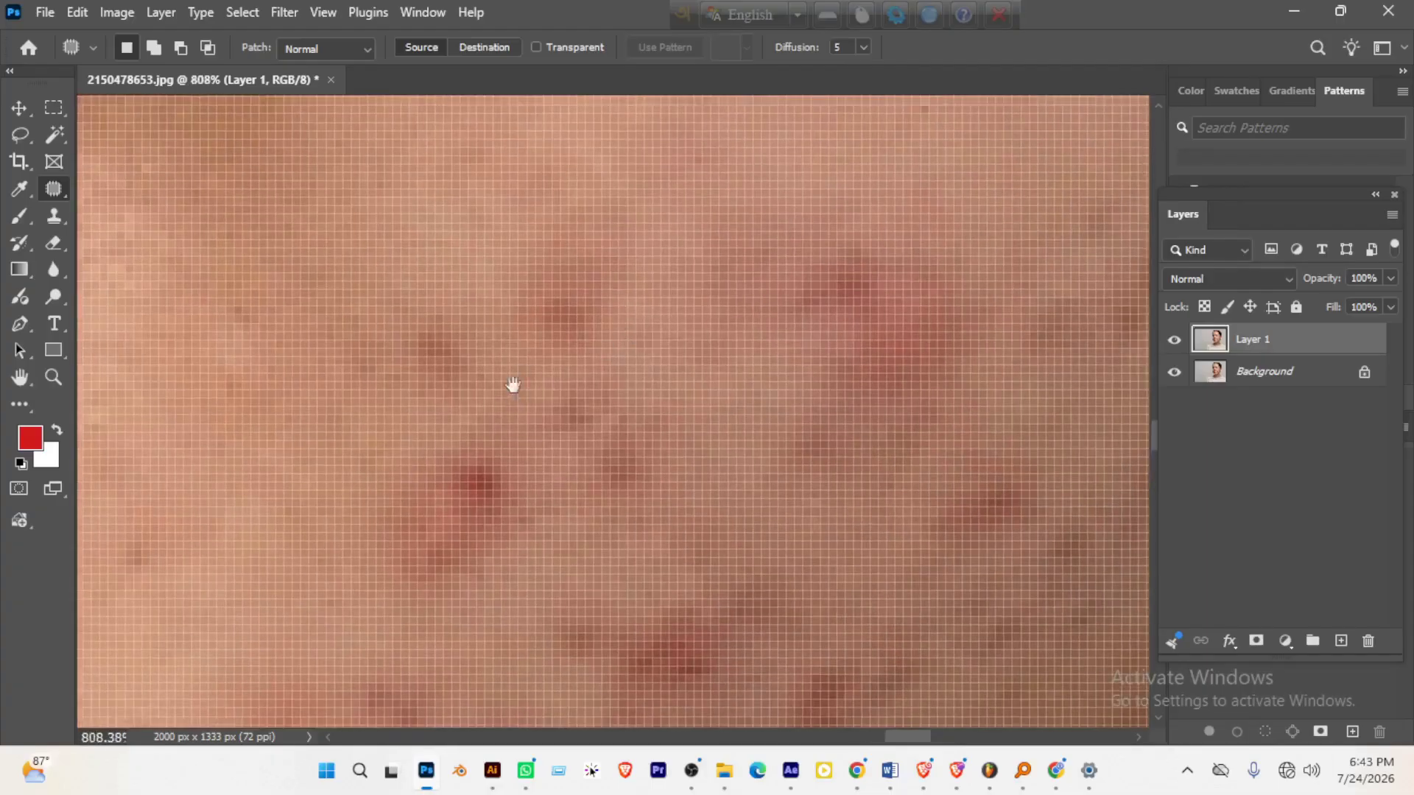
{"action": "scroll", "coordinate": [513, 385], "scroll_direction": "down", "scroll_amount": 4}
{"action": "mouse_move", "coordinate": [483, 382]}
{"action": "left_mouse_down"}
{"action": "mouse_move", "coordinate": [539, 379]}
{"action": "mouse_move", "coordinate": [486, 368]}
{"action": "mouse_move", "coordinate": [497, 300]}
{"action": "mouse_move", "coordinate": [586, 362]}
{"action": "mouse_move", "coordinate": [551, 303]}
{"action": "mouse_move", "coordinate": [581, 258]}
{"action": "left_mouse_up"}
{"action": "key", "text": "ctrl+d"}
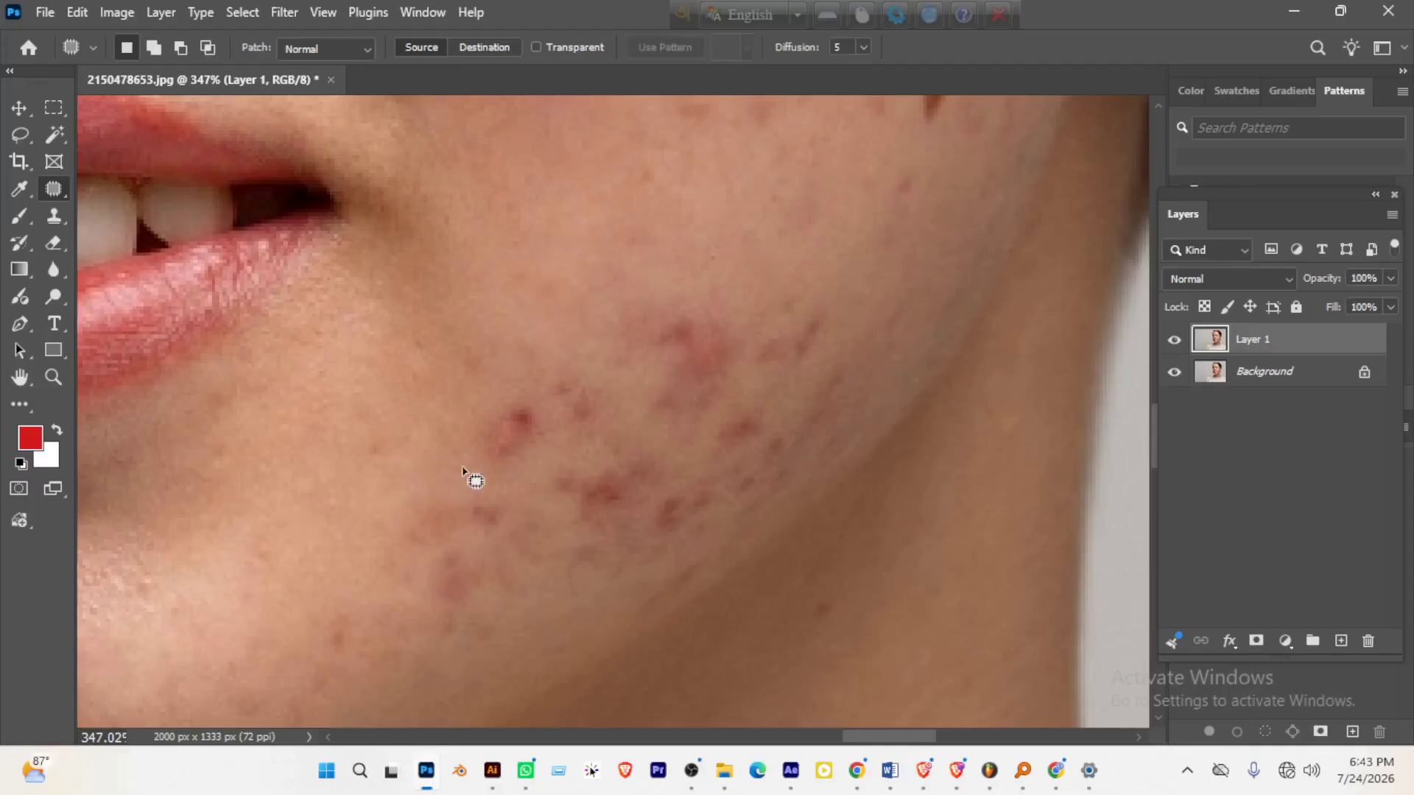
{"action": "mouse_move", "coordinate": [463, 468]}
{"action": "left_mouse_down"}
{"action": "mouse_move", "coordinate": [495, 467]}
{"action": "mouse_move", "coordinate": [465, 465]}
{"action": "left_mouse_up"}
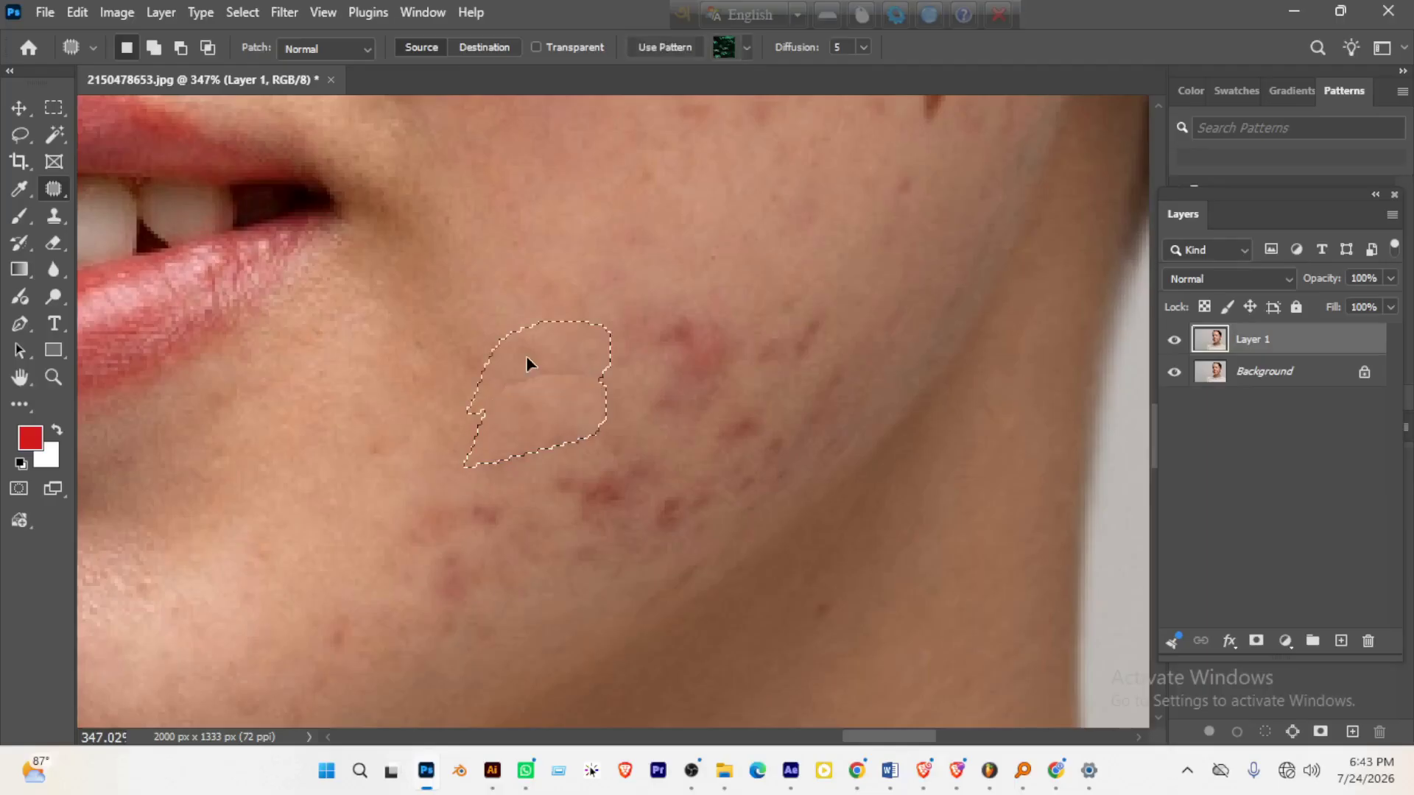
{"action": "key", "text": "ctrl+d"}
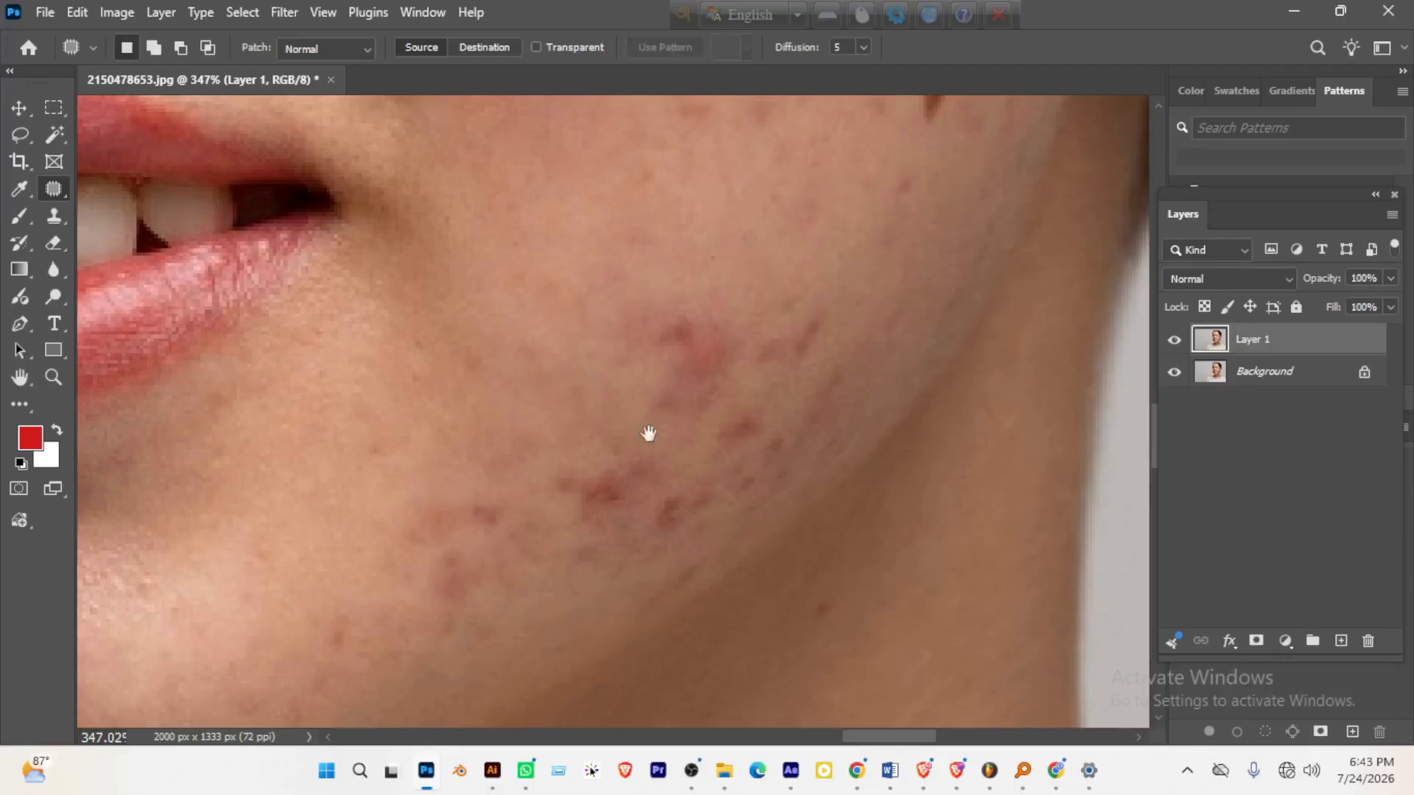
- Patch the large red cluster along the upper part of the jawline acne with clean cheek skin from above it
{"action": "mouse_move", "coordinate": [648, 434]}
{"action": "left_mouse_down"}
{"action": "mouse_move", "coordinate": [620, 416]}
{"action": "mouse_move", "coordinate": [583, 480]}
{"action": "left_mouse_up"}
{"action": "mouse_move", "coordinate": [574, 266]}
{"action": "left_mouse_down"}
{"action": "mouse_move", "coordinate": [635, 250]}
{"action": "mouse_move", "coordinate": [593, 278]}
{"action": "left_mouse_up"}
{"action": "key", "text": "ctrl+d"}
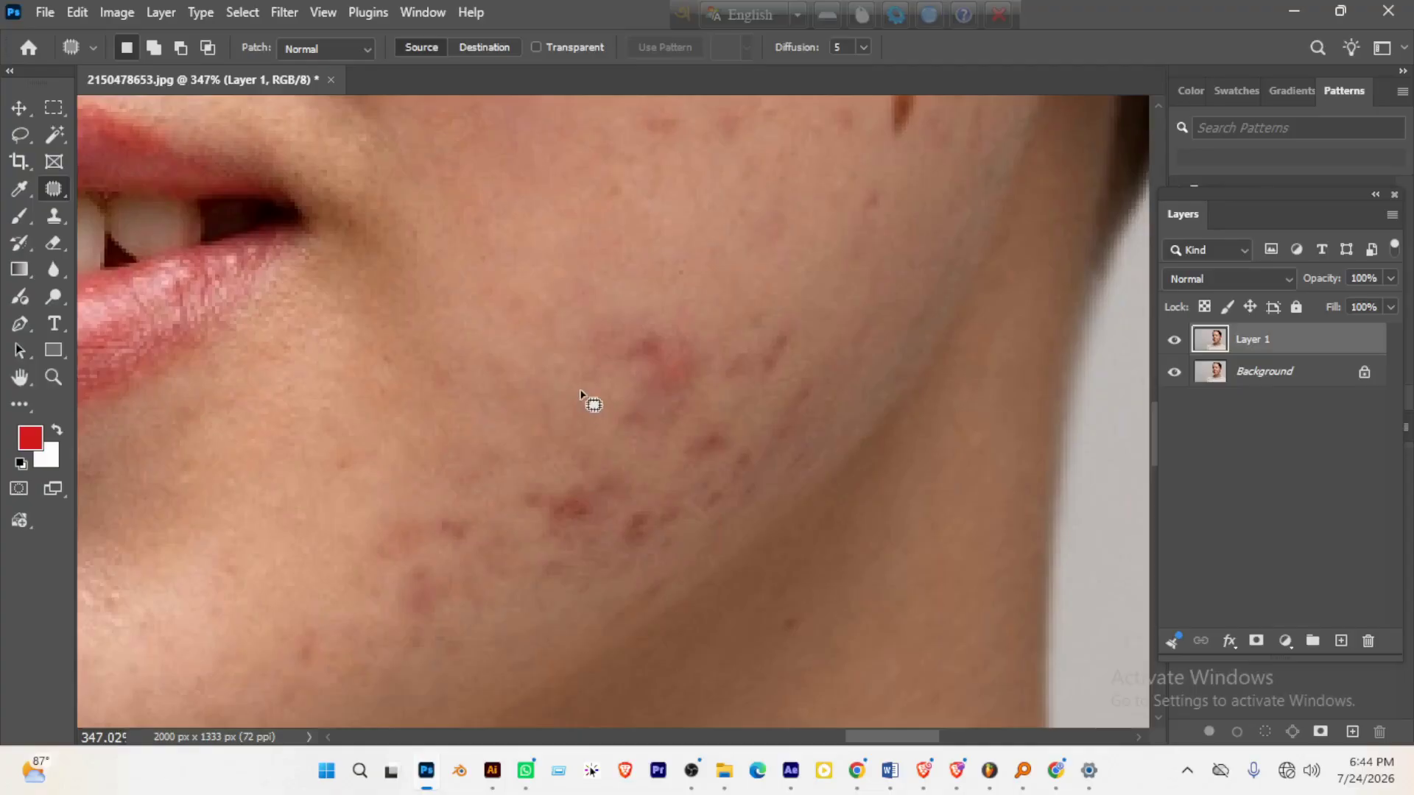
{"action": "mouse_move", "coordinate": [580, 392]}
{"action": "left_mouse_down"}
{"action": "mouse_move", "coordinate": [622, 330]}
{"action": "mouse_move", "coordinate": [743, 339]}
{"action": "mouse_move", "coordinate": [680, 440]}
{"action": "mouse_move", "coordinate": [610, 382]}
{"action": "mouse_move", "coordinate": [587, 404]}
{"action": "left_mouse_up"}
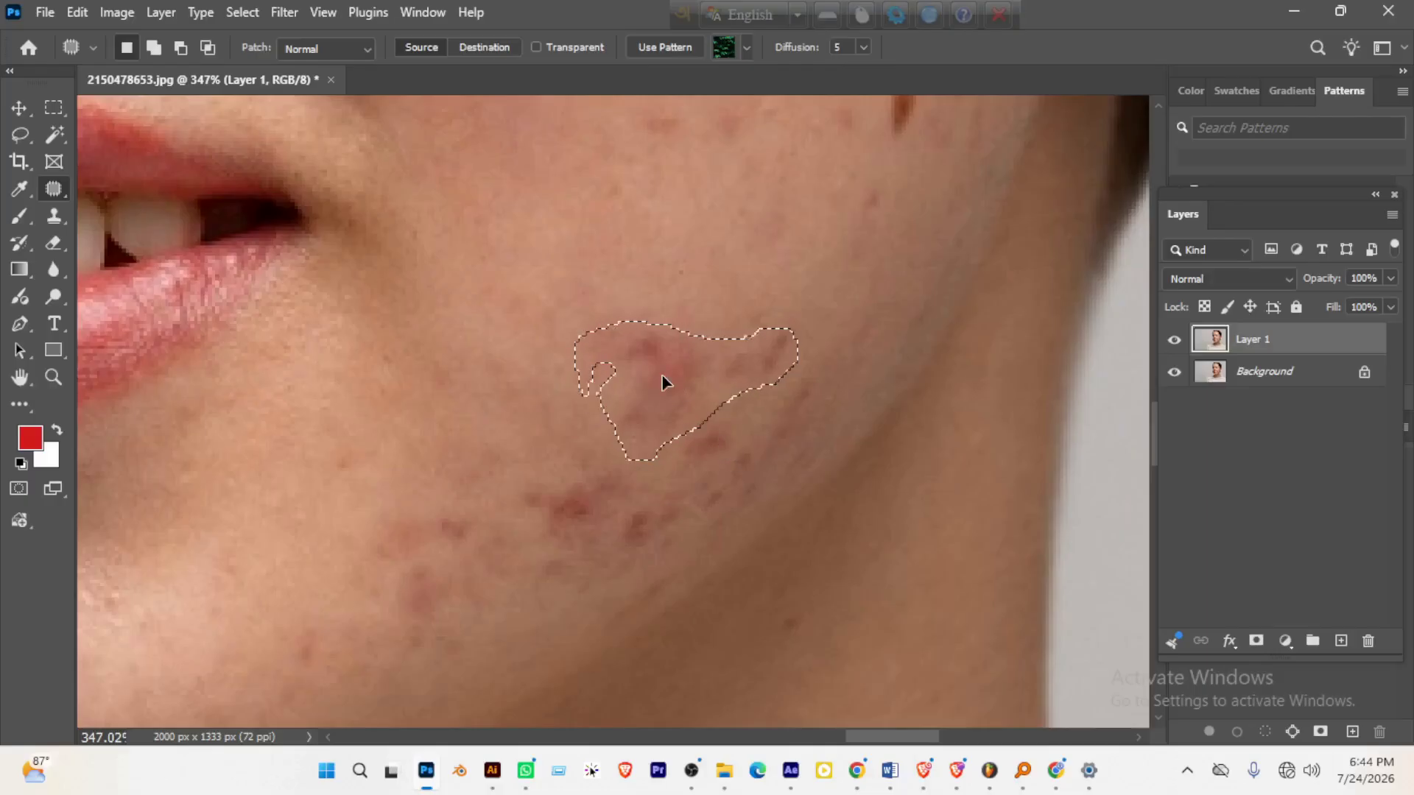
{"action": "left_click_drag", "start_coordinate": [662, 381], "coordinate": [687, 258]}
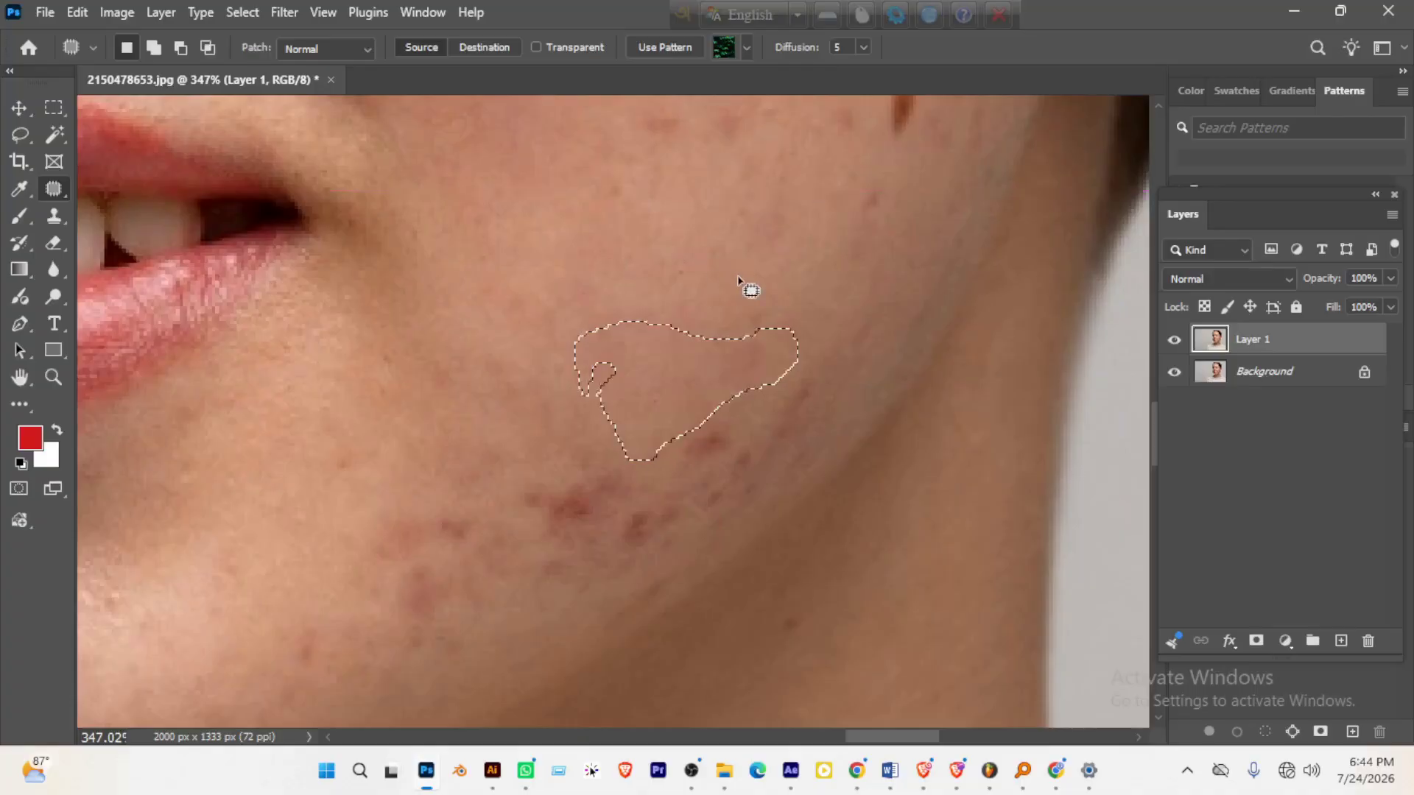
- Clear the selection and patch the faint blemish on the mid-cheek above the jawline acne with clean neighbouring skin
{"action": "key", "text": "ctrl+d"}
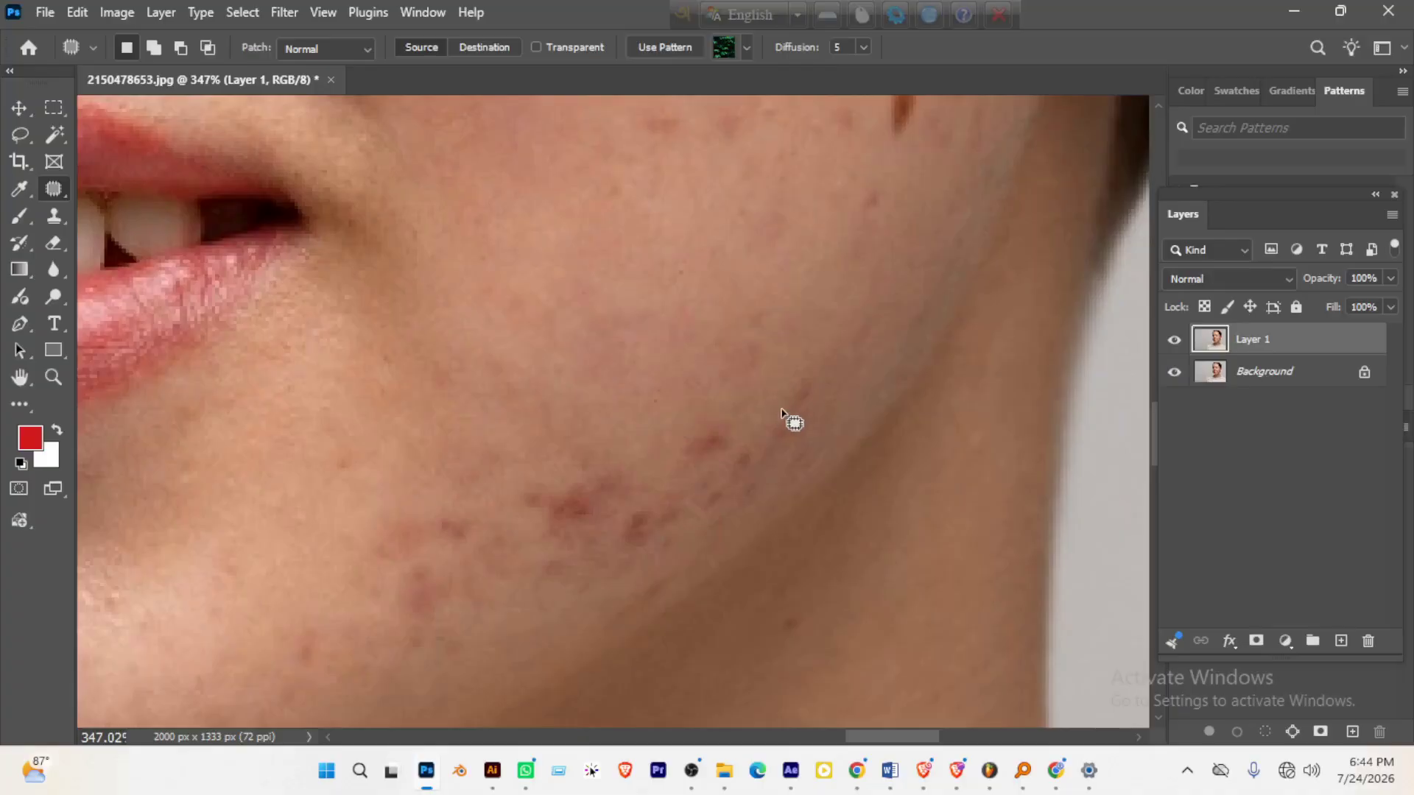
{"action": "mouse_move", "coordinate": [735, 294]}
{"action": "left_mouse_down"}
{"action": "mouse_move", "coordinate": [669, 419]}
{"action": "mouse_move", "coordinate": [627, 321]}
{"action": "mouse_move", "coordinate": [665, 397]}
{"action": "mouse_move", "coordinate": [655, 496]}
{"action": "left_mouse_up"}
{"action": "mouse_move", "coordinate": [804, 393]}
{"action": "left_mouse_down"}
{"action": "mouse_move", "coordinate": [829, 339]}
{"action": "mouse_move", "coordinate": [816, 430]}
{"action": "left_mouse_up"}
{"action": "mouse_move", "coordinate": [576, 413]}
{"action": "left_mouse_down"}
{"action": "mouse_move", "coordinate": [560, 372]}
{"action": "mouse_move", "coordinate": [577, 378]}
{"action": "left_mouse_up"}
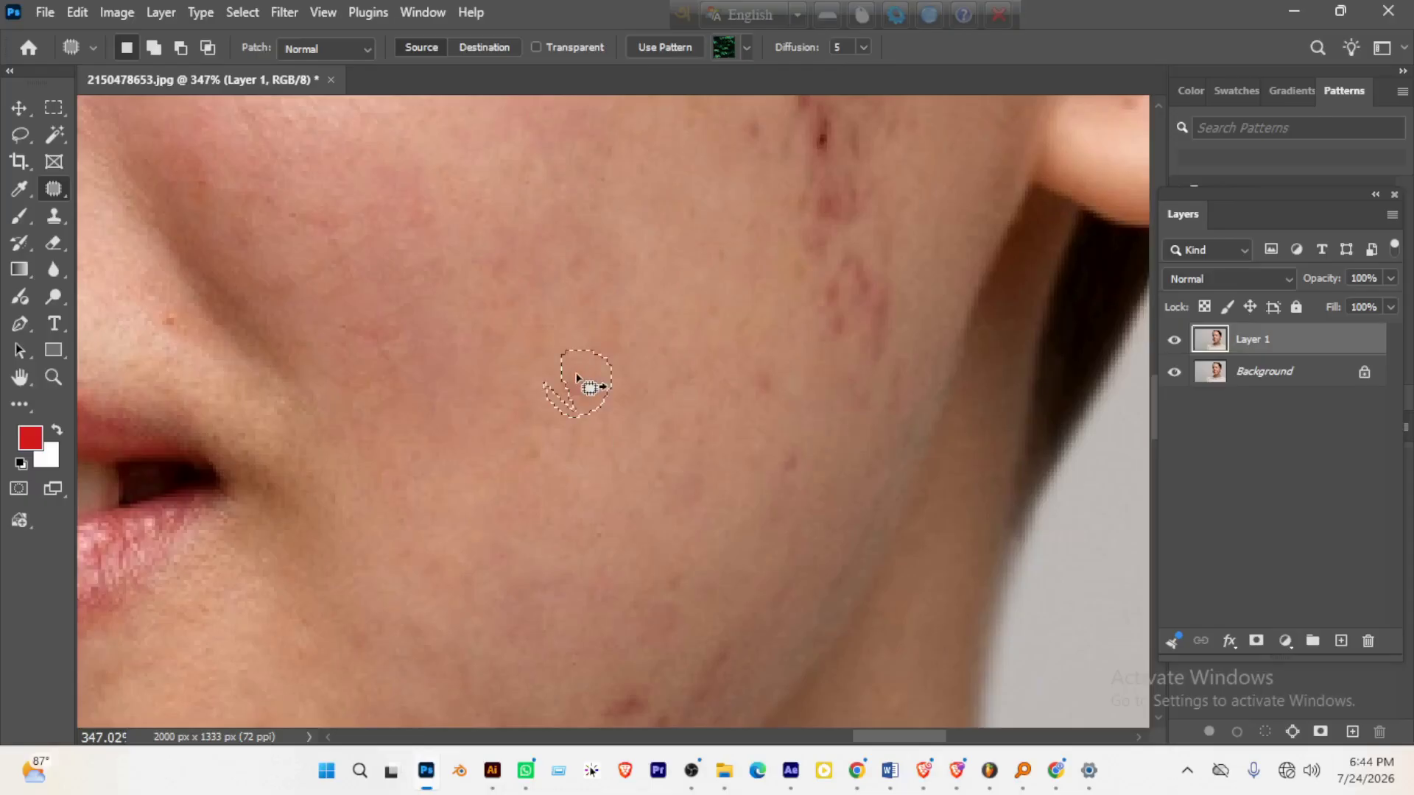
{"action": "left_click_drag", "start_coordinate": [637, 483], "coordinate": [596, 192]}
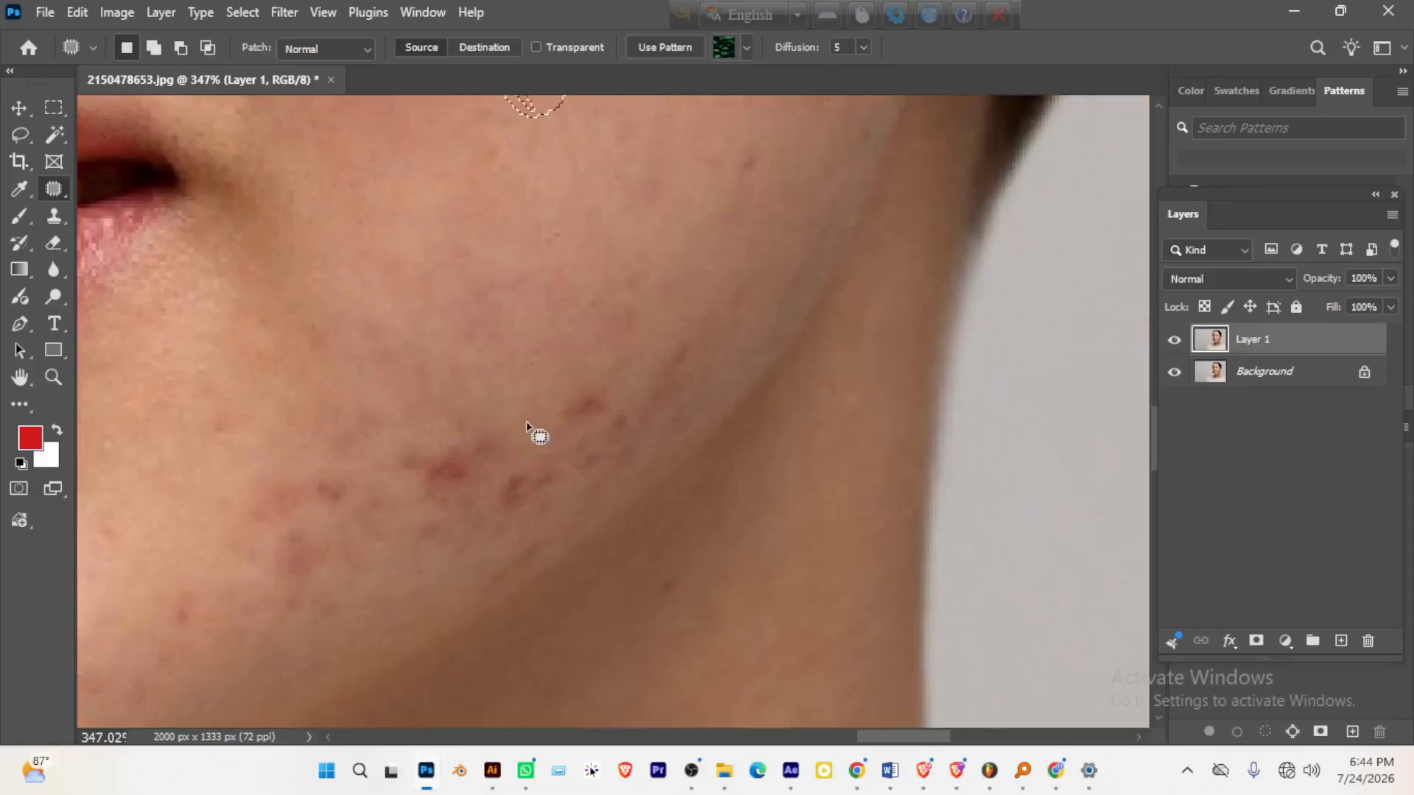
{"action": "key", "text": "ctrl+d"}
- Compare the cheek and jawline before and after retouching by hiding and reshowing Layer 1
{"action": "scroll", "coordinate": [621, 439], "scroll_direction": "up", "scroll_amount": 3}
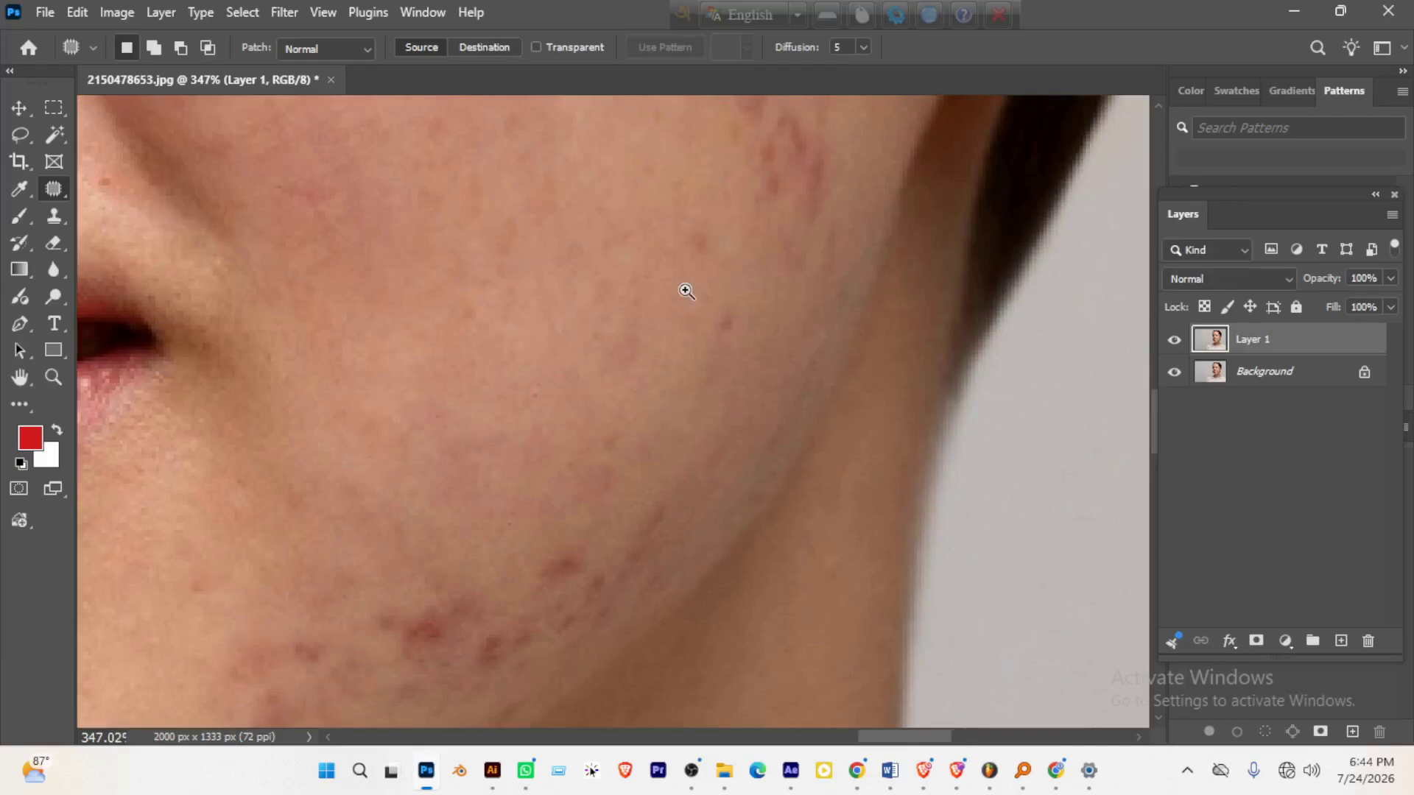
{"action": "scroll", "coordinate": [687, 291], "scroll_direction": "down", "scroll_amount": 5}
{"action": "scroll", "coordinate": [663, 272], "scroll_direction": "up", "scroll_amount": 3}
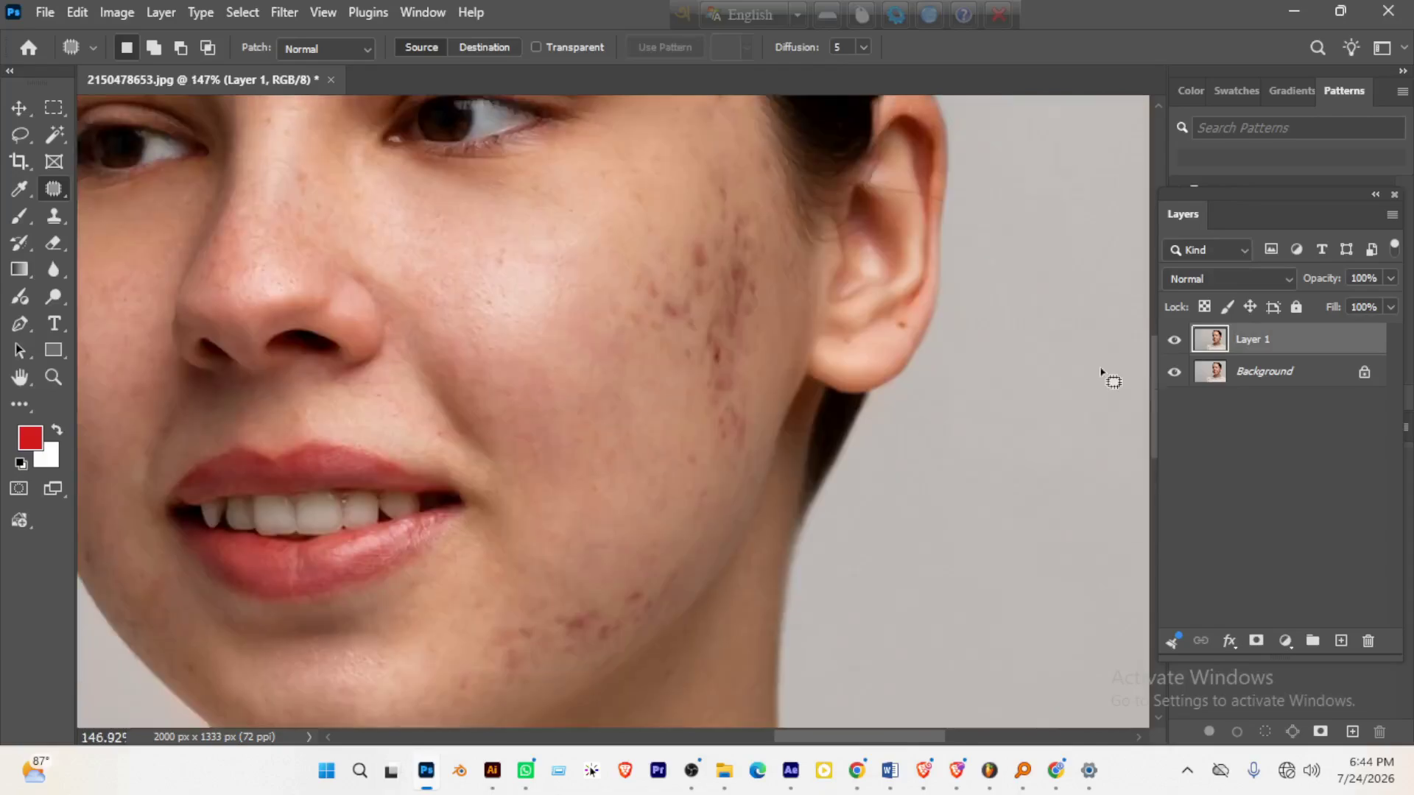
{"action": "left_click", "coordinate": [1174, 340]}
{"action": "left_click", "coordinate": [1174, 341]}
- Patch the narrow strip of faint spots on the upper cheek below the outer eye corner with clean adjacent skin
{"action": "scroll", "coordinate": [737, 293], "scroll_direction": "up", "scroll_amount": 4}
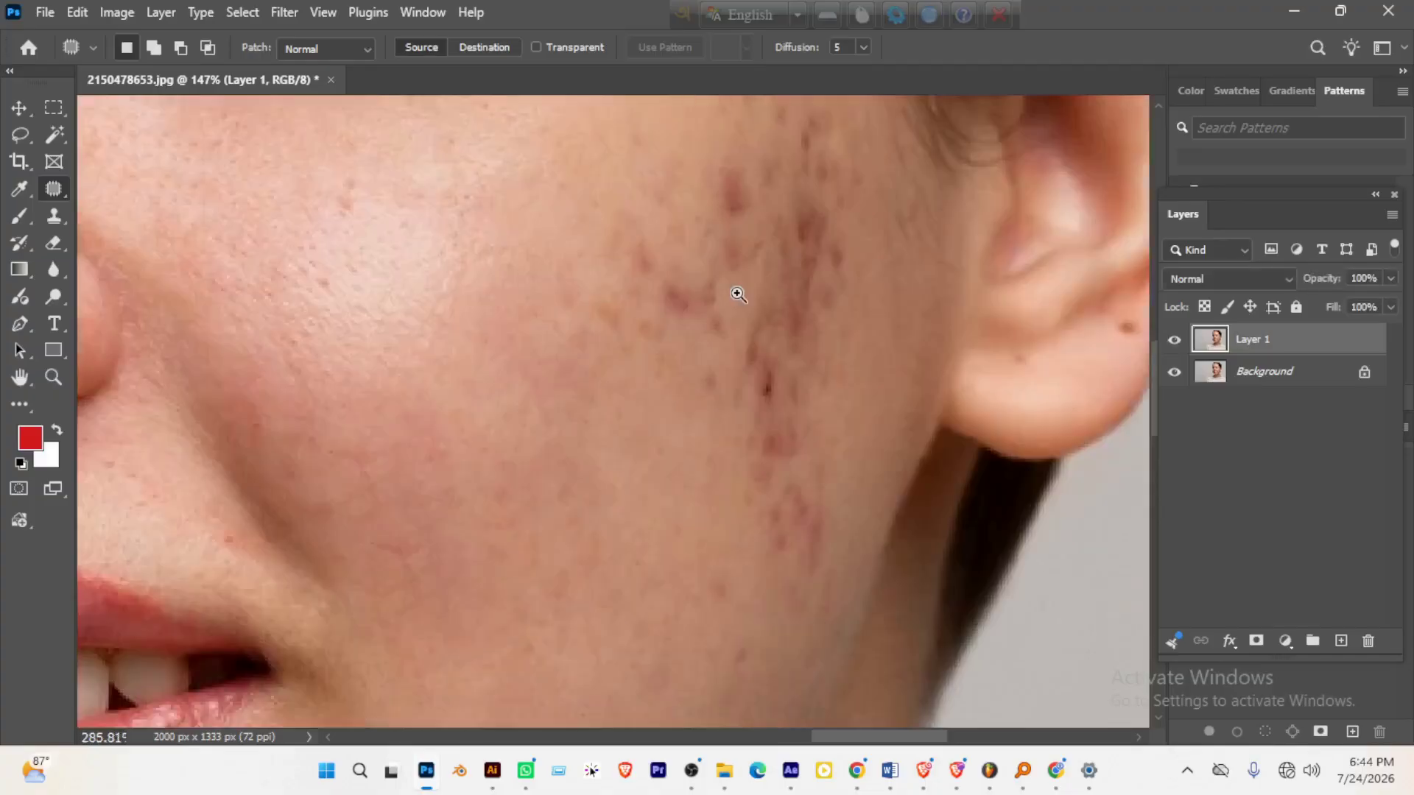
{"action": "scroll", "coordinate": [707, 530], "scroll_direction": "up", "scroll_amount": 4}
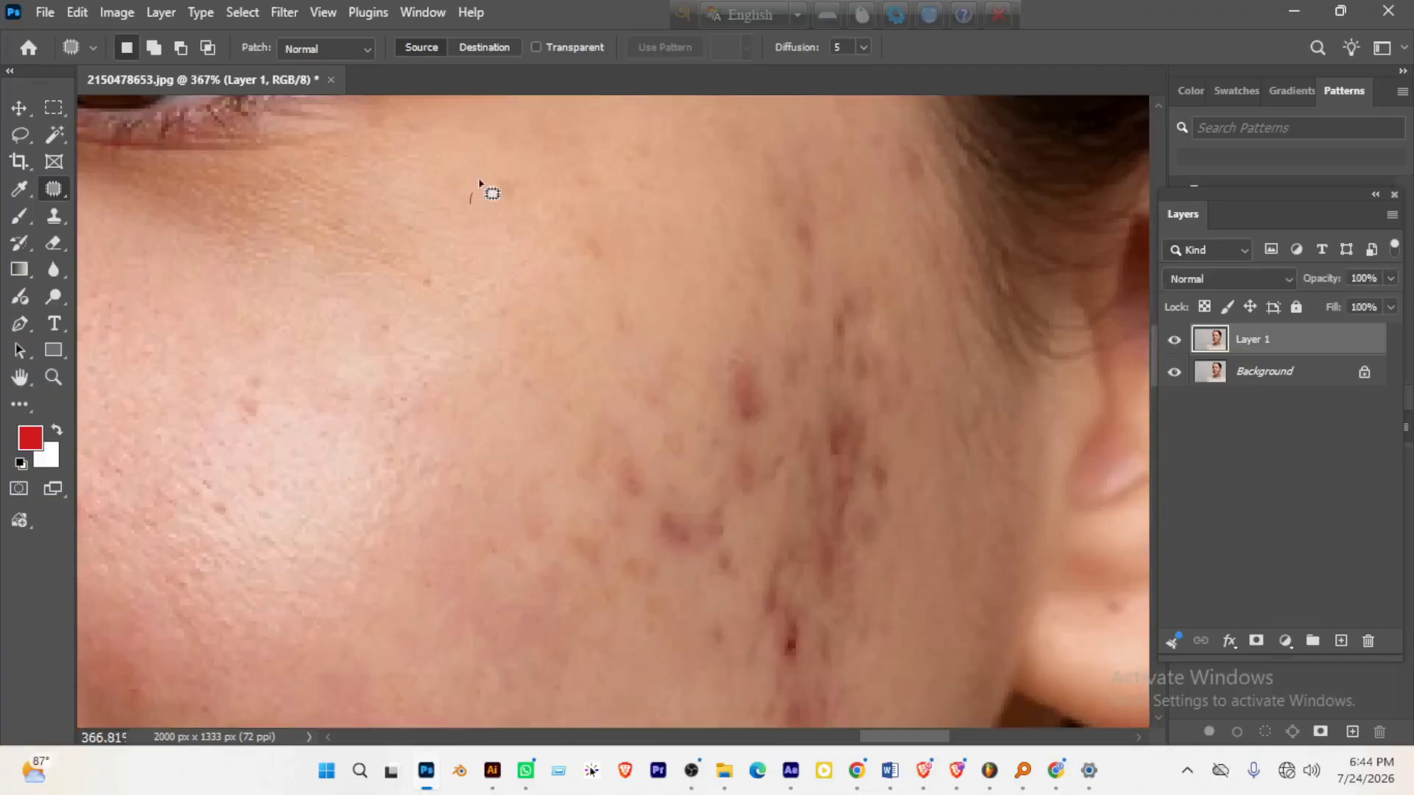
{"action": "mouse_move", "coordinate": [561, 199]}
{"action": "left_mouse_down"}
{"action": "mouse_move", "coordinate": [586, 177]}
{"action": "mouse_move", "coordinate": [639, 309]}
{"action": "mouse_move", "coordinate": [571, 206]}
{"action": "left_mouse_up"}
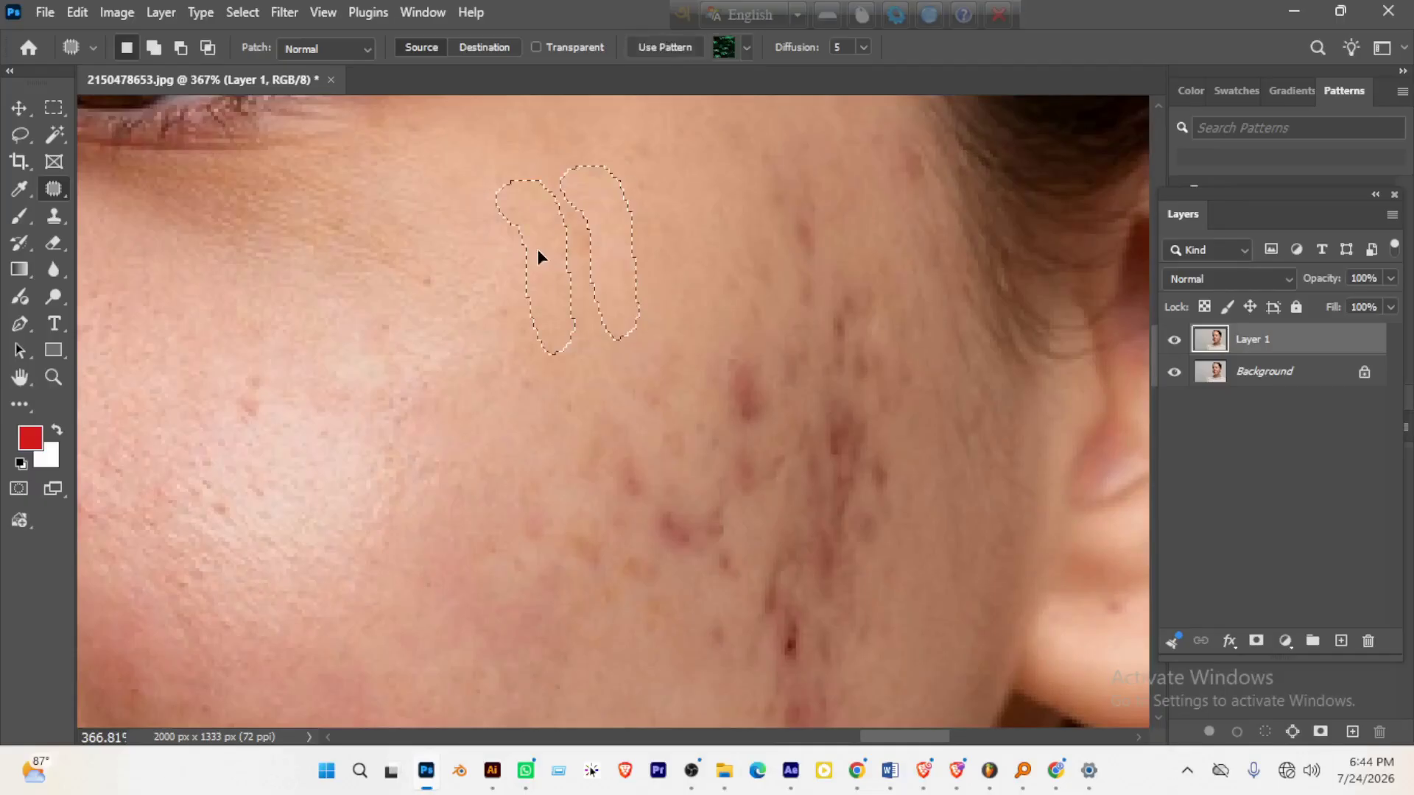
{"action": "left_click_drag", "start_coordinate": [660, 381], "coordinate": [609, 248]}
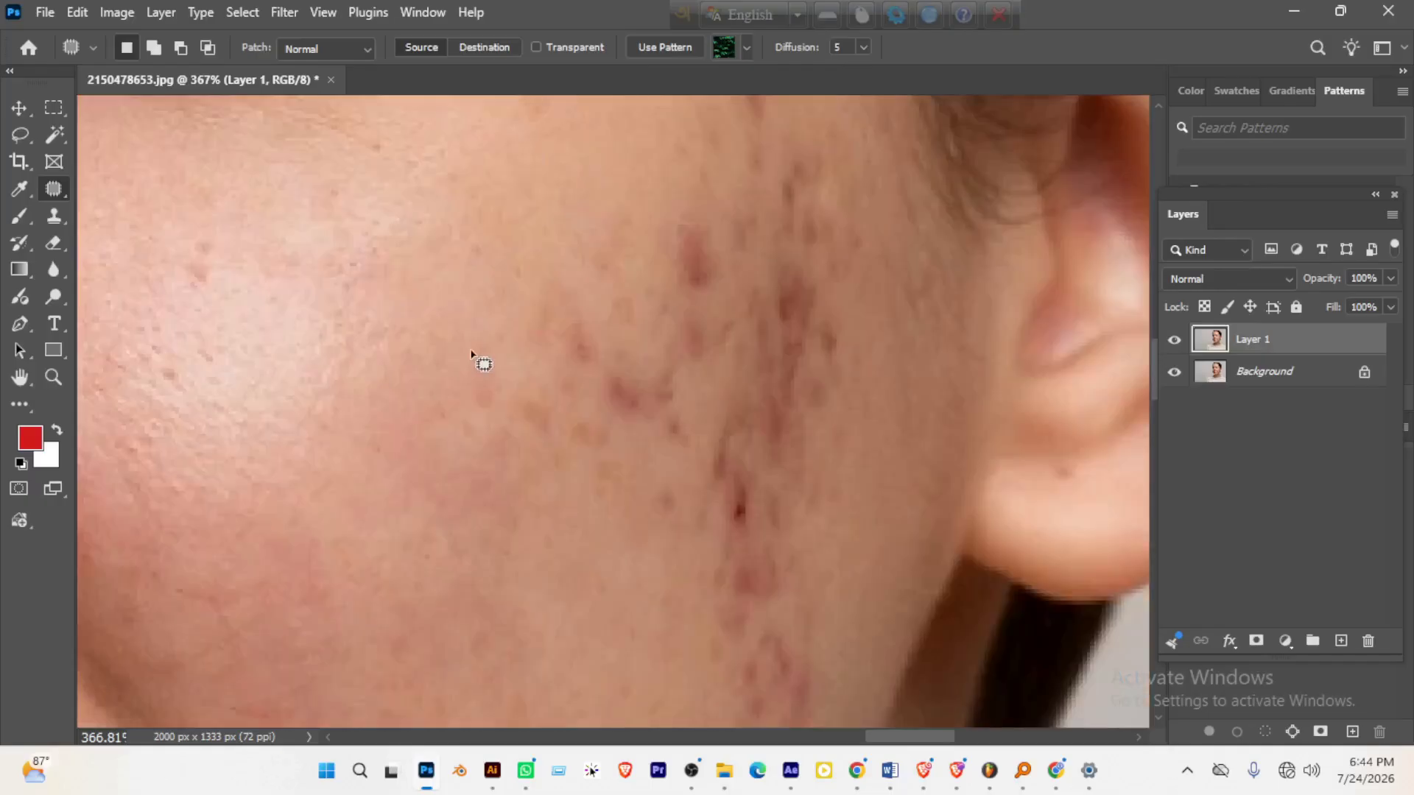
- Patch the faint spots on the cheek between the bright highlight and the acne with skin from just above, then deselect
{"action": "mouse_move", "coordinate": [470, 352]}
{"action": "left_mouse_down"}
{"action": "mouse_move", "coordinate": [544, 475]}
{"action": "mouse_move", "coordinate": [468, 352]}
{"action": "left_mouse_up"}
{"action": "scroll", "coordinate": [526, 523], "scroll_direction": "up", "scroll_amount": 3}
{"action": "left_click_drag", "start_coordinate": [513, 511], "coordinate": [508, 364]}
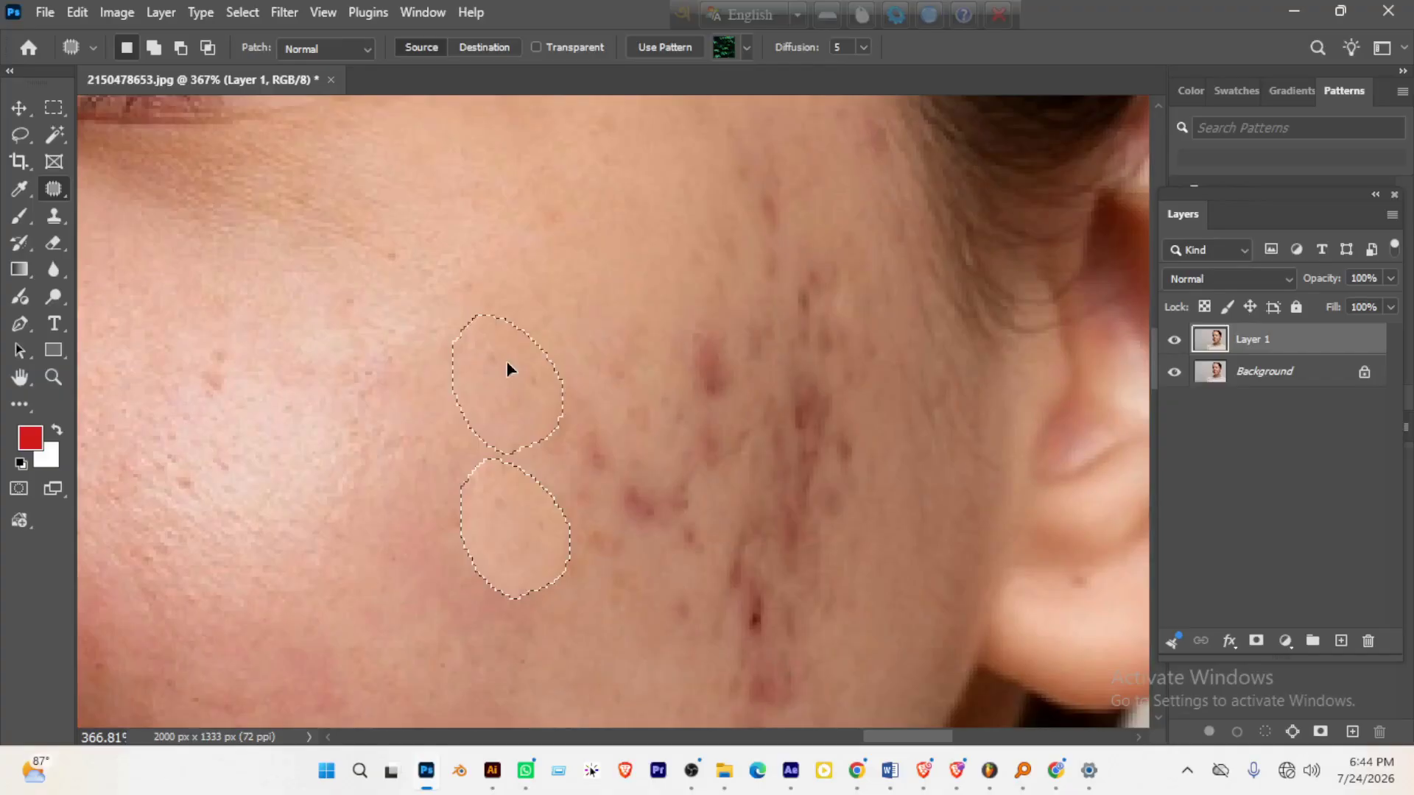
{"action": "key", "text": "ctrl+d"}
- Patch the reddish marks at the nose-side edge of the cheek acne with clean skin beside them and deselect
{"action": "scroll", "coordinate": [465, 473], "scroll_direction": "right", "scroll_amount": 2}
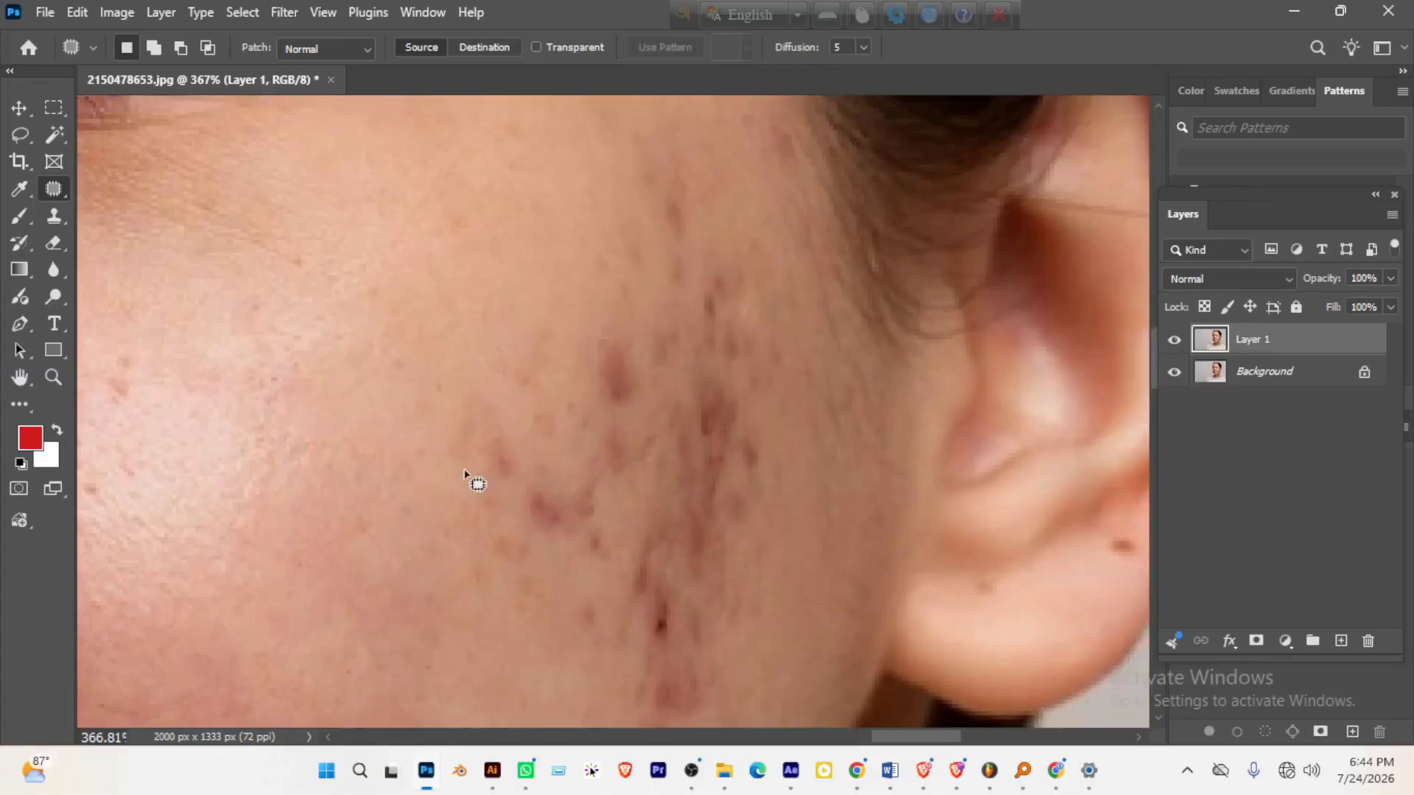
{"action": "mouse_move", "coordinate": [463, 452]}
{"action": "left_mouse_down"}
{"action": "mouse_move", "coordinate": [487, 599]}
{"action": "mouse_move", "coordinate": [478, 503]}
{"action": "left_mouse_up"}
{"action": "left_click_drag", "start_coordinate": [495, 479], "coordinate": [386, 443]}
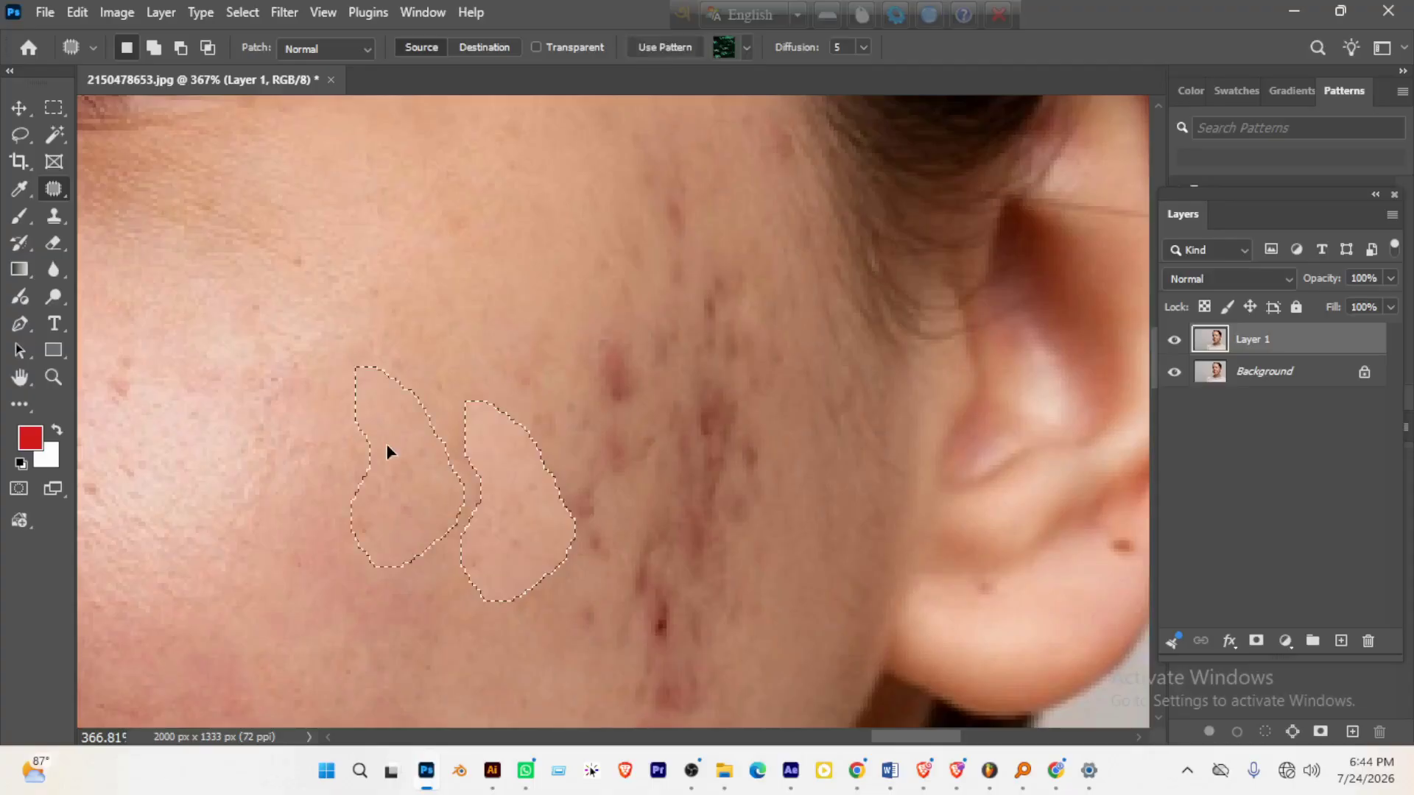
{"action": "key", "text": "ctrl+d"}
- Patch the remaining small marks below and beside the two larger red cheek spots with clean skin
{"action": "scroll", "coordinate": [561, 278], "scroll_direction": "down", "scroll_amount": 3}
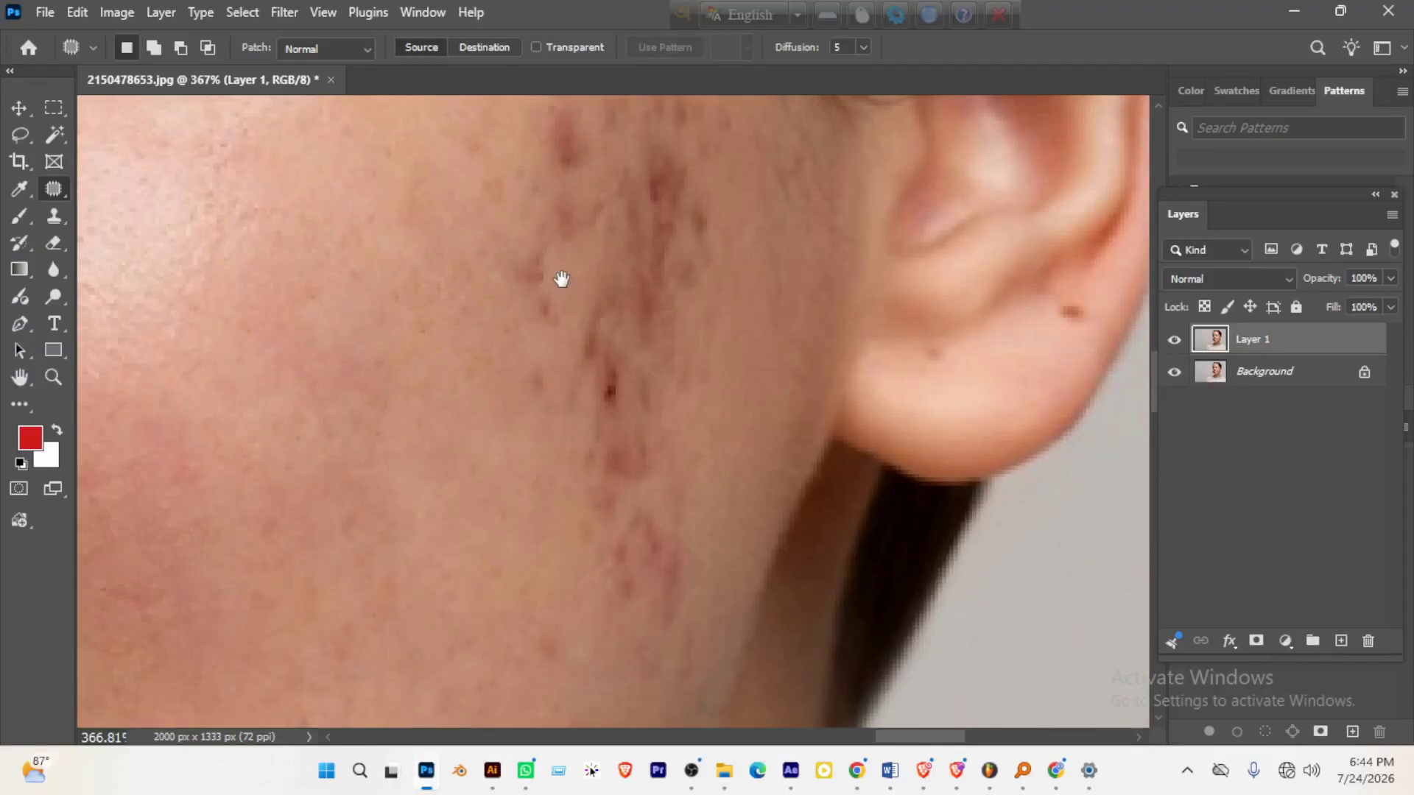
{"action": "left_click_drag", "start_coordinate": [561, 279], "coordinate": [551, 459]}
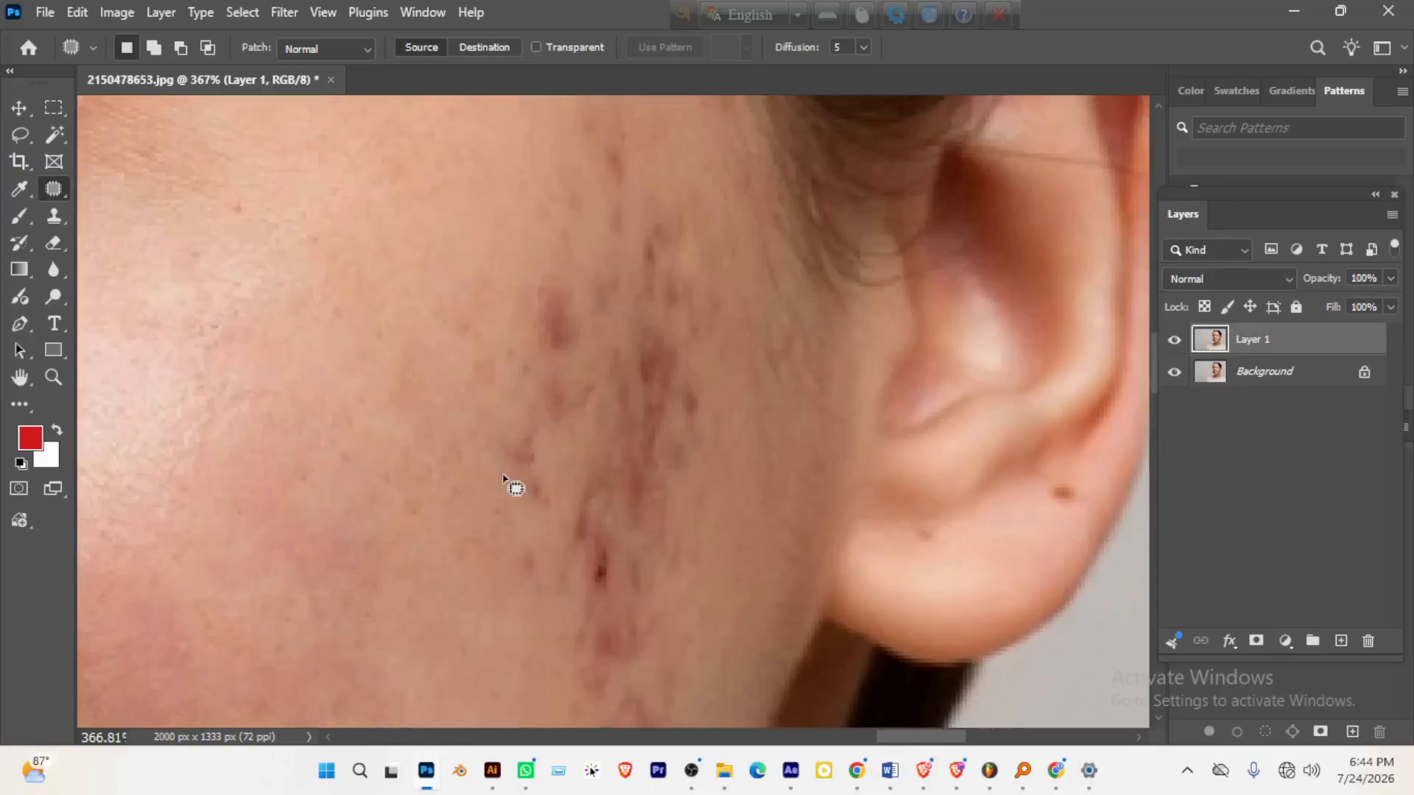
{"action": "mouse_move", "coordinate": [503, 479]}
{"action": "left_mouse_down"}
{"action": "mouse_move", "coordinate": [567, 519]}
{"action": "mouse_move", "coordinate": [473, 466]}
{"action": "left_mouse_up"}
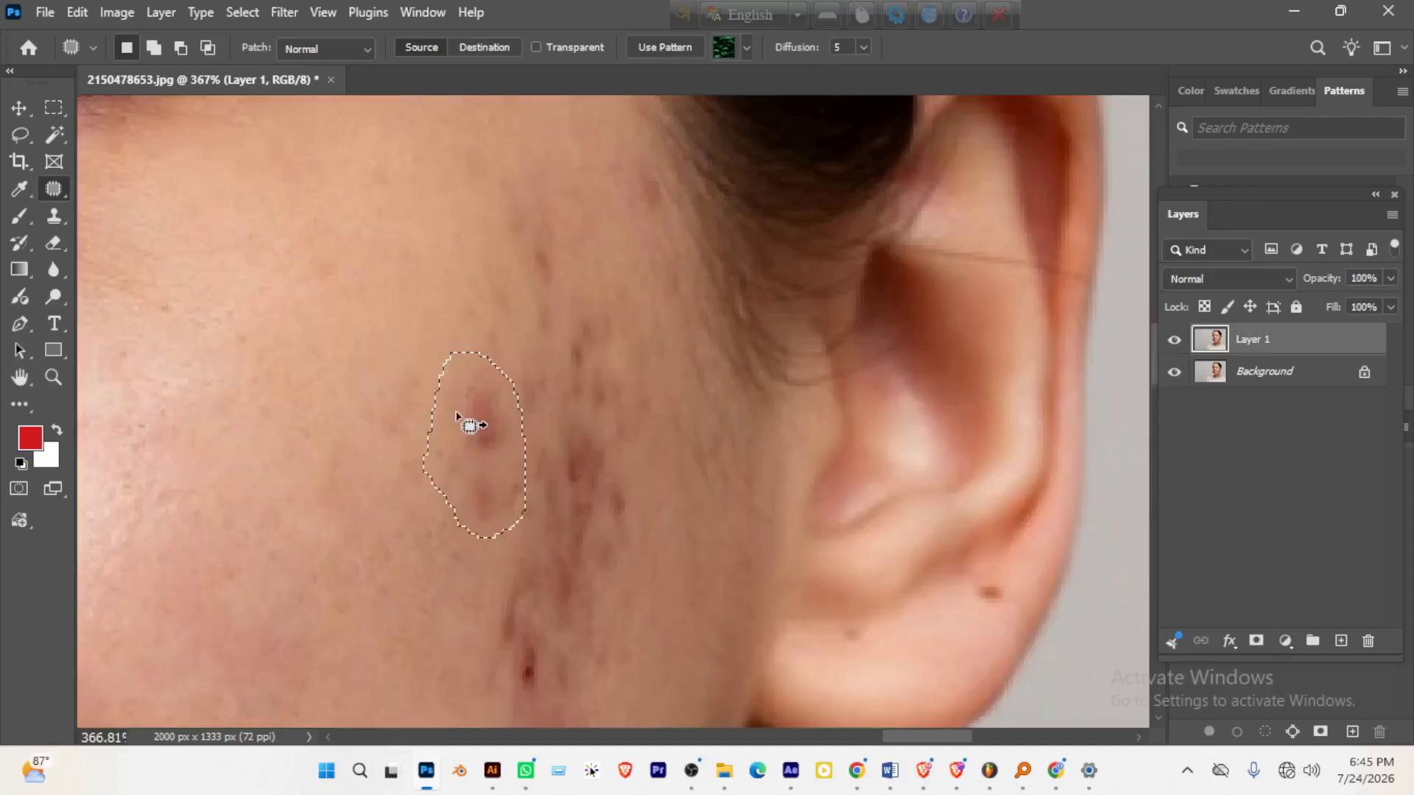
{"action": "left_click", "coordinate": [354, 458]}
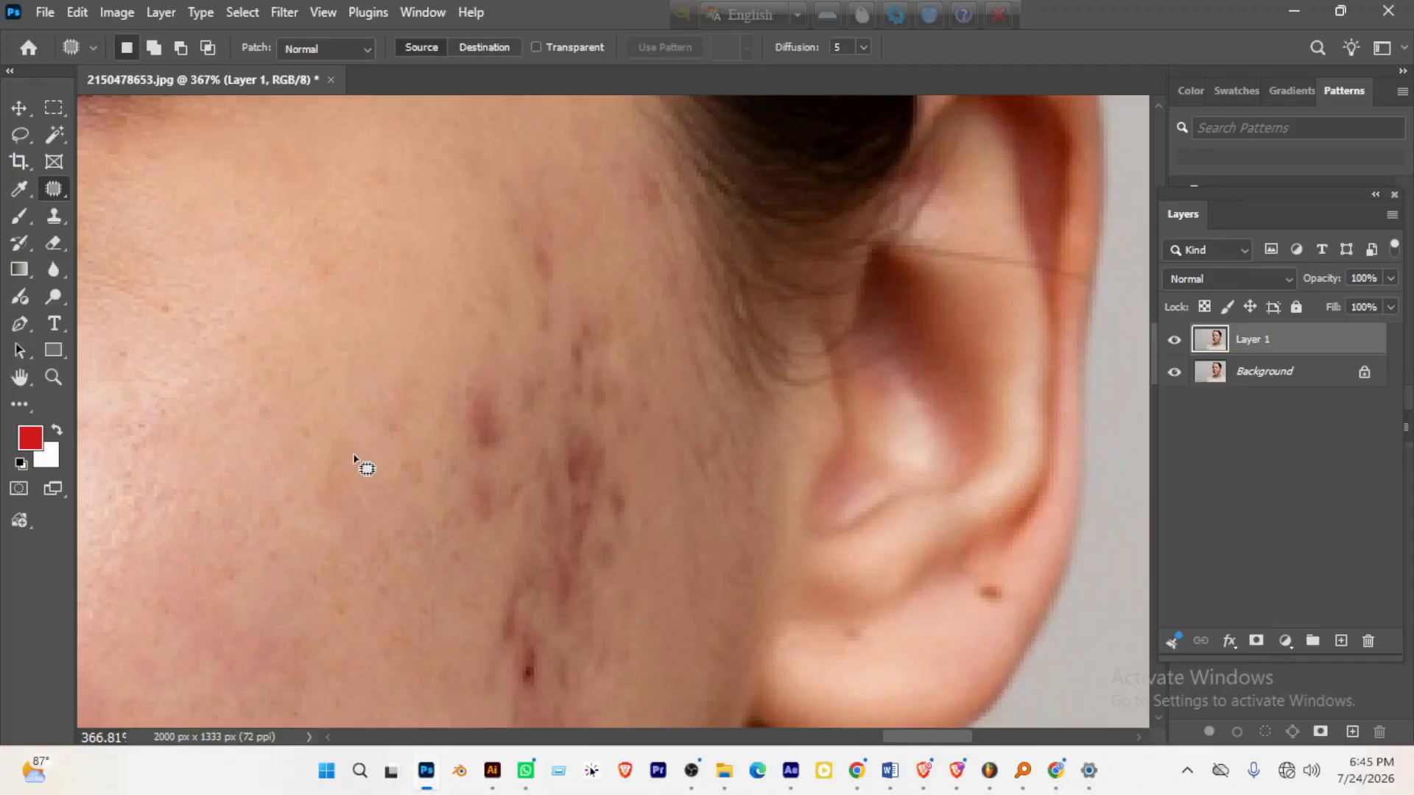
{"action": "mouse_move", "coordinate": [403, 444]}
{"action": "left_mouse_down"}
{"action": "mouse_move", "coordinate": [399, 520]}
{"action": "mouse_move", "coordinate": [403, 443]}
{"action": "left_mouse_up"}
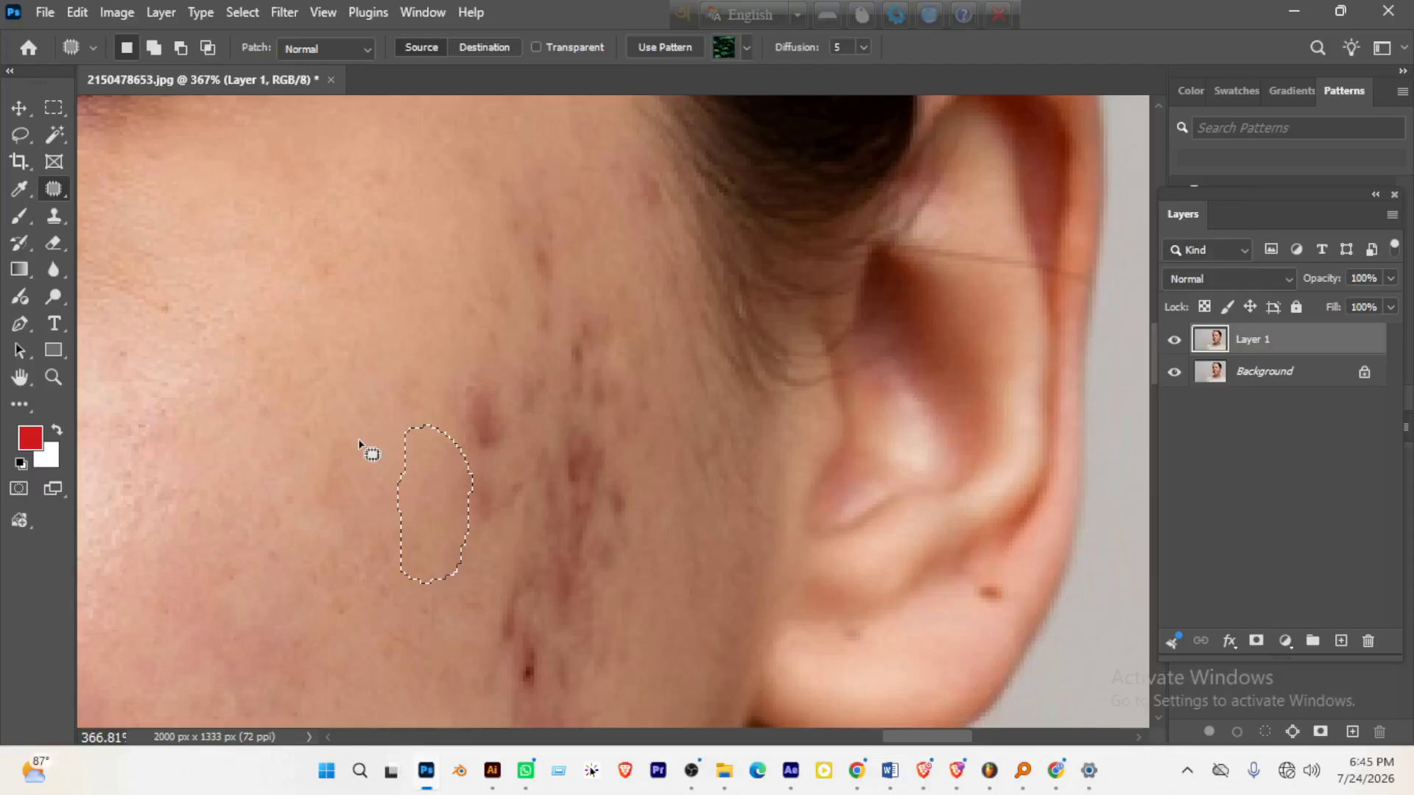
- Patch the two larger red spots beside the long acne strip with clean cheek skin and clear the selection
{"action": "scroll", "coordinate": [362, 445], "scroll_direction": "up", "scroll_amount": 3}
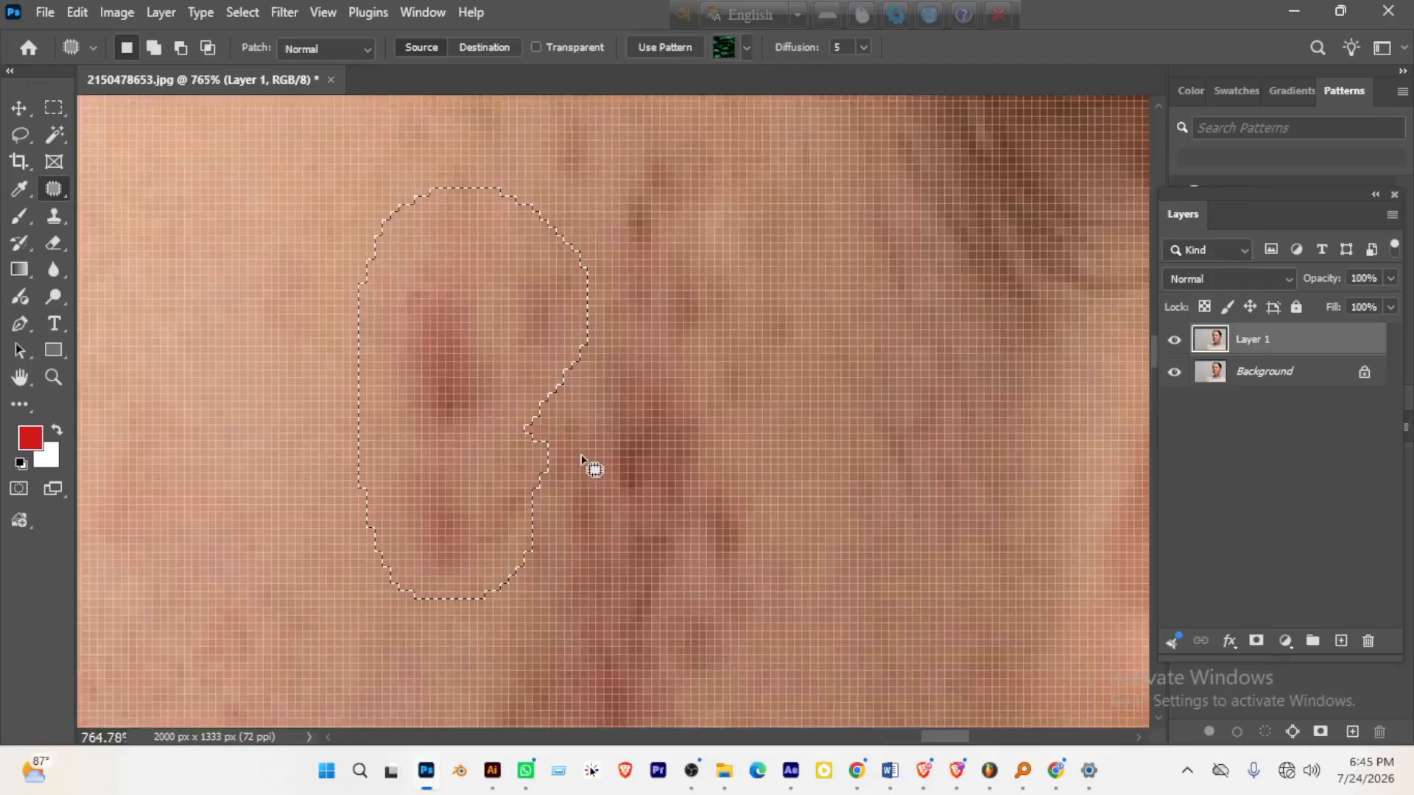
{"action": "scroll", "coordinate": [582, 460], "scroll_direction": "down", "scroll_amount": 1}
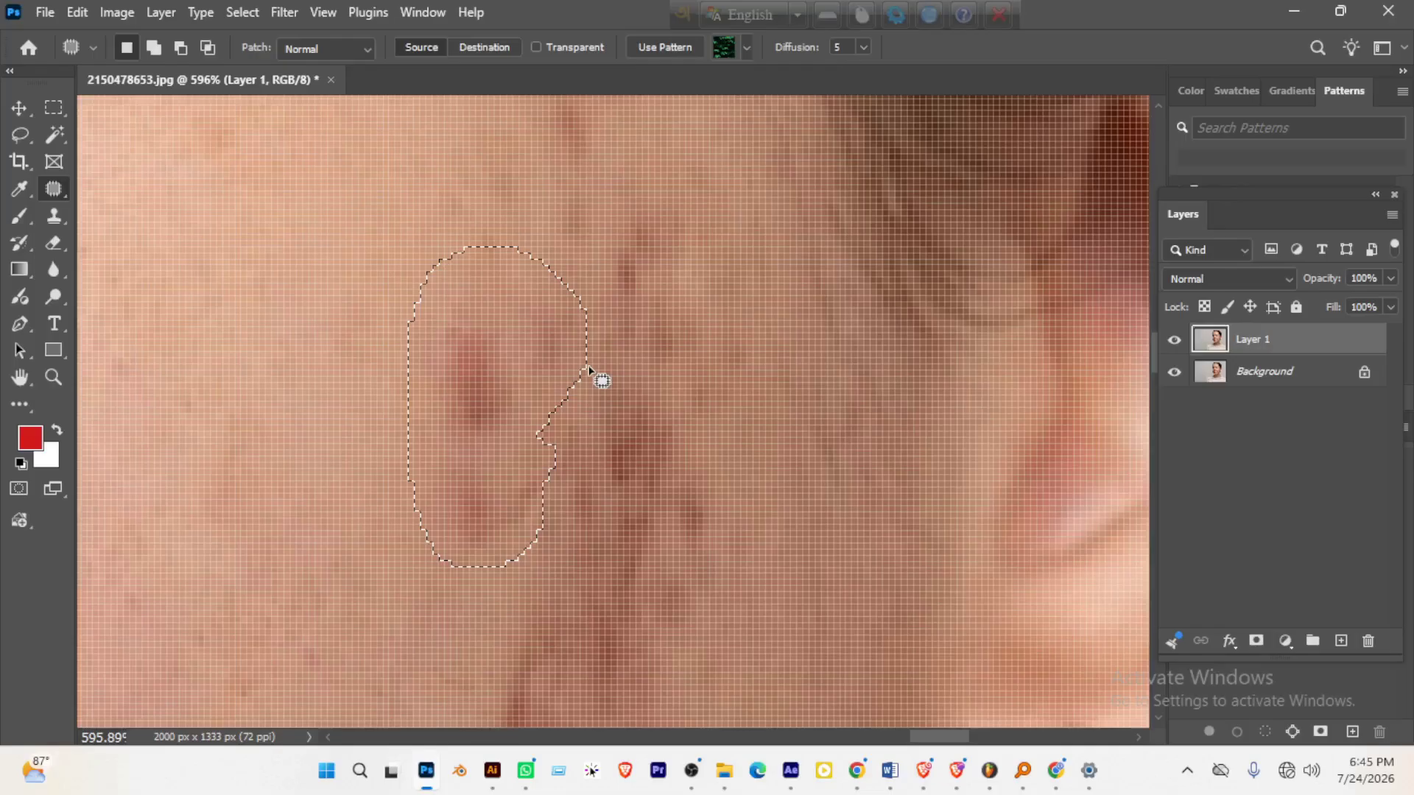
{"action": "scroll", "coordinate": [589, 368], "scroll_direction": "down", "scroll_amount": 4}
{"action": "left_click_drag", "start_coordinate": [560, 442], "coordinate": [481, 466]}
{"action": "key", "text": "ctrl+d"}
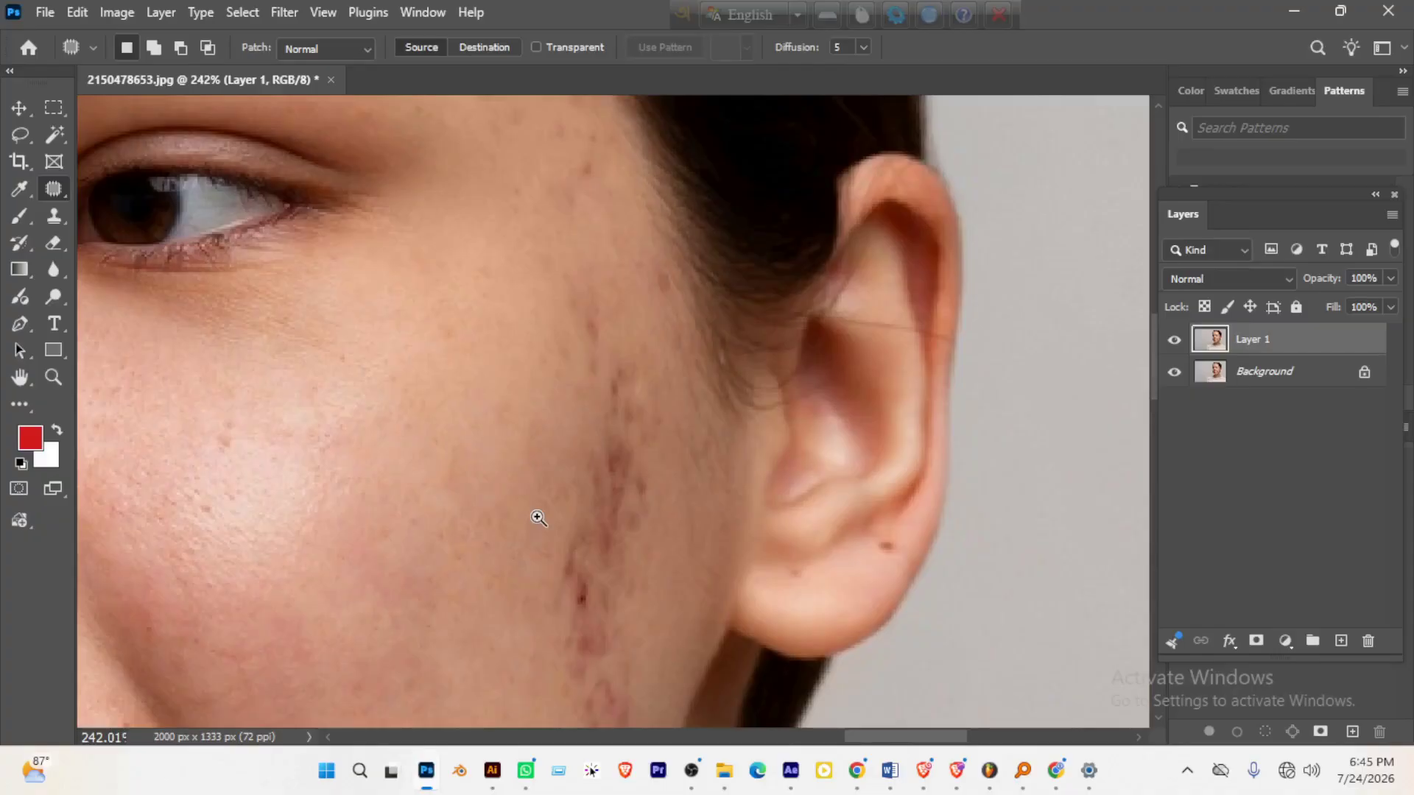
- Patch the whole long vertical acne strip in front of the ear with clean adjacent cheek skin and deselect
{"action": "scroll", "coordinate": [538, 518], "scroll_direction": "down", "scroll_amount": 2}
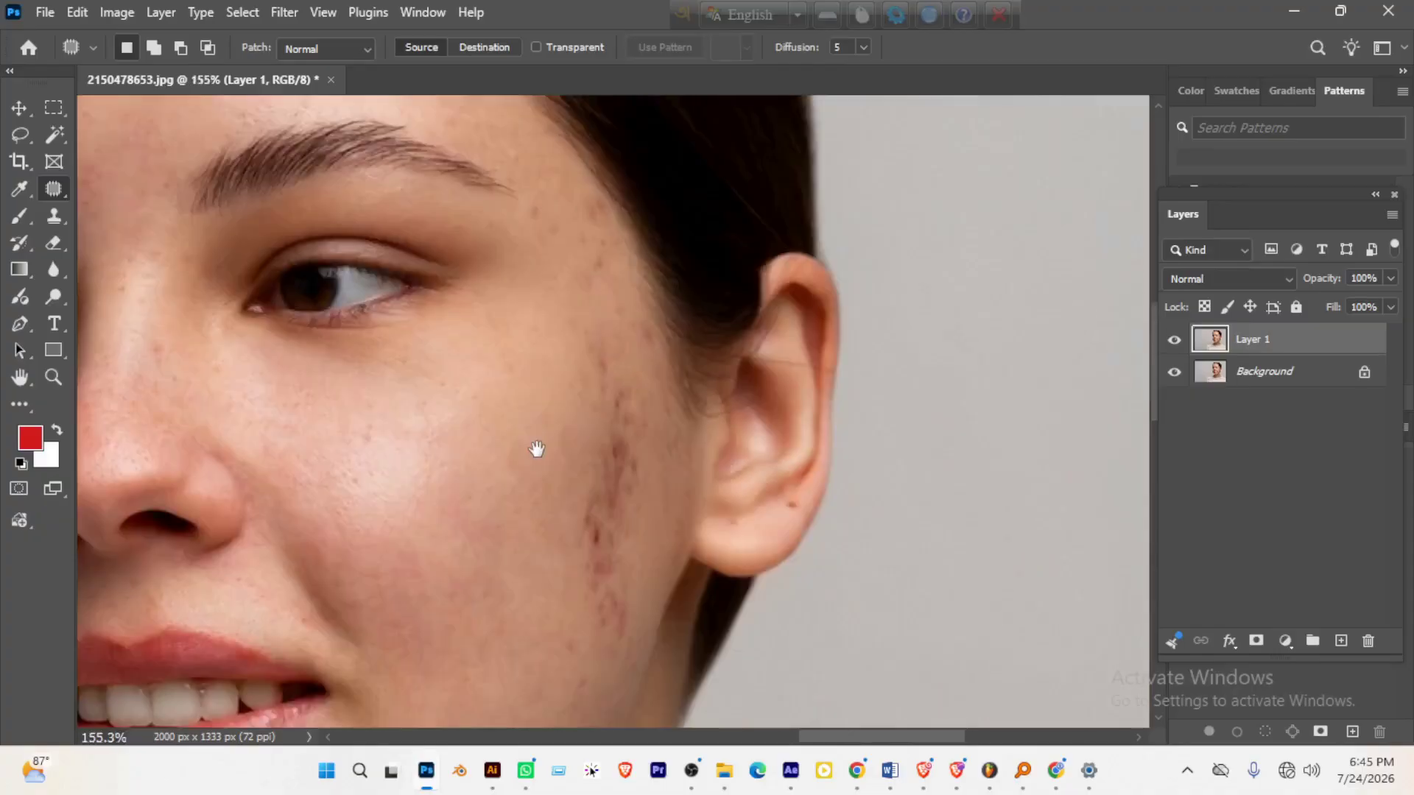
{"action": "left_click_drag", "start_coordinate": [508, 482], "coordinate": [516, 433]}
{"action": "scroll", "coordinate": [511, 413], "scroll_direction": "right", "scroll_amount": 2}
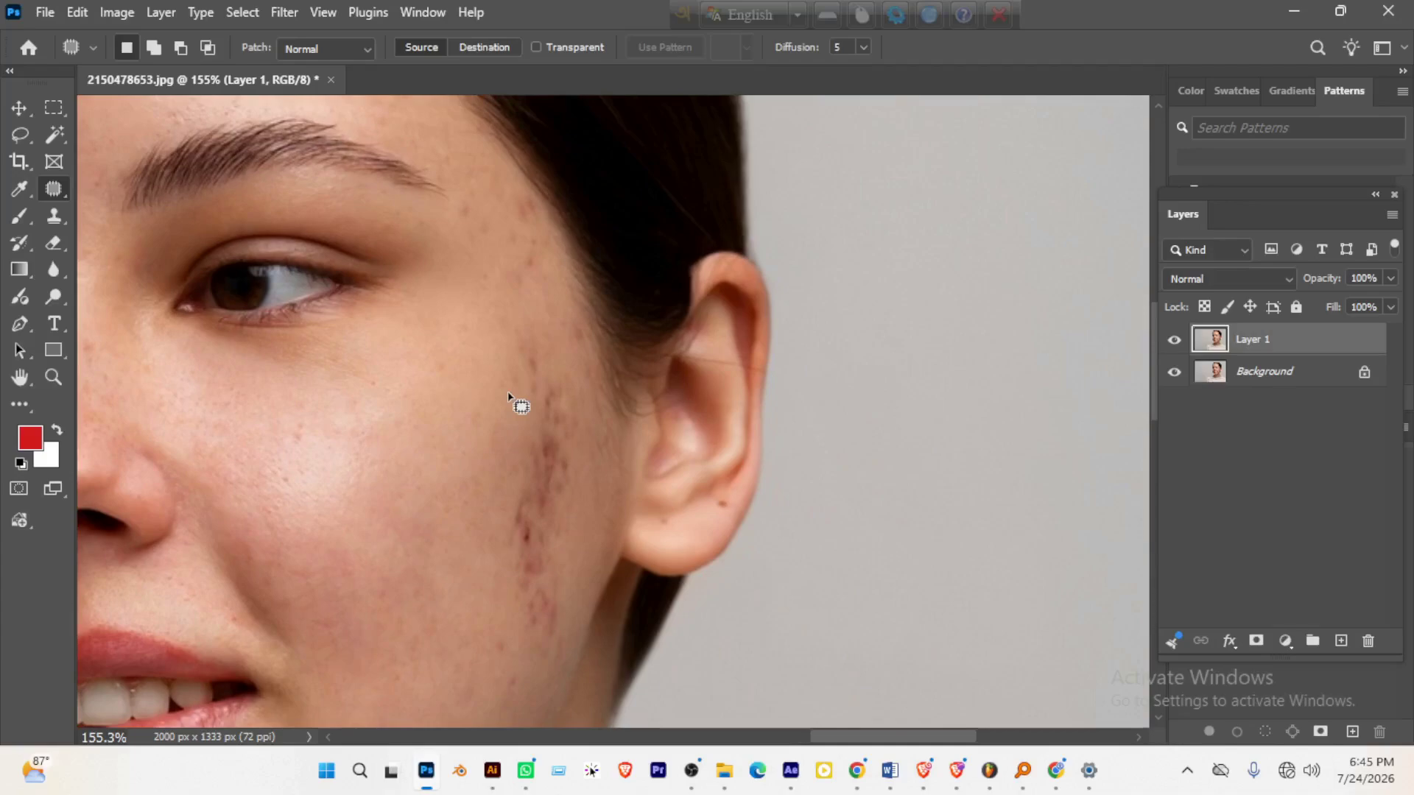
{"action": "mouse_move", "coordinate": [508, 394]}
{"action": "left_mouse_down"}
{"action": "mouse_move", "coordinate": [568, 646]}
{"action": "mouse_move", "coordinate": [505, 655]}
{"action": "left_mouse_up"}
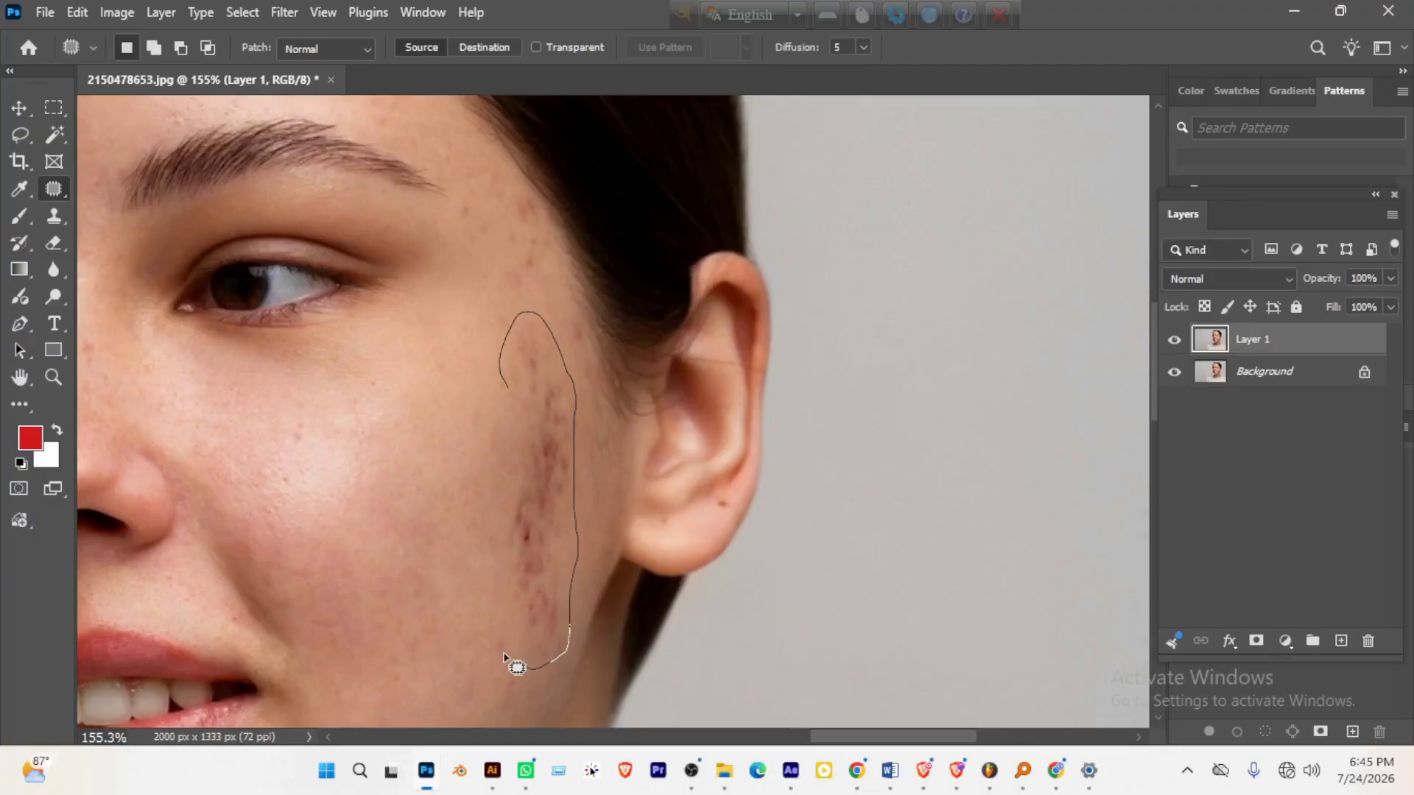
{"action": "left_click_drag", "start_coordinate": [504, 656], "coordinate": [508, 390]}
{"action": "mouse_move", "coordinate": [540, 497]}
{"action": "left_mouse_down"}
{"action": "mouse_move", "coordinate": [454, 507]}
{"action": "mouse_move", "coordinate": [468, 506]}
{"action": "left_mouse_up"}
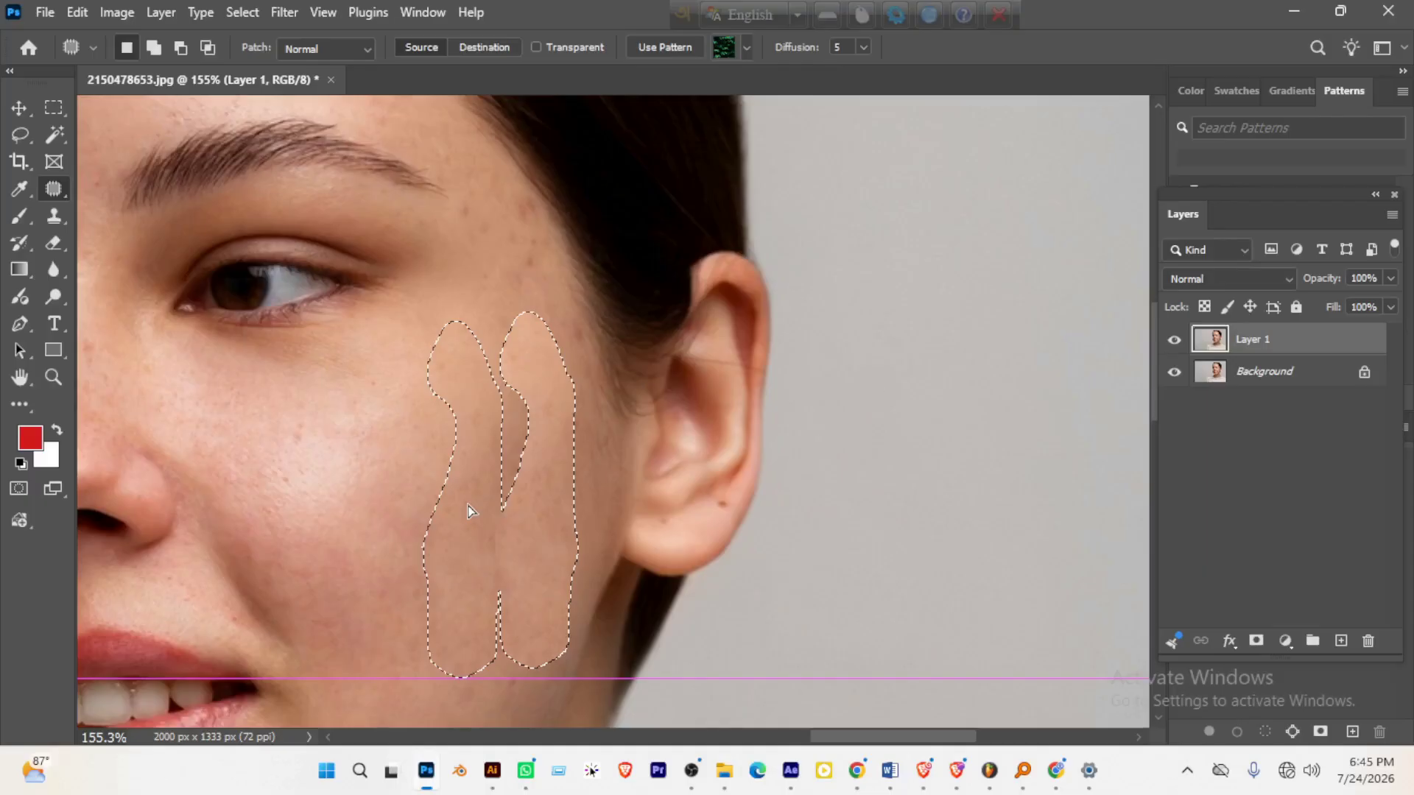
{"action": "left_click_drag", "start_coordinate": [469, 511], "coordinate": [471, 511]}
{"action": "key", "text": "ctrl+d"}
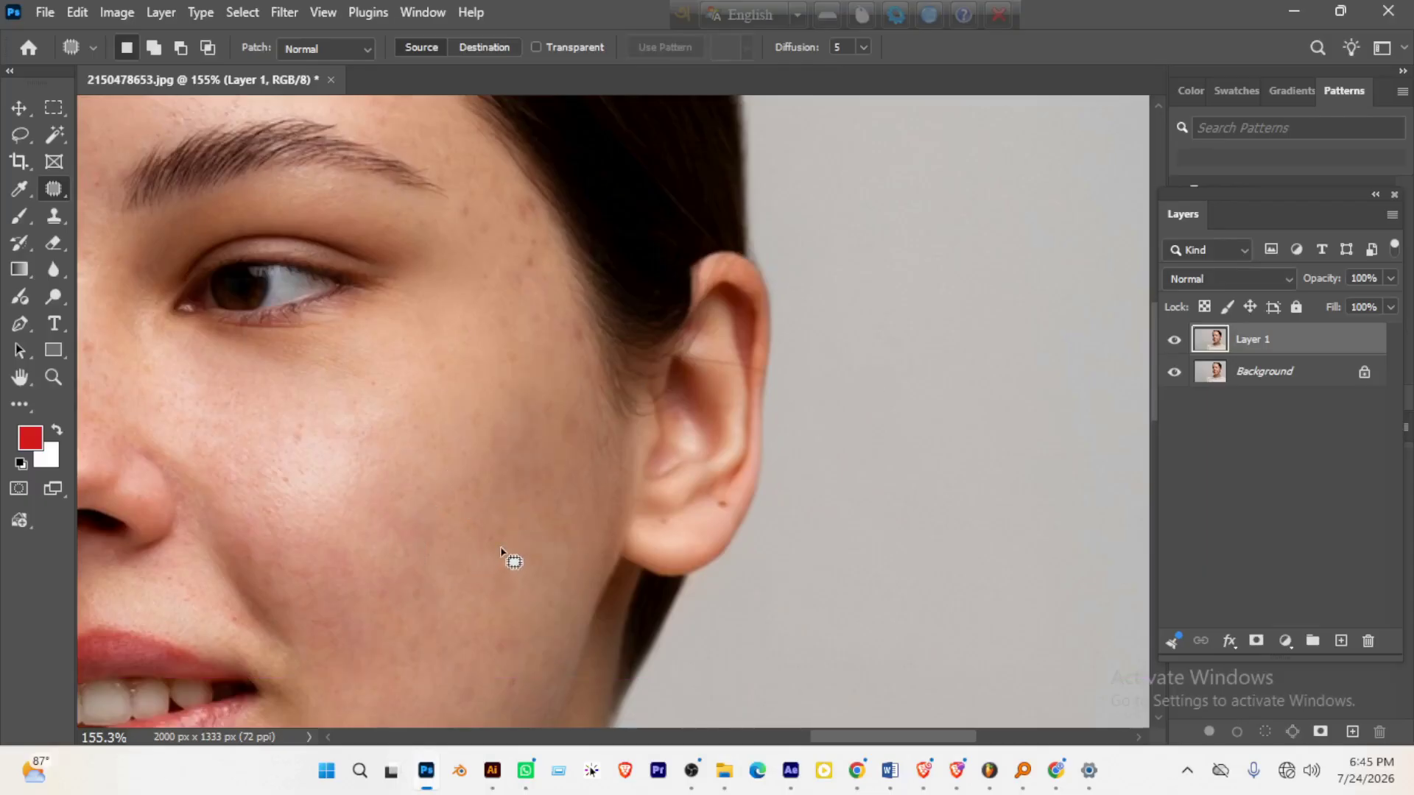
- Patch the red spots at the ear-side end of the jawline acne with clean skin and clear the selection
{"action": "left_click_drag", "start_coordinate": [505, 559], "coordinate": [597, 351]}
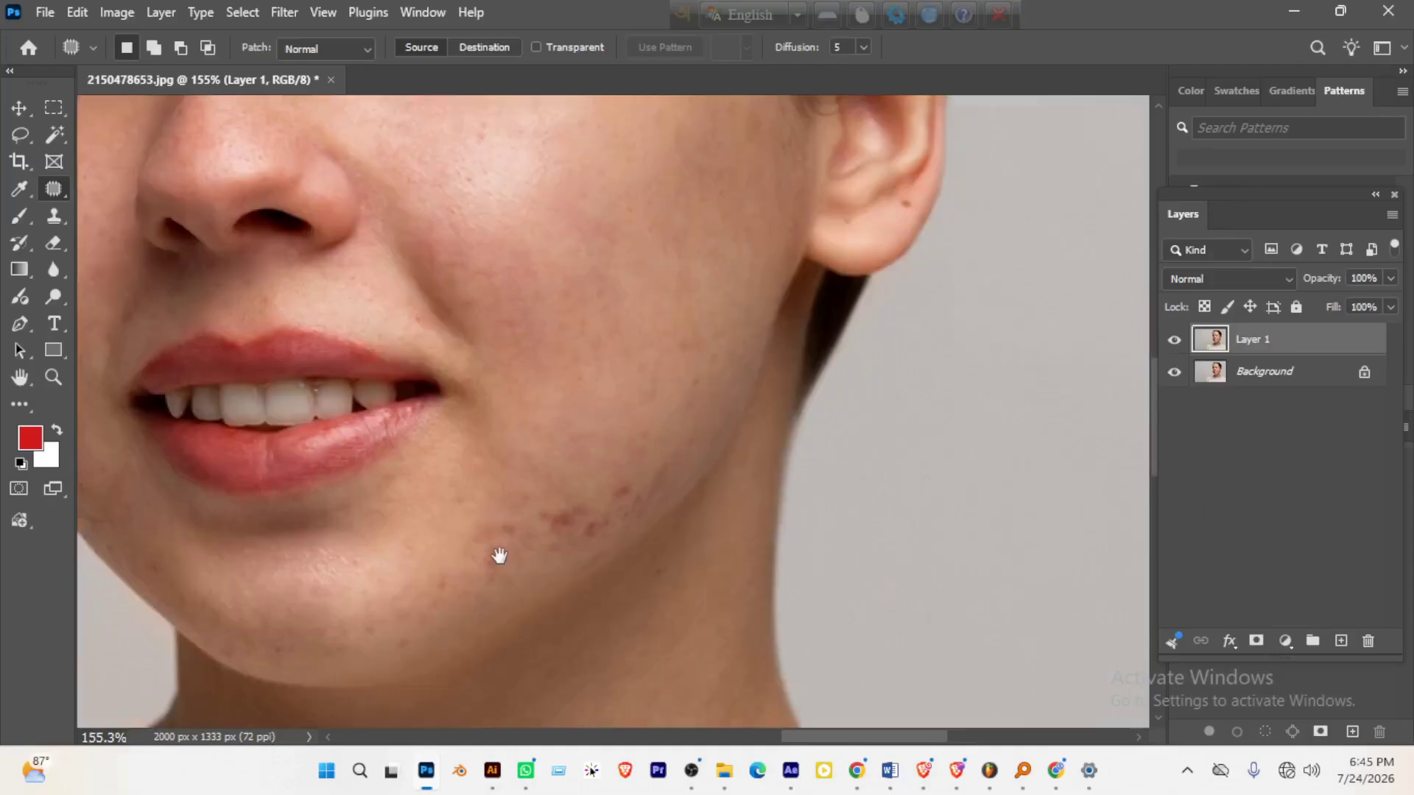
{"action": "scroll", "coordinate": [499, 556], "scroll_direction": "up", "scroll_amount": 1}
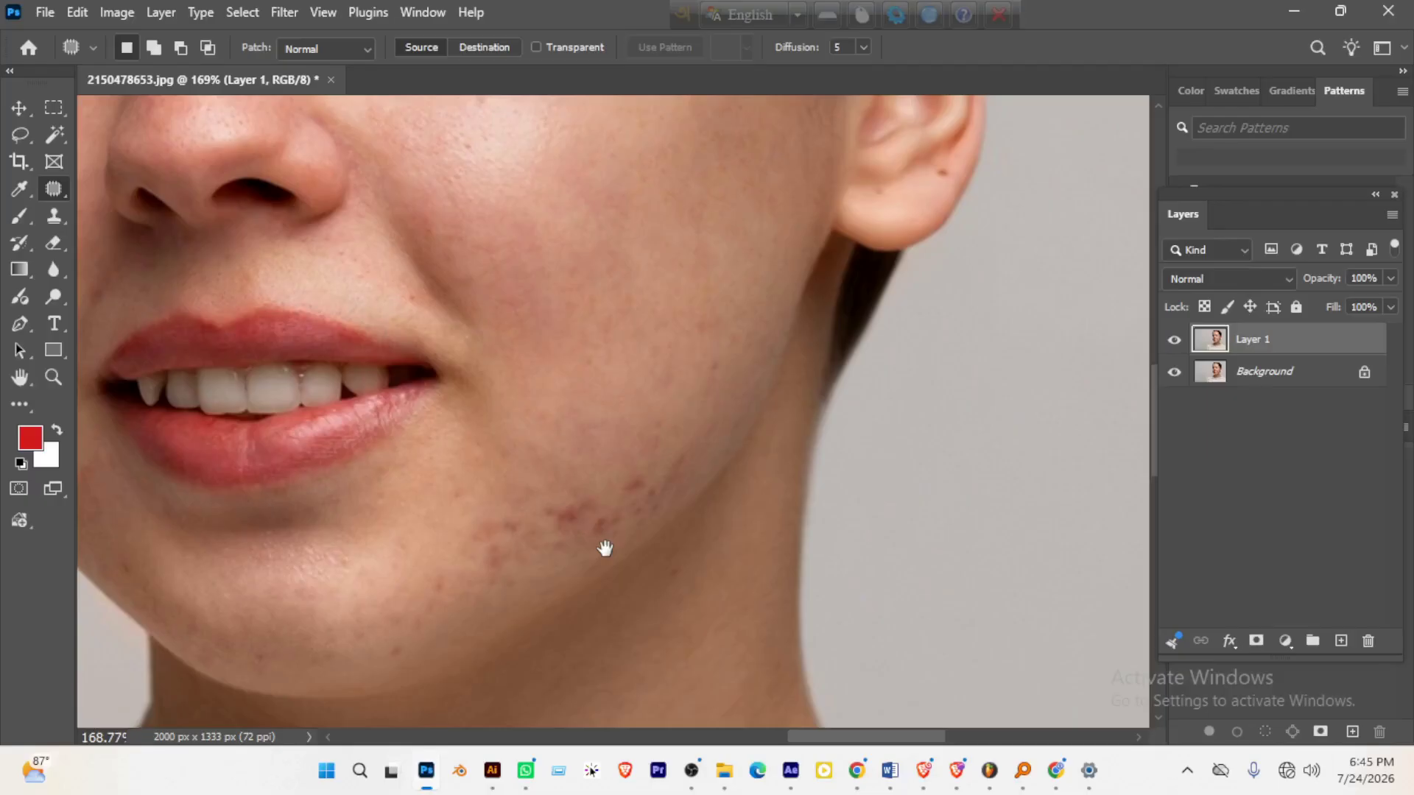
{"action": "scroll", "coordinate": [596, 545], "scroll_direction": "up", "scroll_amount": 10}
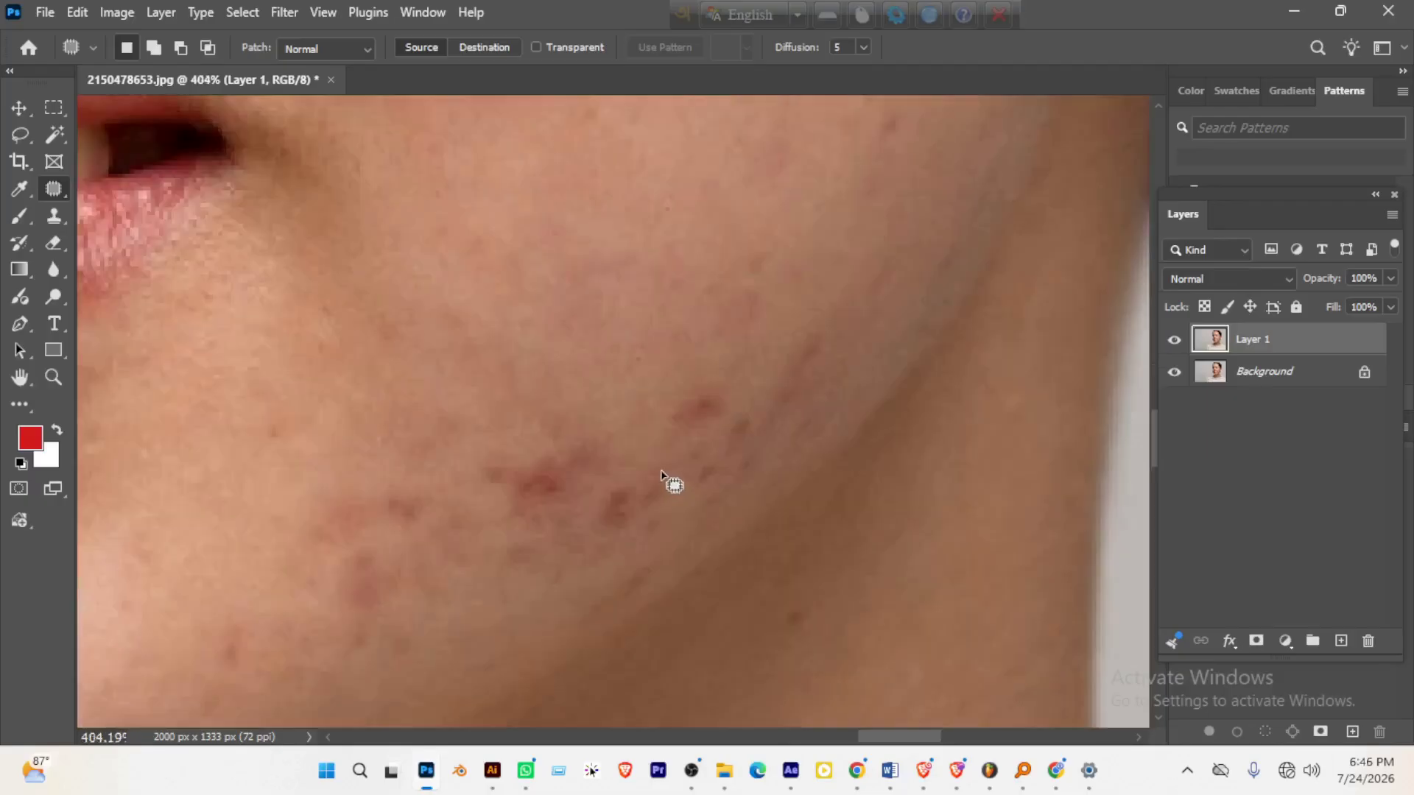
{"action": "left_click_drag", "start_coordinate": [661, 475], "coordinate": [751, 378]}
{"action": "left_click_drag", "start_coordinate": [719, 438], "coordinate": [812, 313]}
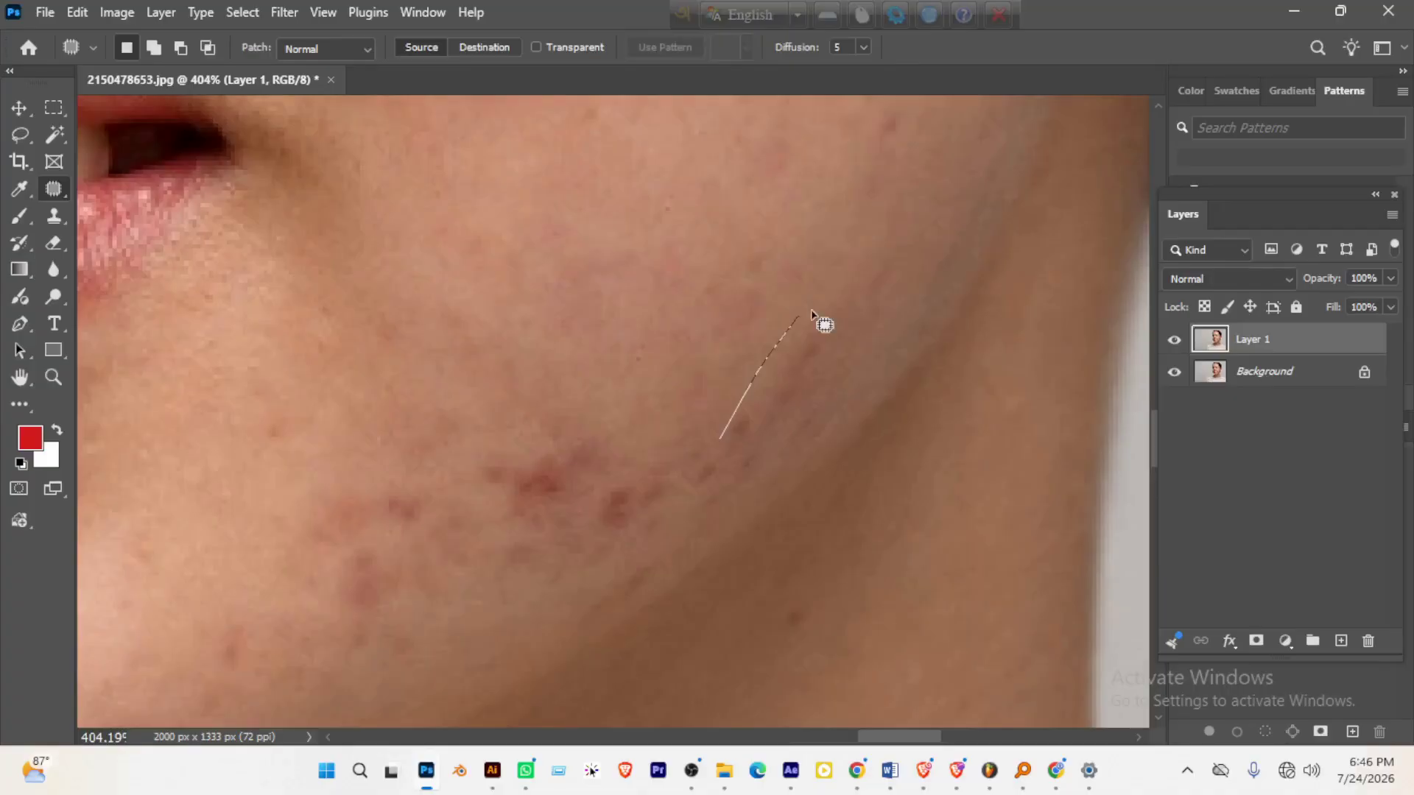
{"action": "left_click_drag", "start_coordinate": [812, 313], "coordinate": [823, 448]}
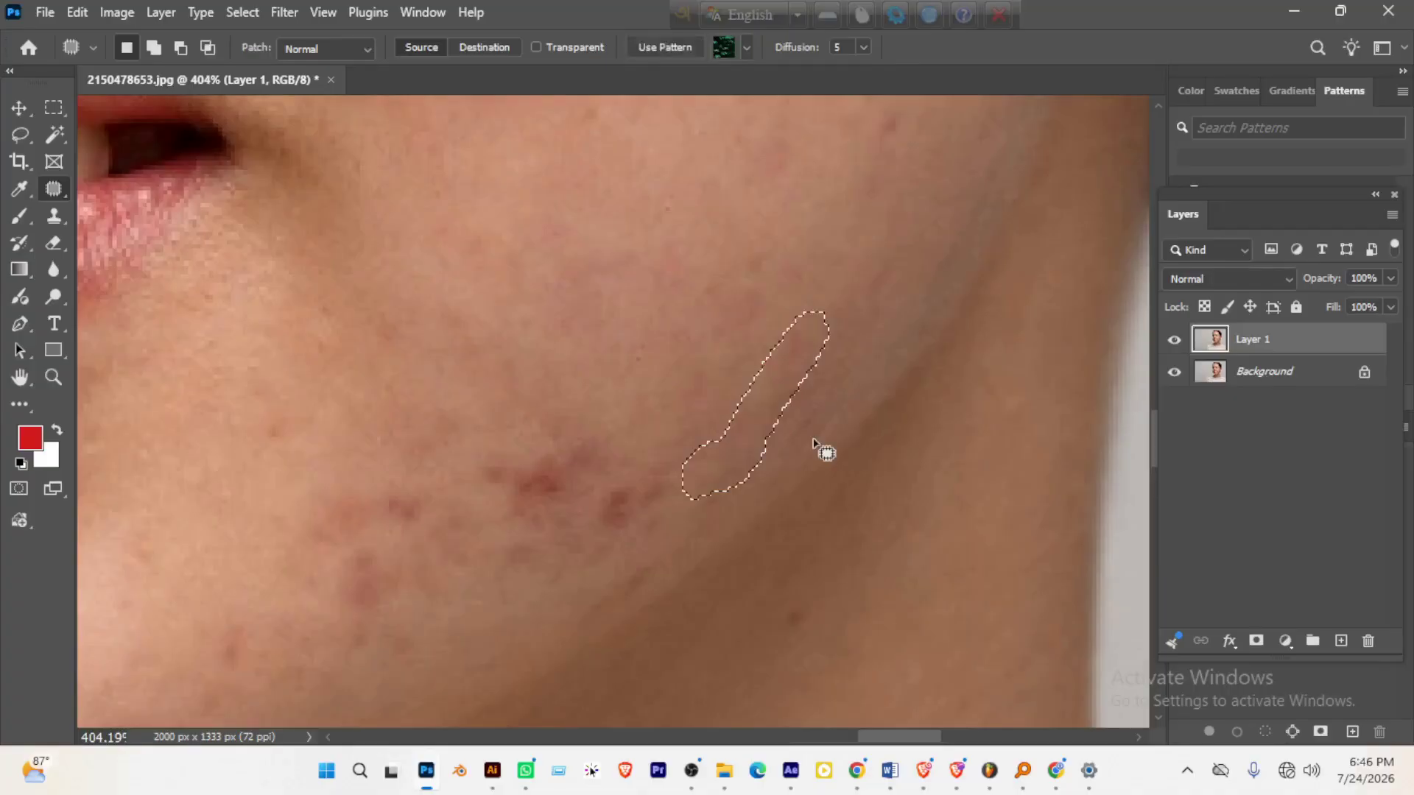
{"action": "key", "text": "ctrl+d"}
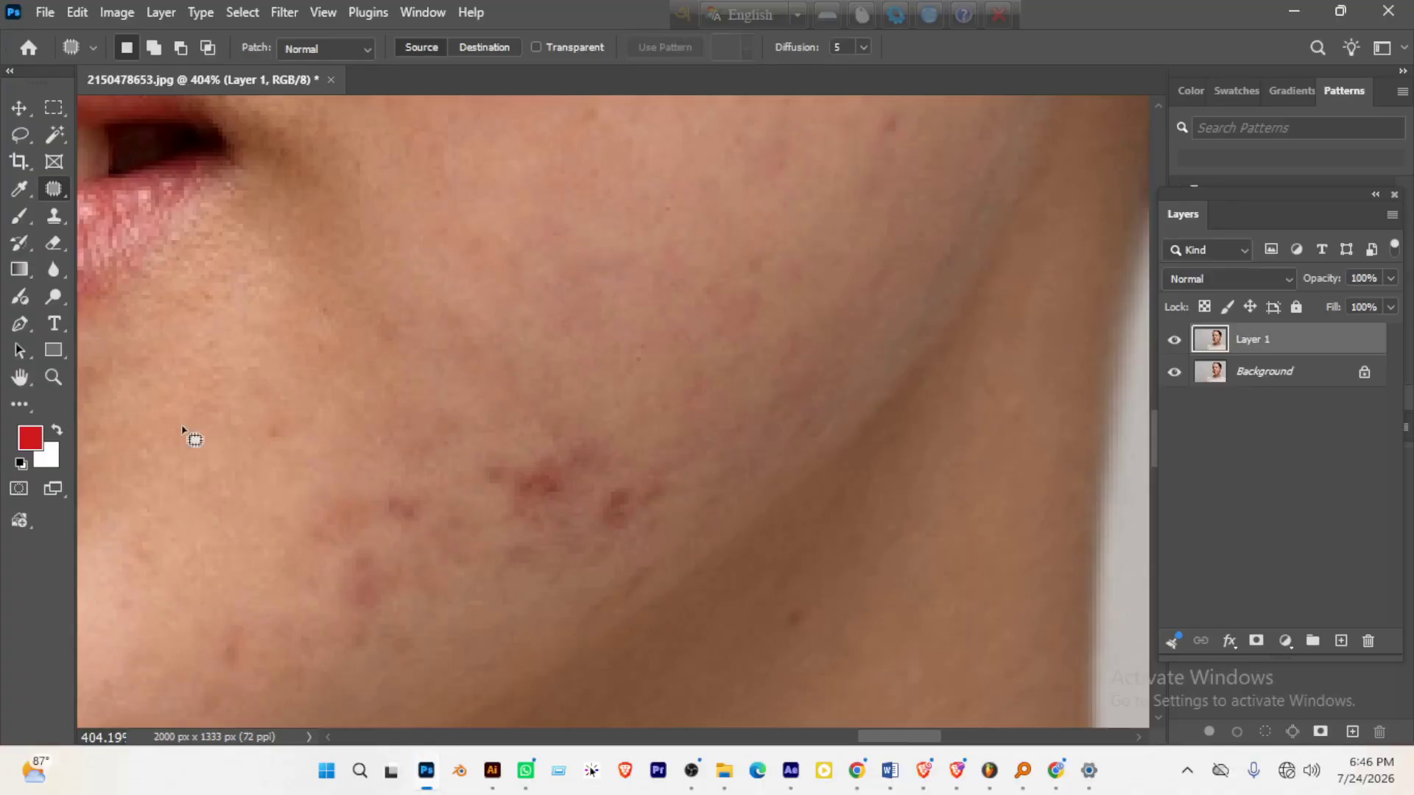
- Try to heal the red clusters in the middle of the jawline acne with the Spot Healing Brush
{"action": "right_click", "coordinate": [53, 188]}
{"action": "left_click", "coordinate": [144, 189]}
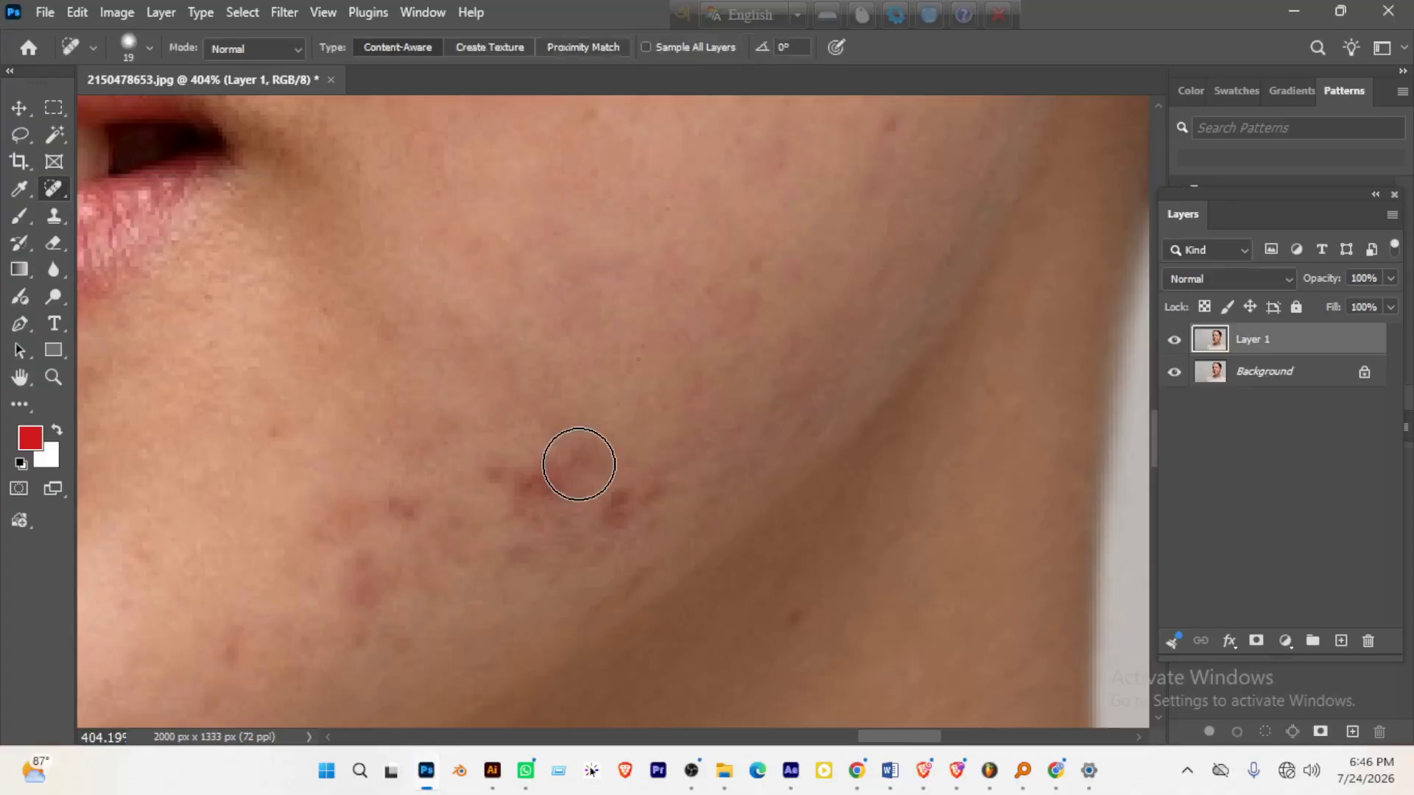
{"action": "left_click_drag", "start_coordinate": [578, 464], "coordinate": [559, 500]}
{"action": "left_click_drag", "start_coordinate": [668, 372], "coordinate": [668, 508]}
{"action": "left_click_drag", "start_coordinate": [719, 457], "coordinate": [536, 678]}
{"action": "left_click_drag", "start_coordinate": [571, 563], "coordinate": [478, 666]}
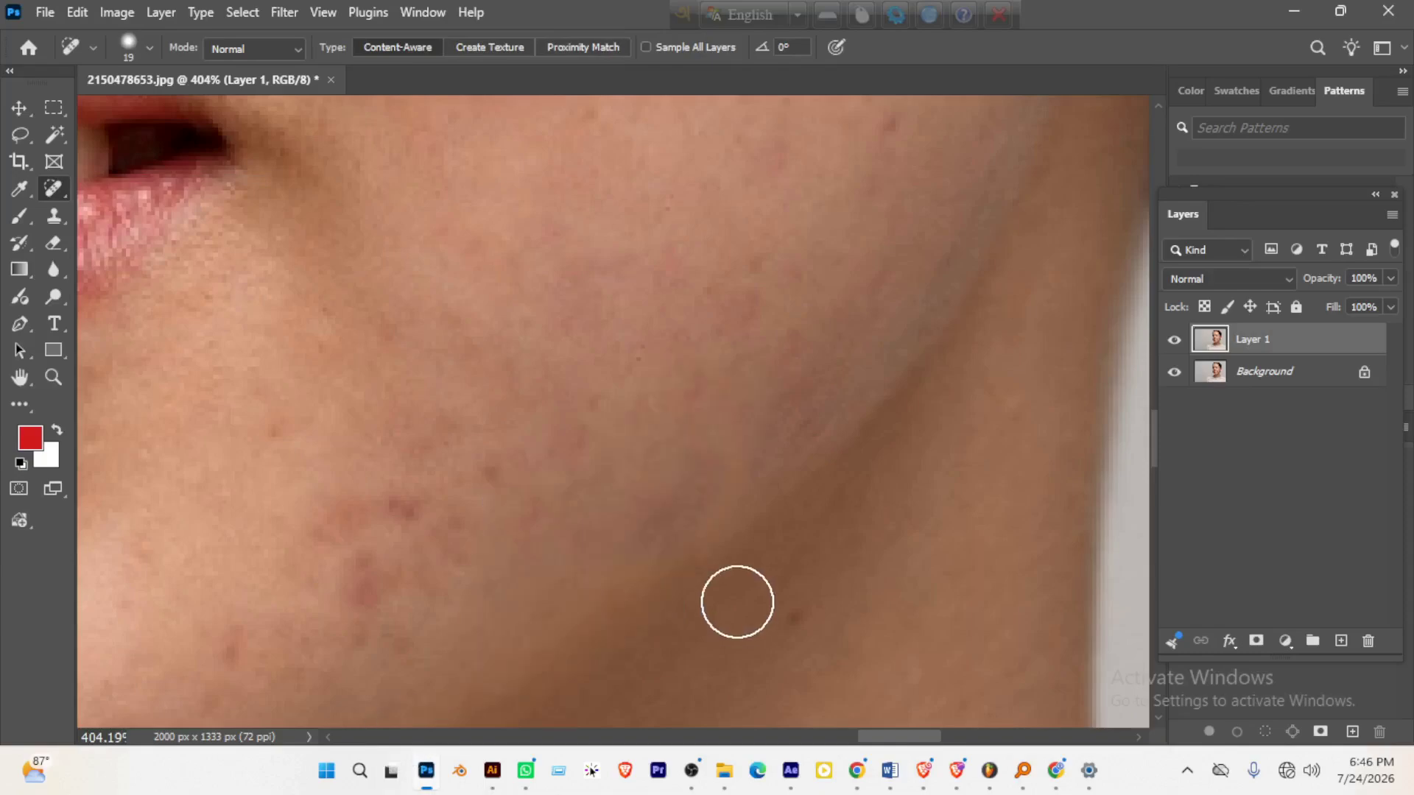
- Undo all Spot Healing Brush strokes made on the jawline acne
{"action": "key", "text": "ctrl+z"}
{"action": "key", "text": "ctrl+z"}
{"action": "key", "text": "ctrl+z"}
{"action": "key", "text": "ctrl+z"}
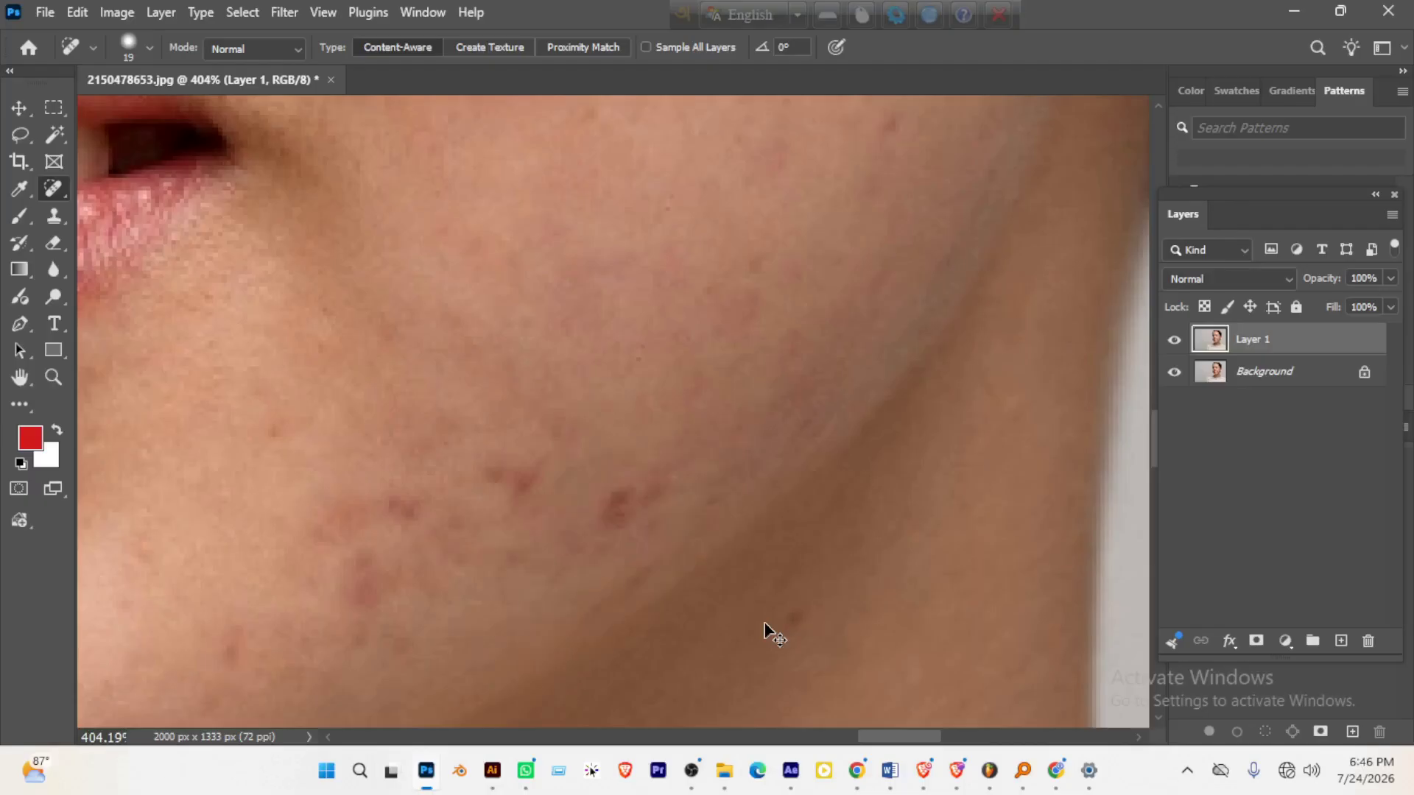
{"action": "key", "text": "ctrl+z"}
{"action": "key", "text": "ctrl+z"}
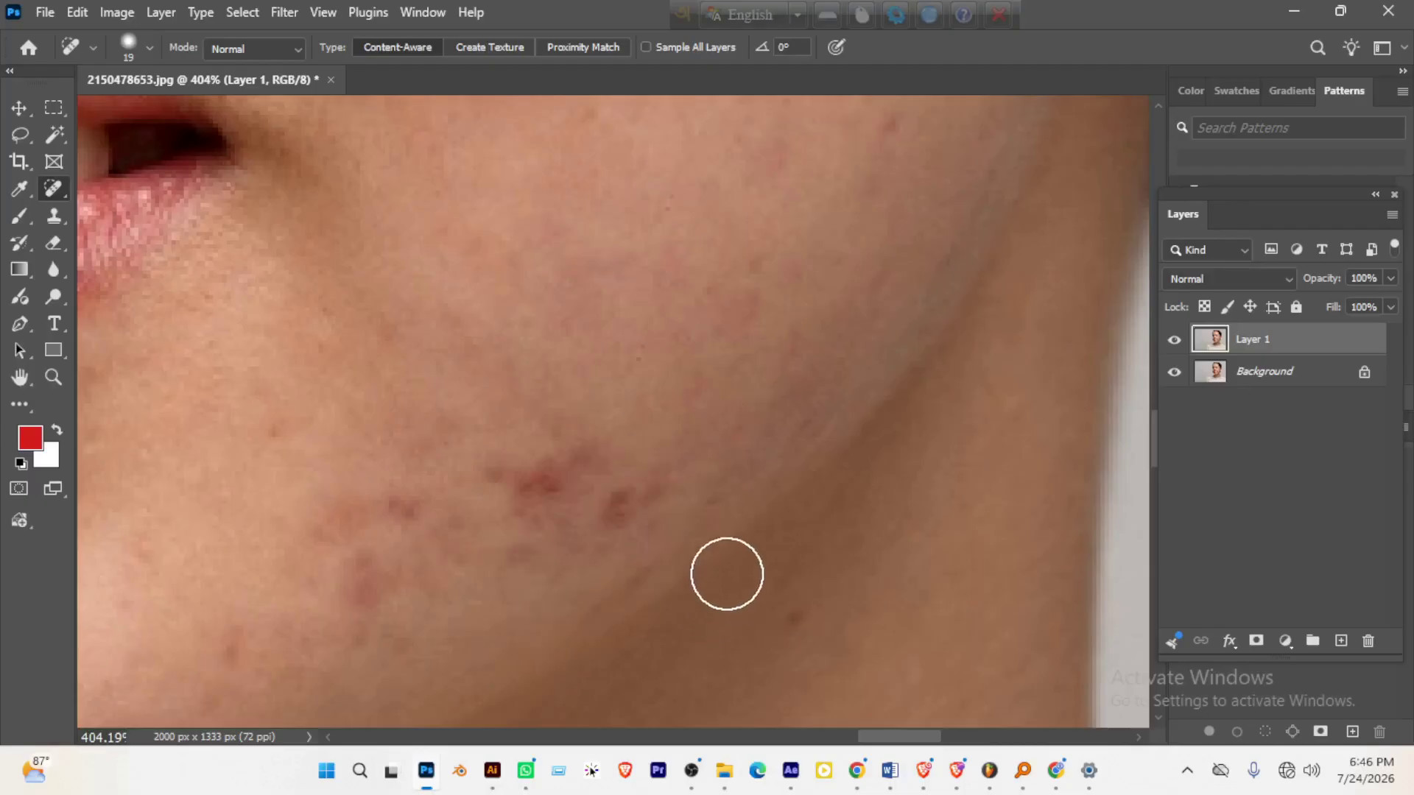
- Patch the dark red clusters in the middle of the jawline acne with clean nearby skin using the Patch tool
{"action": "left_click_drag", "start_coordinate": [726, 575], "coordinate": [842, 420]}
{"action": "right_click", "coordinate": [50, 190]}
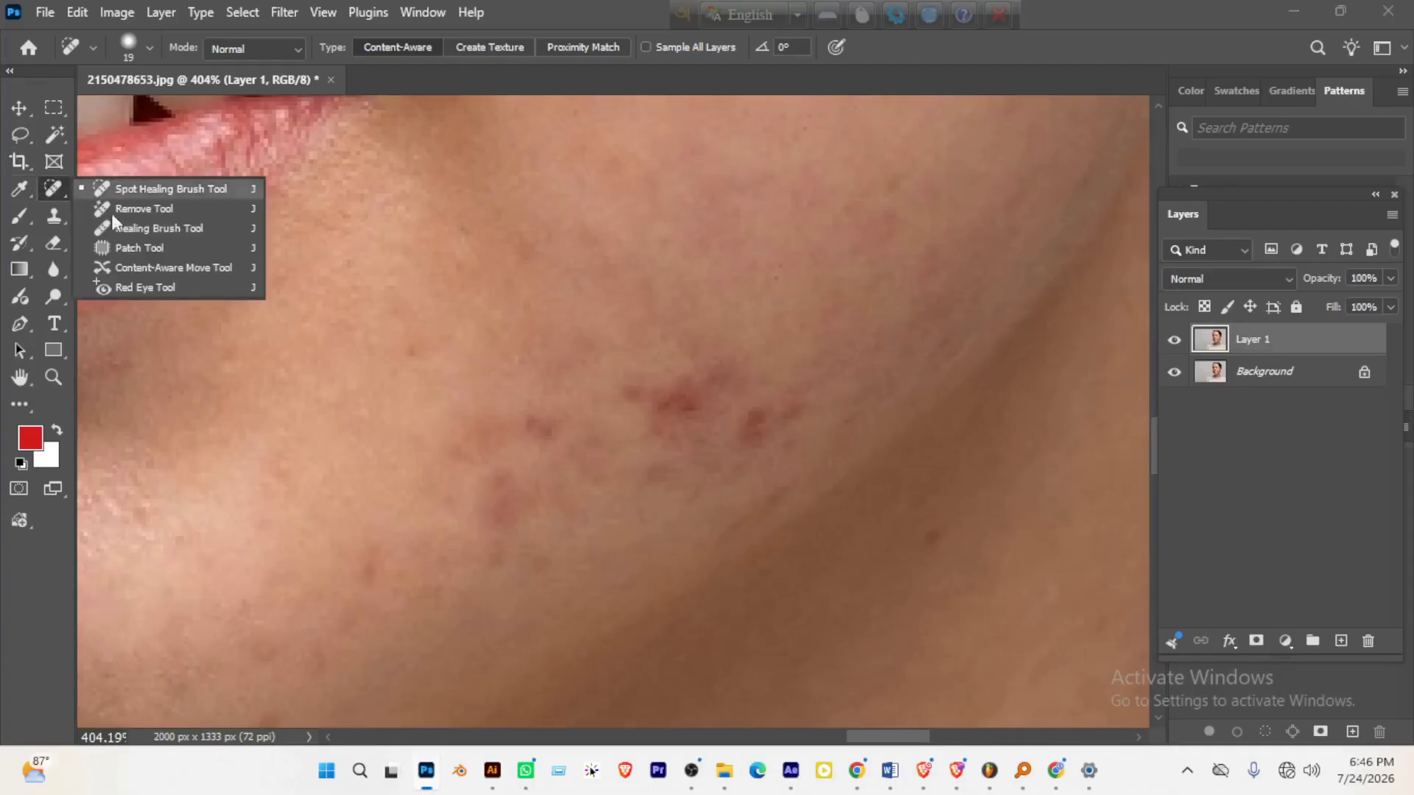
{"action": "left_click", "coordinate": [134, 245]}
{"action": "mouse_move", "coordinate": [733, 471]}
{"action": "left_mouse_down"}
{"action": "mouse_move", "coordinate": [766, 403]}
{"action": "mouse_move", "coordinate": [816, 459]}
{"action": "mouse_move", "coordinate": [738, 521]}
{"action": "mouse_move", "coordinate": [729, 470]}
{"action": "mouse_move", "coordinate": [850, 347]}
{"action": "left_mouse_up"}
{"action": "key", "text": "ctrl+d"}
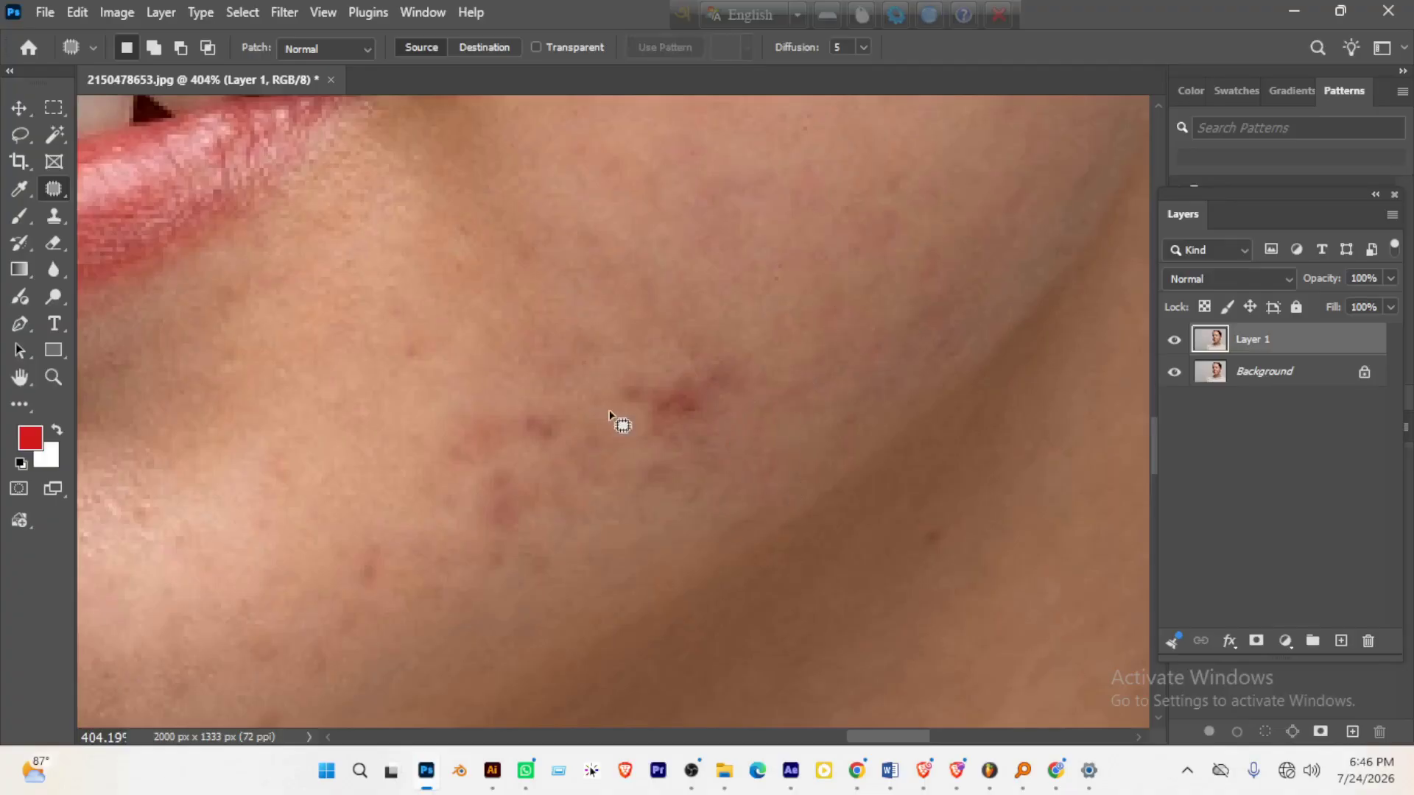
{"action": "mouse_move", "coordinate": [609, 412]}
{"action": "left_mouse_down"}
{"action": "mouse_move", "coordinate": [672, 514]}
{"action": "mouse_move", "coordinate": [635, 428]}
{"action": "mouse_move", "coordinate": [795, 325]}
{"action": "mouse_move", "coordinate": [794, 407]}
{"action": "left_mouse_up"}
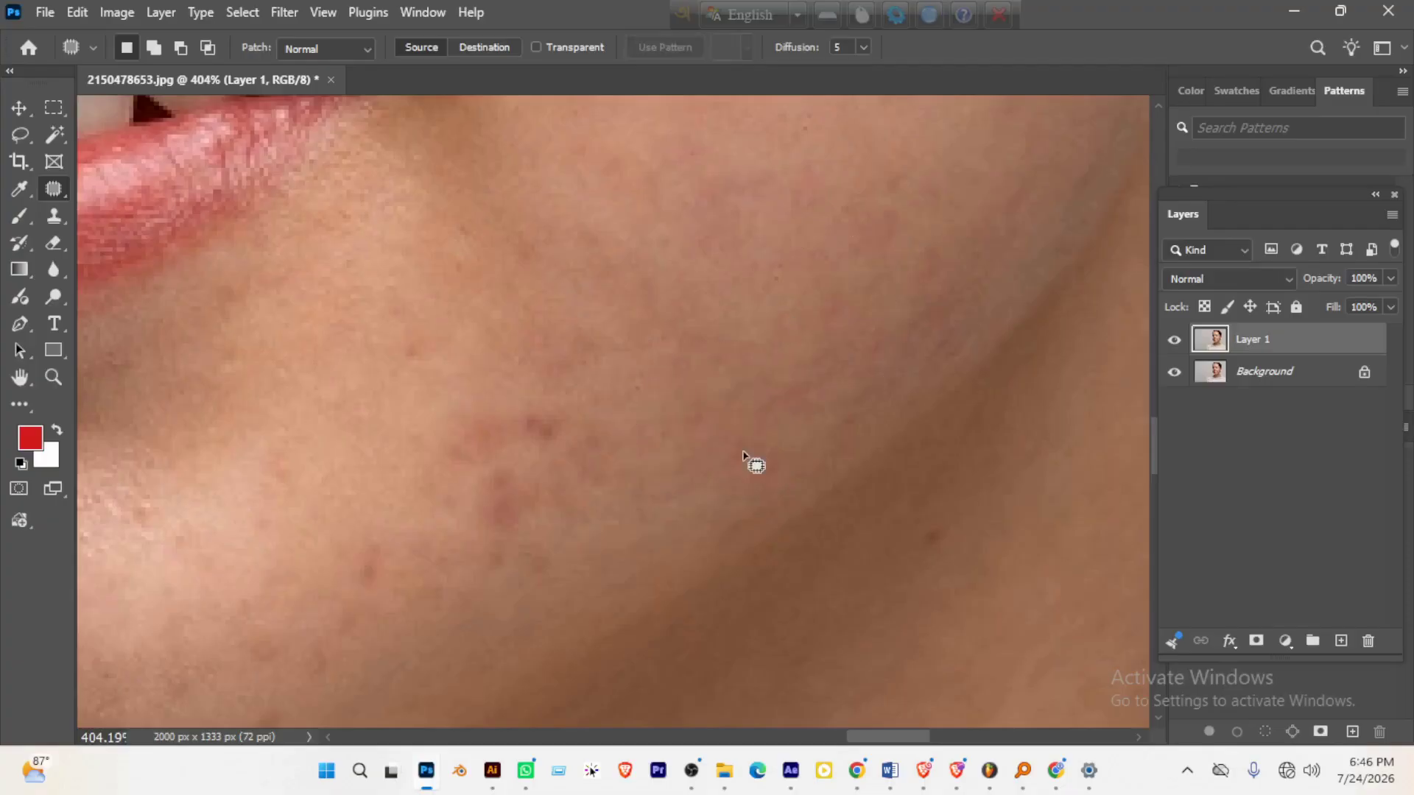
{"action": "left_click_drag", "start_coordinate": [743, 455], "coordinate": [827, 404]}
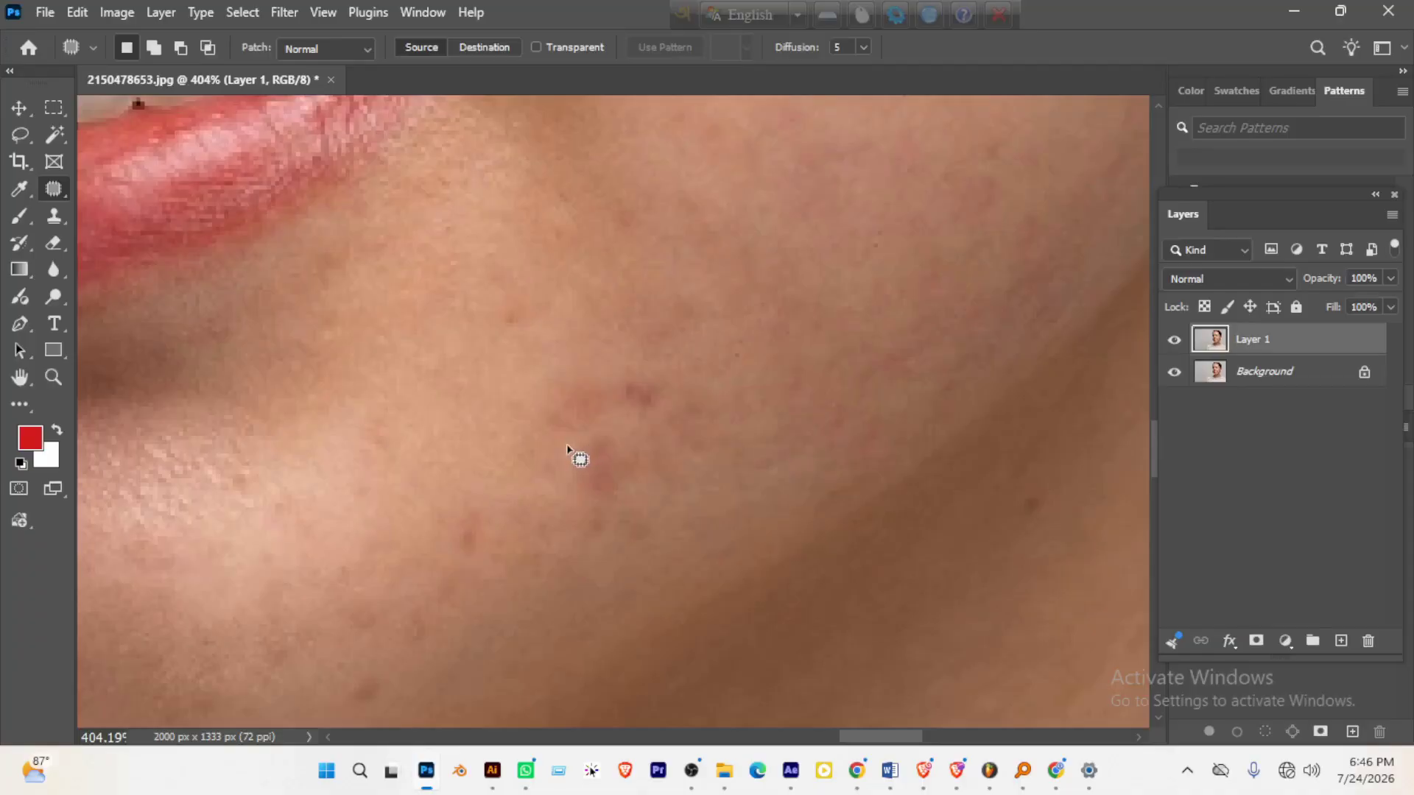
- Patch the remaining red cluster at the chin side of the jawline acne with clean cheek skin and deselect
{"action": "mouse_move", "coordinate": [567, 446]}
{"action": "left_mouse_down"}
{"action": "mouse_move", "coordinate": [712, 392]}
{"action": "mouse_move", "coordinate": [672, 505]}
{"action": "mouse_move", "coordinate": [562, 466]}
{"action": "left_mouse_up"}
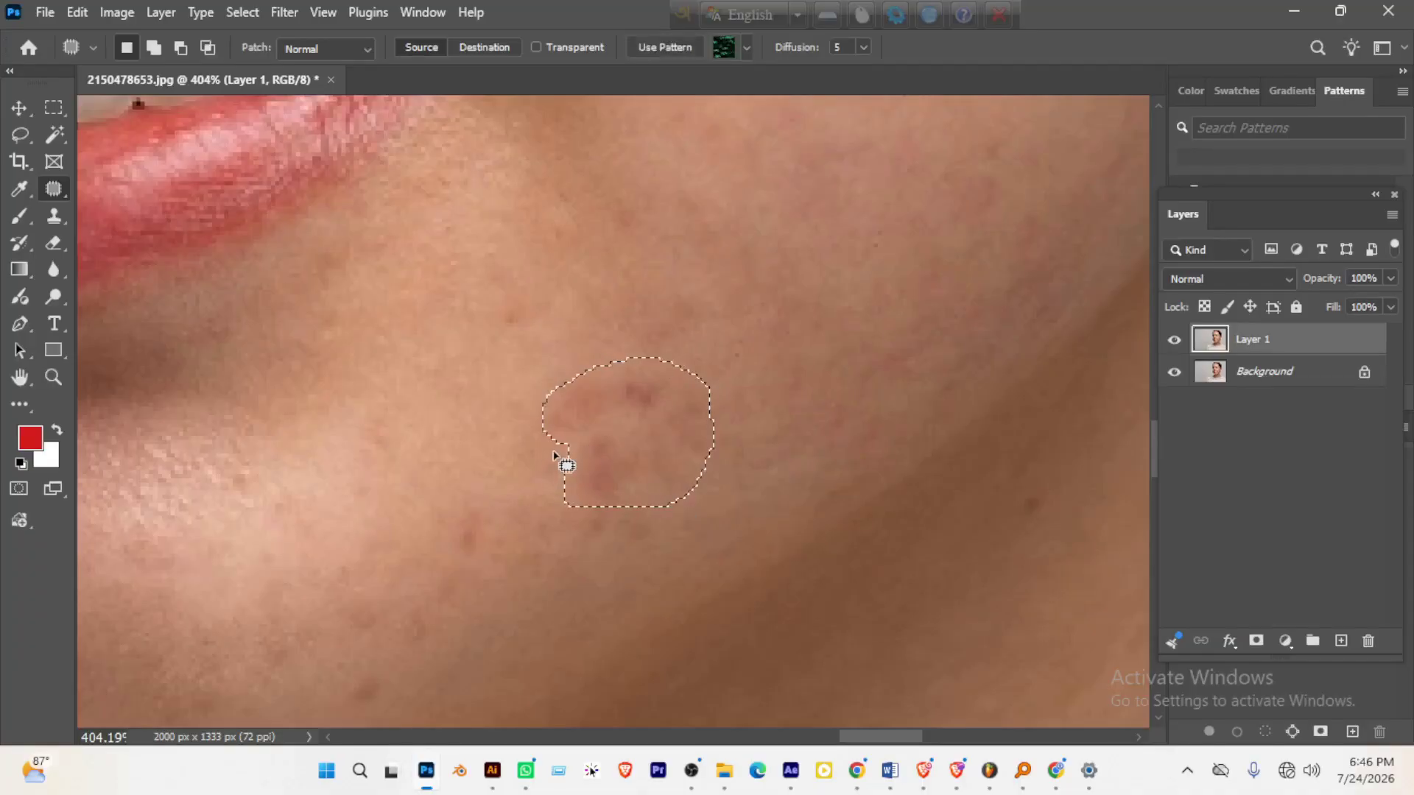
{"action": "scroll", "coordinate": [554, 455], "scroll_direction": "up", "scroll_amount": 1}
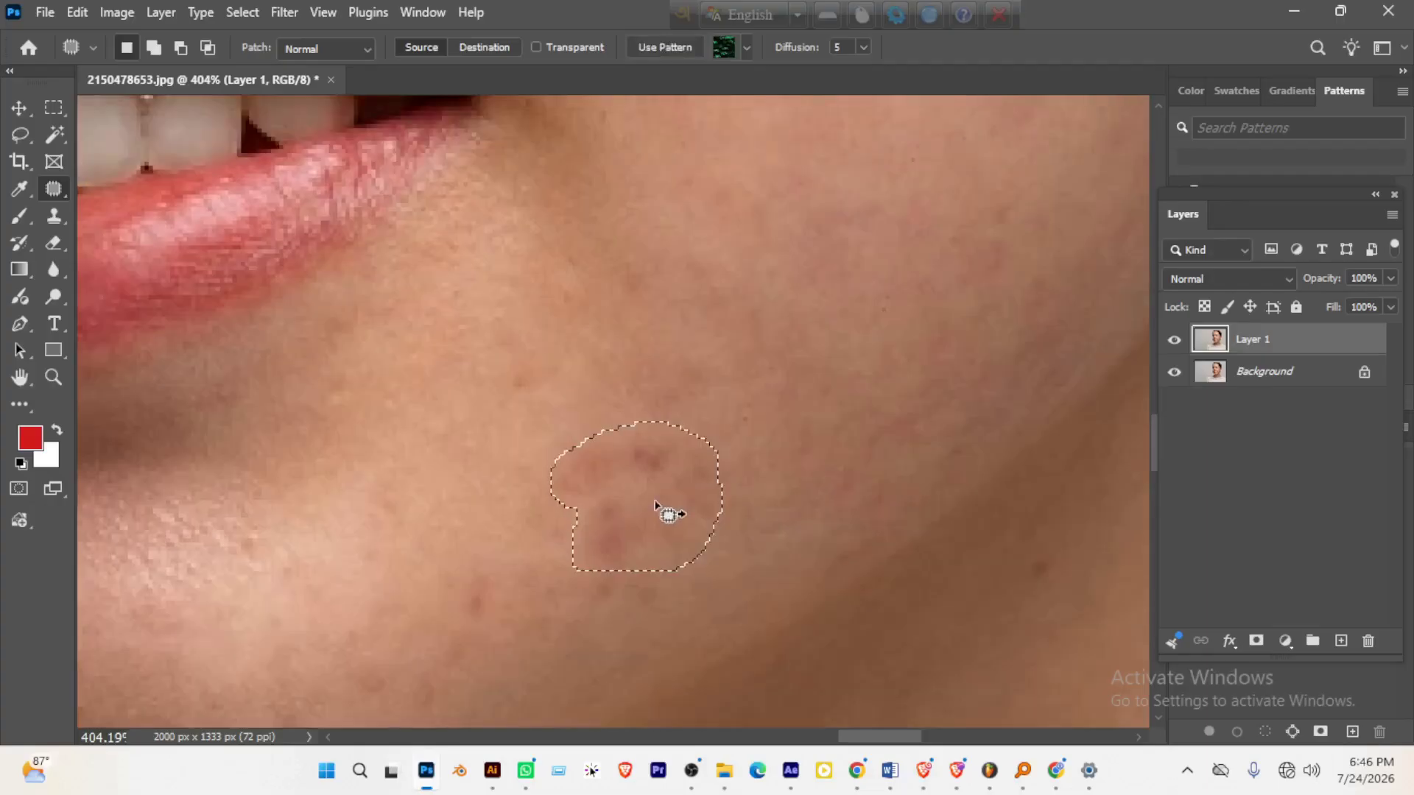
{"action": "left_click_drag", "start_coordinate": [655, 506], "coordinate": [1038, 383]}
{"action": "key", "text": "ctrl+d"}
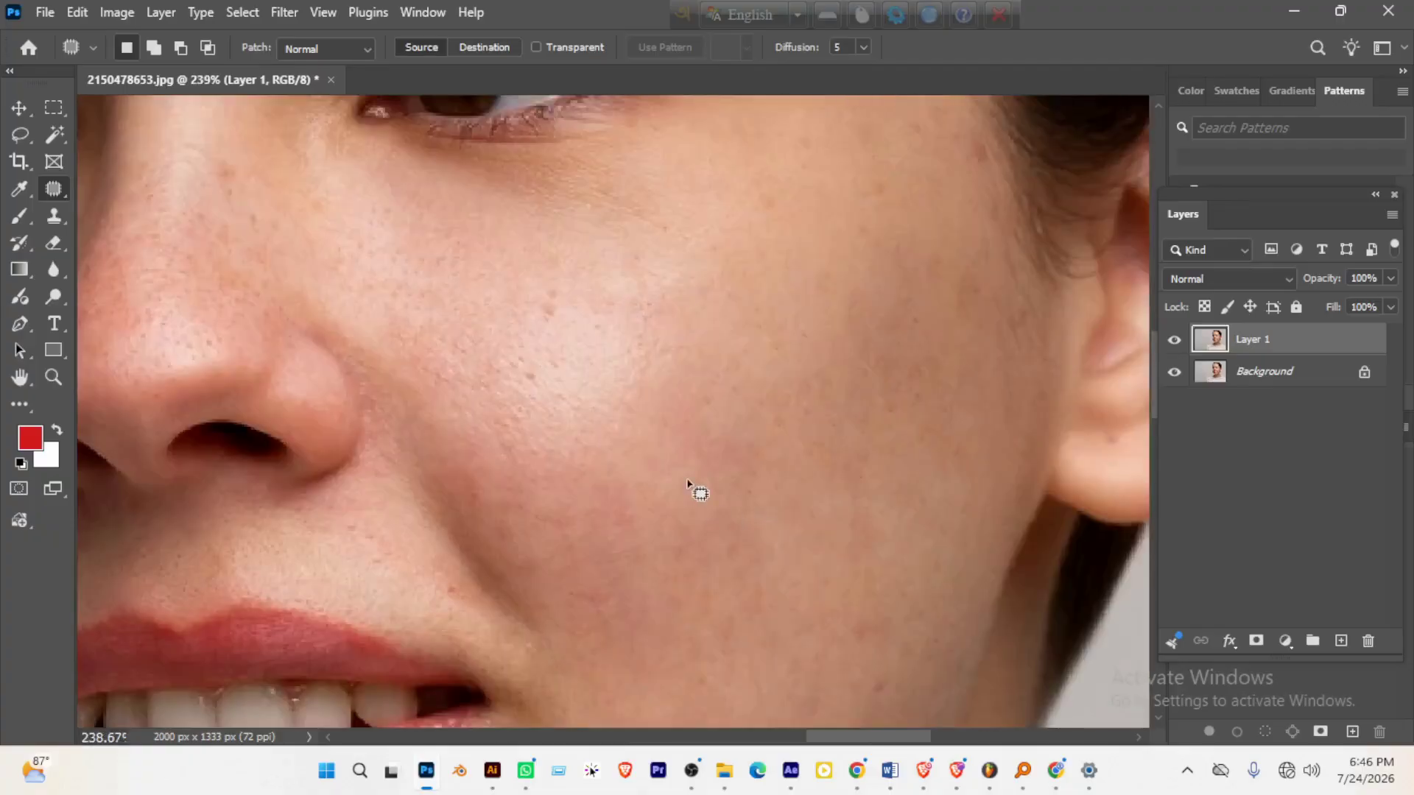
- Patch the reddish area in the middle of the cheek with smoother skin and clear the selection
{"action": "mouse_move", "coordinate": [687, 483]}
{"action": "left_mouse_down"}
{"action": "mouse_move", "coordinate": [789, 581]}
{"action": "mouse_move", "coordinate": [734, 586]}
{"action": "mouse_move", "coordinate": [706, 557]}
{"action": "mouse_move", "coordinate": [736, 347]}
{"action": "left_mouse_up"}
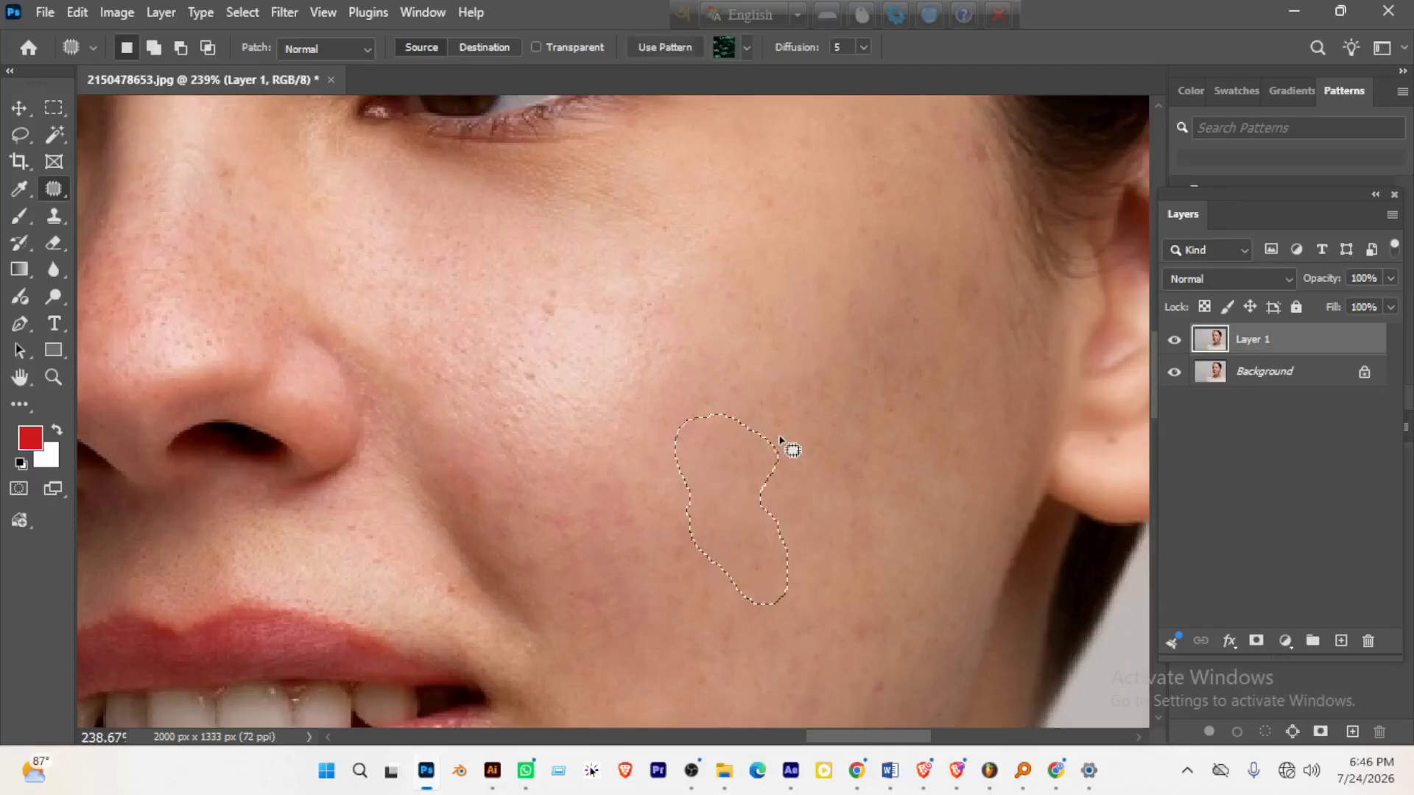
{"action": "key", "text": "ctrl+d"}
{"action": "left_click_drag", "start_coordinate": [820, 482], "coordinate": [776, 461]}
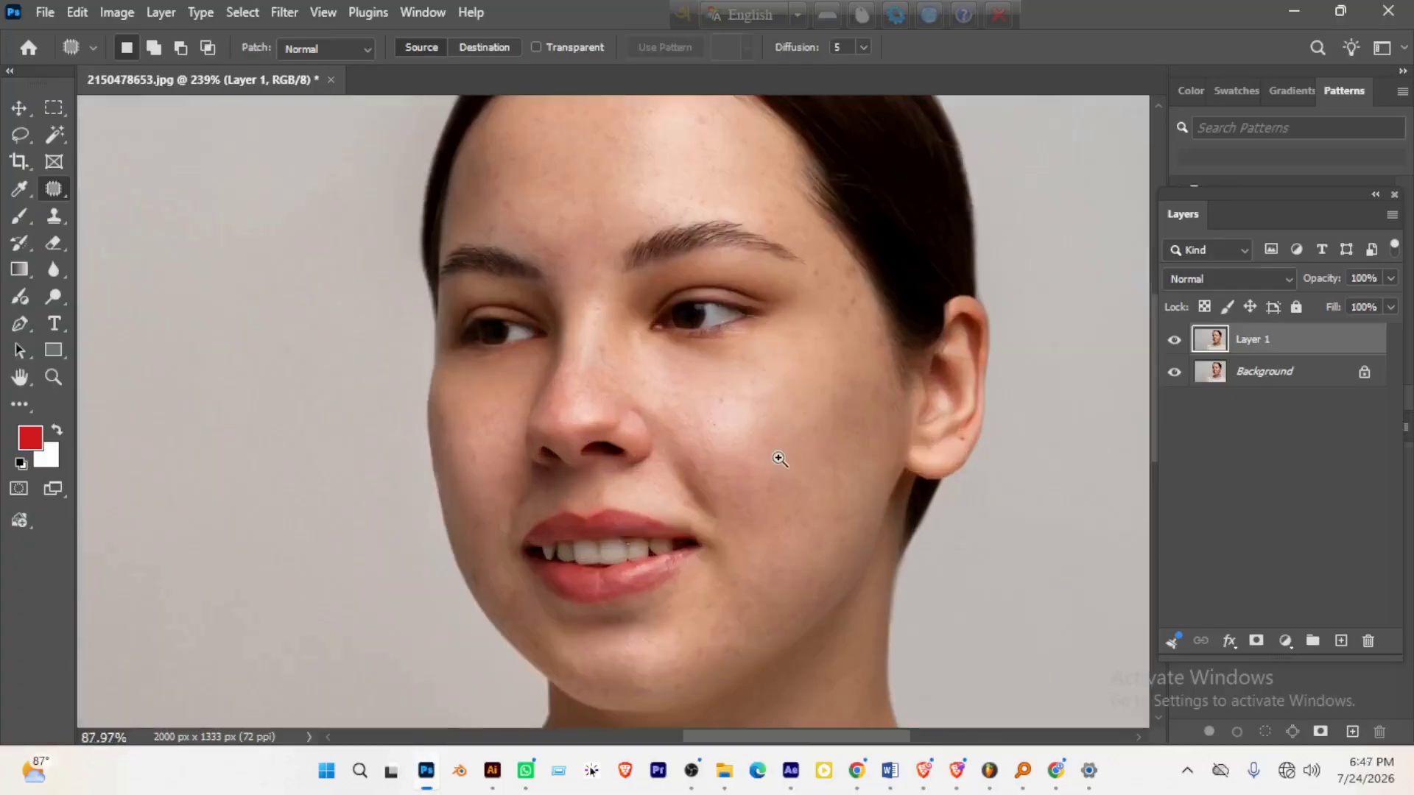
- Patch the brown spots on the temple between the eyebrow tail and the hairline with clean skin and deselect
{"action": "scroll", "coordinate": [861, 376], "scroll_direction": "up", "scroll_amount": 1}
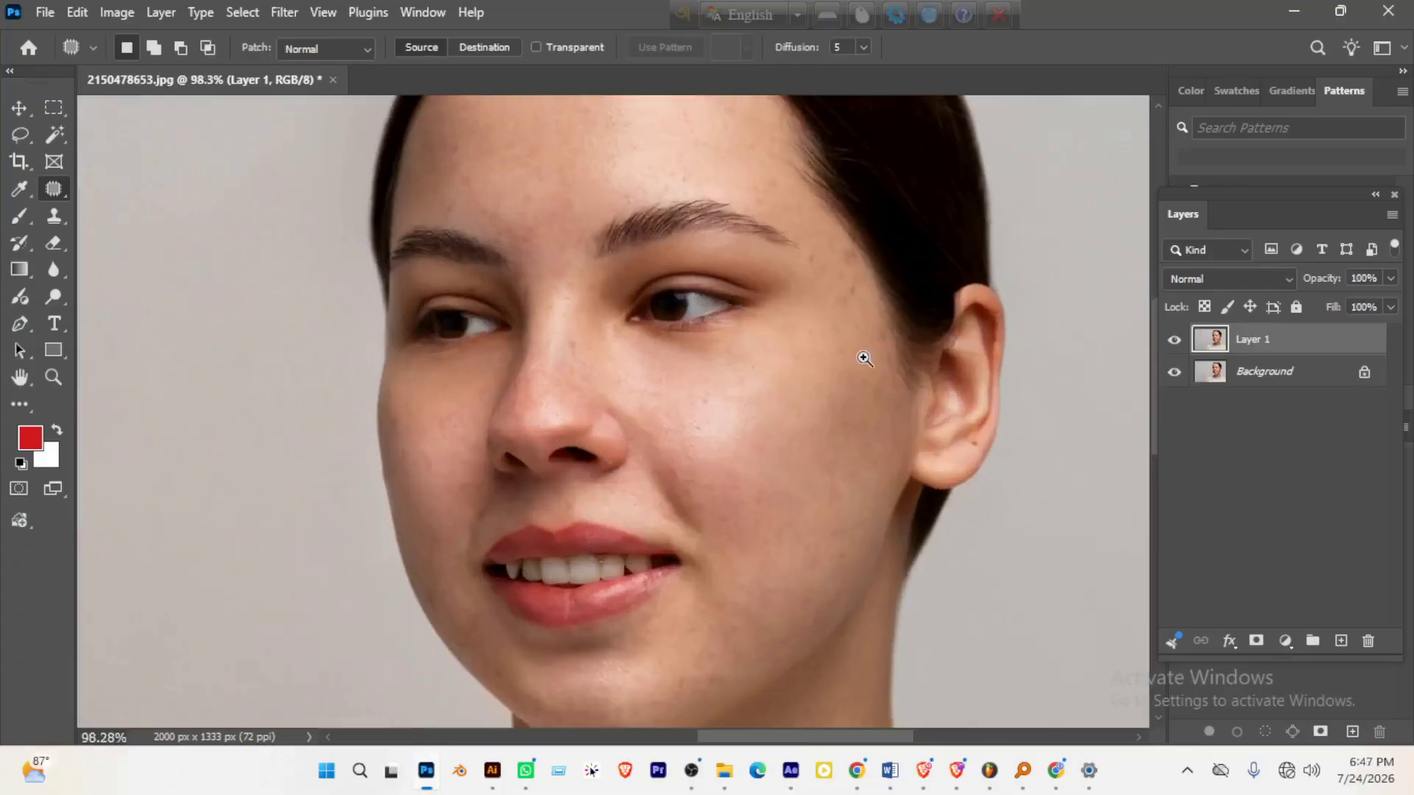
{"action": "scroll", "coordinate": [868, 231], "scroll_direction": "up", "scroll_amount": 4}
{"action": "mouse_move", "coordinate": [824, 356]}
{"action": "left_mouse_down"}
{"action": "mouse_move", "coordinate": [859, 413]}
{"action": "mouse_move", "coordinate": [836, 393]}
{"action": "left_mouse_up"}
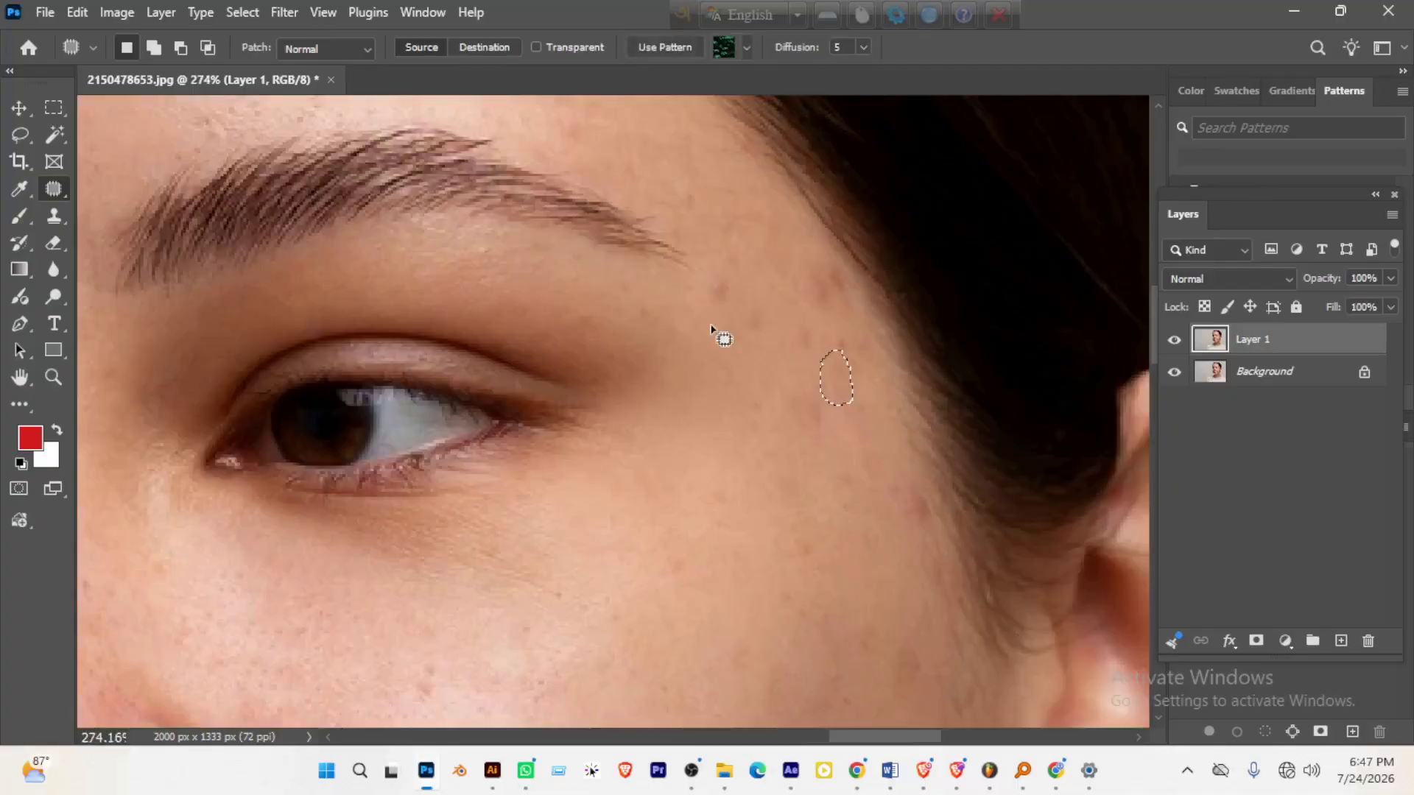
{"action": "mouse_move", "coordinate": [711, 326]}
{"action": "left_mouse_down"}
{"action": "mouse_move", "coordinate": [732, 325]}
{"action": "mouse_move", "coordinate": [774, 406]}
{"action": "left_mouse_up"}
{"action": "mouse_move", "coordinate": [909, 474]}
{"action": "left_mouse_down"}
{"action": "mouse_move", "coordinate": [914, 538]}
{"action": "mouse_move", "coordinate": [910, 477]}
{"action": "mouse_move", "coordinate": [803, 467]}
{"action": "mouse_move", "coordinate": [921, 371]}
{"action": "mouse_move", "coordinate": [884, 341]}
{"action": "left_mouse_up"}
{"action": "key", "text": "ctrl+d"}
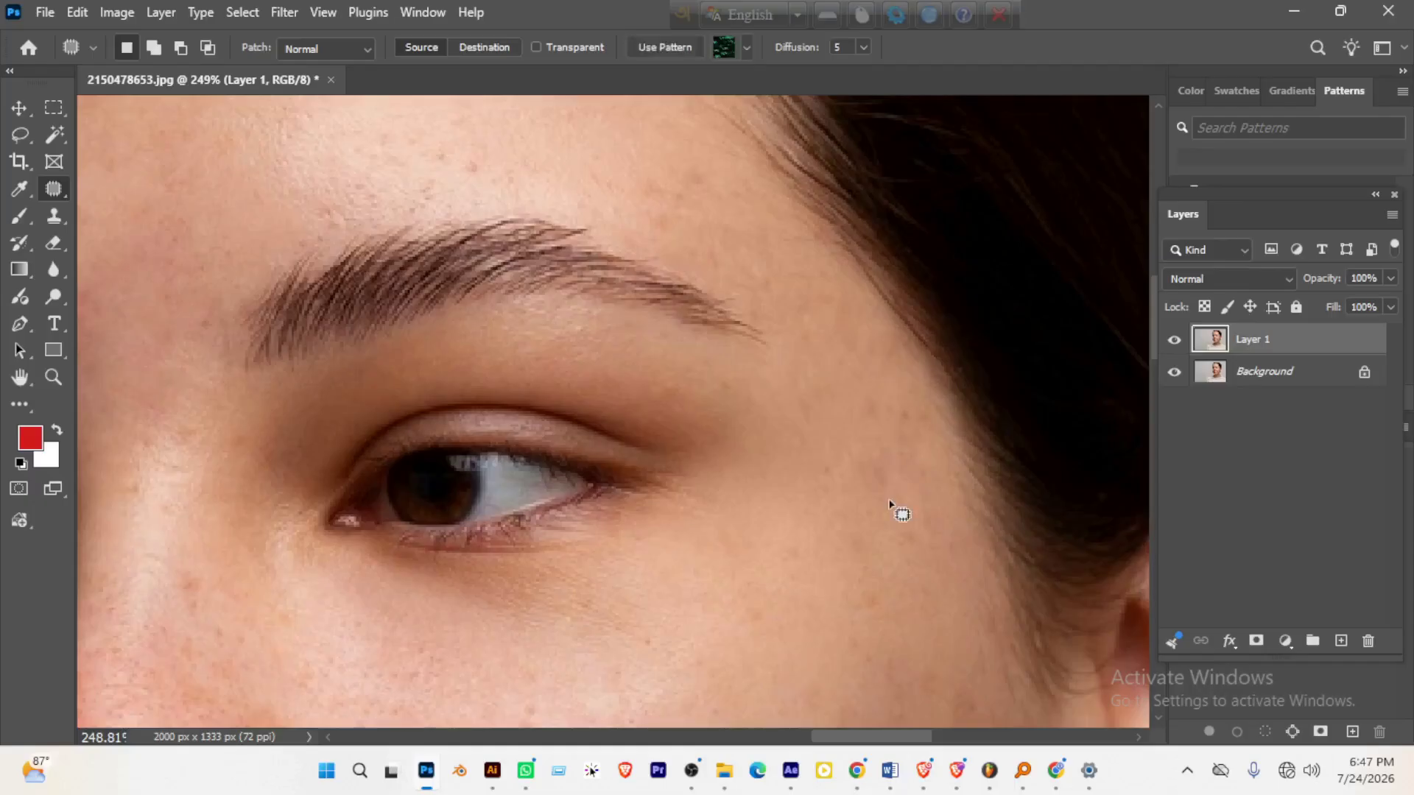
{"action": "key", "text": "ctrl+d"}
- Patch the small blemish on the bright part of the forehead with clean skin and deselect
{"action": "left_click_drag", "start_coordinate": [889, 508], "coordinate": [734, 550]}
{"action": "scroll", "coordinate": [691, 430], "scroll_direction": "up", "scroll_amount": 2}
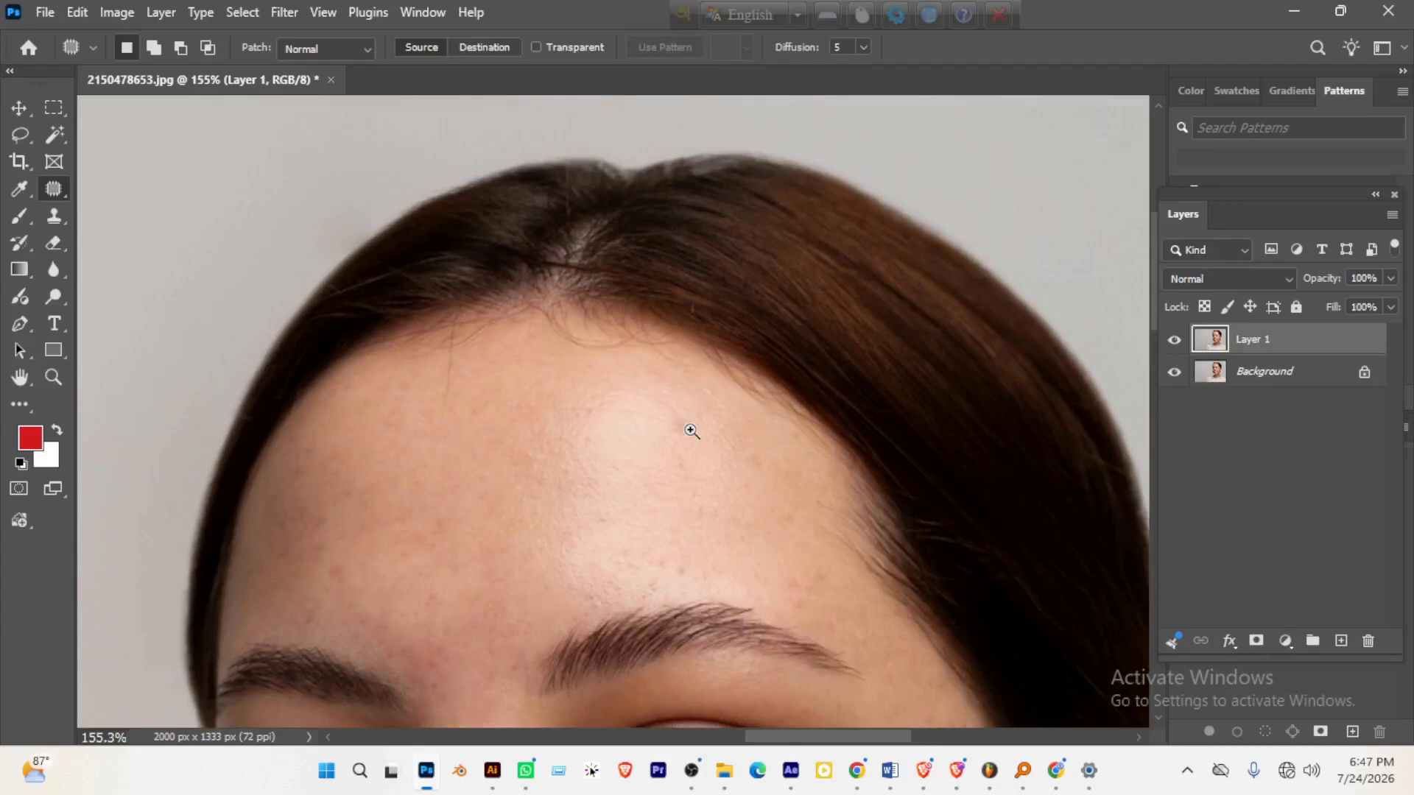
{"action": "left_click_drag", "start_coordinate": [690, 431], "coordinate": [698, 432]}
{"action": "mouse_move", "coordinate": [694, 440]}
{"action": "left_mouse_down"}
{"action": "mouse_move", "coordinate": [580, 500]}
{"action": "mouse_move", "coordinate": [659, 370]}
{"action": "left_mouse_up"}
{"action": "key", "text": "ctrl+d"}
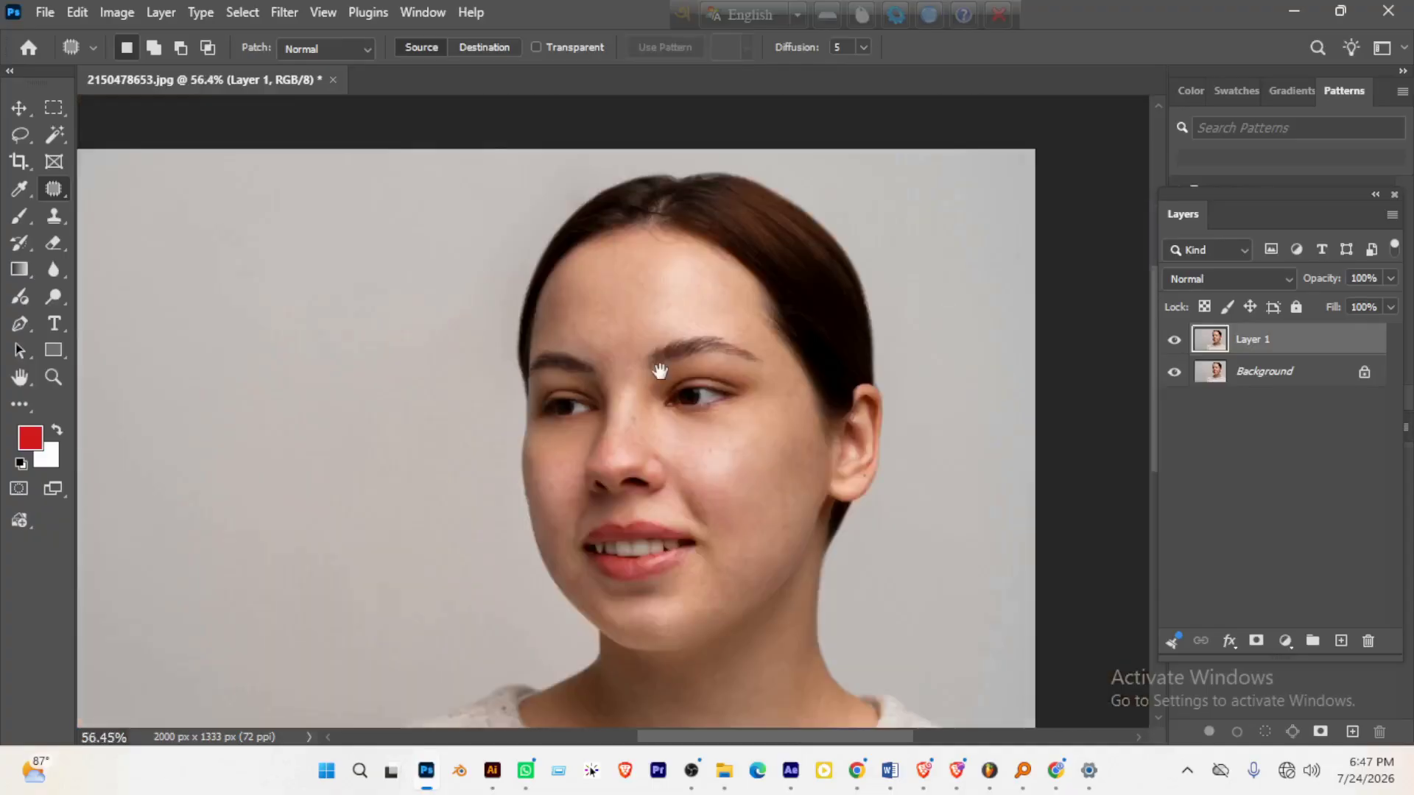
- Patch the small red and brown spots along the lower chin with clean adjacent skin
{"action": "left_click_drag", "start_coordinate": [704, 621], "coordinate": [836, 530]}
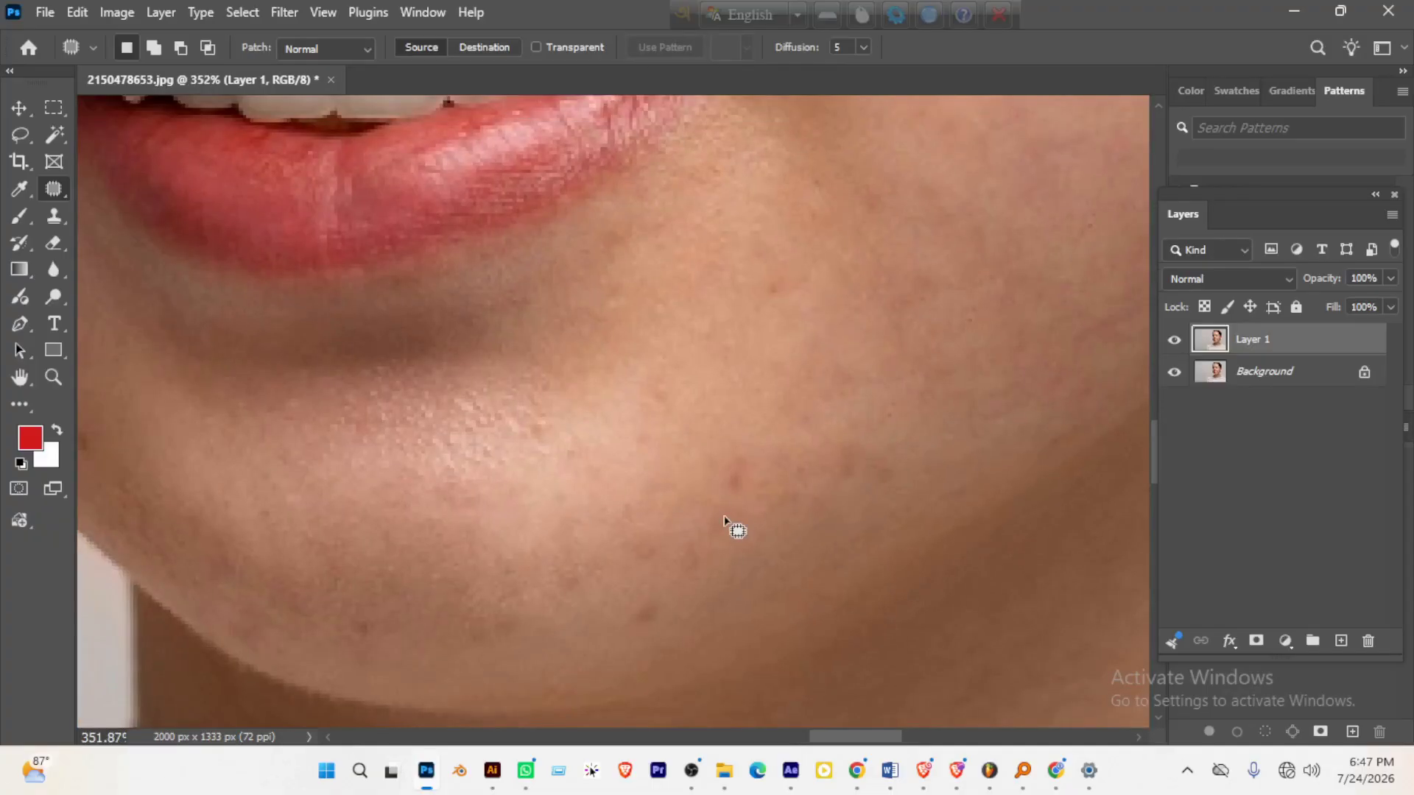
{"action": "left_click_drag", "start_coordinate": [725, 520], "coordinate": [724, 511]}
{"action": "left_click_drag", "start_coordinate": [742, 487], "coordinate": [685, 490]}
{"action": "mouse_move", "coordinate": [676, 598]}
{"action": "left_mouse_down"}
{"action": "mouse_move", "coordinate": [782, 450]}
{"action": "mouse_move", "coordinate": [722, 477]}
{"action": "left_mouse_up"}
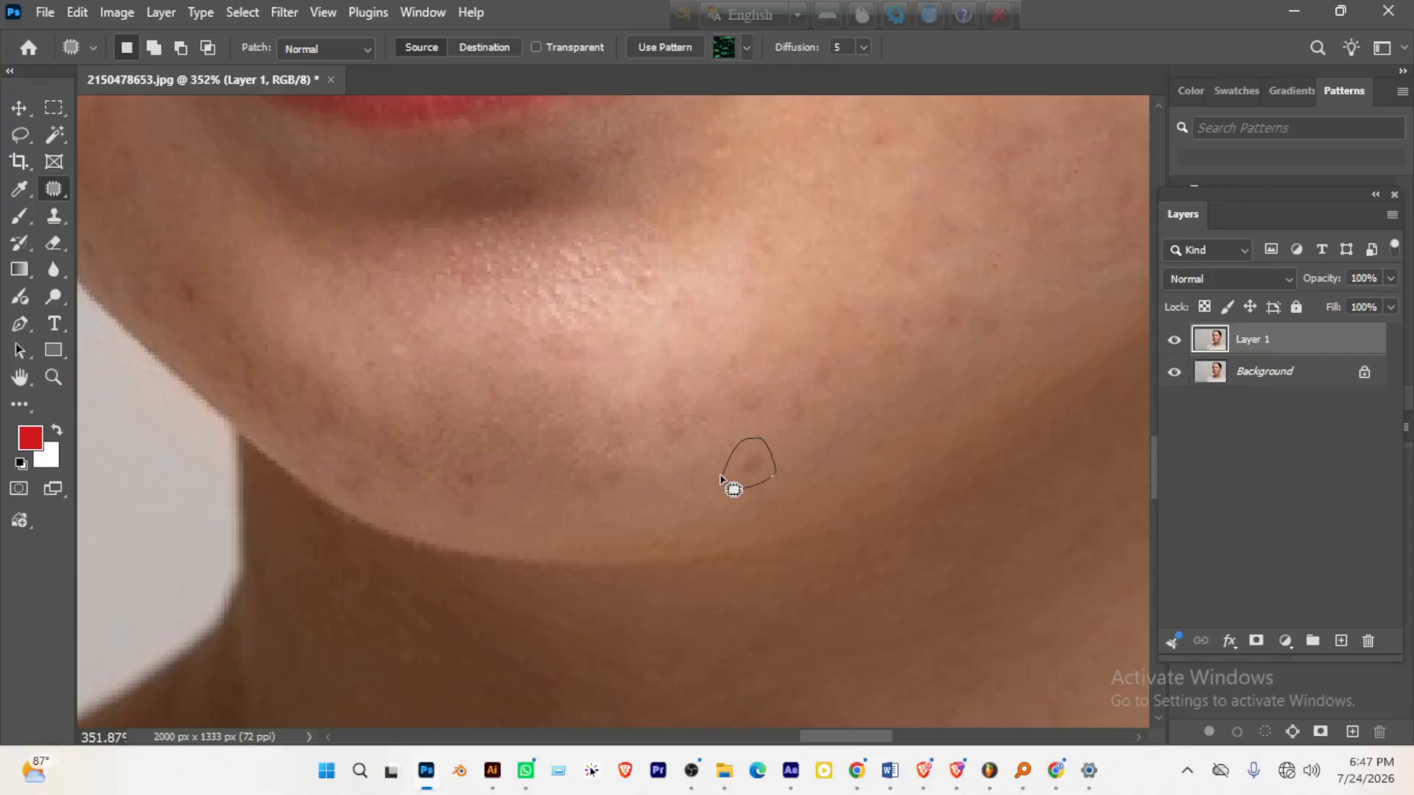
{"action": "left_click_drag", "start_coordinate": [529, 447], "coordinate": [424, 434]}
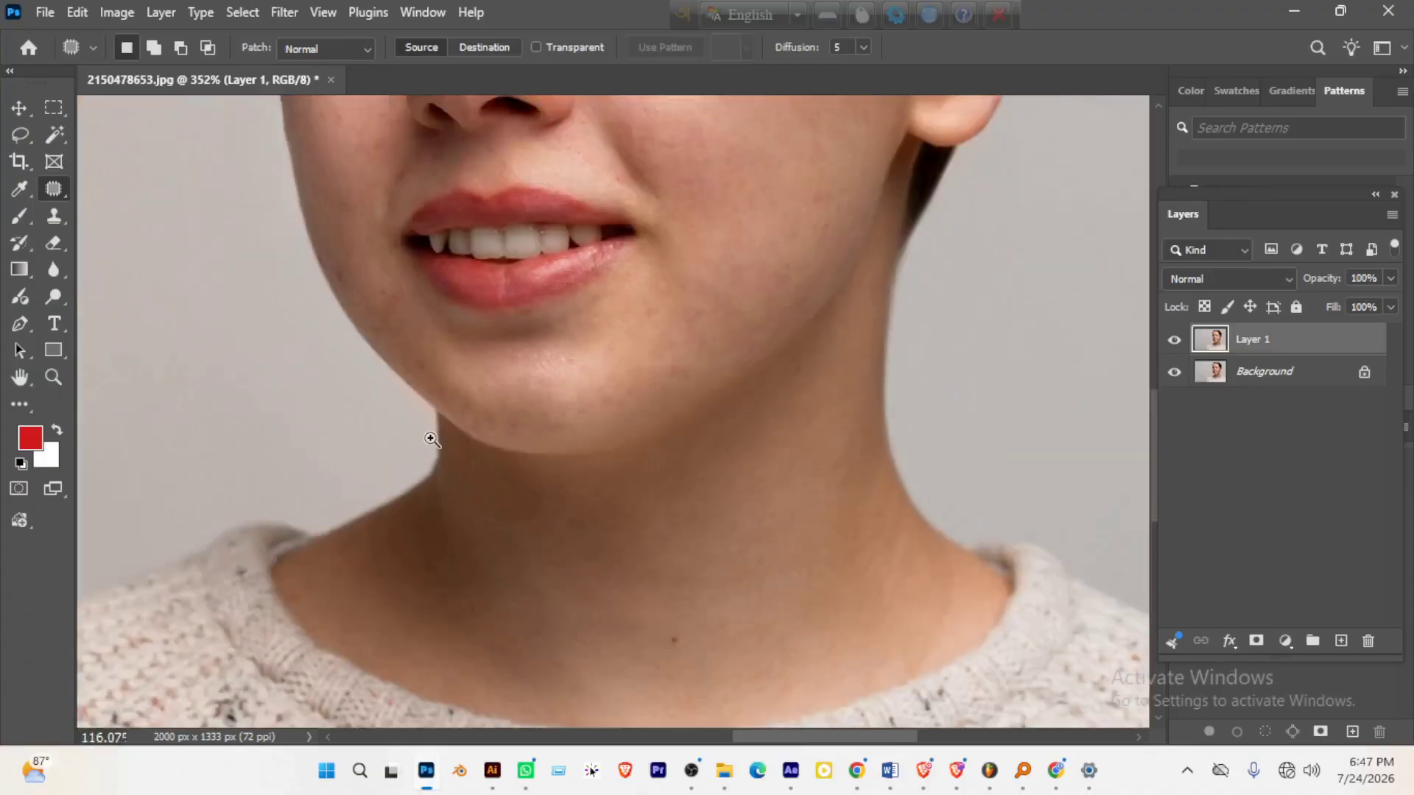
- Convert Layer 1 to a smart object
{"action": "left_click_drag", "start_coordinate": [493, 409], "coordinate": [492, 380]}
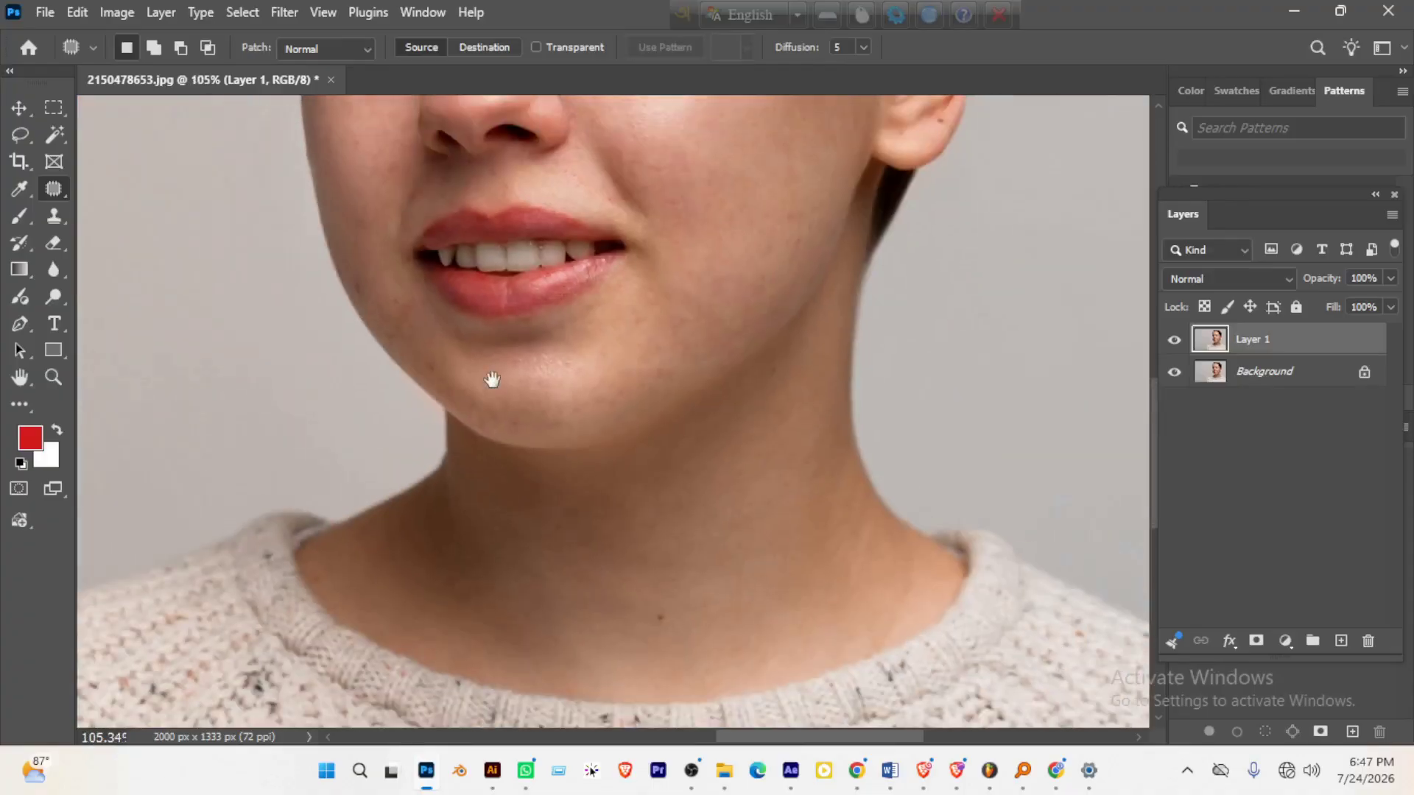
{"action": "scroll", "coordinate": [492, 380], "scroll_direction": "down", "scroll_amount": 3}
{"action": "left_click_drag", "start_coordinate": [679, 345], "coordinate": [693, 500]}
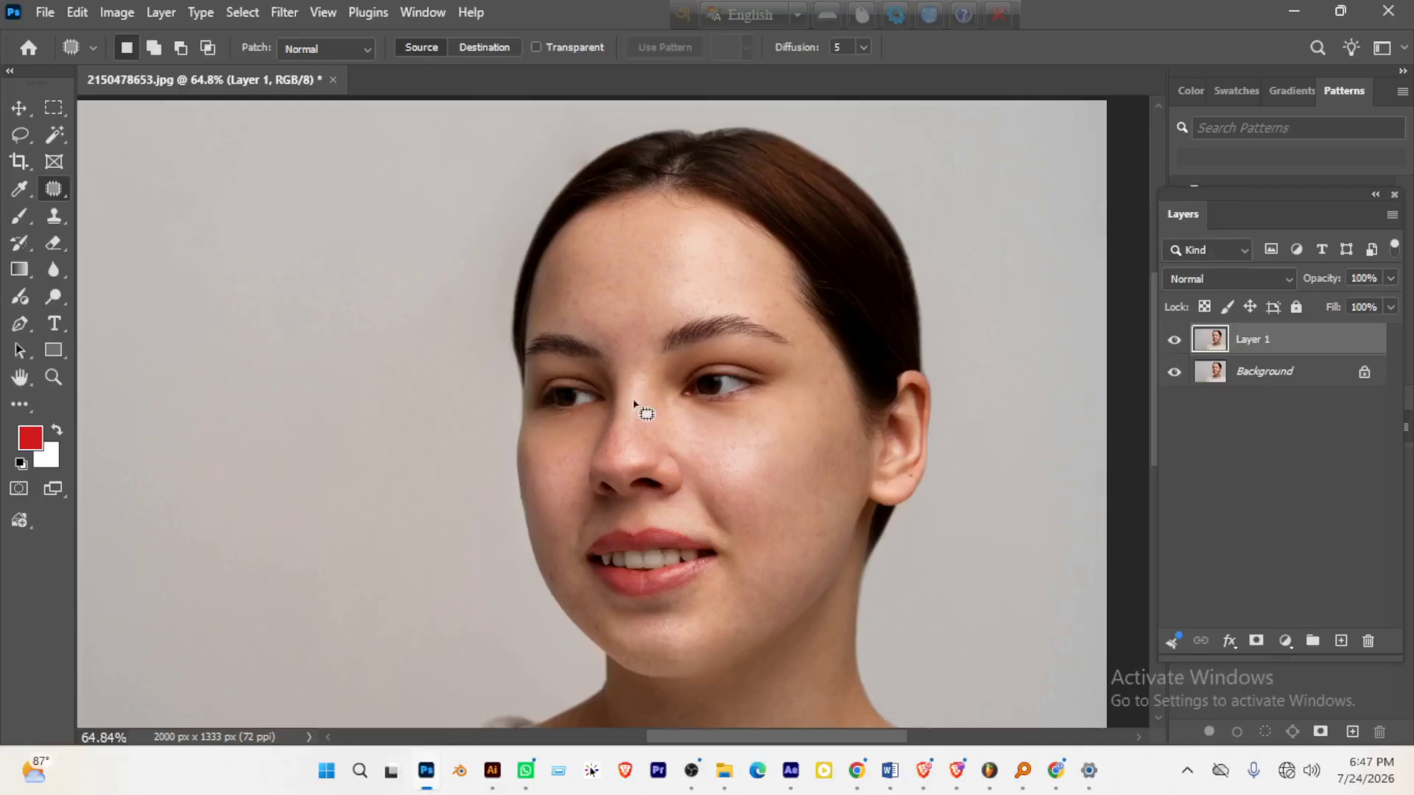
{"action": "right_click", "coordinate": [1280, 342]}
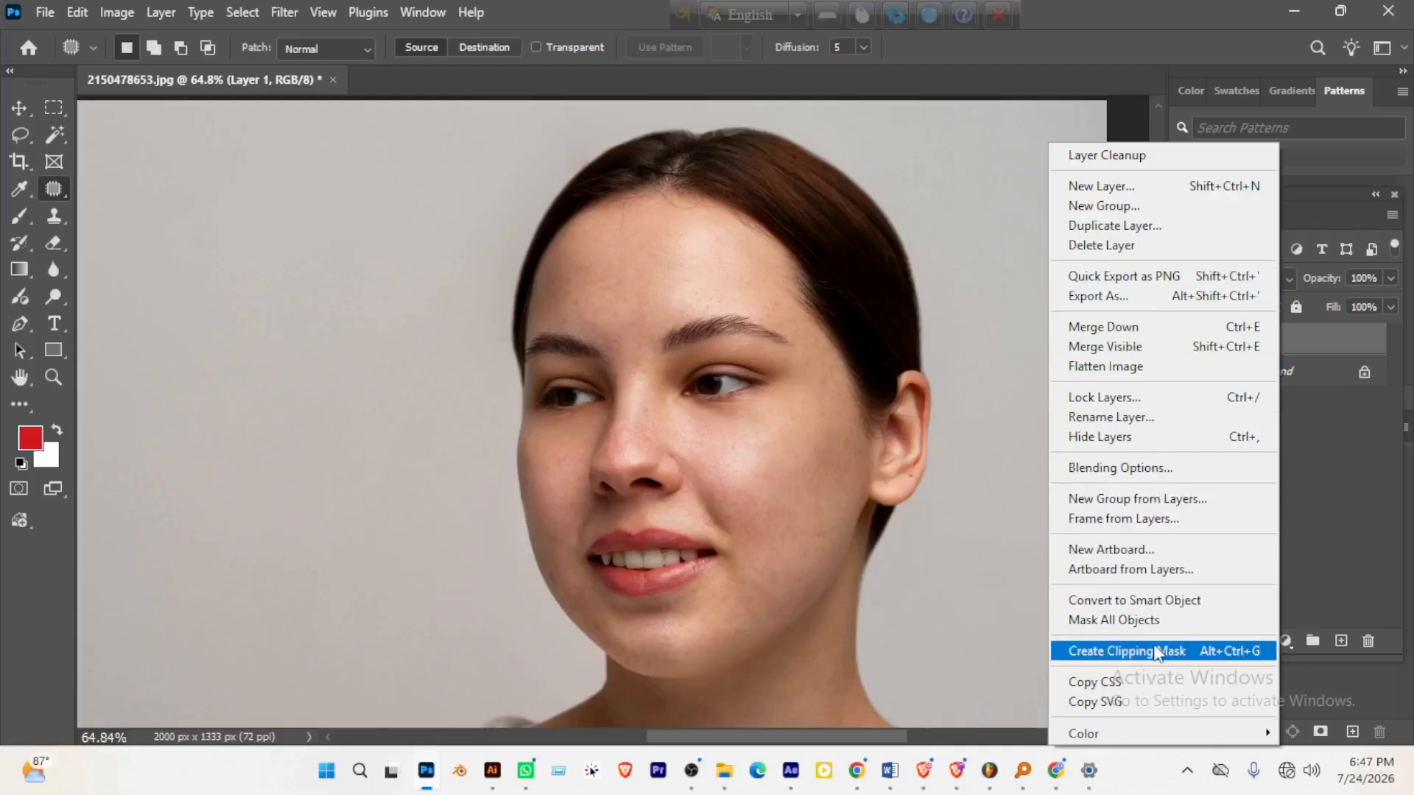
{"action": "left_click", "coordinate": [1160, 600]}
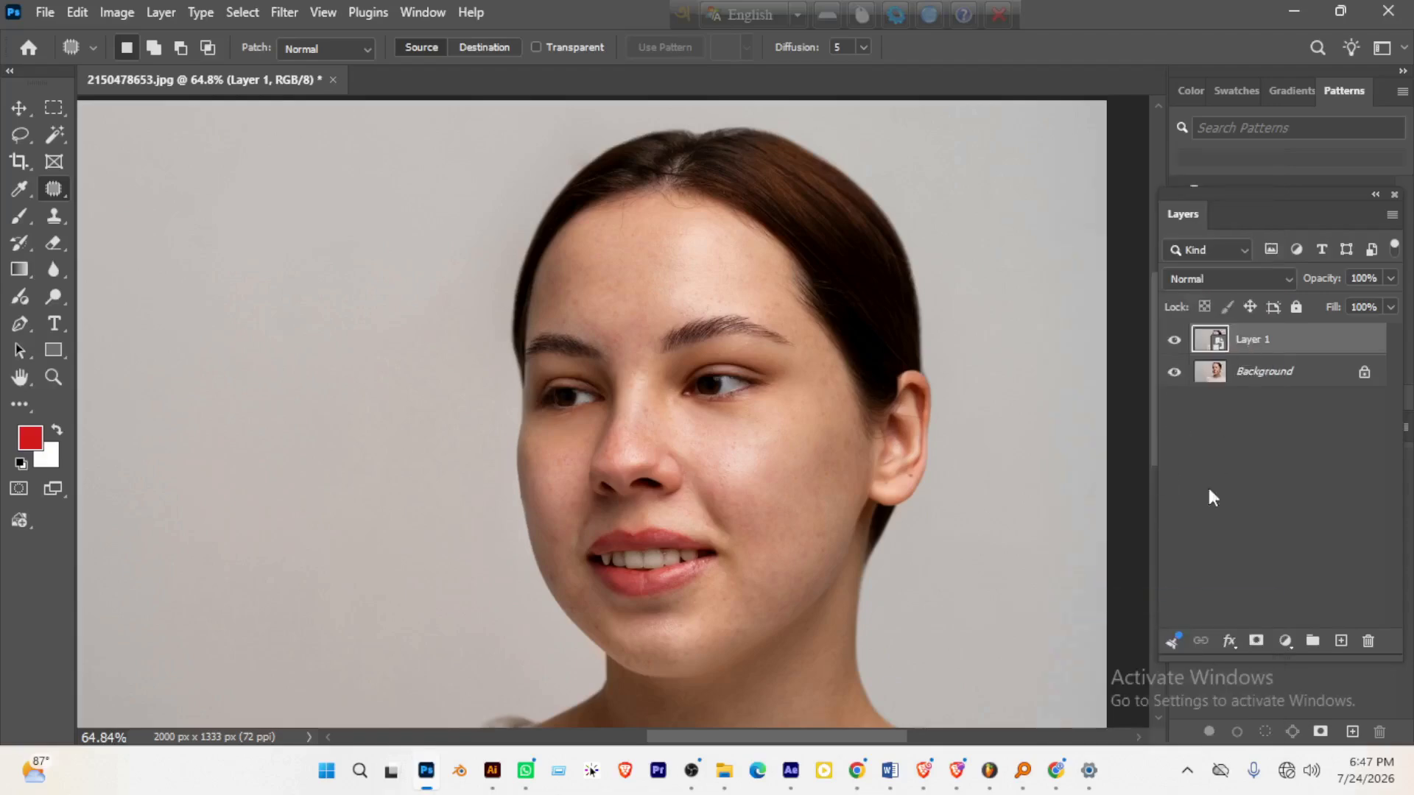
- Open the Camera Raw Filter on Layer 1 and show the woman's face at 100% in its preview
{"action": "left_click_drag", "start_coordinate": [810, 366], "coordinate": [798, 398]}
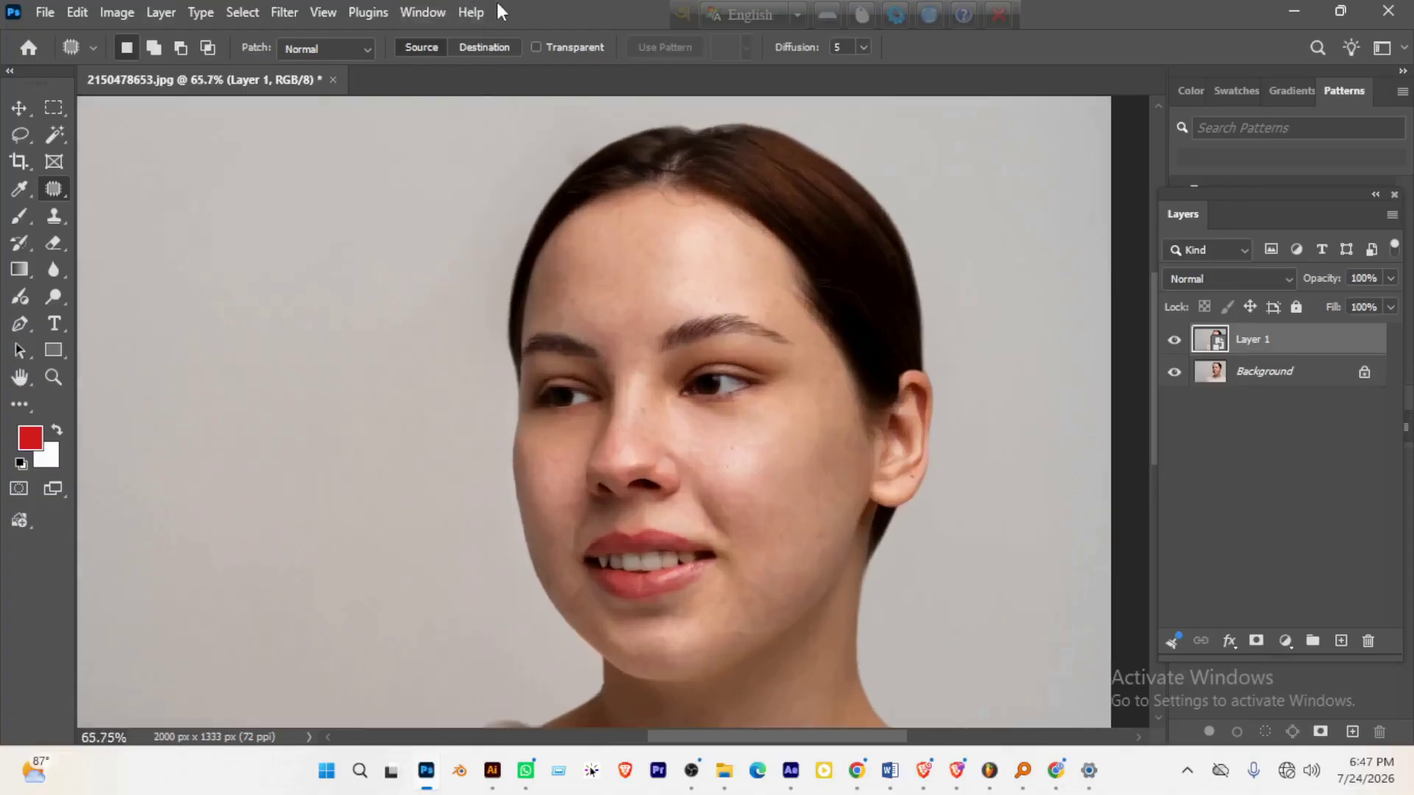
{"action": "left_click", "coordinate": [283, 12]}
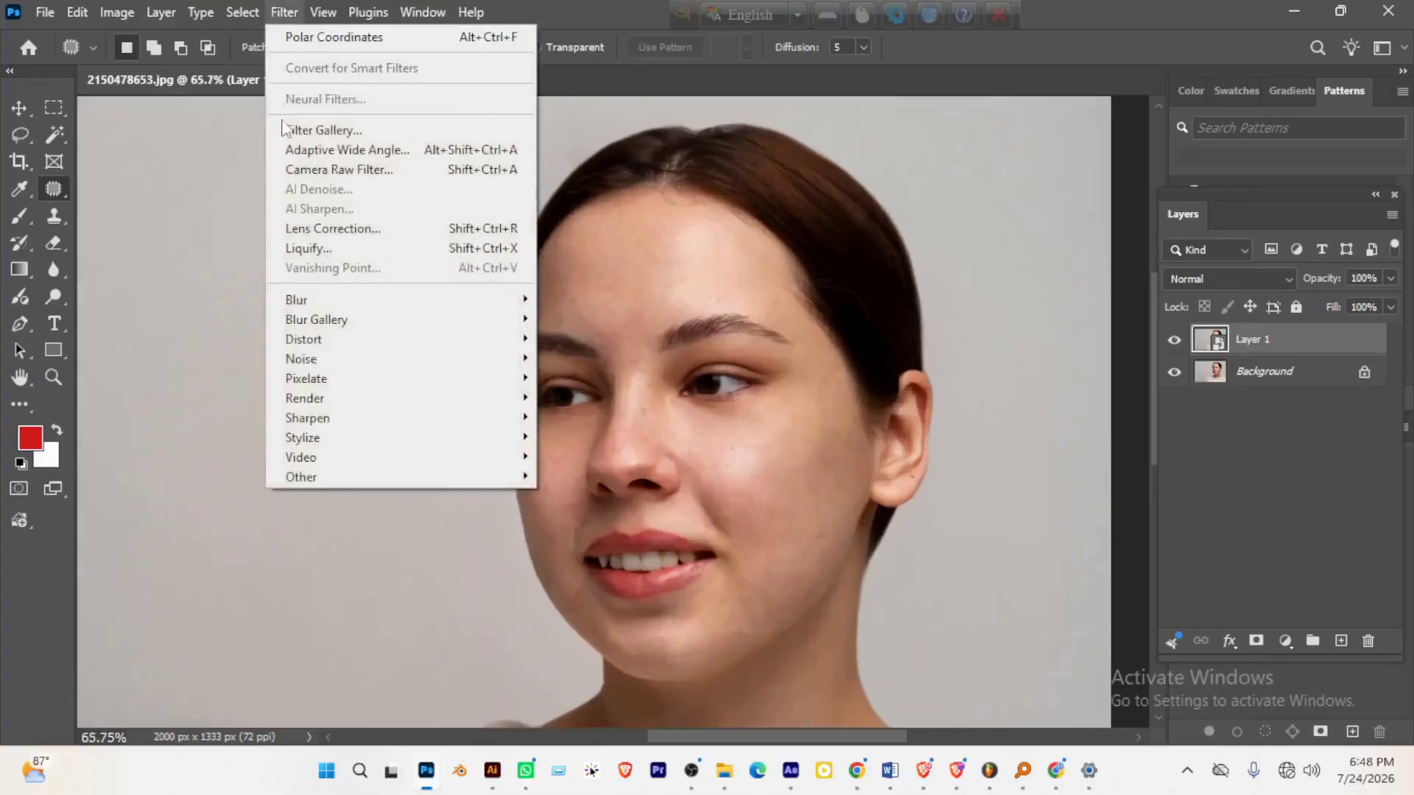
{"action": "left_click", "coordinate": [361, 170]}
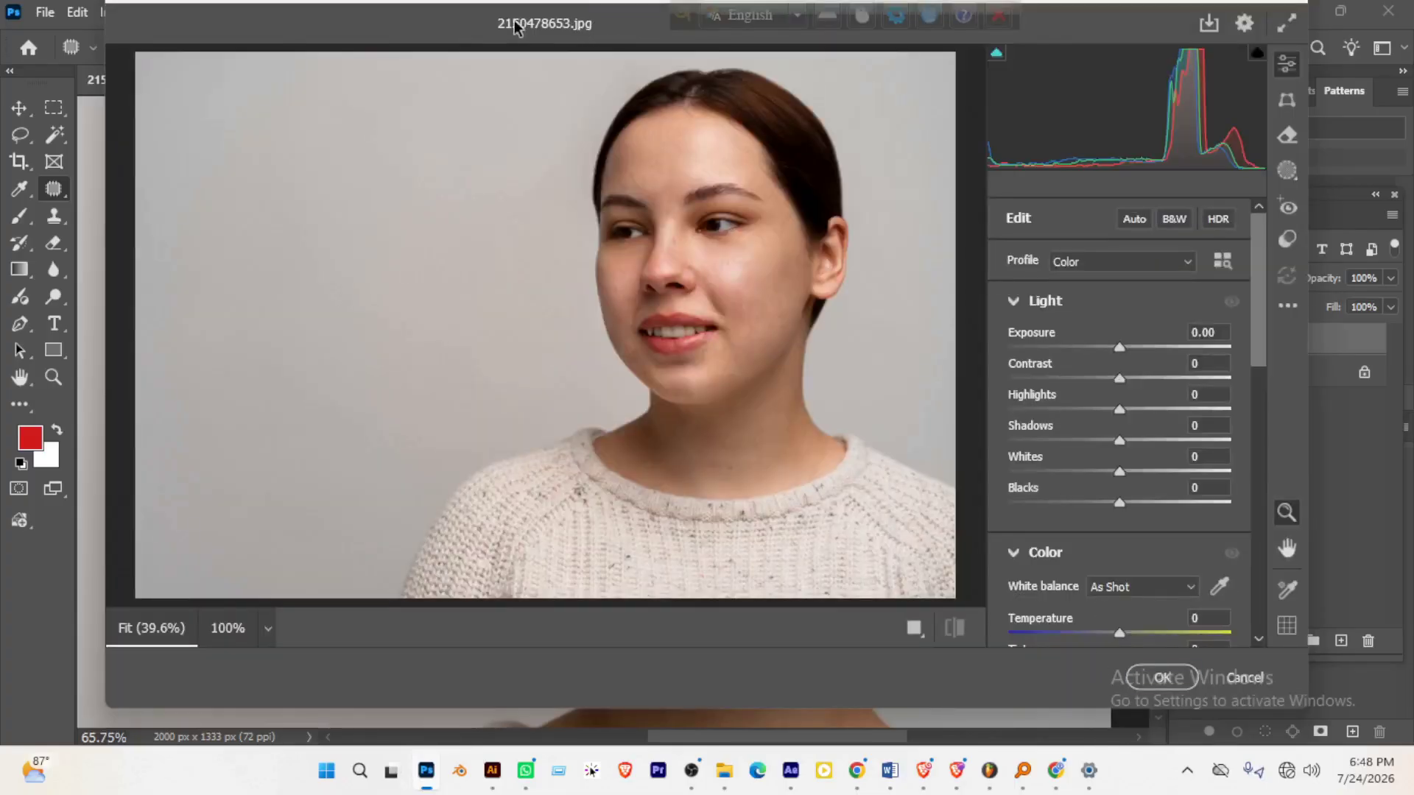
{"action": "left_click", "coordinate": [268, 629]}
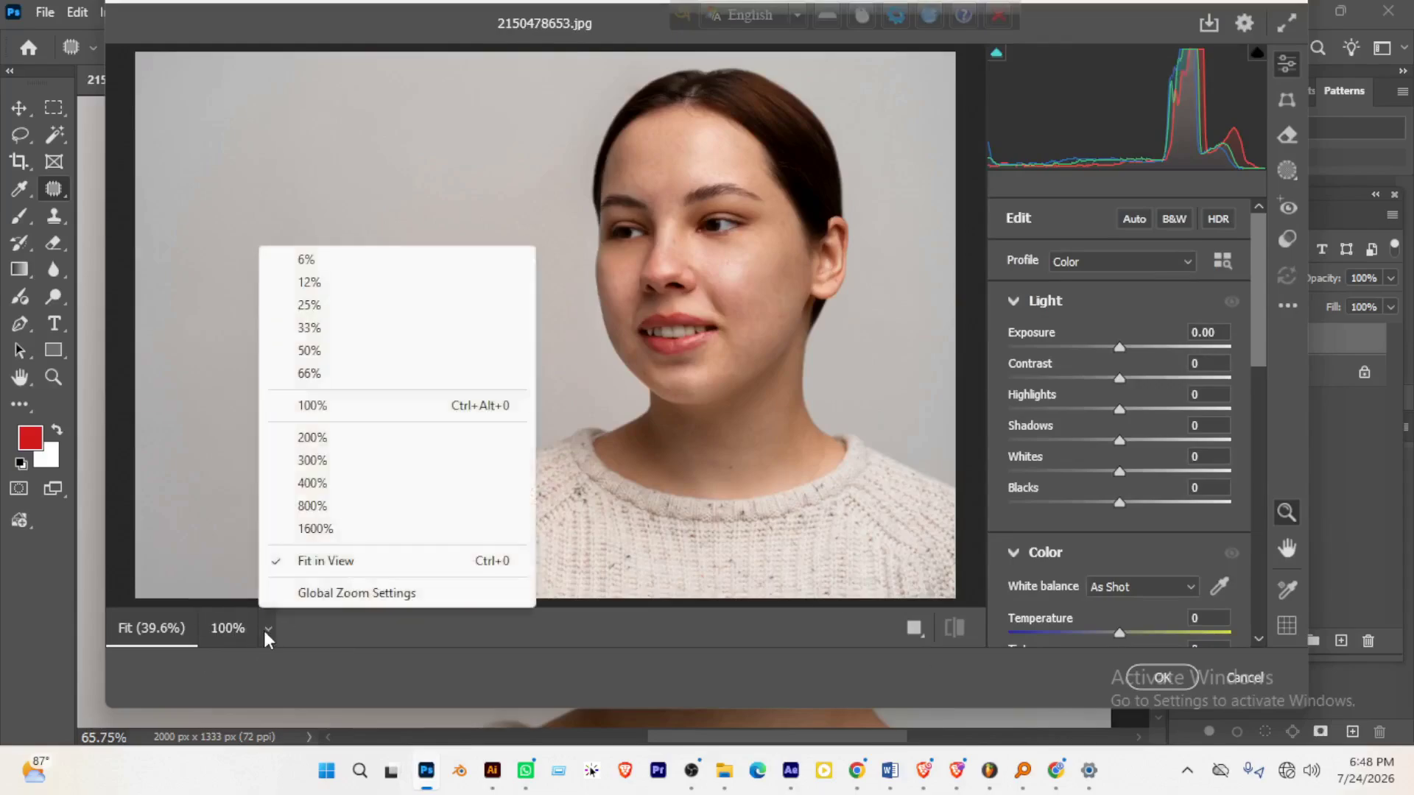
{"action": "left_click", "coordinate": [326, 404]}
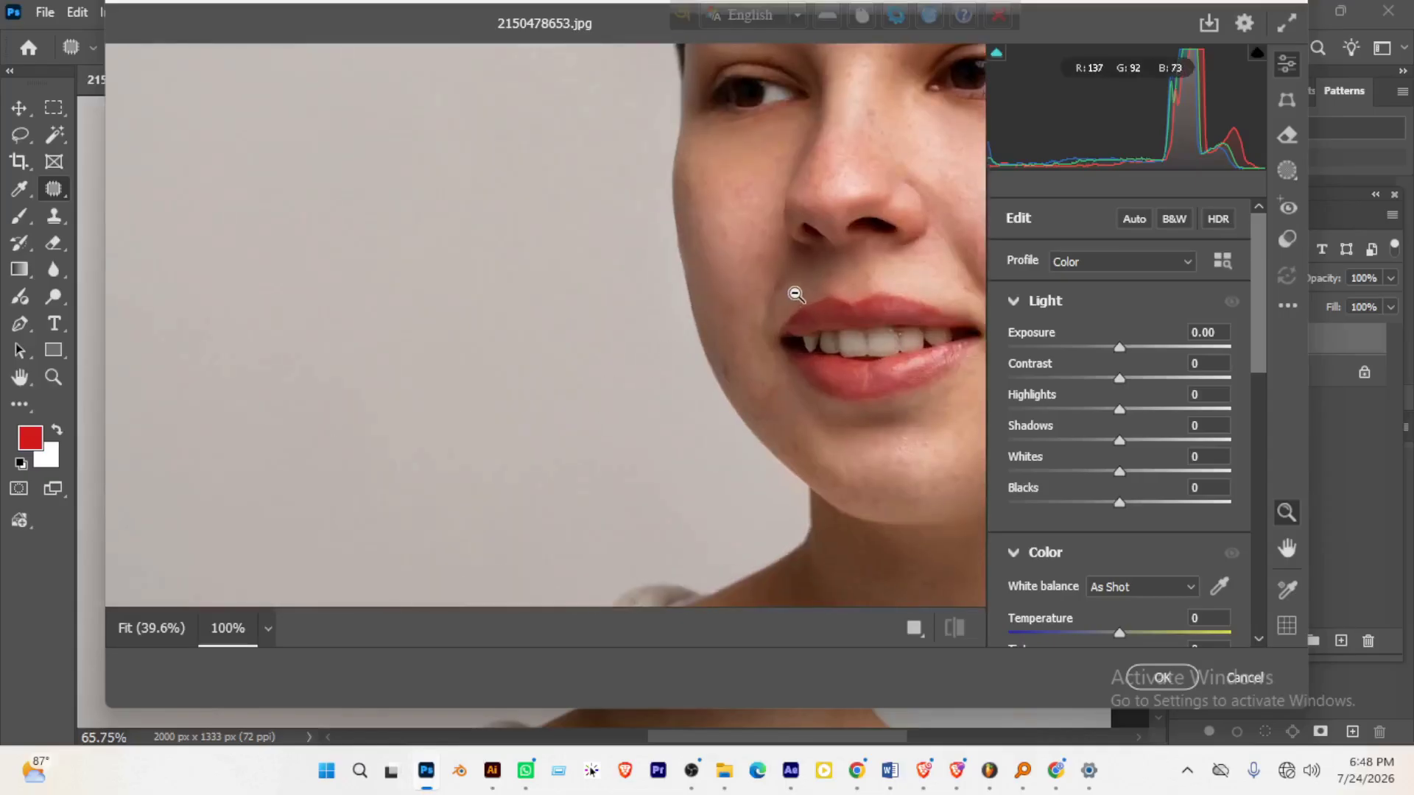
{"action": "key", "text": "h"}
{"action": "left_click_drag", "start_coordinate": [830, 243], "coordinate": [439, 372]}
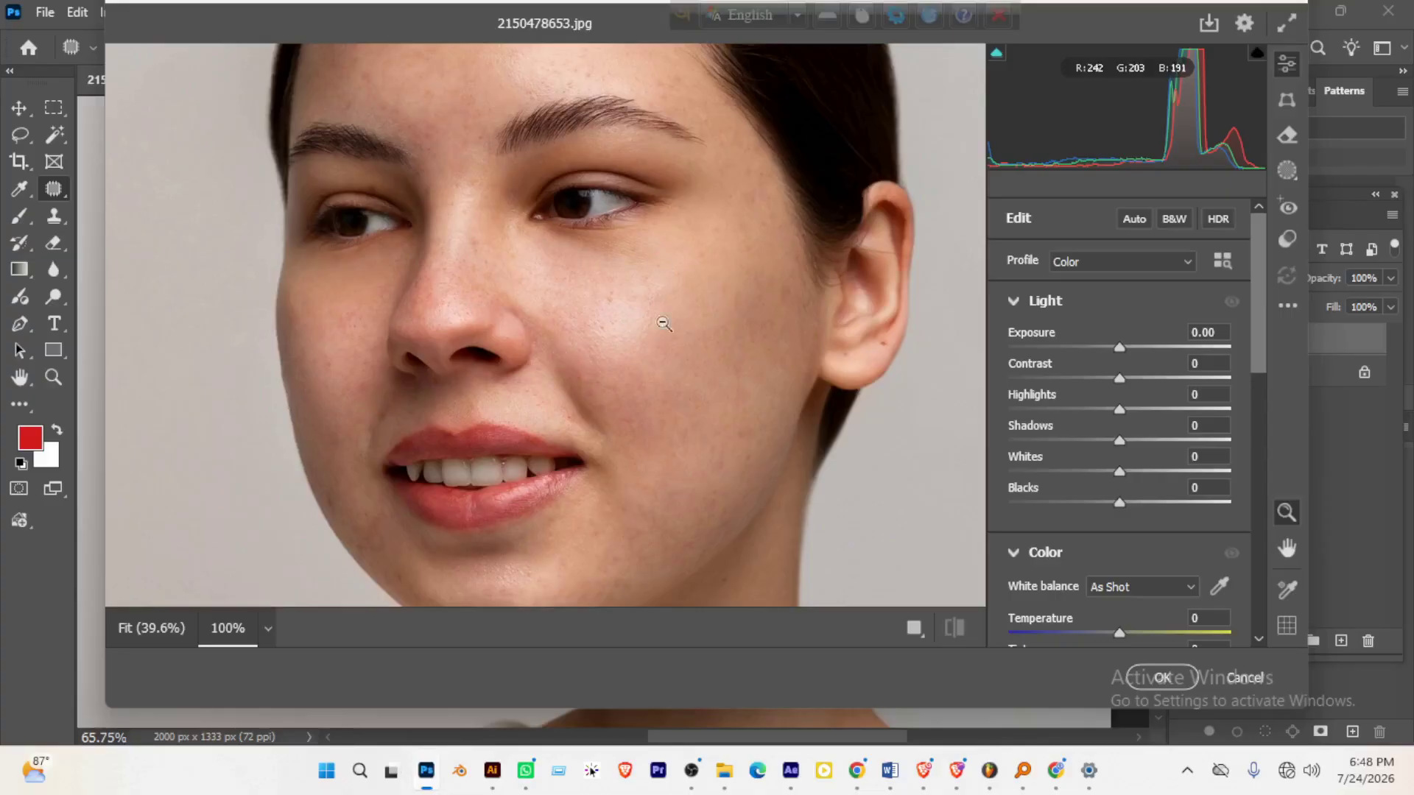
- Soften the skin by setting Texture to -65 and Clarity to -20 in the Camera Raw effects
{"action": "scroll", "coordinate": [1160, 396], "scroll_direction": "down", "scroll_amount": 5}
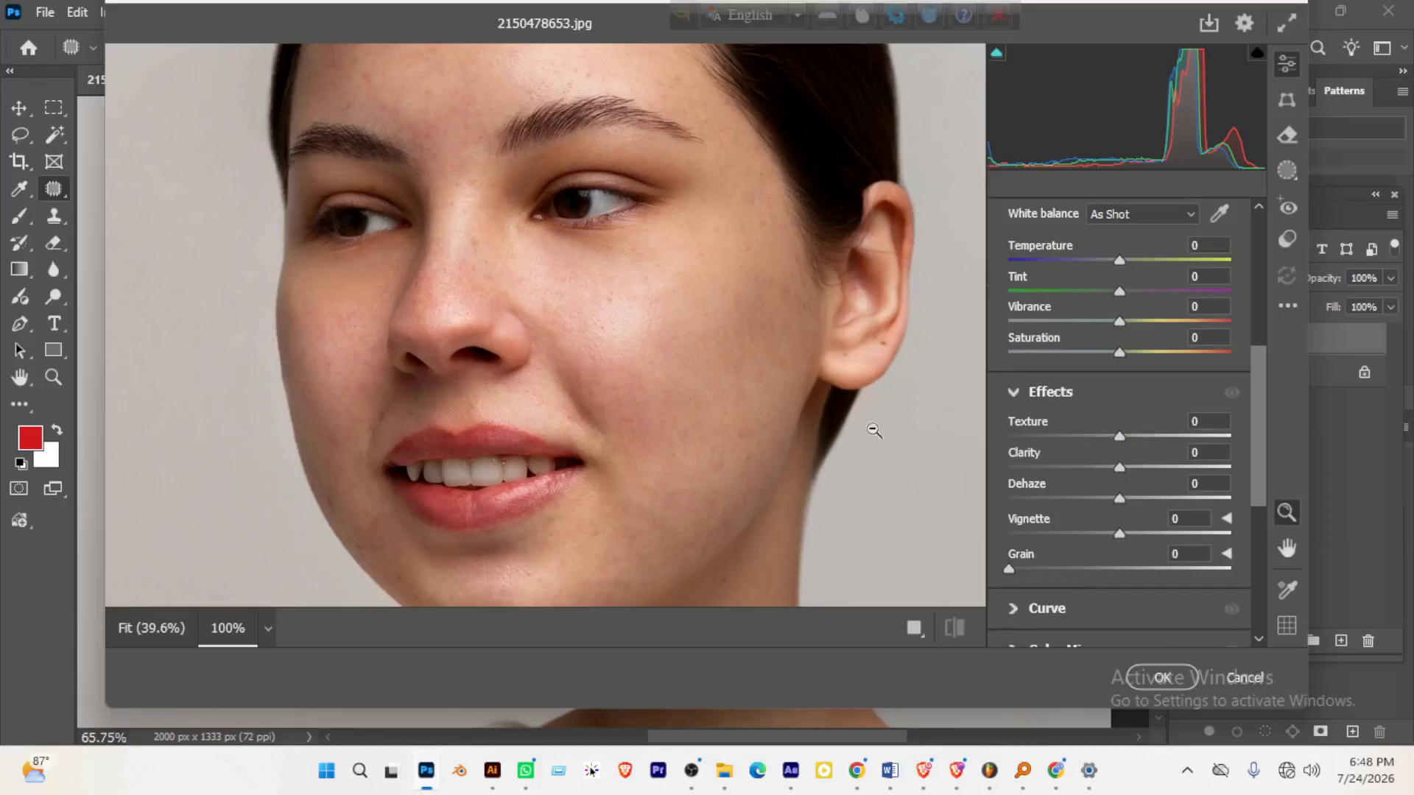
{"action": "left_click_drag", "start_coordinate": [1119, 436], "coordinate": [976, 453]}
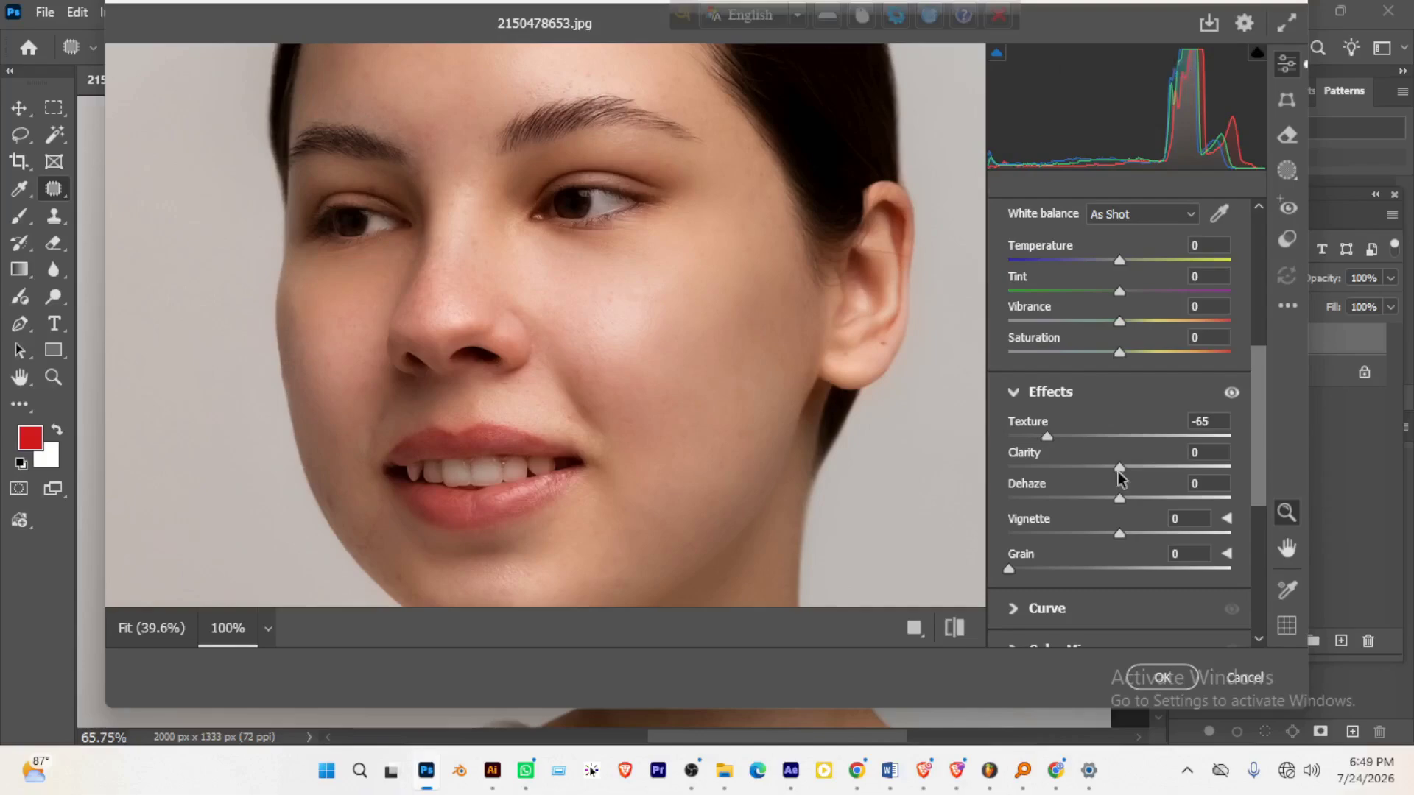
{"action": "left_click_drag", "start_coordinate": [1119, 468], "coordinate": [1093, 469]}
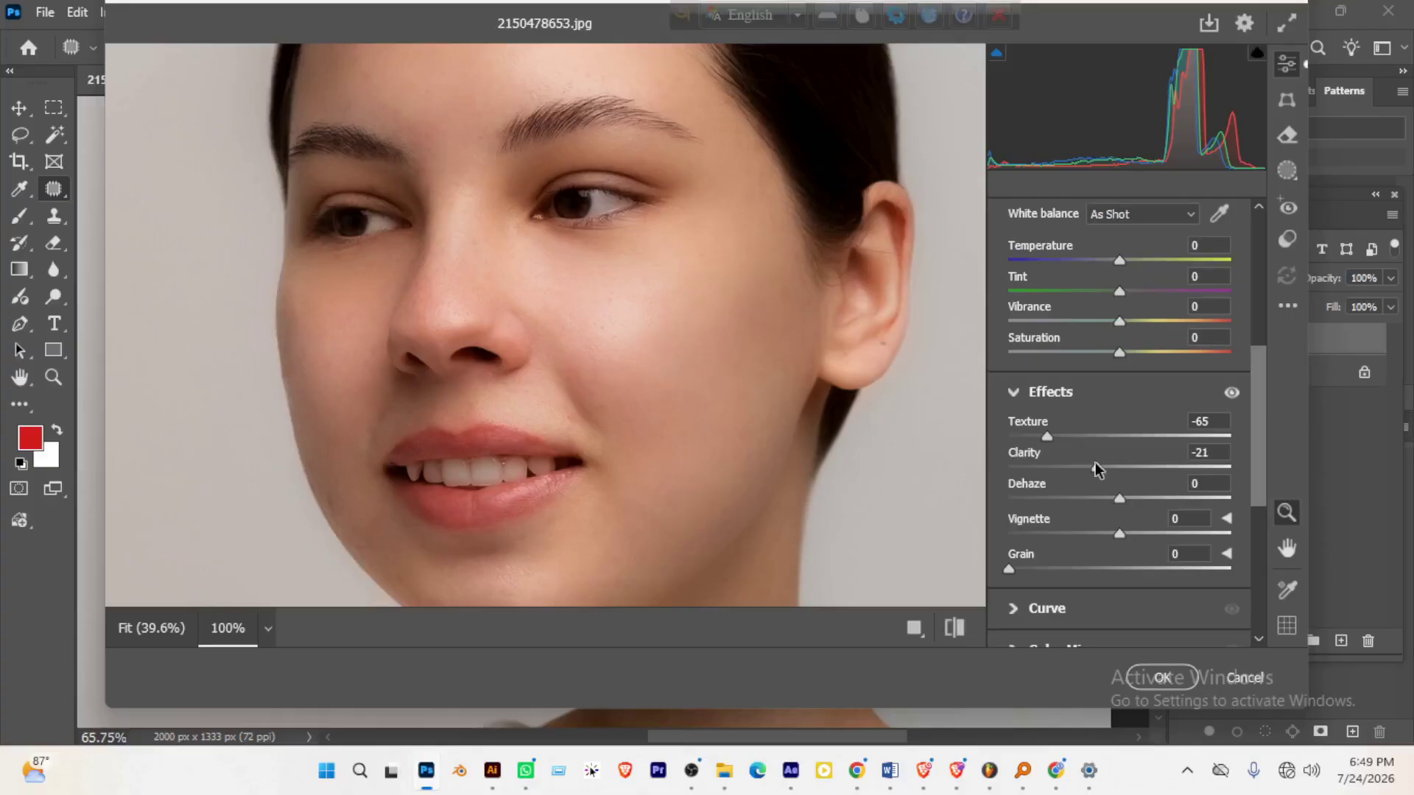
{"action": "left_click_drag", "start_coordinate": [1097, 468], "coordinate": [1098, 468]}
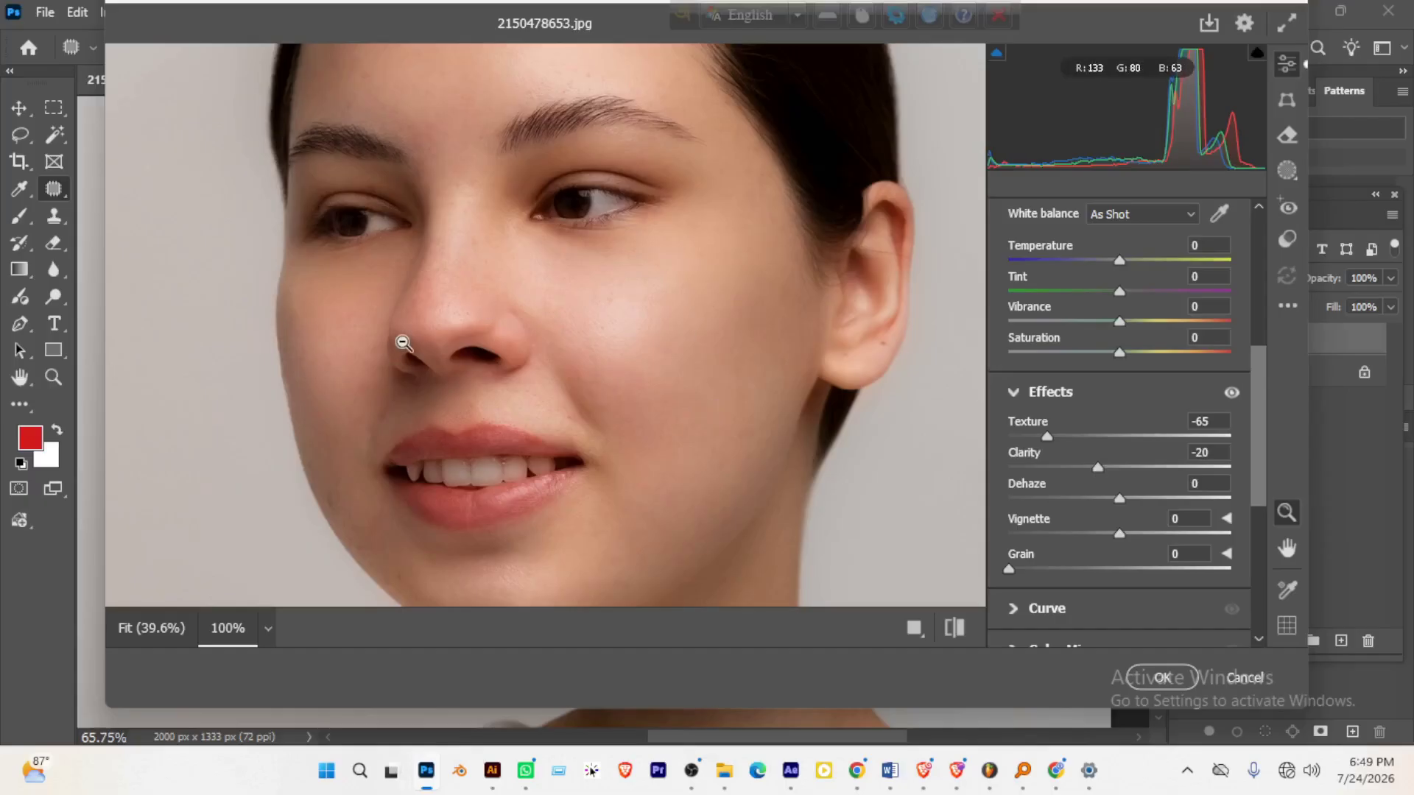
- Set Noise Reduction to 21 in the Camera Raw detail settings and check the smoothed face in the preview
{"action": "scroll", "coordinate": [1187, 506], "scroll_direction": "down", "scroll_amount": 3}
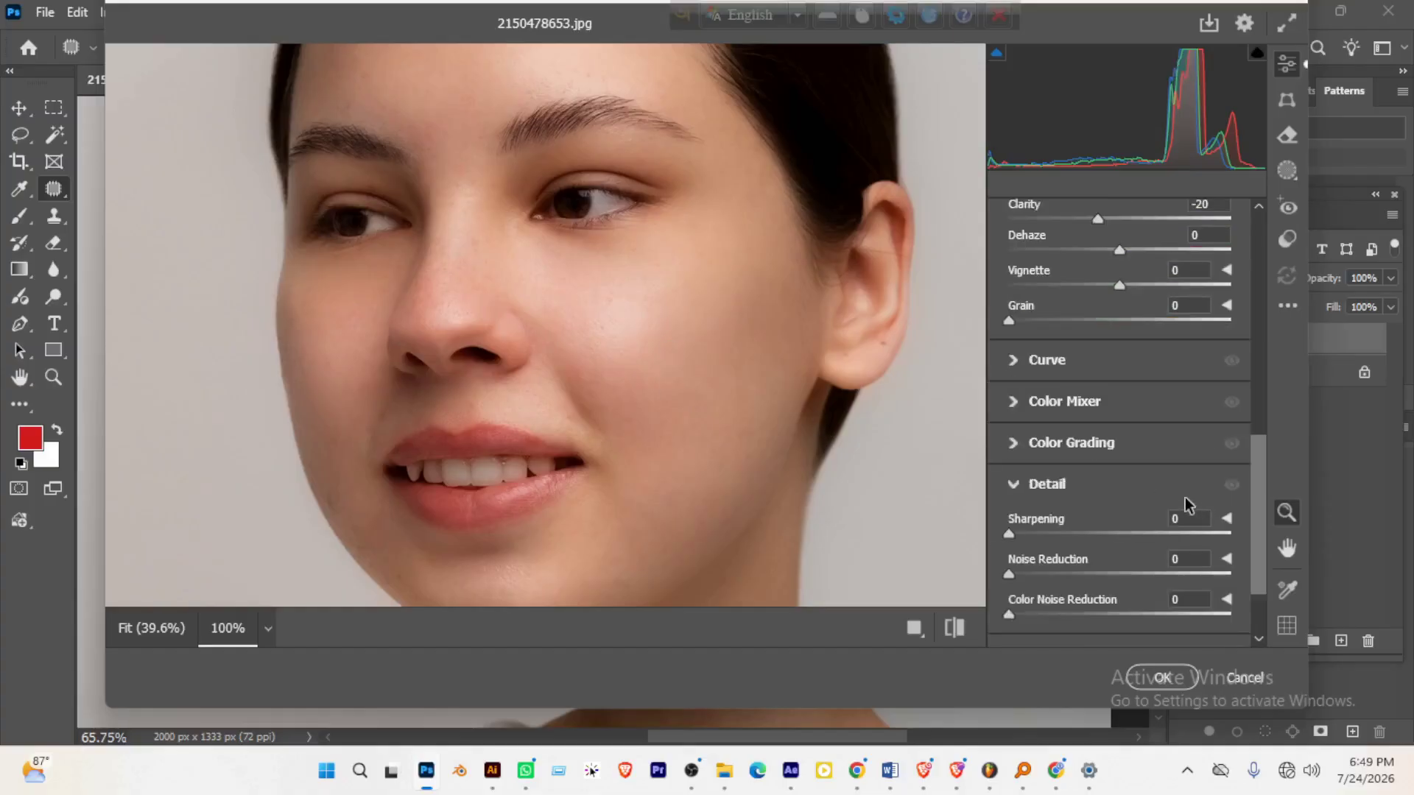
{"action": "scroll", "coordinate": [1167, 503], "scroll_direction": "down", "scroll_amount": 2}
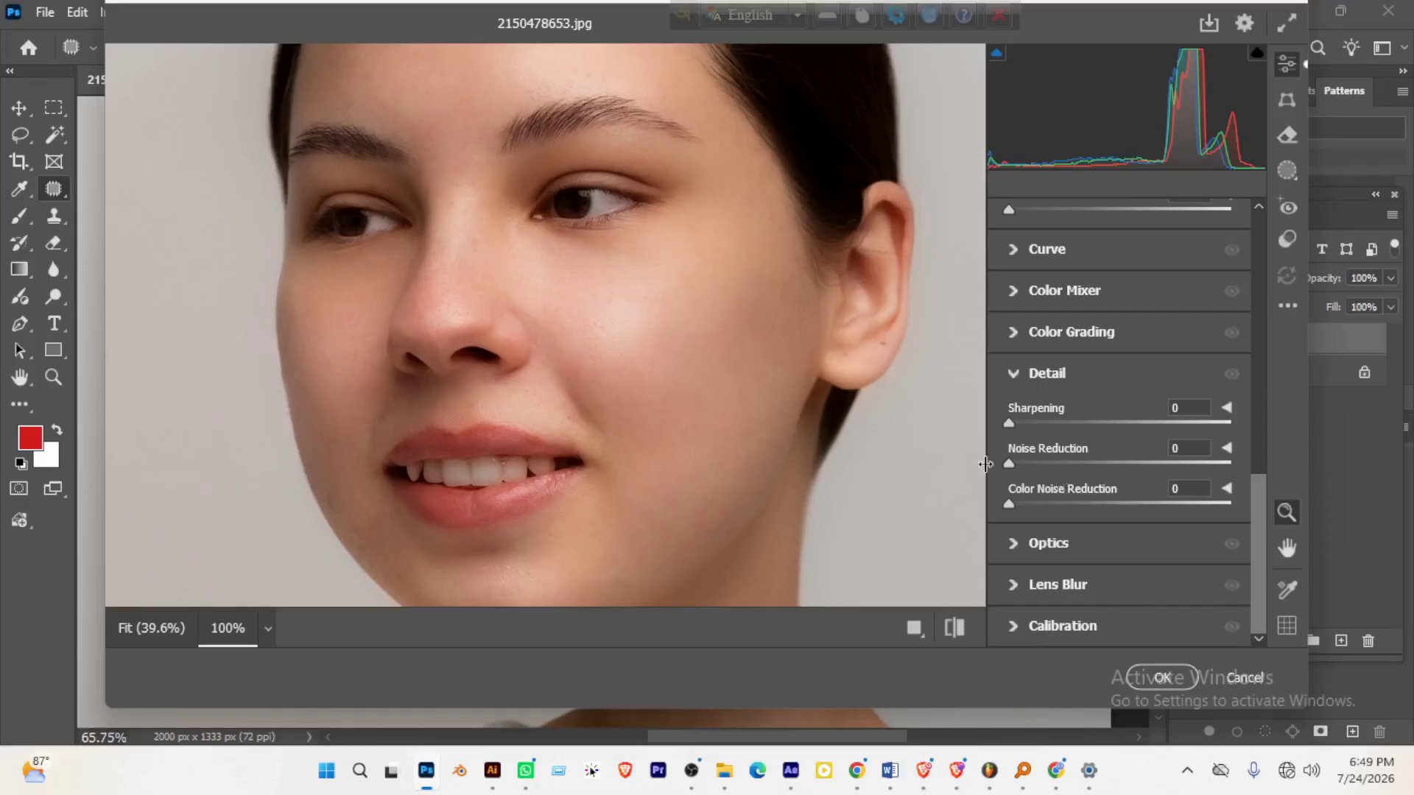
{"action": "left_click_drag", "start_coordinate": [1008, 464], "coordinate": [1072, 470]}
{"action": "left_click_drag", "start_coordinate": [1077, 462], "coordinate": [1054, 468]}
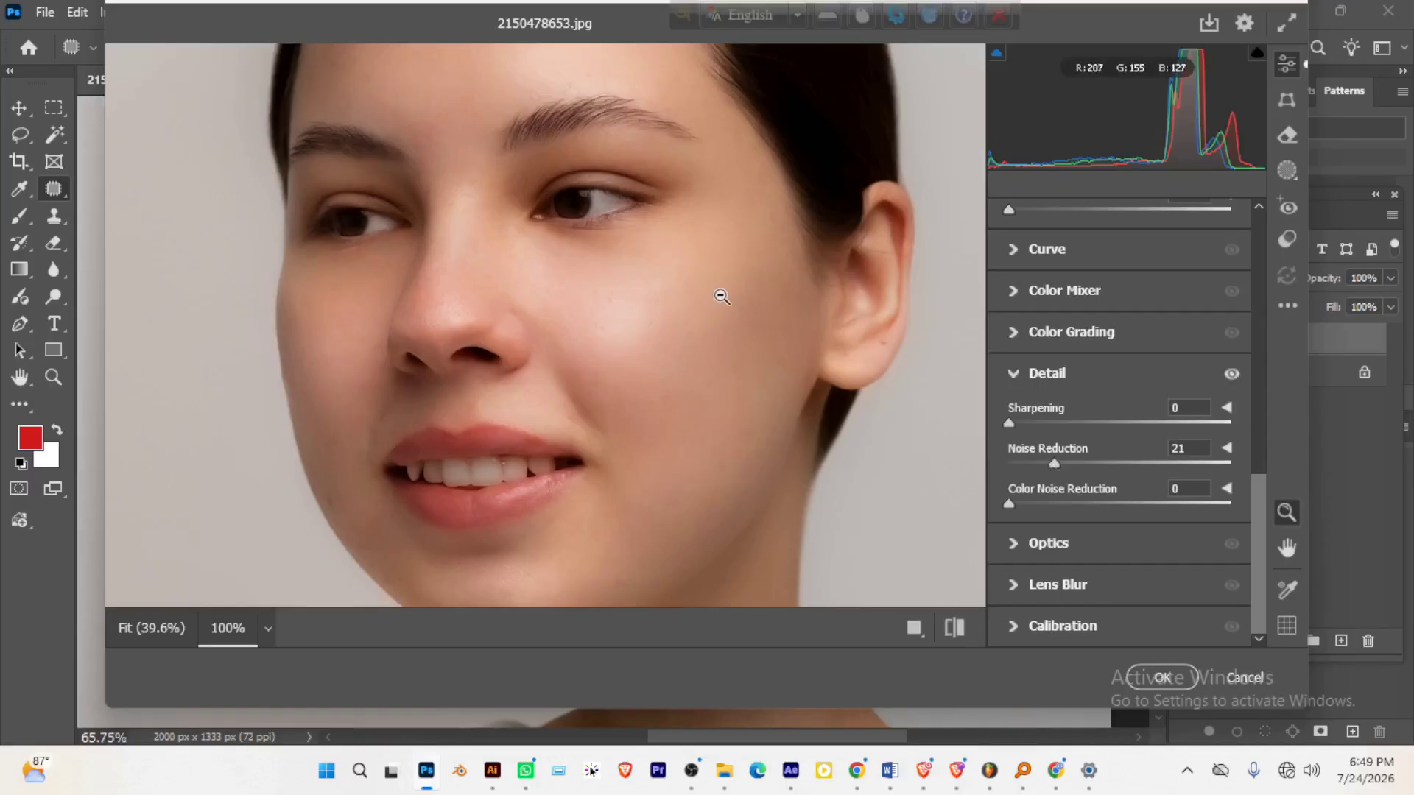
{"action": "scroll", "coordinate": [700, 313], "scroll_direction": "up", "scroll_amount": 3}
{"action": "scroll", "coordinate": [663, 324], "scroll_direction": "down", "scroll_amount": 2}
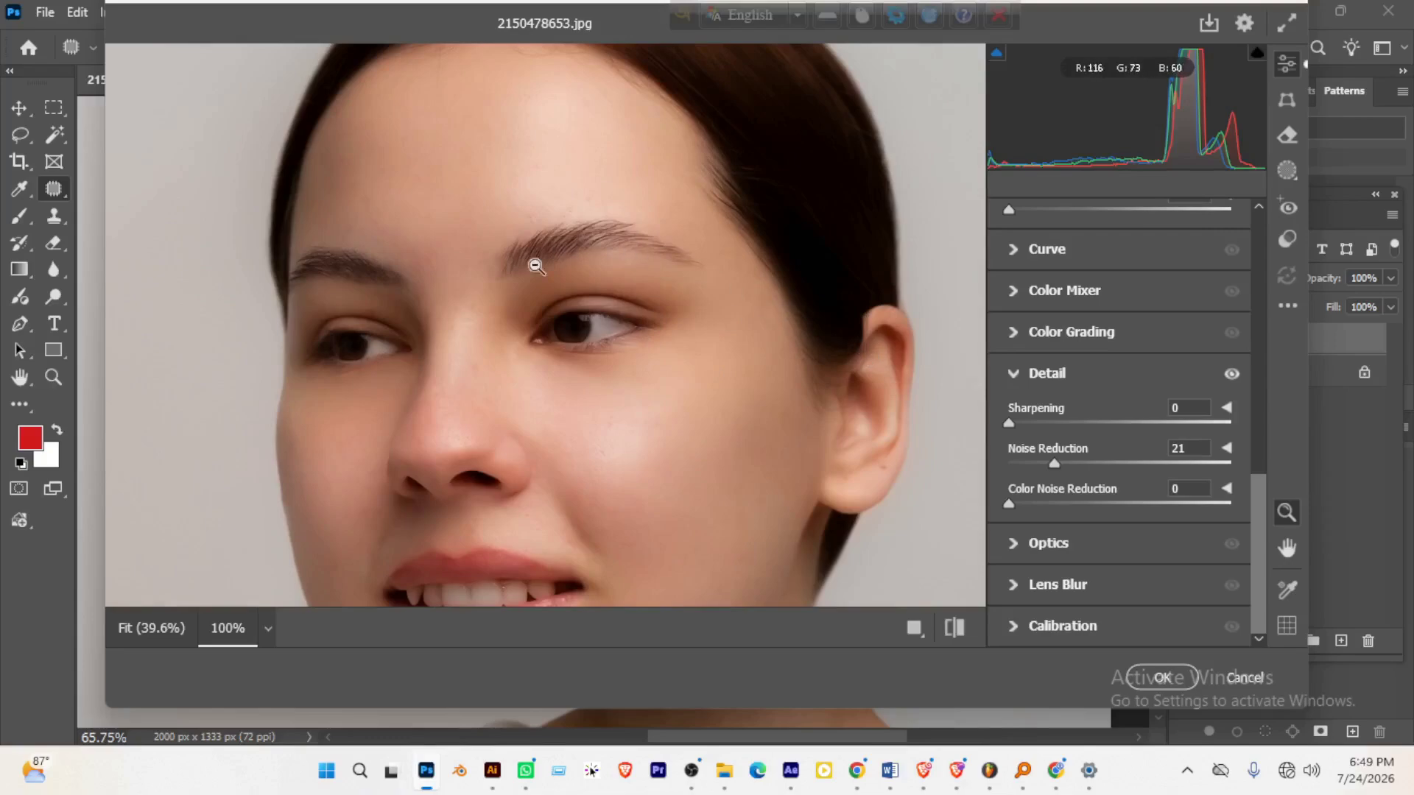
- Check the neck and sweater in the Camera Raw preview and raise Sharpening in the detail settings
{"action": "scroll", "coordinate": [656, 368], "scroll_direction": "down", "scroll_amount": 4}
{"action": "scroll", "coordinate": [657, 366], "scroll_direction": "down", "scroll_amount": 3}
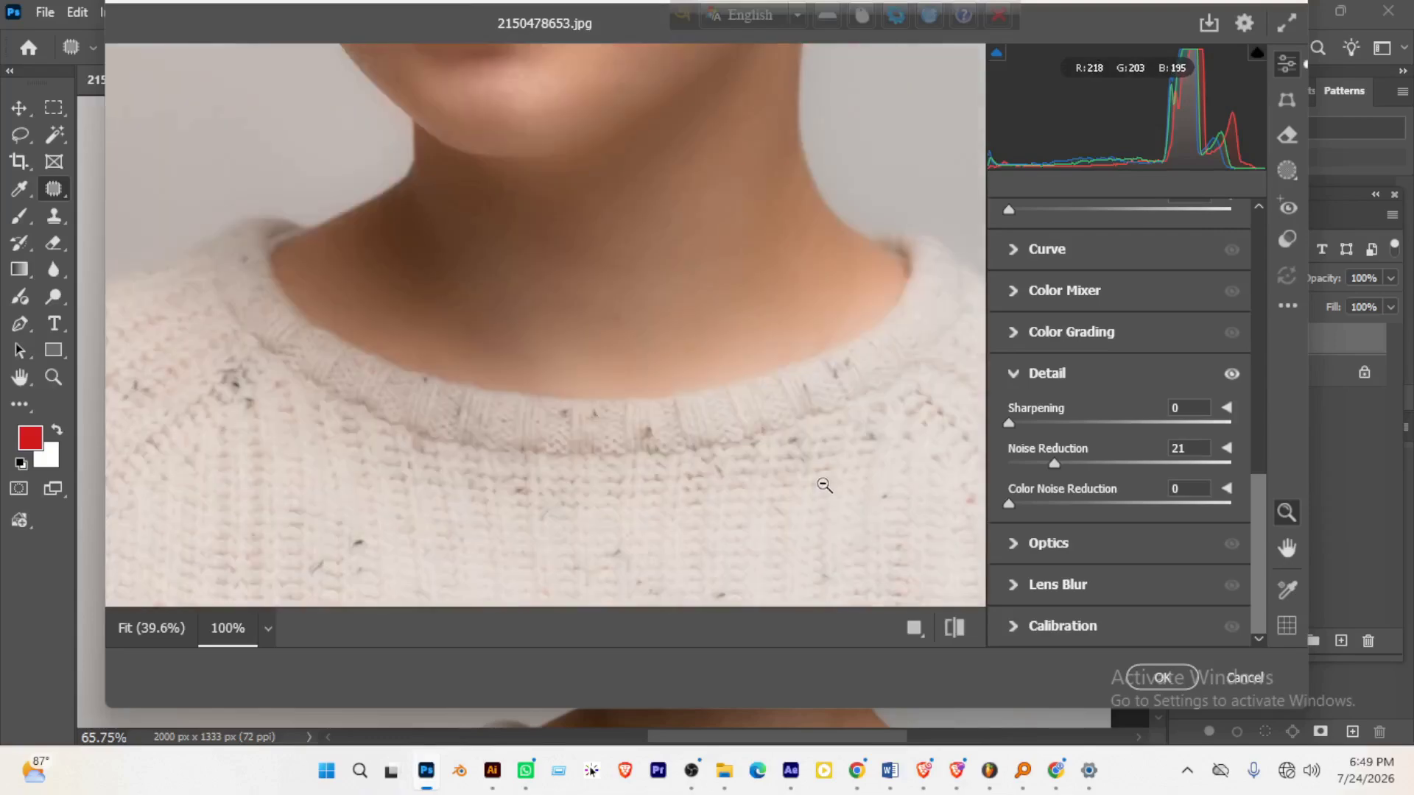
{"action": "scroll", "coordinate": [780, 430], "scroll_direction": "up", "scroll_amount": 7}
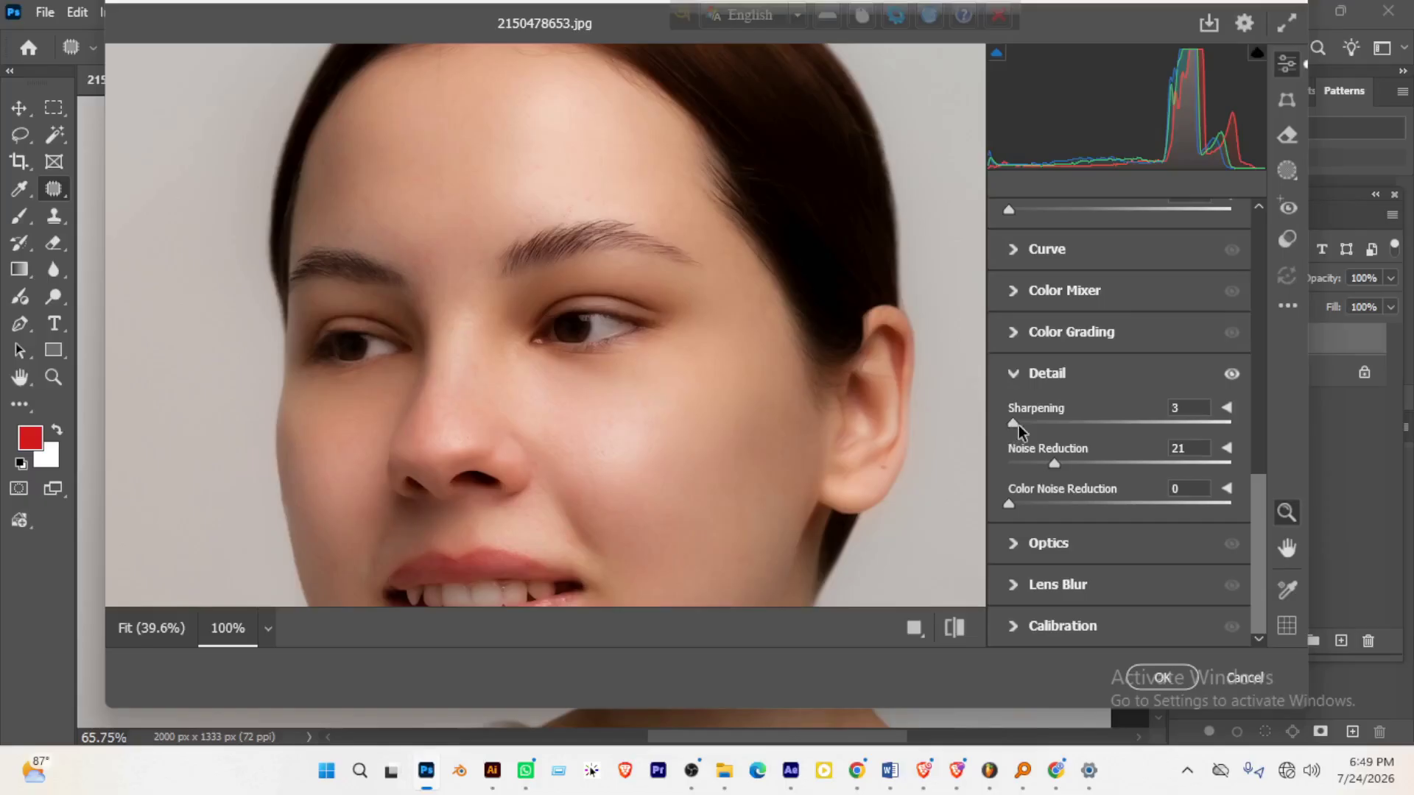
{"action": "left_click_drag", "start_coordinate": [1018, 425], "coordinate": [1057, 427]}
- Set Exposure to +0.35 in the light settings and apply the Camera Raw Filter to Layer 1
{"action": "left_click_drag", "start_coordinate": [1258, 506], "coordinate": [1251, 245]}
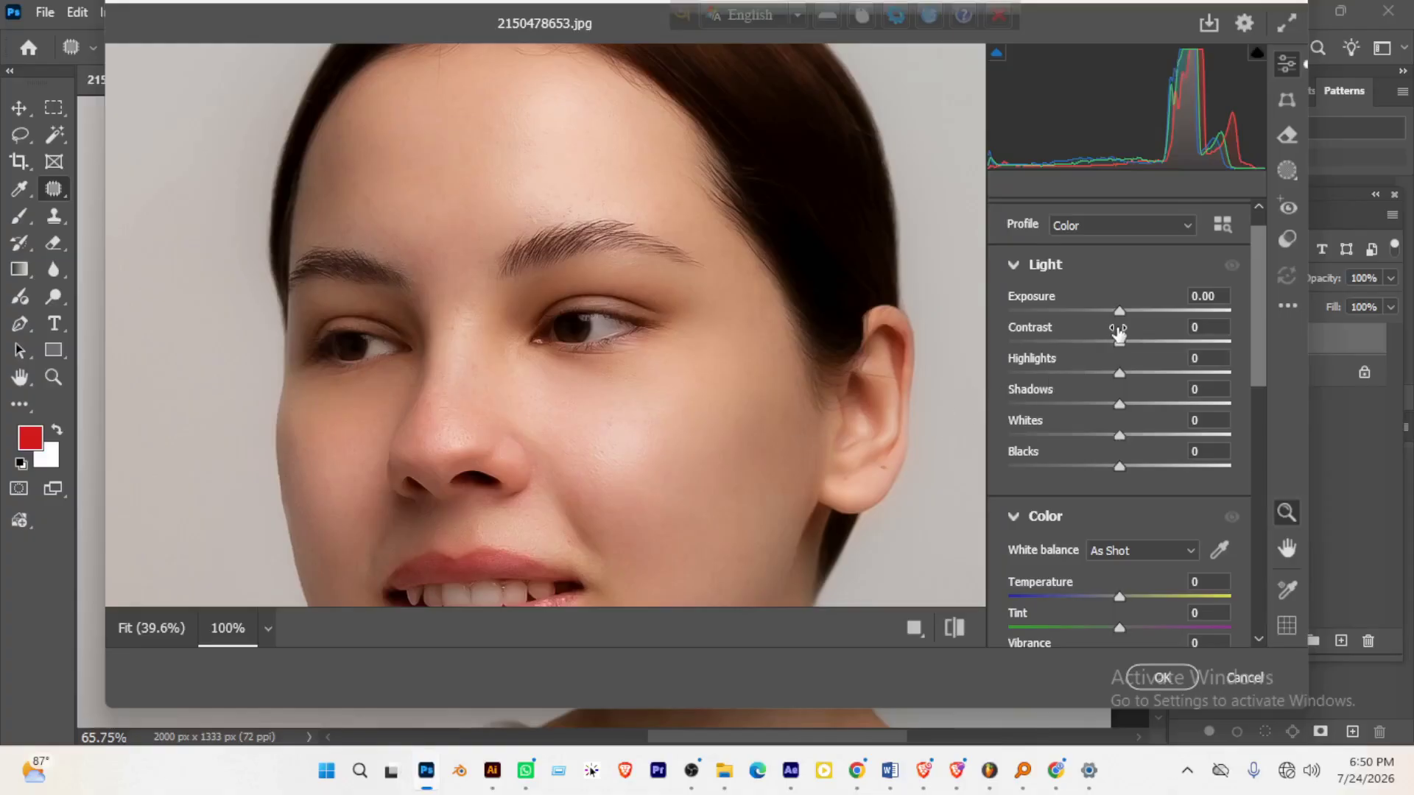
{"action": "left_click_drag", "start_coordinate": [1119, 316], "coordinate": [1127, 315]}
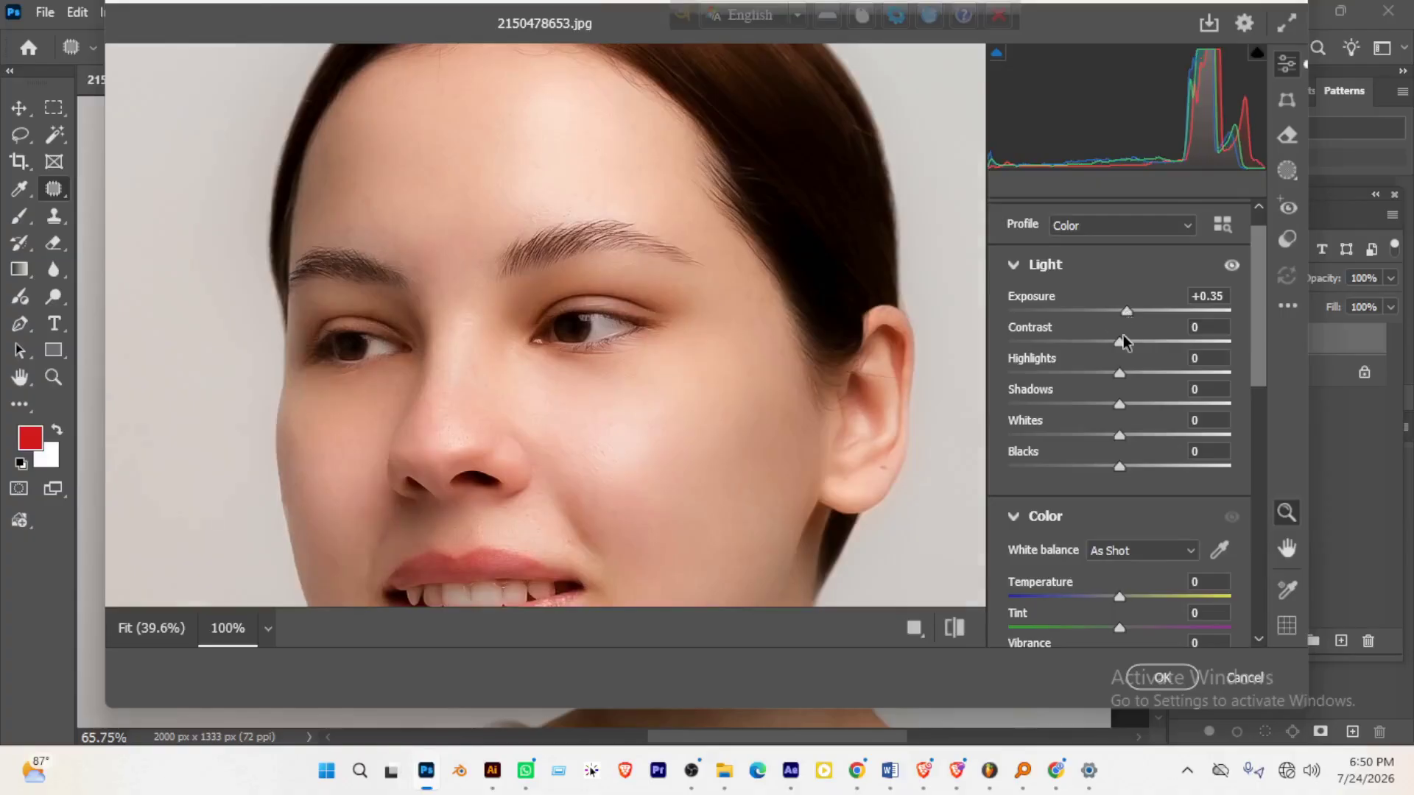
{"action": "left_click", "coordinate": [1164, 678]}
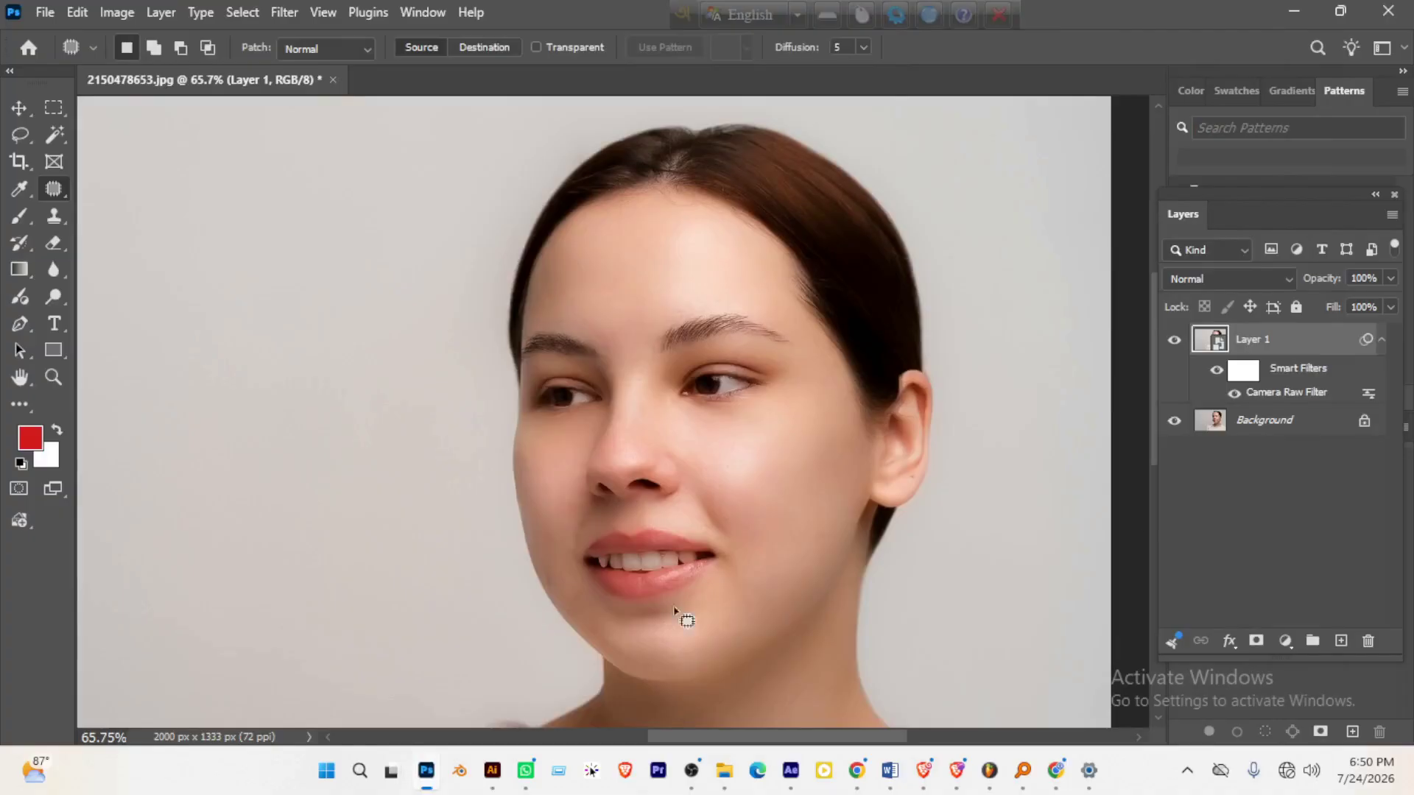
- Compare Layer 1 with the original by toggling its visibility, and examine the hair, eyes and skin up close
{"action": "left_click", "coordinate": [1173, 341]}
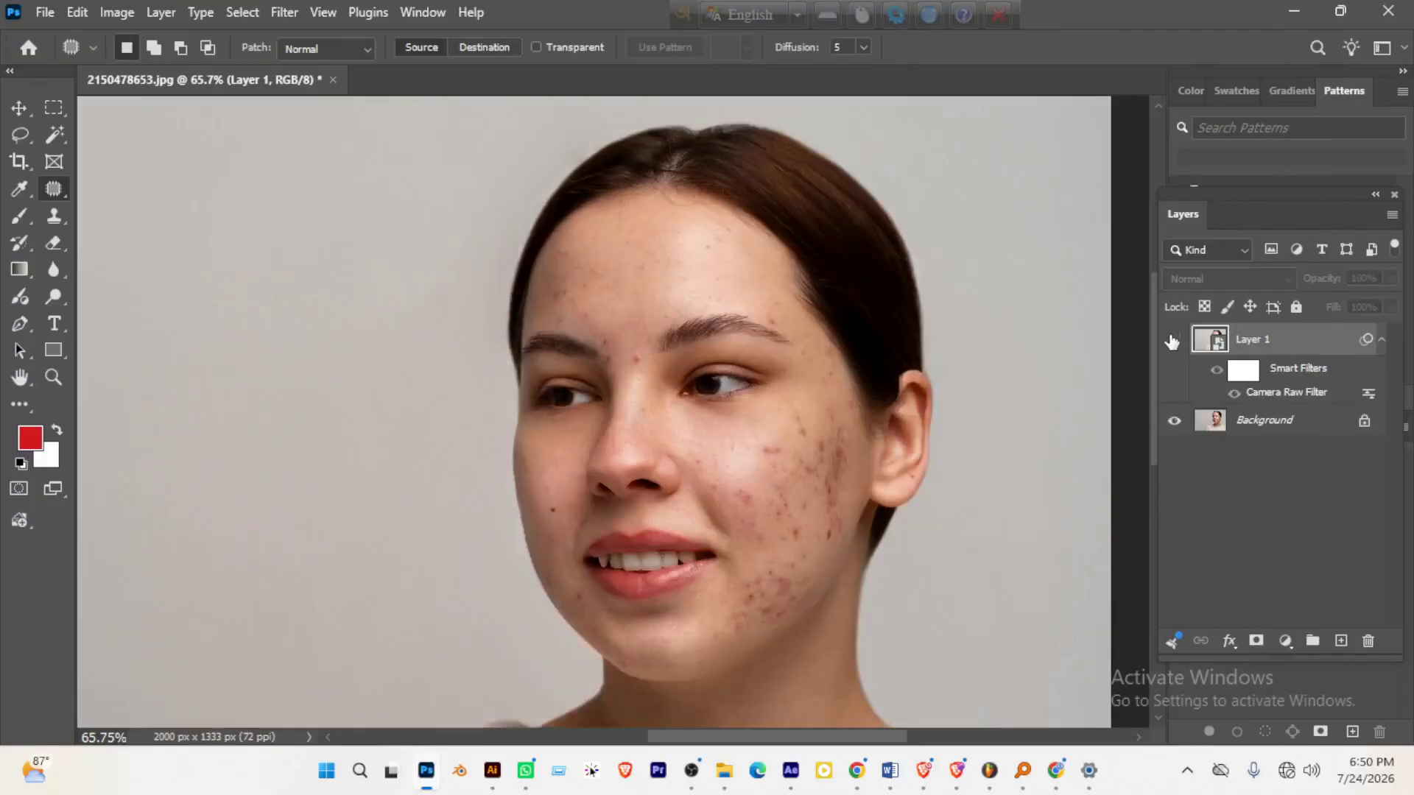
{"action": "left_click", "coordinate": [1172, 341]}
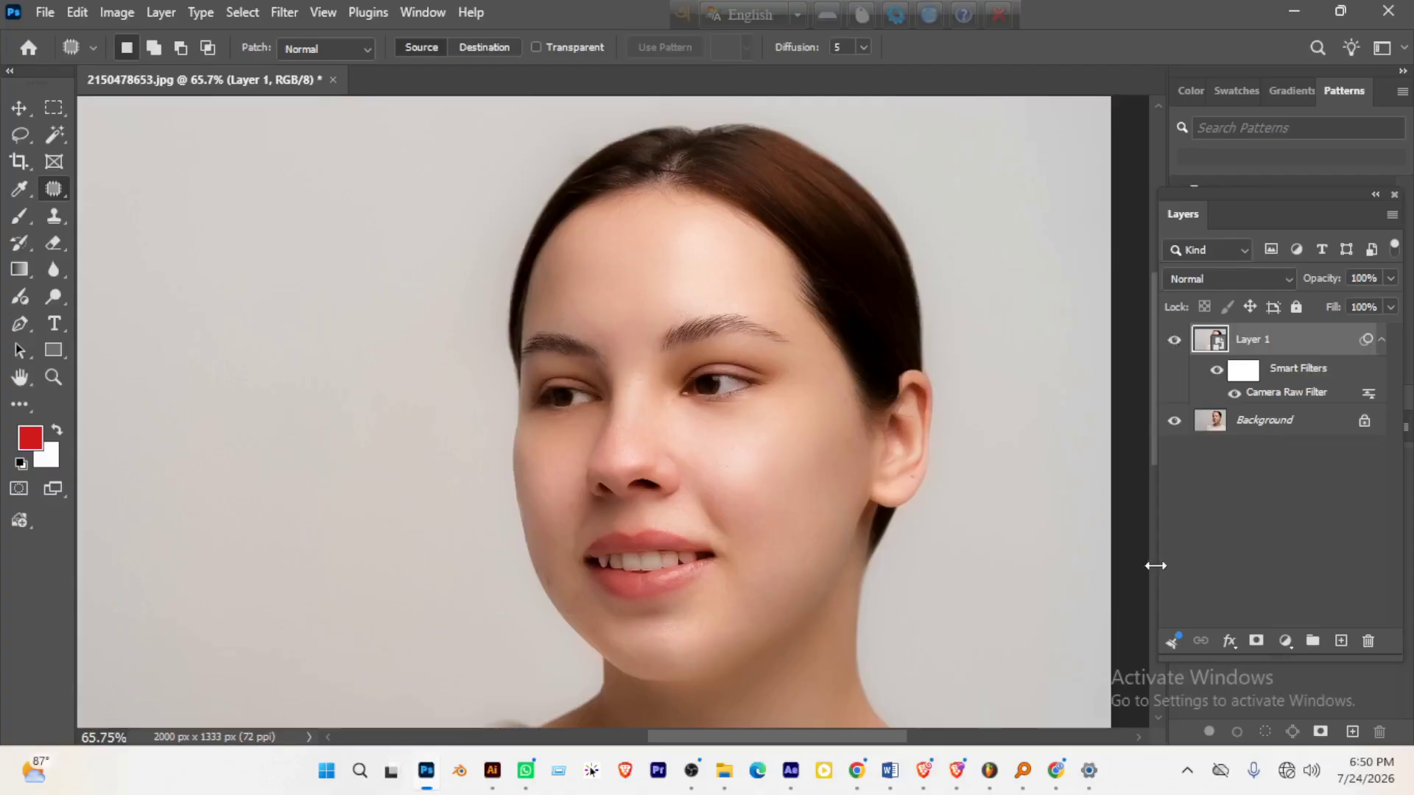
{"action": "left_click_drag", "start_coordinate": [792, 186], "coordinate": [647, 423]}
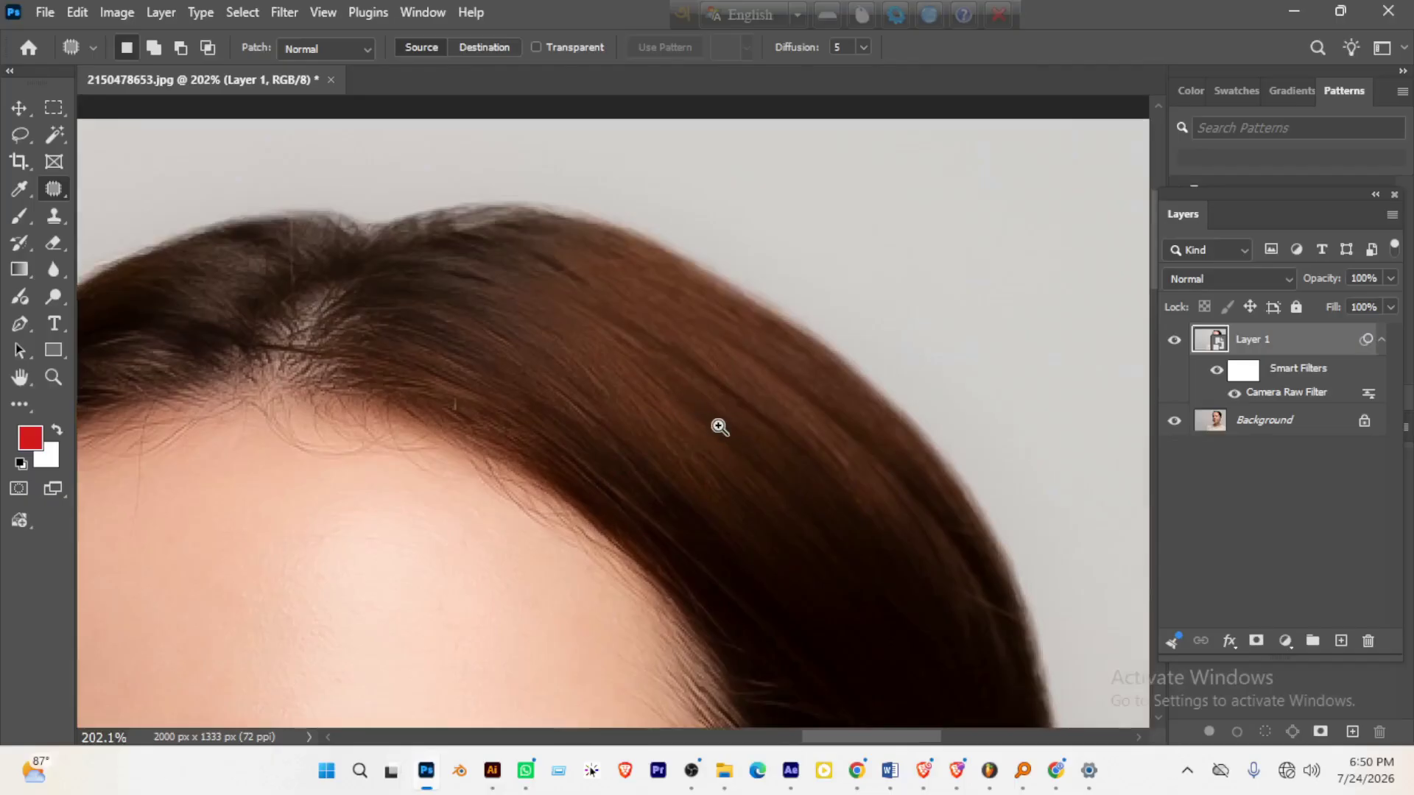
{"action": "scroll", "coordinate": [718, 426], "scroll_direction": "down", "scroll_amount": 5}
{"action": "left_click_drag", "start_coordinate": [678, 572], "coordinate": [694, 250]}
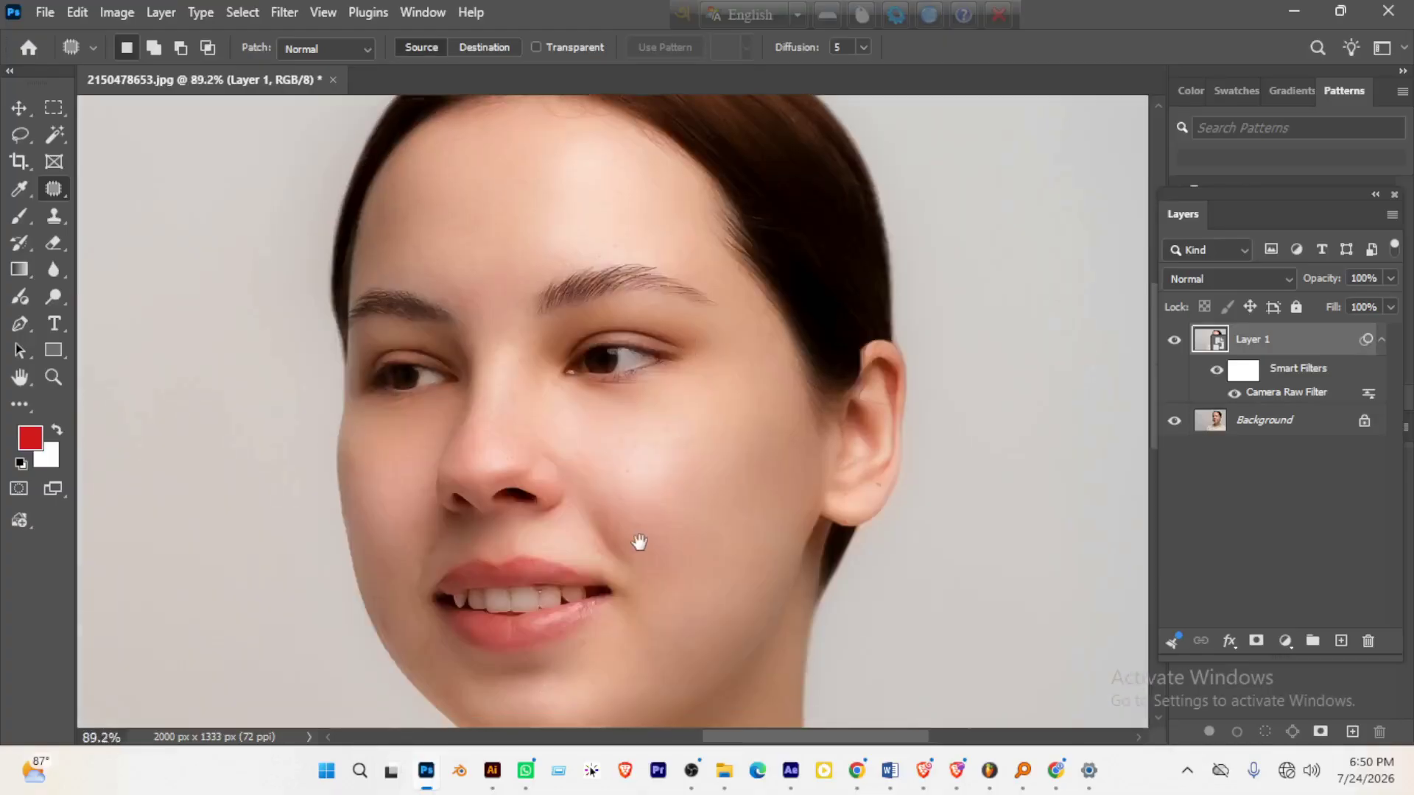
{"action": "left_click_drag", "start_coordinate": [615, 363], "coordinate": [669, 401]}
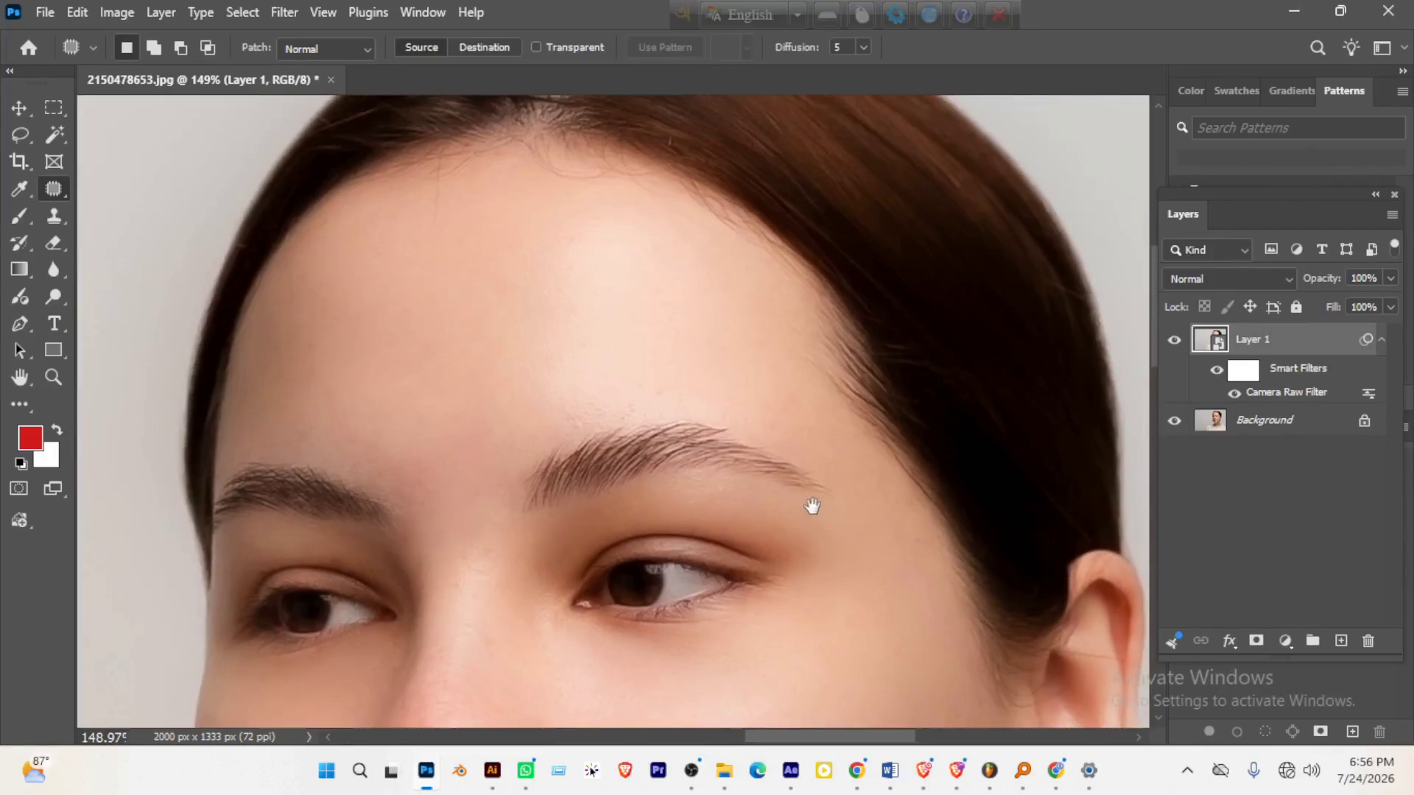
{"action": "left_click_drag", "start_coordinate": [811, 505], "coordinate": [817, 233]}
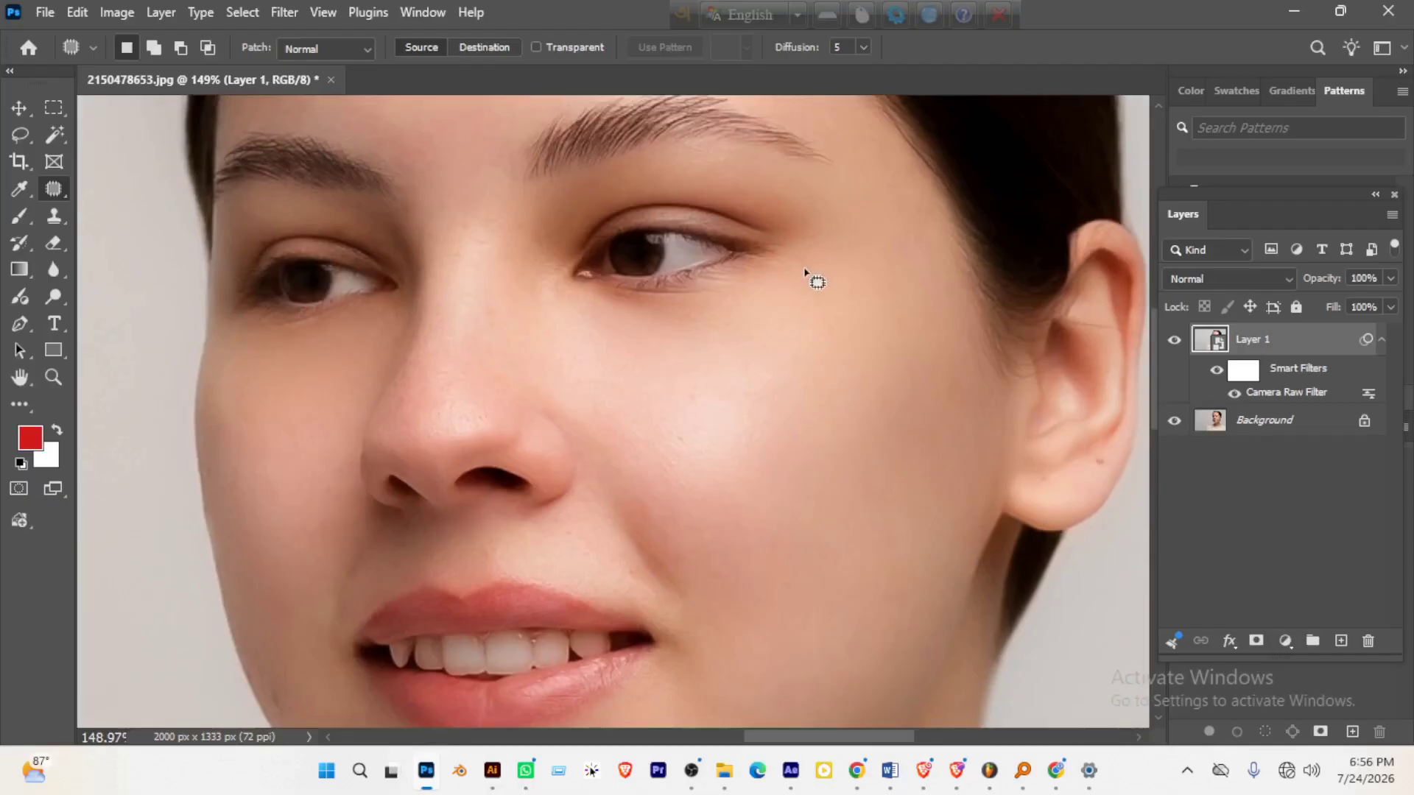
{"action": "scroll", "coordinate": [749, 339], "scroll_direction": "up", "scroll_amount": 3}
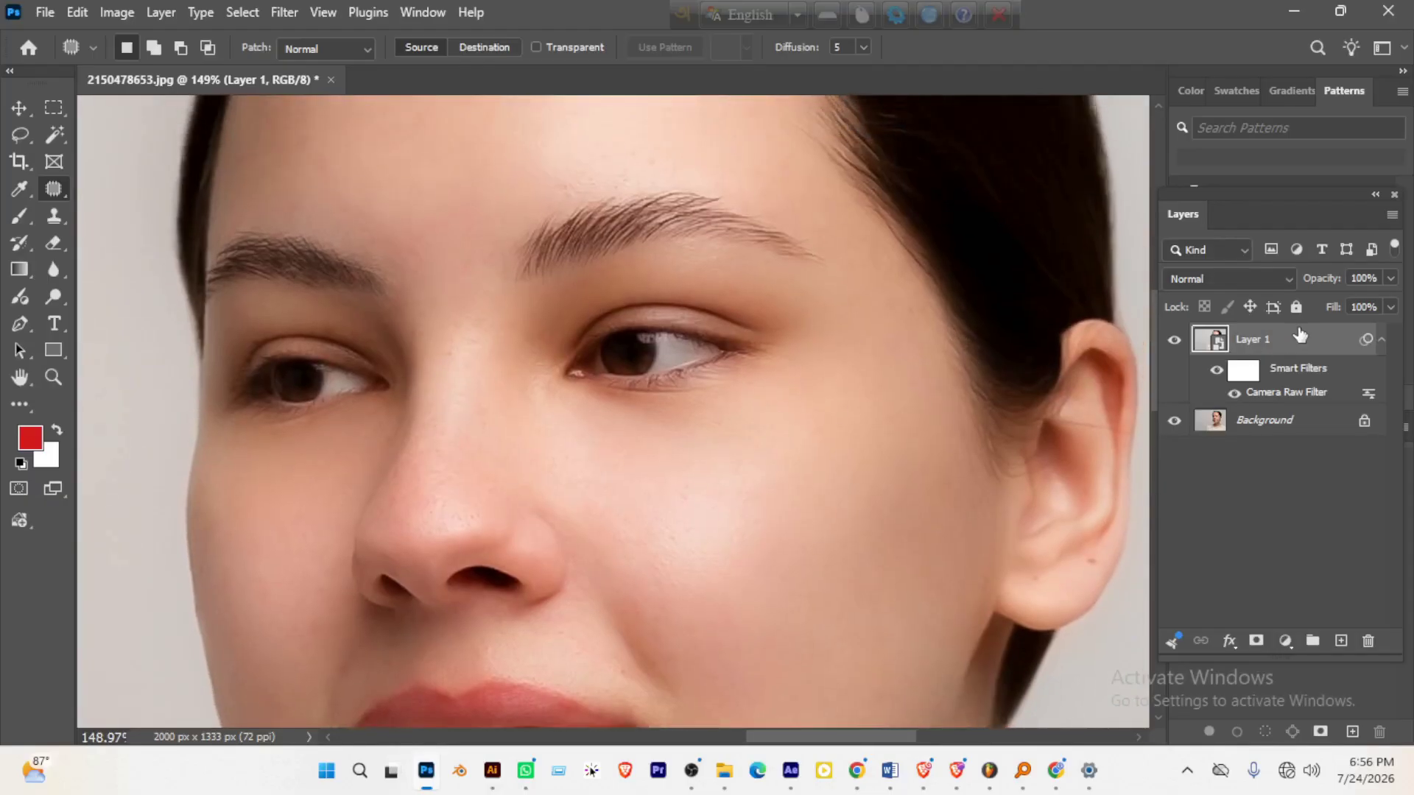
- Paint black on the Smart Filters mask with a 90 px soft brush over the hair beside the forehead and above the ear
{"action": "left_click", "coordinate": [1248, 376]}
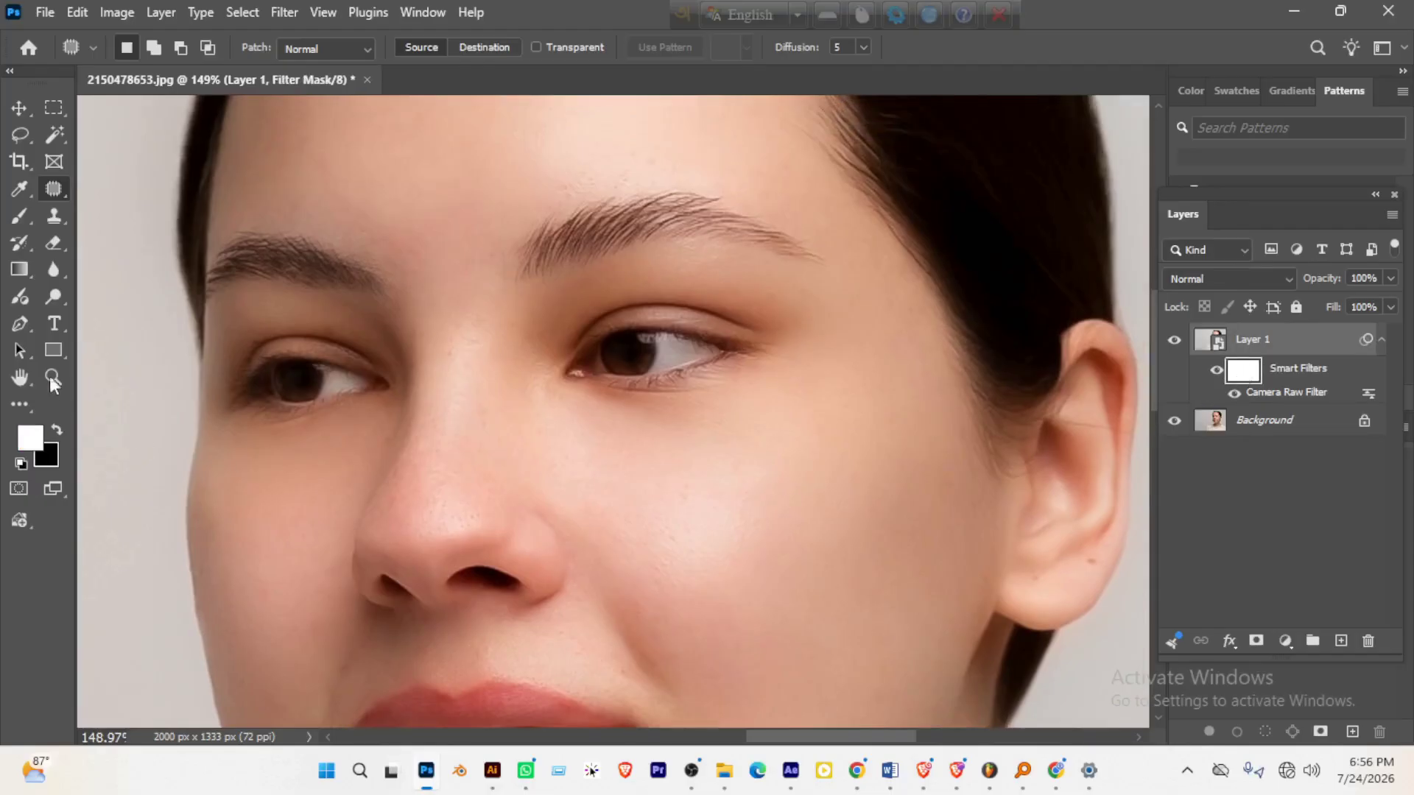
{"action": "left_click", "coordinate": [20, 216]}
{"action": "left_click", "coordinate": [59, 431]}
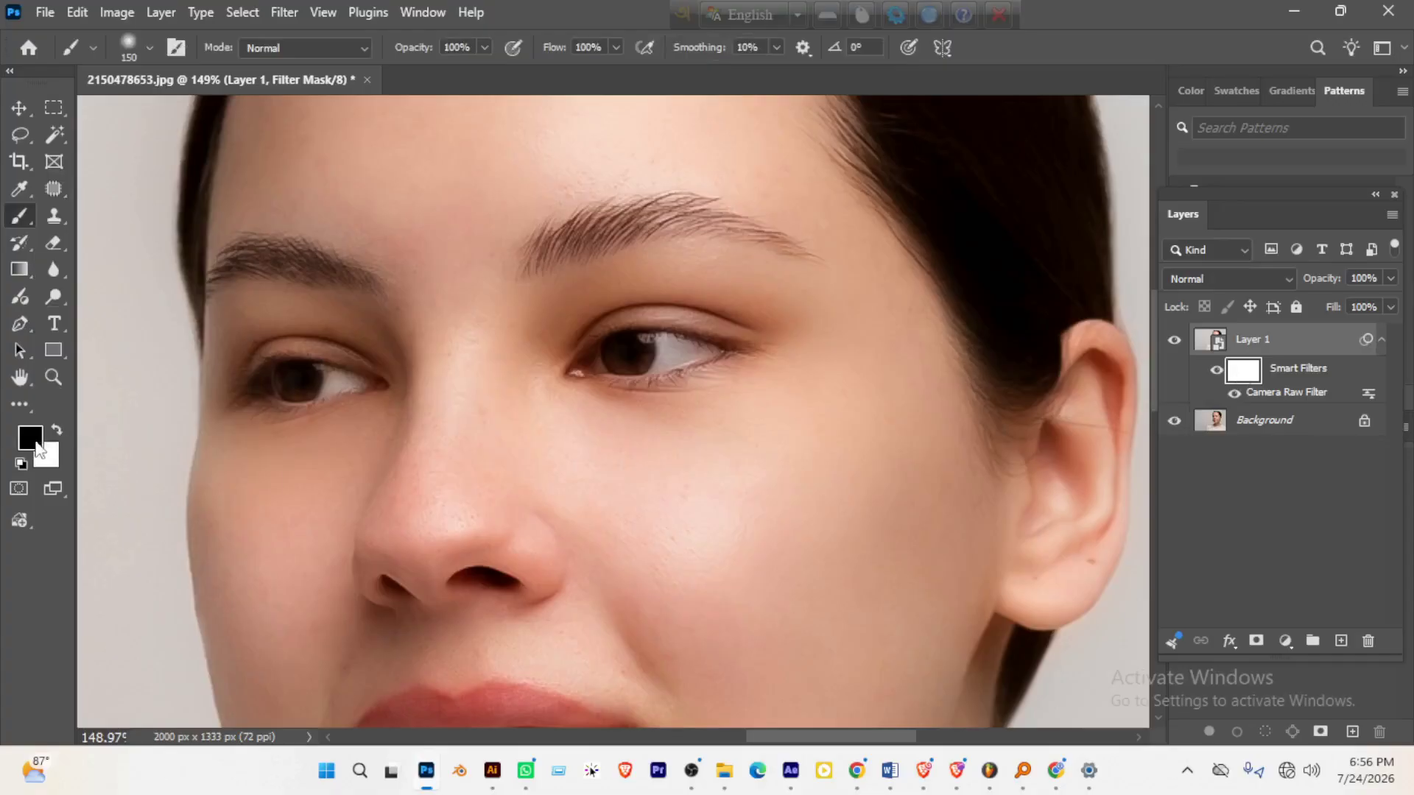
{"action": "scroll", "coordinate": [474, 357], "scroll_direction": "up", "scroll_amount": 5}
{"action": "scroll", "coordinate": [473, 357], "scroll_direction": "right", "scroll_amount": 4}
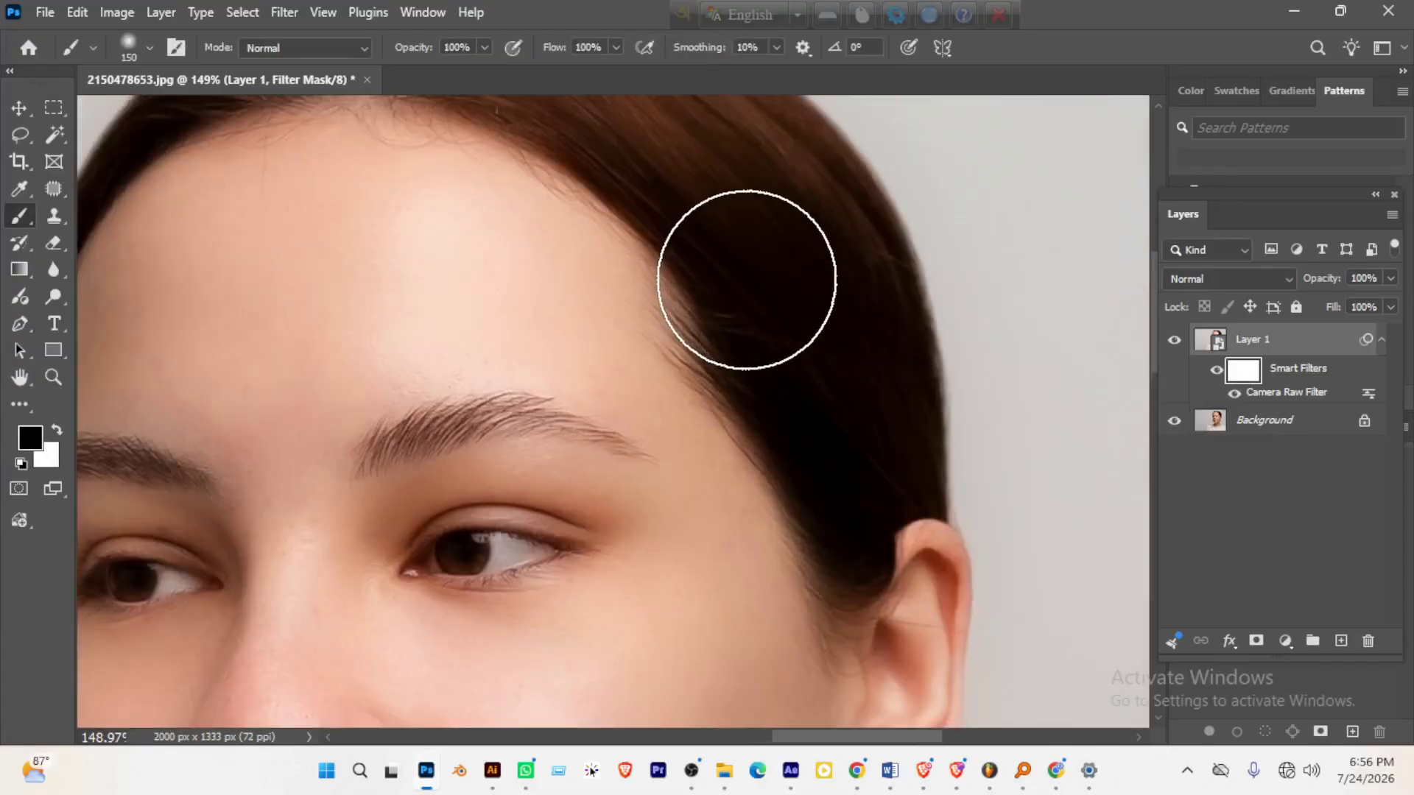
{"action": "key", "text": "bracketleft"}
{"action": "key", "text": "bracketleft"}
{"action": "key", "text": "bracketleft"}
{"action": "left_click_drag", "start_coordinate": [742, 282], "coordinate": [786, 403]}
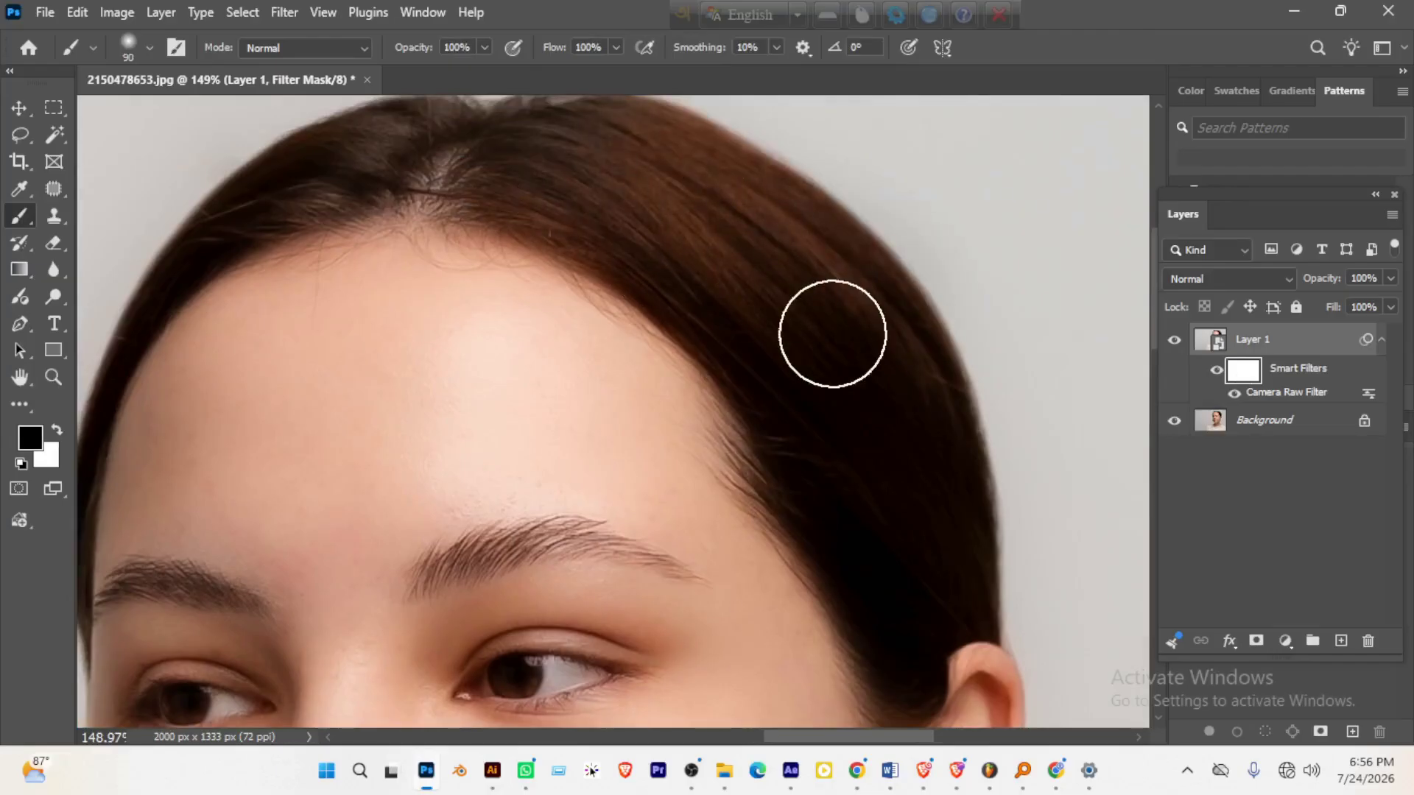
{"action": "left_click_drag", "start_coordinate": [864, 528], "coordinate": [723, 287]}
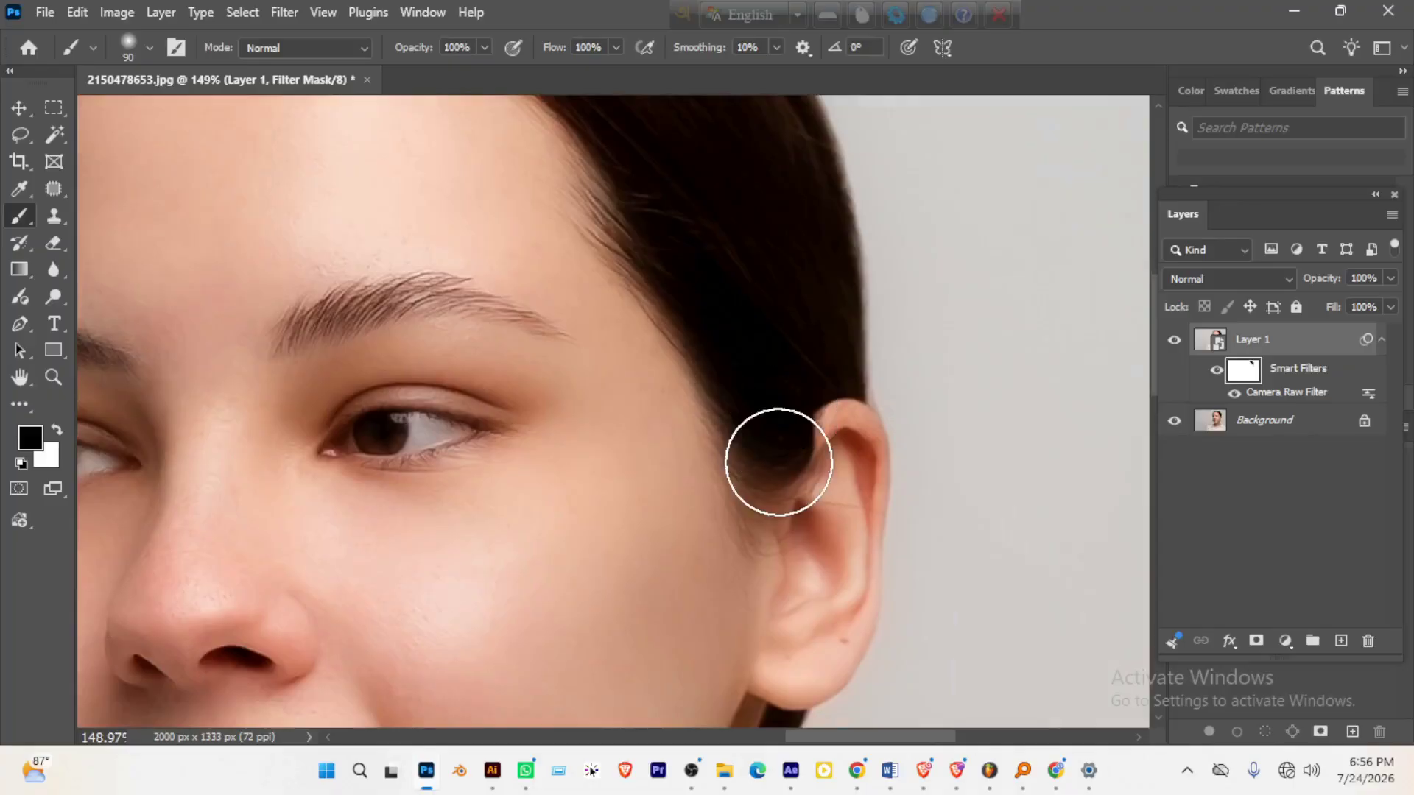
{"action": "mouse_move", "coordinate": [772, 413]}
{"action": "left_mouse_down"}
{"action": "mouse_move", "coordinate": [825, 525]}
{"action": "mouse_move", "coordinate": [727, 272]}
{"action": "left_mouse_up"}
{"action": "left_click_drag", "start_coordinate": [707, 397], "coordinate": [1000, 657]}
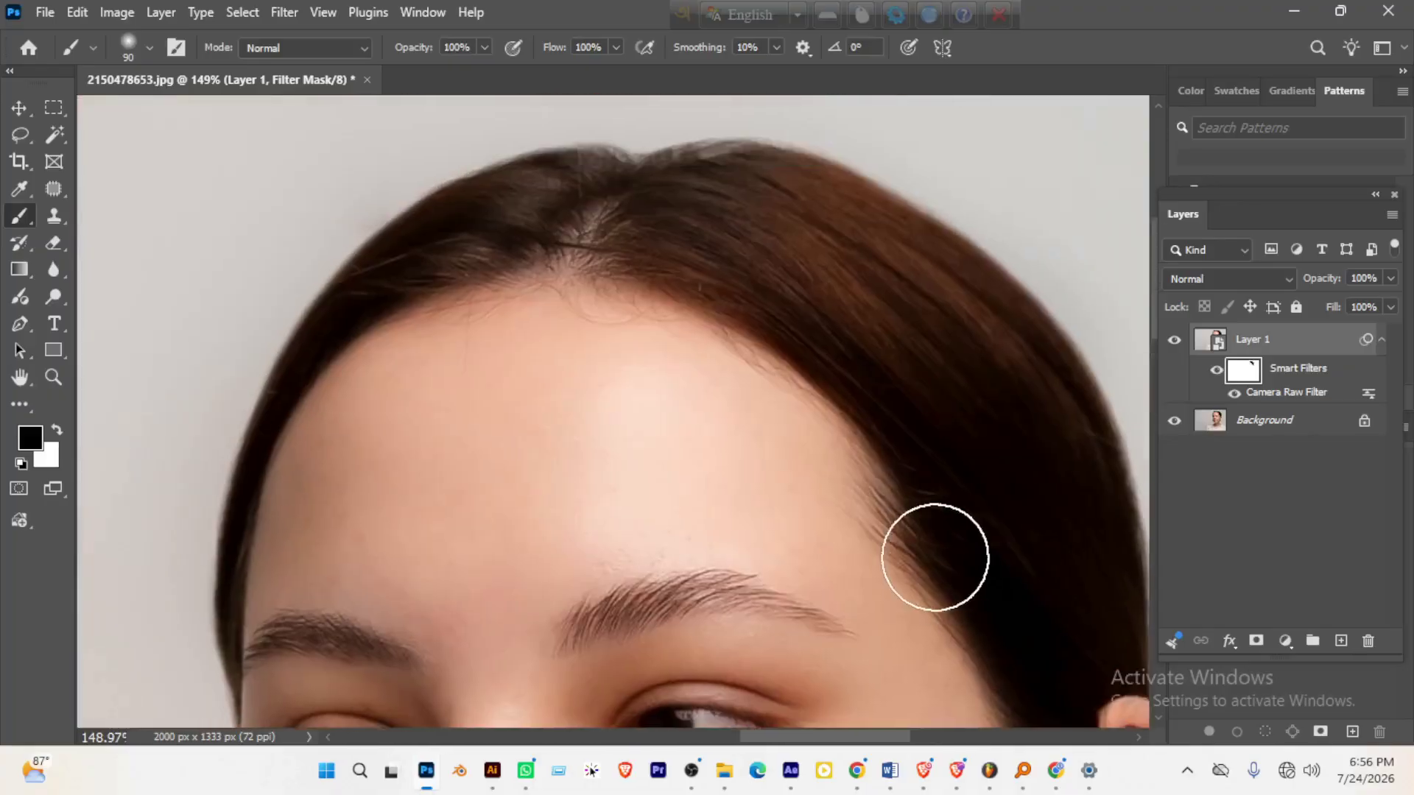
- Enlarge the brush to 150 px and paint black on the filter mask over the hair at the upper hairline
{"action": "left_click", "coordinate": [147, 50]}
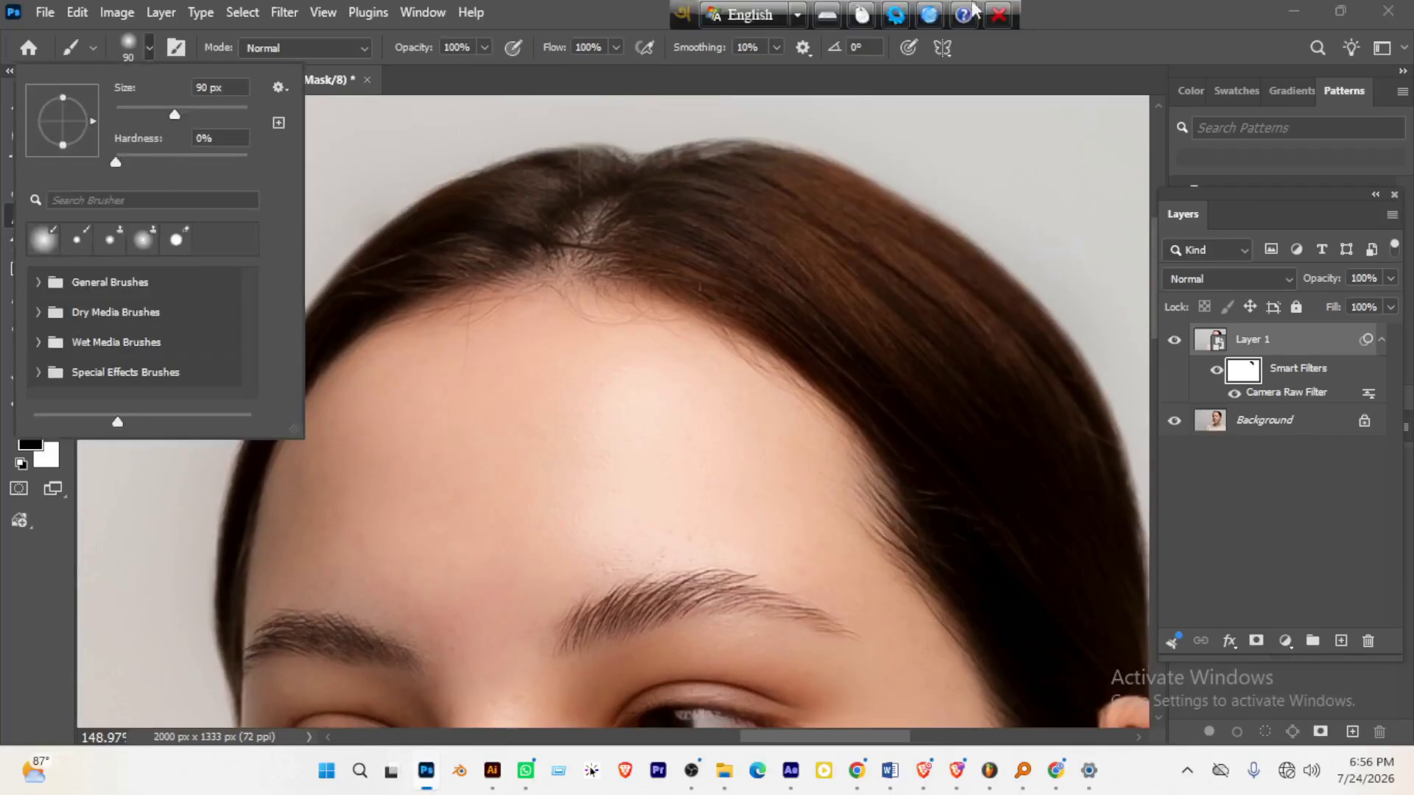
{"action": "left_click", "coordinate": [1079, 16]}
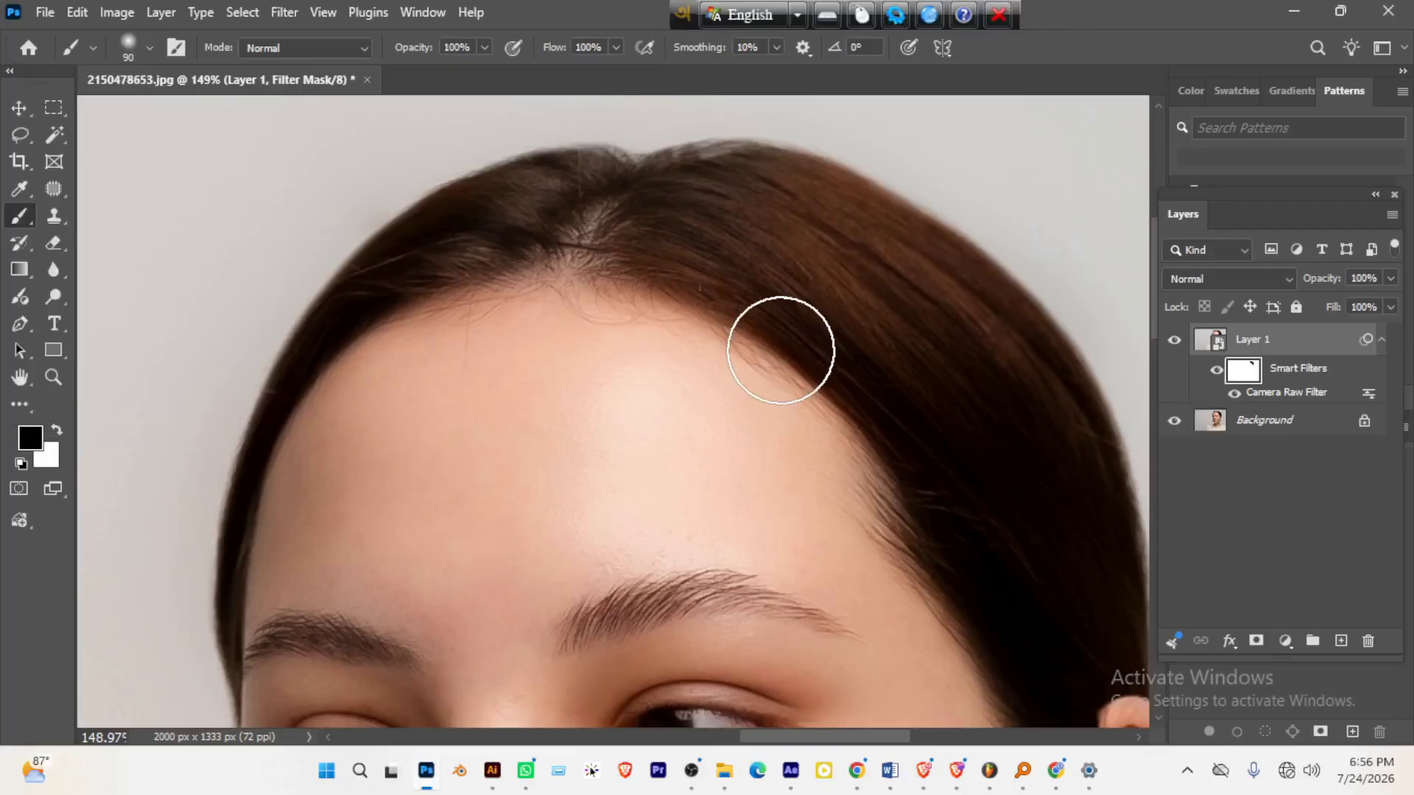
{"action": "key", "text": "bracketright"}
{"action": "key", "text": "bracketright"}
{"action": "key", "text": "bracketright"}
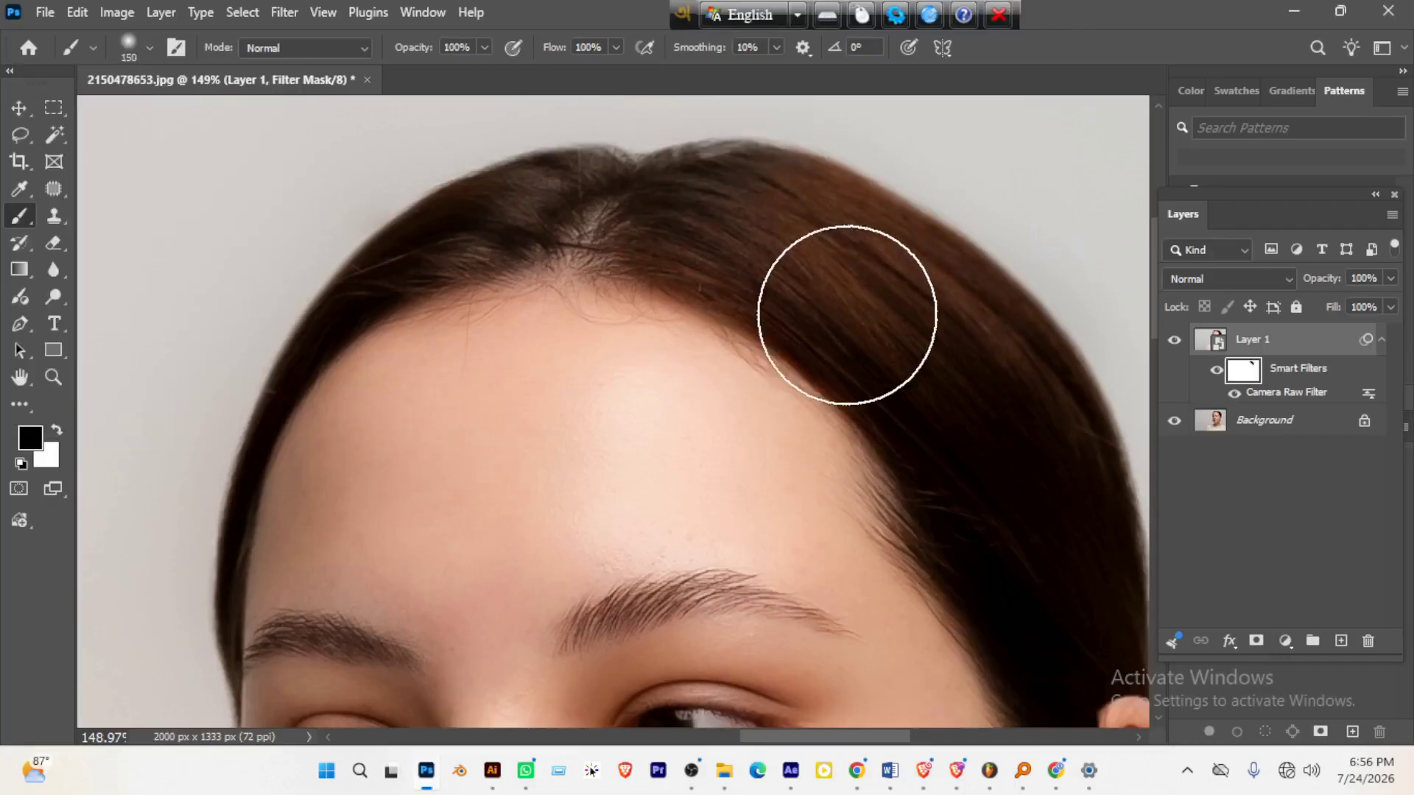
{"action": "mouse_move", "coordinate": [758, 357]}
{"action": "left_mouse_down"}
{"action": "mouse_move", "coordinate": [837, 319]}
{"action": "mouse_move", "coordinate": [732, 338]}
{"action": "left_mouse_up"}
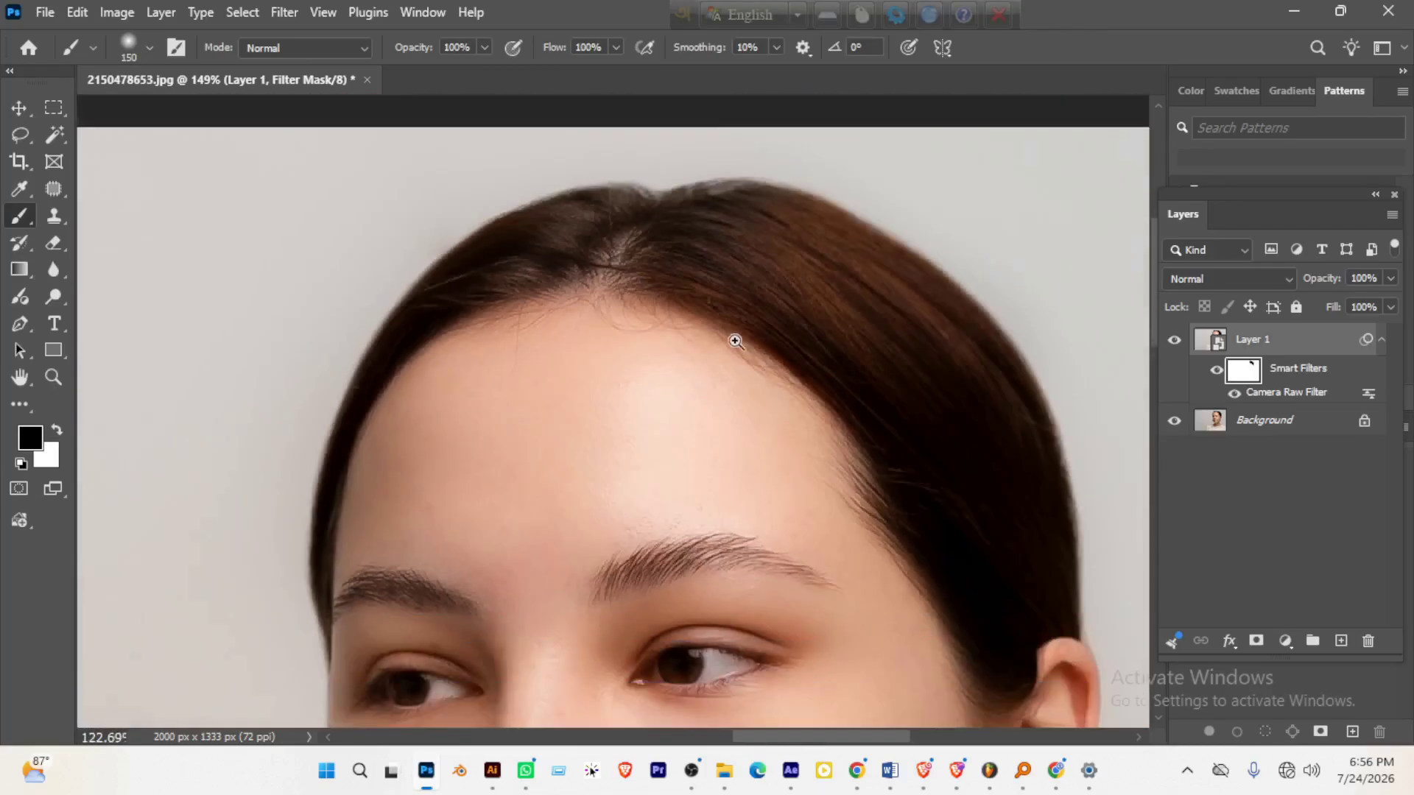
{"action": "left_click_drag", "start_coordinate": [620, 275], "coordinate": [789, 189]}
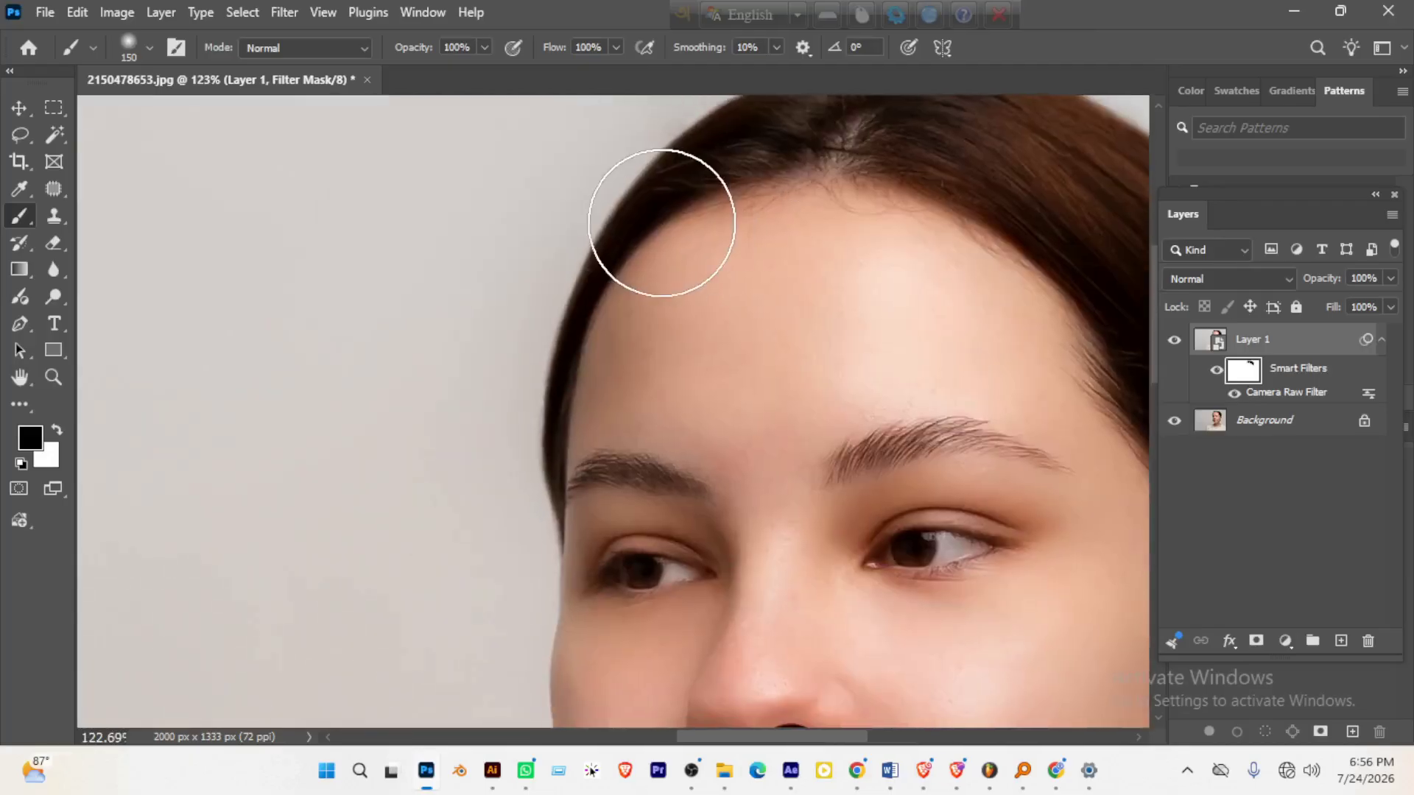
- Reduce the brush to 25 px, then 20 px, and mask the filter off the eyebrow nearer the visible ear
{"action": "key", "text": "bracketleft"}
{"action": "key", "text": "bracketleft"}
{"action": "key", "text": "bracketleft"}
{"action": "key", "text": "bracketleft"}
{"action": "key", "text": "bracketleft"}
{"action": "key", "text": "bracketleft"}
{"action": "key", "text": "bracketleft"}
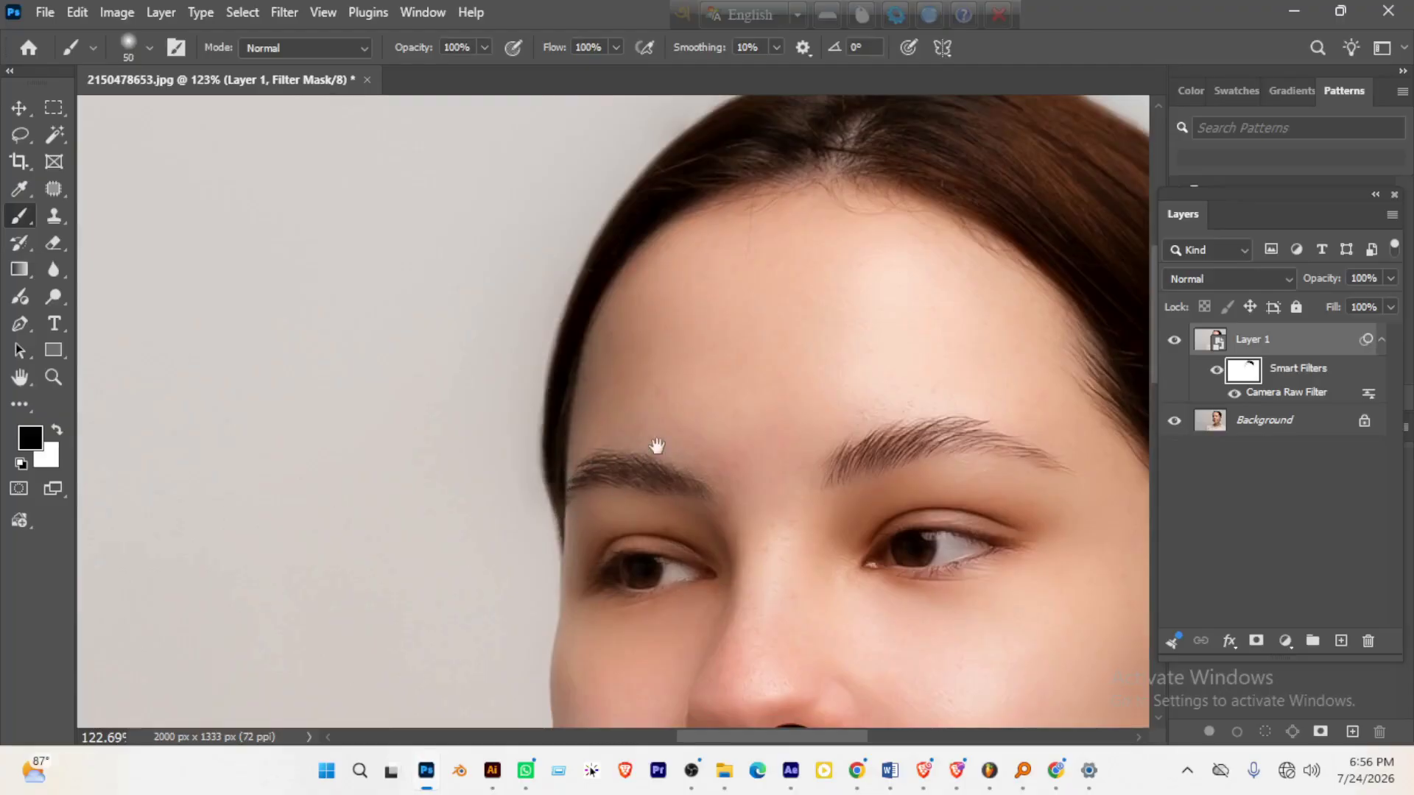
{"action": "left_click_drag", "start_coordinate": [656, 449], "coordinate": [515, 411]}
{"action": "left_click_drag", "start_coordinate": [717, 423], "coordinate": [789, 398]}
{"action": "key", "text": "bracketleft"}
{"action": "scroll", "coordinate": [755, 438], "scroll_direction": "up", "scroll_amount": 3}
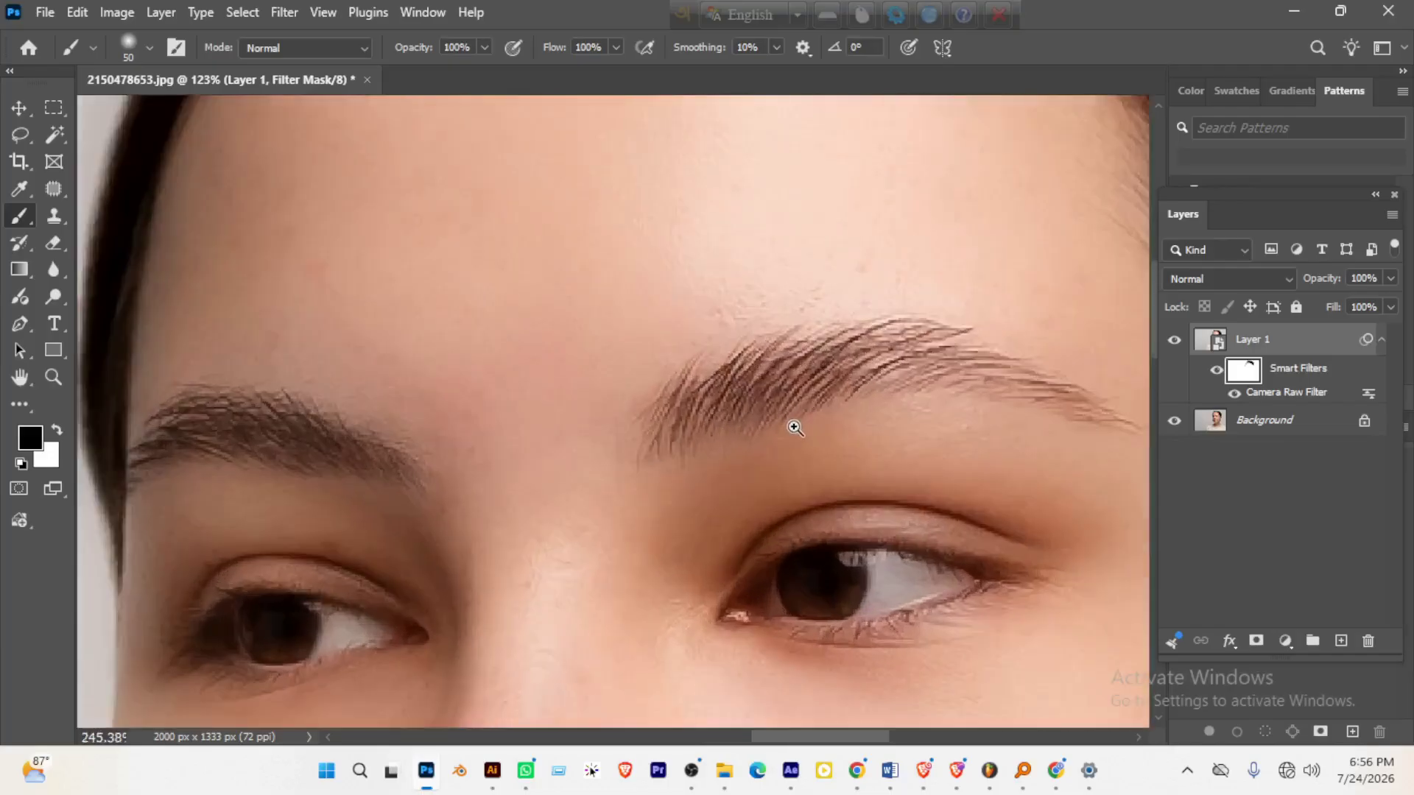
{"action": "key", "text": "bracketleft"}
{"action": "key", "text": "bracketleft"}
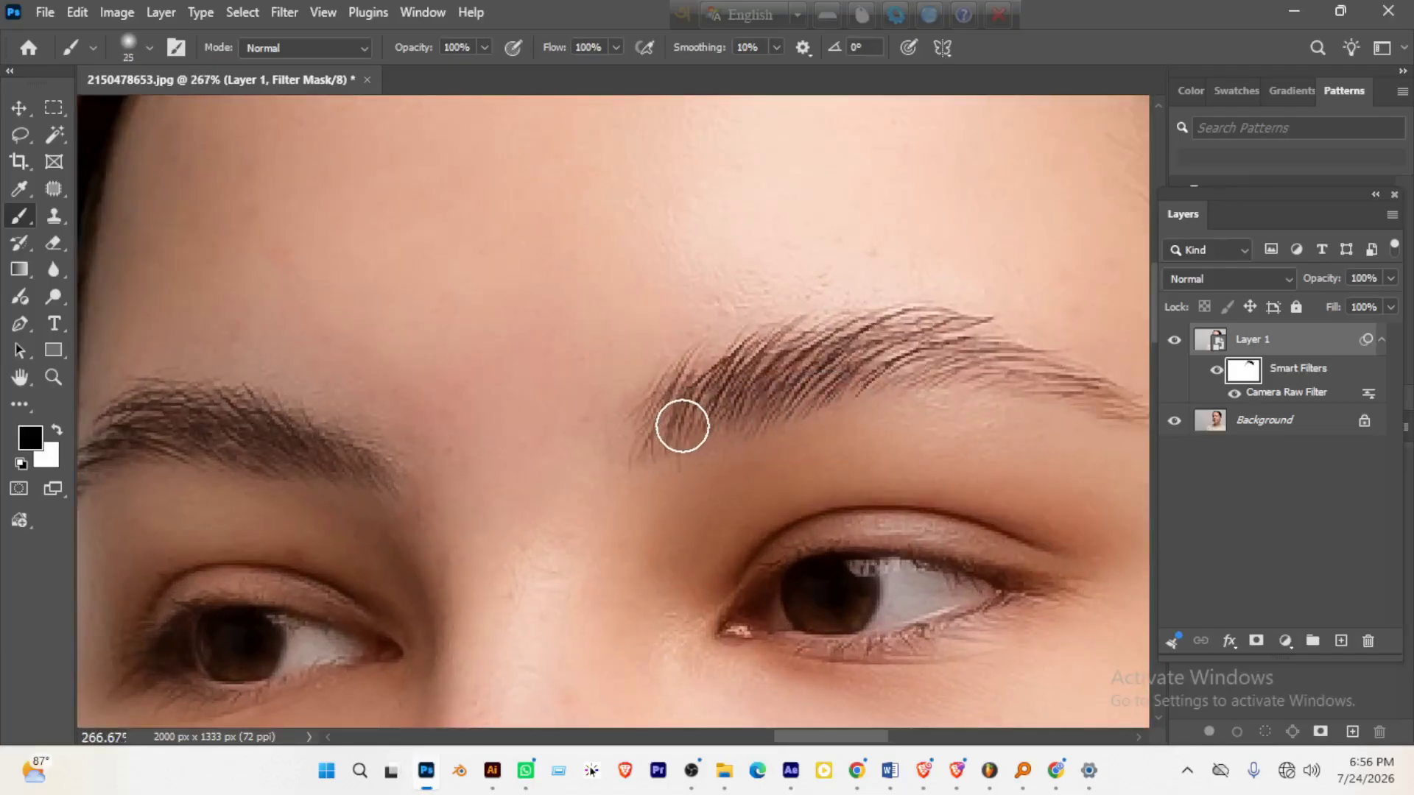
{"action": "mouse_move", "coordinate": [682, 422]}
{"action": "left_mouse_down"}
{"action": "mouse_move", "coordinate": [672, 432]}
{"action": "mouse_move", "coordinate": [844, 355]}
{"action": "mouse_move", "coordinate": [969, 356]}
{"action": "mouse_move", "coordinate": [1104, 398]}
{"action": "left_mouse_up"}
{"action": "key", "text": "bracketleft"}
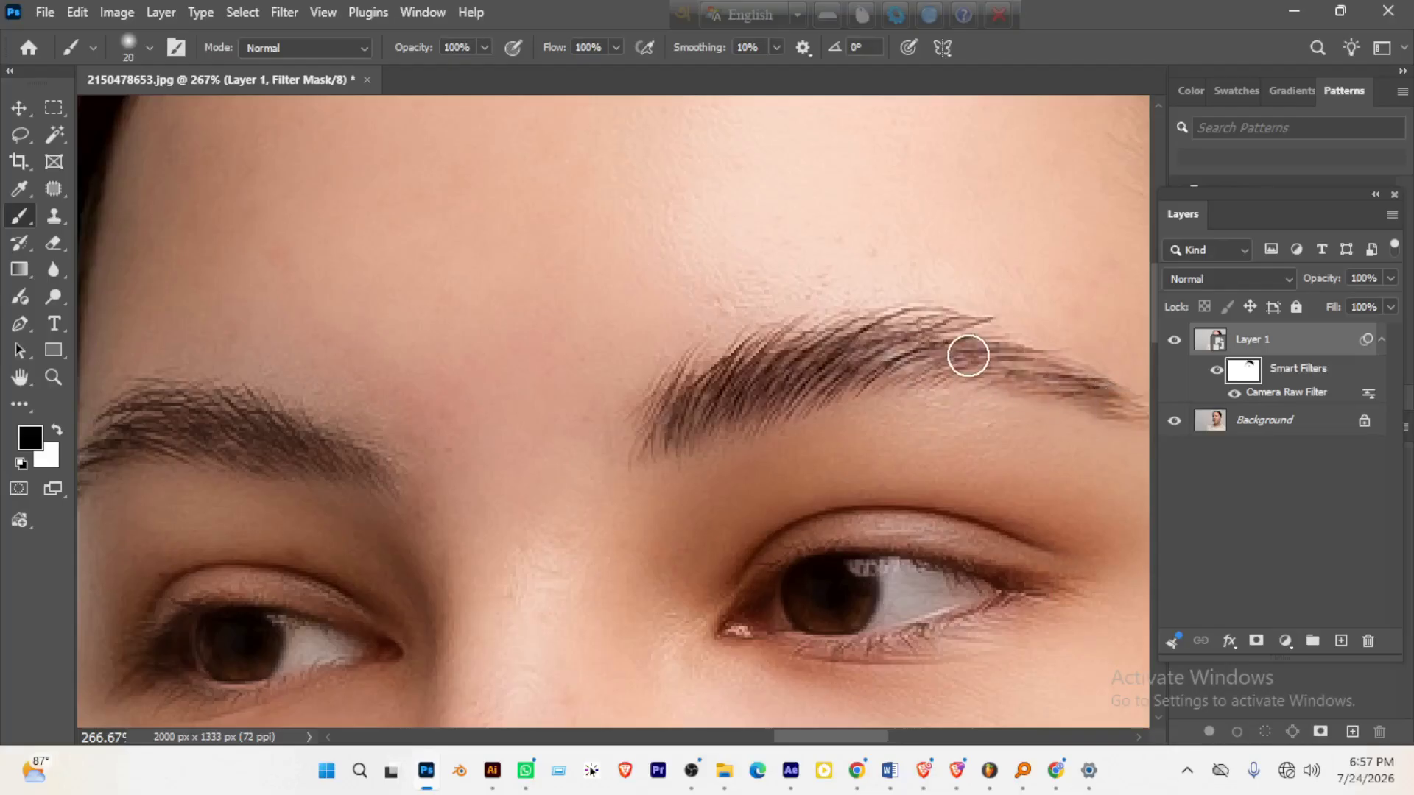
- Paint black with the 20 px brush on the filter mask over the other eyebrow and the eye nearer the ear
{"action": "left_click_drag", "start_coordinate": [851, 393], "coordinate": [997, 368]}
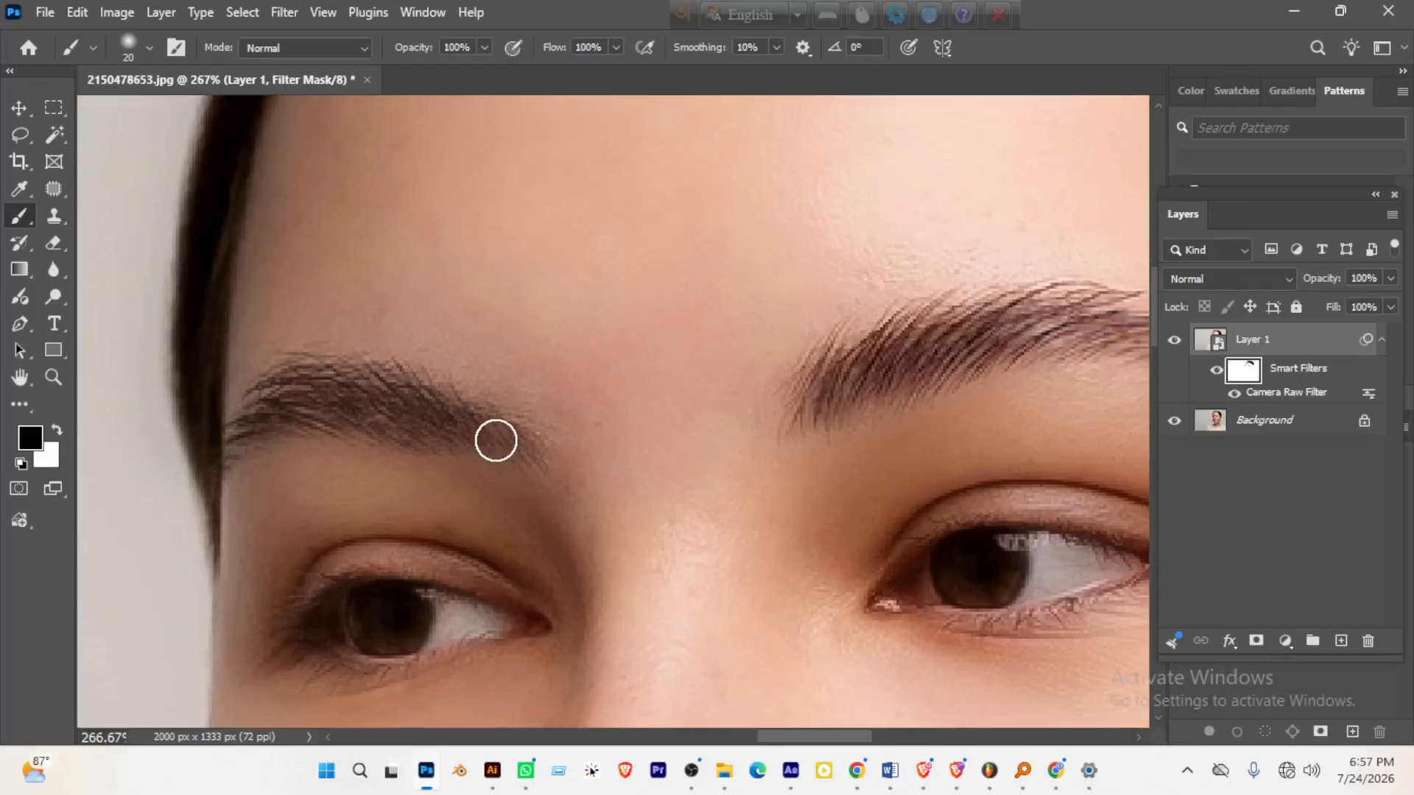
{"action": "mouse_move", "coordinate": [246, 413]}
{"action": "left_mouse_down"}
{"action": "mouse_move", "coordinate": [476, 335]}
{"action": "mouse_move", "coordinate": [435, 422]}
{"action": "mouse_move", "coordinate": [398, 442]}
{"action": "mouse_move", "coordinate": [537, 448]}
{"action": "mouse_move", "coordinate": [366, 455]}
{"action": "mouse_move", "coordinate": [444, 481]}
{"action": "left_mouse_up"}
{"action": "scroll", "coordinate": [395, 419], "scroll_direction": "right", "scroll_amount": 5}
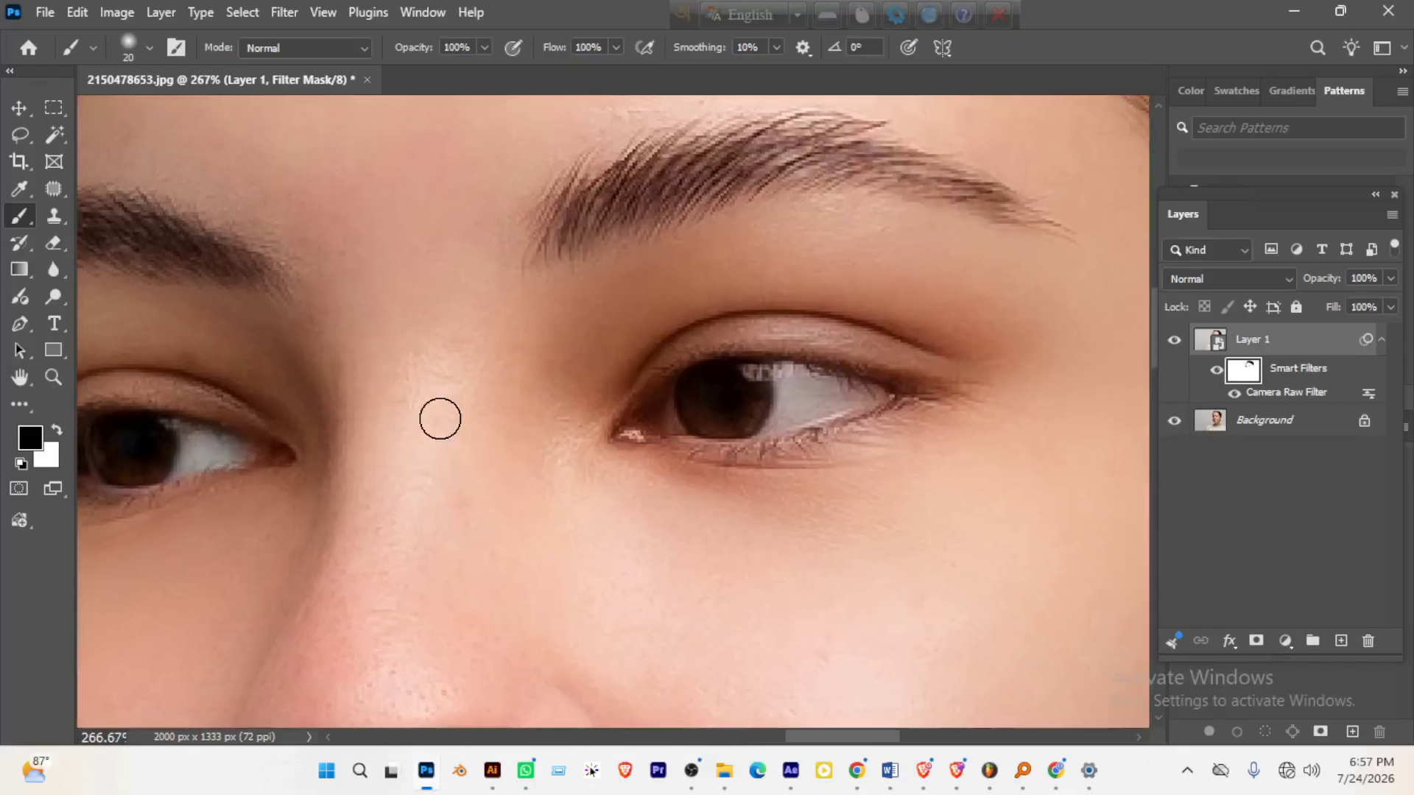
{"action": "mouse_move", "coordinate": [840, 392]}
{"action": "left_mouse_down"}
{"action": "mouse_move", "coordinate": [742, 395]}
{"action": "mouse_move", "coordinate": [882, 398]}
{"action": "mouse_move", "coordinate": [708, 422]}
{"action": "left_mouse_up"}
{"action": "scroll", "coordinate": [708, 422], "scroll_direction": "down", "scroll_amount": 6}
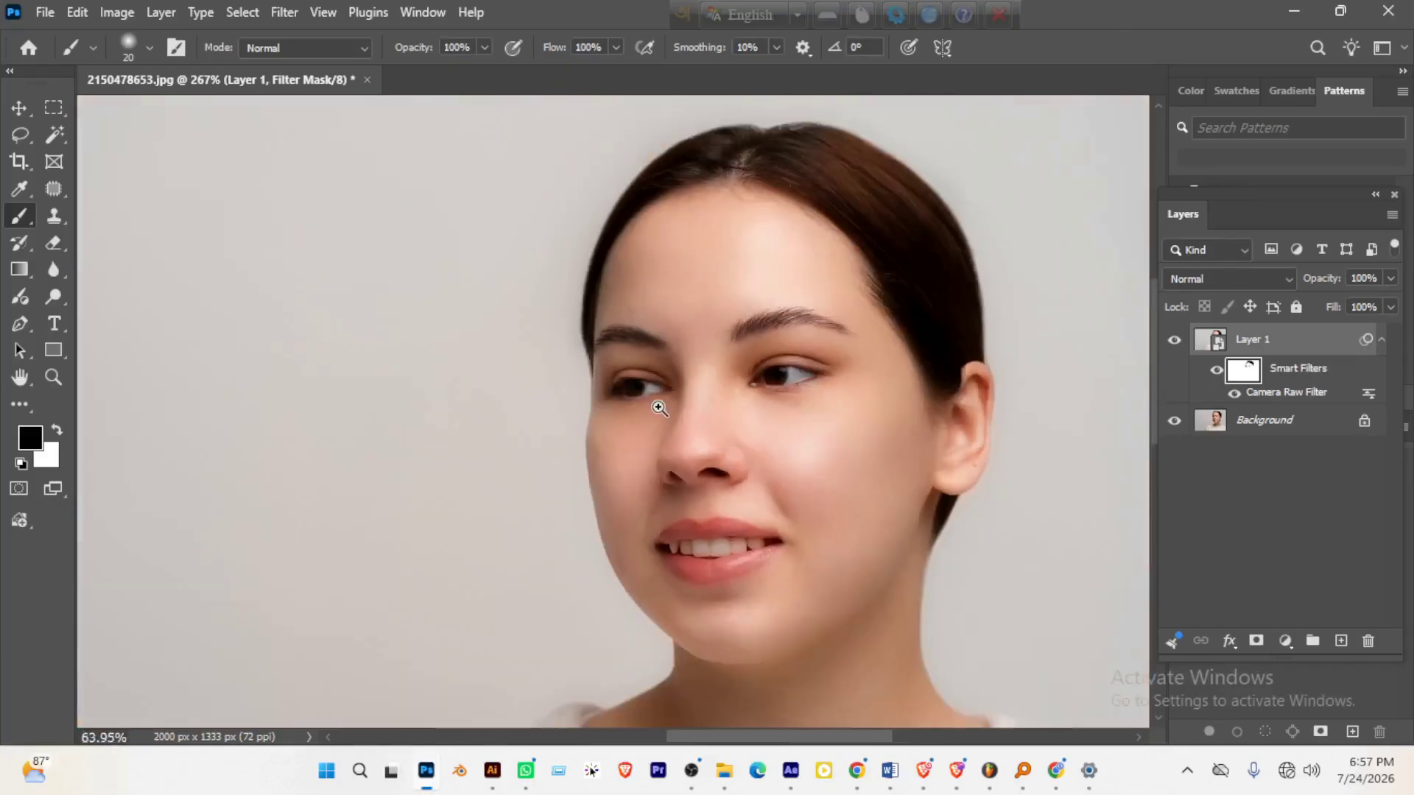
- Paint black on the filter mask over the lips and teeth with the 20 px brush
{"action": "left_click_drag", "start_coordinate": [789, 536], "coordinate": [754, 464]}
{"action": "scroll", "coordinate": [754, 464], "scroll_direction": "up", "scroll_amount": 6}
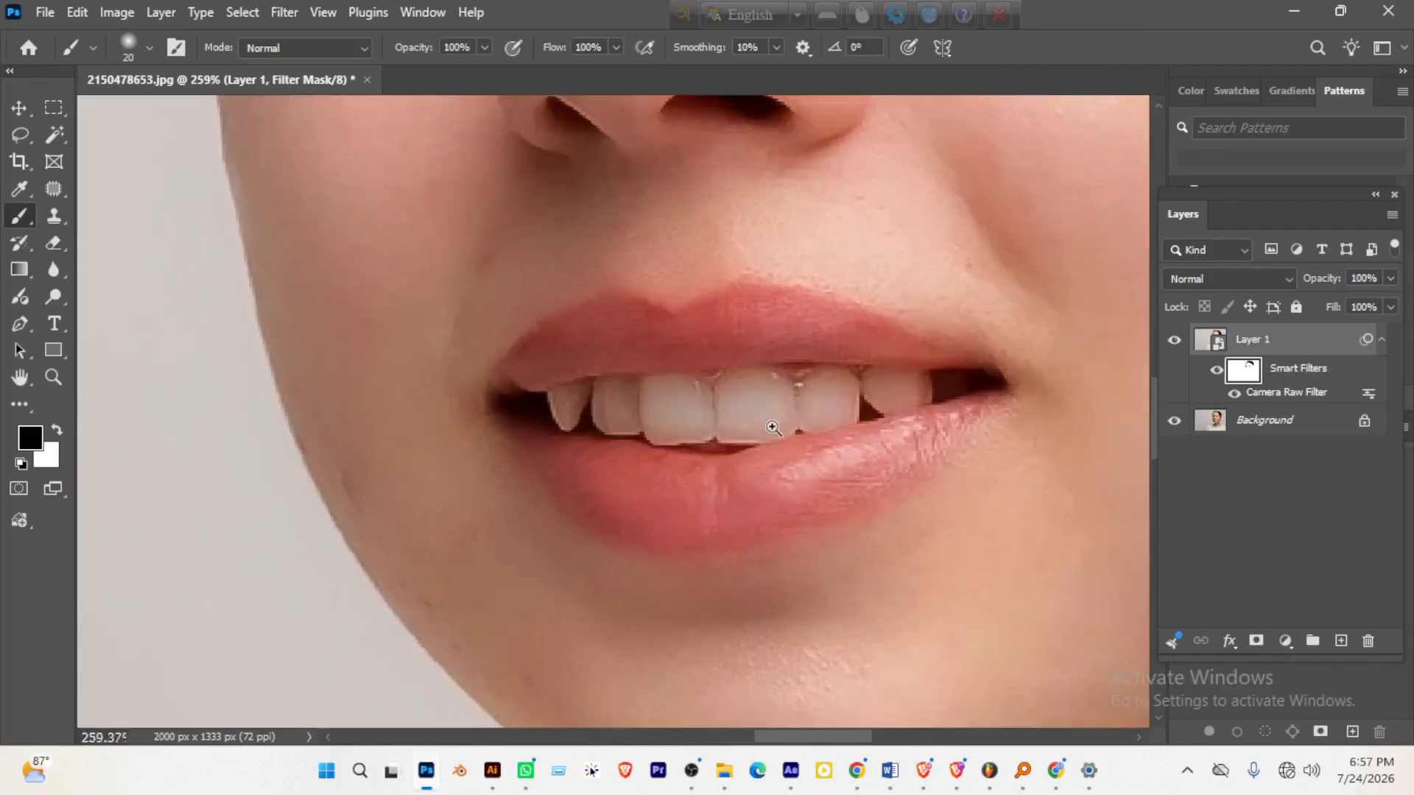
{"action": "mouse_move", "coordinate": [669, 480]}
{"action": "left_mouse_down"}
{"action": "mouse_move", "coordinate": [687, 496]}
{"action": "mouse_move", "coordinate": [854, 453]}
{"action": "left_mouse_up"}
{"action": "left_click_drag", "start_coordinate": [764, 389], "coordinate": [758, 315]}
{"action": "scroll", "coordinate": [759, 315], "scroll_direction": "down", "scroll_amount": 3}
{"action": "scroll", "coordinate": [861, 316], "scroll_direction": "down", "scroll_amount": 8}
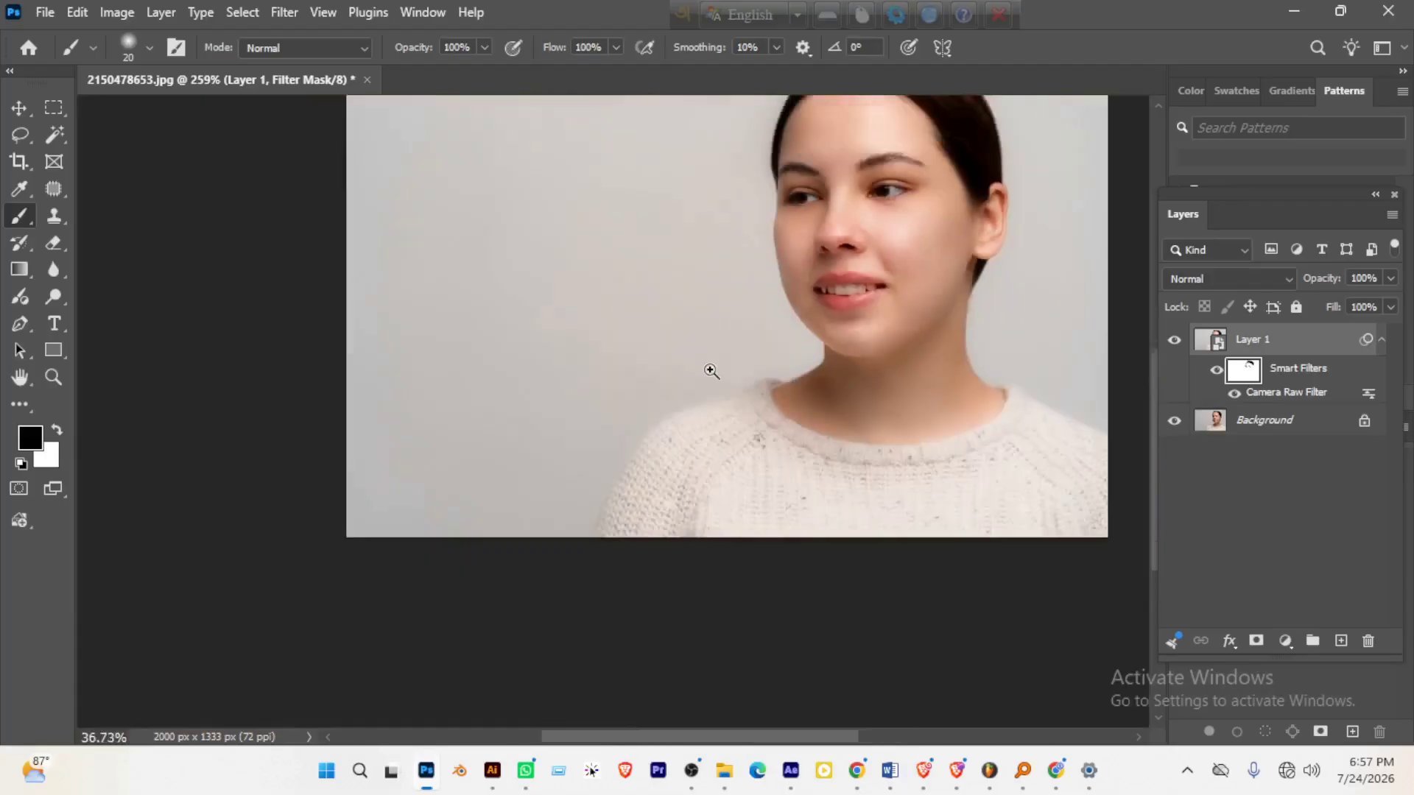
- Switch to the Quick Selection tool and reduce its brush to 80 px for selecting the sweater
{"action": "scroll", "coordinate": [801, 472], "scroll_direction": "up", "scroll_amount": 3}
{"action": "left_click_drag", "start_coordinate": [801, 471], "coordinate": [753, 412]}
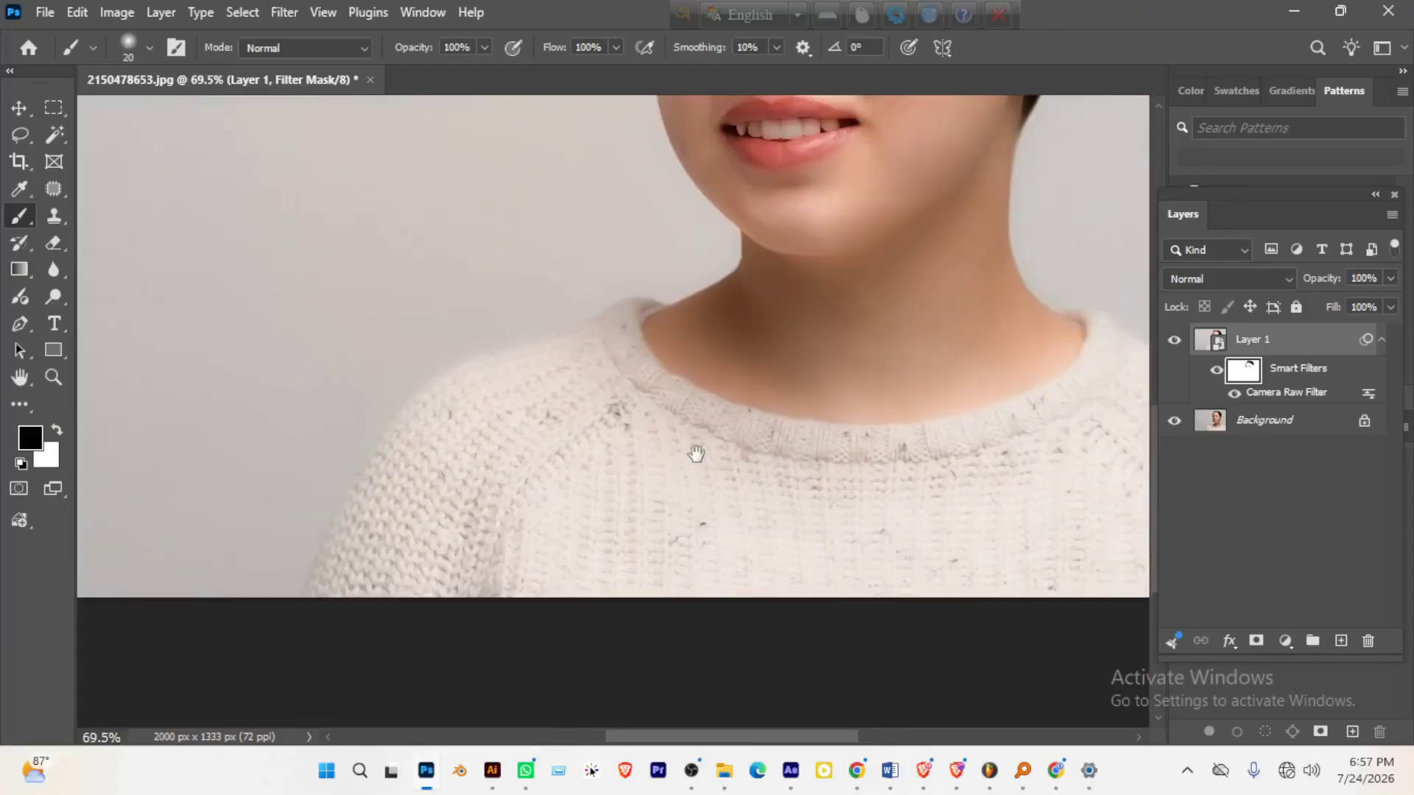
{"action": "scroll", "coordinate": [753, 412], "scroll_direction": "down", "scroll_amount": 1}
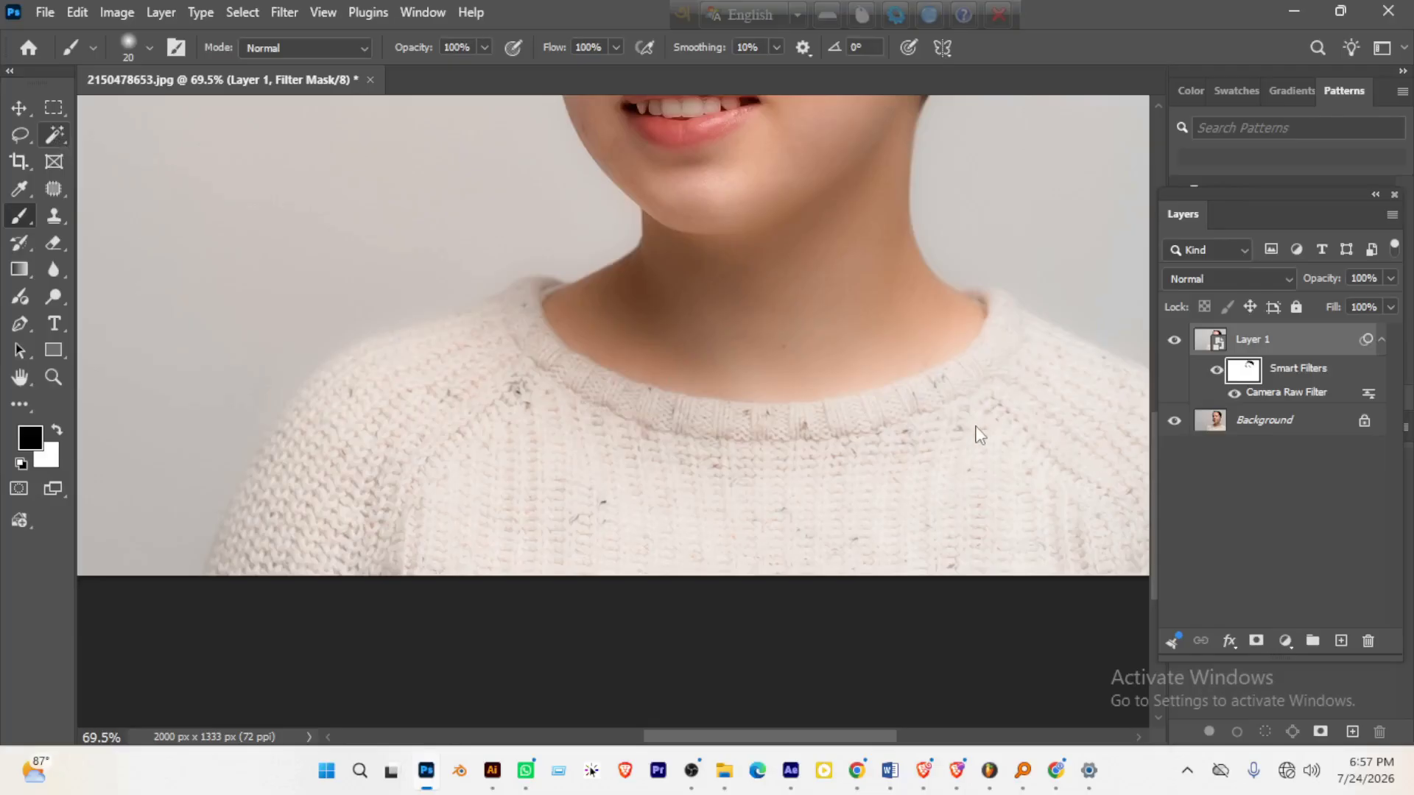
{"action": "left_click", "coordinate": [54, 134]}
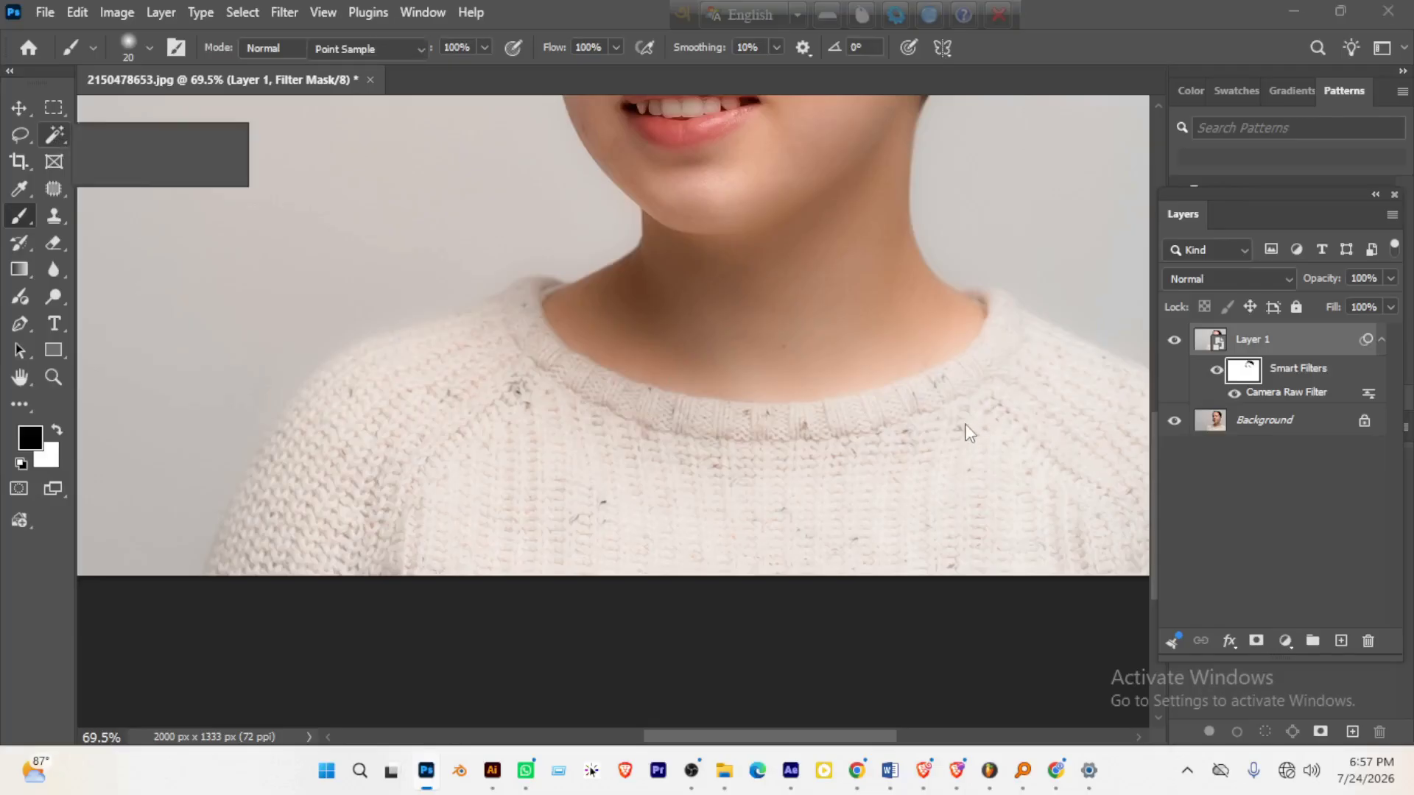
{"action": "key", "text": "shift+w"}
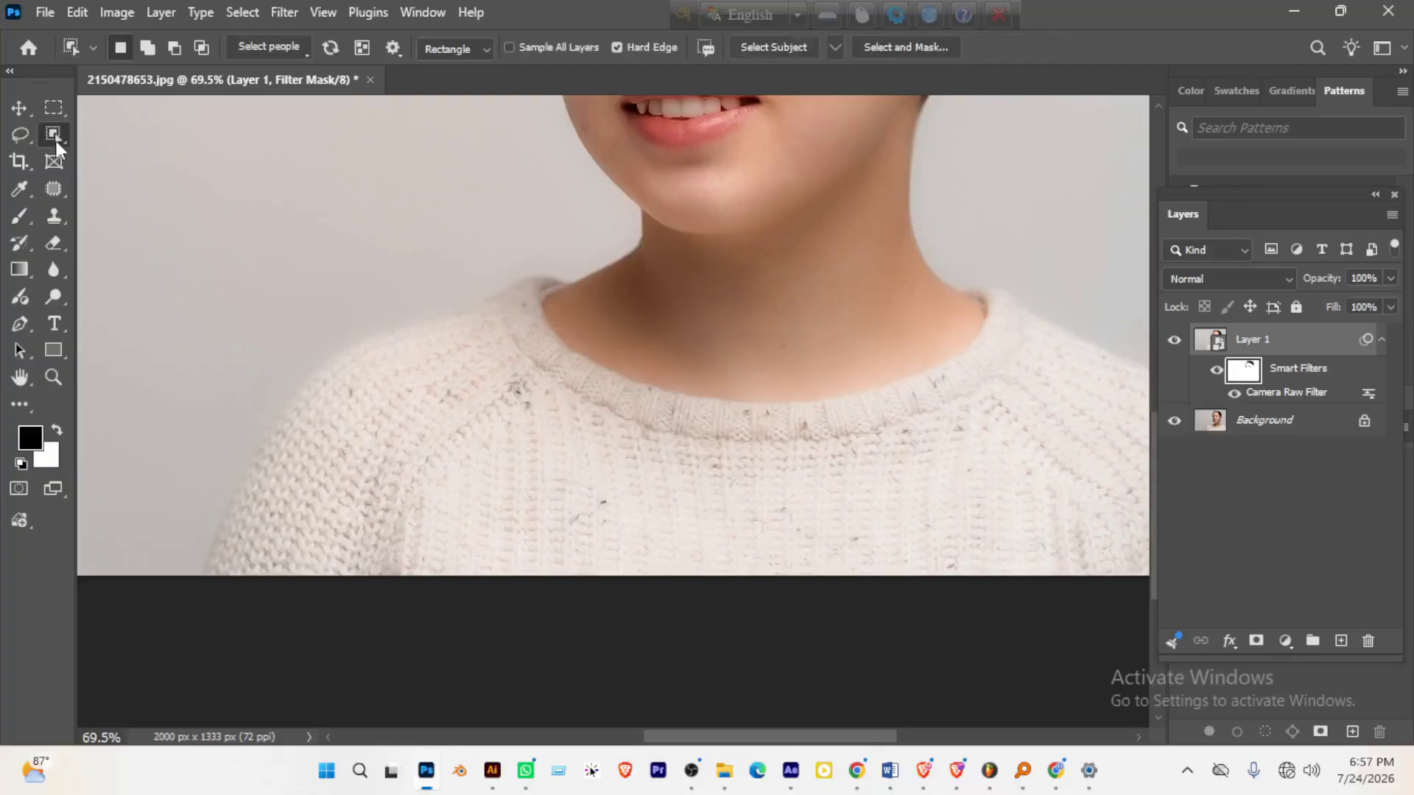
{"action": "right_click", "coordinate": [56, 140]}
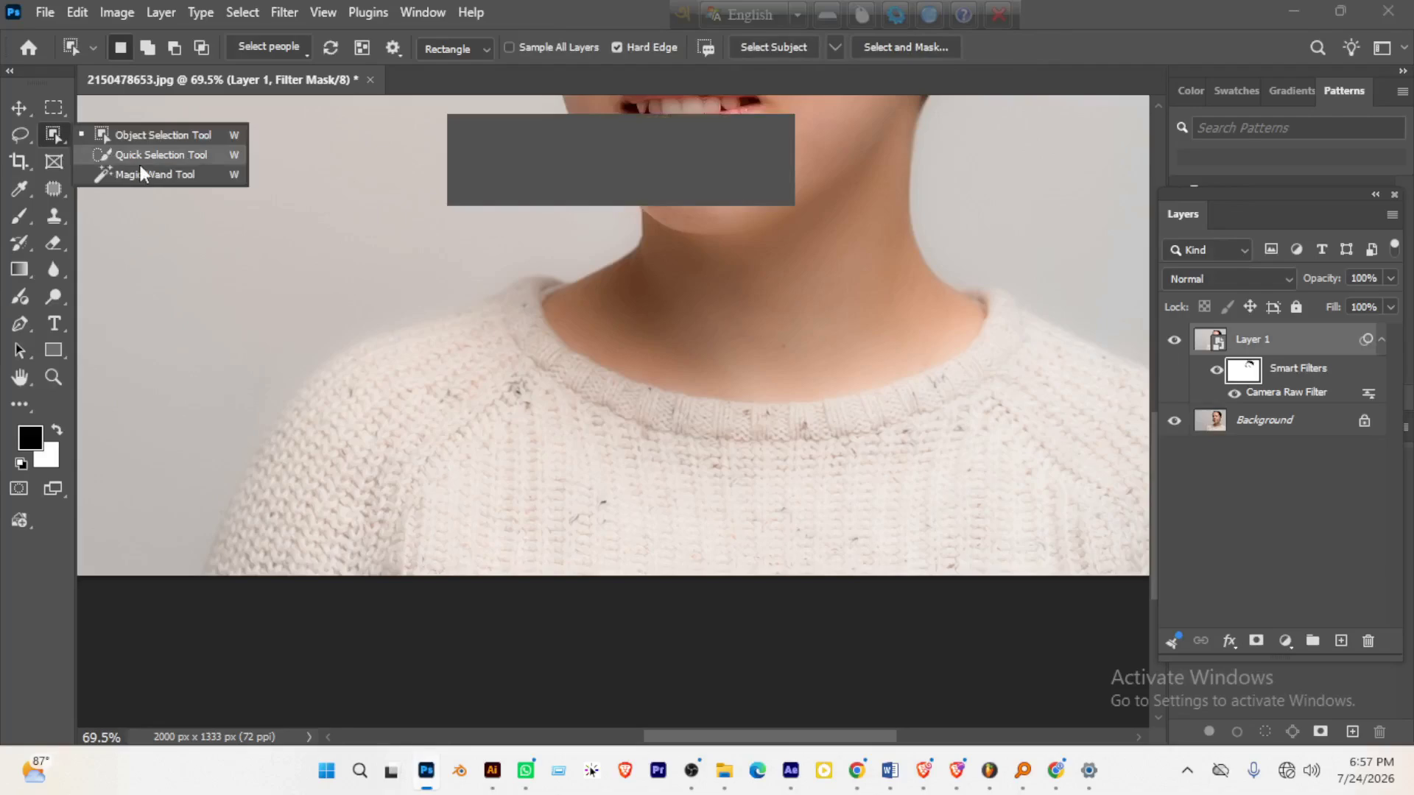
{"action": "key", "text": "Escape"}
{"action": "key", "text": "shift+w"}
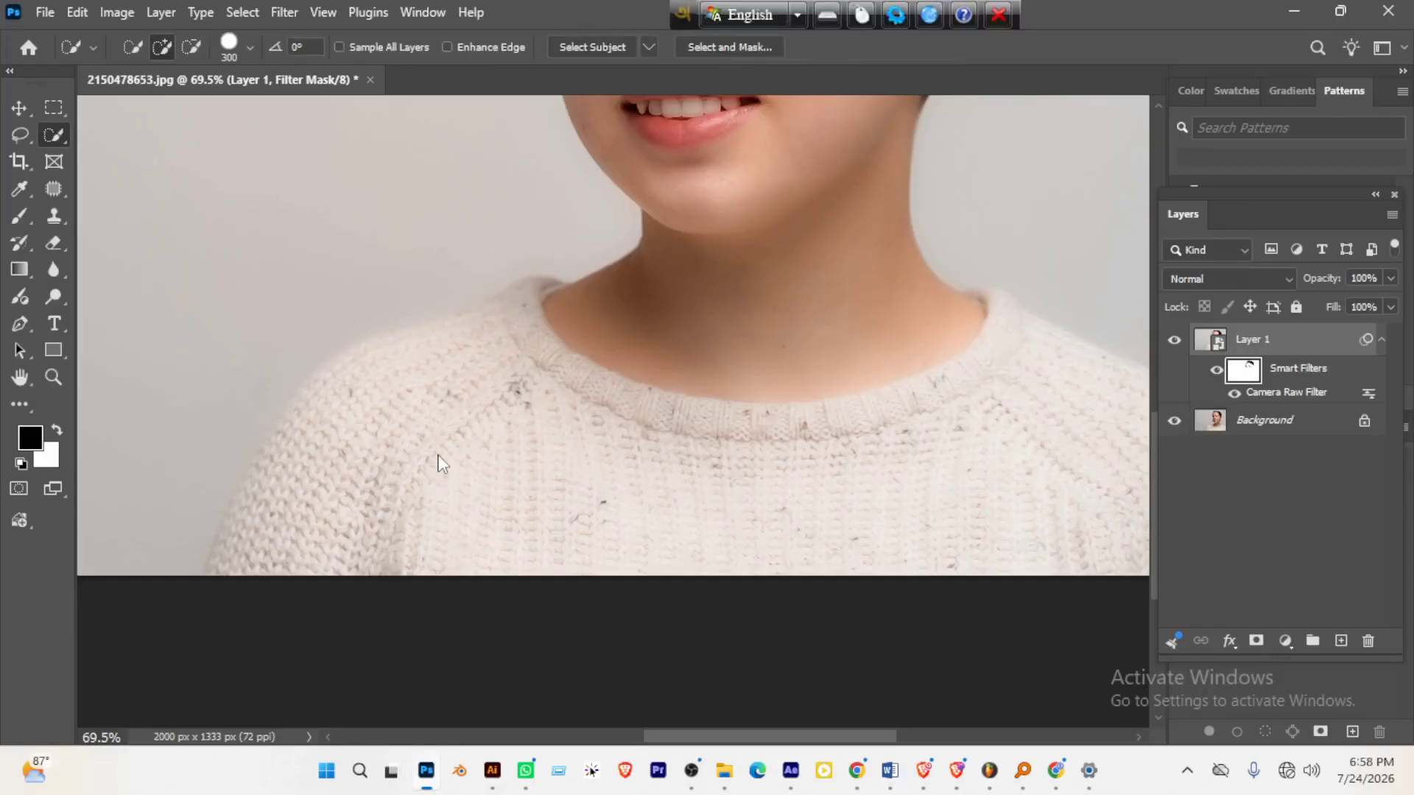
{"action": "key", "text": "bracketleft"}
{"action": "key", "text": "bracketleft"}
{"action": "key", "text": "bracketleft"}
{"action": "key", "text": "bracketleft"}
{"action": "key", "text": "bracketleft"}
{"action": "key", "text": "bracketleft"}
{"action": "key", "text": "bracketleft"}
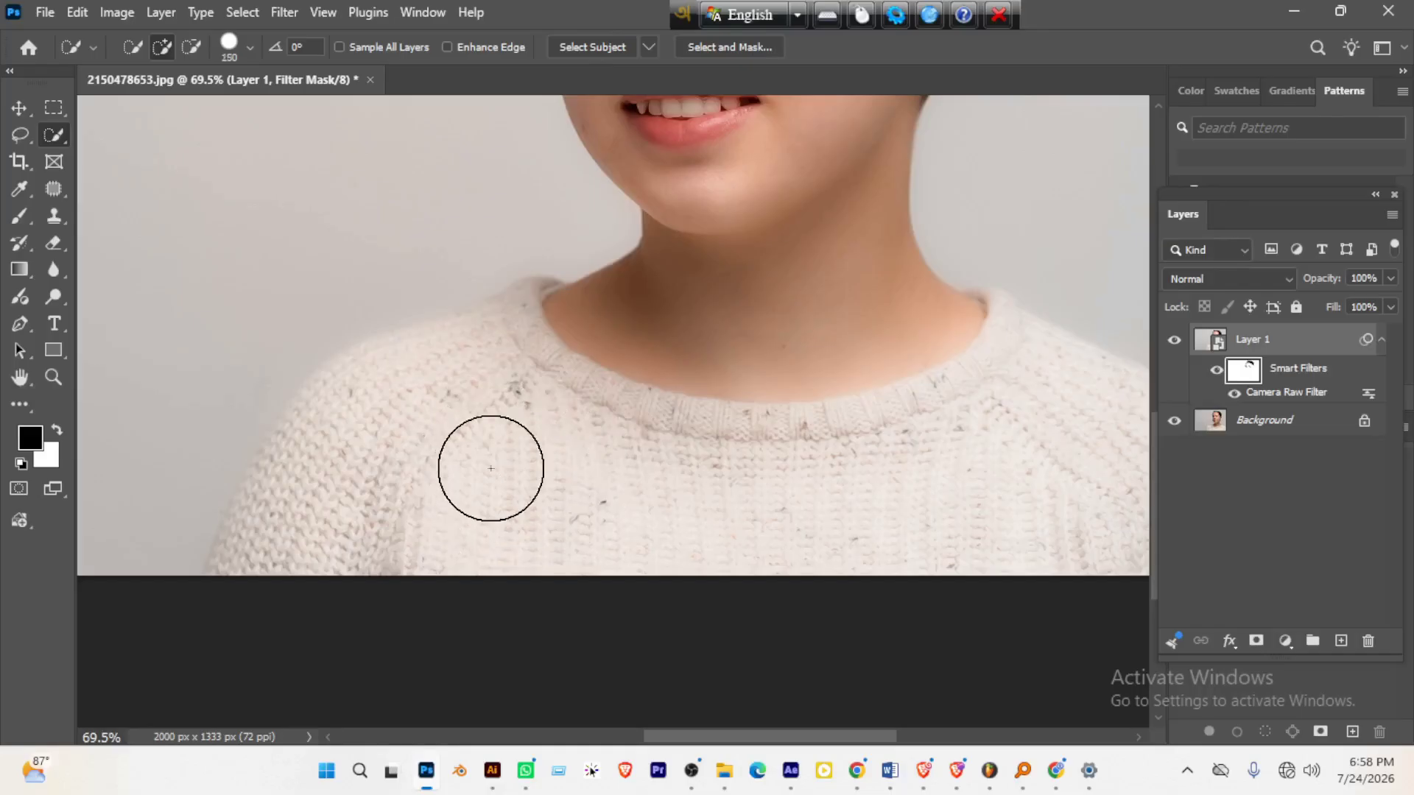
- Clear the trial selection and select the sweater's front and sleeves with Quick Selection on the Background layer
{"action": "mouse_move", "coordinate": [486, 363]}
{"action": "left_mouse_down"}
{"action": "mouse_move", "coordinate": [396, 489]}
{"action": "mouse_move", "coordinate": [333, 525]}
{"action": "mouse_move", "coordinate": [407, 519]}
{"action": "left_mouse_up"}
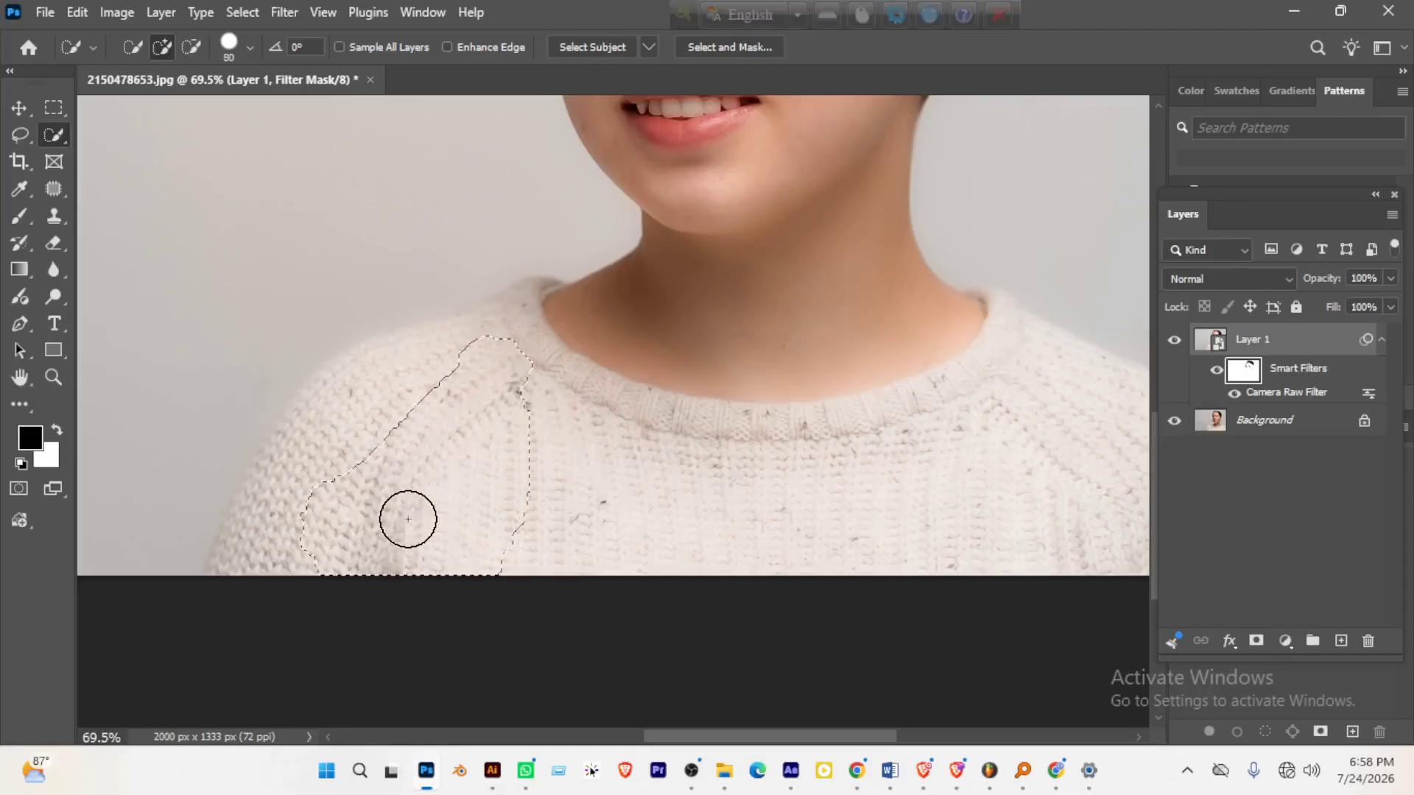
{"action": "key", "text": "ctrl+d"}
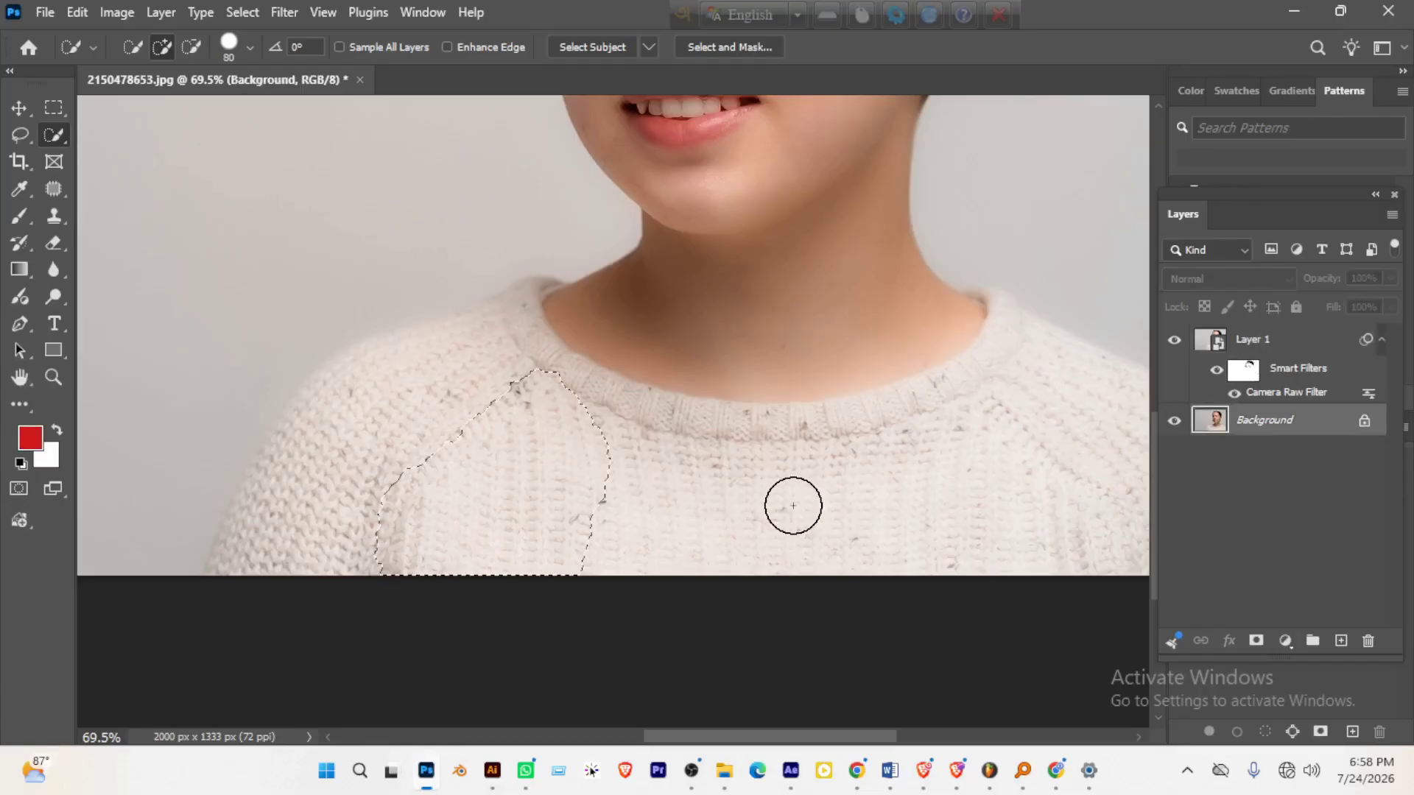
{"action": "mouse_move", "coordinate": [793, 506]}
{"action": "left_mouse_down"}
{"action": "mouse_move", "coordinate": [1060, 436]}
{"action": "mouse_move", "coordinate": [832, 438]}
{"action": "mouse_move", "coordinate": [666, 477]}
{"action": "mouse_move", "coordinate": [846, 502]}
{"action": "mouse_move", "coordinate": [656, 514]}
{"action": "mouse_move", "coordinate": [344, 470]}
{"action": "mouse_move", "coordinate": [385, 421]}
{"action": "mouse_move", "coordinate": [385, 508]}
{"action": "mouse_move", "coordinate": [347, 527]}
{"action": "mouse_move", "coordinate": [439, 379]}
{"action": "mouse_move", "coordinate": [493, 344]}
{"action": "mouse_move", "coordinate": [426, 373]}
{"action": "mouse_move", "coordinate": [344, 513]}
{"action": "mouse_move", "coordinate": [331, 505]}
{"action": "mouse_move", "coordinate": [372, 449]}
{"action": "left_mouse_up"}
{"action": "scroll", "coordinate": [385, 471], "scroll_direction": "left", "scroll_amount": 3}
- Refine the sweater selection along the shoulder and both ends of the collar, using 40 px and 35 px brushes
{"action": "key", "text": "bracketleft"}
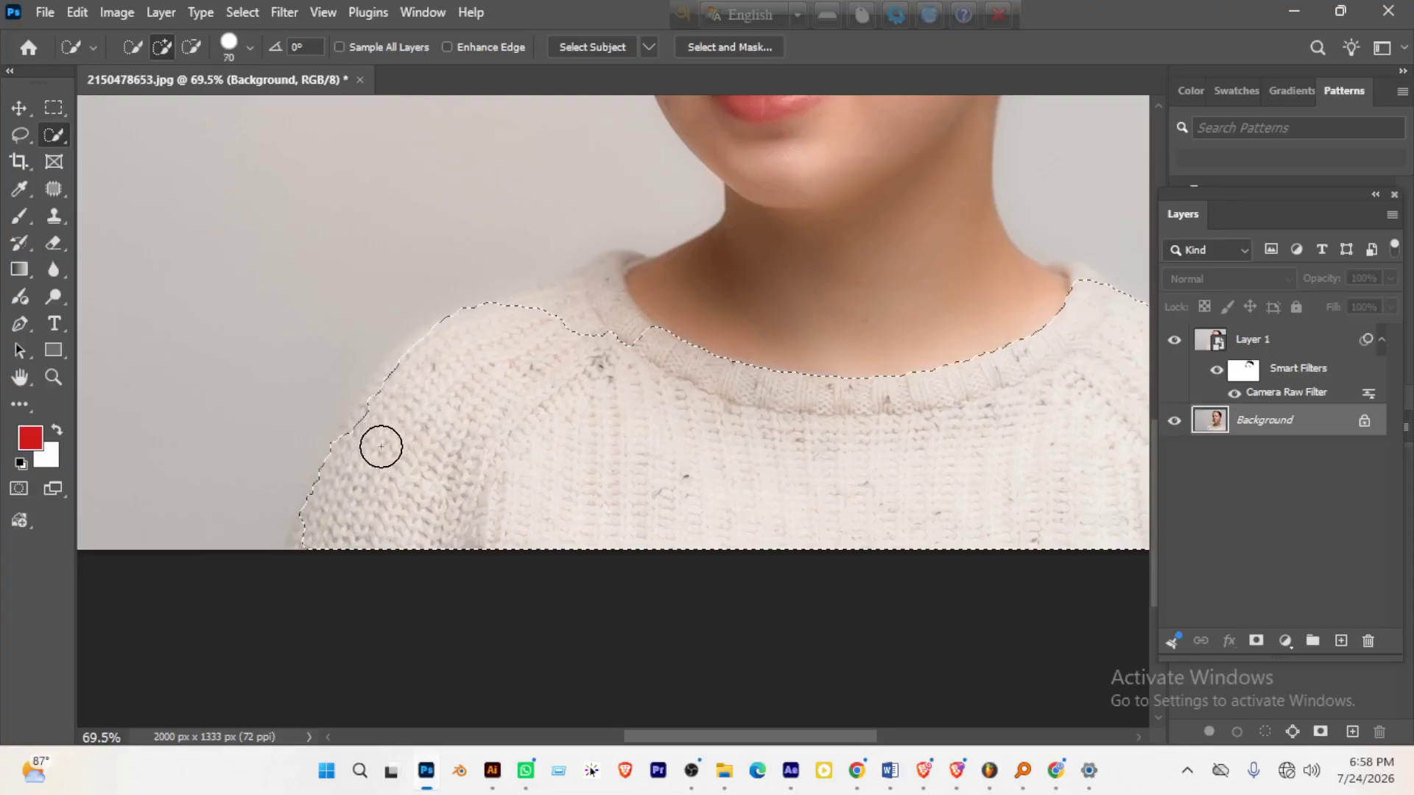
{"action": "key", "text": "bracketleft"}
{"action": "key", "text": "bracketleft"}
{"action": "key", "text": "bracketleft"}
{"action": "left_click_drag", "start_coordinate": [505, 319], "coordinate": [583, 282]}
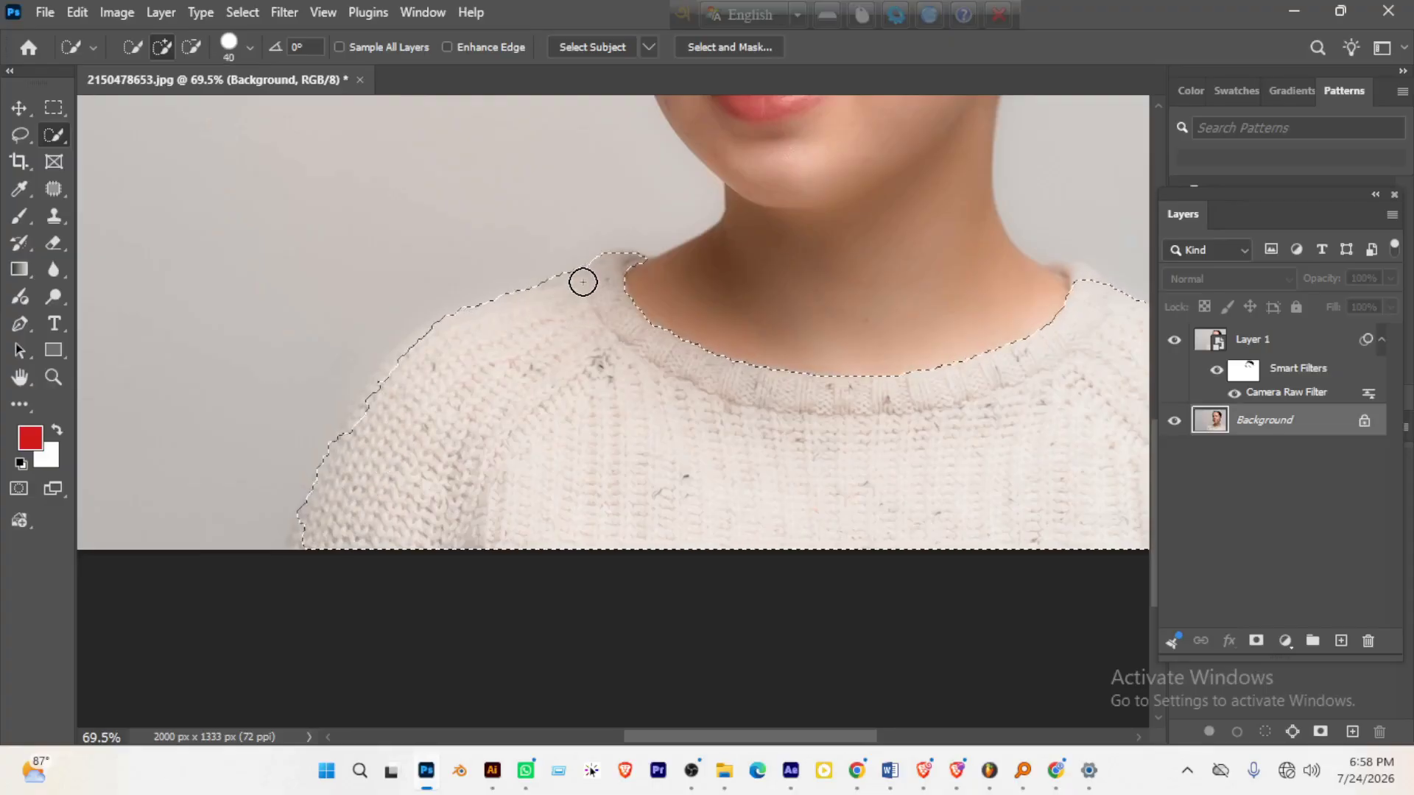
{"action": "left_click_drag", "start_coordinate": [843, 382], "coordinate": [622, 391]}
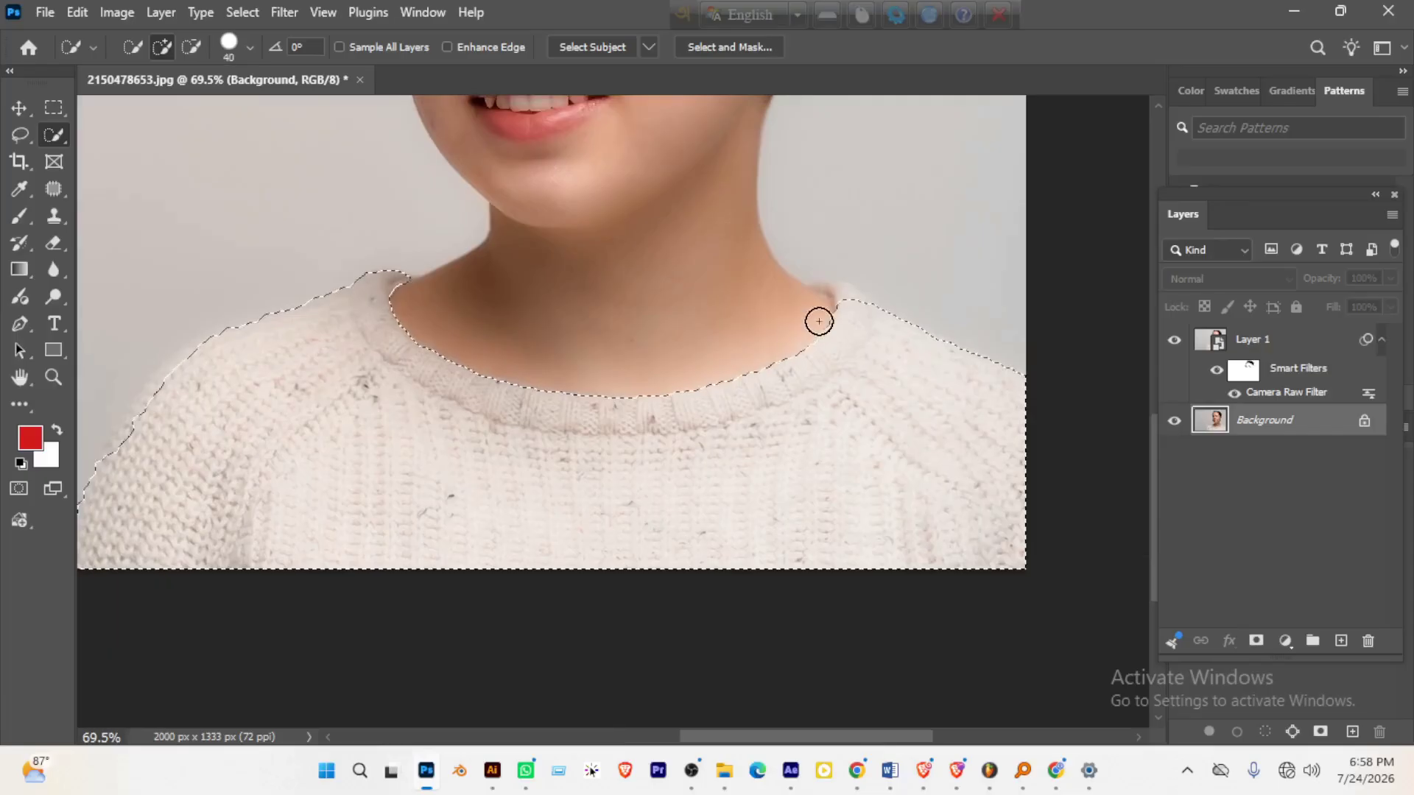
{"action": "left_click_drag", "start_coordinate": [818, 321], "coordinate": [859, 304]}
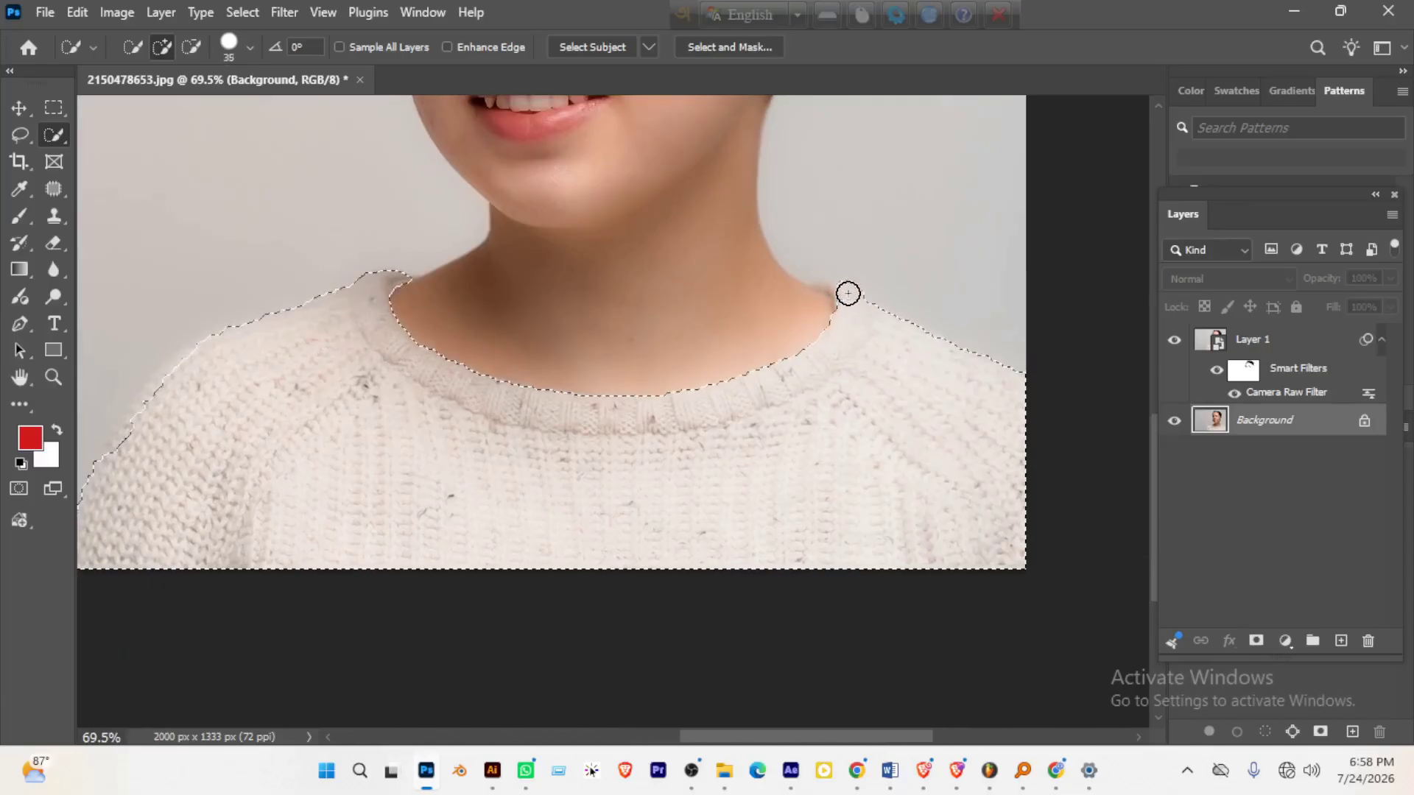
{"action": "left_click", "coordinate": [846, 293], "text": "alt"}
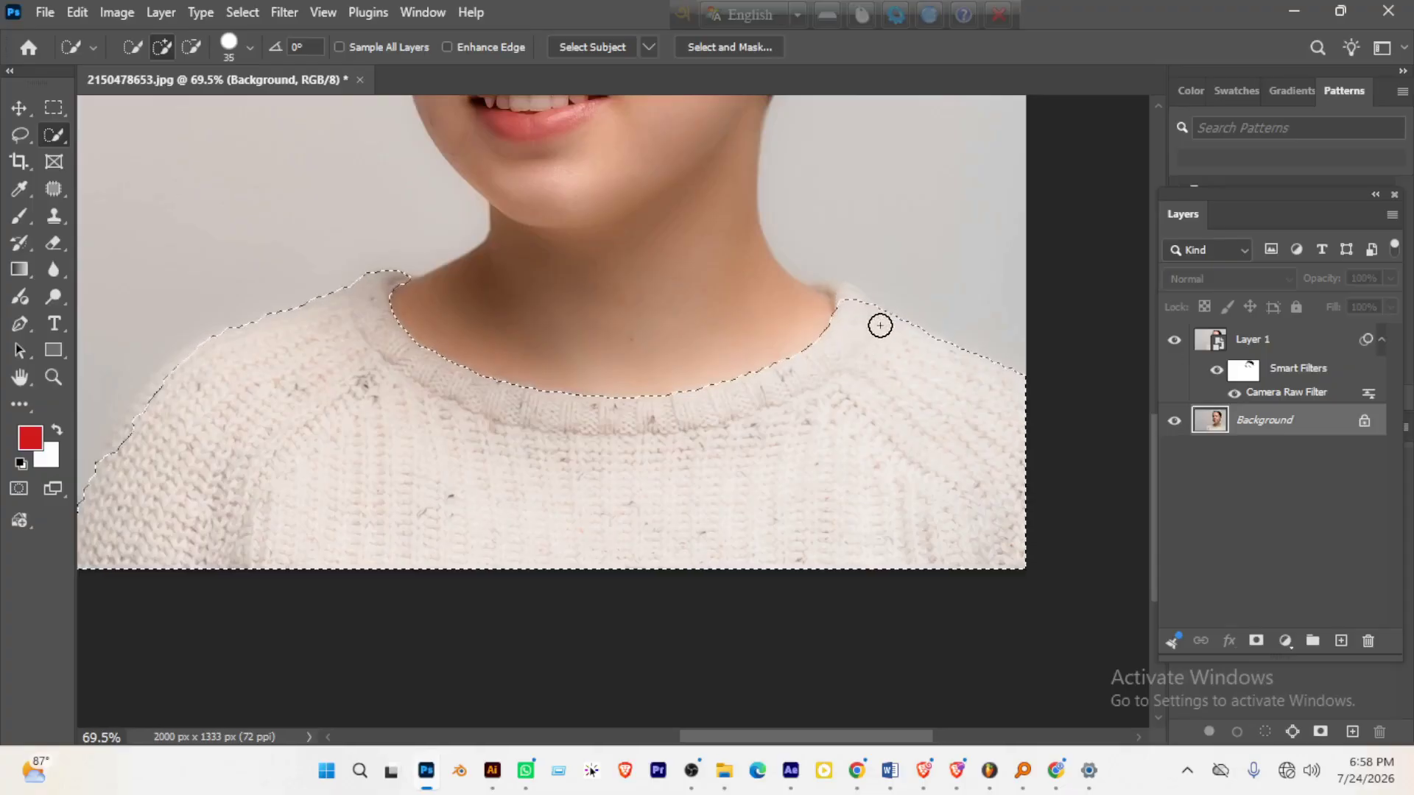
- Add the unselected collar tip below the woman's visible ear to the sweater selection with the Lasso tool
{"action": "scroll", "coordinate": [868, 319], "scroll_direction": "up", "scroll_amount": 4}
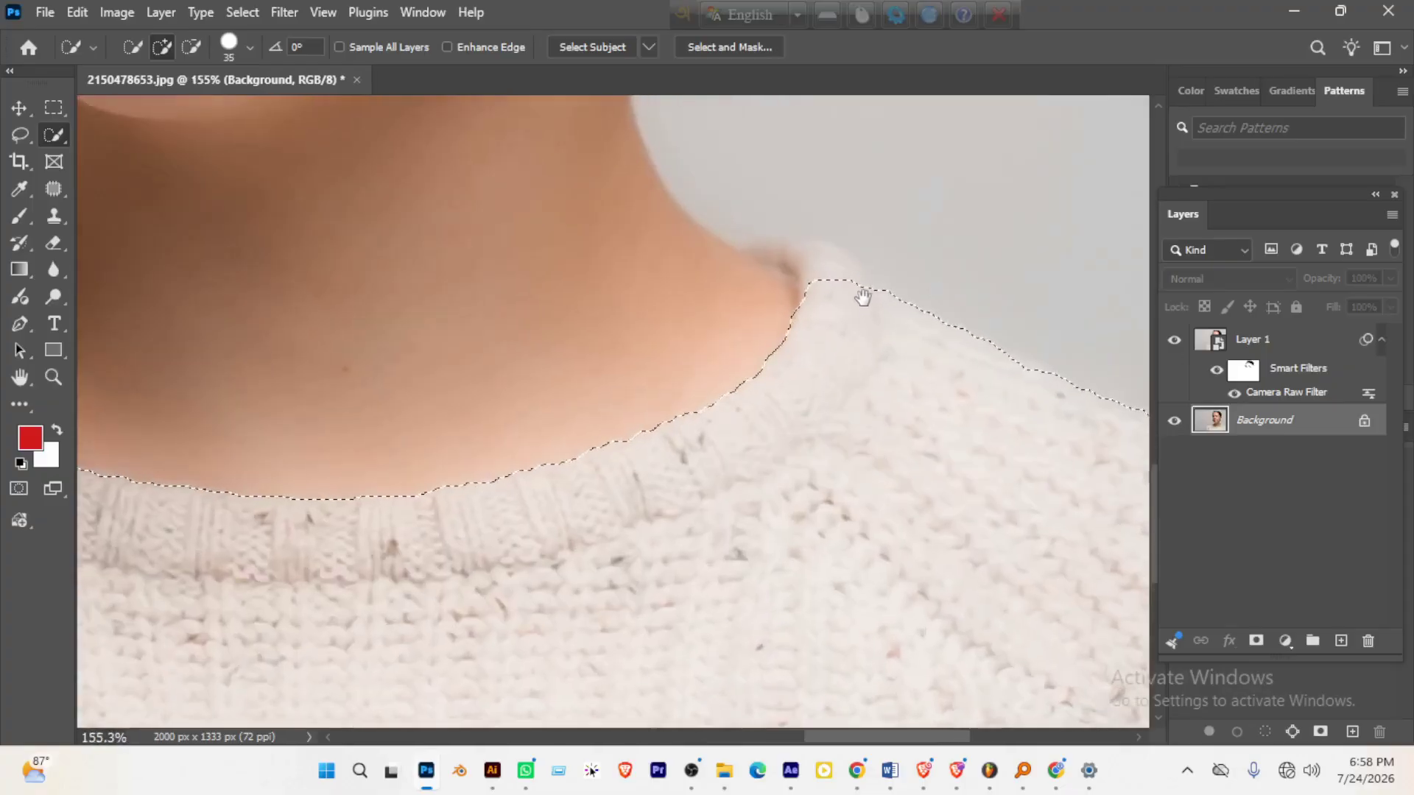
{"action": "left_click", "coordinate": [20, 134]}
{"action": "scroll", "coordinate": [757, 467], "scroll_direction": "up", "scroll_amount": 5}
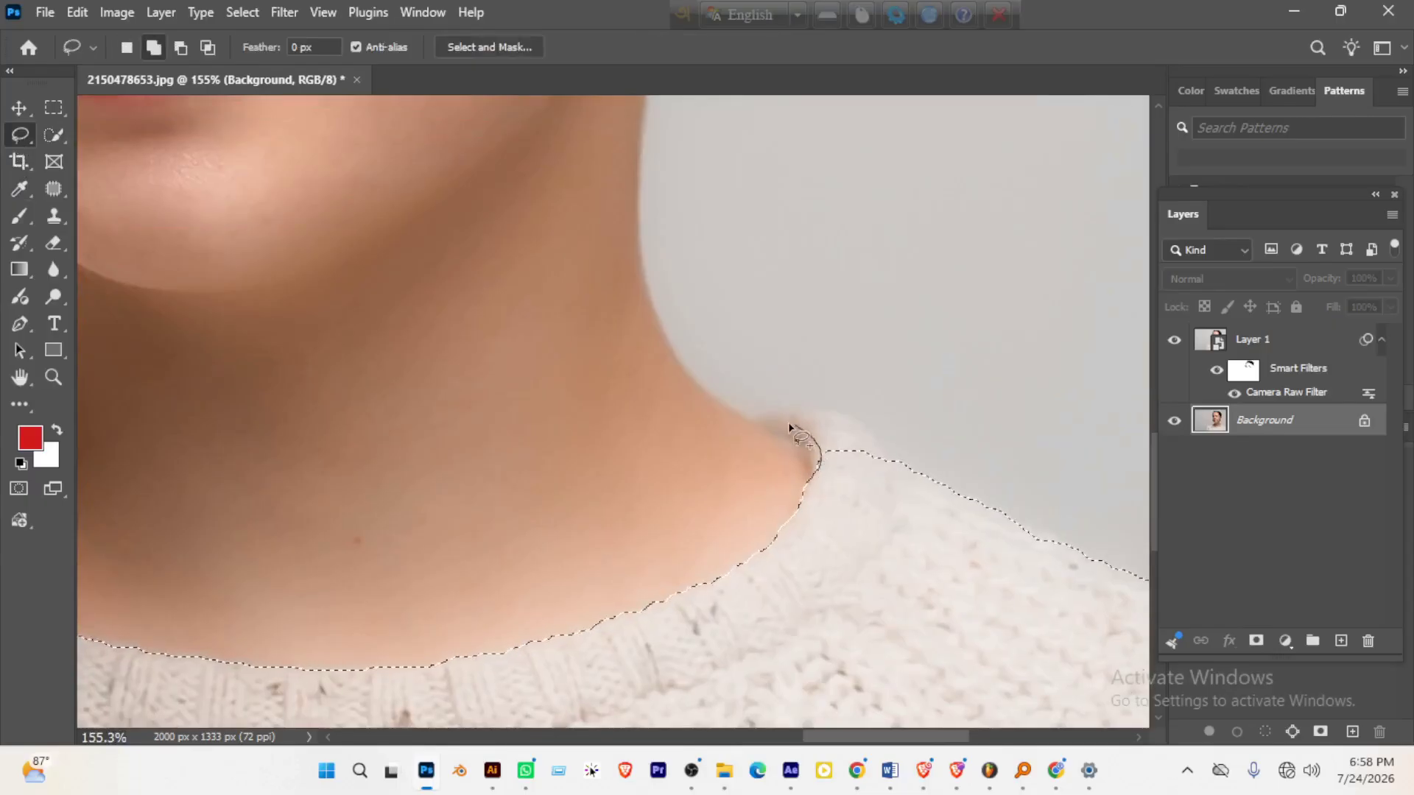
{"action": "mouse_move", "coordinate": [784, 416]}
{"action": "left_mouse_down"}
{"action": "mouse_move", "coordinate": [844, 426]}
{"action": "mouse_move", "coordinate": [882, 458]}
{"action": "left_mouse_up"}
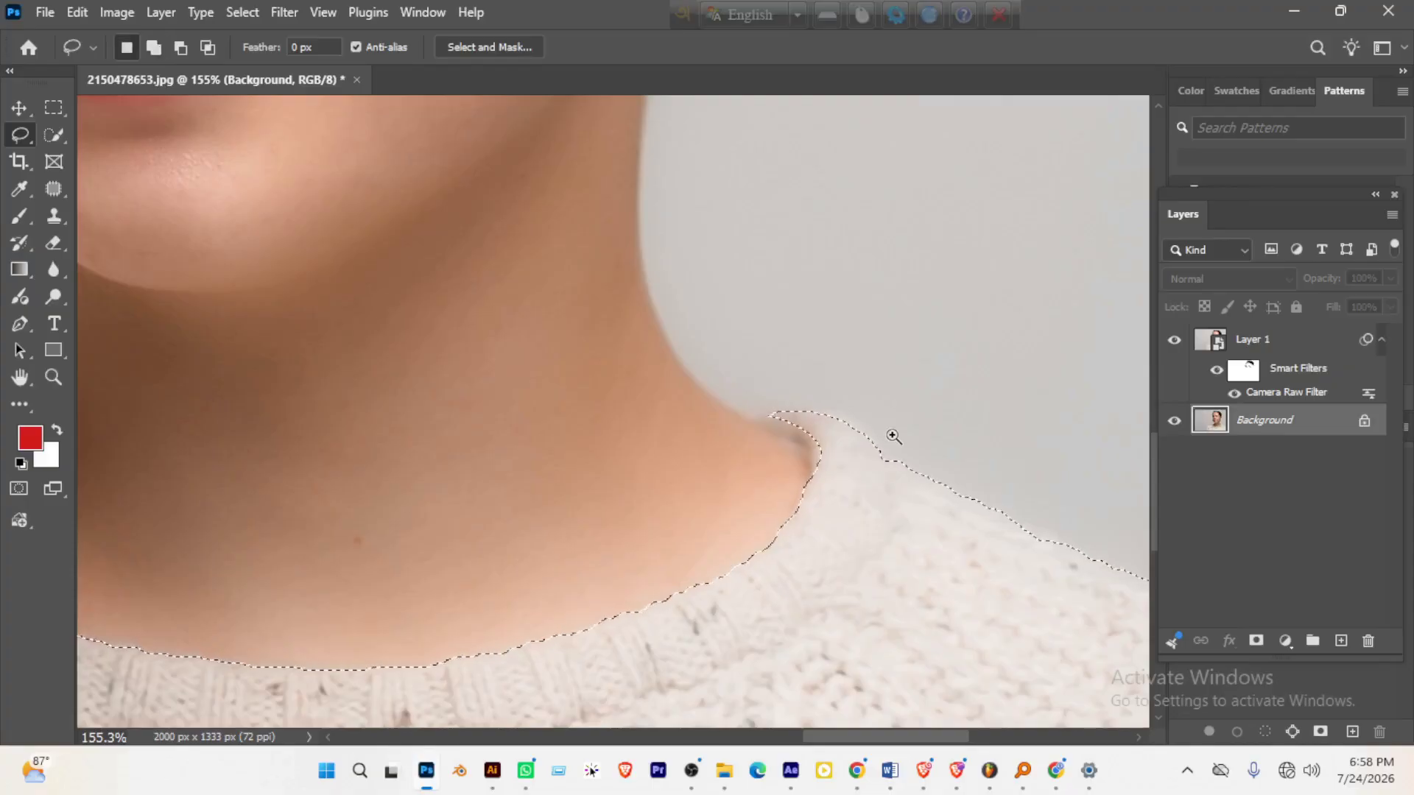
- Inspect the selection edge along the opposite collar end and shoulder, and around the whole sweater
{"action": "scroll", "coordinate": [893, 436], "scroll_direction": "down", "scroll_amount": 5}
{"action": "scroll", "coordinate": [647, 398], "scroll_direction": "up", "scroll_amount": 6}
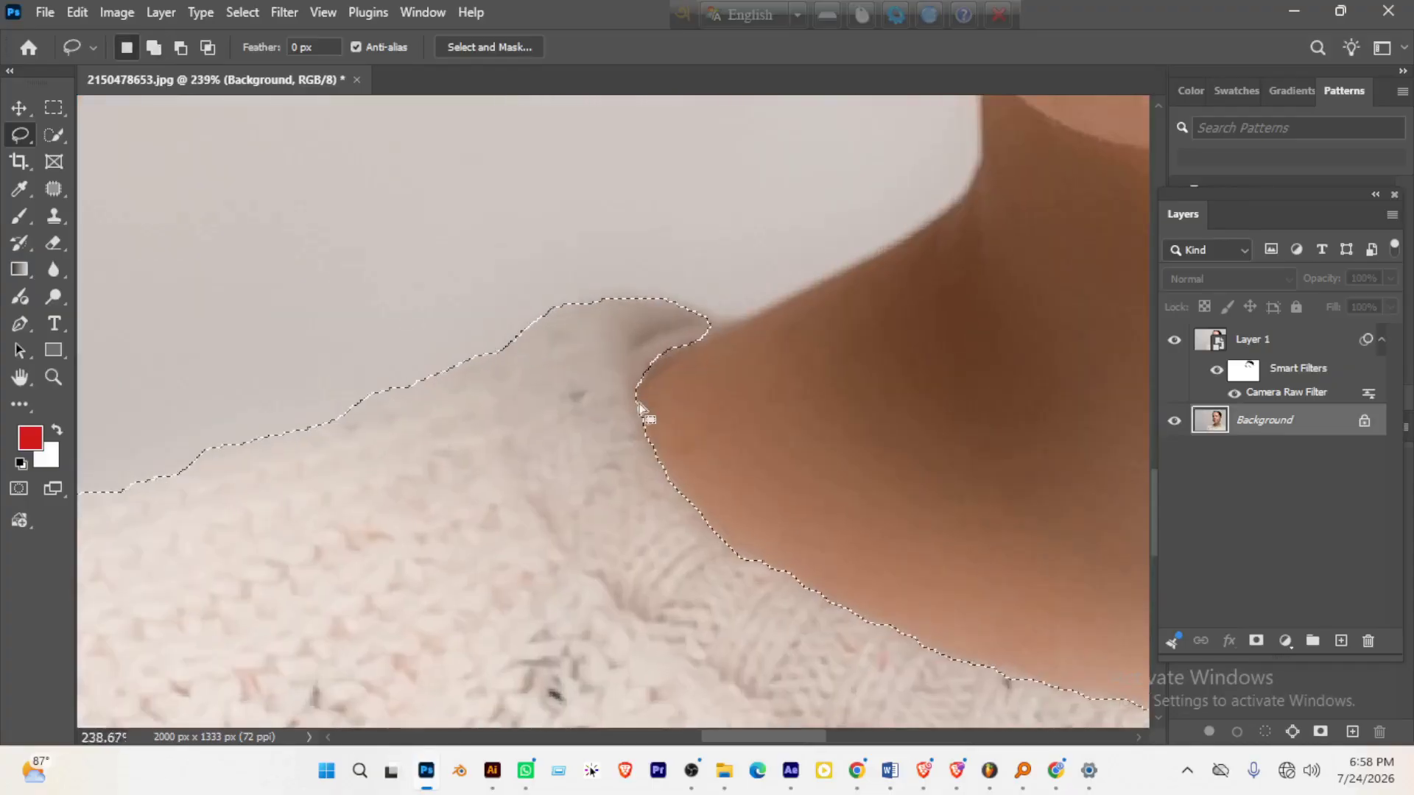
{"action": "left_click_drag", "start_coordinate": [660, 391], "coordinate": [914, 295]}
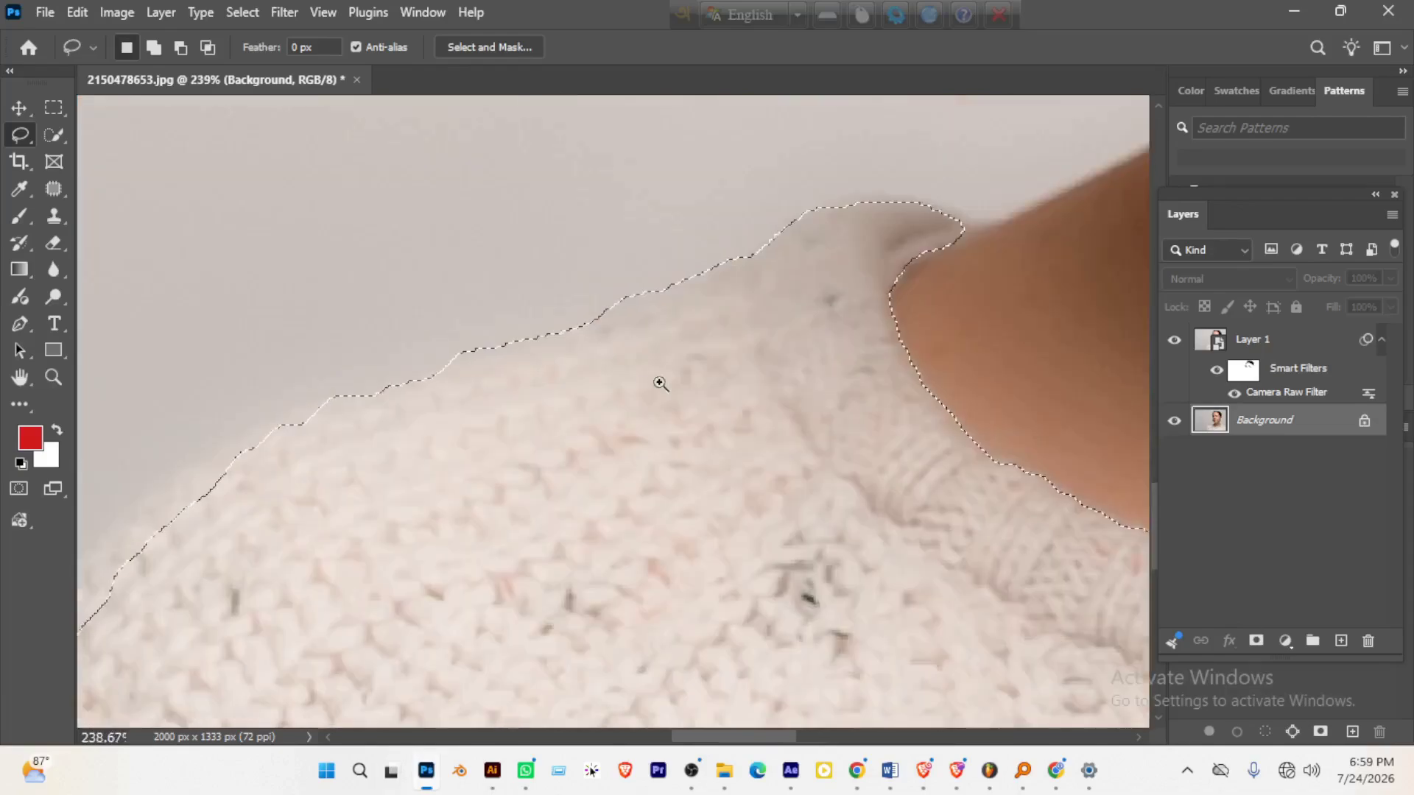
{"action": "scroll", "coordinate": [660, 383], "scroll_direction": "down", "scroll_amount": 4}
{"action": "scroll", "coordinate": [640, 393], "scroll_direction": "up", "scroll_amount": 3}
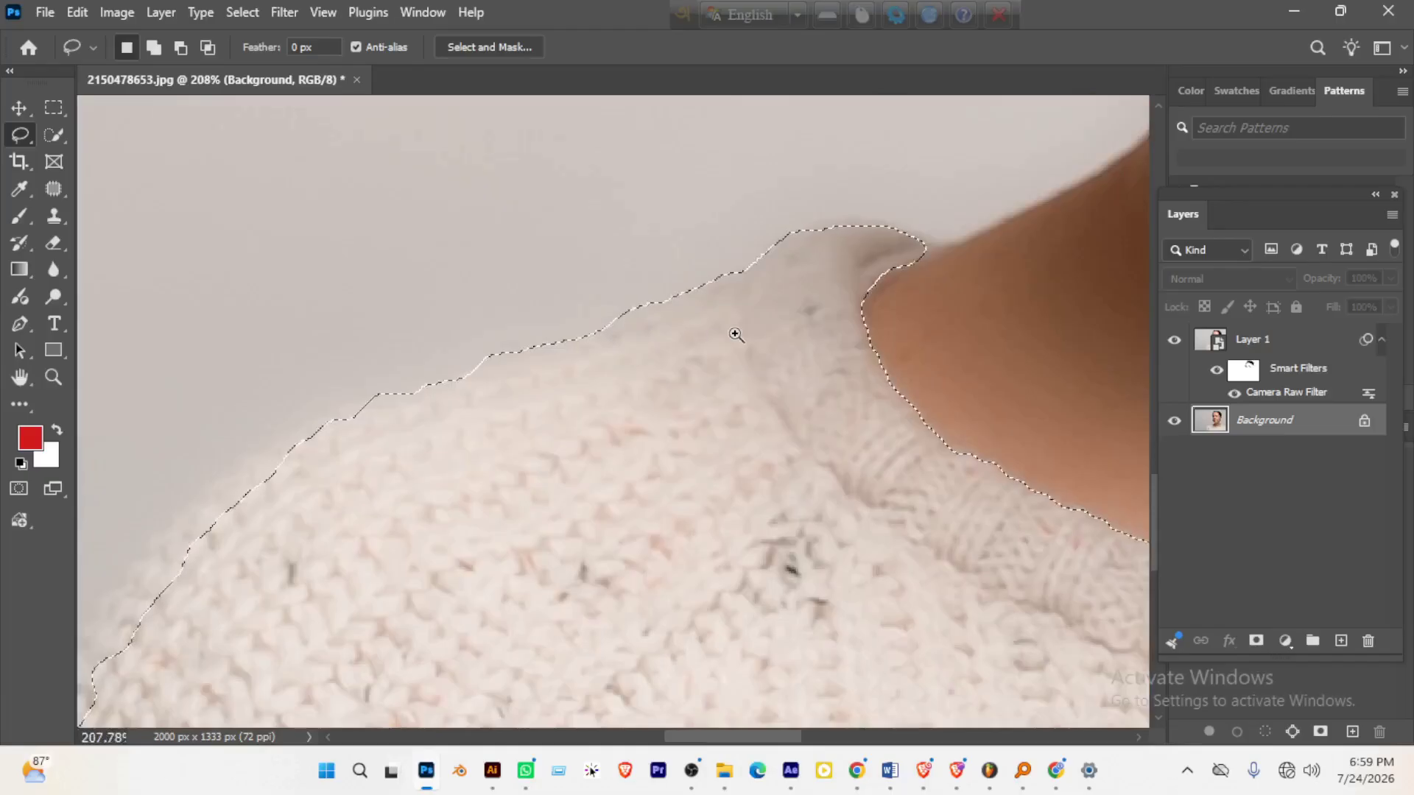
{"action": "scroll", "coordinate": [735, 334], "scroll_direction": "down", "scroll_amount": 6}
{"action": "left_click_drag", "start_coordinate": [814, 401], "coordinate": [782, 392]}
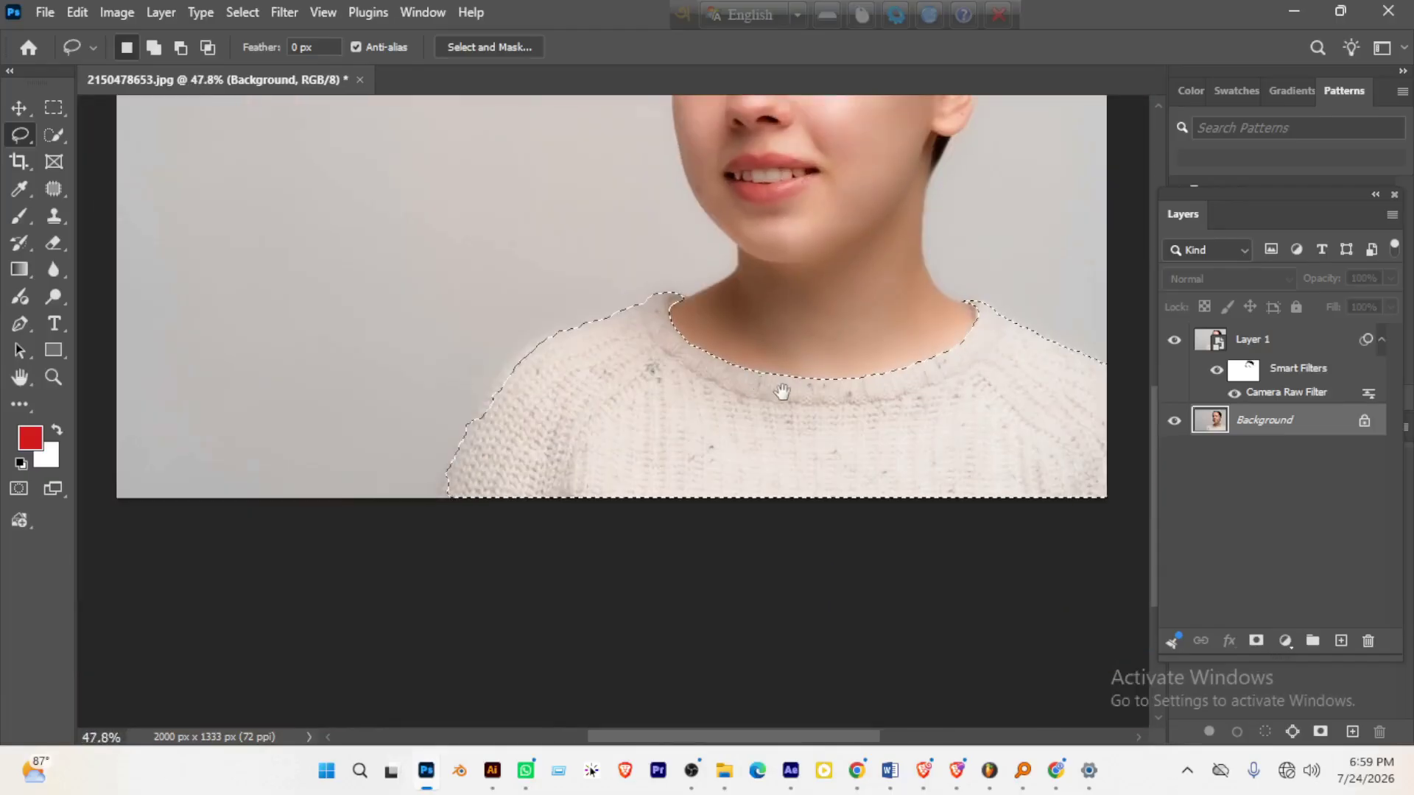
{"action": "scroll", "coordinate": [777, 401], "scroll_direction": "right", "scroll_amount": 3}
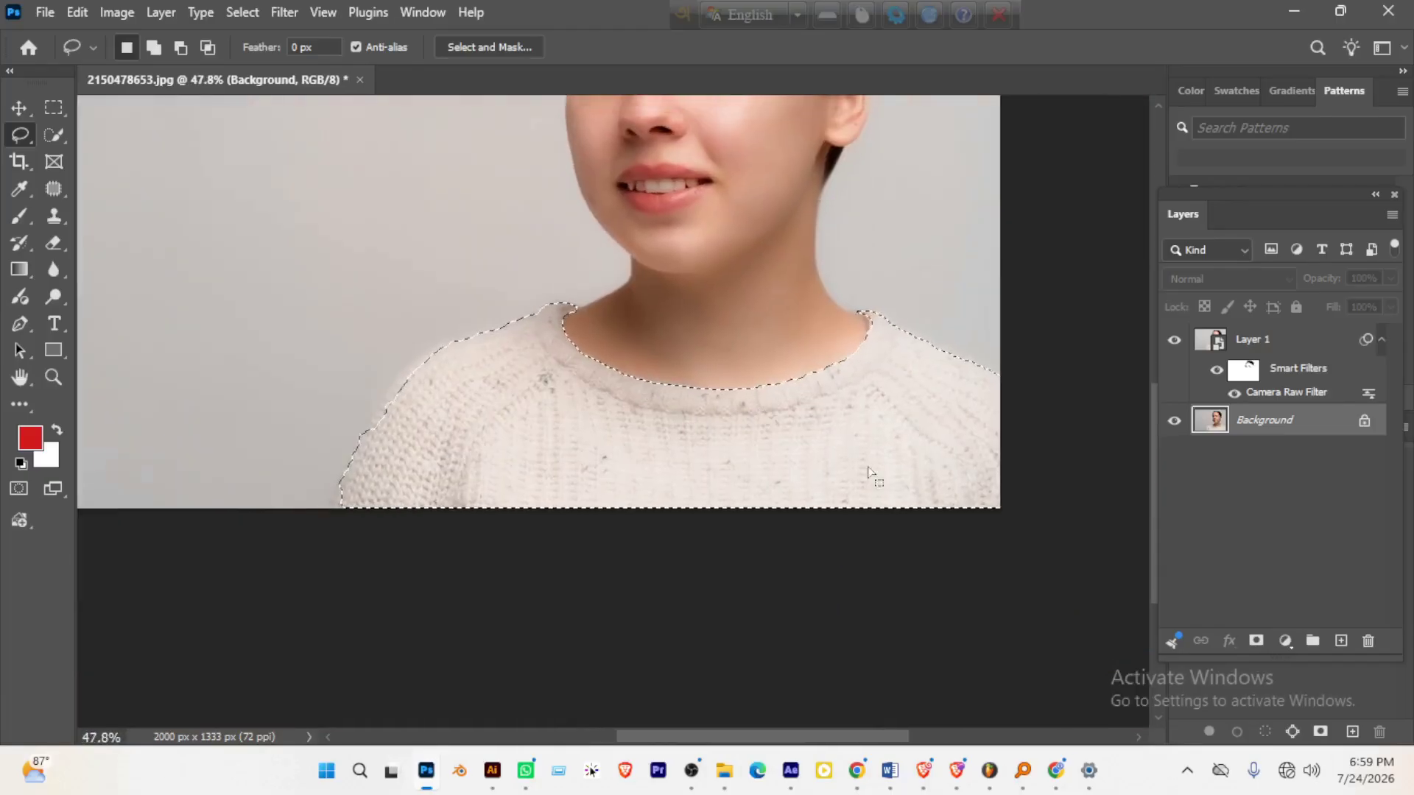
- Start saving the sweater selection as a new channel, entering a name that begins with "S"
{"action": "left_click", "coordinate": [250, 12]}
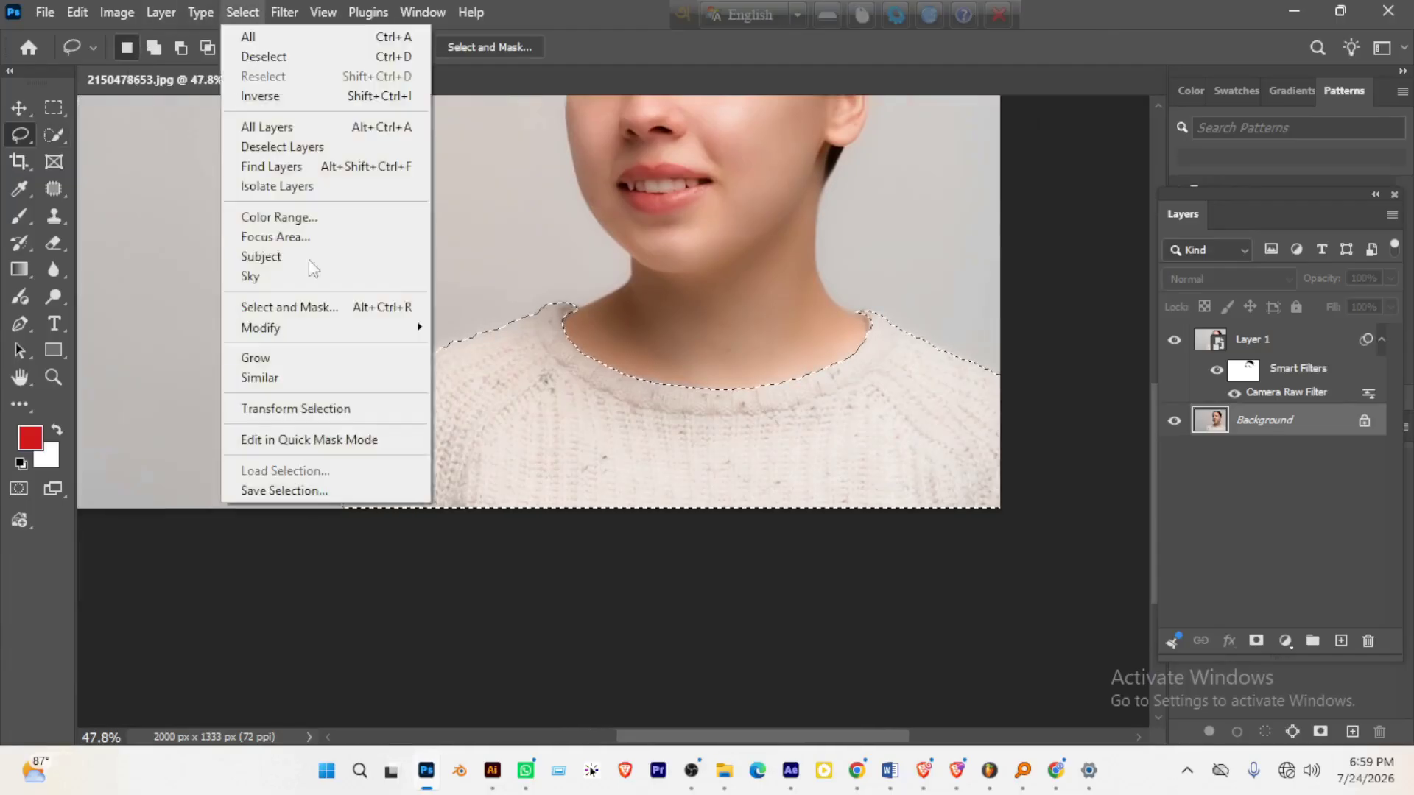
{"action": "left_click", "coordinate": [327, 488]}
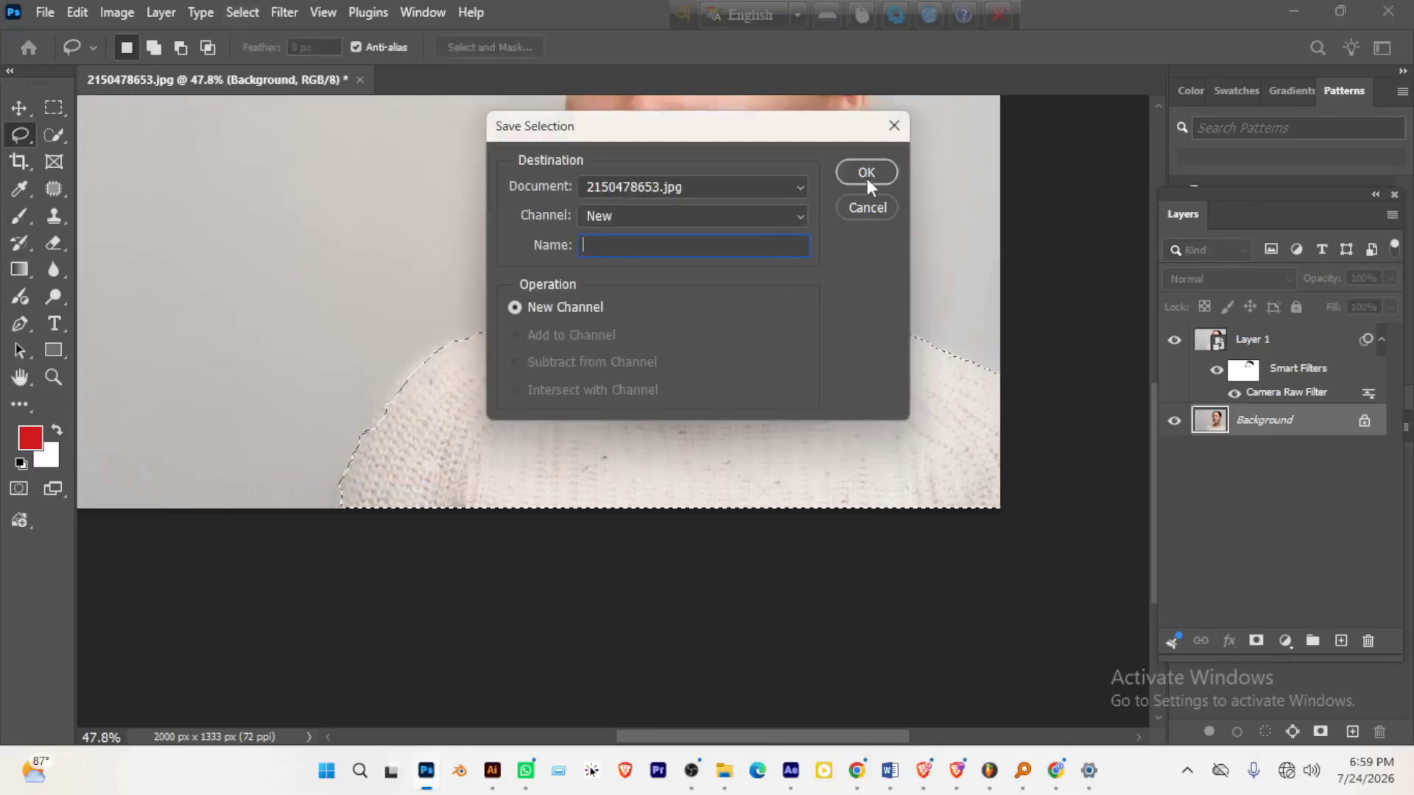
{"action": "type", "text": "selec"}
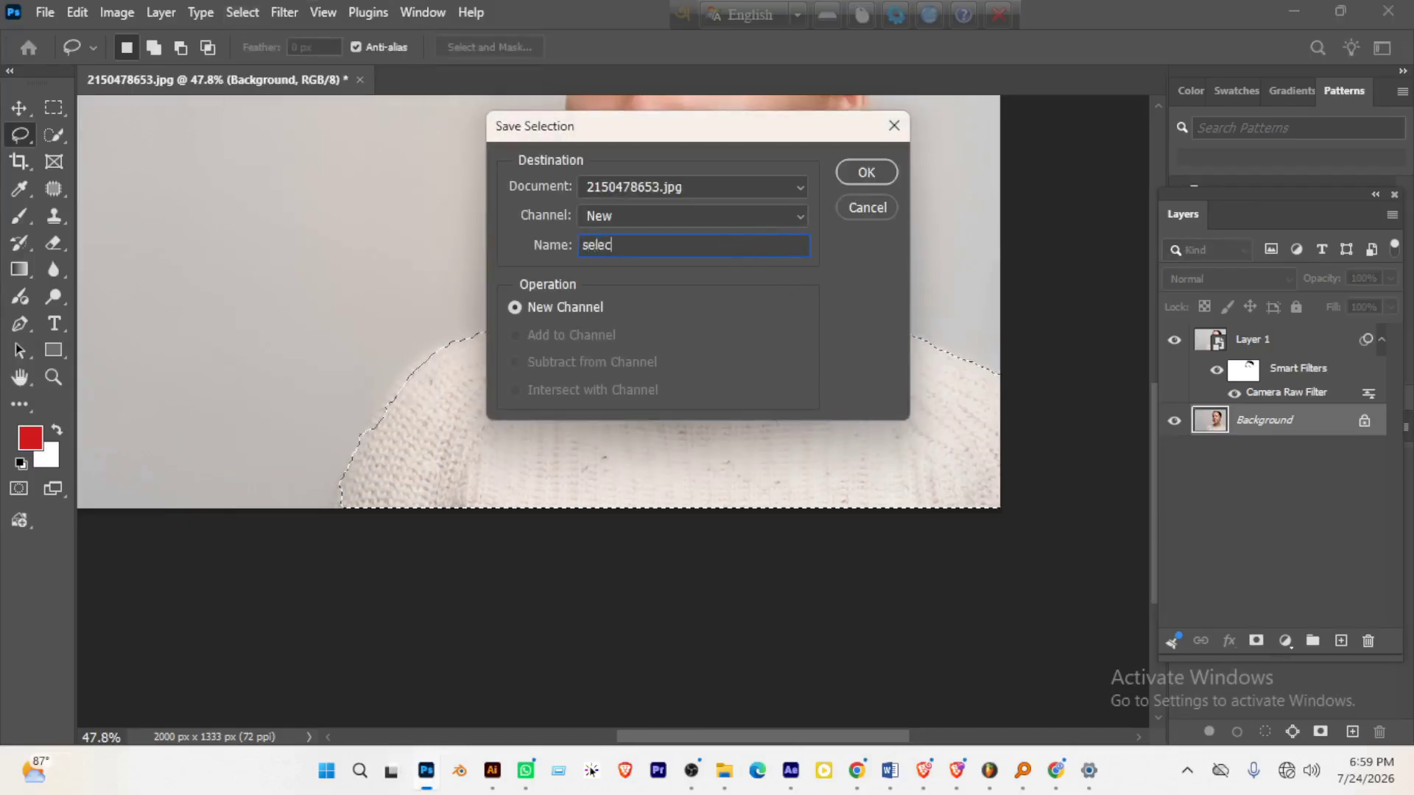
{"action": "type", "text": "gtion"}
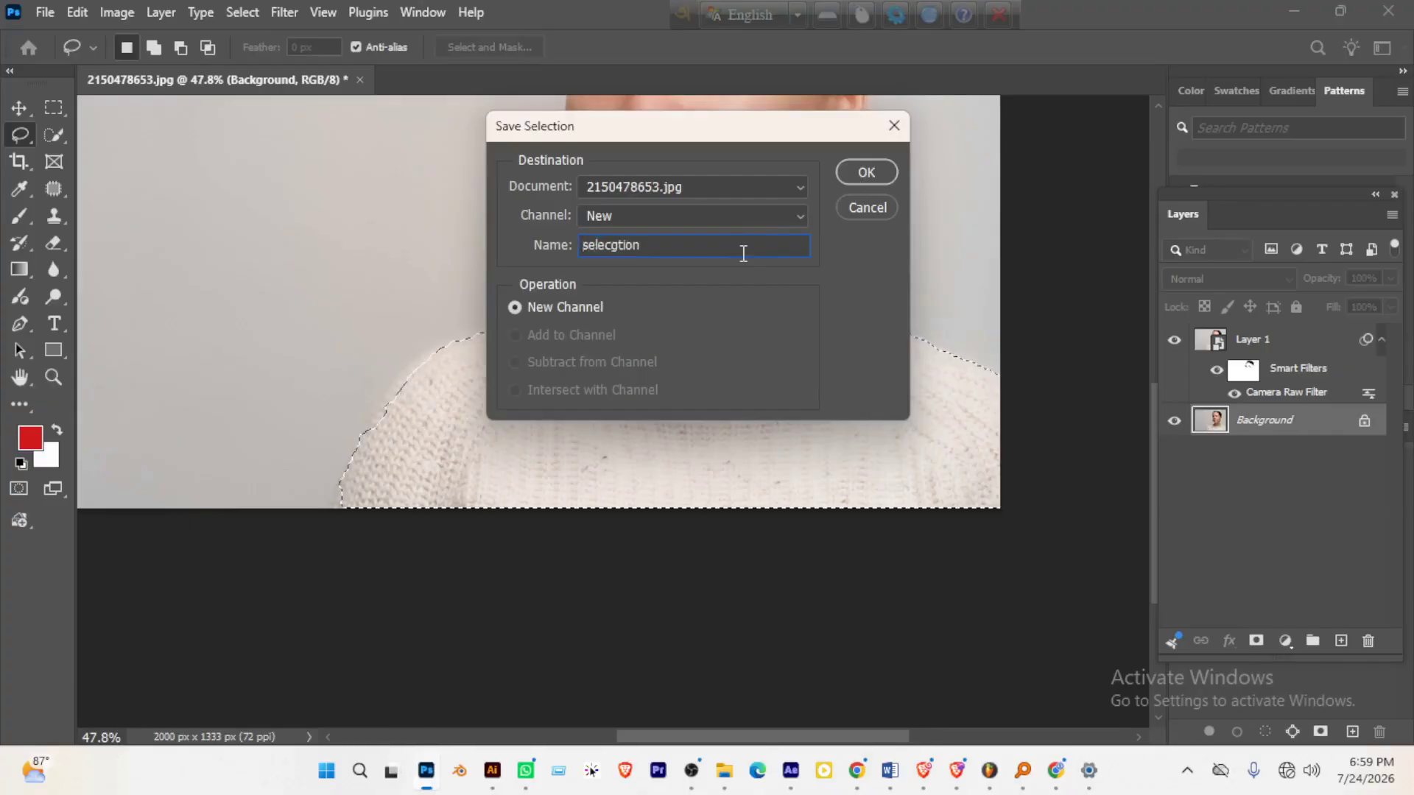
{"action": "key", "text": "Home"}
{"action": "type", "text": "Sel"}
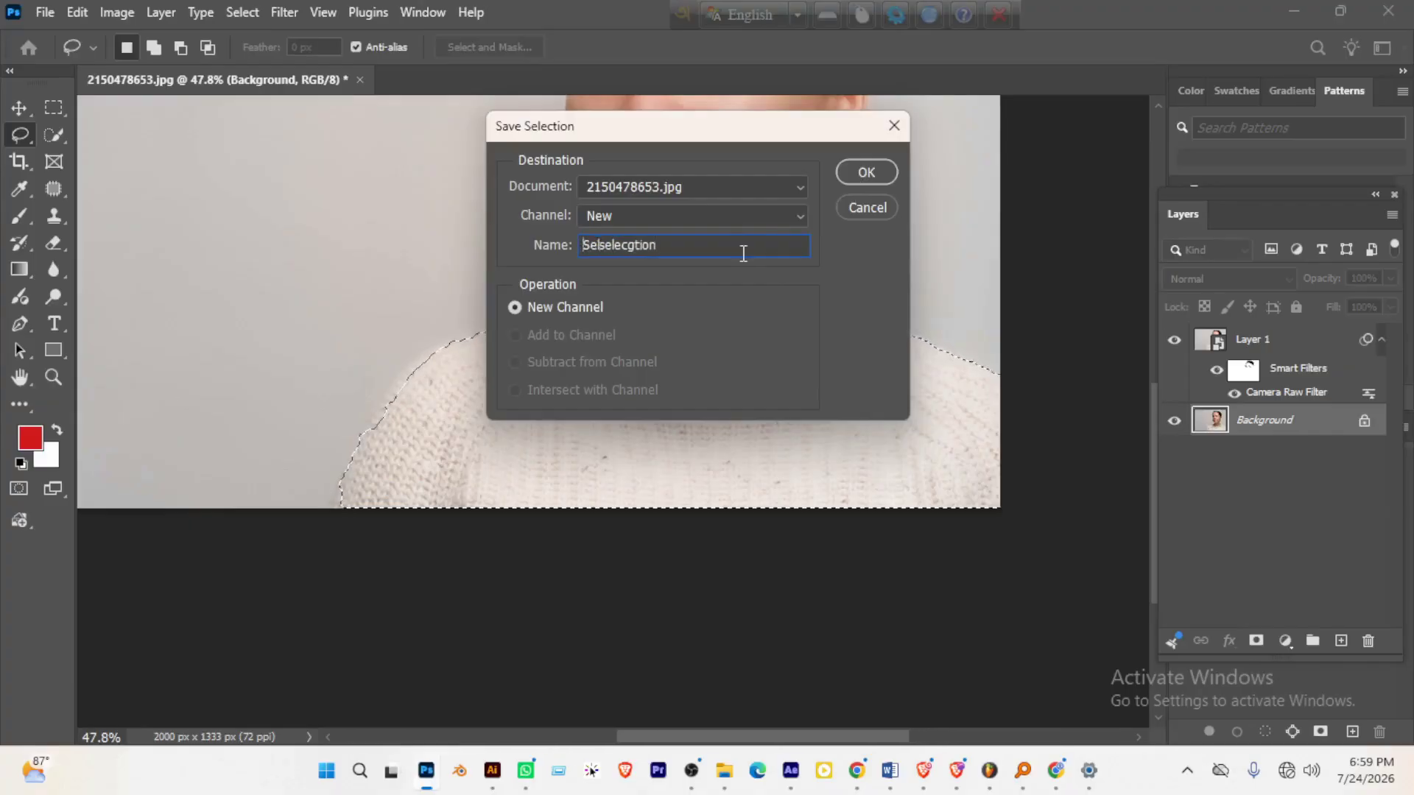
{"action": "key", "text": "ctrl+a"}
{"action": "type", "text": "S"}
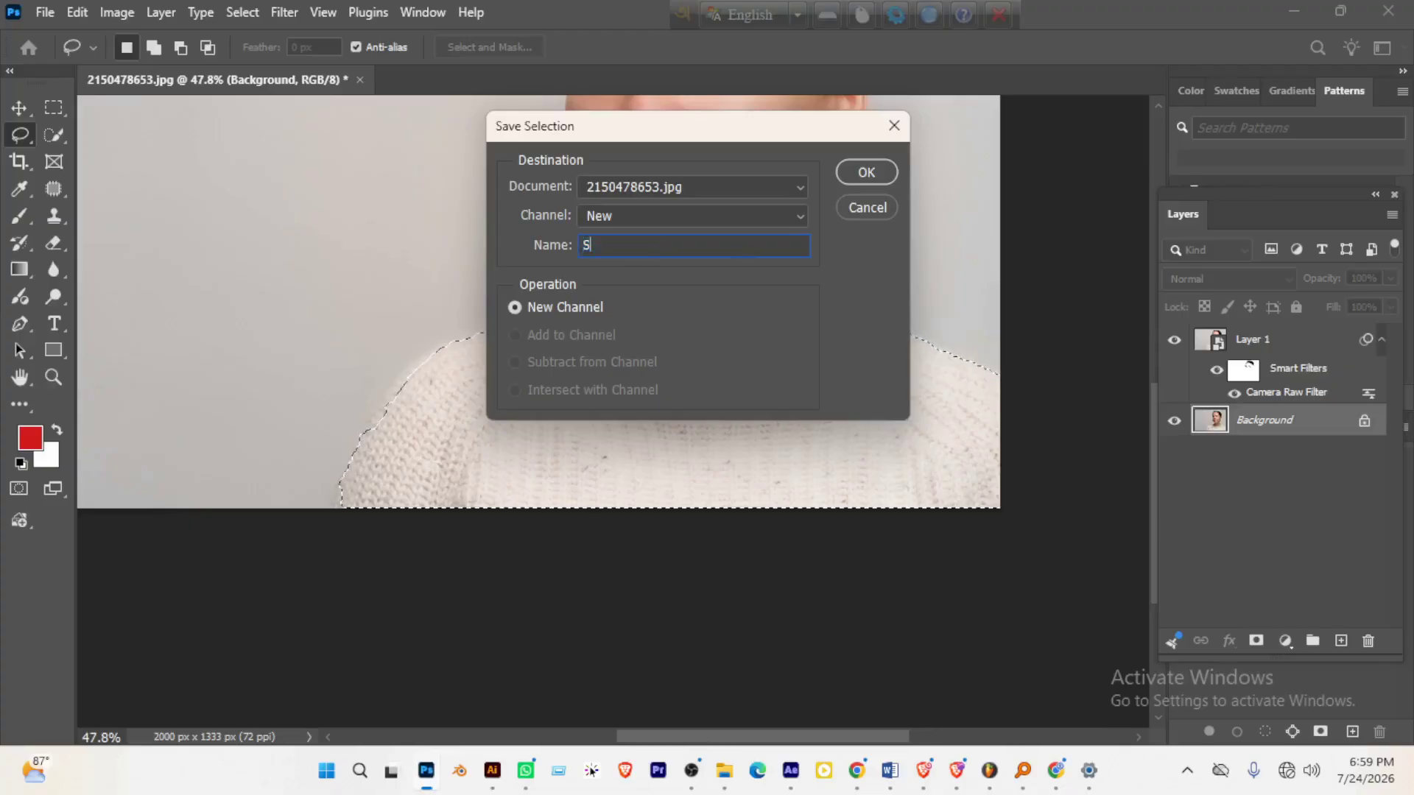
- Save the sweater selection as a new channel named Selection and make Layer 1's Smart Filters mask active
{"action": "type", "text": "election"}
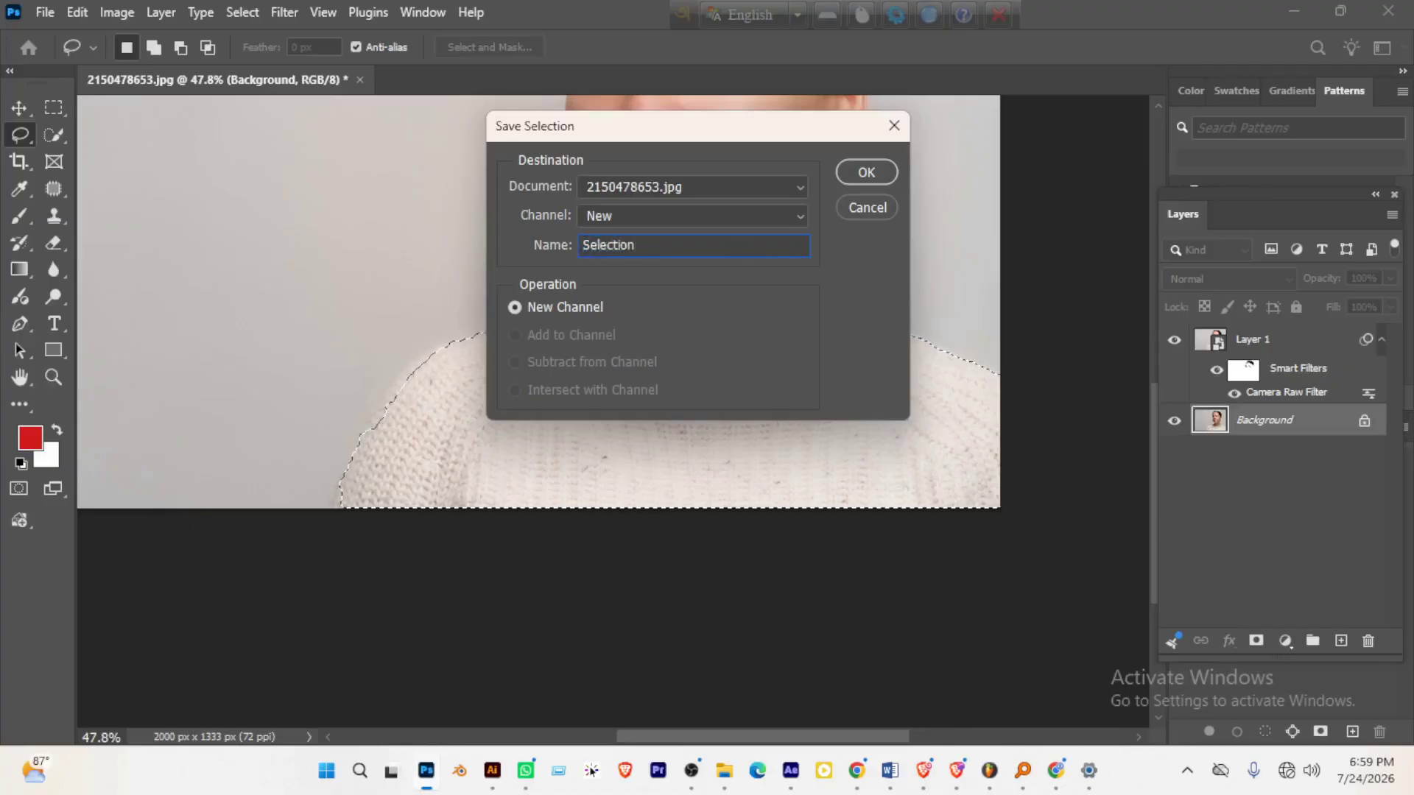
{"action": "left_click", "coordinate": [862, 174]}
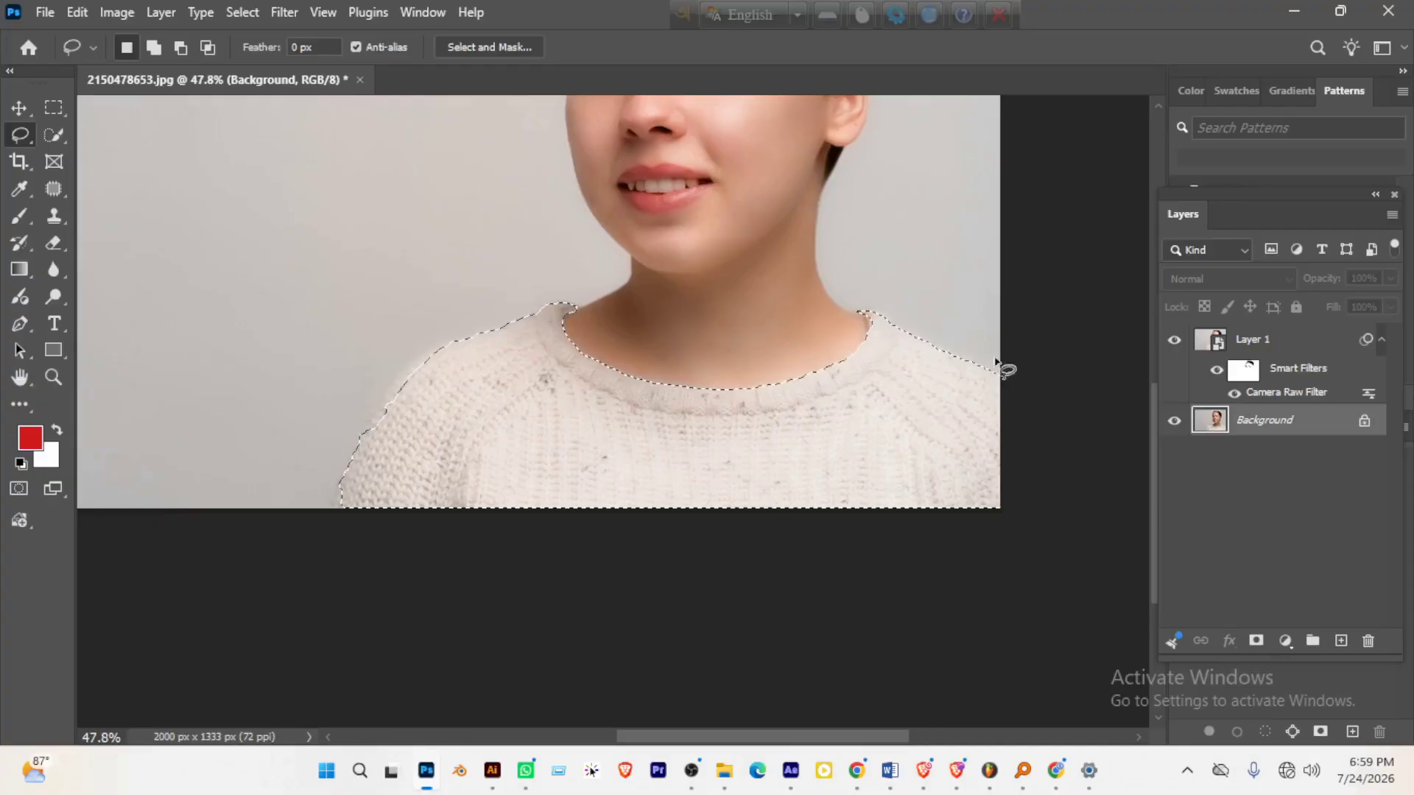
{"action": "left_click", "coordinate": [1250, 376]}
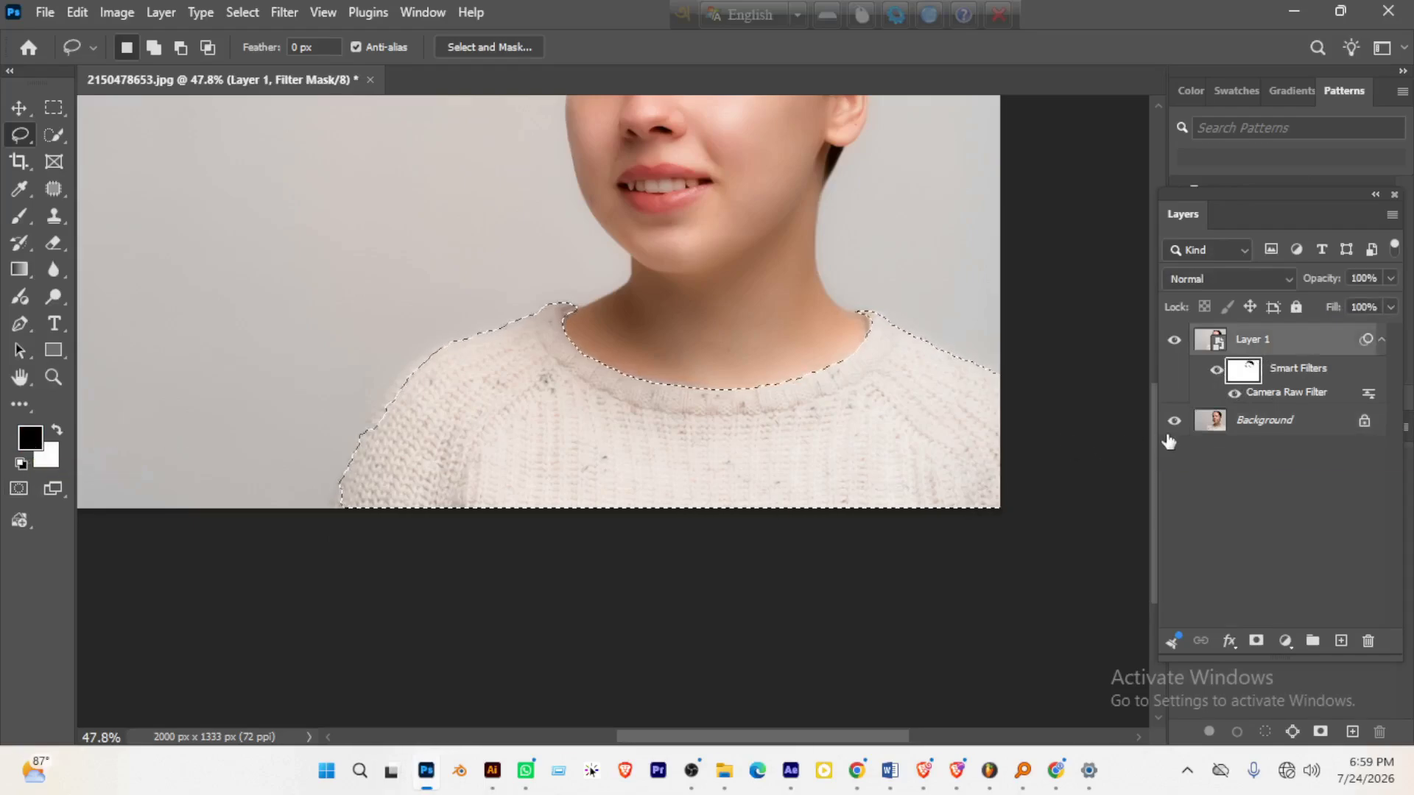
- Try filling the sweater selection on Layer 1's filter mask with black
{"action": "left_click", "coordinate": [19, 216]}
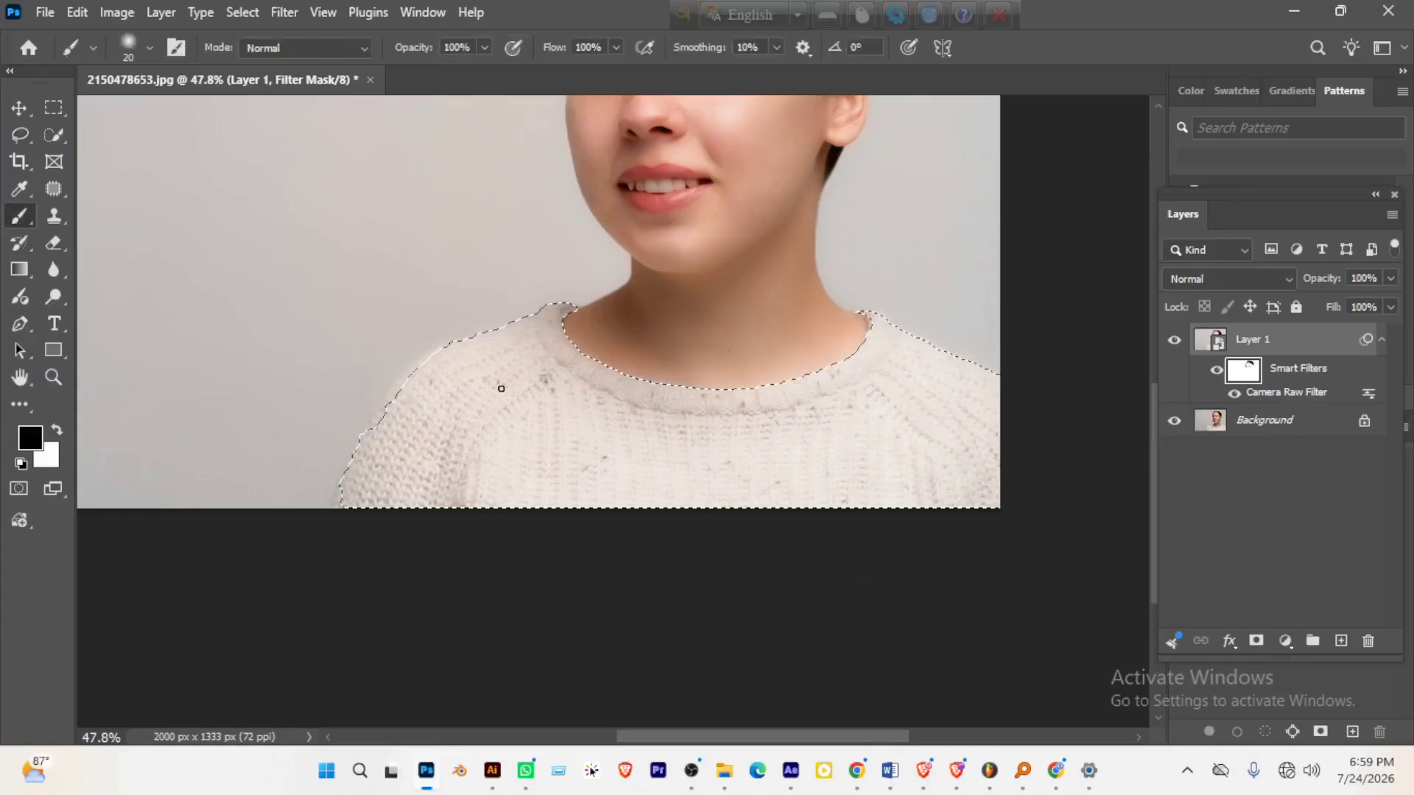
{"action": "key", "text": "bracketright"}
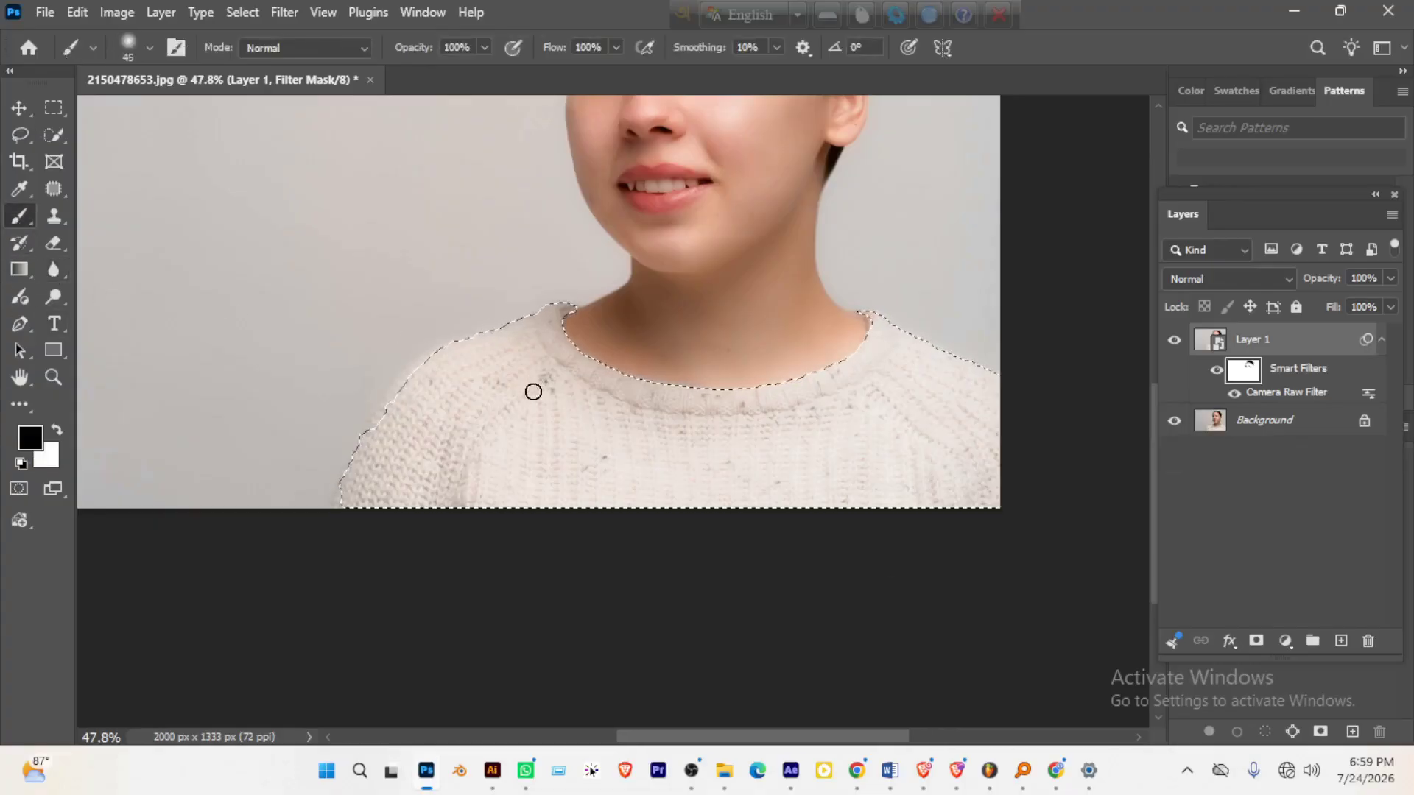
{"action": "key", "text": "bracketright"}
{"action": "key", "text": "bracketright"}
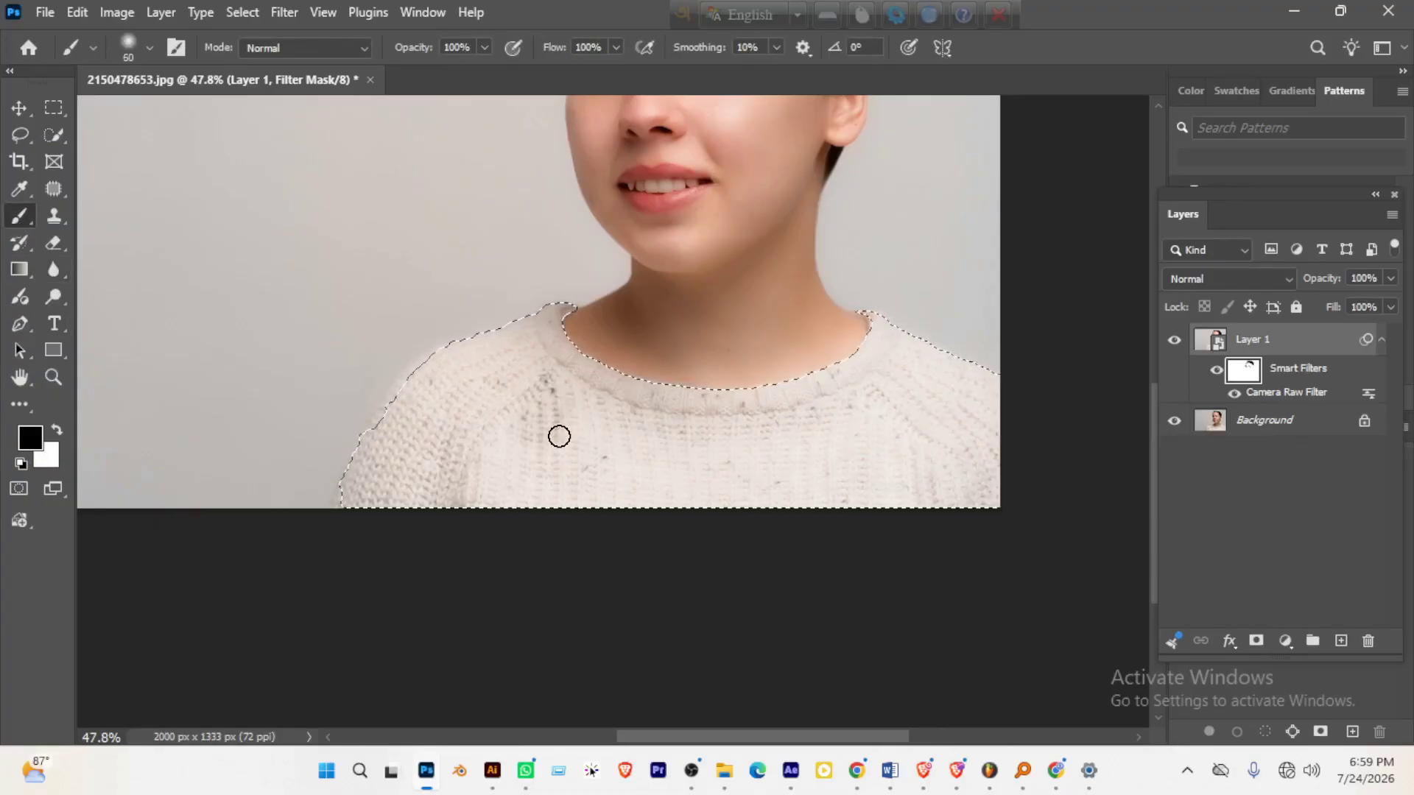
{"action": "key", "text": "alt+BackSpace"}
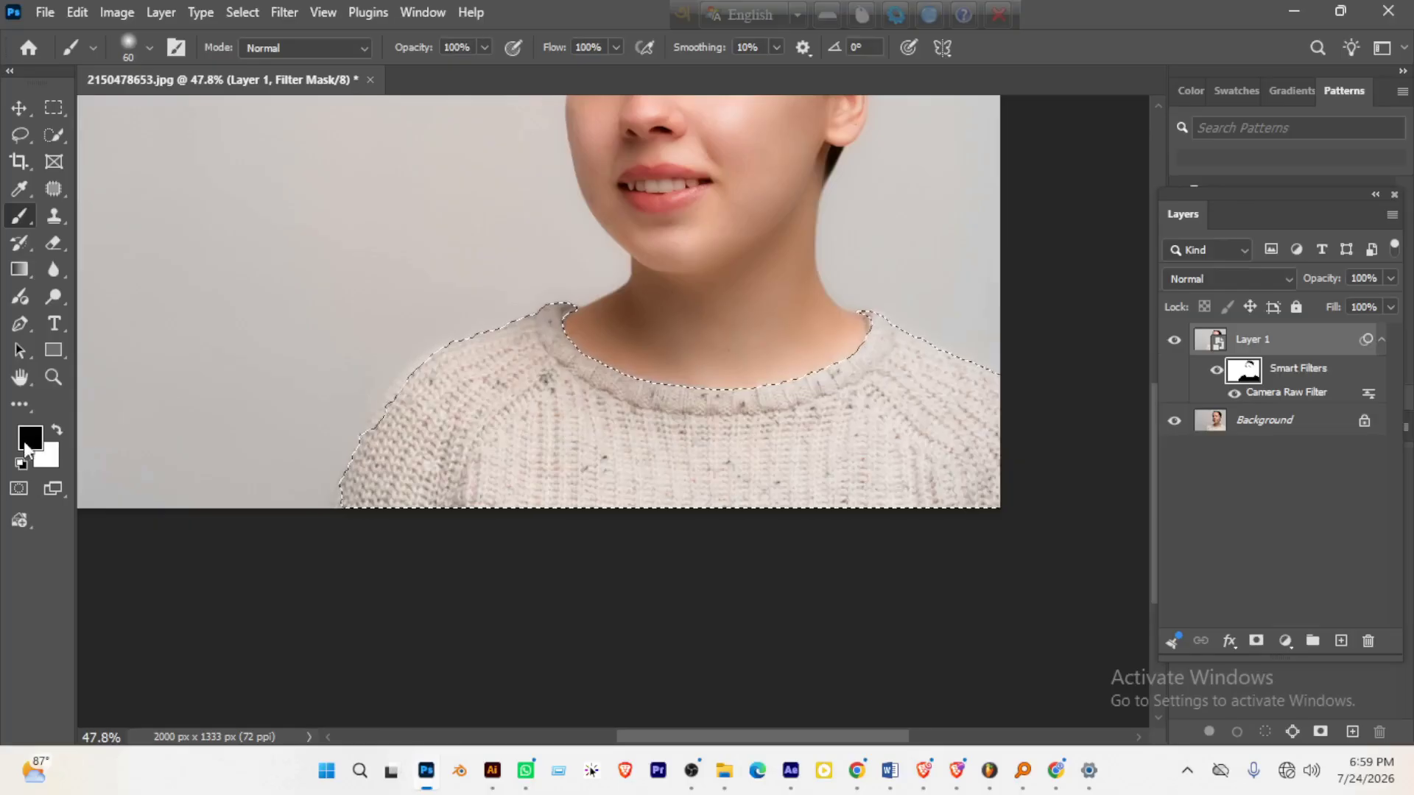
{"action": "left_click", "coordinate": [1174, 419]}
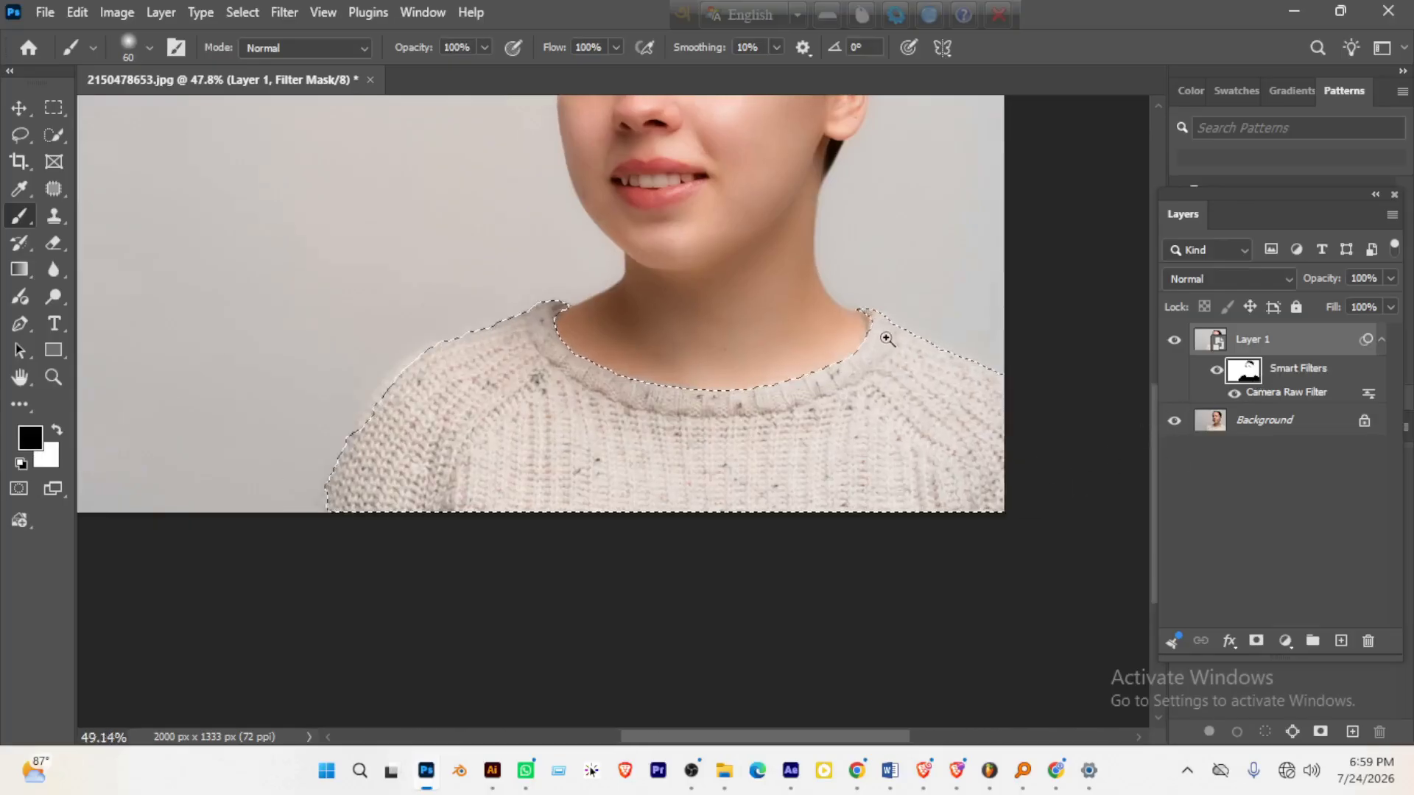
{"action": "left_click_drag", "start_coordinate": [855, 364], "coordinate": [781, 415]}
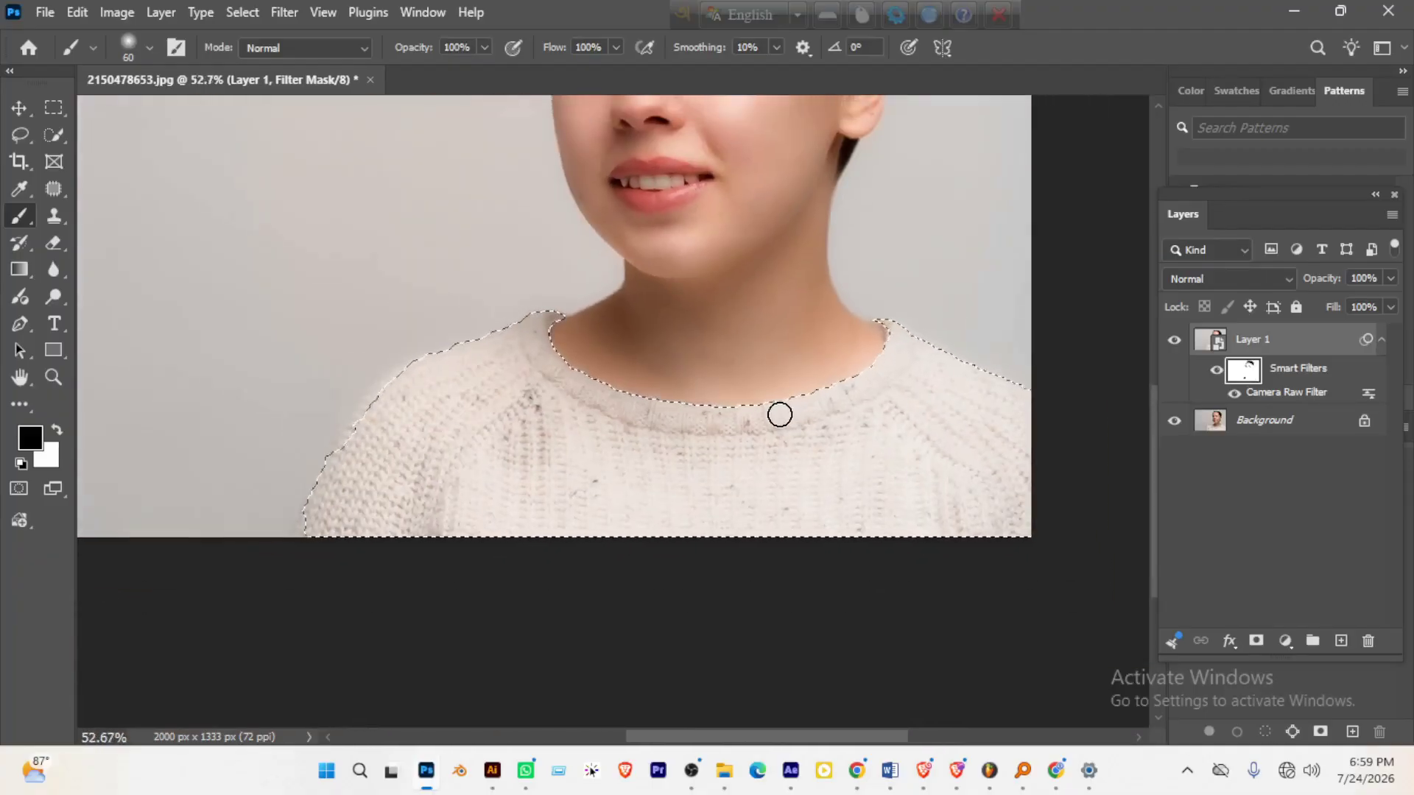
- Feather the sweater selection by 3 pixels
{"action": "key", "text": "shift+F6"}
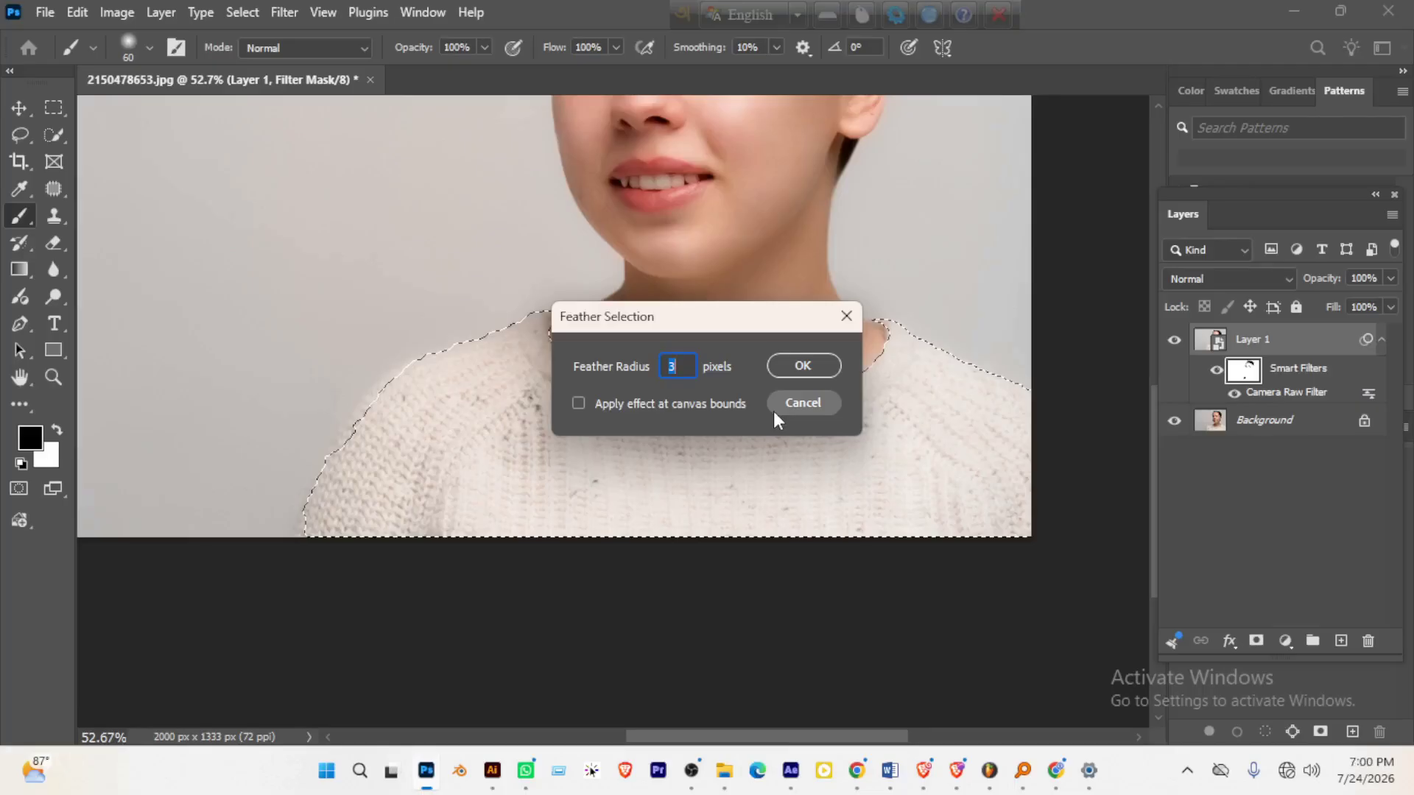
{"action": "key", "text": "Return"}
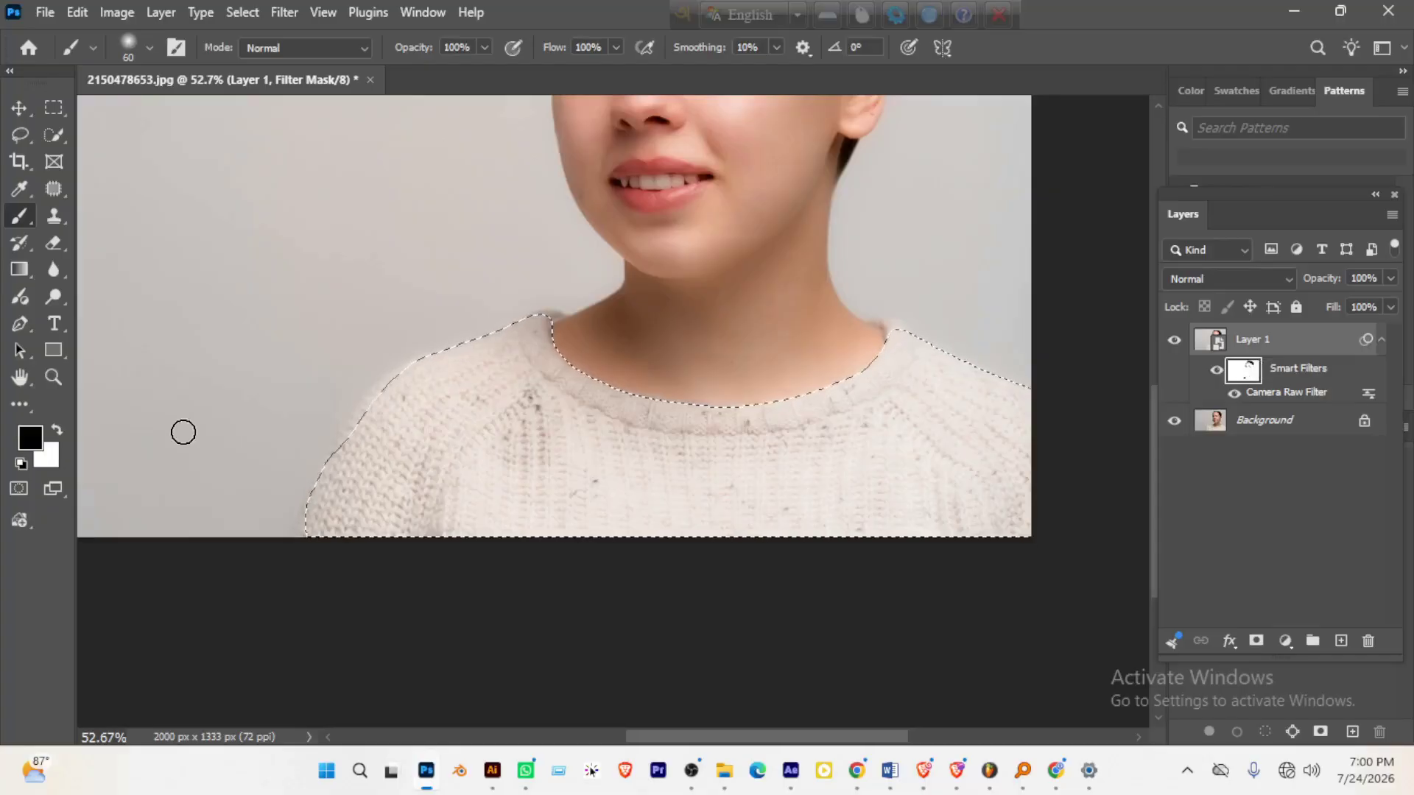
- Try a black fill of the feathered sweater area on the filter mask, inspect it without the selection, and undo it
{"action": "key", "text": "alt+BackSpace"}
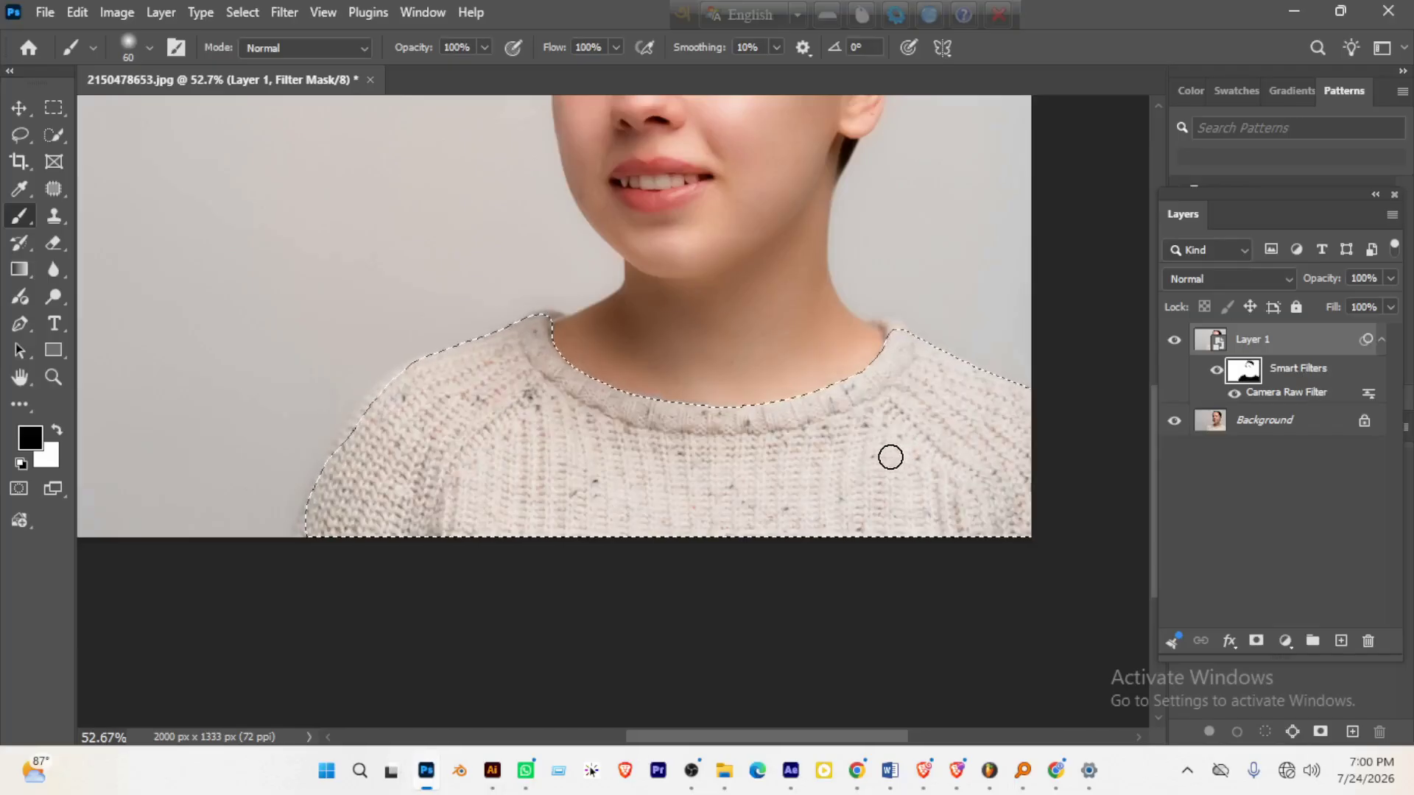
{"action": "key", "text": "ctrl+d"}
{"action": "scroll", "coordinate": [880, 390], "scroll_direction": "down", "scroll_amount": 3}
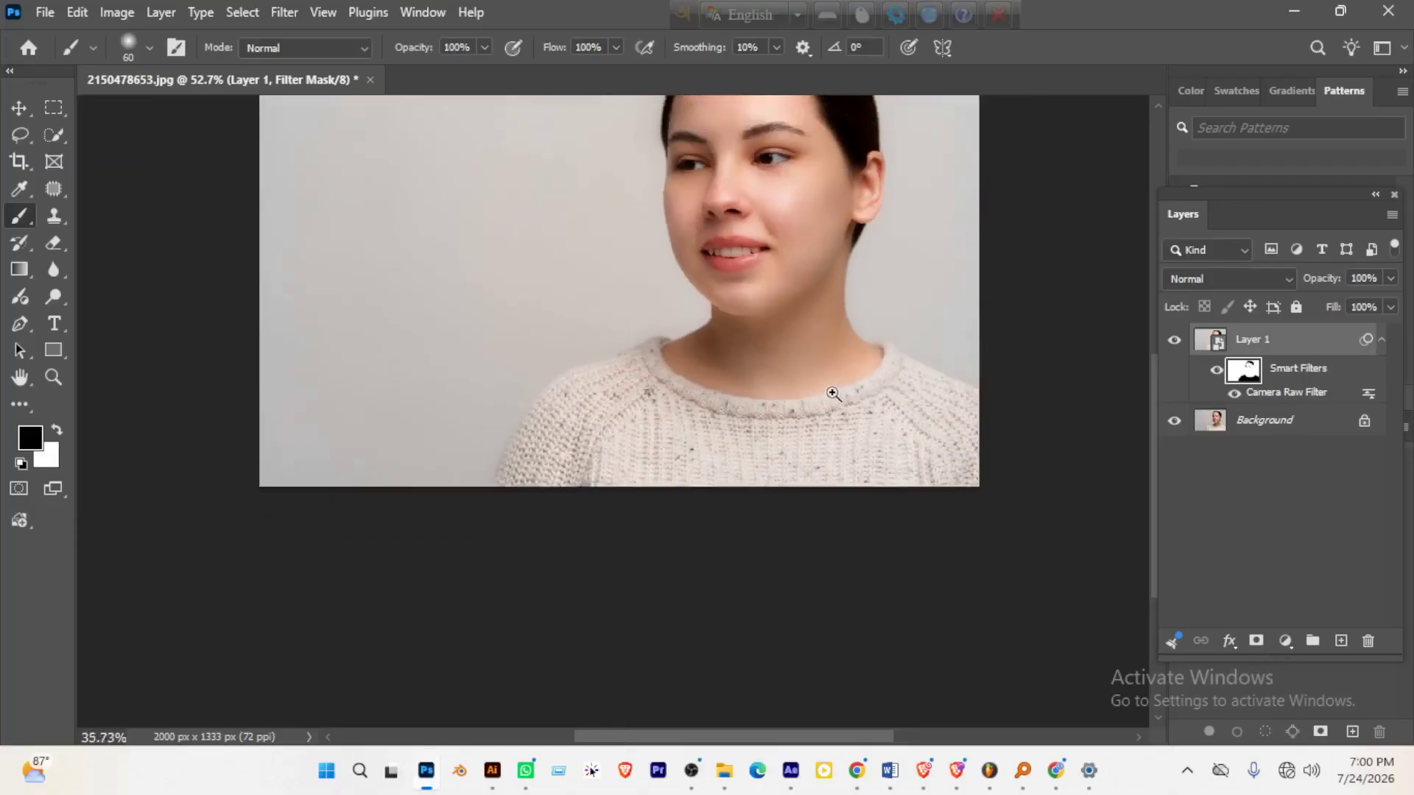
{"action": "scroll", "coordinate": [874, 388], "scroll_direction": "up", "scroll_amount": 4}
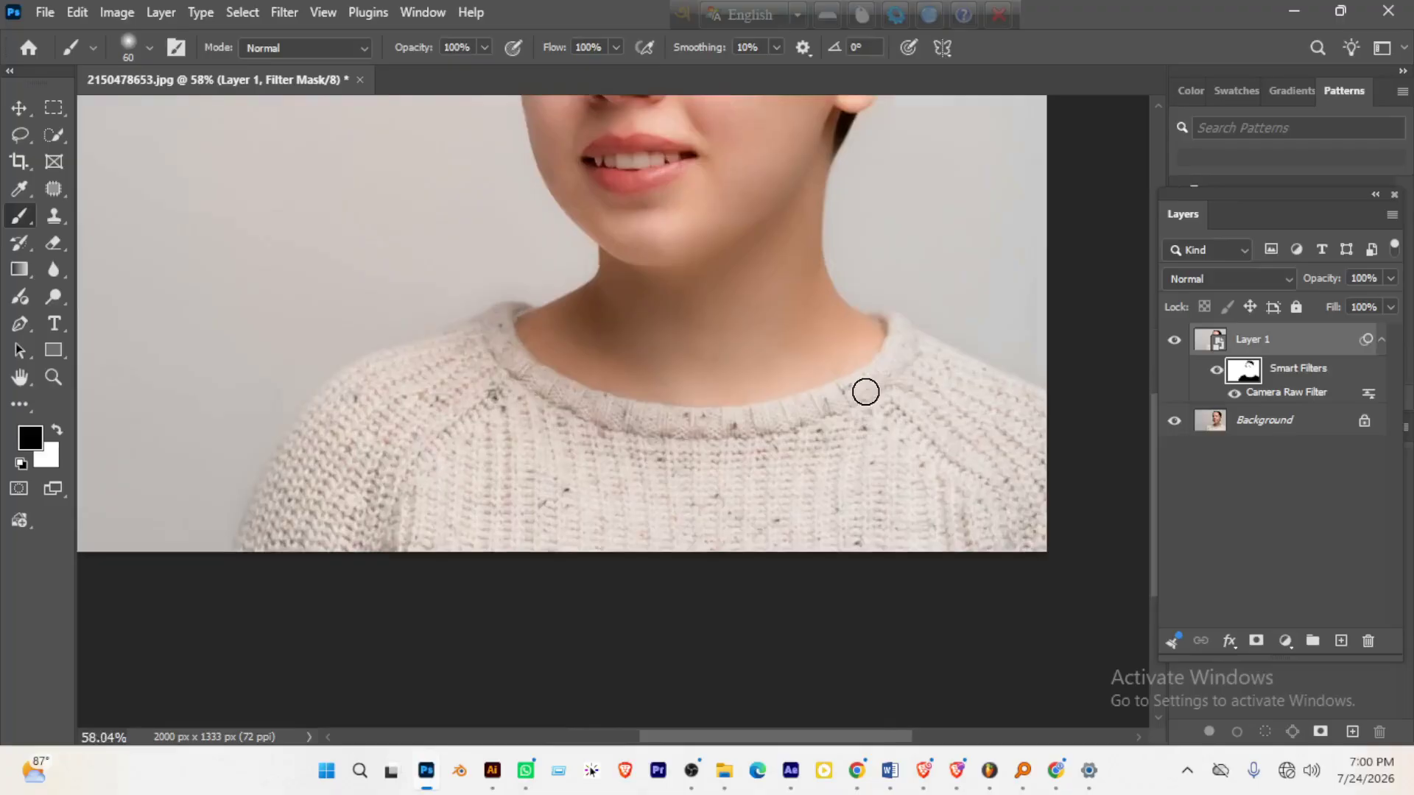
{"action": "key", "text": "ctrl+shift+d"}
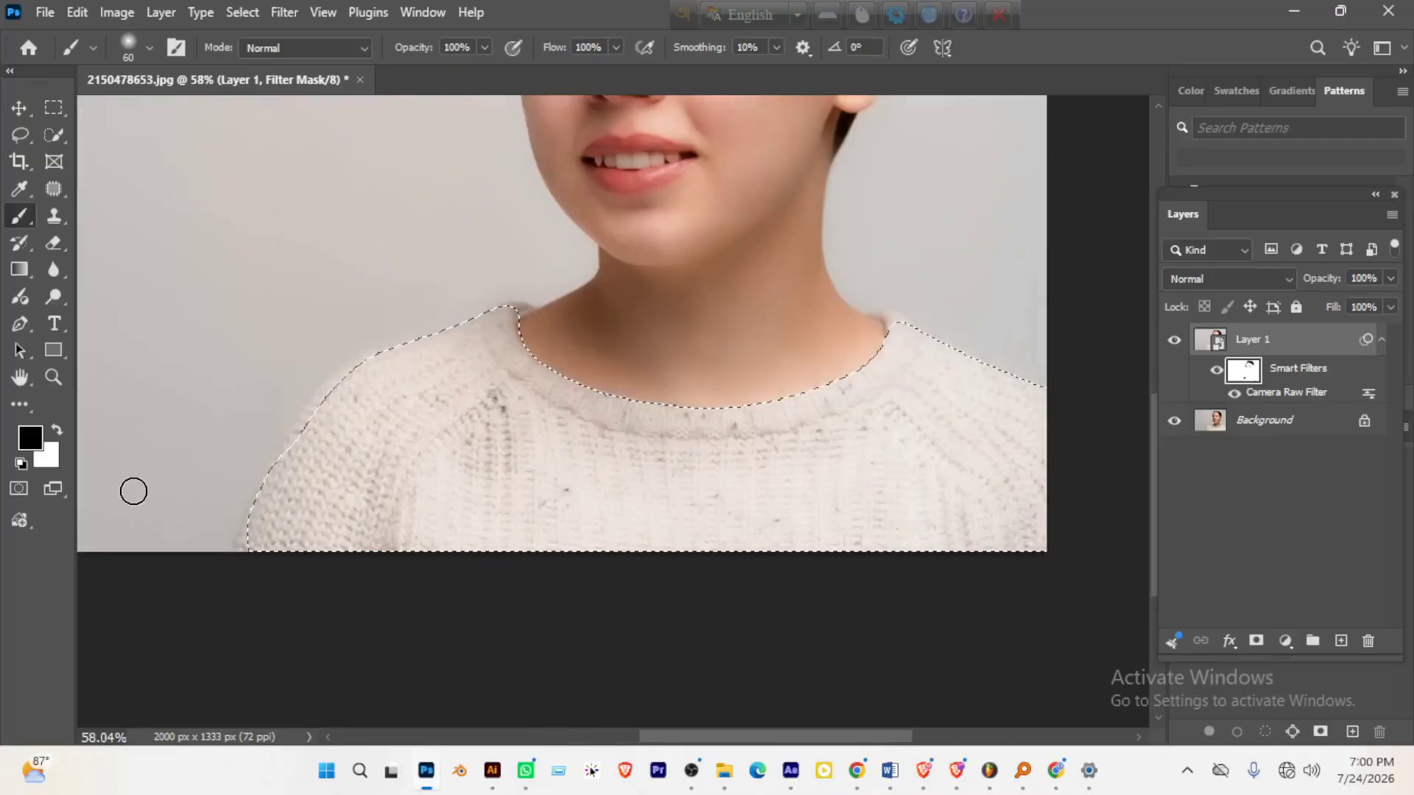
- Fill the feathered sweater selection on Layer 1's filter mask with dark grey 303030 and deselect
{"action": "left_click", "coordinate": [30, 440]}
{"action": "mouse_move", "coordinate": [845, 385]}
{"action": "left_mouse_down"}
{"action": "mouse_move", "coordinate": [792, 430]}
{"action": "mouse_move", "coordinate": [731, 418]}
{"action": "left_mouse_up"}
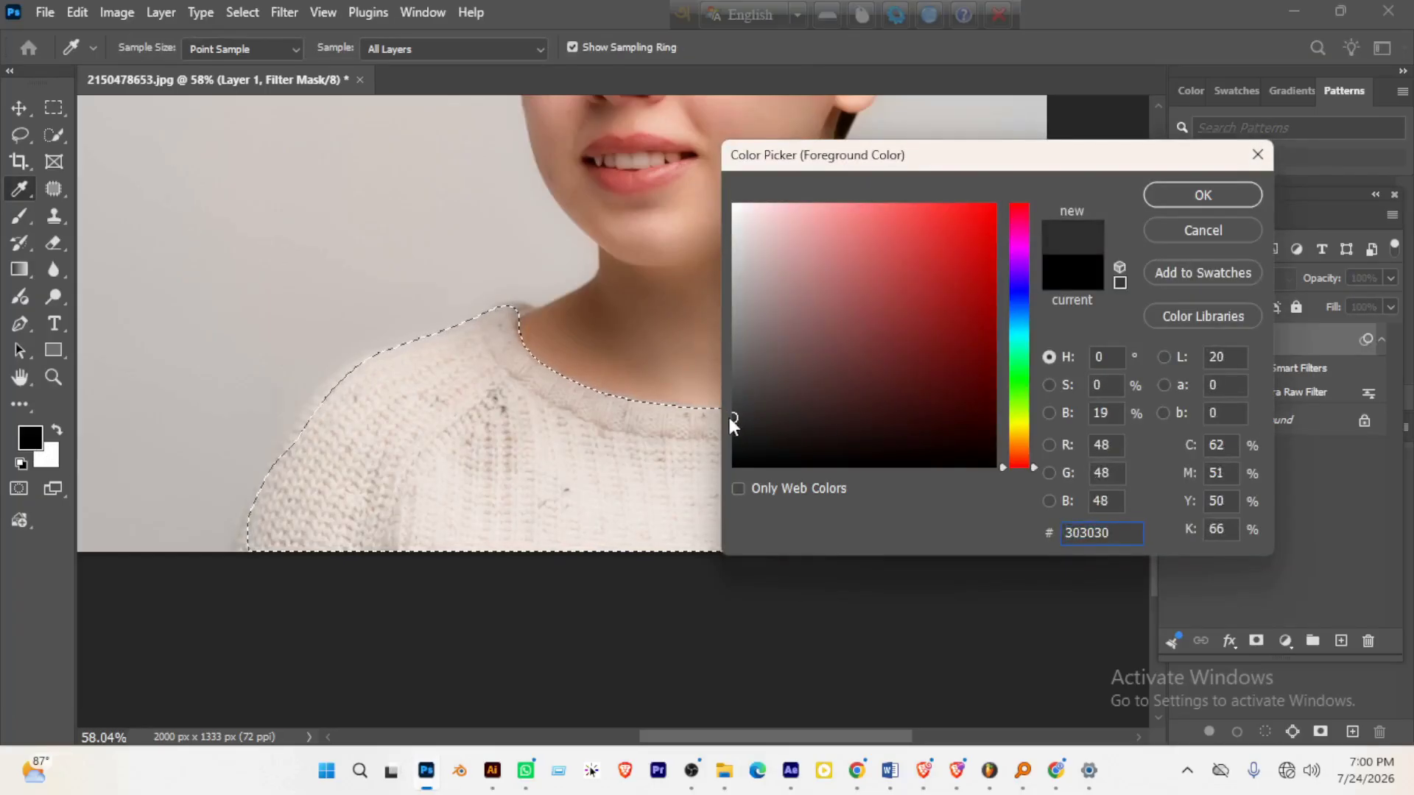
{"action": "left_click", "coordinate": [1216, 196]}
{"action": "key", "text": "b"}
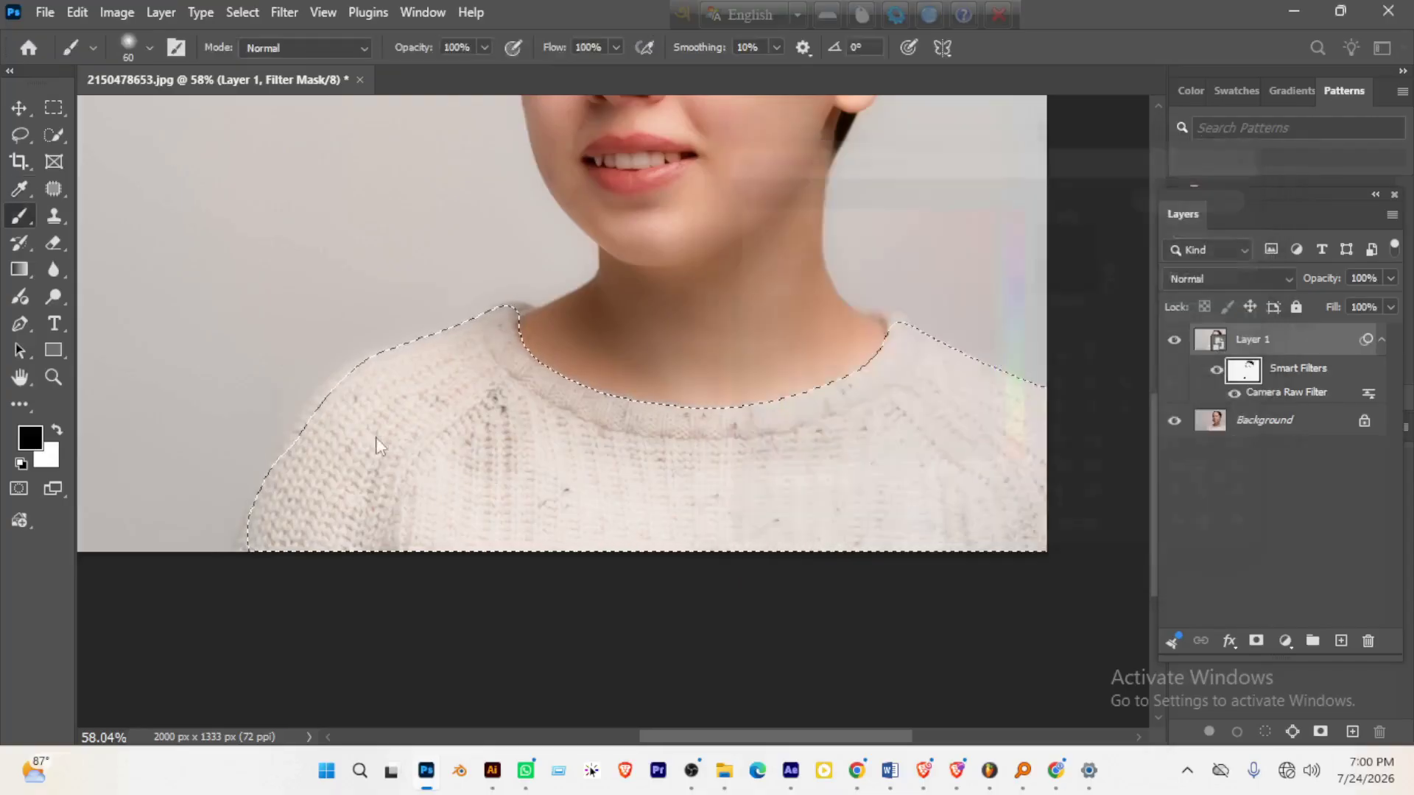
{"action": "key", "text": "alt+BackSpace"}
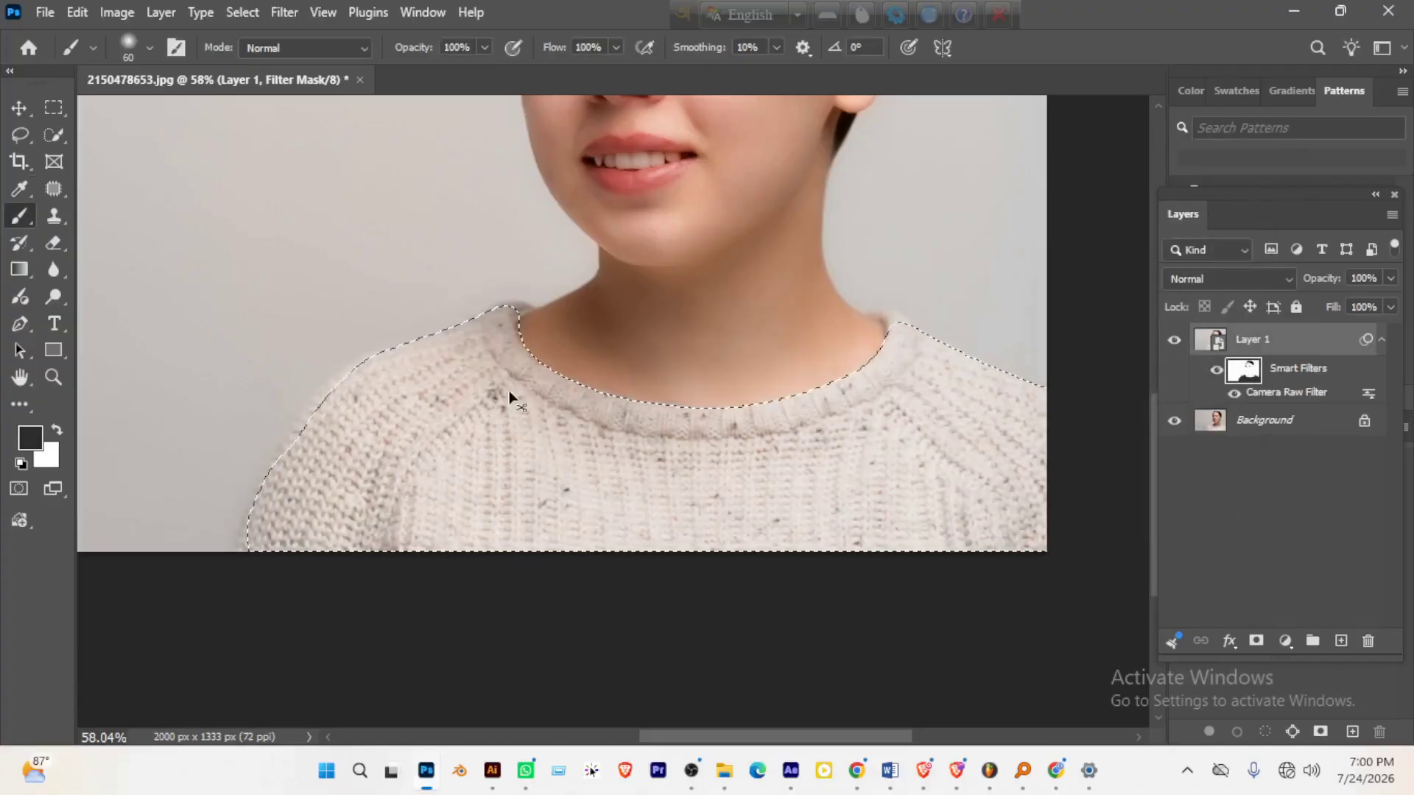
{"action": "key", "text": "ctrl+d"}
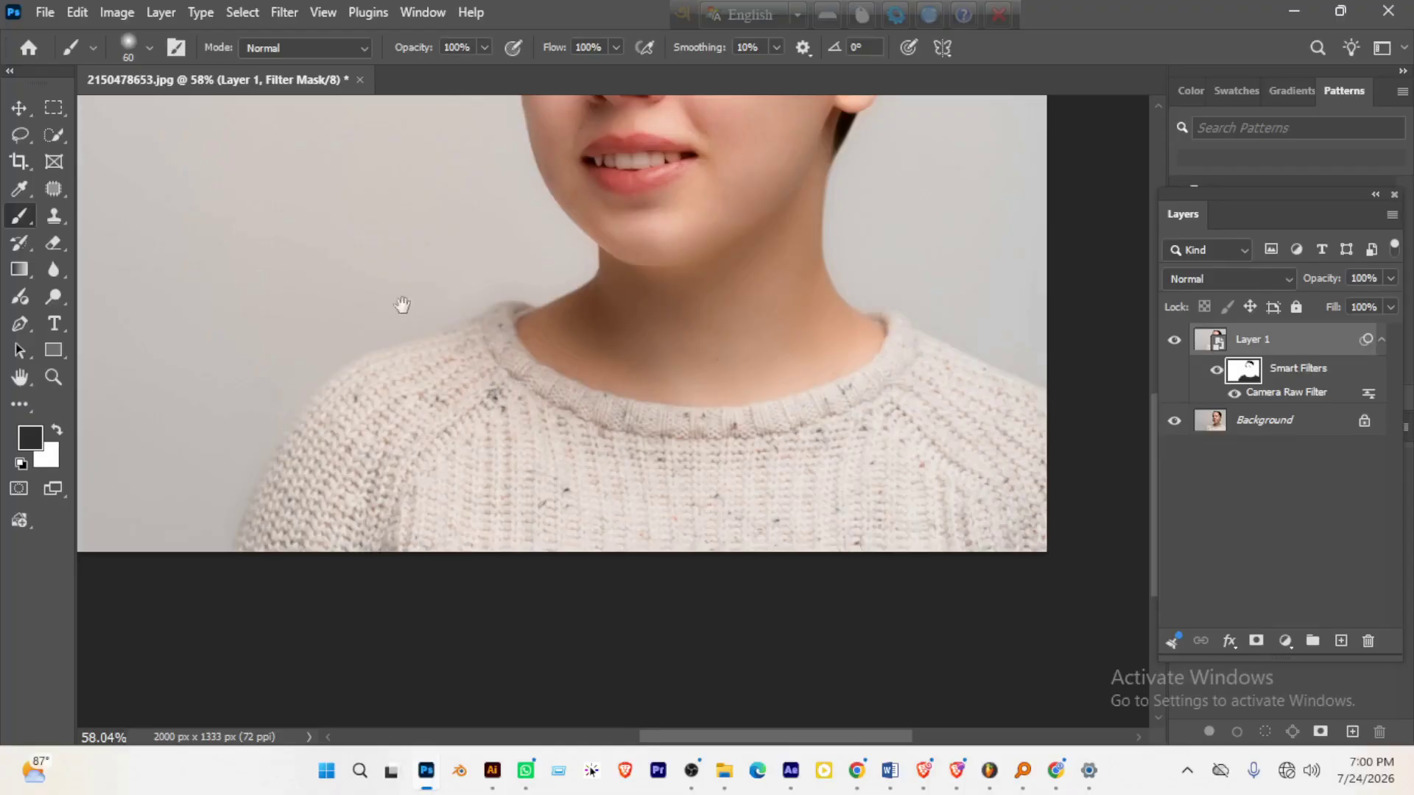
- Display the document's channels and move the floating Layers panel clear of them
{"action": "mouse_move", "coordinate": [401, 307]}
{"action": "left_mouse_down"}
{"action": "mouse_move", "coordinate": [400, 354]}
{"action": "mouse_move", "coordinate": [505, 322]}
{"action": "mouse_move", "coordinate": [513, 496]}
{"action": "mouse_move", "coordinate": [608, 306]}
{"action": "left_mouse_up"}
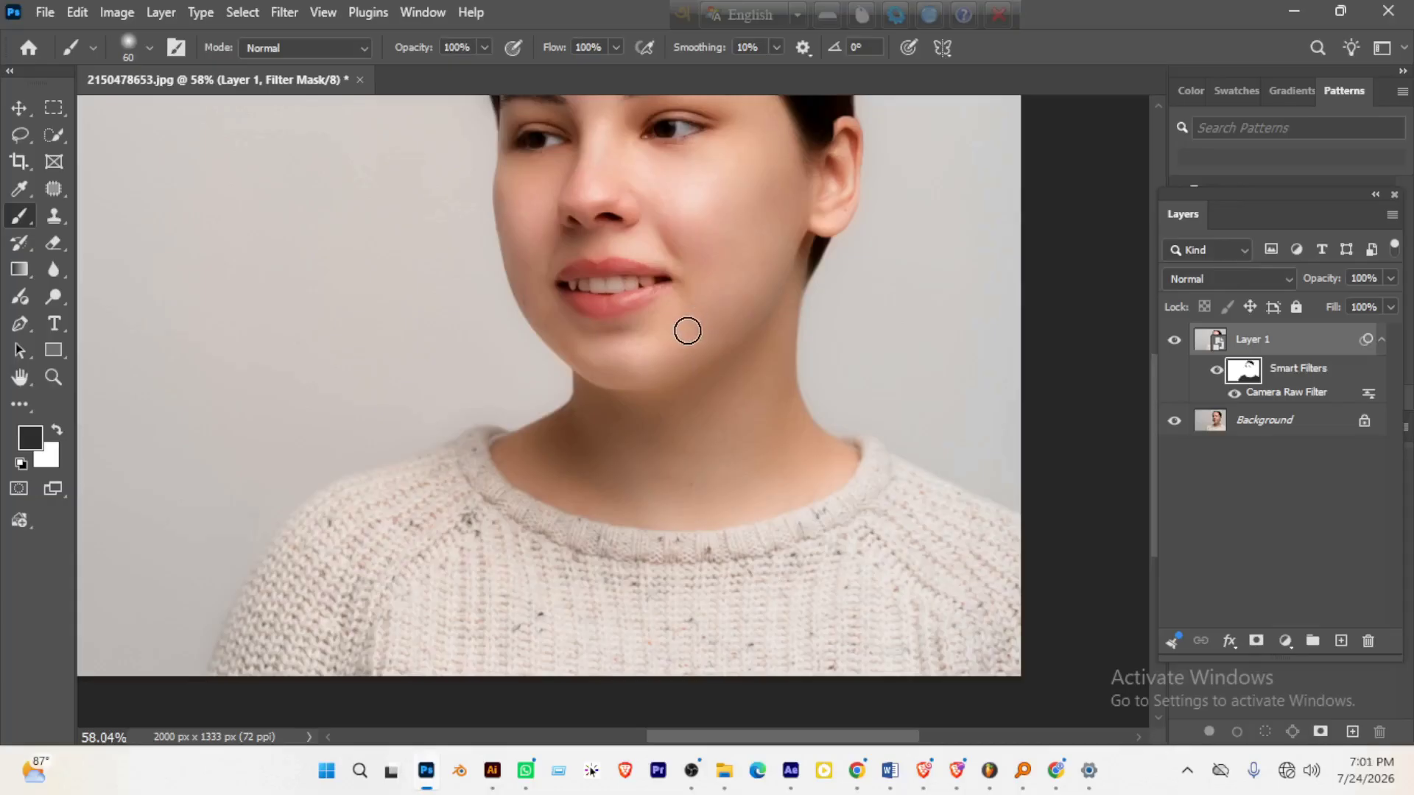
{"action": "scroll", "coordinate": [688, 331], "scroll_direction": "up", "scroll_amount": 5}
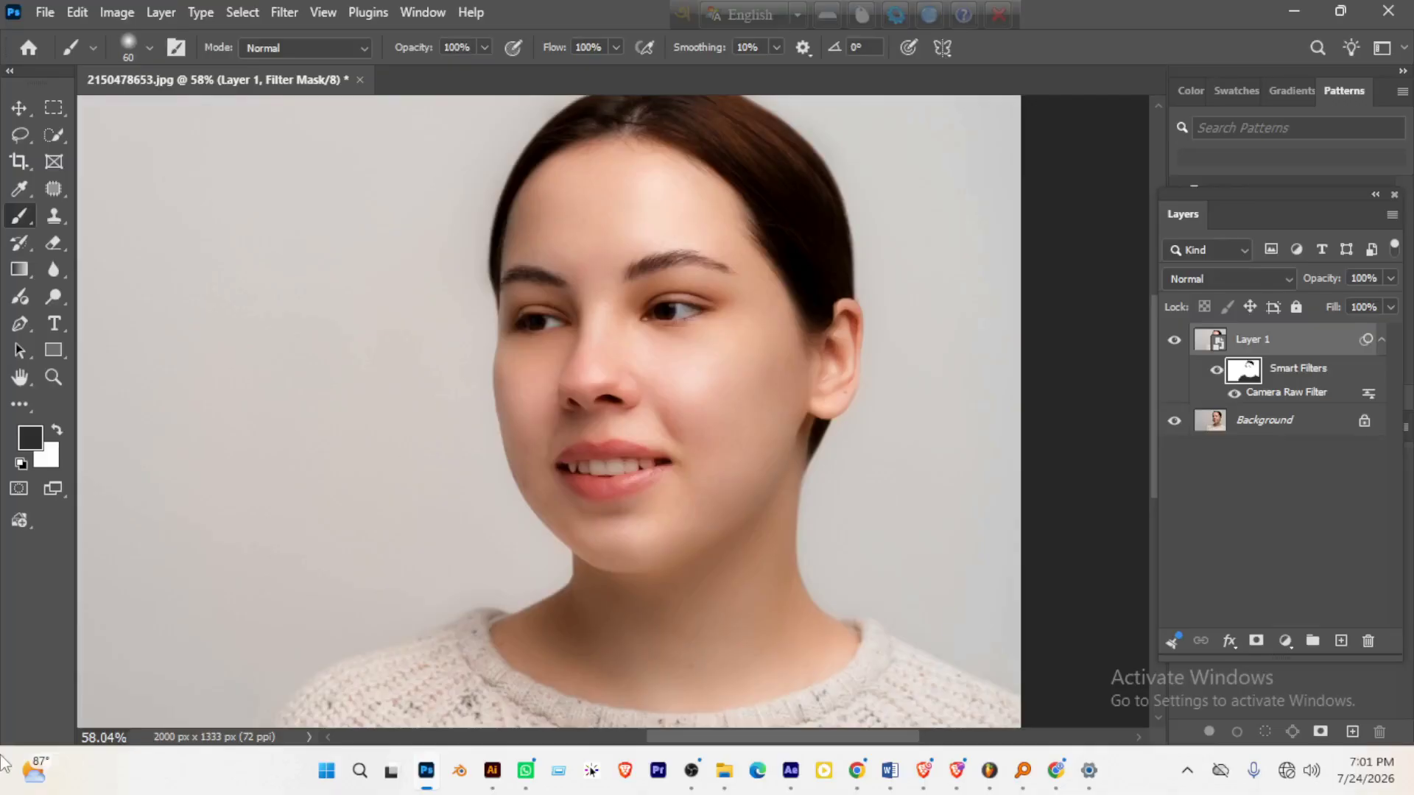
{"action": "scroll", "coordinate": [404, 609], "scroll_direction": "down", "scroll_amount": 7}
{"action": "scroll", "coordinate": [429, 618], "scroll_direction": "up", "scroll_amount": 3}
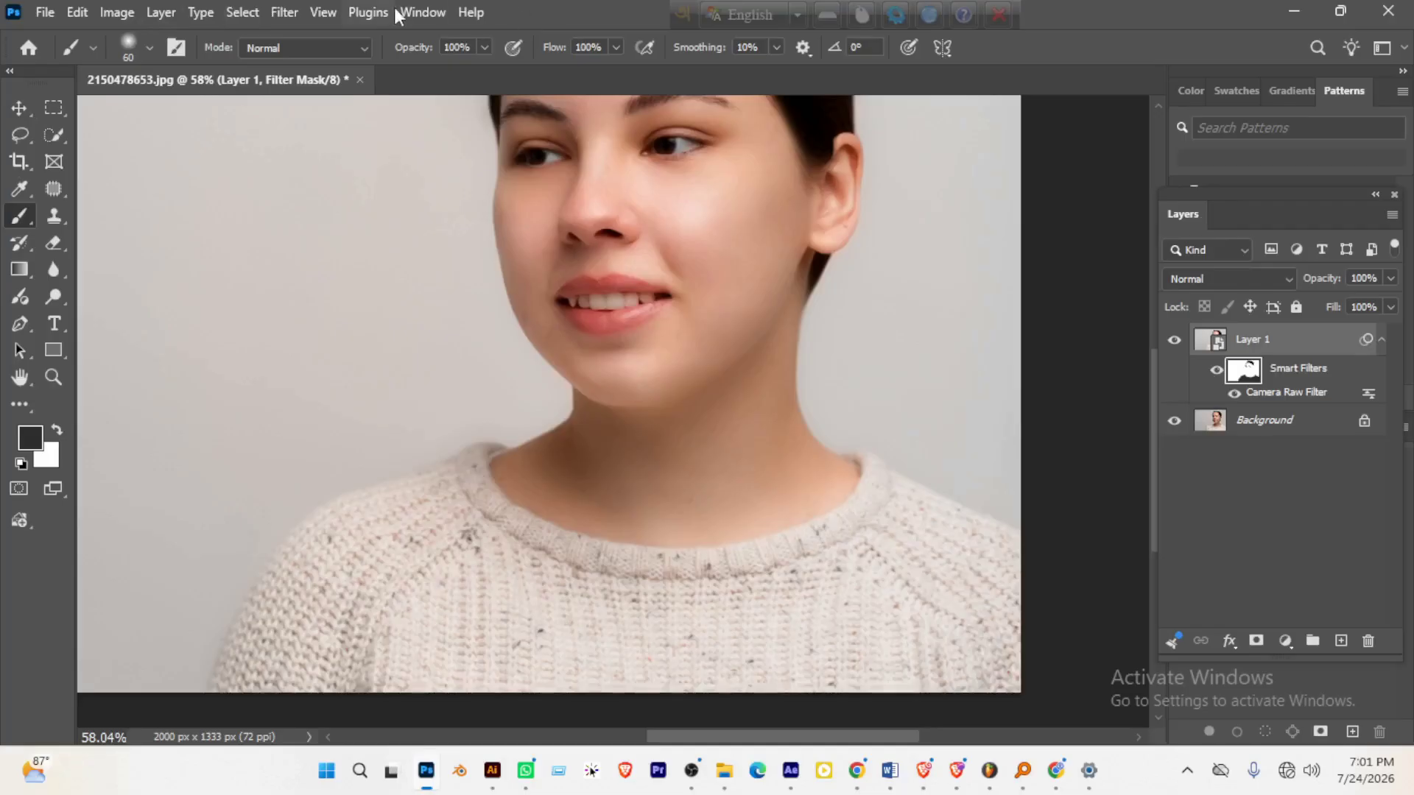
{"action": "left_click", "coordinate": [418, 12]}
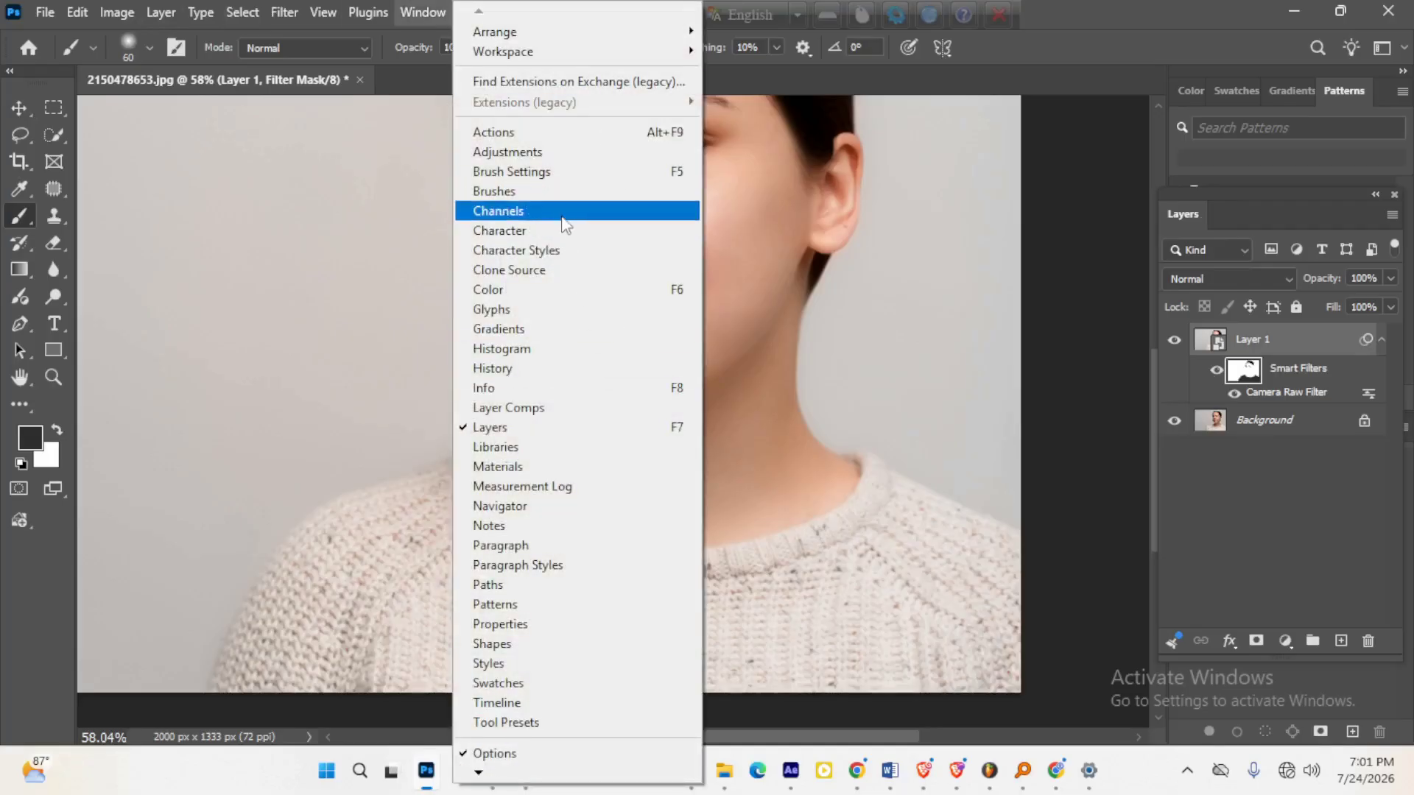
{"action": "key", "text": "Escape"}
{"action": "left_click_drag", "start_coordinate": [1202, 420], "coordinate": [1252, 626]}
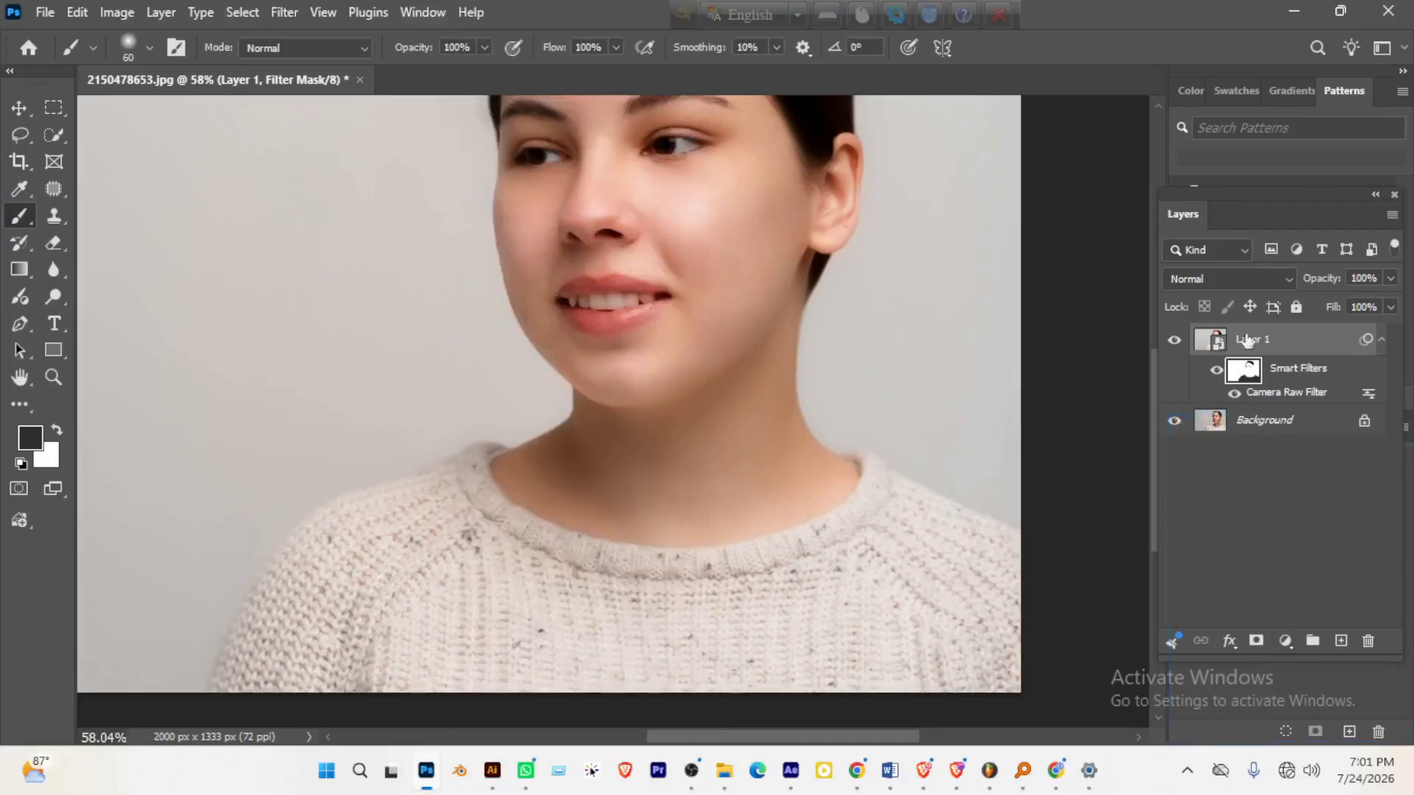
{"action": "left_click_drag", "start_coordinate": [1226, 197], "coordinate": [241, 164]}
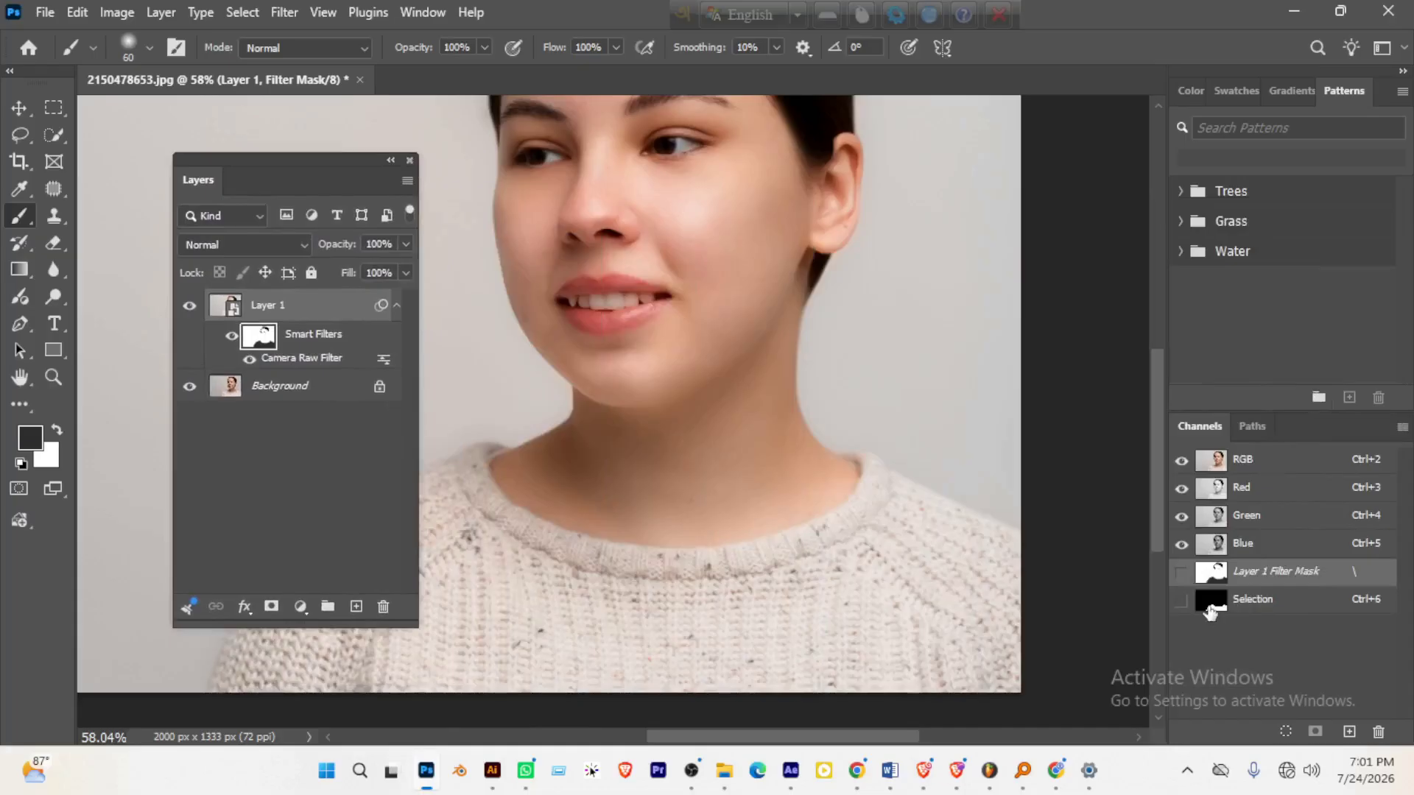
- Load the saved Selection channel as a selection and return to the RGB composite view
{"action": "left_click", "coordinate": [1260, 602]}
{"action": "left_click", "coordinate": [1215, 602], "text": "ctrl"}
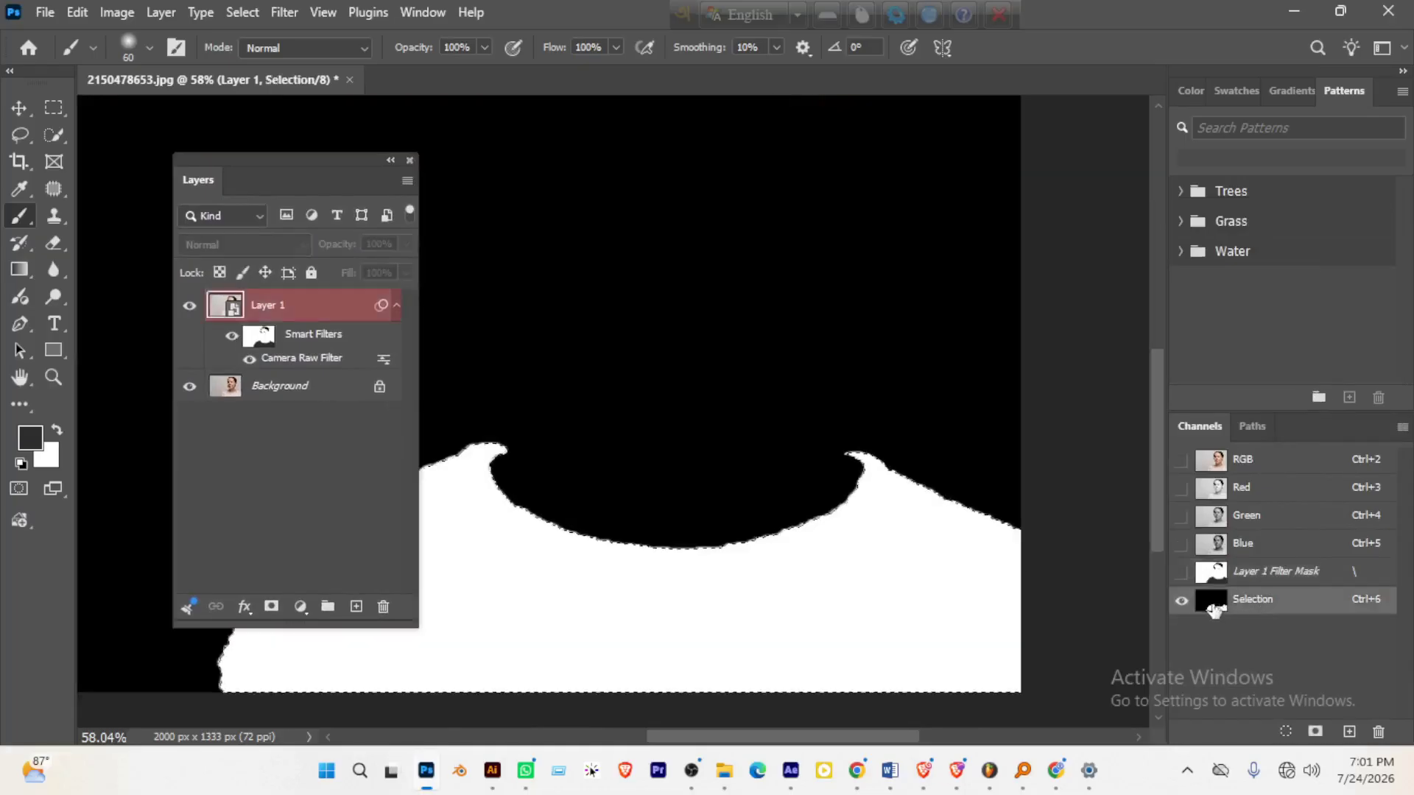
{"action": "left_click", "coordinate": [1261, 464]}
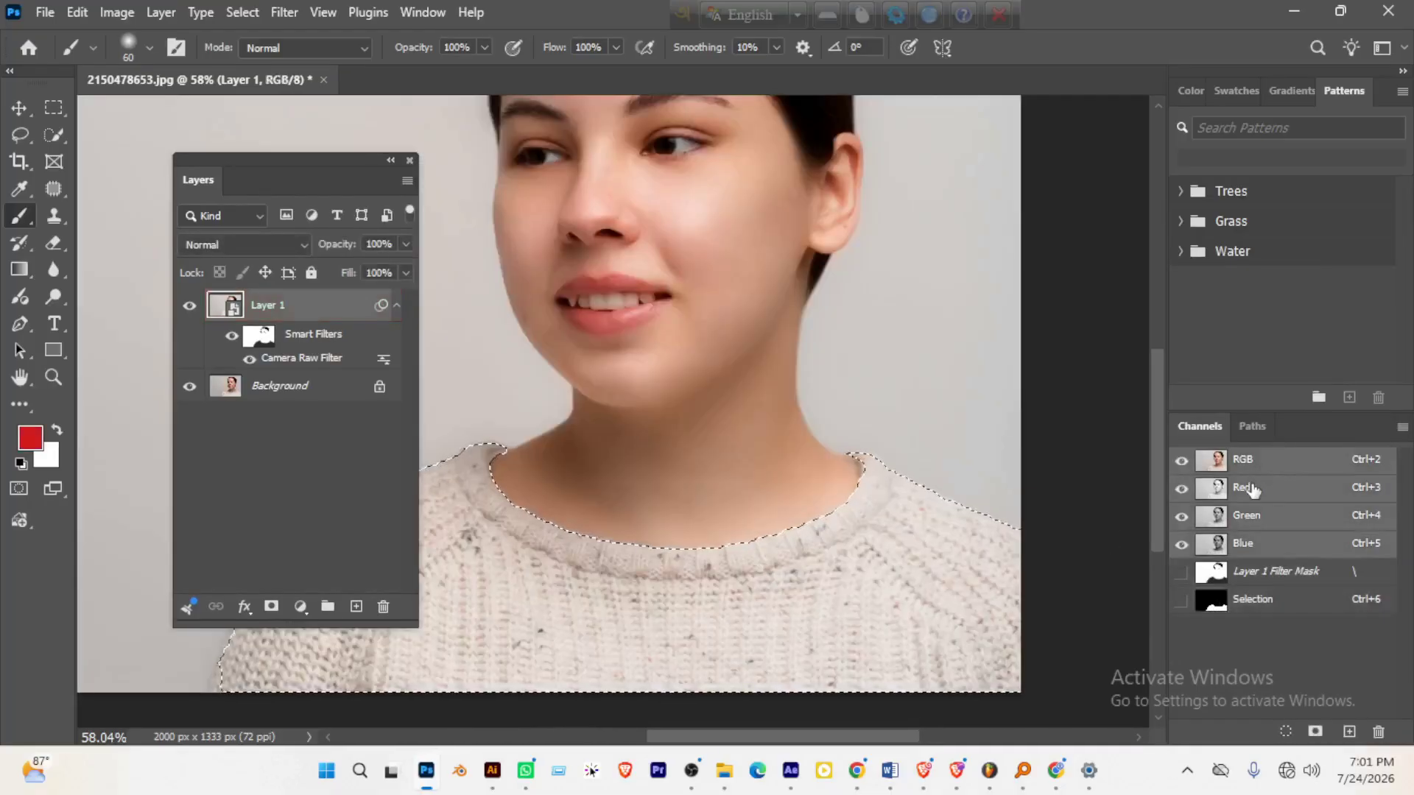
- Add a Hue/Saturation adjustment layer above Layer 1 masked to the sweater, keeping the floating panels clear of the portrait
{"action": "left_click_drag", "start_coordinate": [335, 172], "coordinate": [1163, 44]}
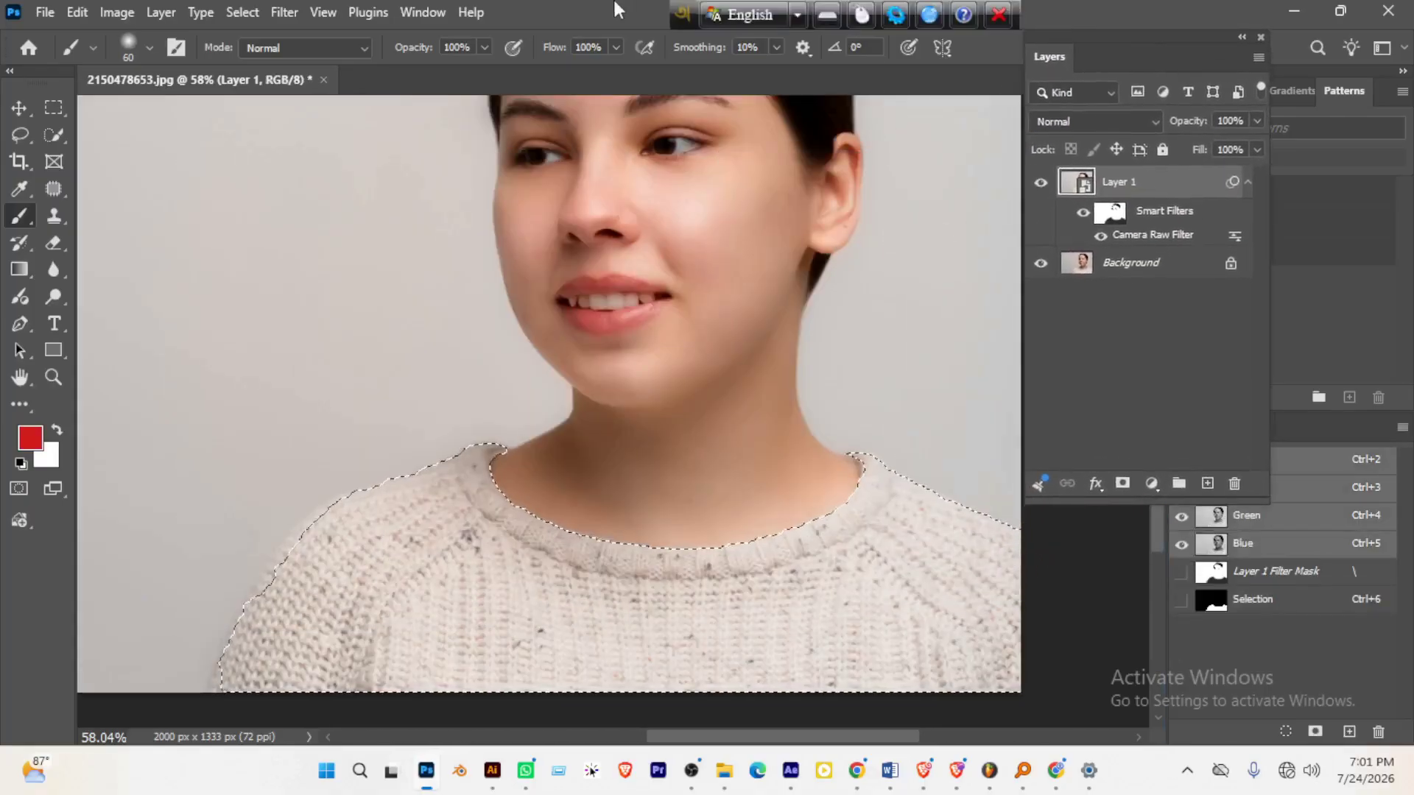
{"action": "left_click_drag", "start_coordinate": [814, 364], "coordinate": [748, 334]}
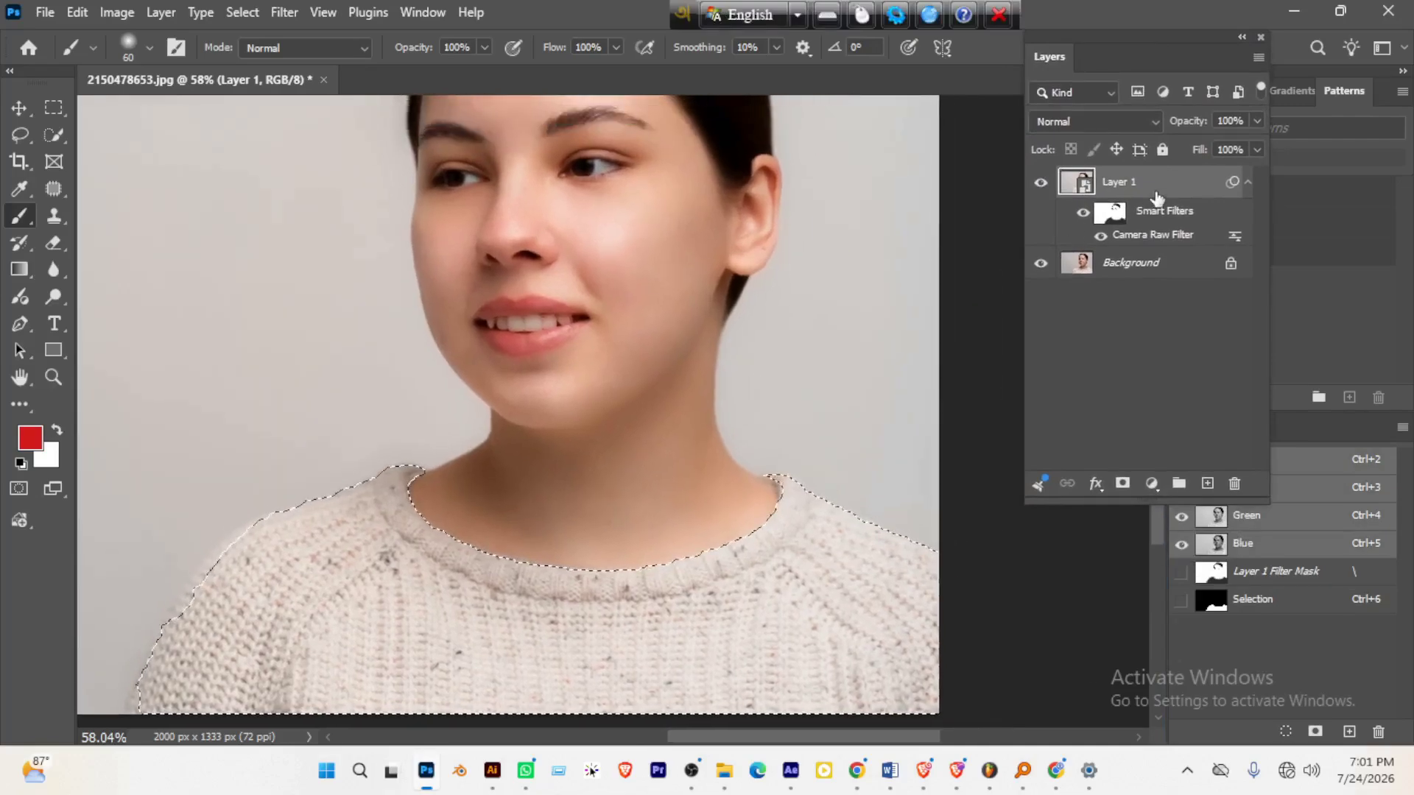
{"action": "left_click", "coordinate": [1151, 484]}
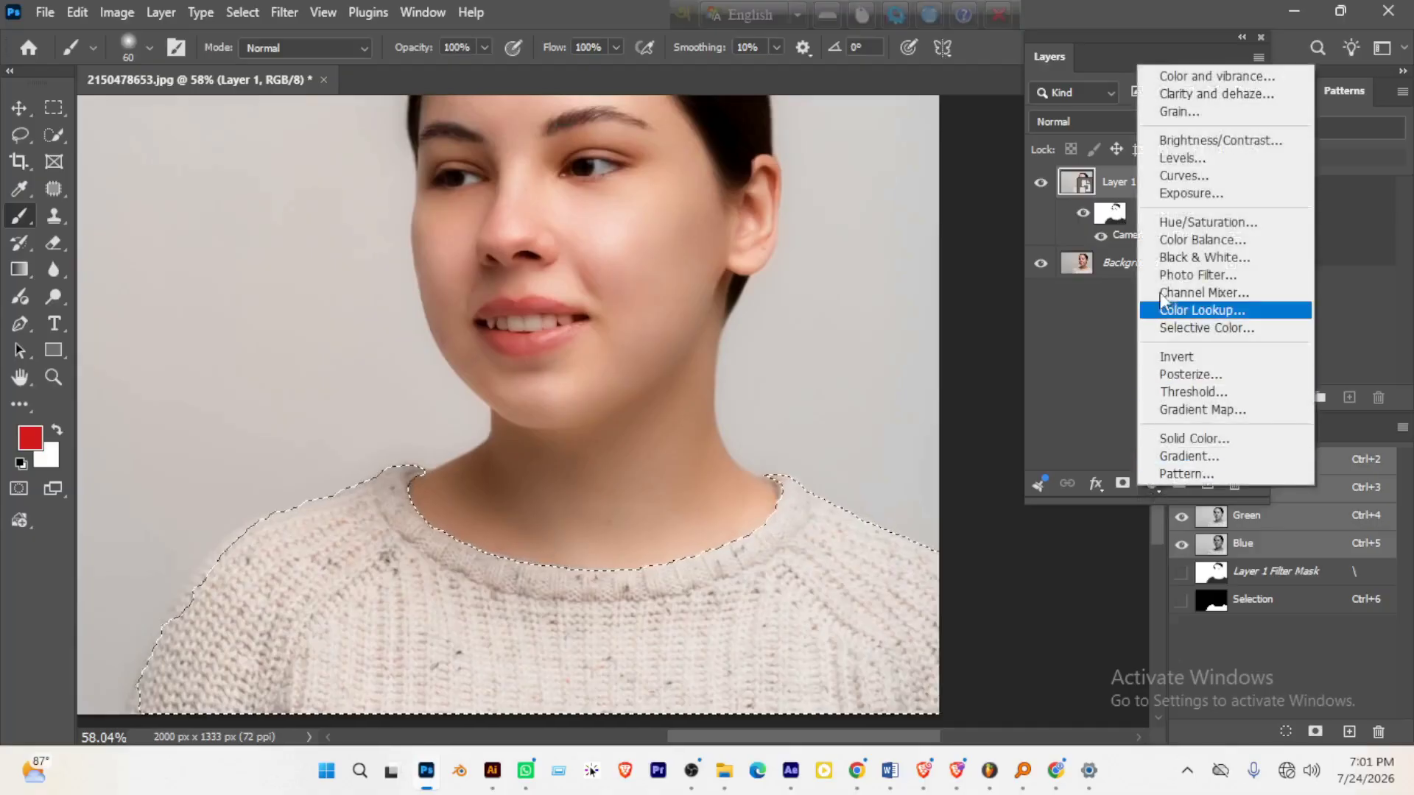
{"action": "left_click", "coordinate": [1188, 223]}
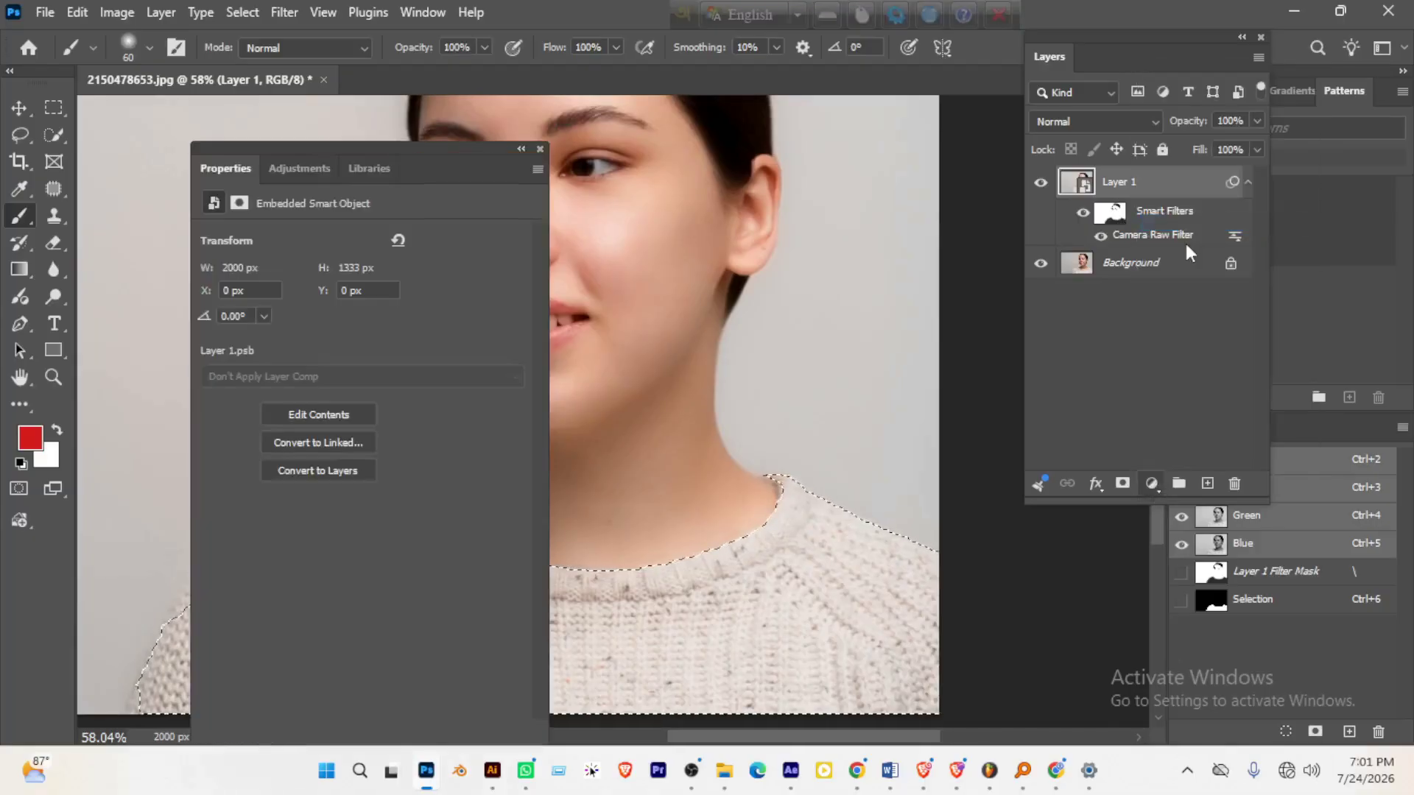
{"action": "left_click_drag", "start_coordinate": [399, 148], "coordinate": [1093, 93]}
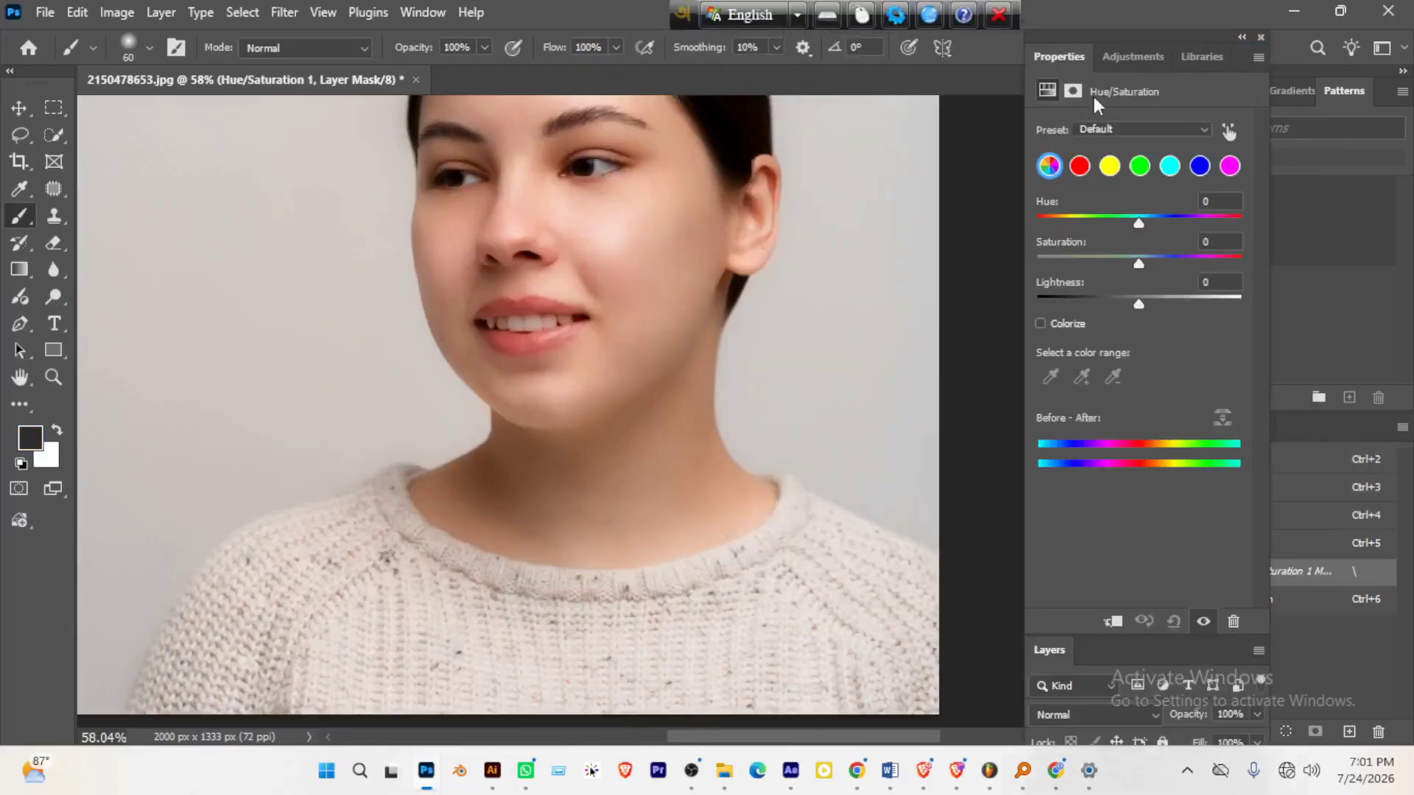
- Try different hues on the sweater in the Hue/Saturation adjustment and set Hue to +67
{"action": "left_click_drag", "start_coordinate": [1142, 221], "coordinate": [1208, 212]}
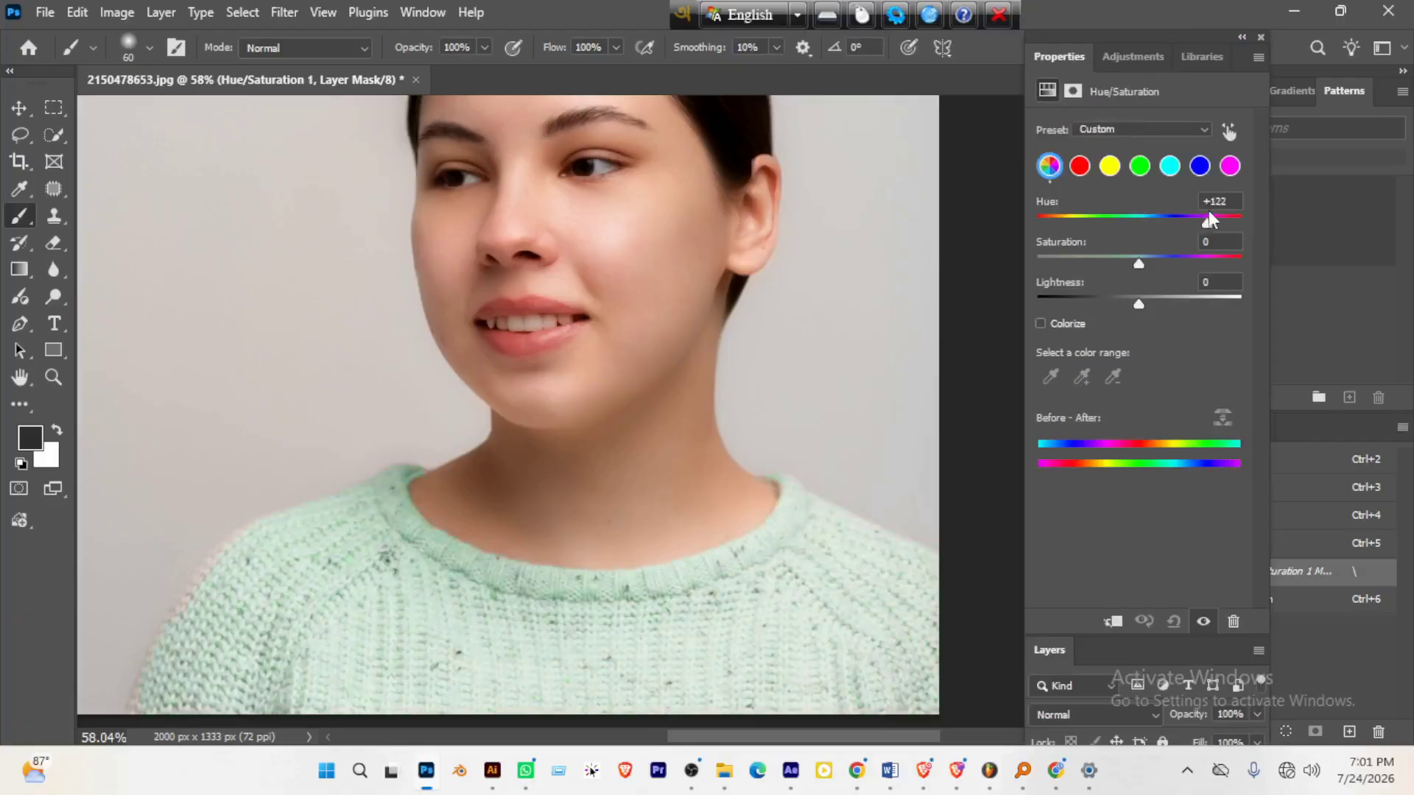
{"action": "left_click", "coordinate": [1074, 223]}
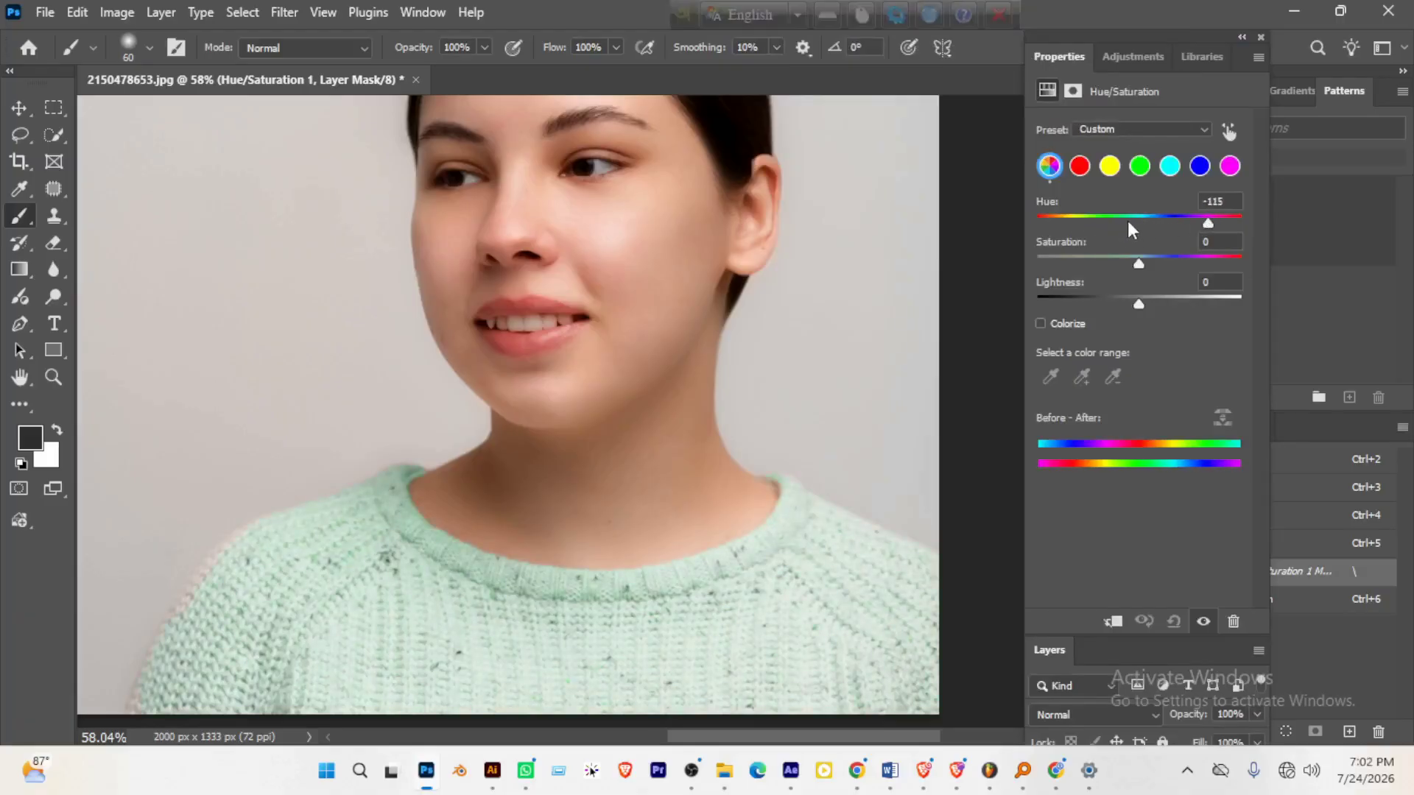
{"action": "left_click_drag", "start_coordinate": [1148, 221], "coordinate": [1177, 213]}
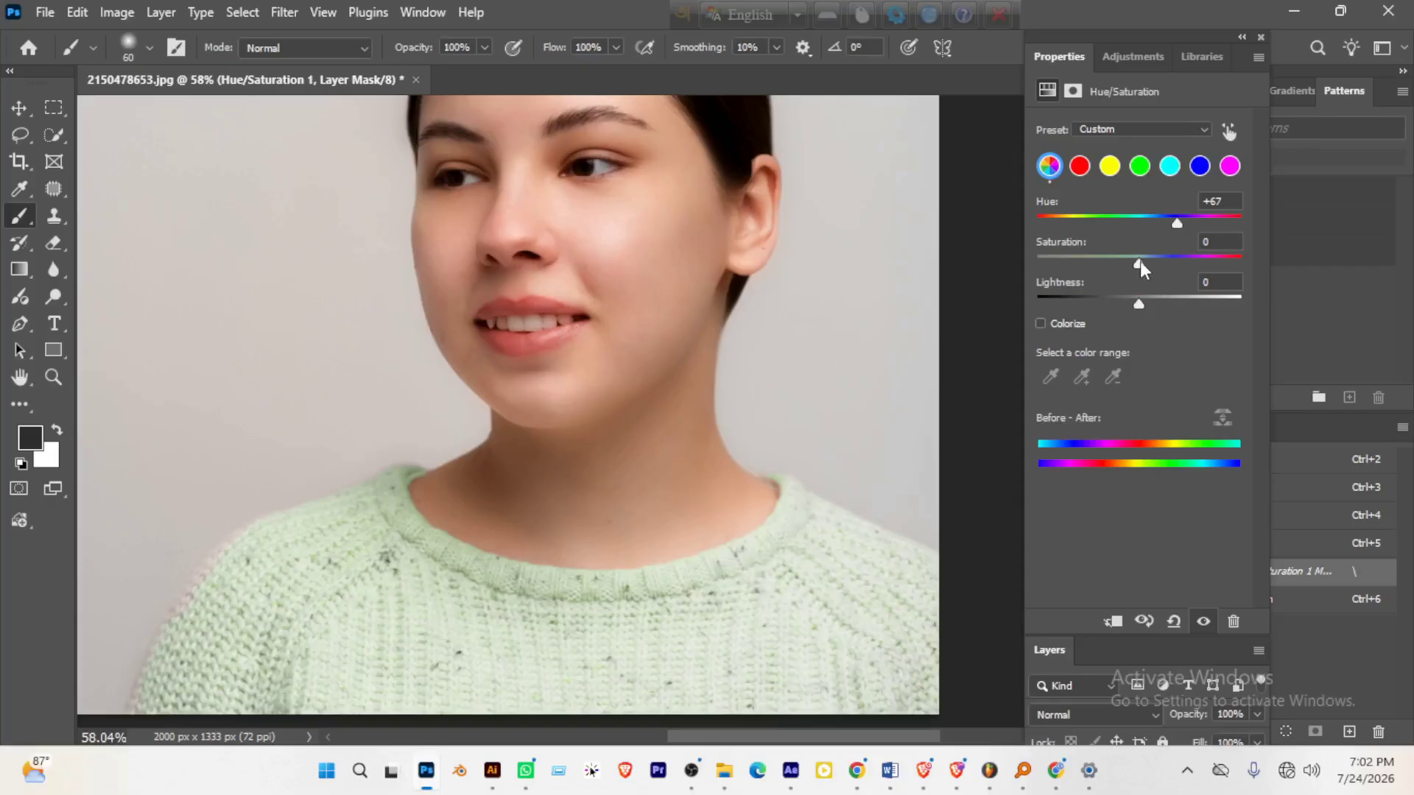
- Set the sweater's Saturation to +43 in the Hue/Saturation adjustment and check the knit up close
{"action": "left_click_drag", "start_coordinate": [1139, 262], "coordinate": [1202, 265]}
{"action": "scroll", "coordinate": [621, 622], "scroll_direction": "down", "scroll_amount": 2}
{"action": "scroll", "coordinate": [626, 622], "scroll_direction": "up", "scroll_amount": 5}
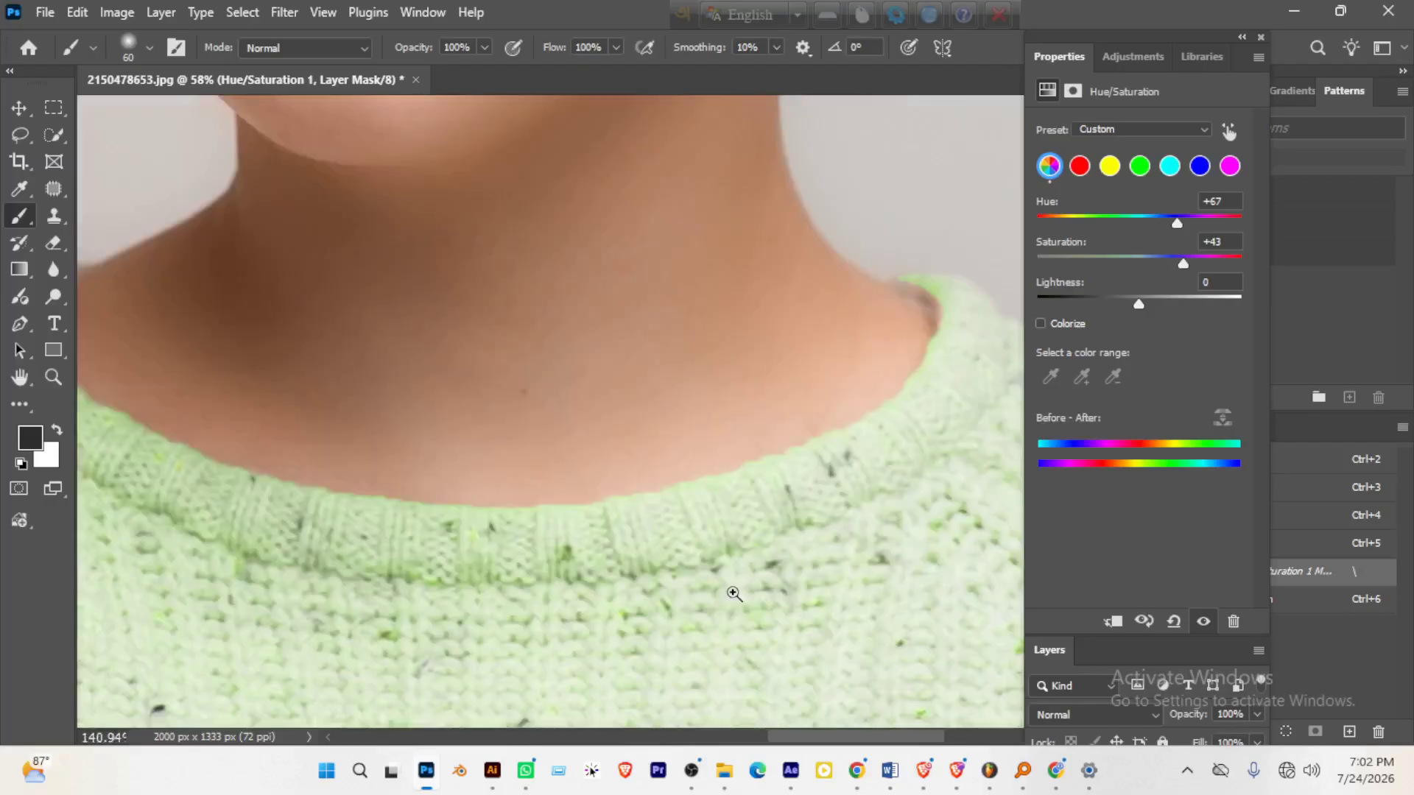
{"action": "scroll", "coordinate": [755, 586], "scroll_direction": "down", "scroll_amount": 1}
{"action": "scroll", "coordinate": [725, 598], "scroll_direction": "down", "scroll_amount": 3}
{"action": "scroll", "coordinate": [692, 604], "scroll_direction": "up", "scroll_amount": 1}
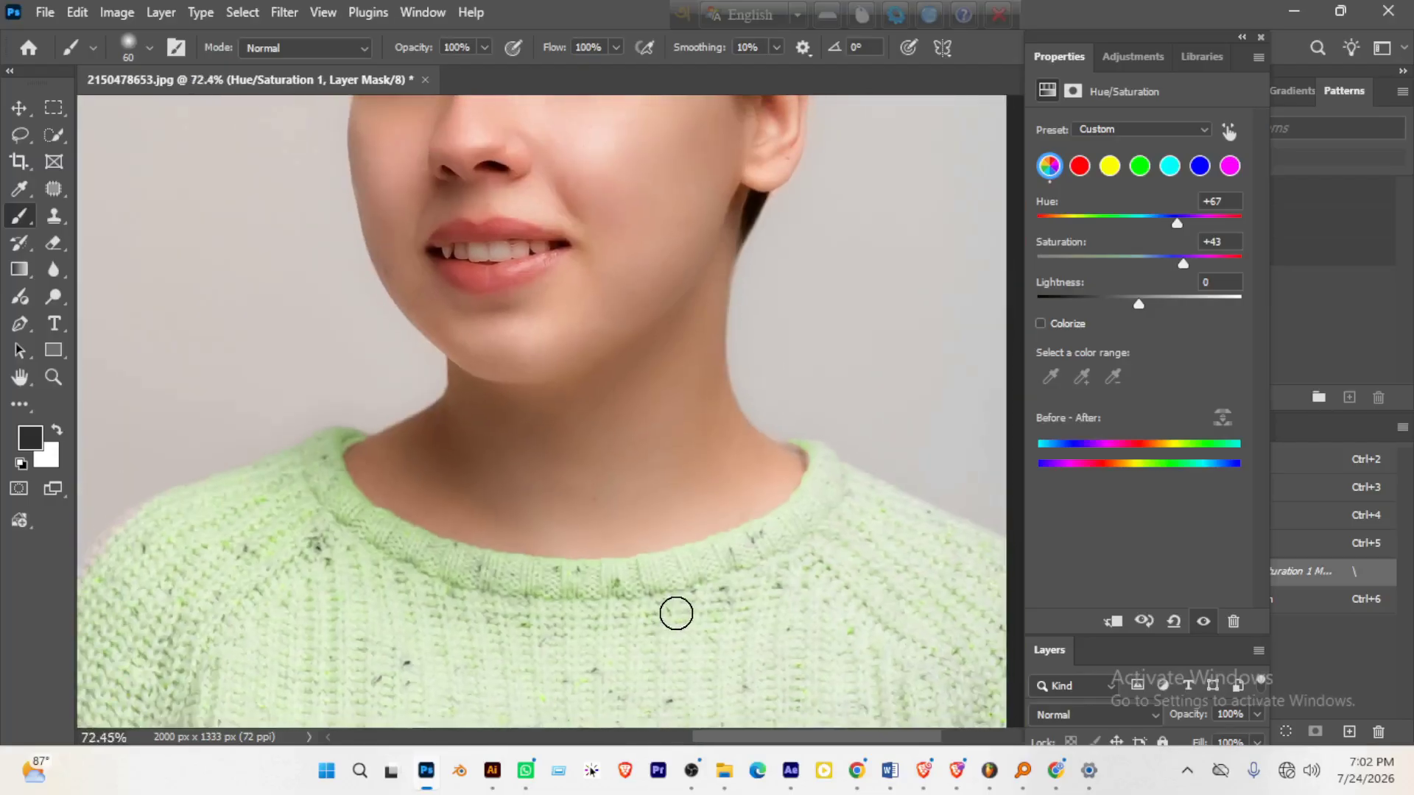
- Try Colorize on the sweater with Saturation 59 and Hue 236, and switch Colorize off again
{"action": "left_click", "coordinate": [1056, 324]}
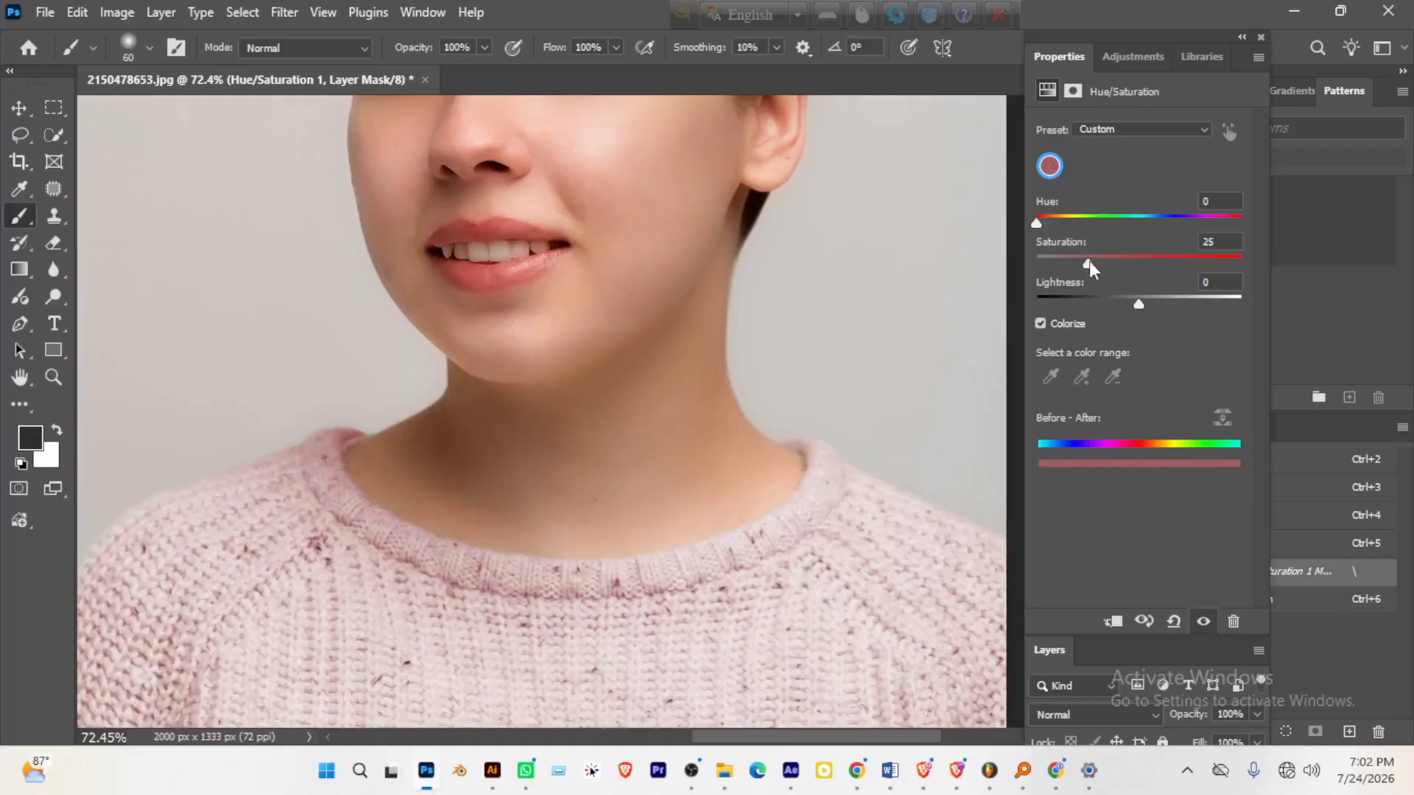
{"action": "left_click_drag", "start_coordinate": [1088, 262], "coordinate": [1154, 265]}
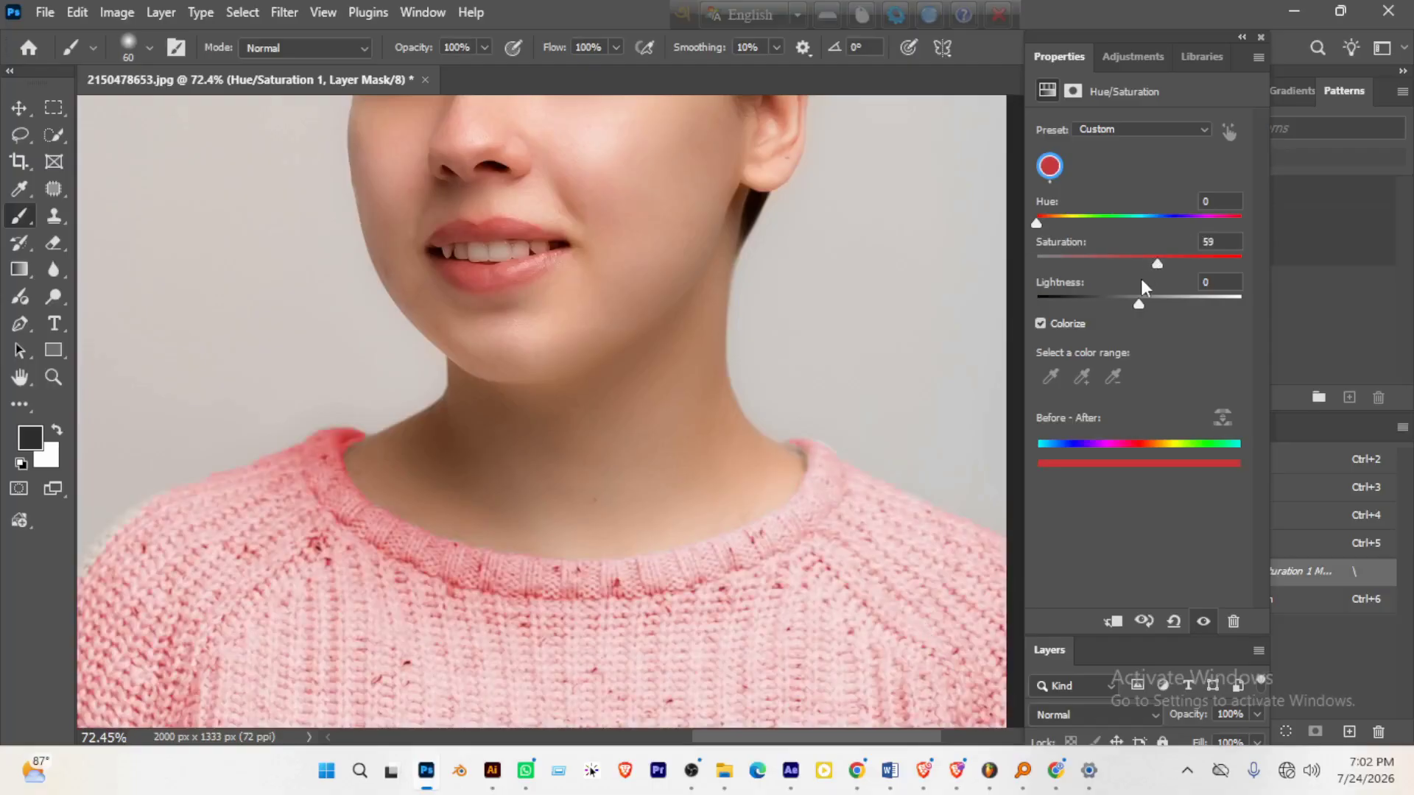
{"action": "left_click", "coordinate": [1170, 219]}
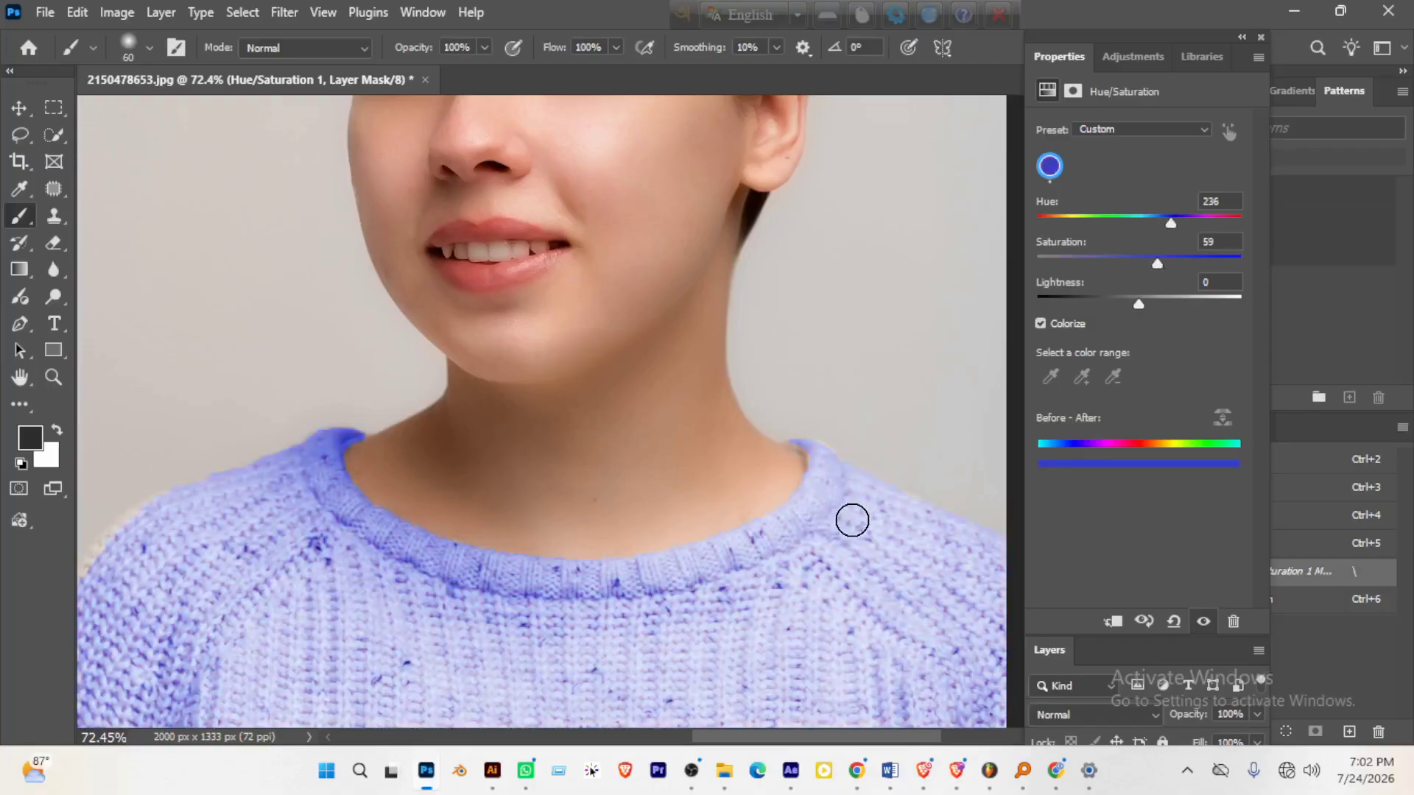
{"action": "left_click", "coordinate": [1040, 324]}
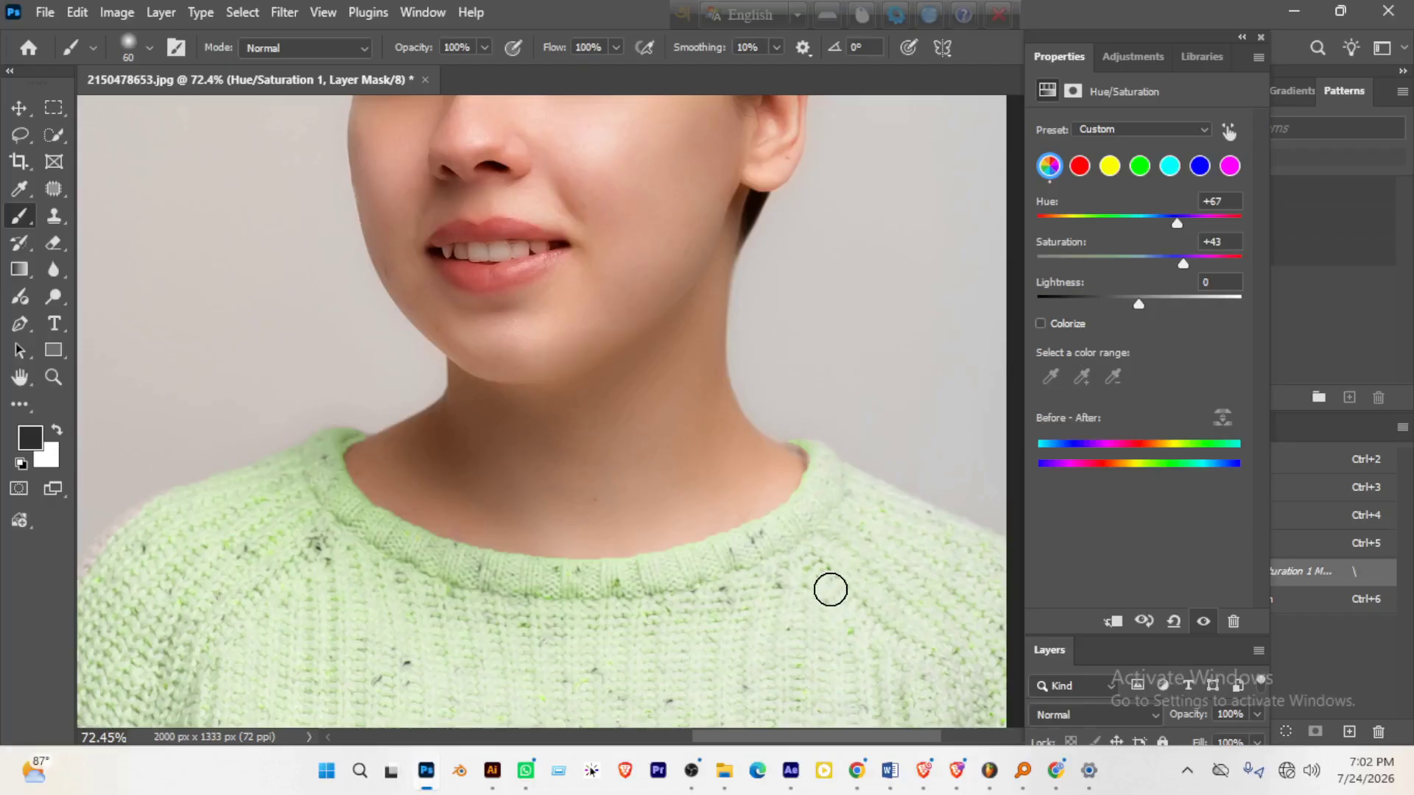
- Bring the face into view, tuck the floating Properties panel away, and place the Layers panel beside the face
{"action": "scroll", "coordinate": [600, 277], "scroll_direction": "down", "scroll_amount": 2}
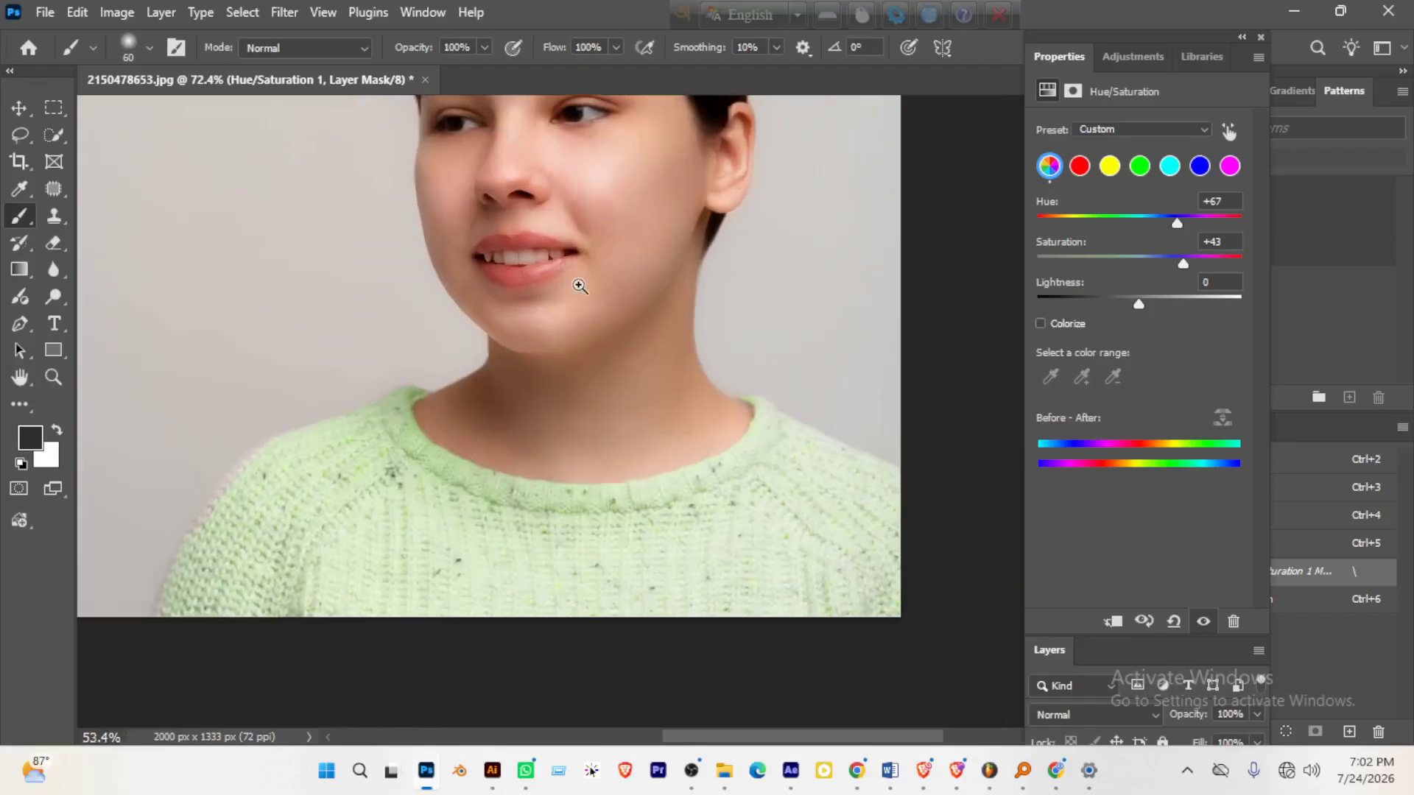
{"action": "left_click_drag", "start_coordinate": [571, 284], "coordinate": [571, 496]}
{"action": "scroll", "coordinate": [571, 505], "scroll_direction": "up", "scroll_amount": 5}
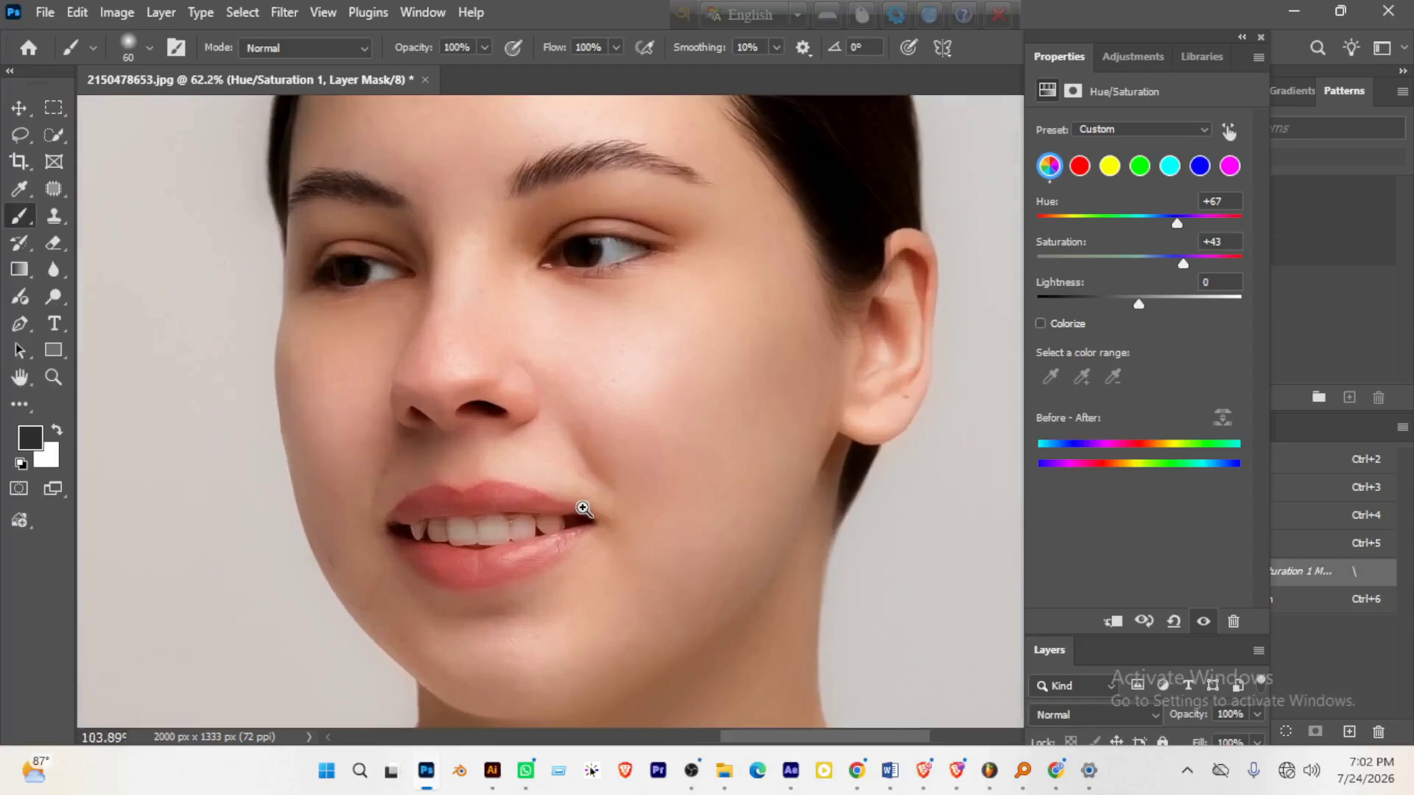
{"action": "left_click_drag", "start_coordinate": [1122, 39], "coordinate": [433, 645]}
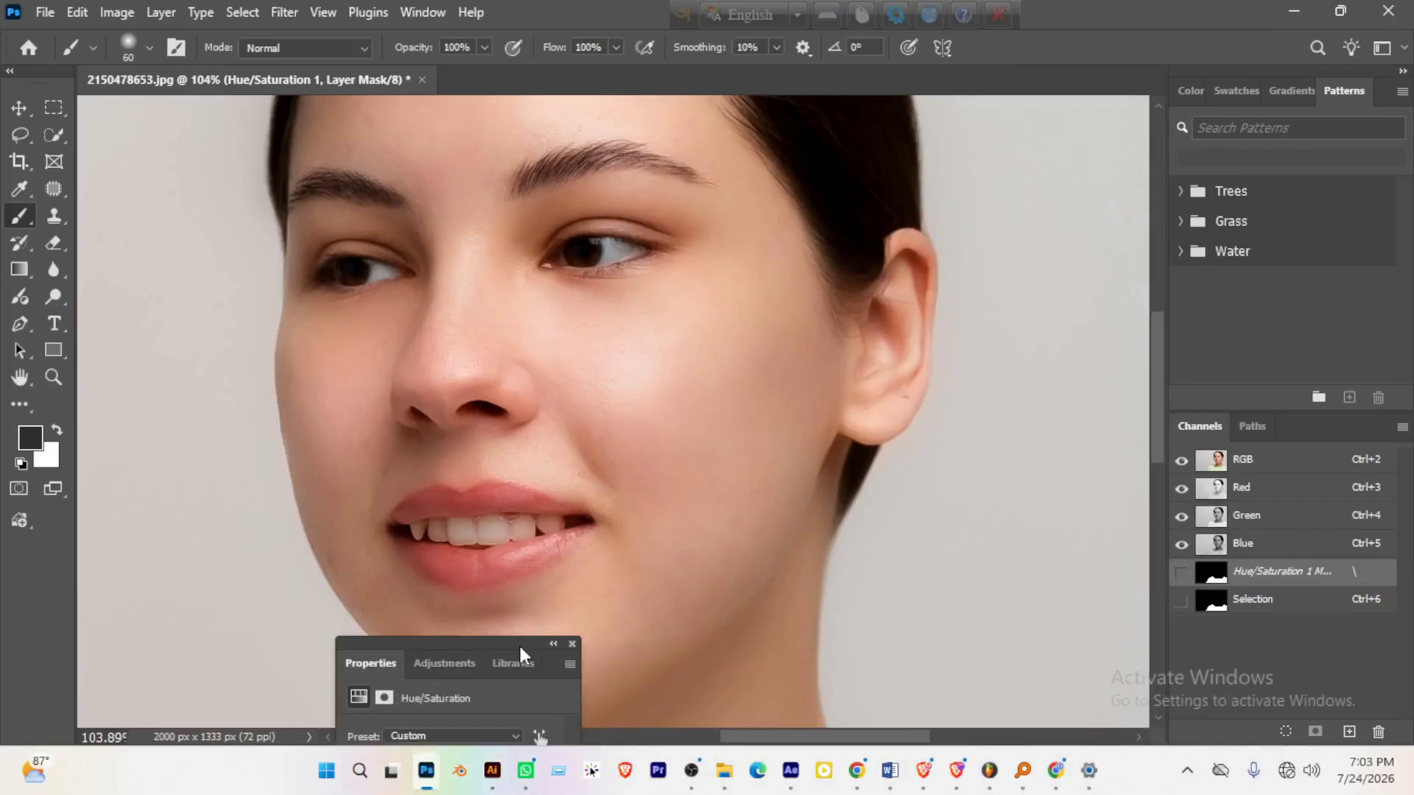
{"action": "left_click_drag", "start_coordinate": [520, 652], "coordinate": [1003, 74]}
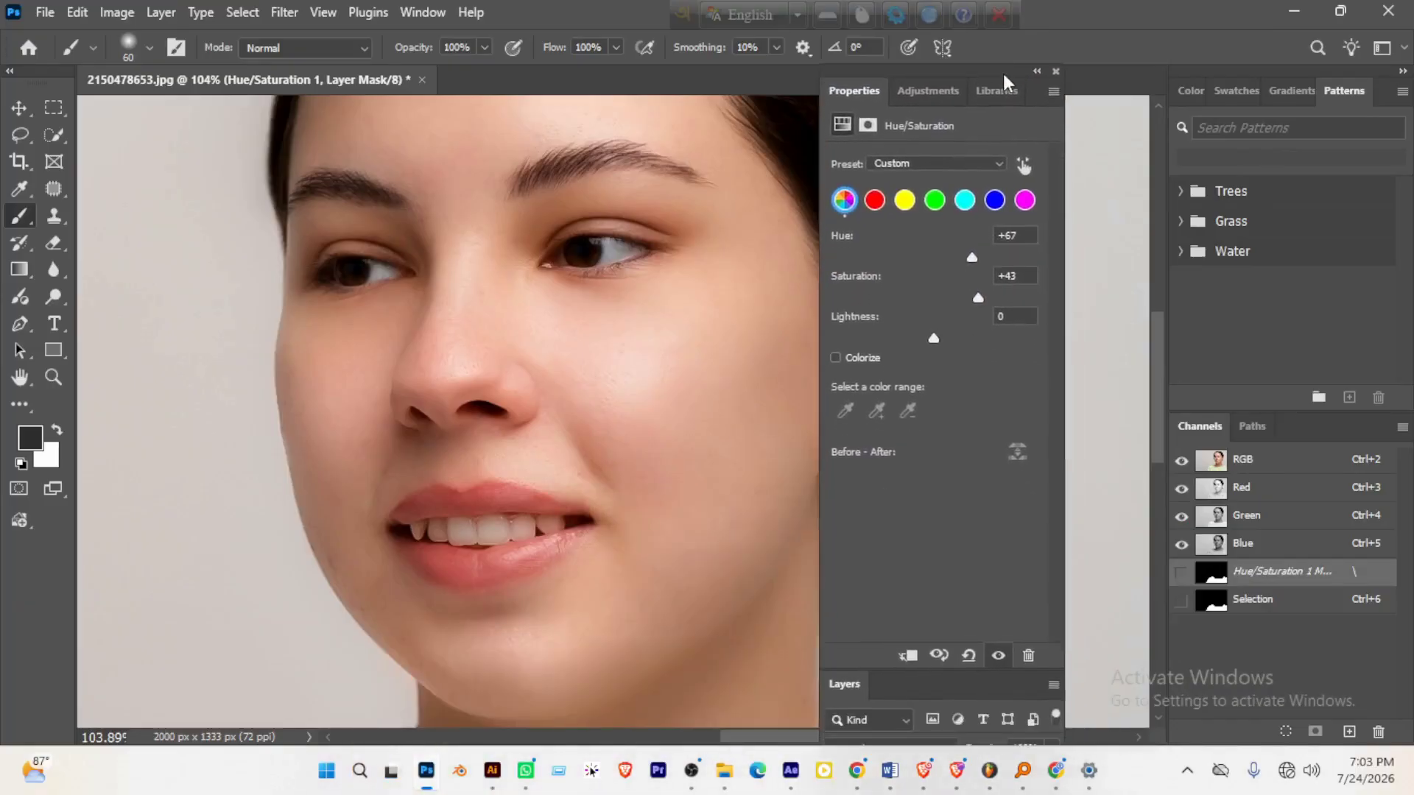
{"action": "left_click_drag", "start_coordinate": [843, 684], "coordinate": [293, 205]}
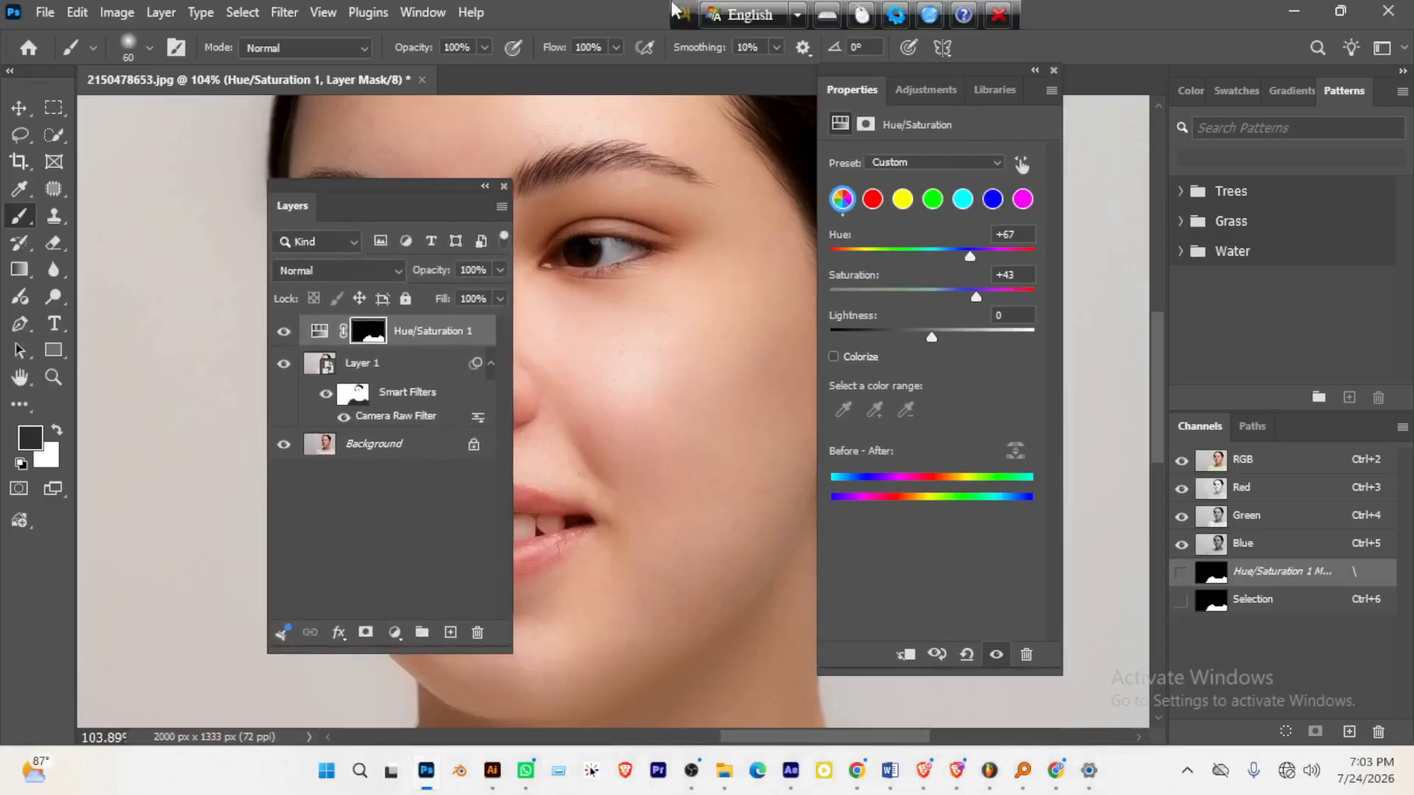
{"action": "left_click_drag", "start_coordinate": [832, 77], "coordinate": [666, 743]}
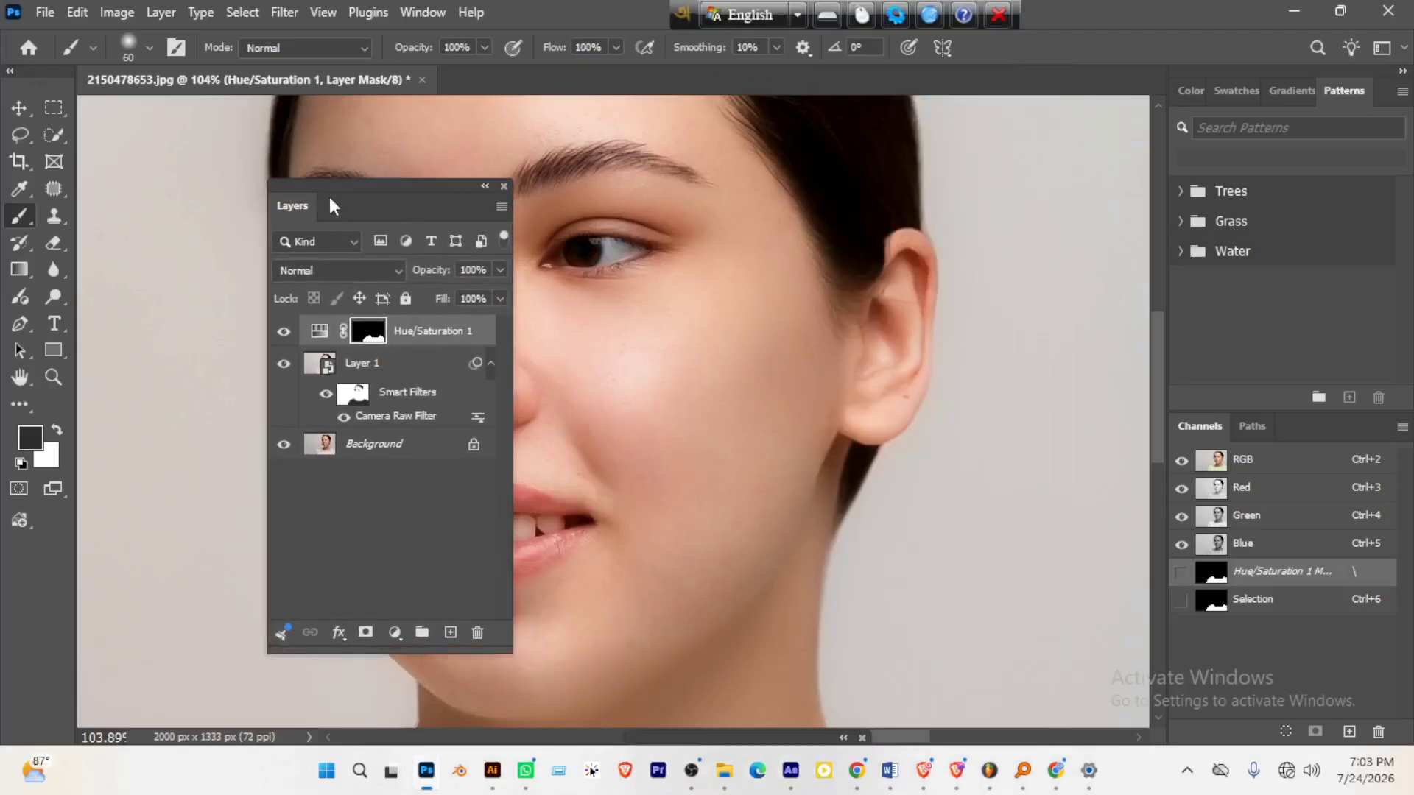
{"action": "left_click_drag", "start_coordinate": [370, 207], "coordinate": [1024, 247]}
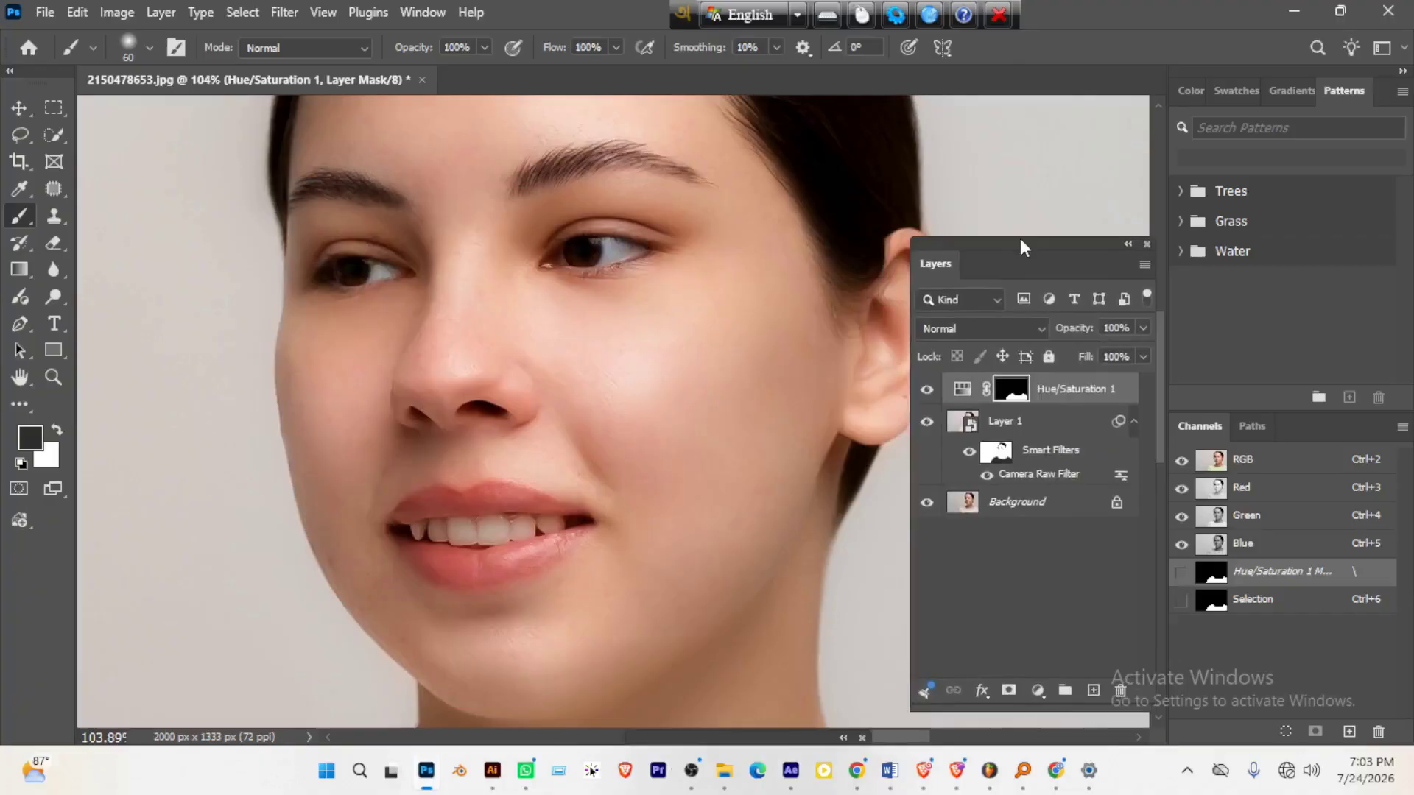
- Try selecting the lips on Layer 1 with the Quick Selection tool, and clear that selection
{"action": "left_click", "coordinate": [963, 517]}
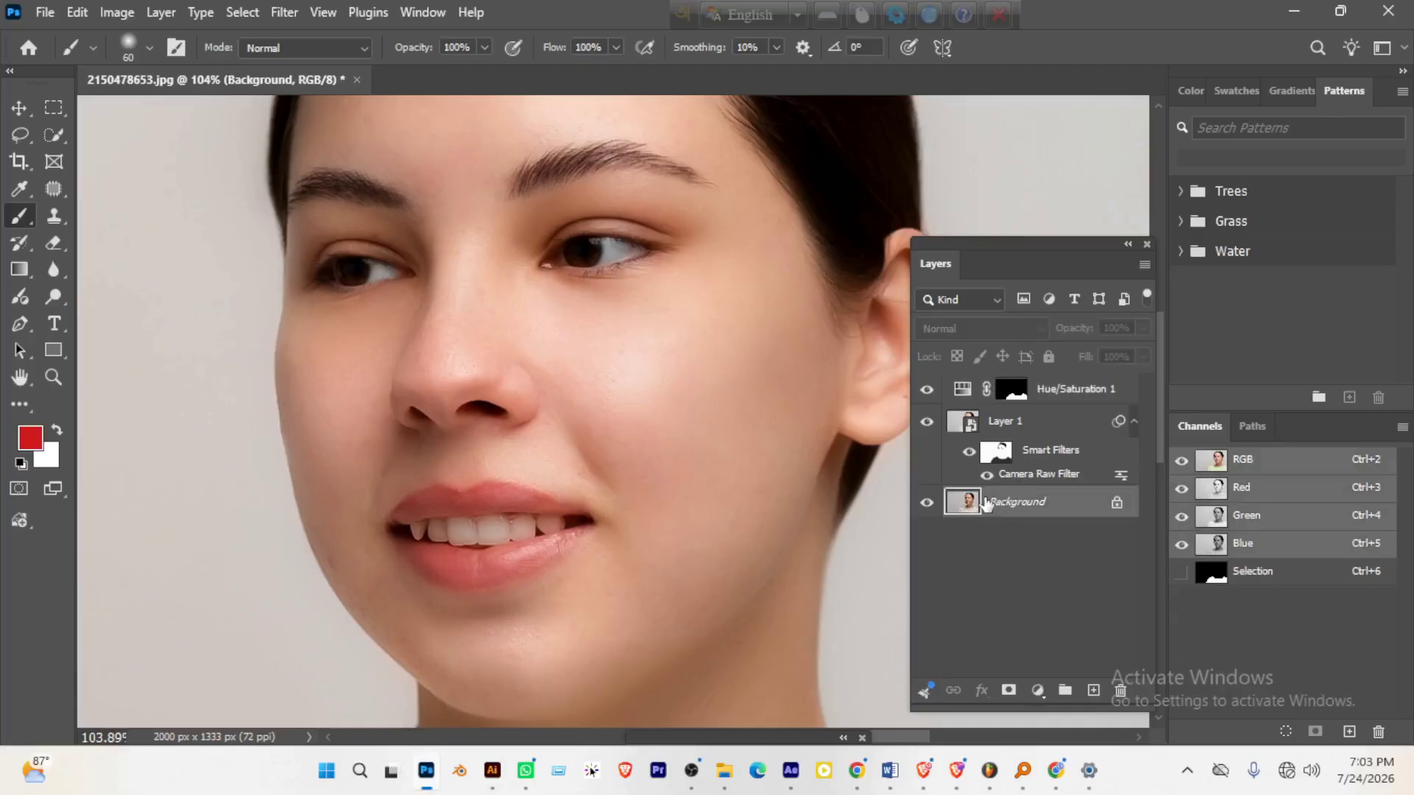
{"action": "left_click_drag", "start_coordinate": [523, 538], "coordinate": [785, 505]}
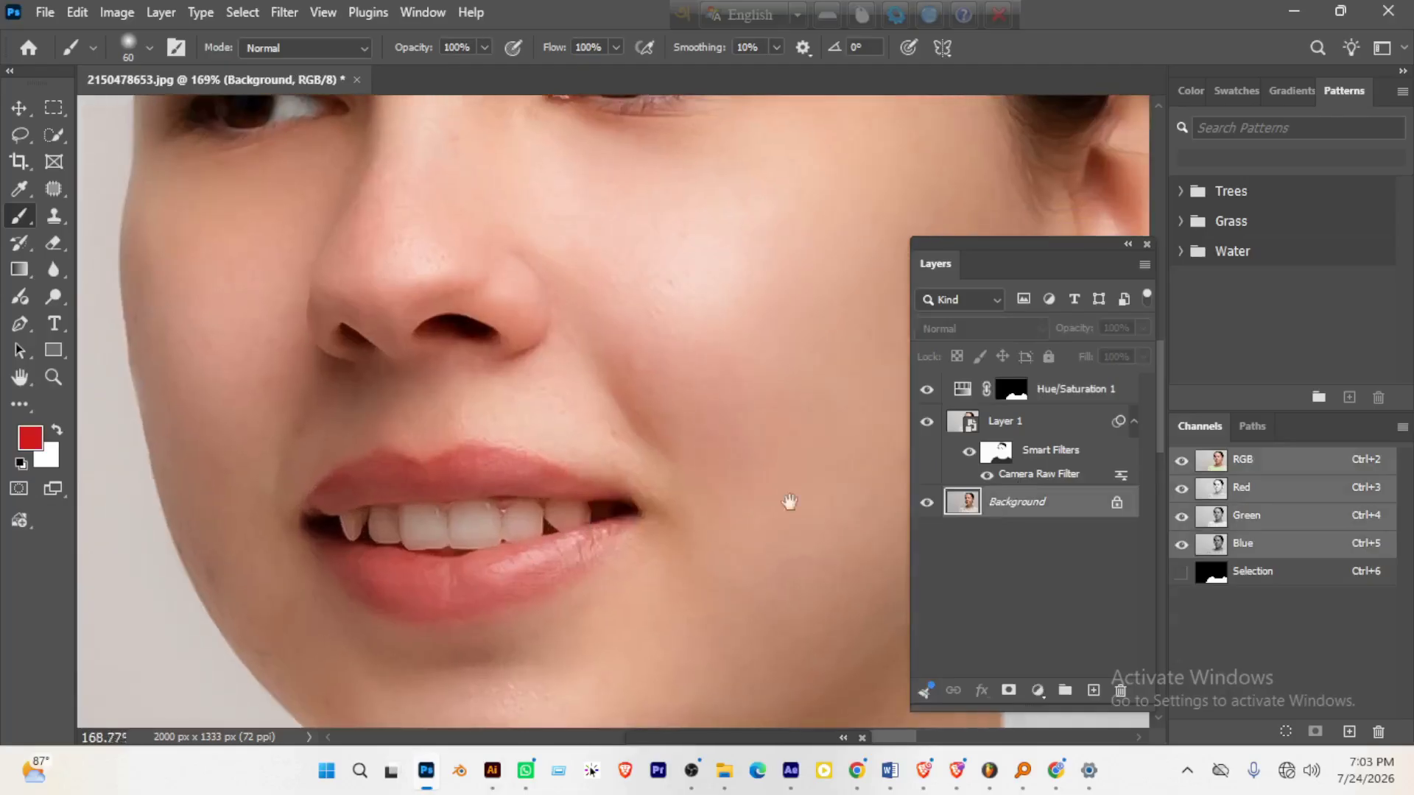
{"action": "left_click", "coordinate": [964, 427]}
{"action": "left_click", "coordinate": [59, 141]}
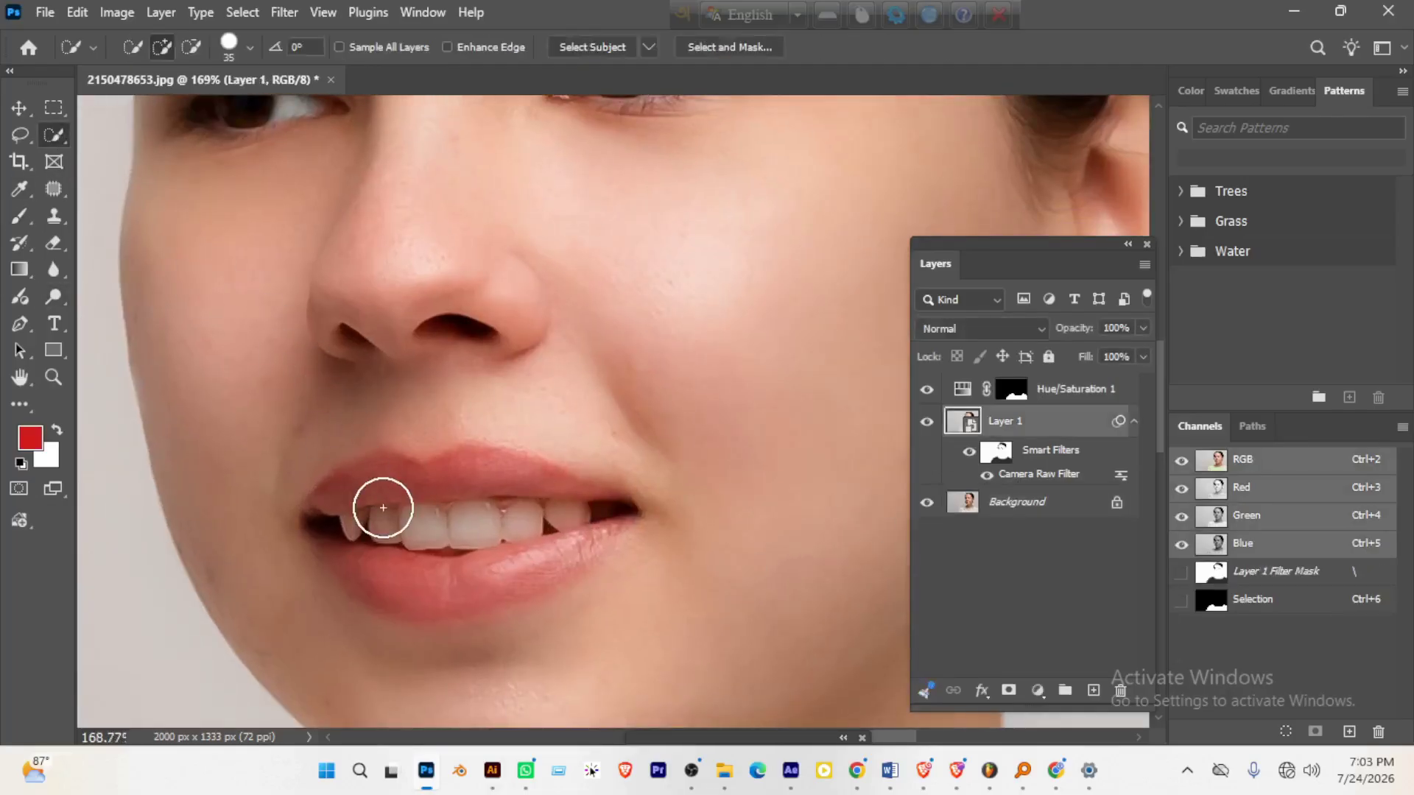
{"action": "left_click_drag", "start_coordinate": [379, 505], "coordinate": [525, 486]}
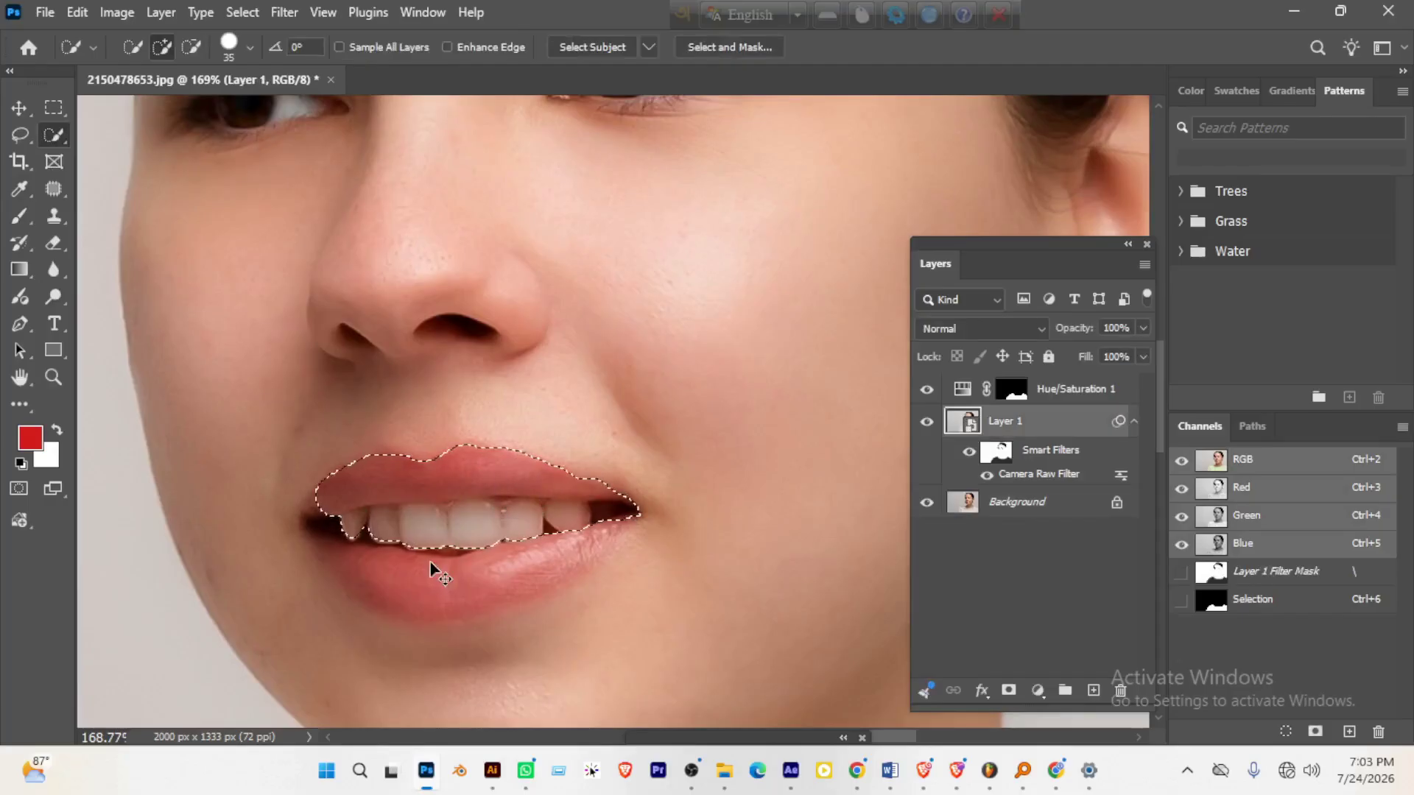
{"action": "key", "text": "ctrl+d"}
- Make the Background layer active and reduce the Quick Selection brush size to 9
{"action": "left_click", "coordinate": [964, 508]}
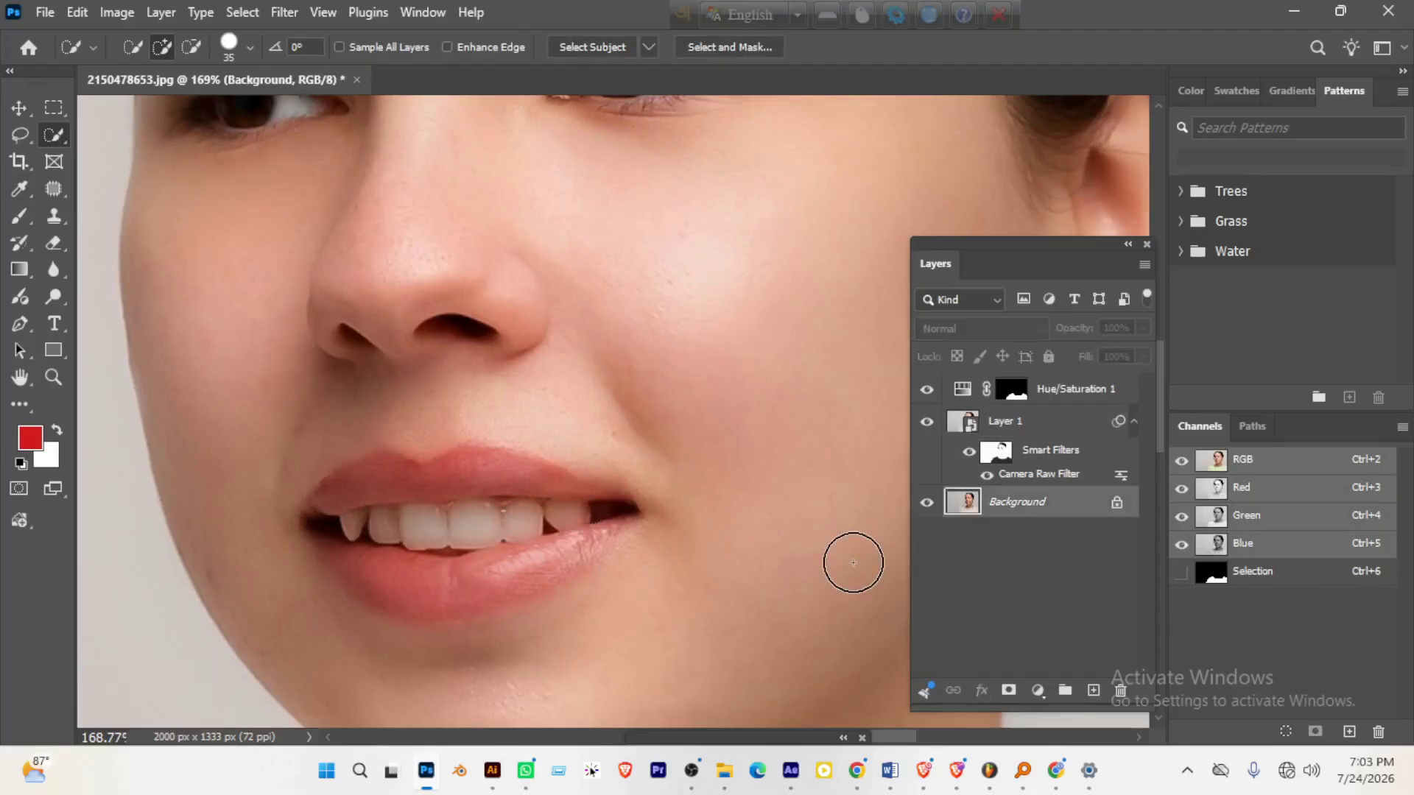
{"action": "key", "text": "bracketleft"}
{"action": "key", "text": "bracketleft"}
{"action": "key", "text": "bracketleft"}
{"action": "key", "text": "bracketleft"}
{"action": "key", "text": "bracketleft"}
{"action": "key", "text": "bracketleft"}
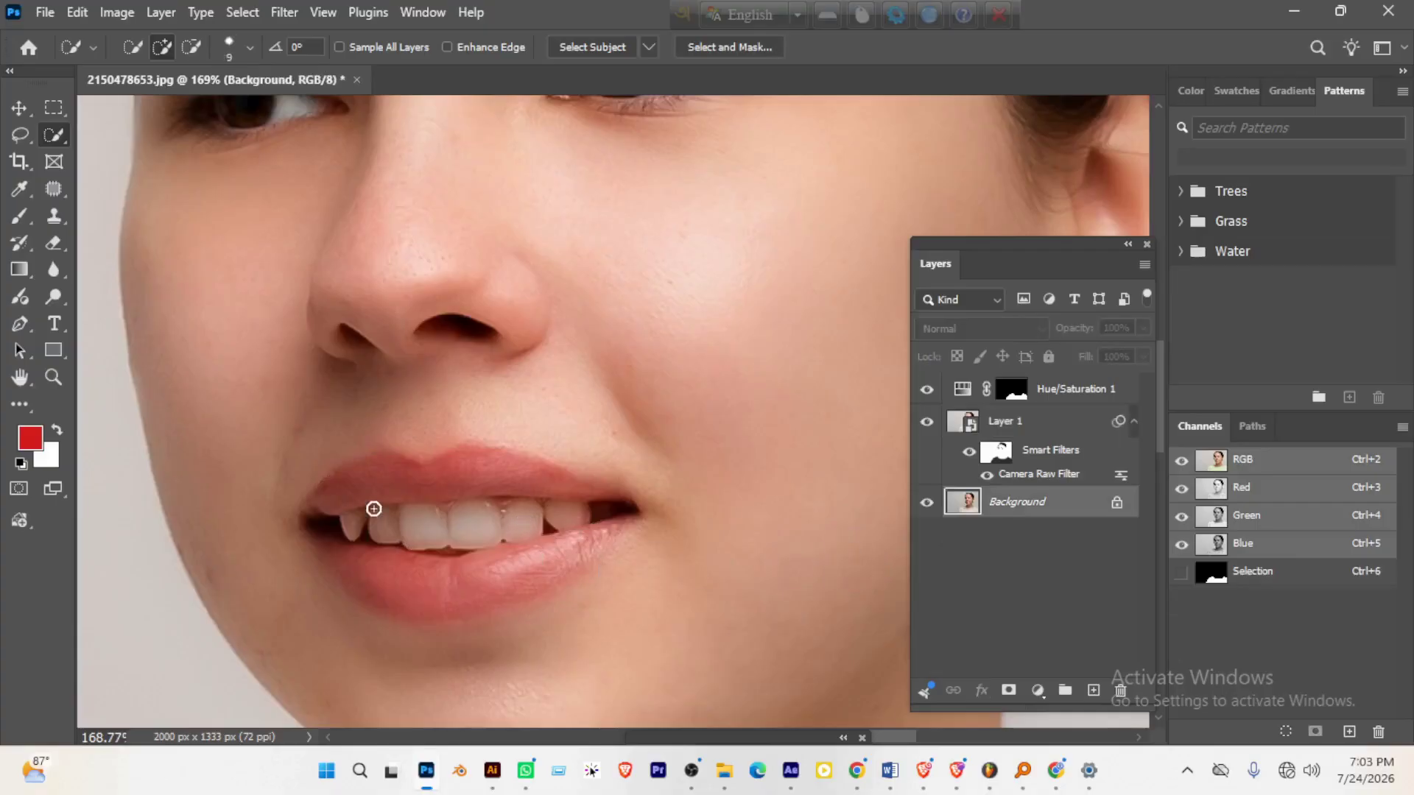
- Try a Quick Selection of the upper and lower lips on the Background layer, and deselect it
{"action": "mouse_move", "coordinate": [342, 500]}
{"action": "left_mouse_down"}
{"action": "mouse_move", "coordinate": [413, 474]}
{"action": "mouse_move", "coordinate": [509, 475]}
{"action": "left_mouse_up"}
{"action": "mouse_move", "coordinate": [415, 575]}
{"action": "left_mouse_down"}
{"action": "mouse_move", "coordinate": [356, 542]}
{"action": "mouse_move", "coordinate": [382, 574]}
{"action": "mouse_move", "coordinate": [515, 589]}
{"action": "mouse_move", "coordinate": [619, 532]}
{"action": "mouse_move", "coordinate": [592, 542]}
{"action": "left_mouse_up"}
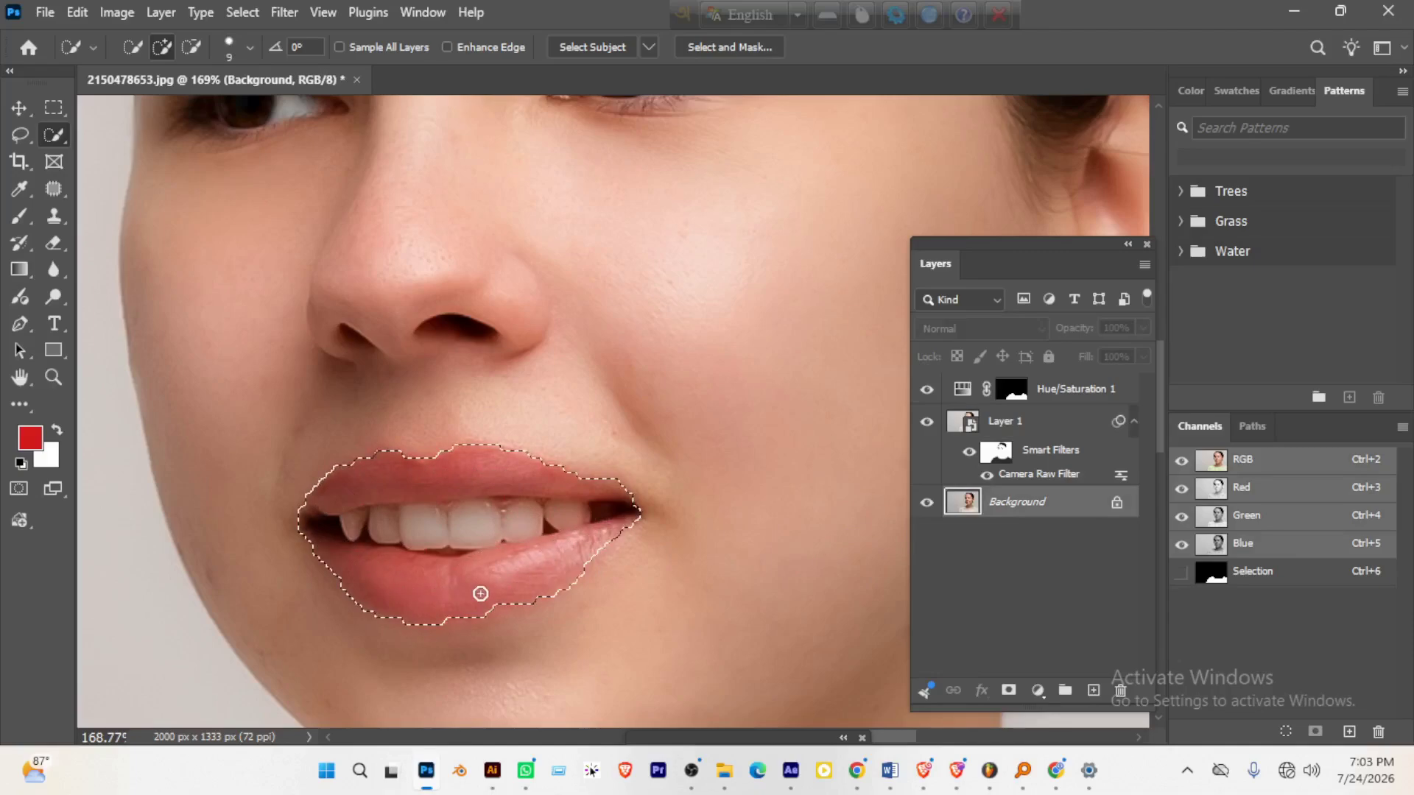
{"action": "left_click_drag", "start_coordinate": [371, 587], "coordinate": [404, 579]}
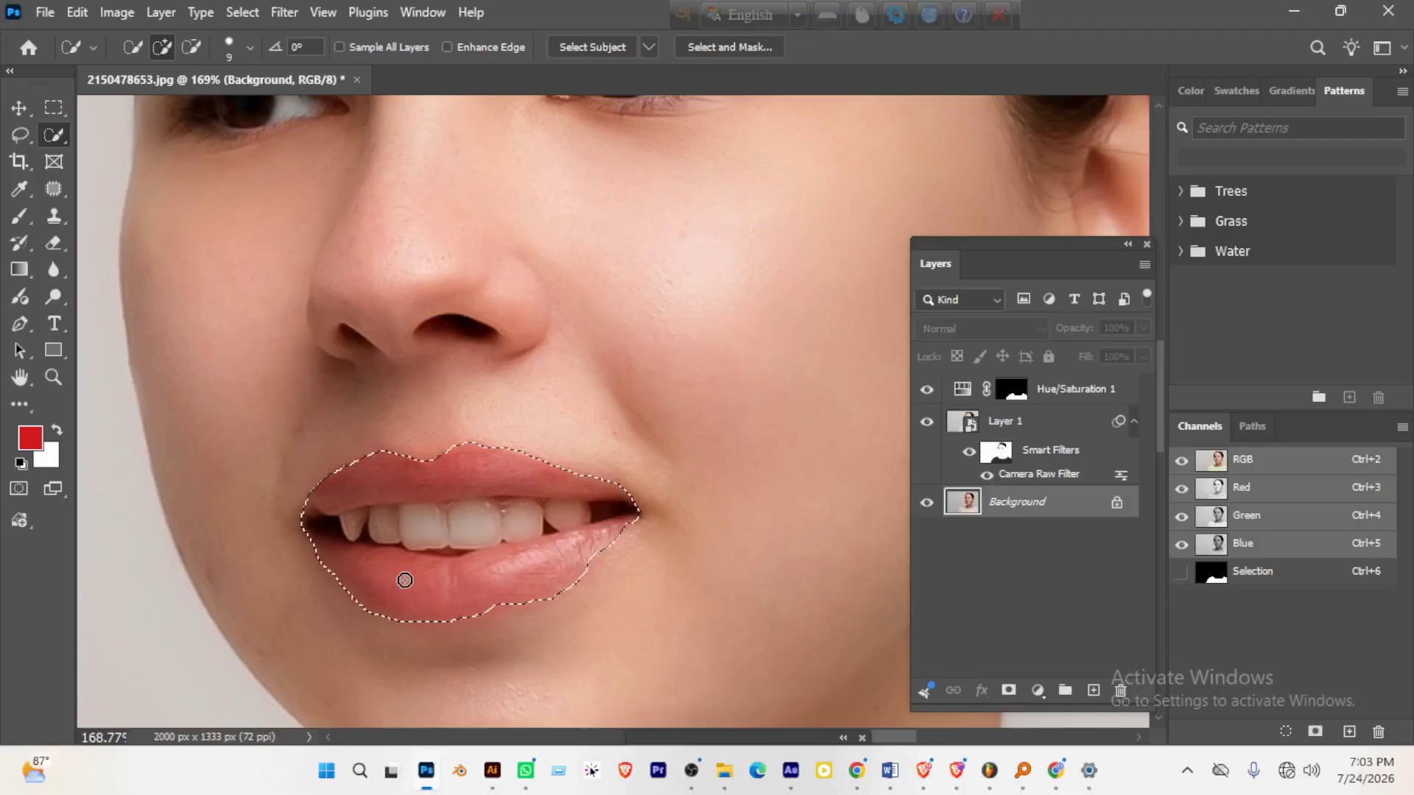
{"action": "key", "text": "ctrl+d"}
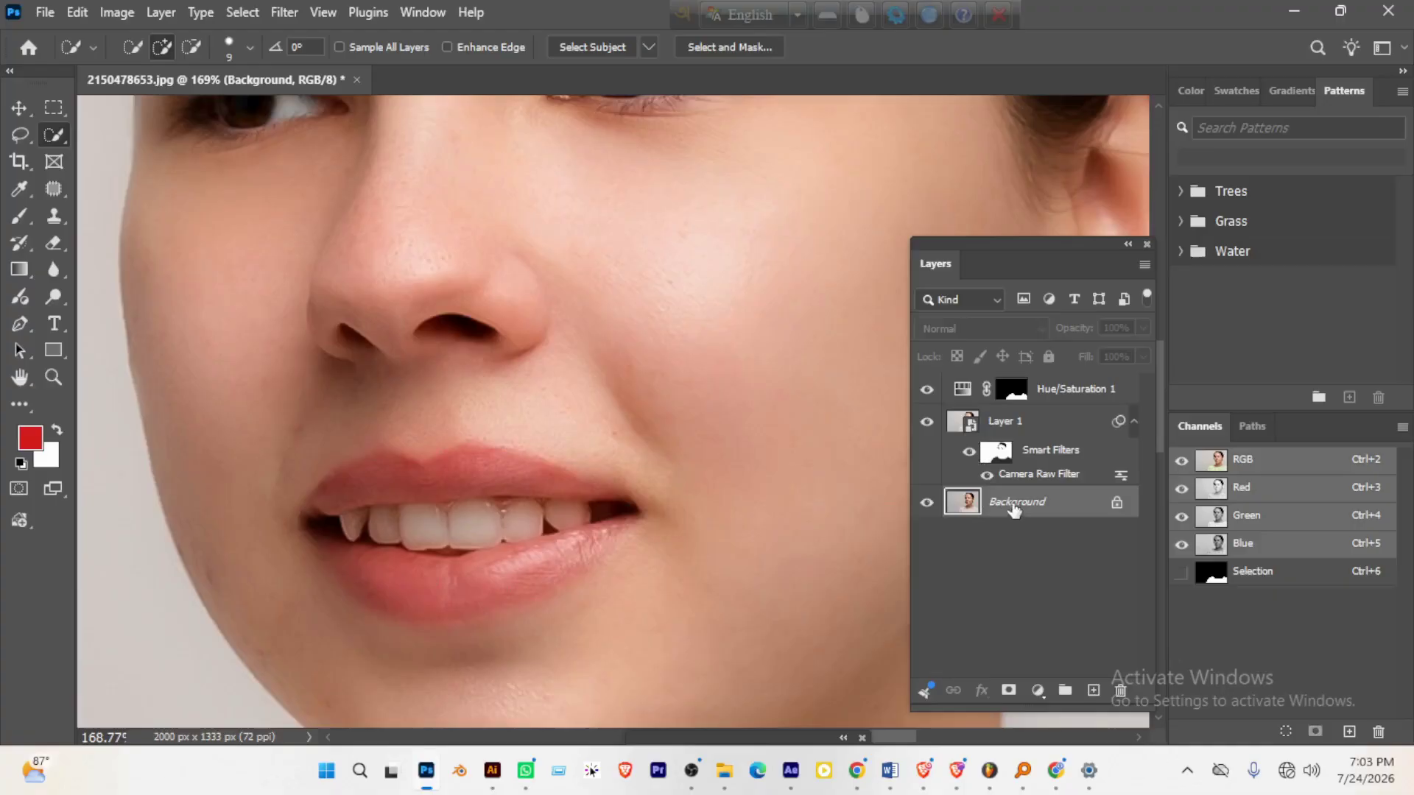
- Select the whole mouth around both lips on the Background layer with the Quick Selection tool
{"action": "left_click", "coordinate": [969, 426]}
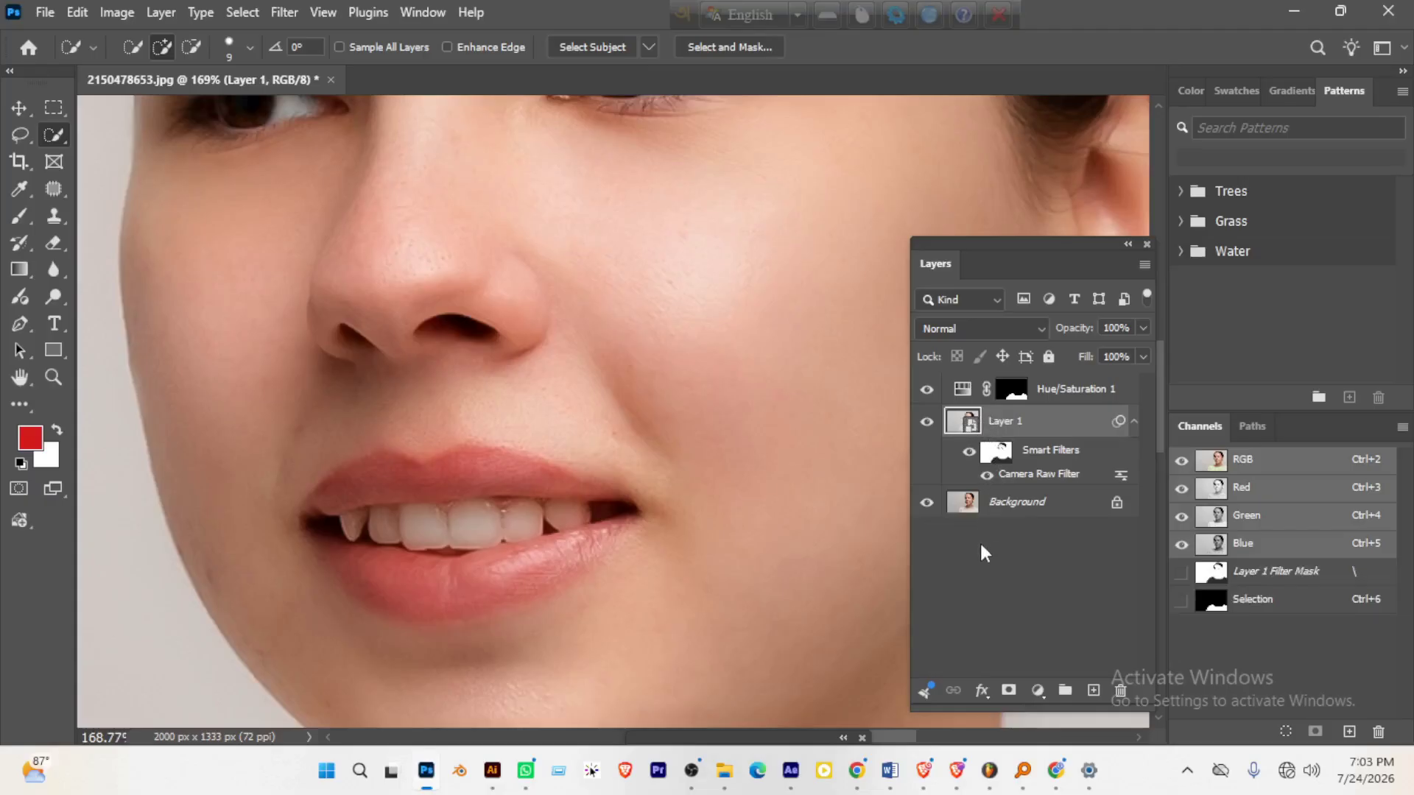
{"action": "left_click", "coordinate": [998, 501]}
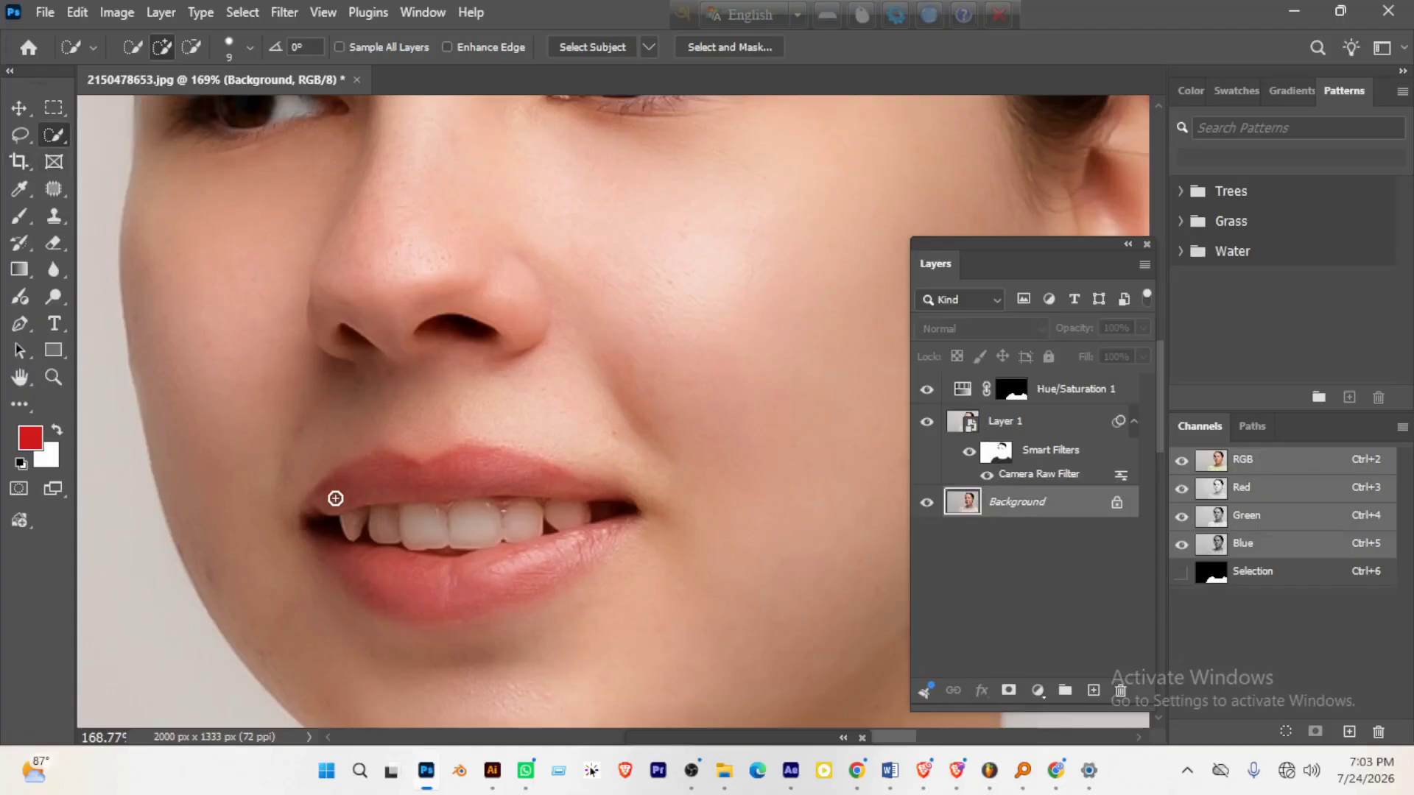
{"action": "mouse_move", "coordinate": [335, 498]}
{"action": "left_mouse_down"}
{"action": "mouse_move", "coordinate": [410, 473]}
{"action": "mouse_move", "coordinate": [480, 474]}
{"action": "mouse_move", "coordinate": [591, 547]}
{"action": "mouse_move", "coordinate": [423, 587]}
{"action": "mouse_move", "coordinate": [329, 539]}
{"action": "left_mouse_up"}
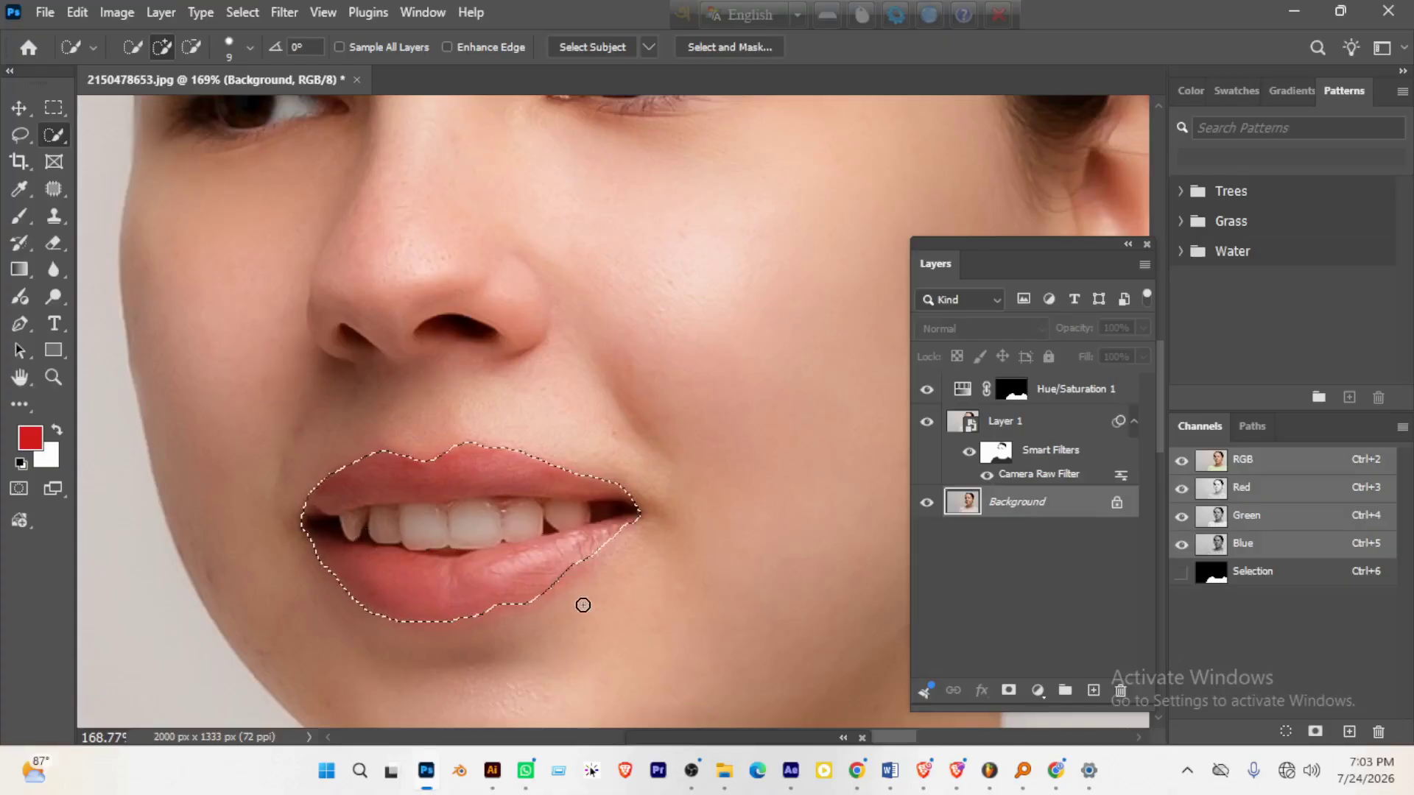
- Add the missed strips along the lower lip's edge to the mouth selection with the Lasso tool
{"action": "scroll", "coordinate": [622, 543], "scroll_direction": "up", "scroll_amount": 3}
{"action": "scroll", "coordinate": [616, 543], "scroll_direction": "down", "scroll_amount": 1}
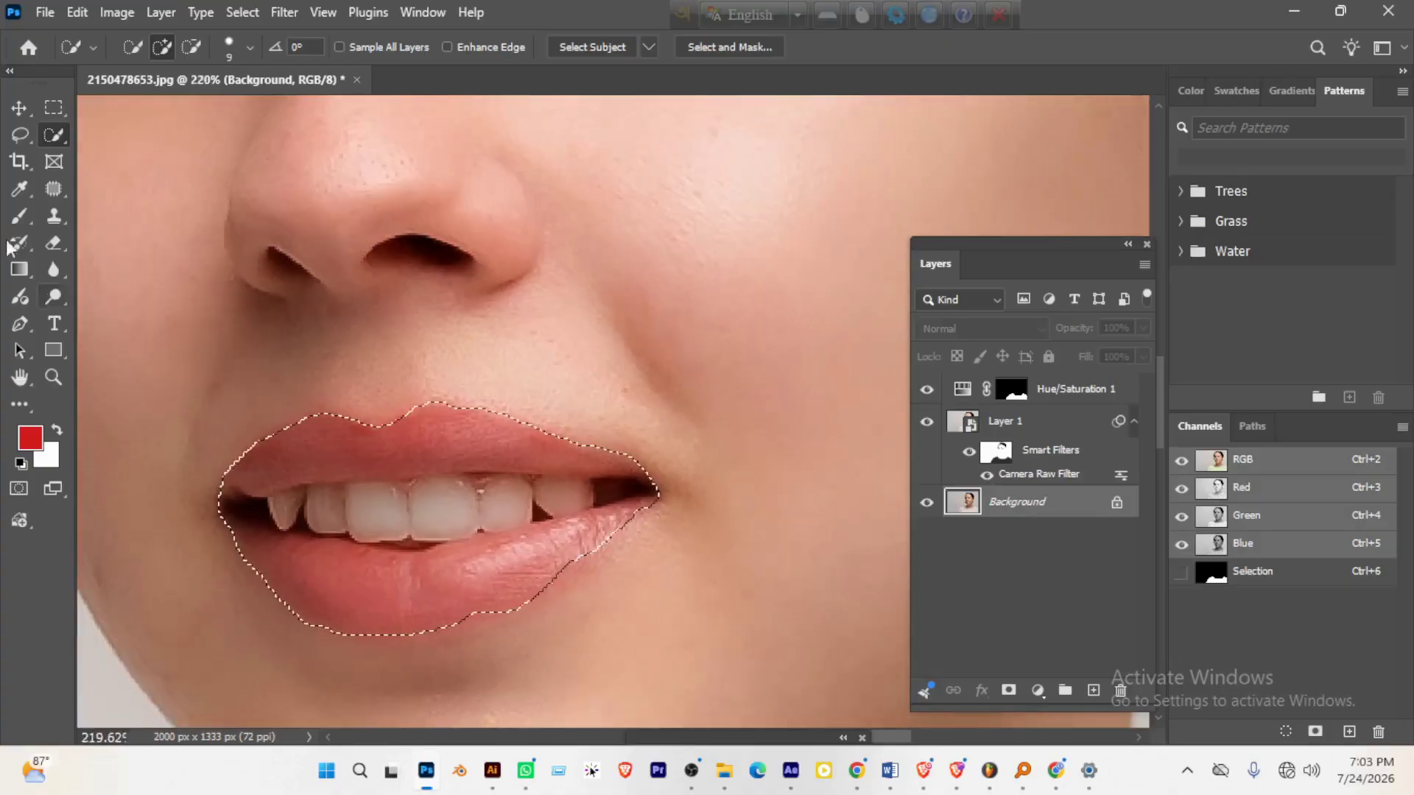
{"action": "left_click", "coordinate": [20, 134]}
{"action": "mouse_move", "coordinate": [366, 546]}
{"action": "left_mouse_down"}
{"action": "mouse_move", "coordinate": [523, 571]}
{"action": "mouse_move", "coordinate": [488, 589]}
{"action": "mouse_move", "coordinate": [497, 598]}
{"action": "mouse_move", "coordinate": [345, 586]}
{"action": "left_mouse_up"}
{"action": "key", "text": "shift"}
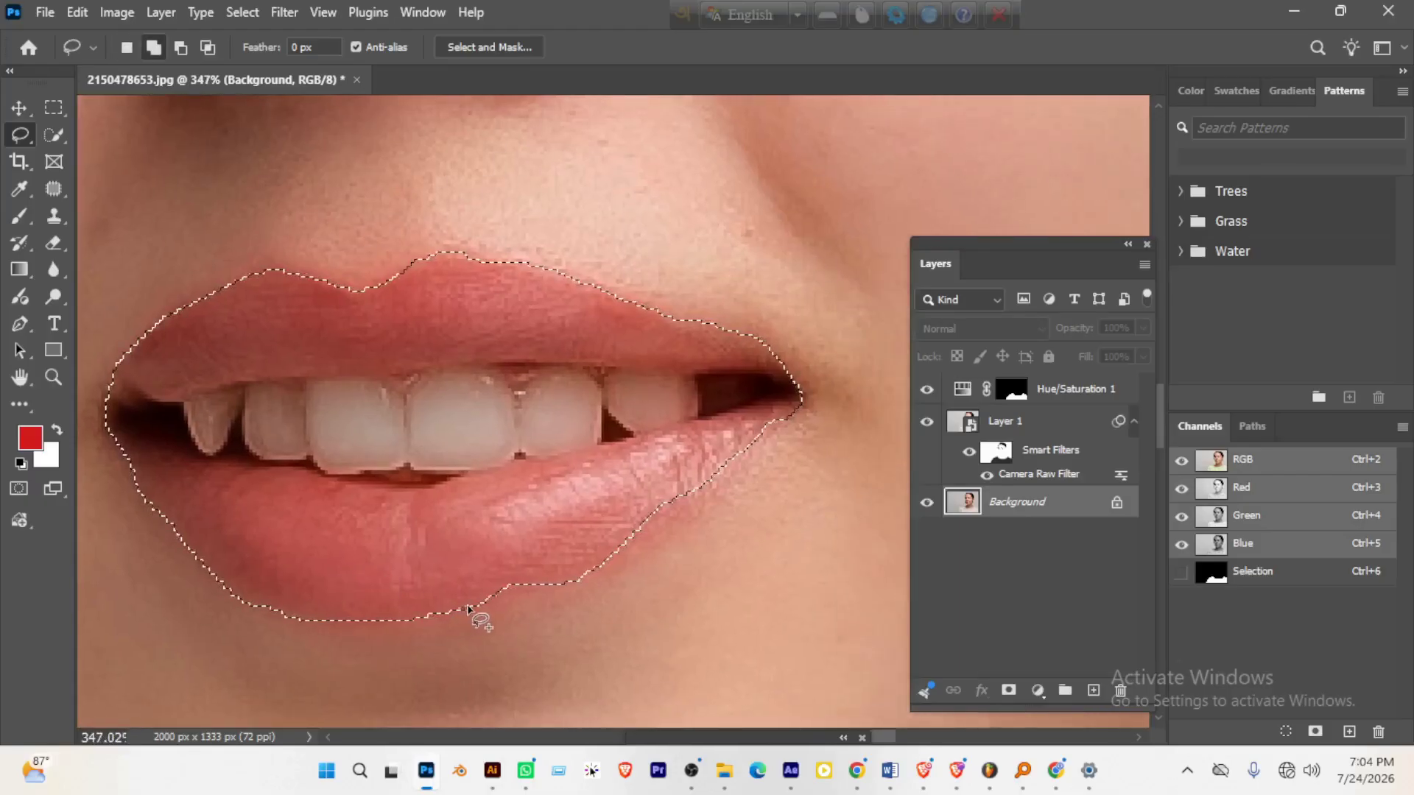
{"action": "mouse_move", "coordinate": [468, 608]}
{"action": "left_mouse_down"}
{"action": "mouse_move", "coordinate": [576, 584]}
{"action": "mouse_move", "coordinate": [703, 492]}
{"action": "left_mouse_up"}
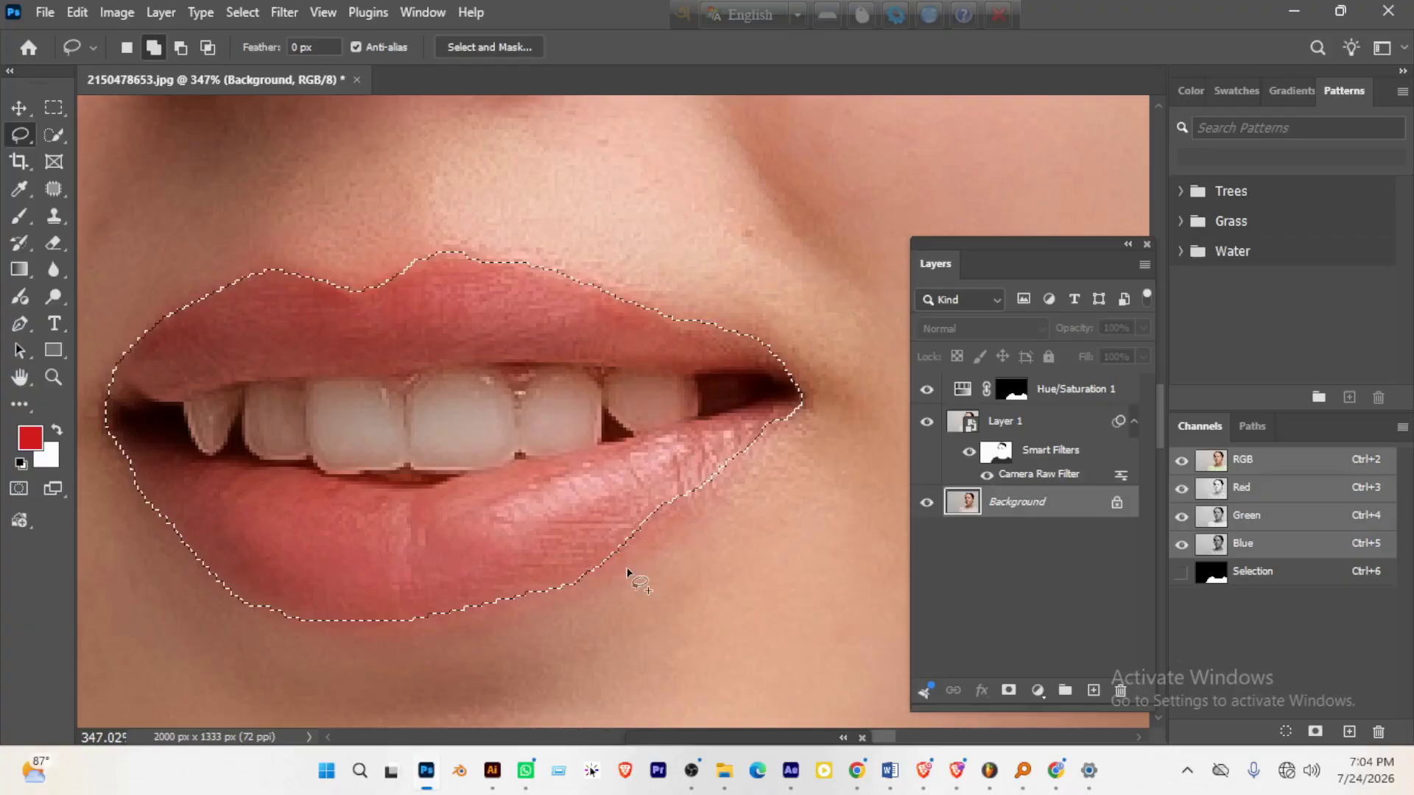
{"action": "mouse_move", "coordinate": [627, 571]}
{"action": "left_mouse_down"}
{"action": "mouse_move", "coordinate": [751, 489]}
{"action": "mouse_move", "coordinate": [654, 543]}
{"action": "mouse_move", "coordinate": [606, 536]}
{"action": "left_mouse_up"}
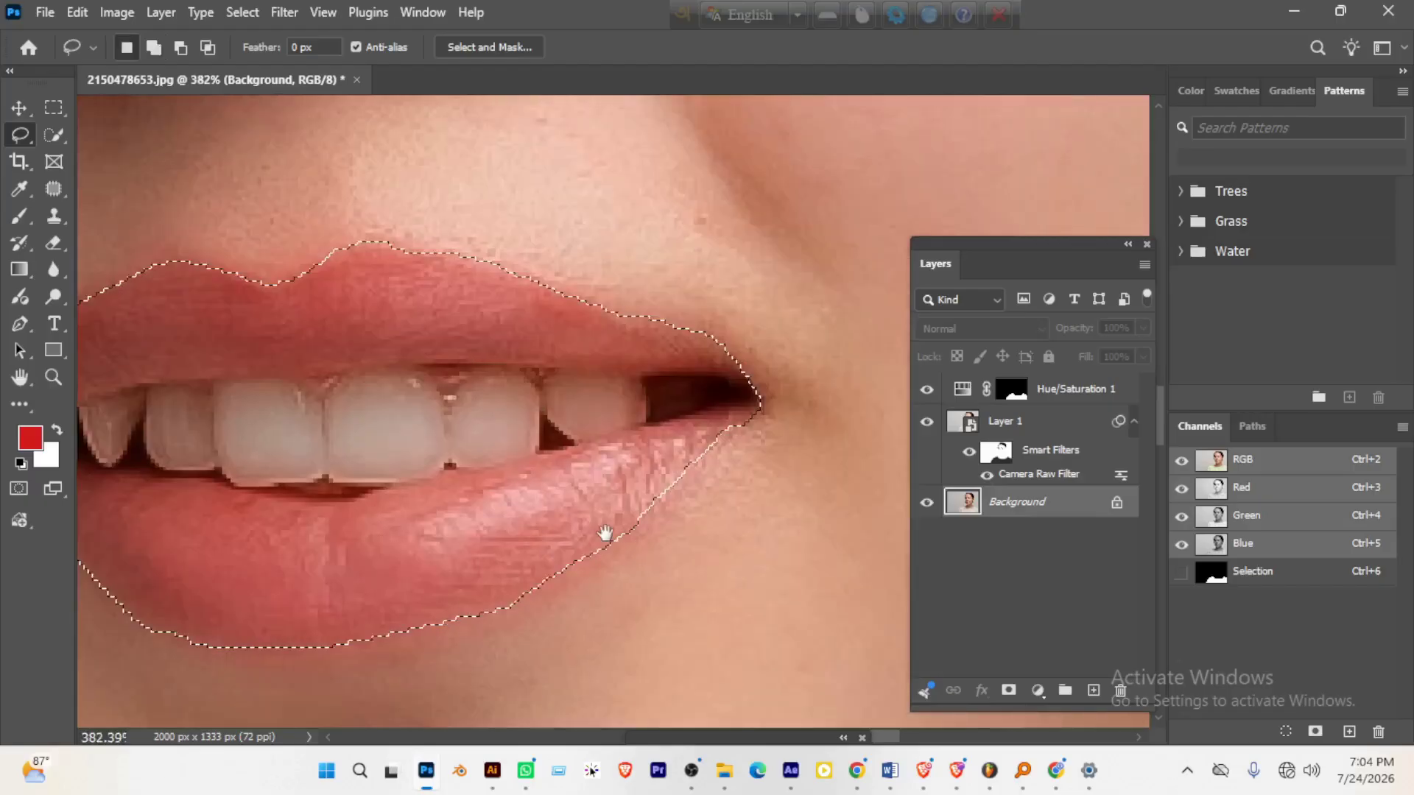
{"action": "mouse_move", "coordinate": [669, 492]}
{"action": "left_mouse_down"}
{"action": "mouse_move", "coordinate": [758, 406]}
{"action": "mouse_move", "coordinate": [613, 530]}
{"action": "mouse_move", "coordinate": [542, 530]}
{"action": "mouse_move", "coordinate": [616, 451]}
{"action": "left_mouse_up"}
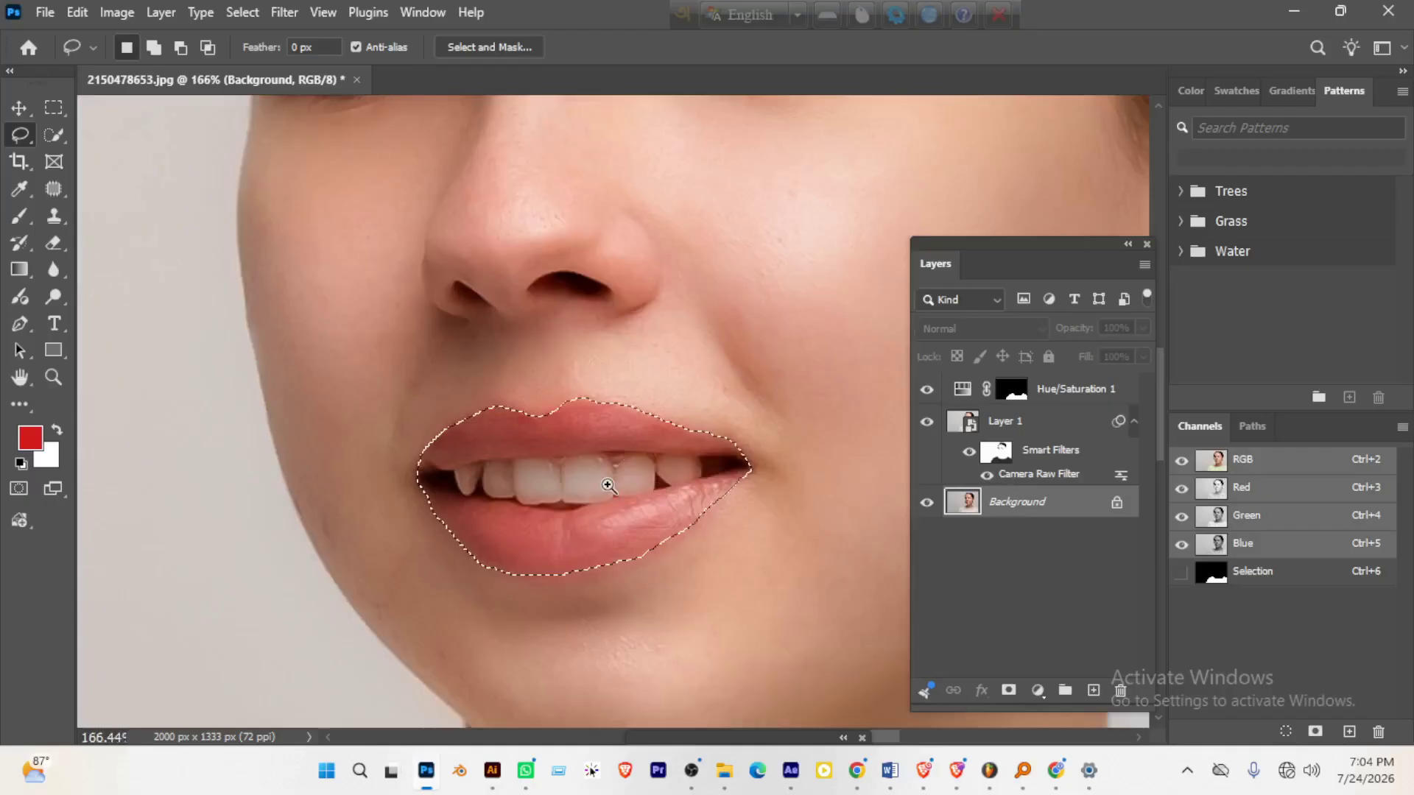
{"action": "left_click_drag", "start_coordinate": [607, 486], "coordinate": [589, 521]}
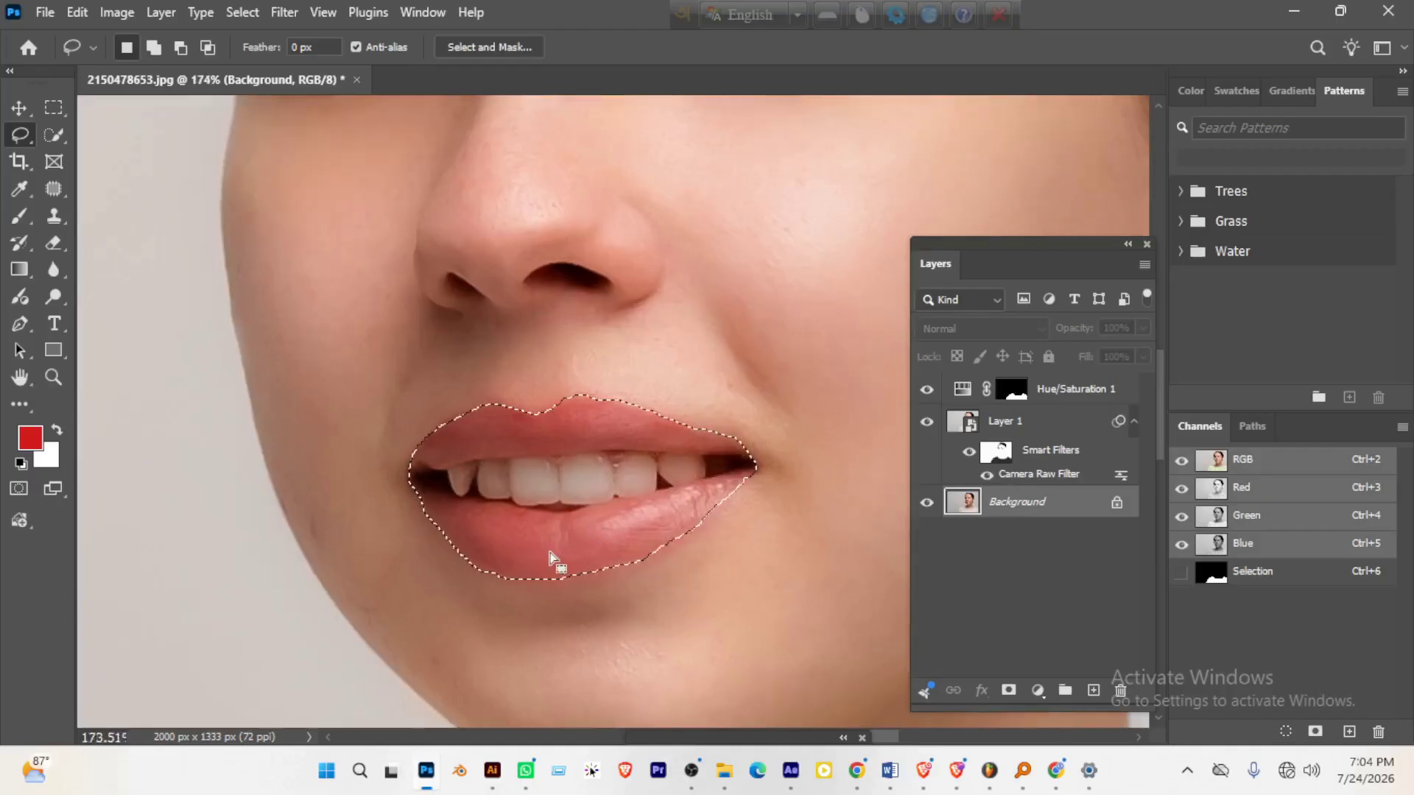
- Add a Hue/Saturation adjustment layer above Layer 1 masked to the mouth selection, and spread out the floating panels
{"action": "left_click", "coordinate": [1030, 427]}
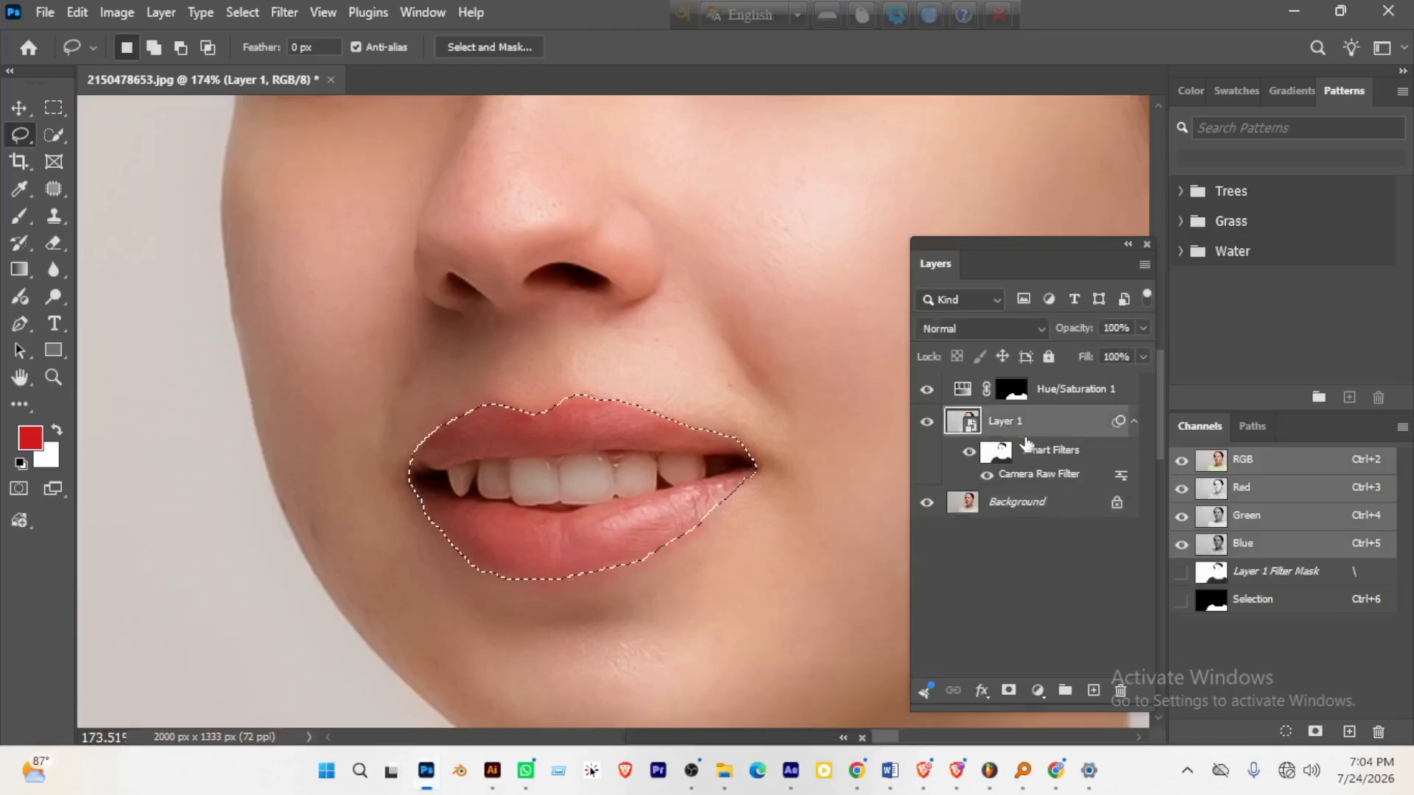
{"action": "left_click", "coordinate": [1037, 690]}
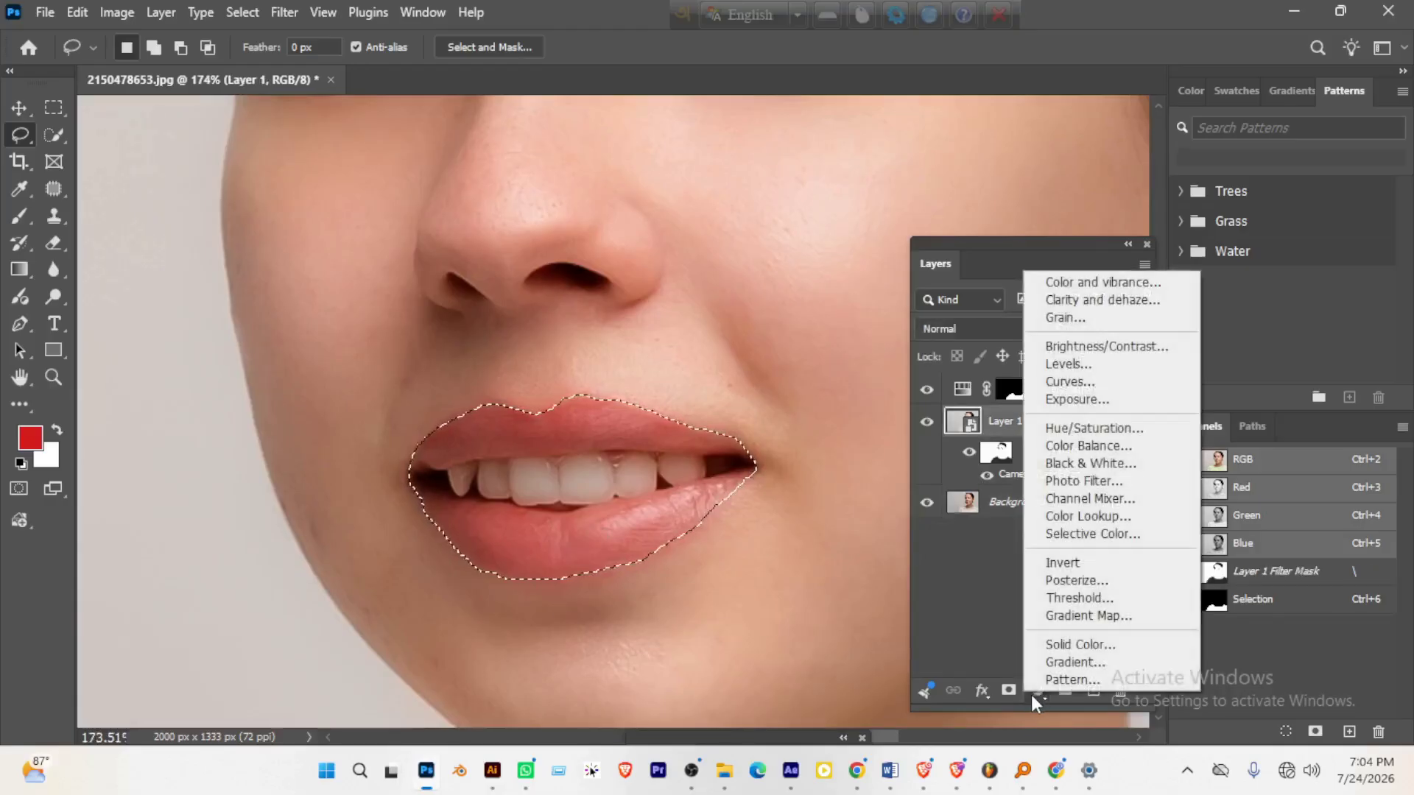
{"action": "left_click", "coordinate": [1094, 427]}
{"action": "left_click_drag", "start_coordinate": [760, 692], "coordinate": [1001, 137]}
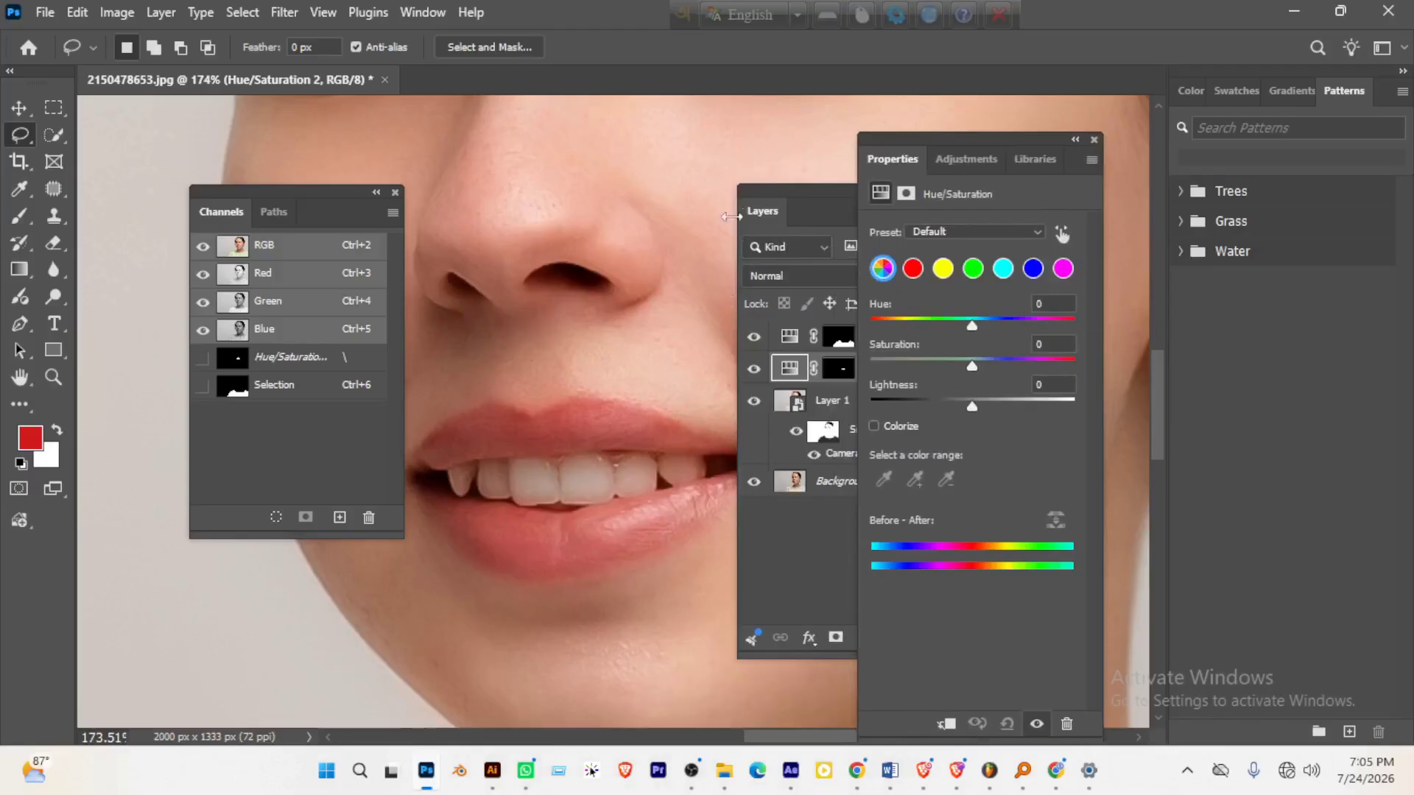
{"action": "left_click_drag", "start_coordinate": [784, 196], "coordinate": [710, 162]}
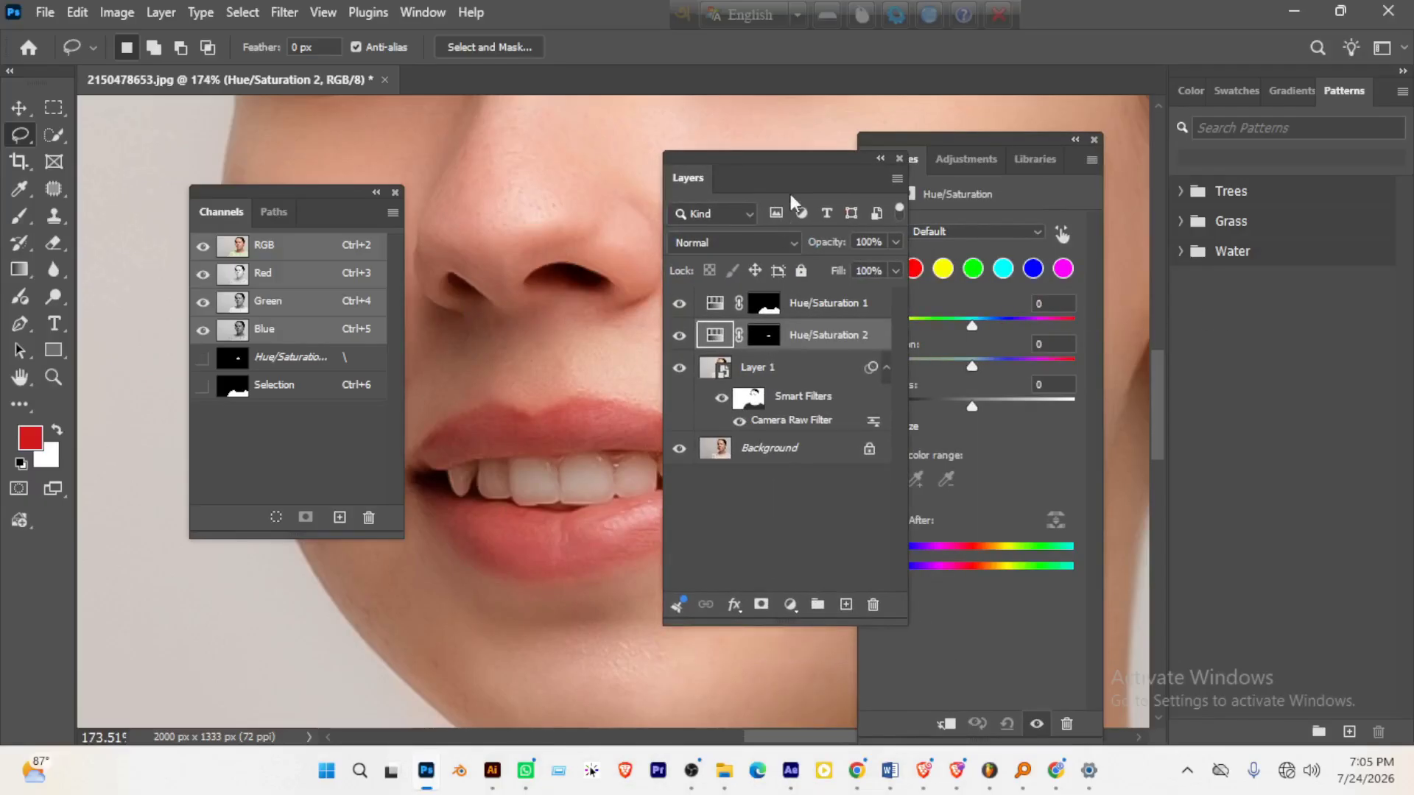
- Shift the Hue of the lips' Hue/Saturation 2 layer to -36 and move the Layers panel clear of the mouth
{"action": "left_click_drag", "start_coordinate": [793, 156], "coordinate": [822, 148]}
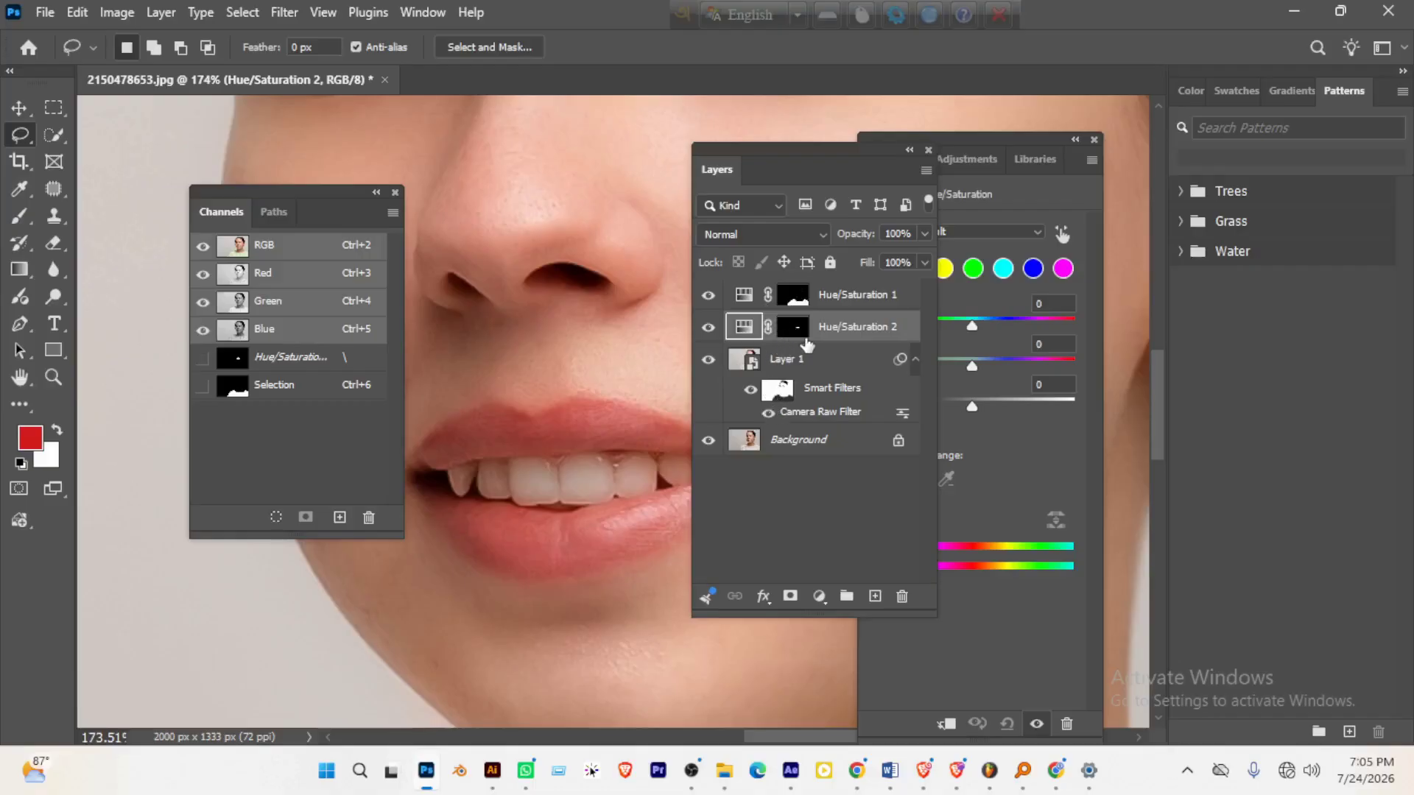
{"action": "left_click_drag", "start_coordinate": [824, 157], "coordinate": [658, 567]}
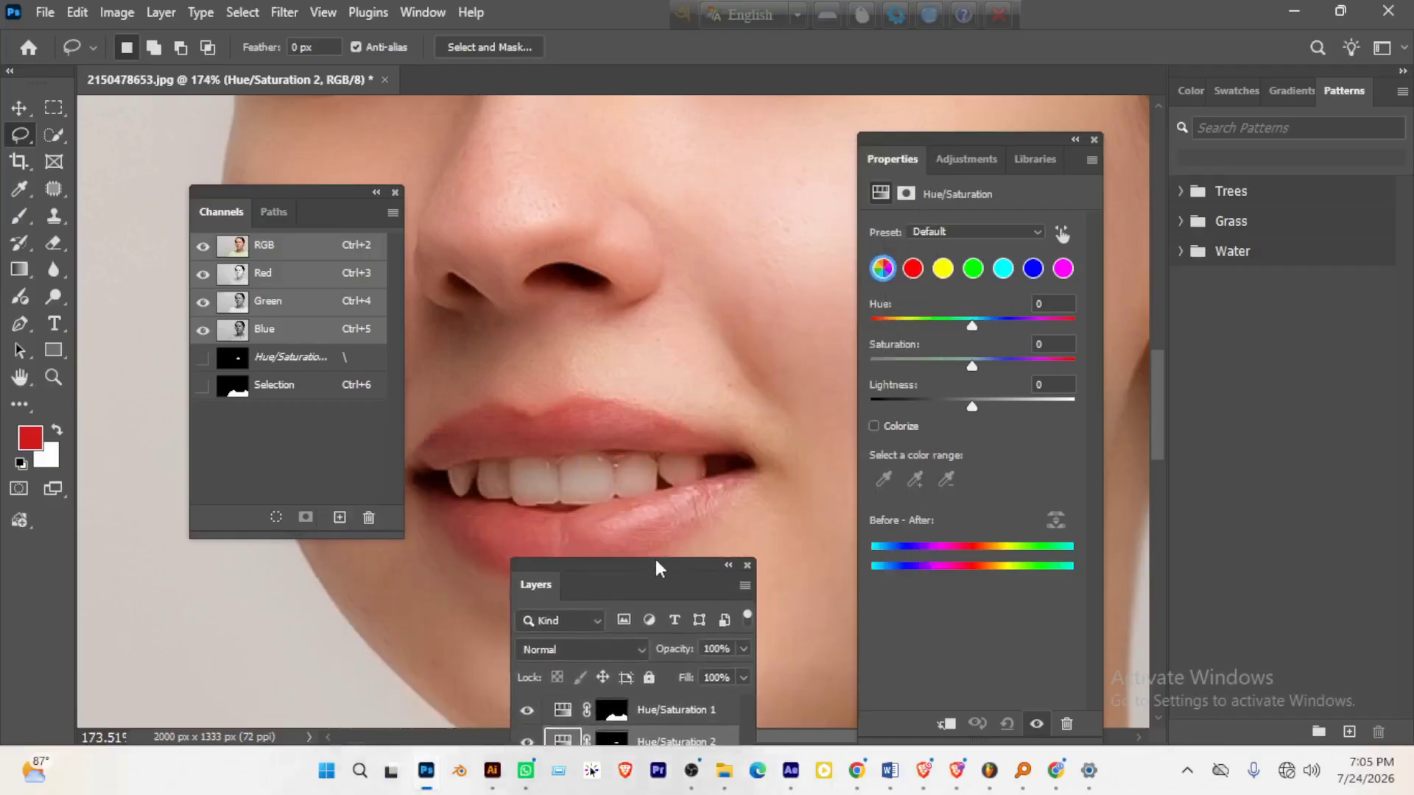
{"action": "mouse_move", "coordinate": [972, 326]}
{"action": "left_mouse_down"}
{"action": "mouse_move", "coordinate": [913, 327]}
{"action": "mouse_move", "coordinate": [991, 318]}
{"action": "mouse_move", "coordinate": [951, 321]}
{"action": "left_mouse_up"}
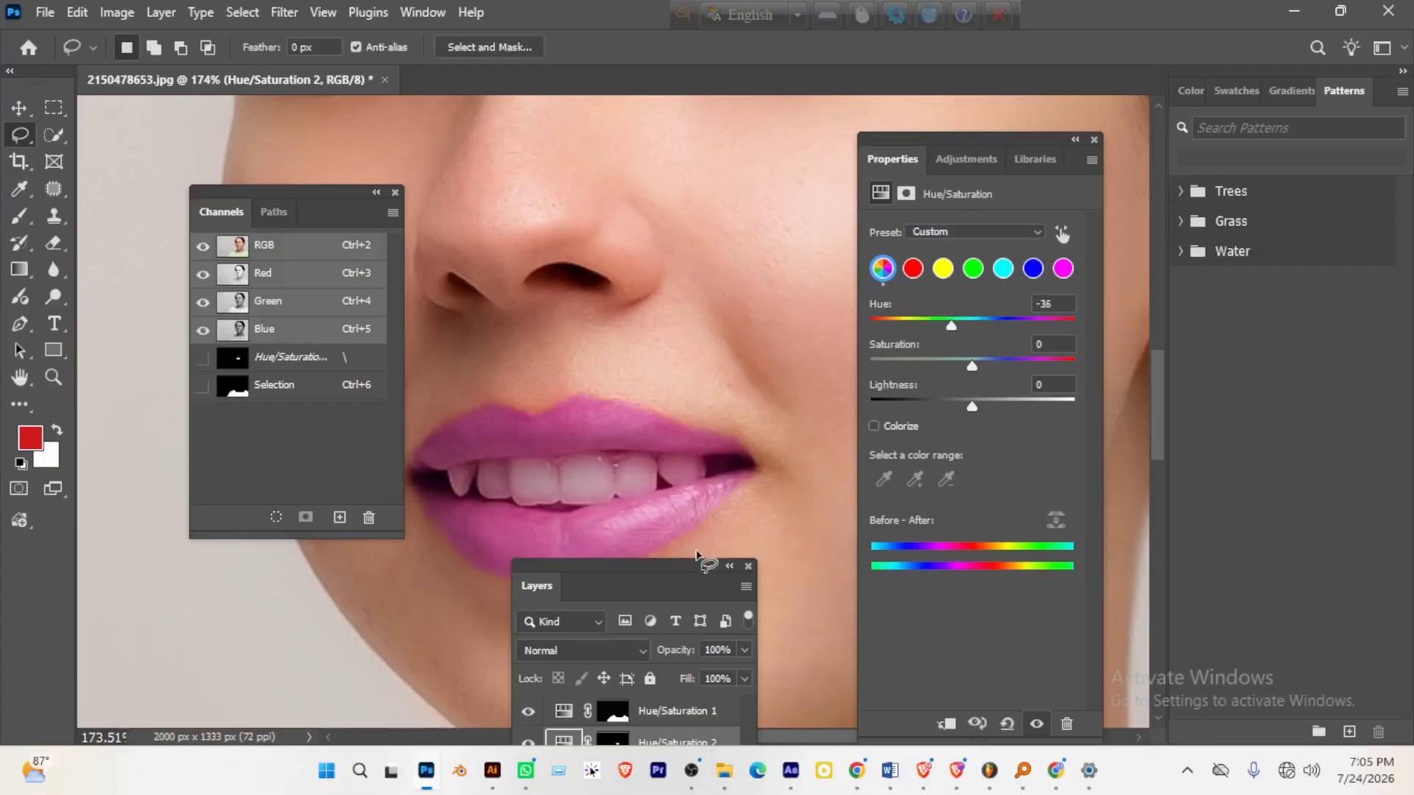
{"action": "left_click_drag", "start_coordinate": [691, 566], "coordinate": [997, 461]}
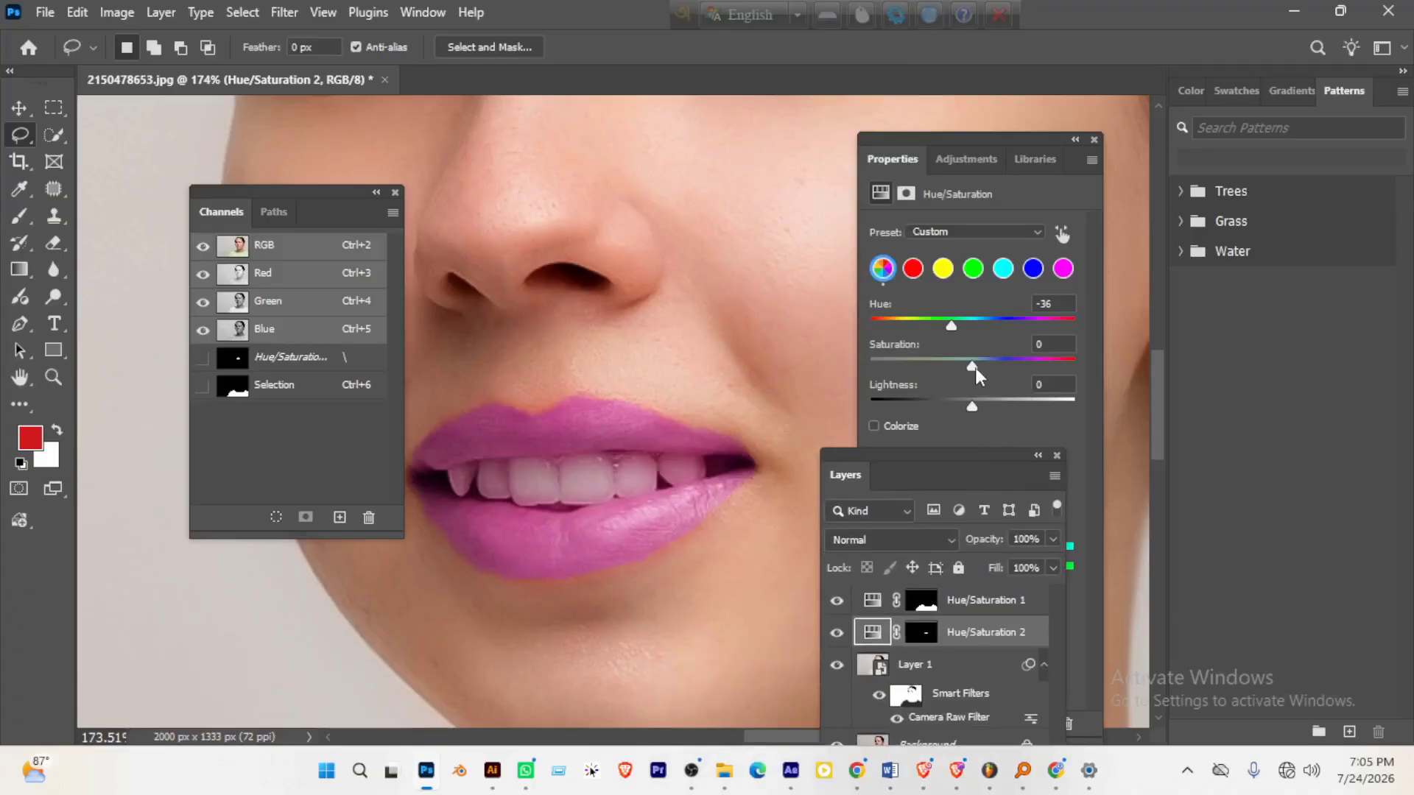
- Tune the lip colour on the Hue/Saturation 2 layer to Saturation +8 and Lightness +3
{"action": "left_click_drag", "start_coordinate": [974, 367], "coordinate": [947, 364]}
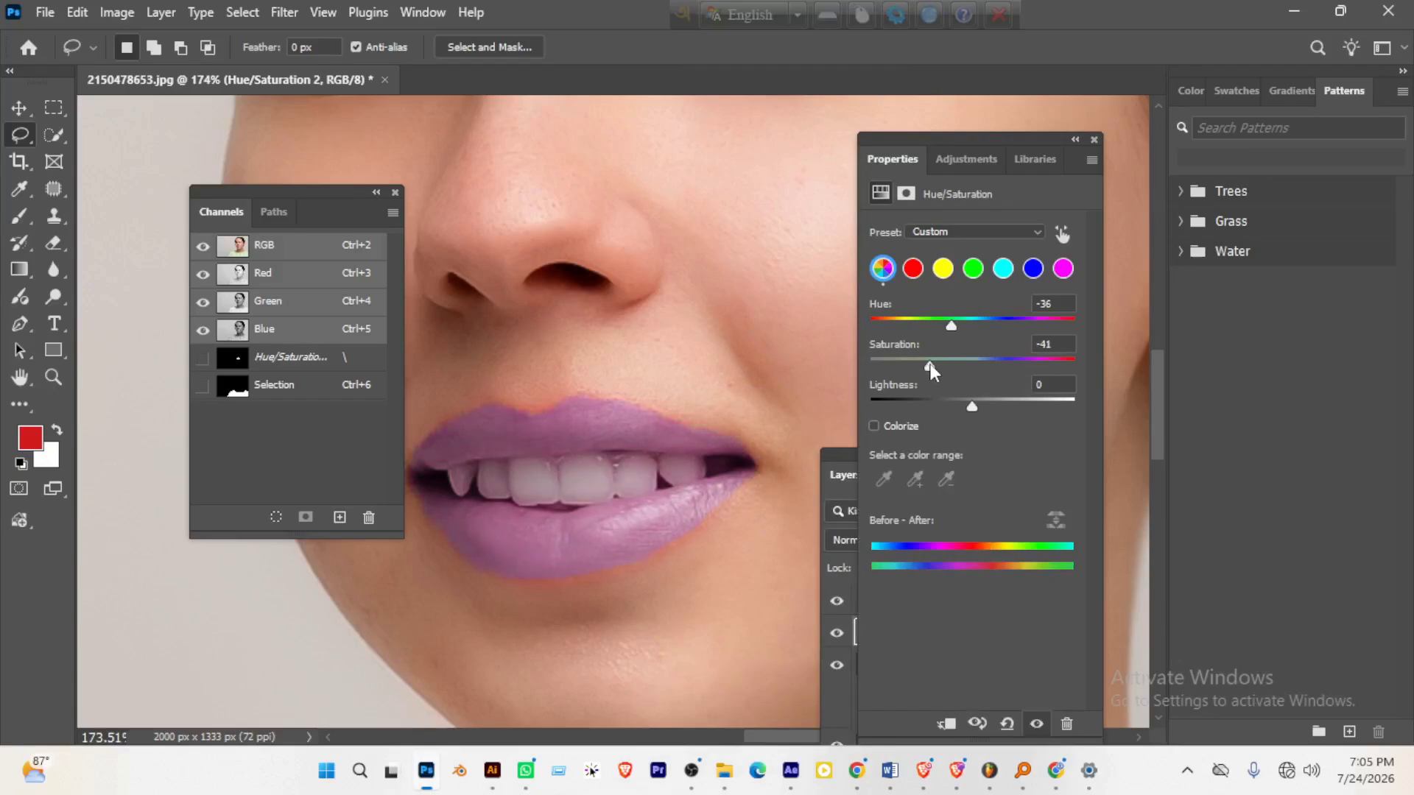
{"action": "left_click_drag", "start_coordinate": [983, 403], "coordinate": [963, 364]}
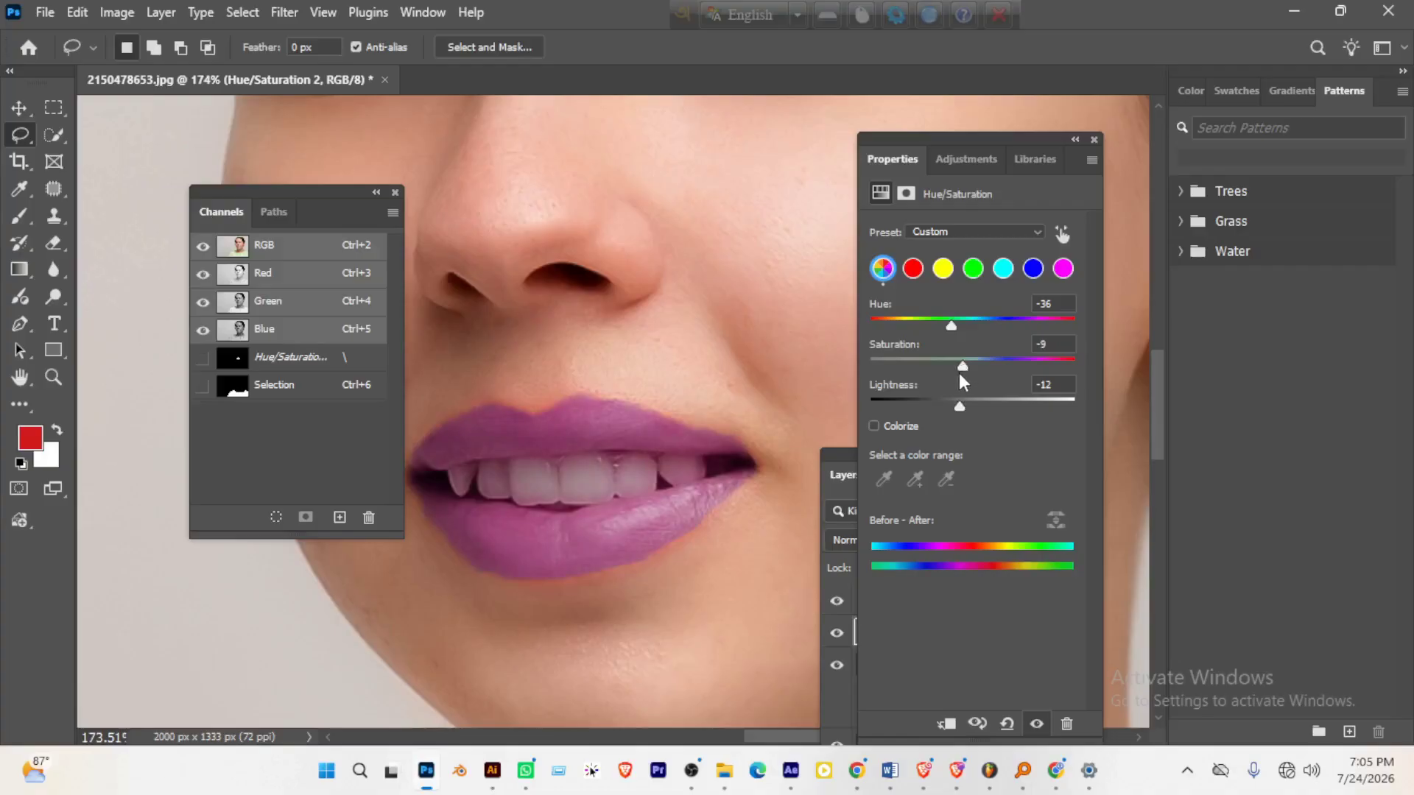
{"action": "left_click_drag", "start_coordinate": [966, 360], "coordinate": [974, 403]}
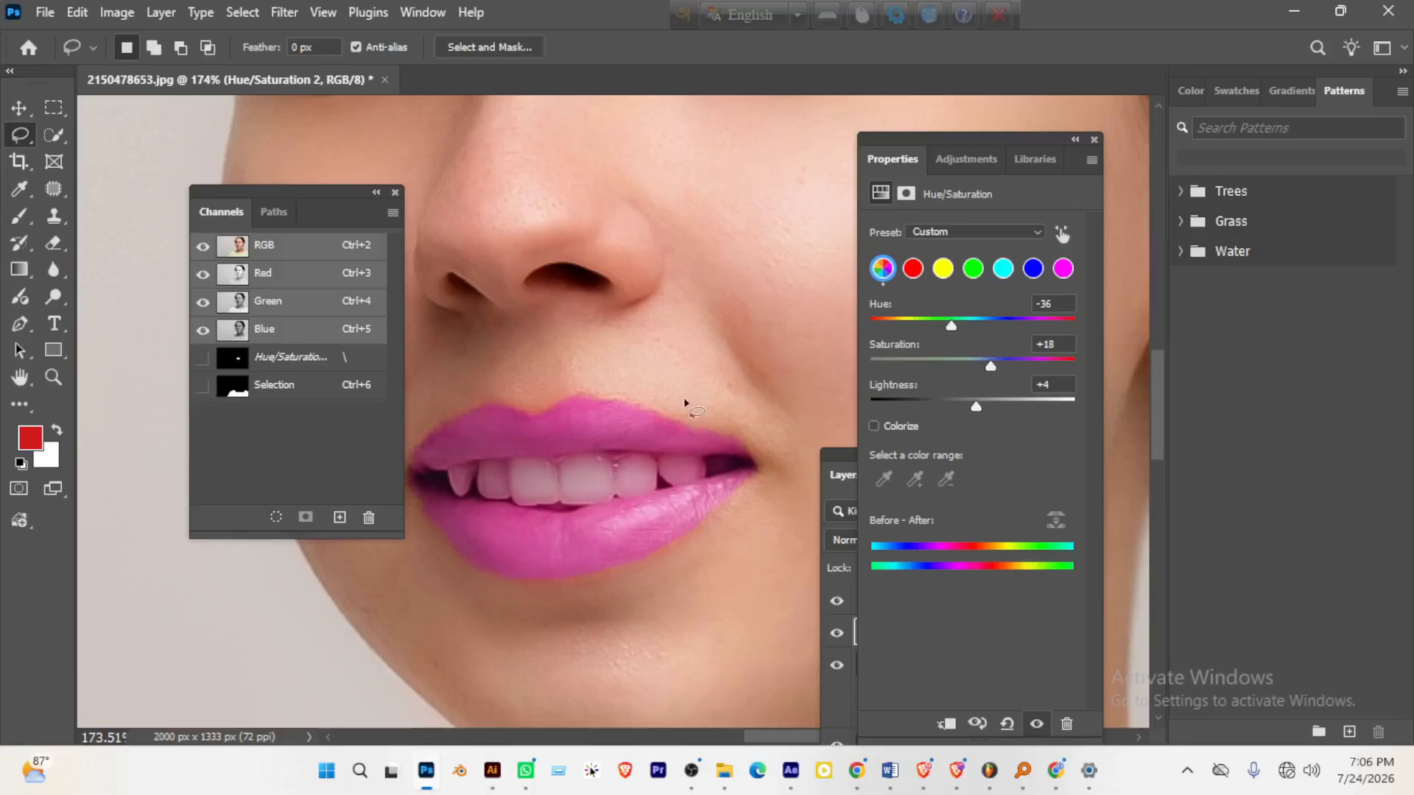
{"action": "scroll", "coordinate": [740, 363], "scroll_direction": "down", "scroll_amount": 5}
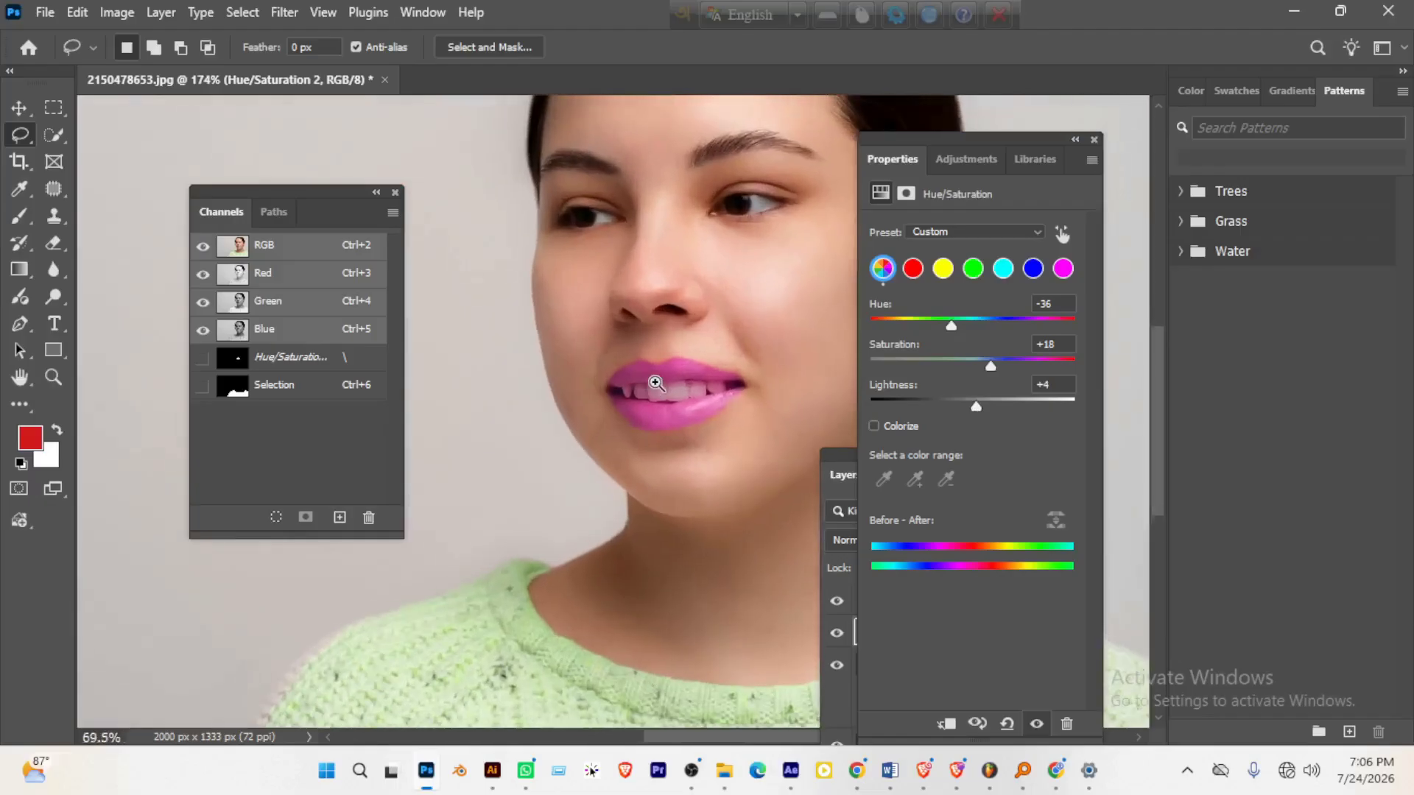
{"action": "left_click_drag", "start_coordinate": [992, 364], "coordinate": [977, 408]}
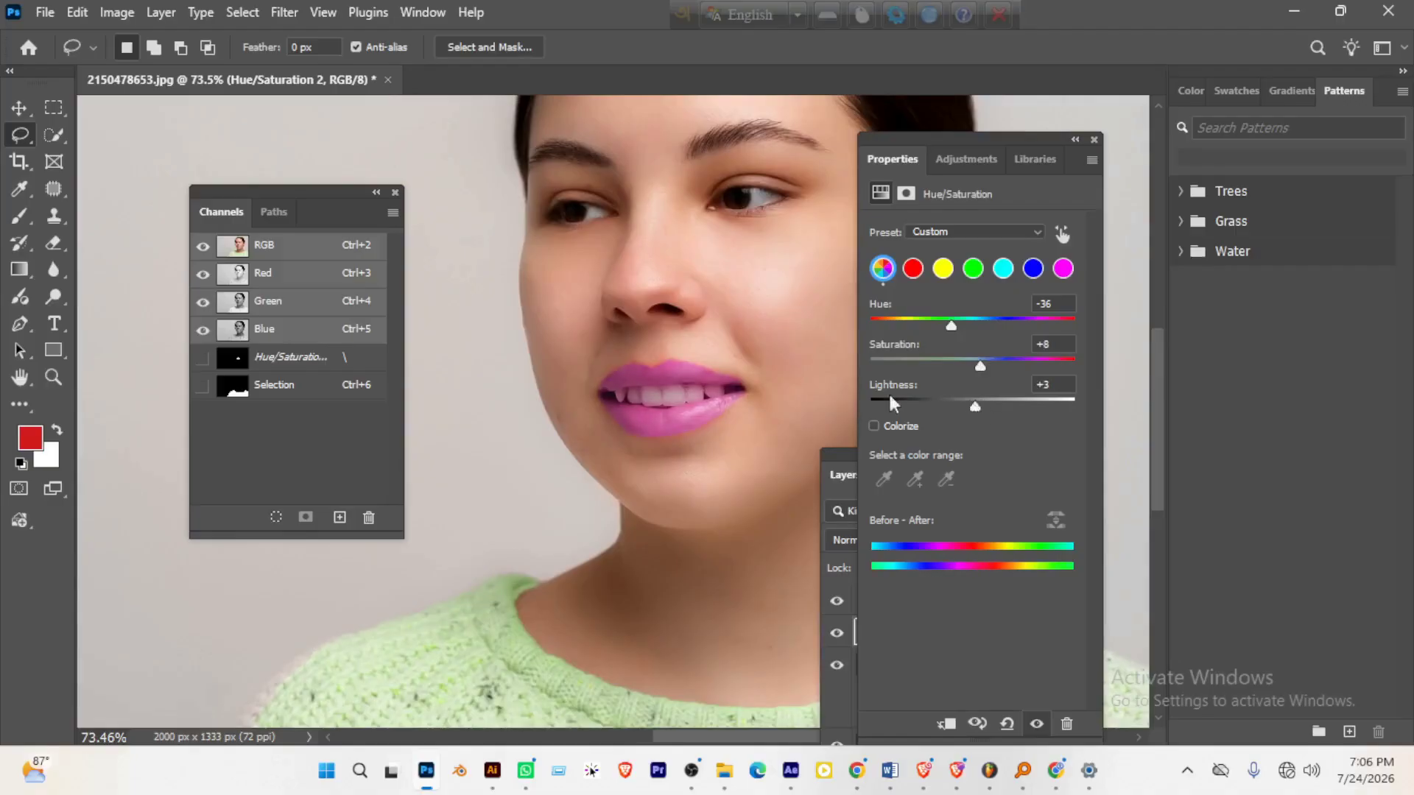
- Soften the lip edges by feathering the Hue/Saturation 2 layer mask 3.2 px, and move the Properties panel off the face
{"action": "scroll", "coordinate": [654, 401], "scroll_direction": "down", "scroll_amount": 3}
{"action": "scroll", "coordinate": [654, 402], "scroll_direction": "up", "scroll_amount": 5}
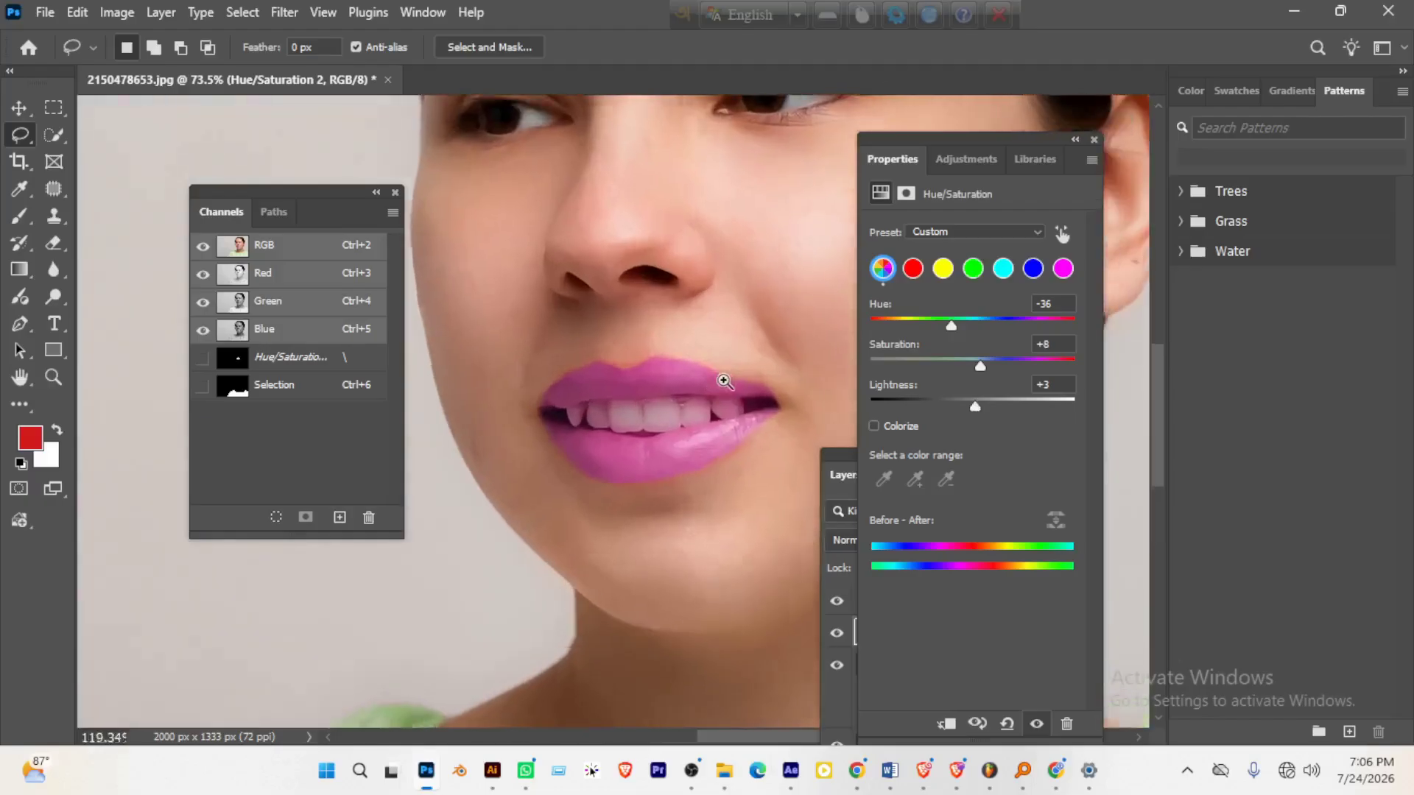
{"action": "scroll", "coordinate": [677, 358], "scroll_direction": "up", "scroll_amount": 2}
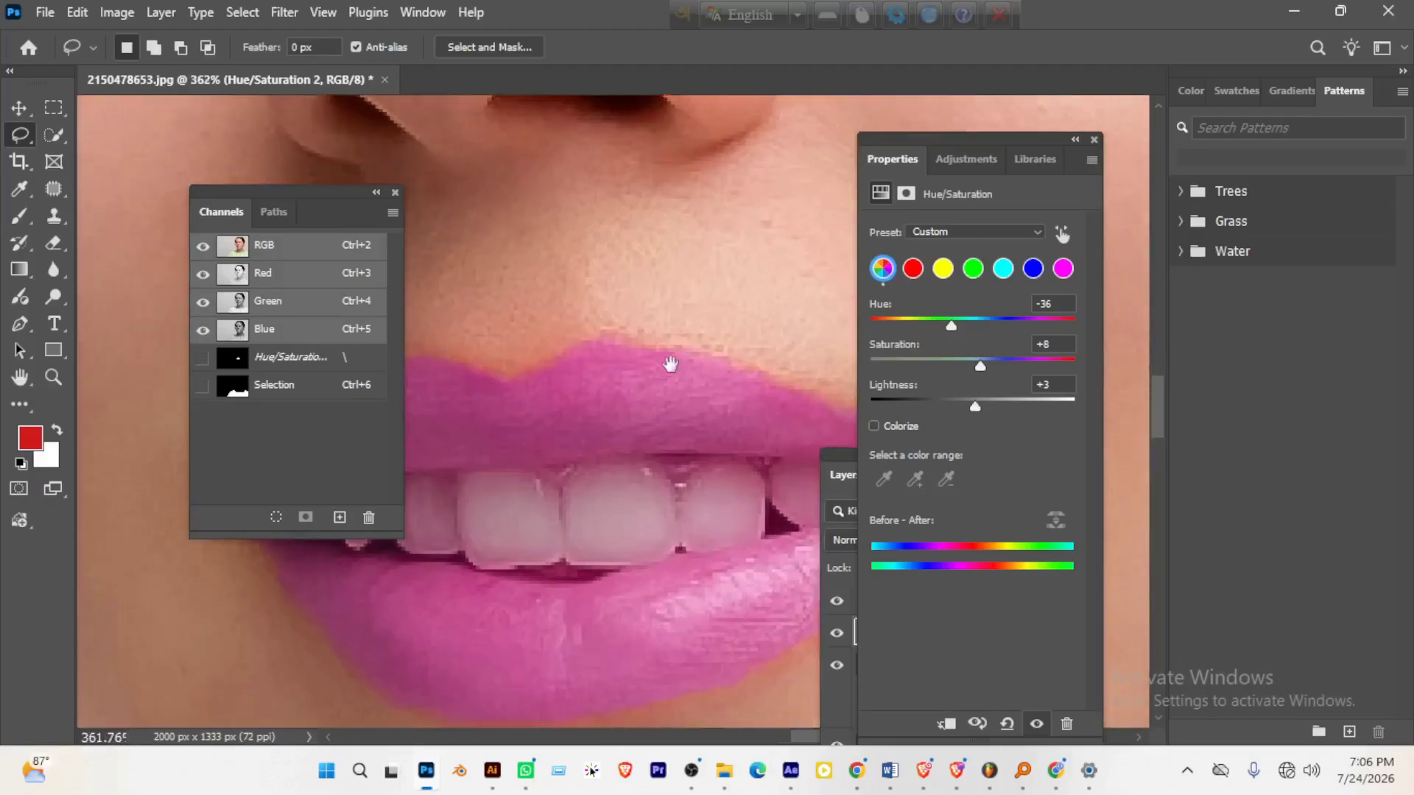
{"action": "scroll", "coordinate": [668, 378], "scroll_direction": "down", "scroll_amount": 5}
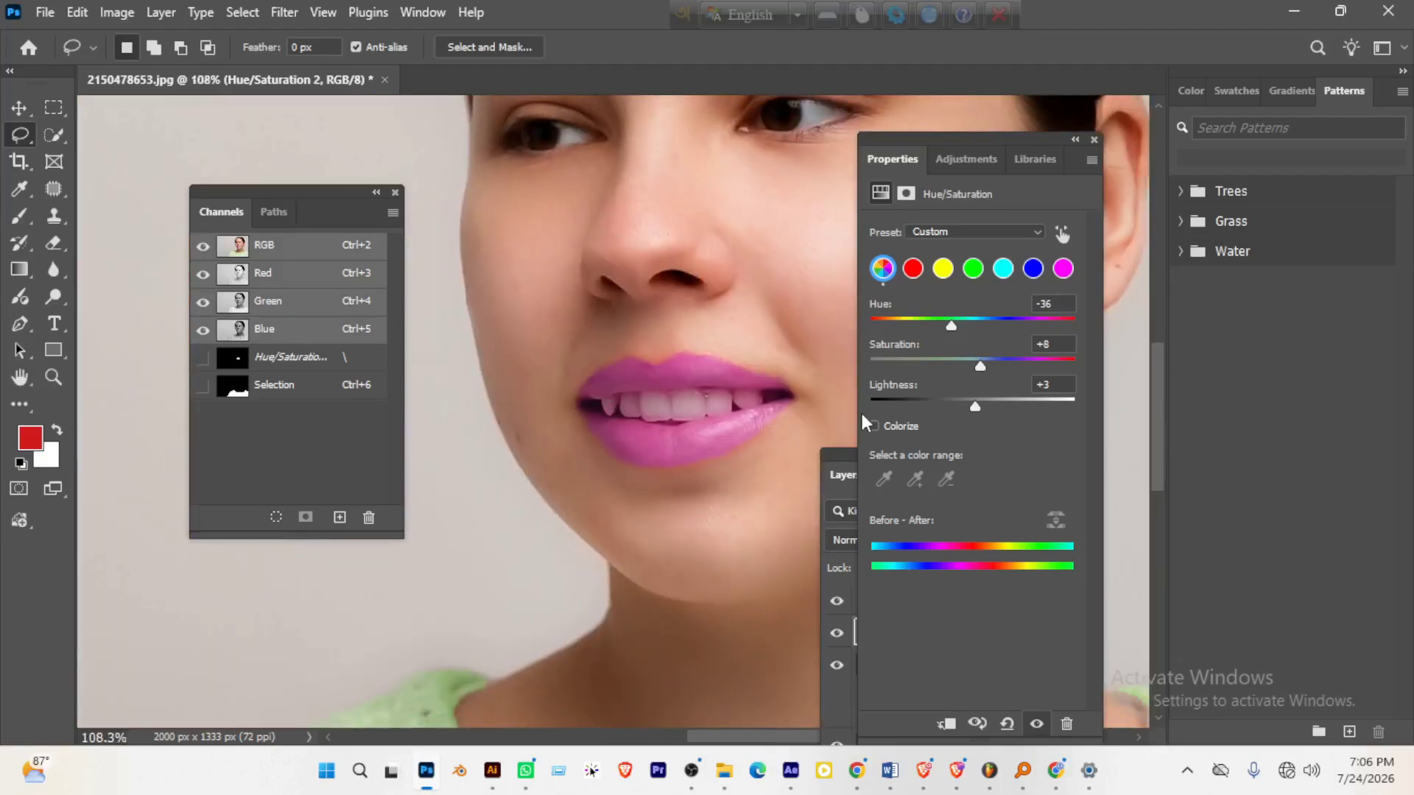
{"action": "left_click_drag", "start_coordinate": [843, 453], "coordinate": [259, 140]}
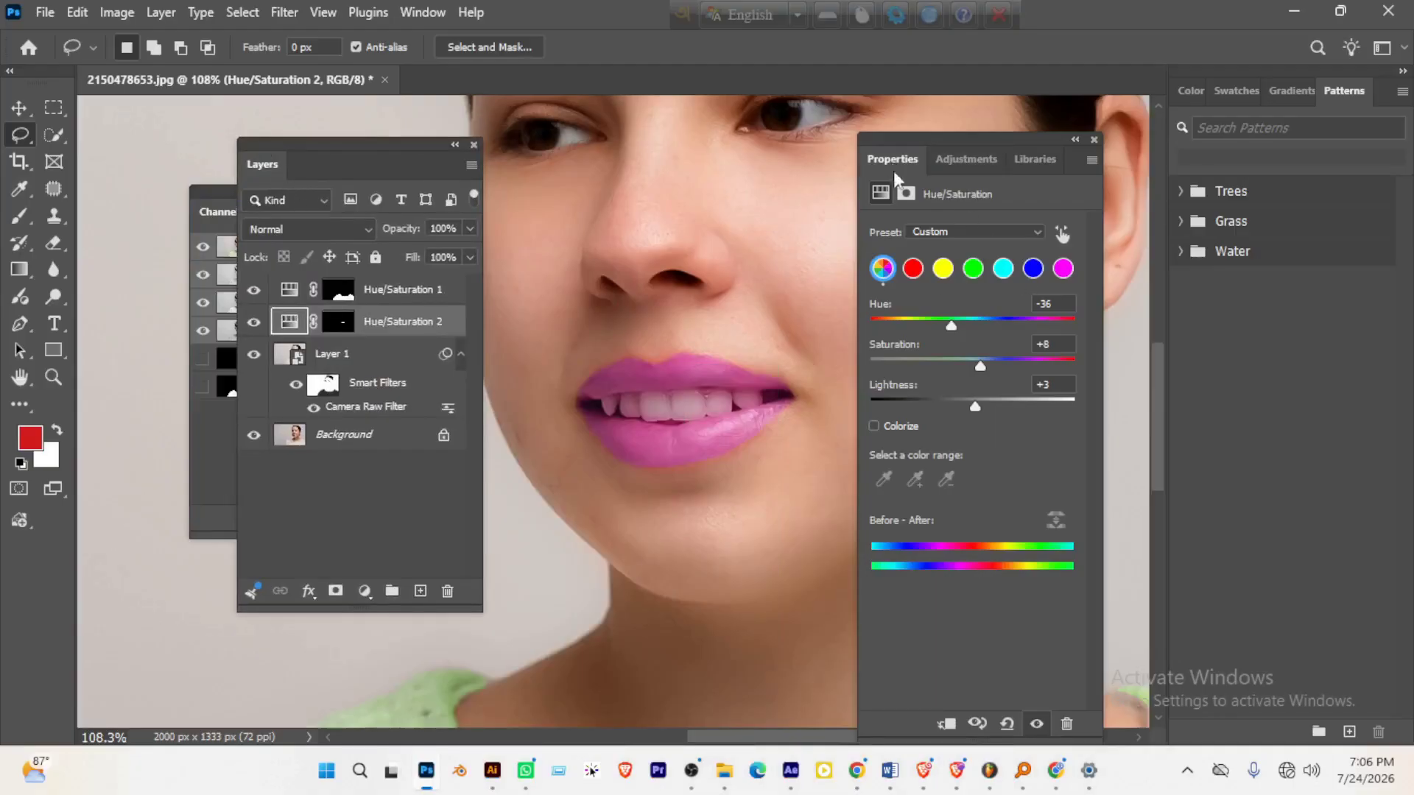
{"action": "left_click", "coordinate": [906, 193]}
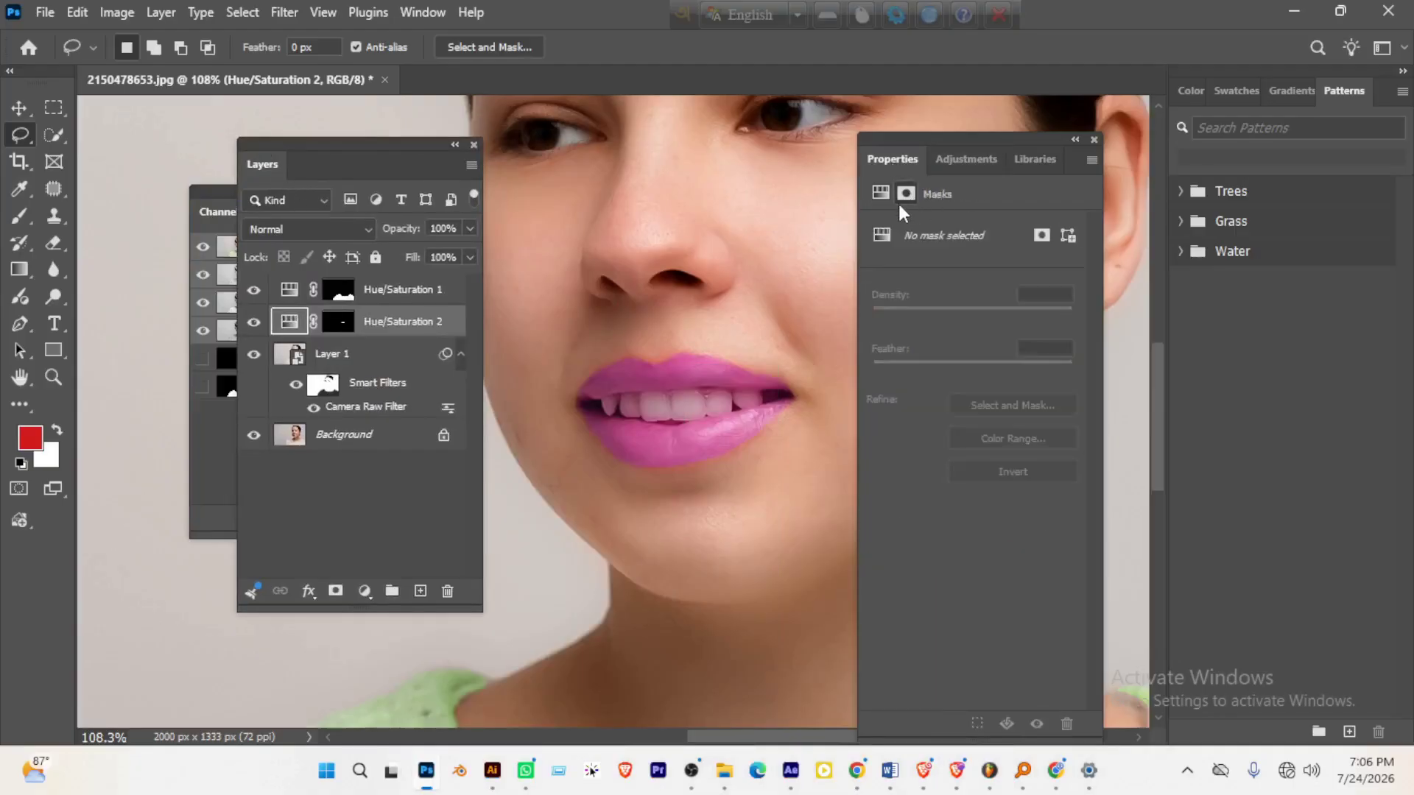
{"action": "left_click", "coordinate": [339, 322]}
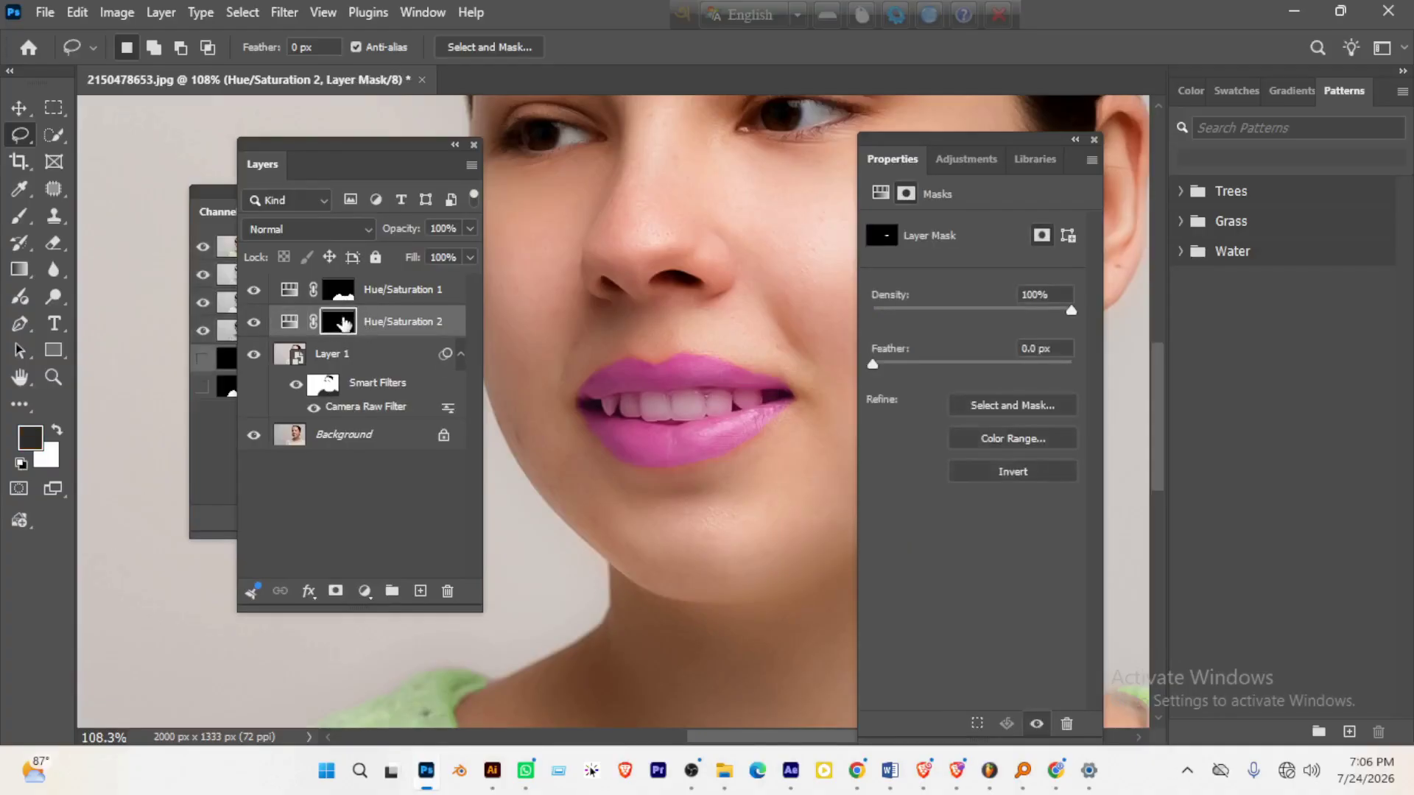
{"action": "left_click_drag", "start_coordinate": [736, 372], "coordinate": [947, 360]}
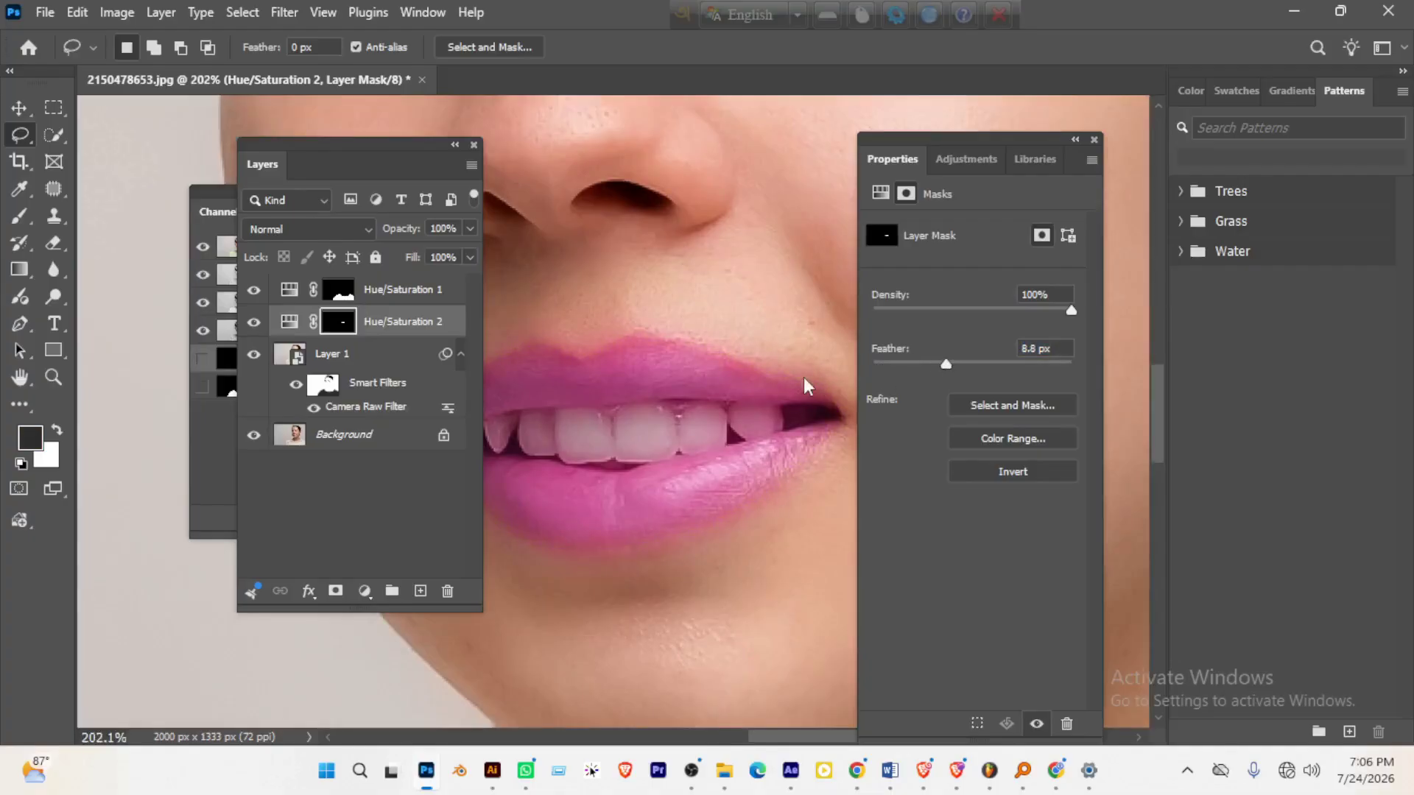
{"action": "left_click_drag", "start_coordinate": [726, 356], "coordinate": [781, 335]}
{"action": "left_click_drag", "start_coordinate": [917, 365], "coordinate": [888, 364]}
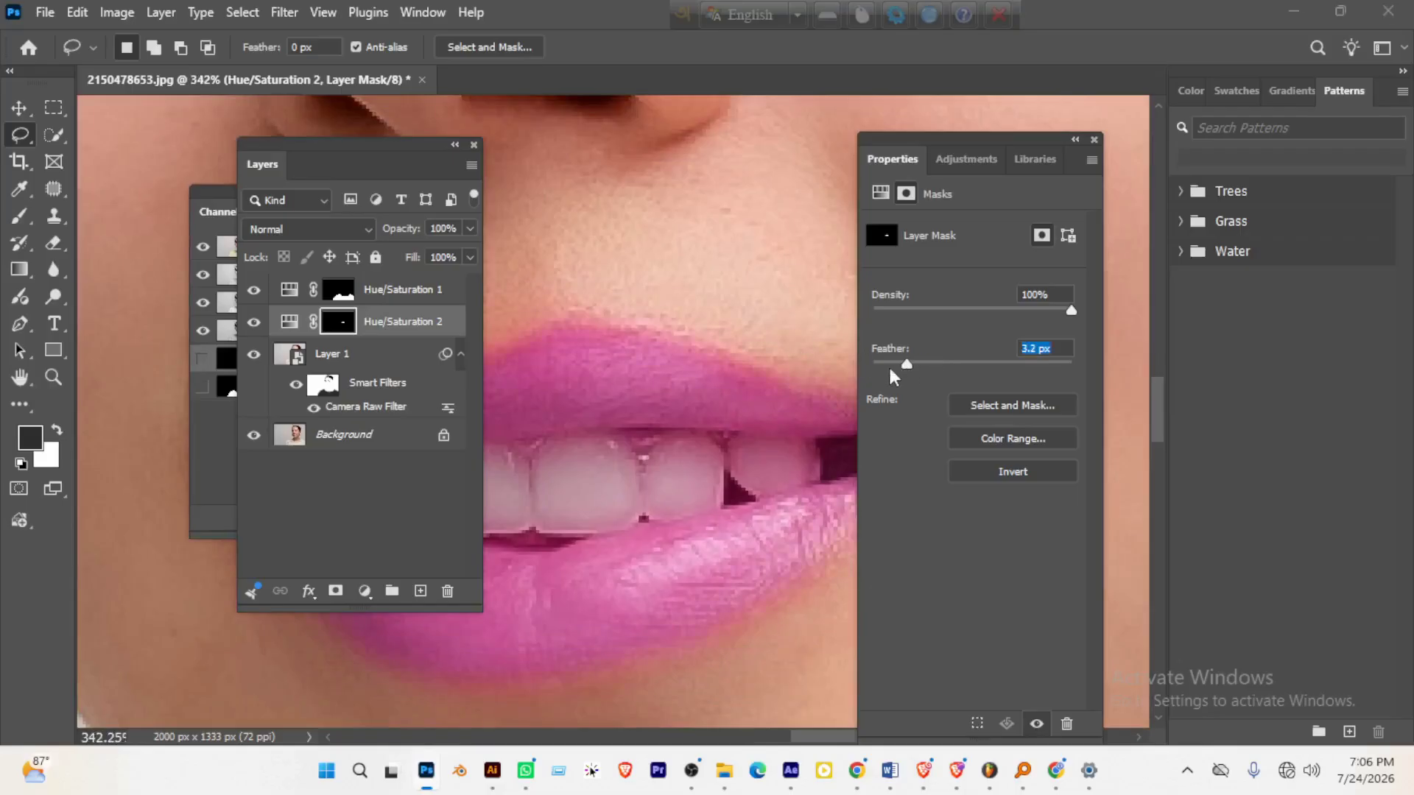
{"action": "left_click_drag", "start_coordinate": [747, 337], "coordinate": [611, 442]}
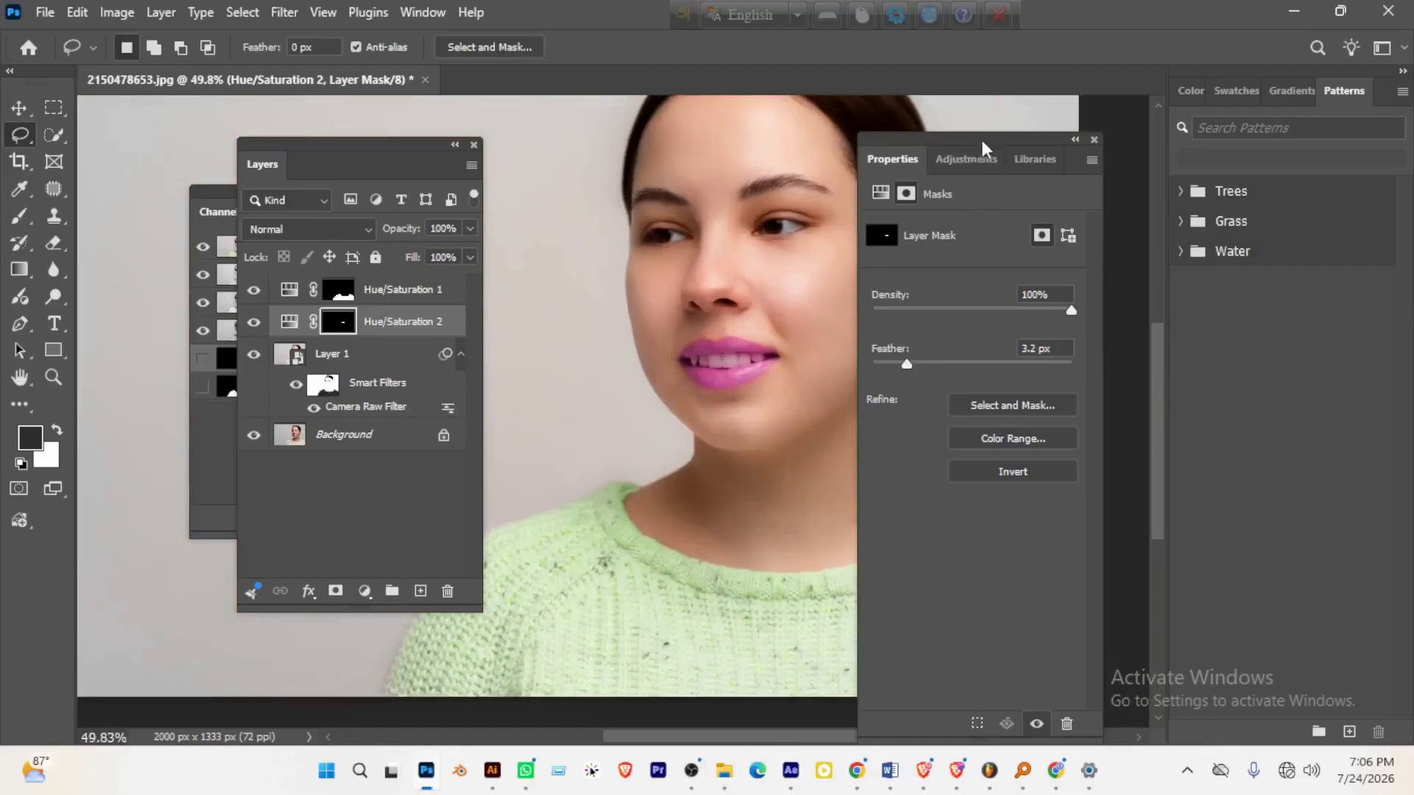
{"action": "left_click_drag", "start_coordinate": [982, 140], "coordinate": [1040, 342]}
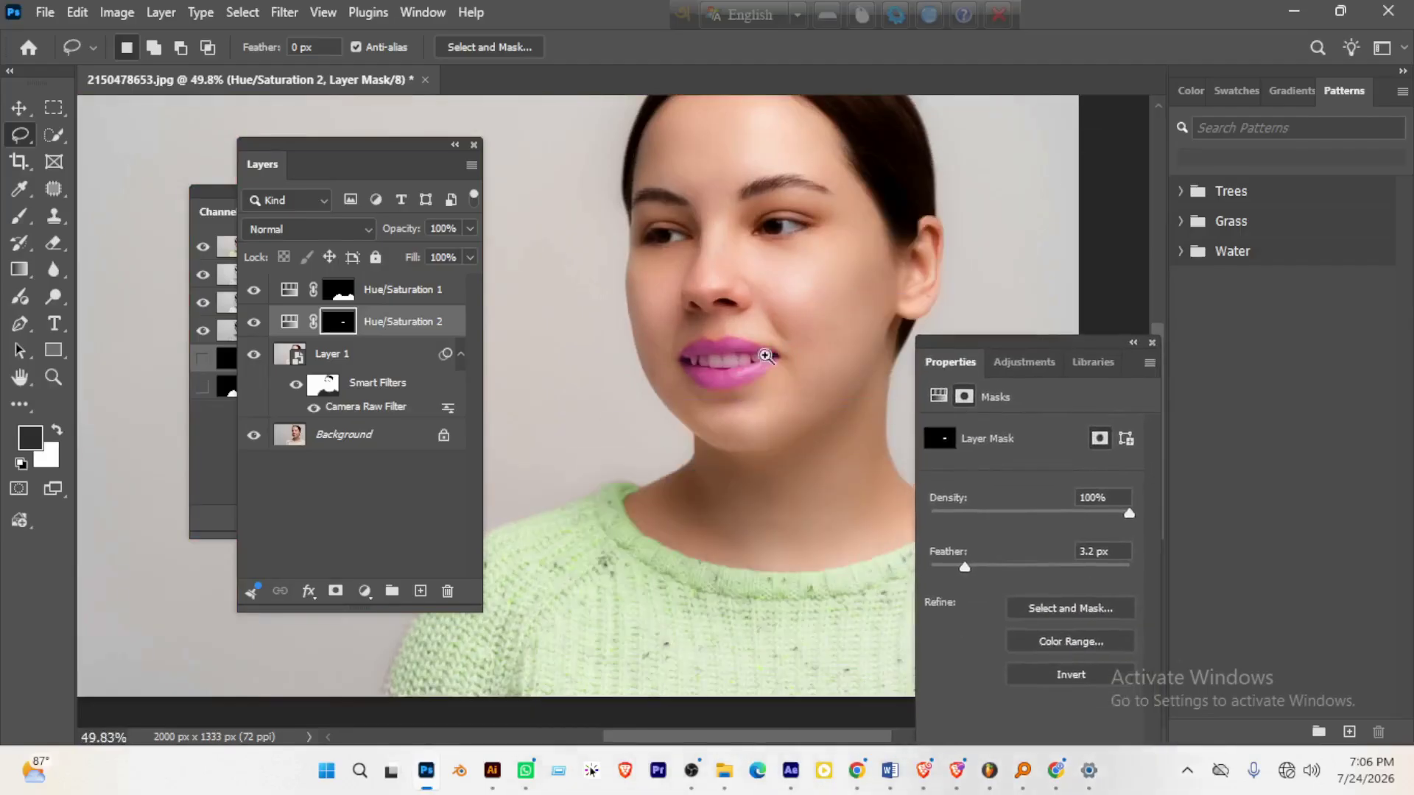
- Try opacities of 80% and 53% on the Hue/Saturation 2 layer, and restore it to 100%
{"action": "left_click_drag", "start_coordinate": [766, 356], "coordinate": [744, 358]}
{"action": "left_click", "coordinate": [288, 321]}
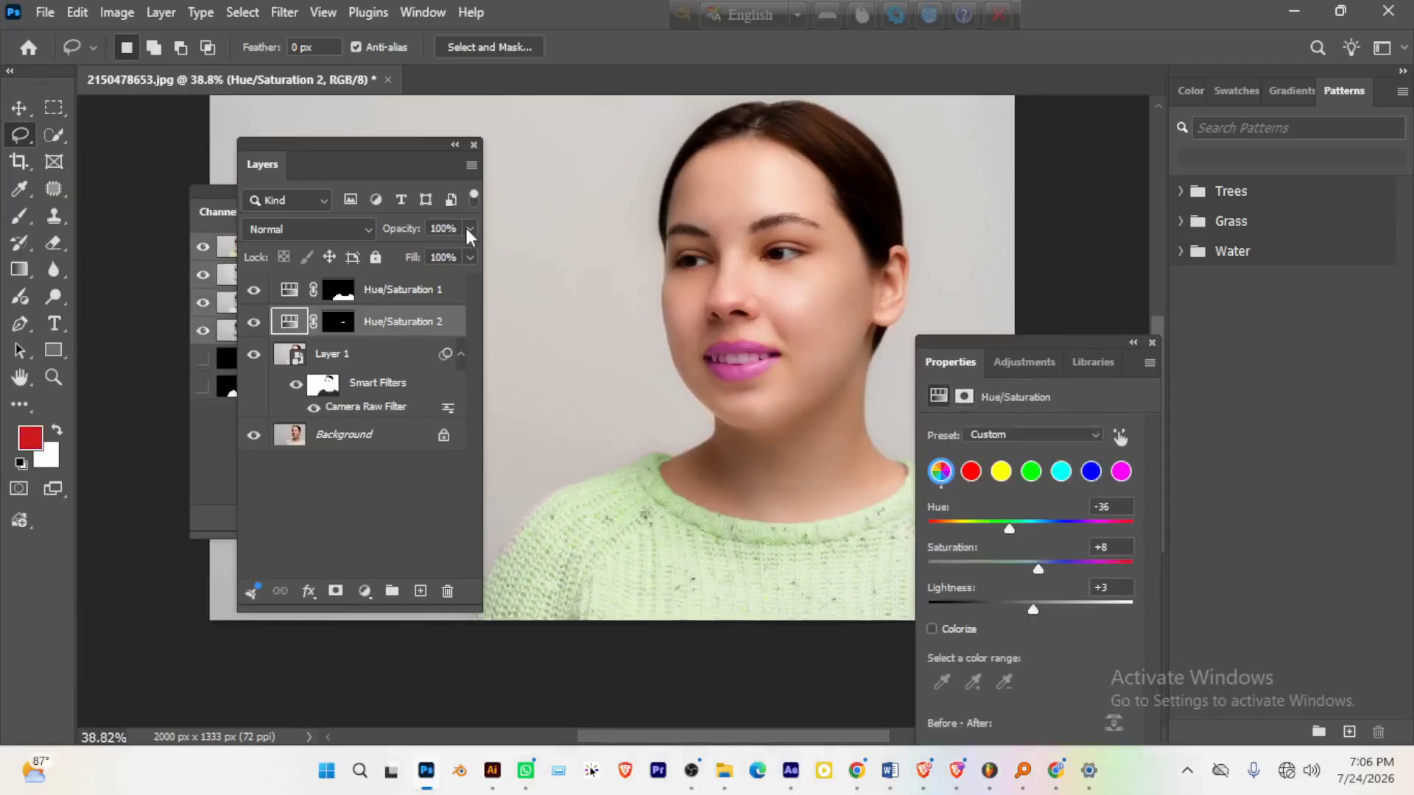
{"action": "left_click", "coordinate": [470, 227]}
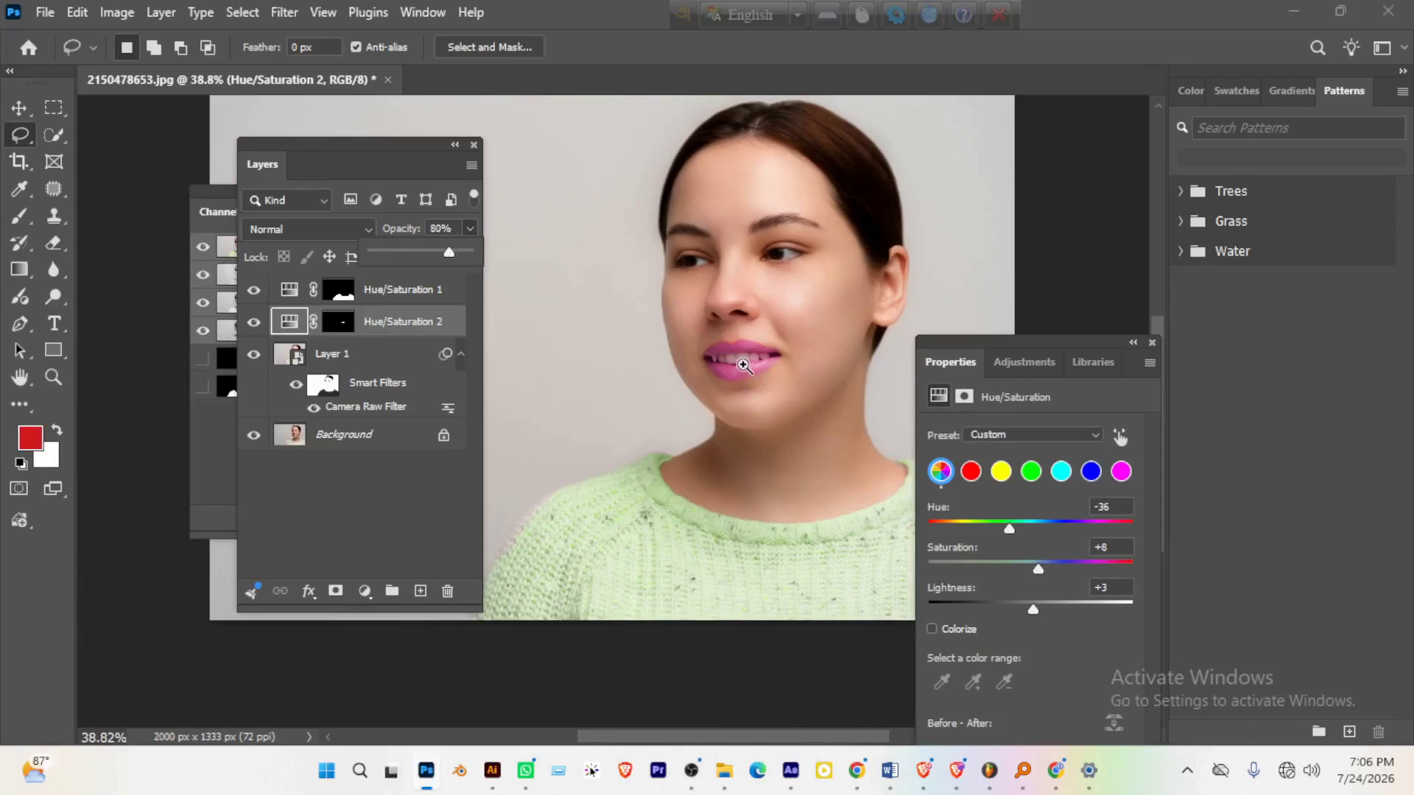
{"action": "scroll", "coordinate": [743, 368], "scroll_direction": "up", "scroll_amount": 6}
{"action": "left_click", "coordinate": [470, 228]}
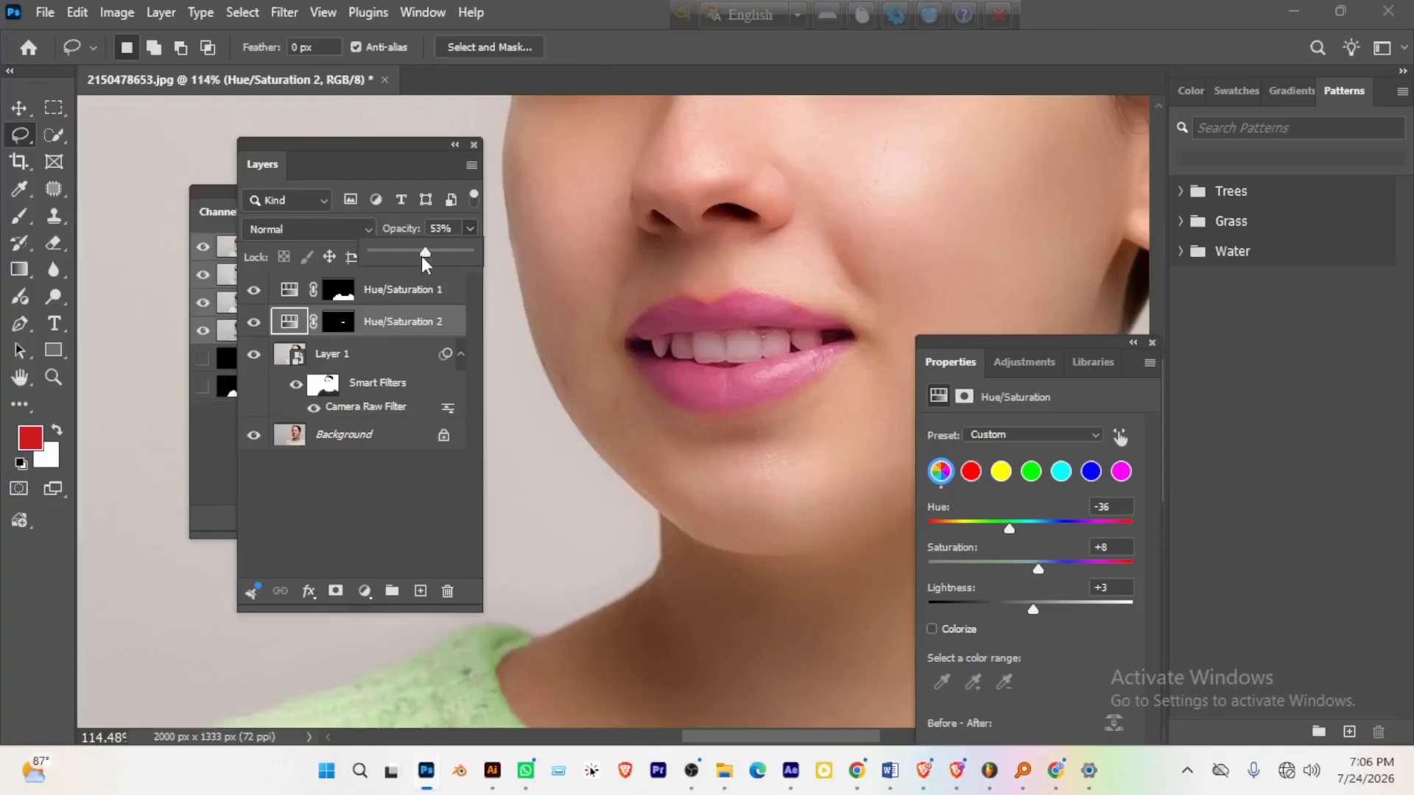
{"action": "key", "text": "0"}
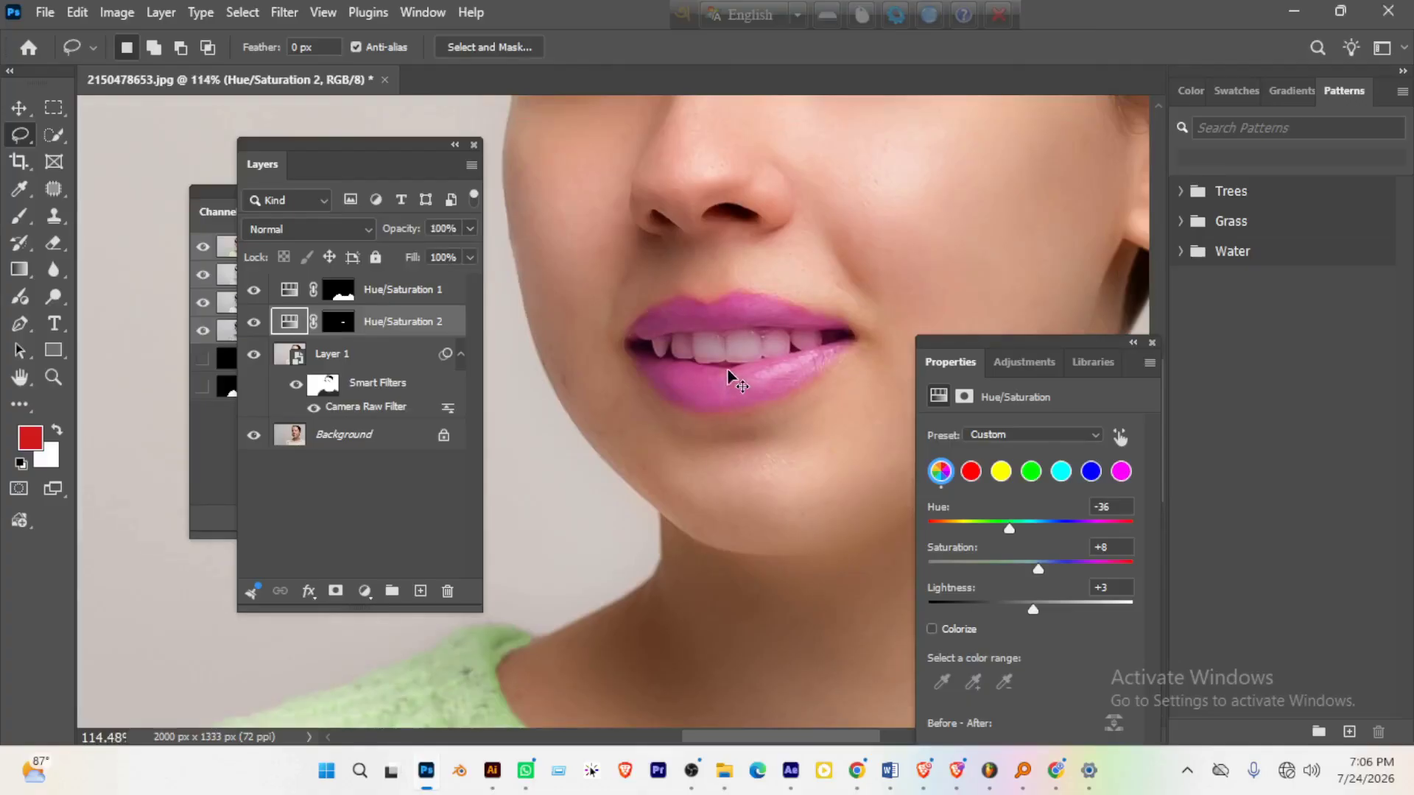
- Try the Color and Soft Light blend modes on the Hue/Saturation 2 layer, comparing the lips with the layer hidden and shown
{"action": "left_click", "coordinate": [352, 233]}
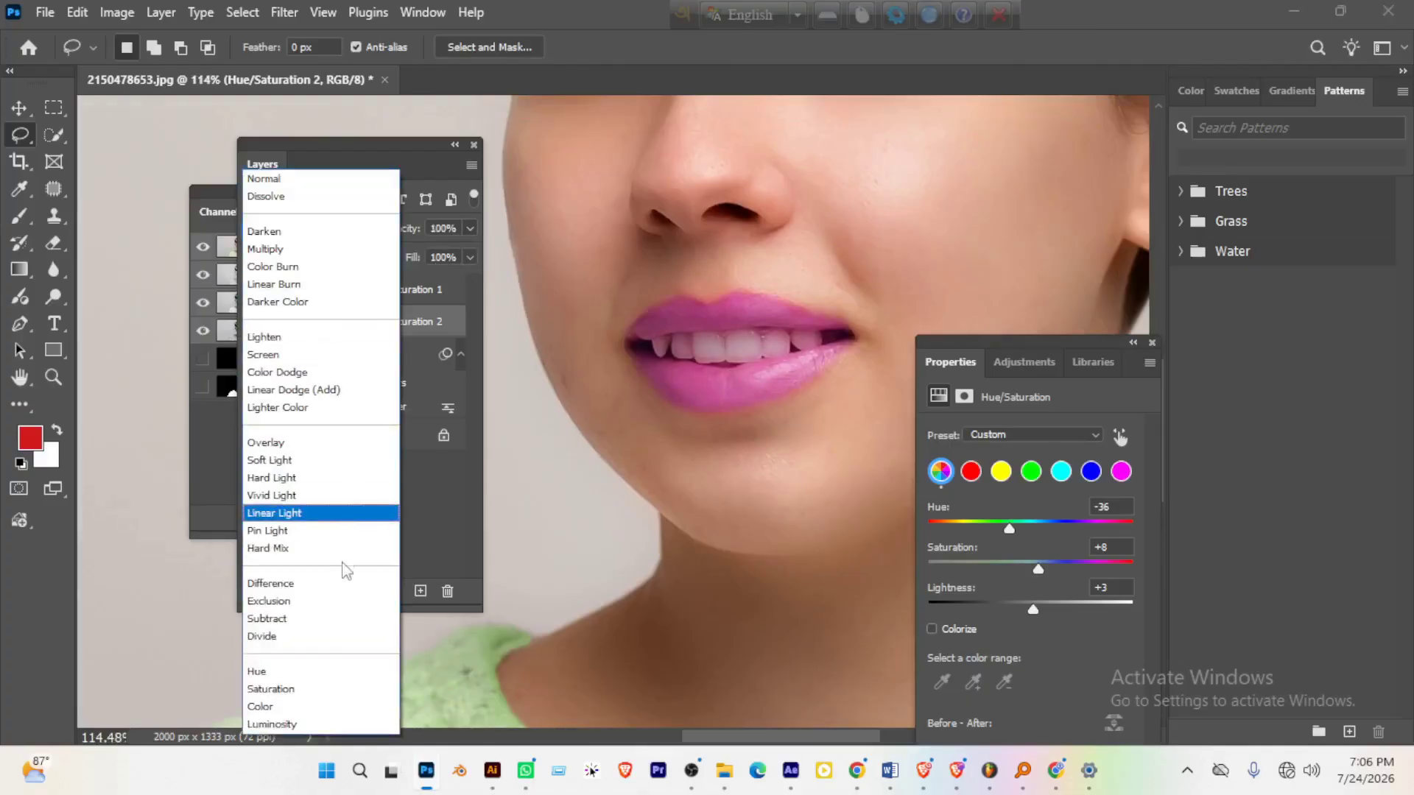
{"action": "left_click", "coordinate": [282, 707]}
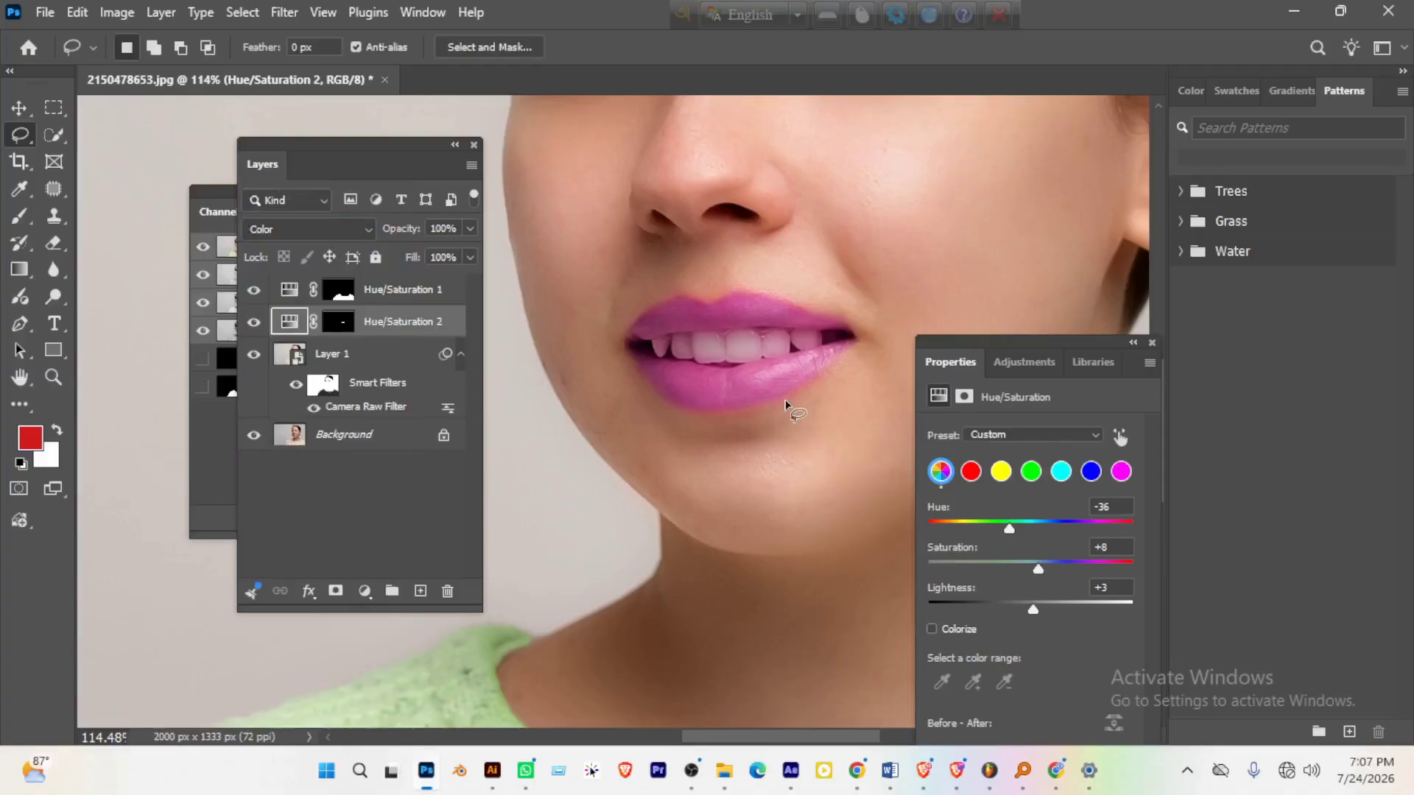
{"action": "left_click", "coordinate": [307, 232]}
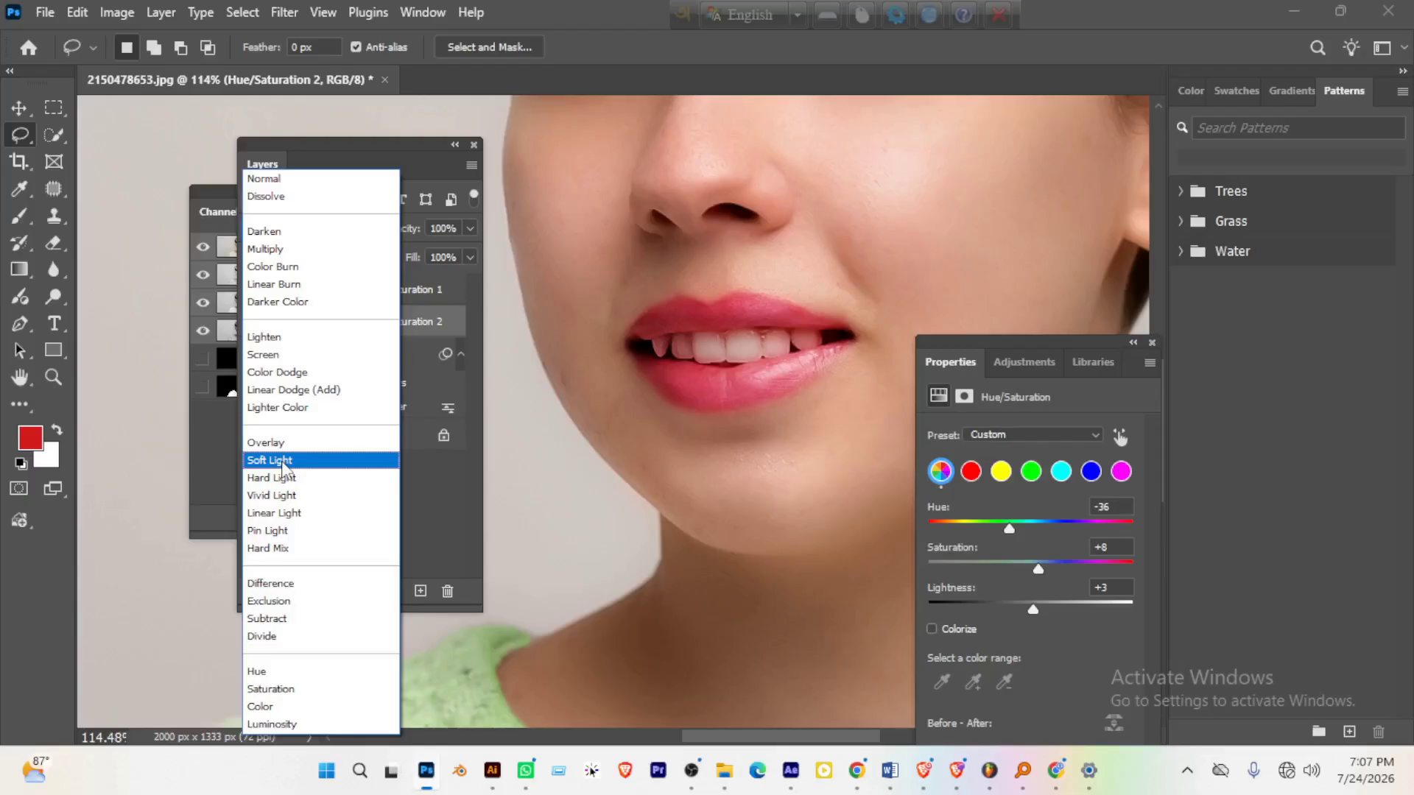
{"action": "left_click", "coordinate": [283, 464]}
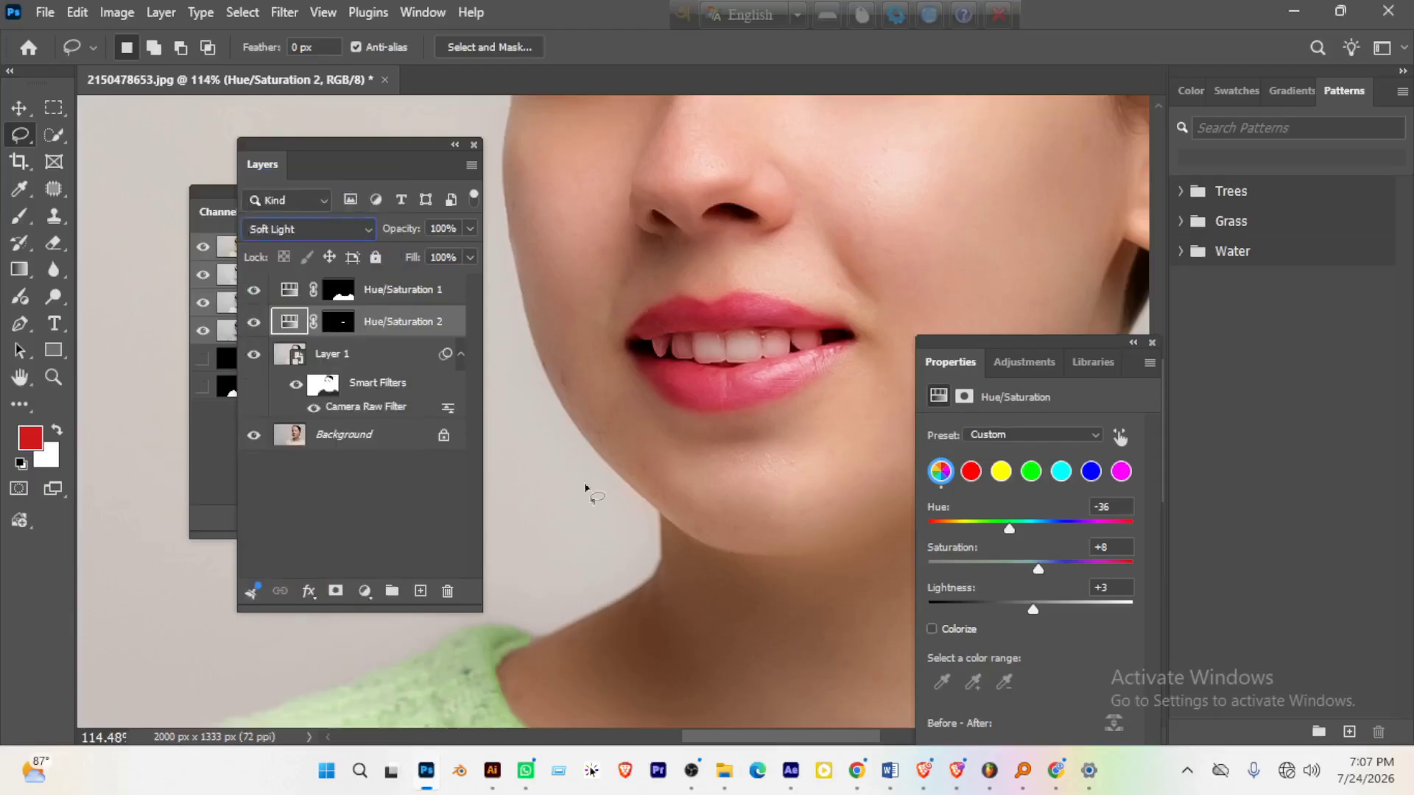
{"action": "left_click", "coordinate": [254, 322]}
{"action": "left_click", "coordinate": [255, 322]}
- Set the blend mode of the Hue/Saturation 2 layer to Color
{"action": "left_click", "coordinate": [355, 232]}
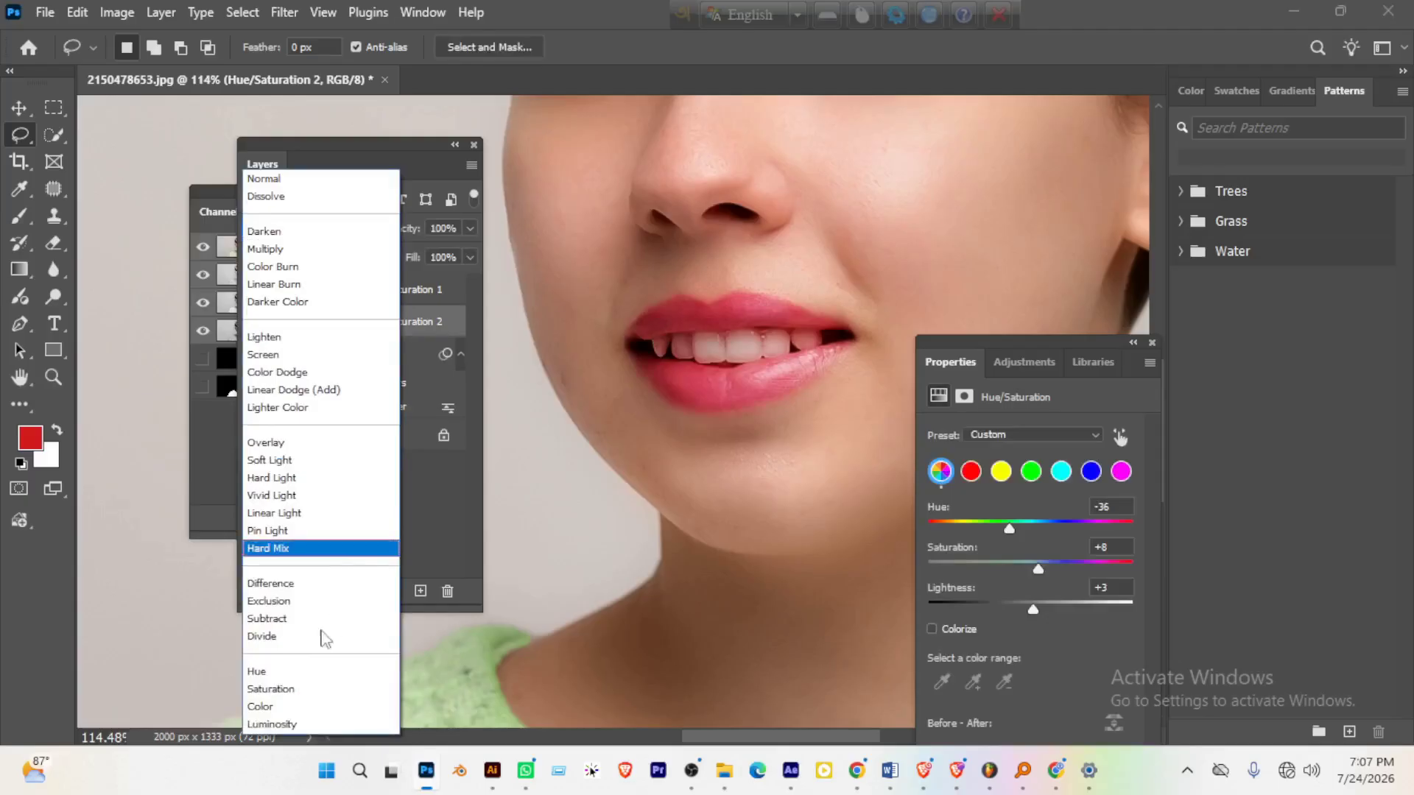
{"action": "left_click", "coordinate": [265, 707]}
{"action": "left_click_drag", "start_coordinate": [829, 312], "coordinate": [748, 369]}
{"action": "left_click_drag", "start_coordinate": [868, 267], "coordinate": [692, 347]}
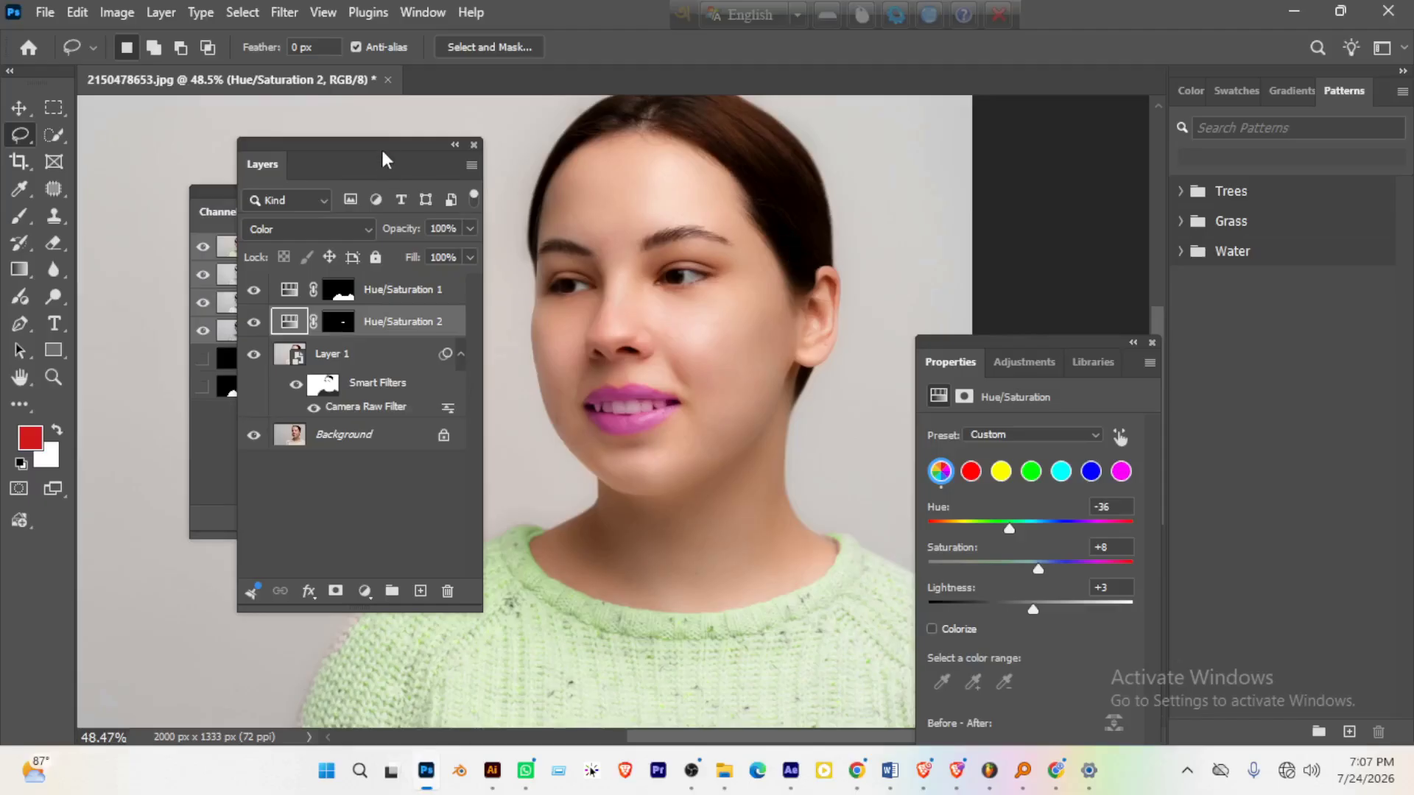
- Move the floating Layers and Channels panels away from the woman's face and sweater, and deselect all layers
{"action": "left_click_drag", "start_coordinate": [386, 143], "coordinate": [263, 414]}
{"action": "left_click_drag", "start_coordinate": [667, 254], "coordinate": [626, 333]}
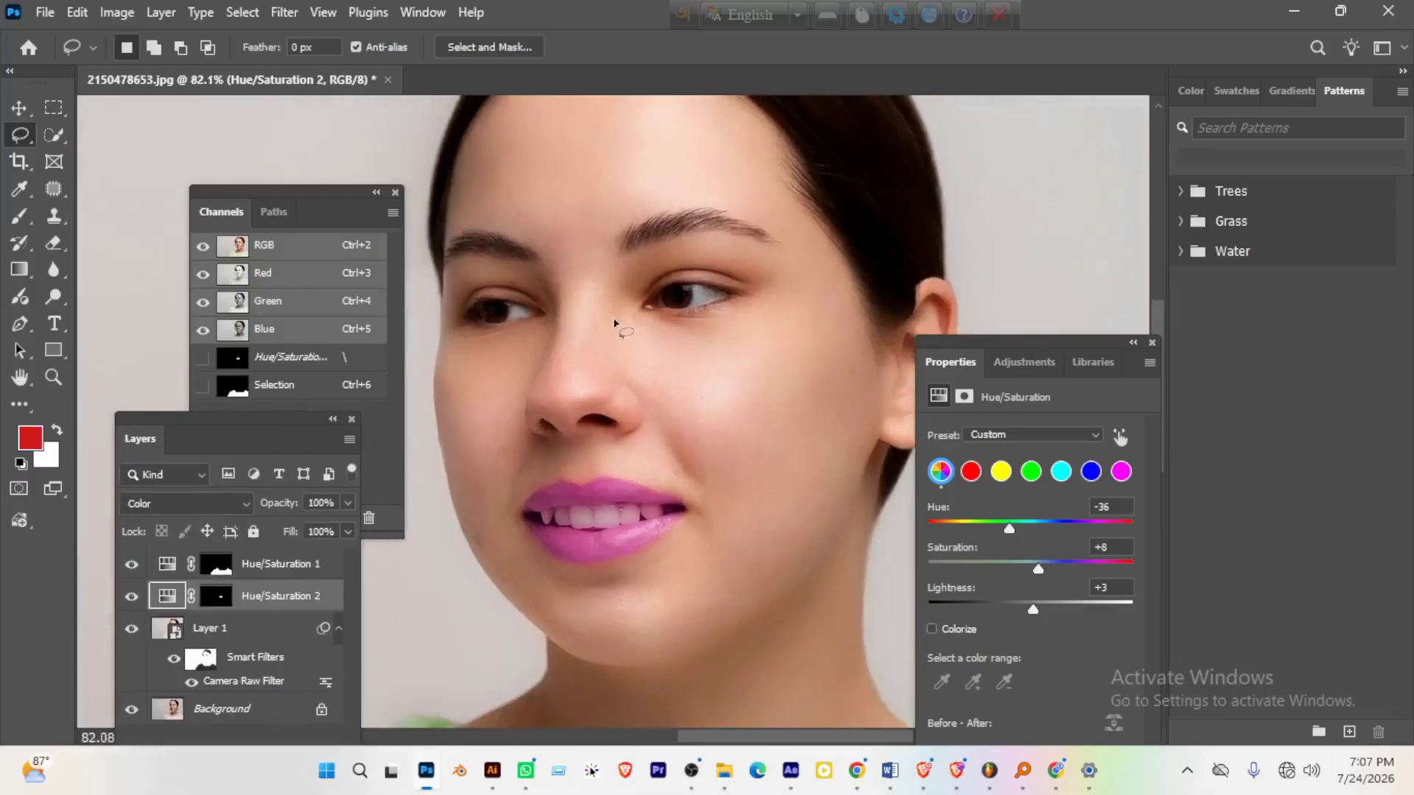
{"action": "left_click_drag", "start_coordinate": [302, 436], "coordinate": [369, 601]}
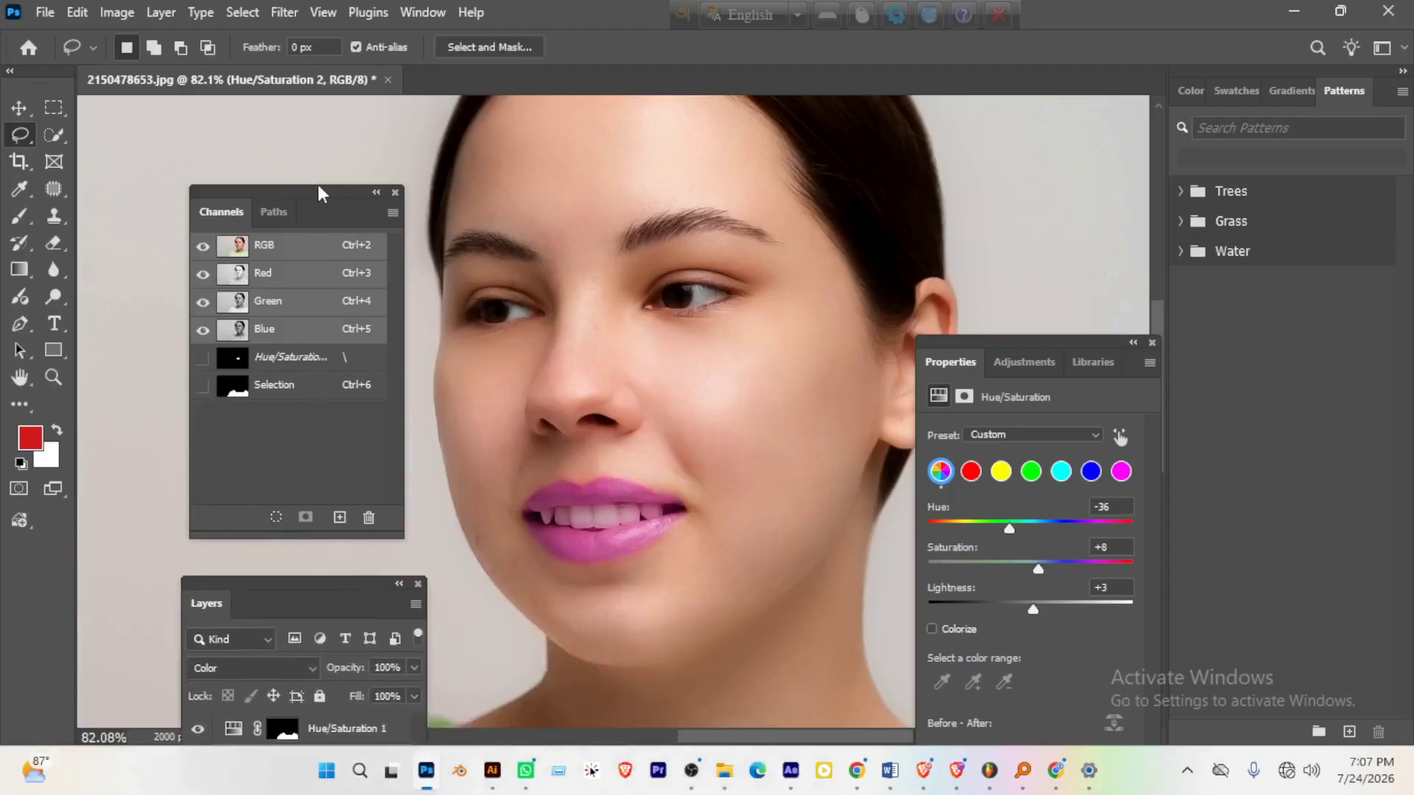
{"action": "left_click_drag", "start_coordinate": [318, 193], "coordinate": [755, 642]}
{"action": "left_click_drag", "start_coordinate": [765, 556], "coordinate": [673, 340]}
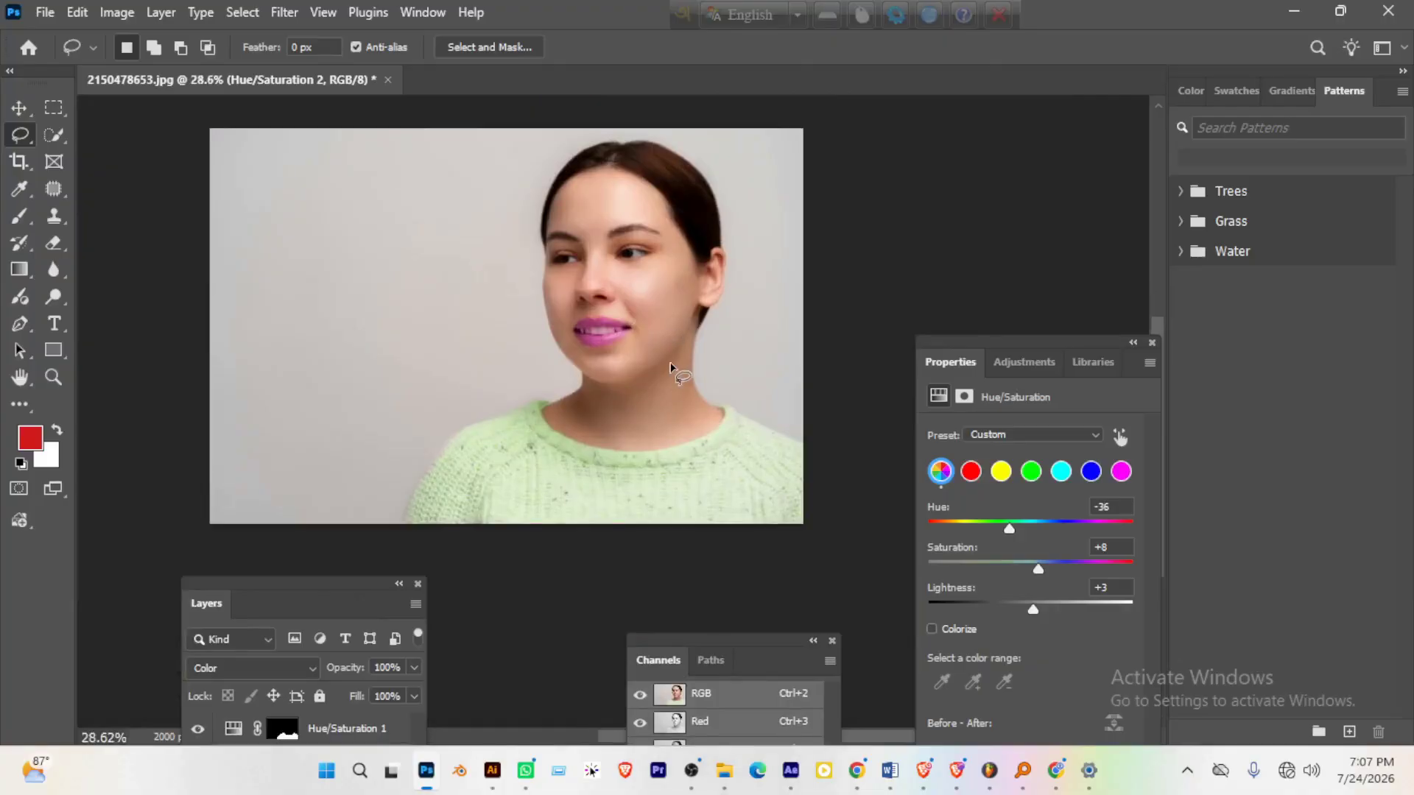
{"action": "left_click_drag", "start_coordinate": [333, 579], "coordinate": [439, 169]}
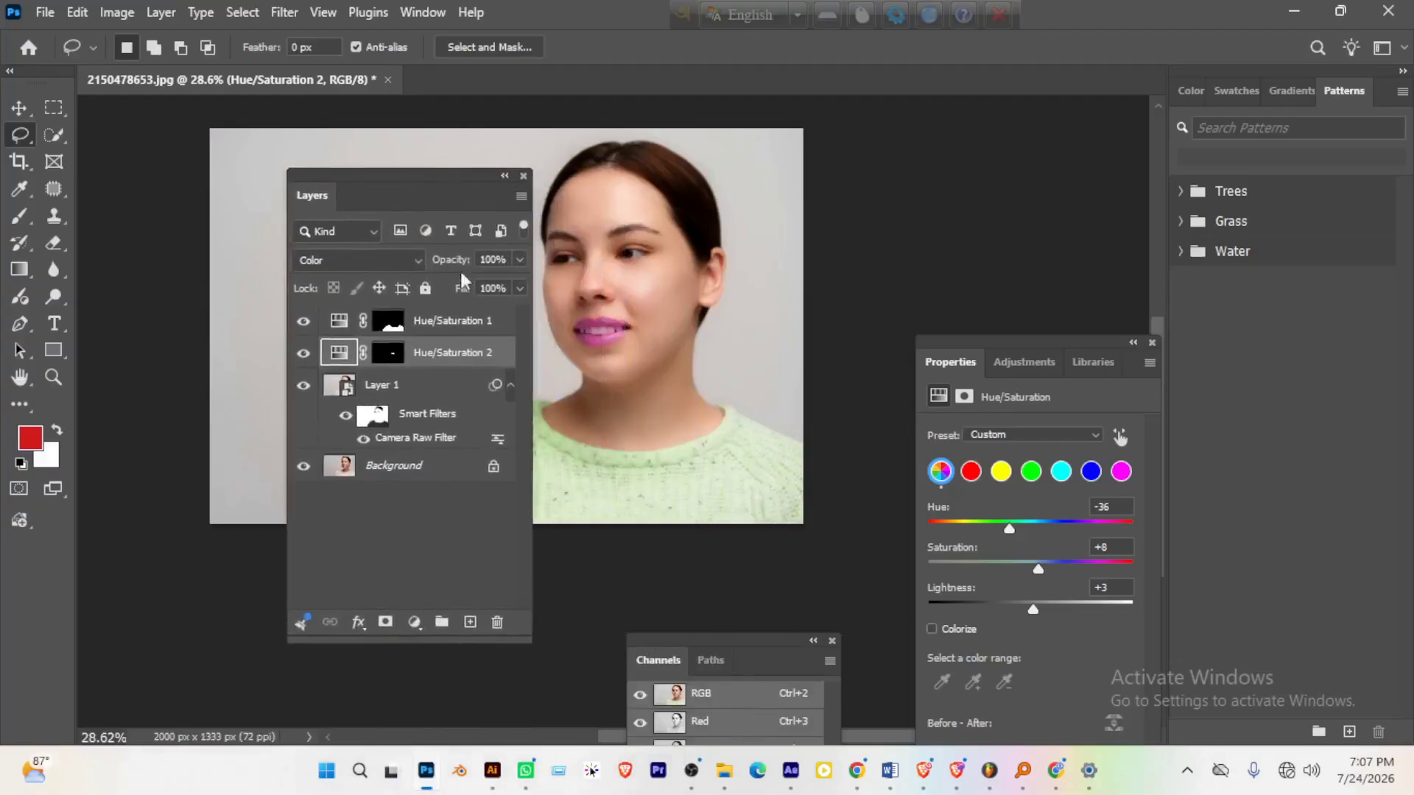
{"action": "left_click", "coordinate": [403, 571]}
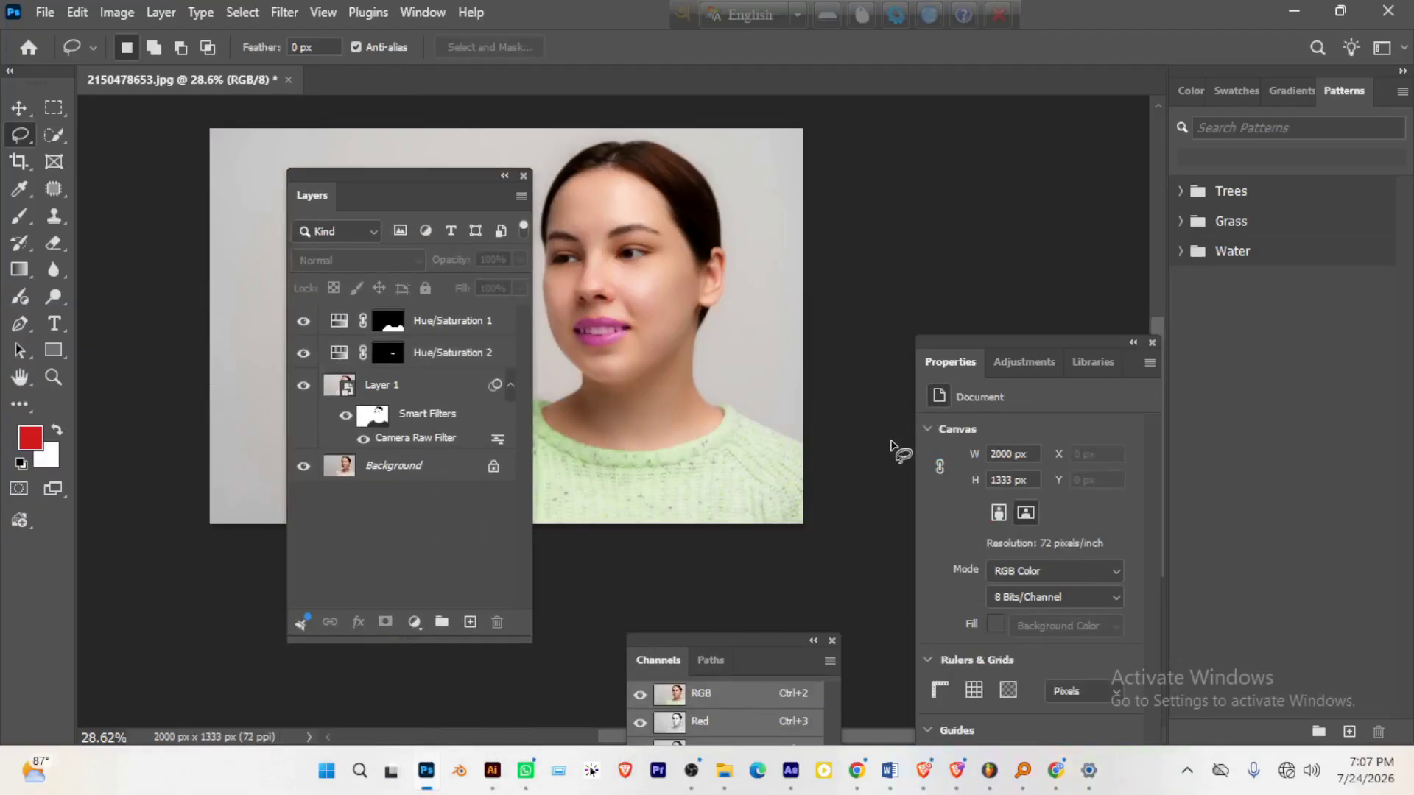
{"action": "left_click_drag", "start_coordinate": [435, 192], "coordinate": [263, 243]}
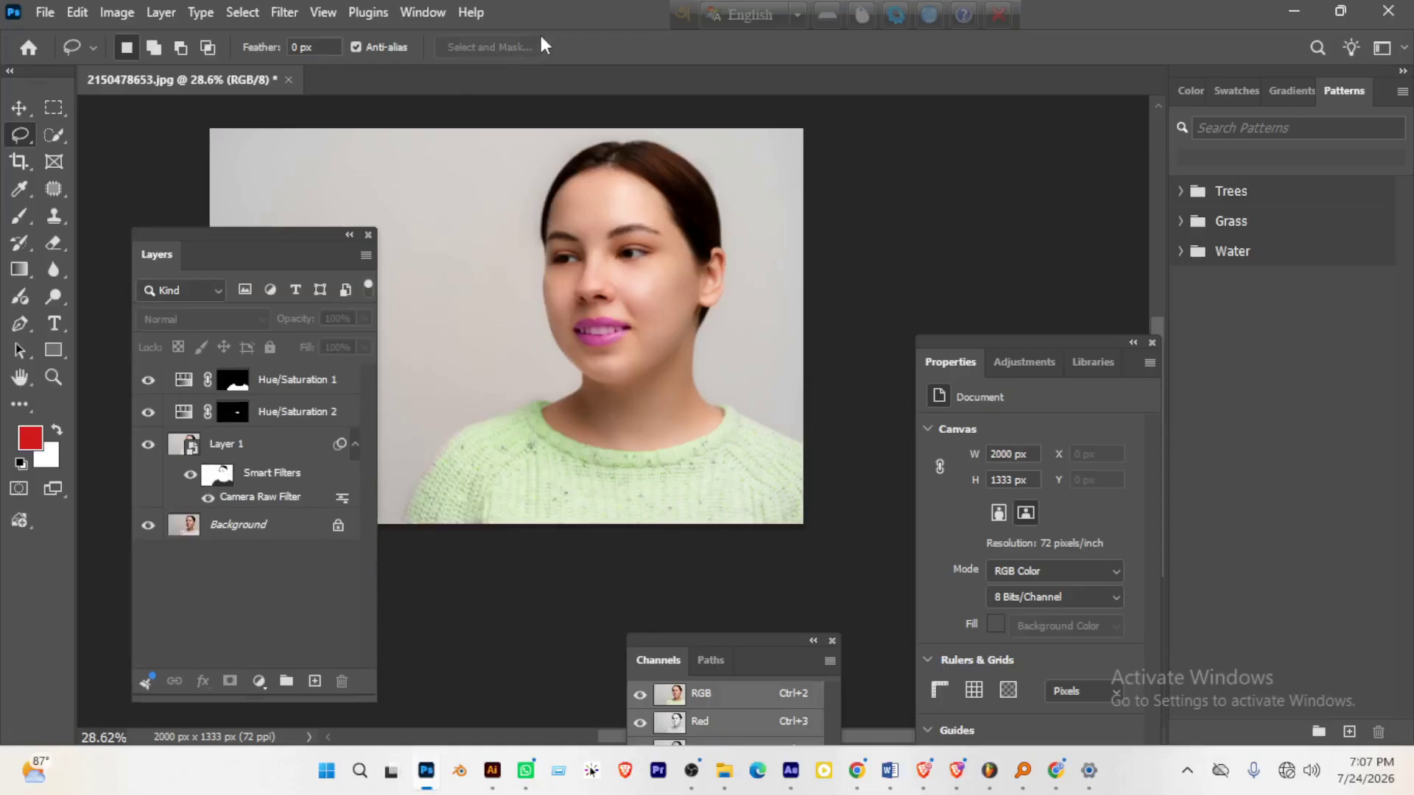
- Create a new document 1200 pixels wide and 720 pixels high at 72 pixels/inch with a white background
{"action": "left_click", "coordinate": [49, 14]}
{"action": "left_click", "coordinate": [378, 135]}
{"action": "left_click", "coordinate": [43, 12]}
{"action": "left_click", "coordinate": [125, 40]}
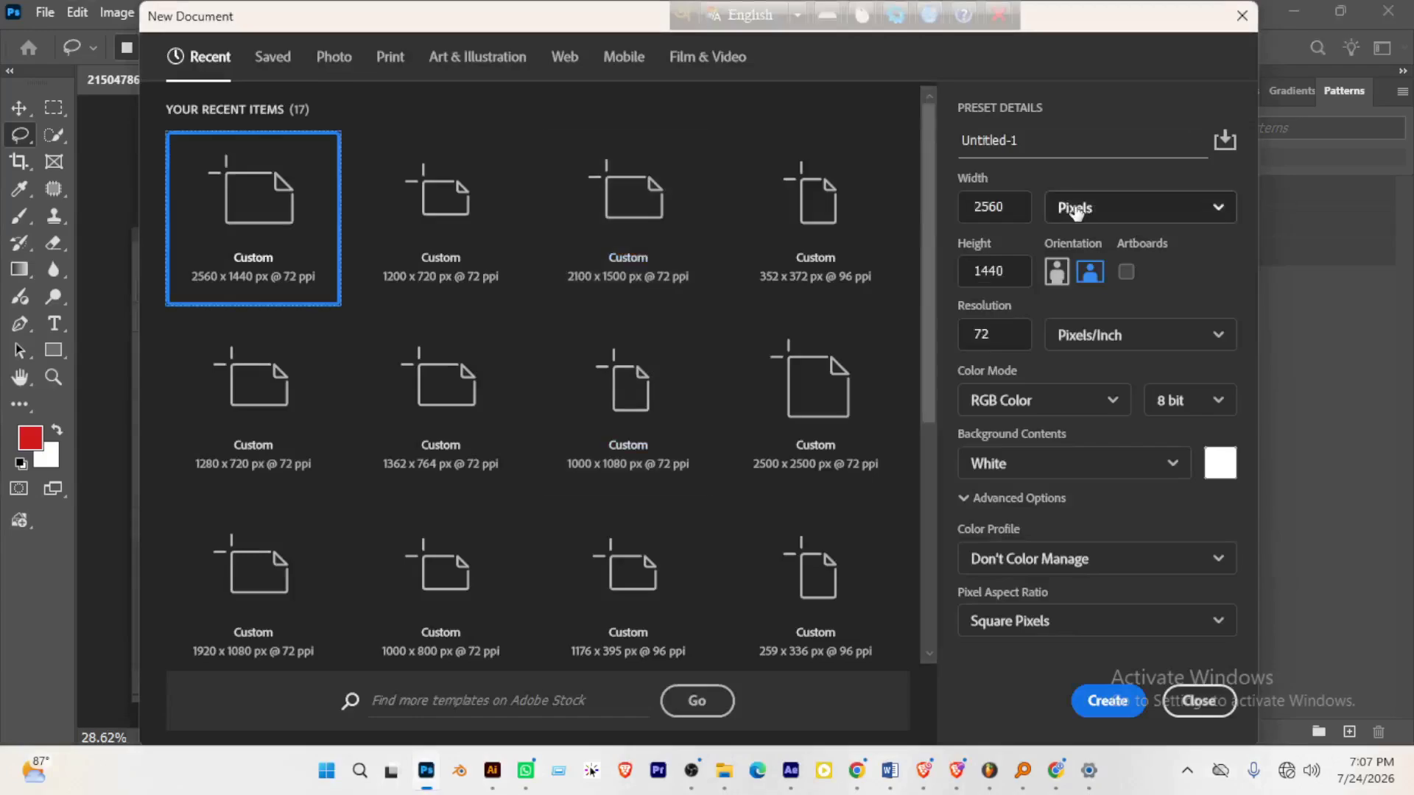
{"action": "left_click", "coordinate": [1002, 207]}
{"action": "type", "text": "1200"}
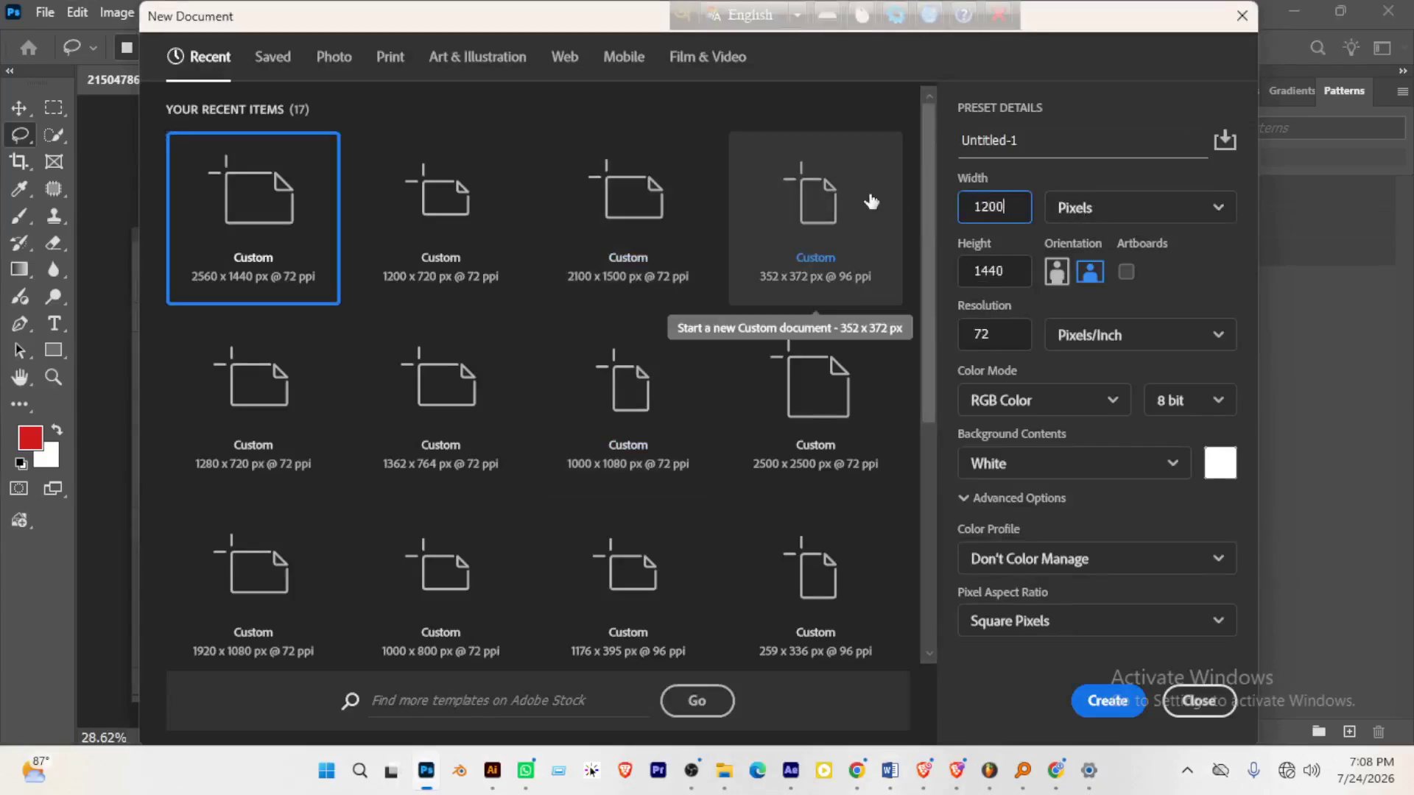
{"action": "key", "text": "Tab"}
{"action": "type", "text": "7"}
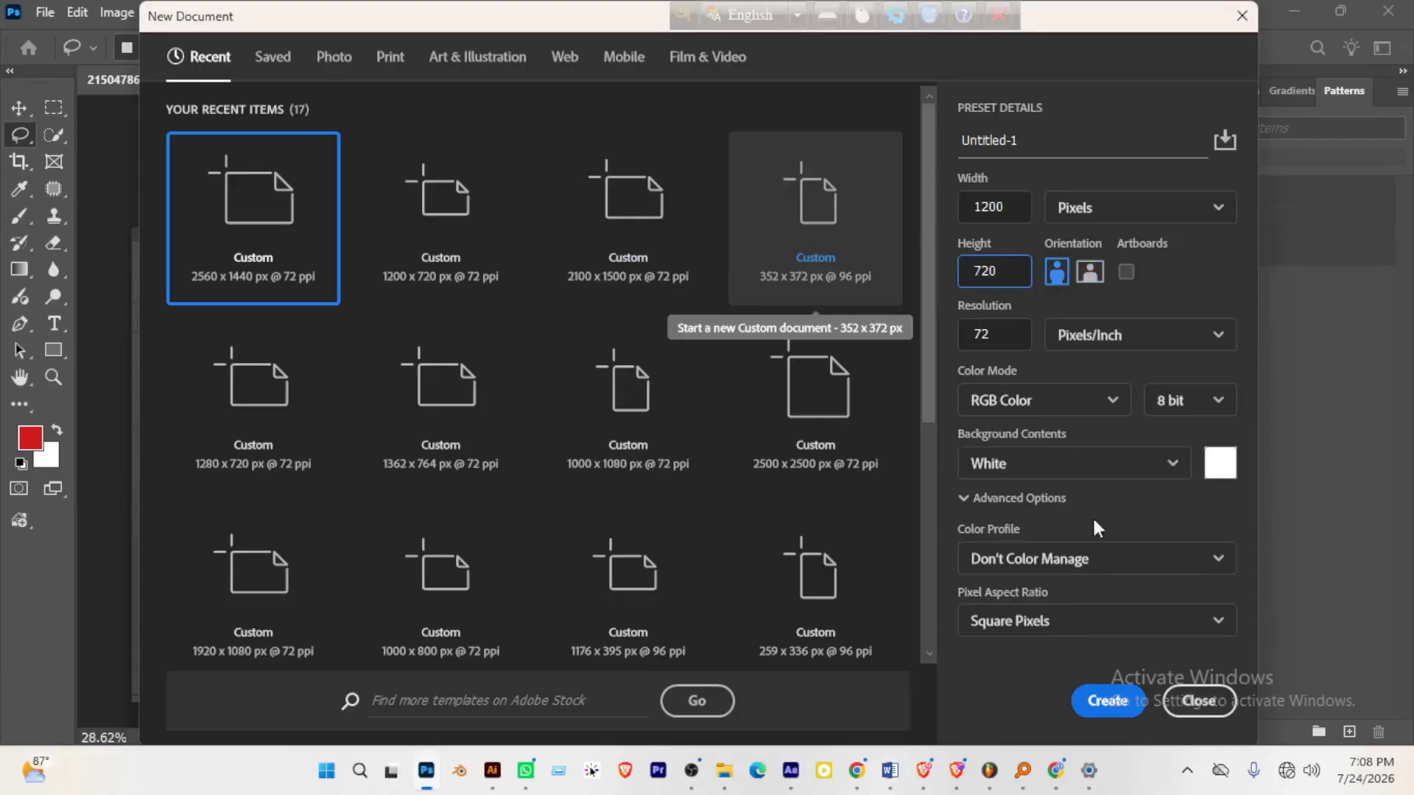
{"action": "left_click", "coordinate": [1102, 701]}
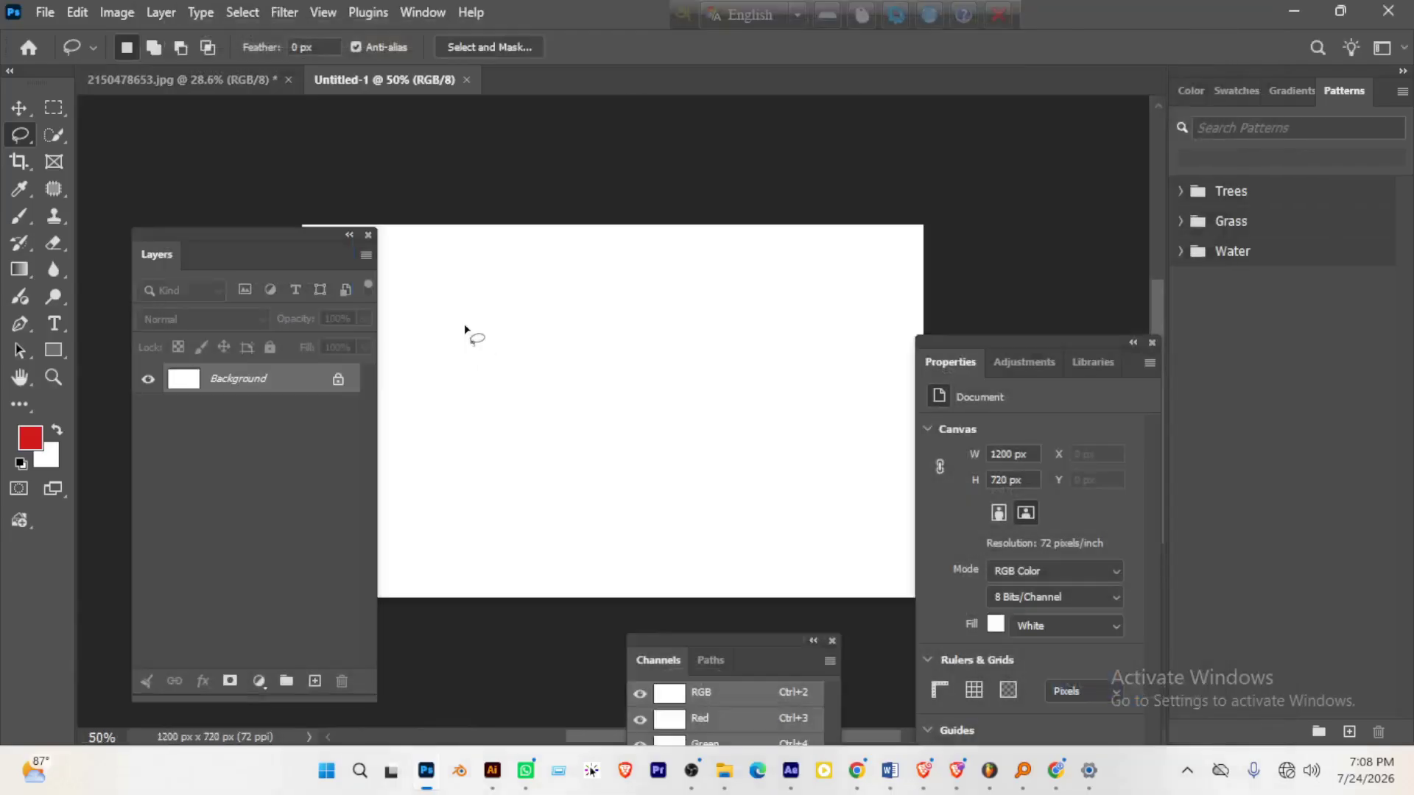
- Float the blank document in its own window below the portrait, and move the Layers panel beside the portrait
{"action": "left_click_drag", "start_coordinate": [441, 79], "coordinate": [612, 466]}
{"action": "left_click_drag", "start_coordinate": [261, 232], "coordinate": [218, 343]}
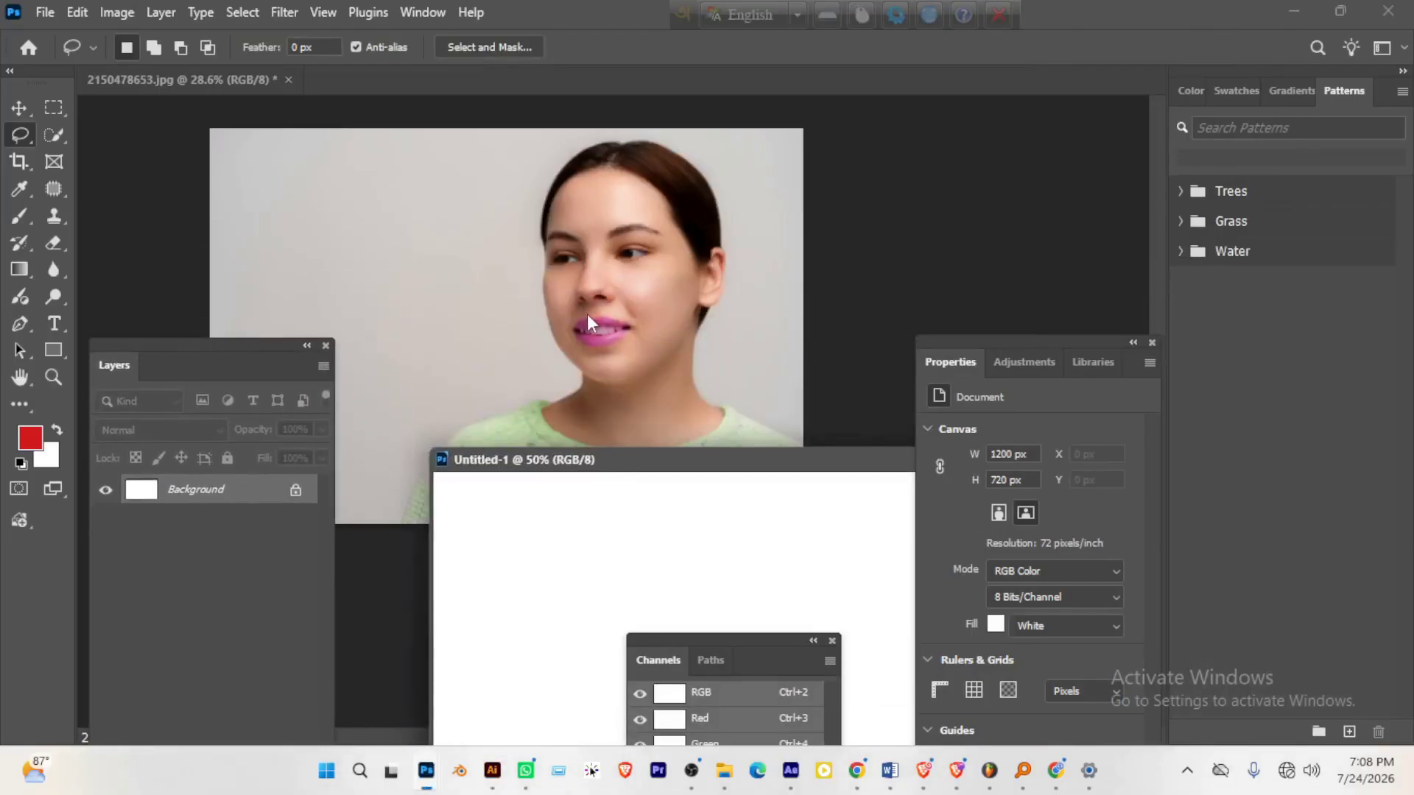
{"action": "left_click", "coordinate": [587, 324]}
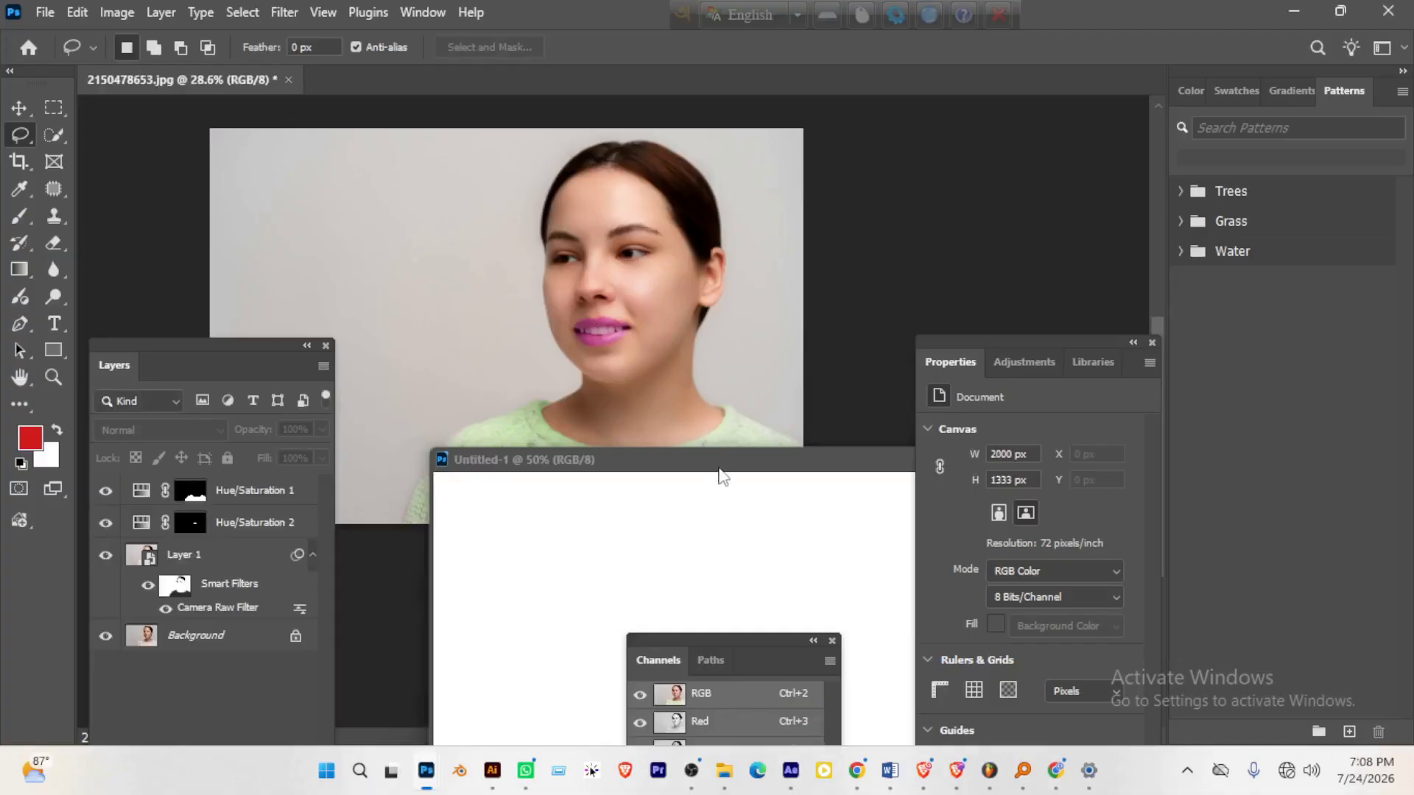
{"action": "left_click_drag", "start_coordinate": [720, 474], "coordinate": [825, 321]}
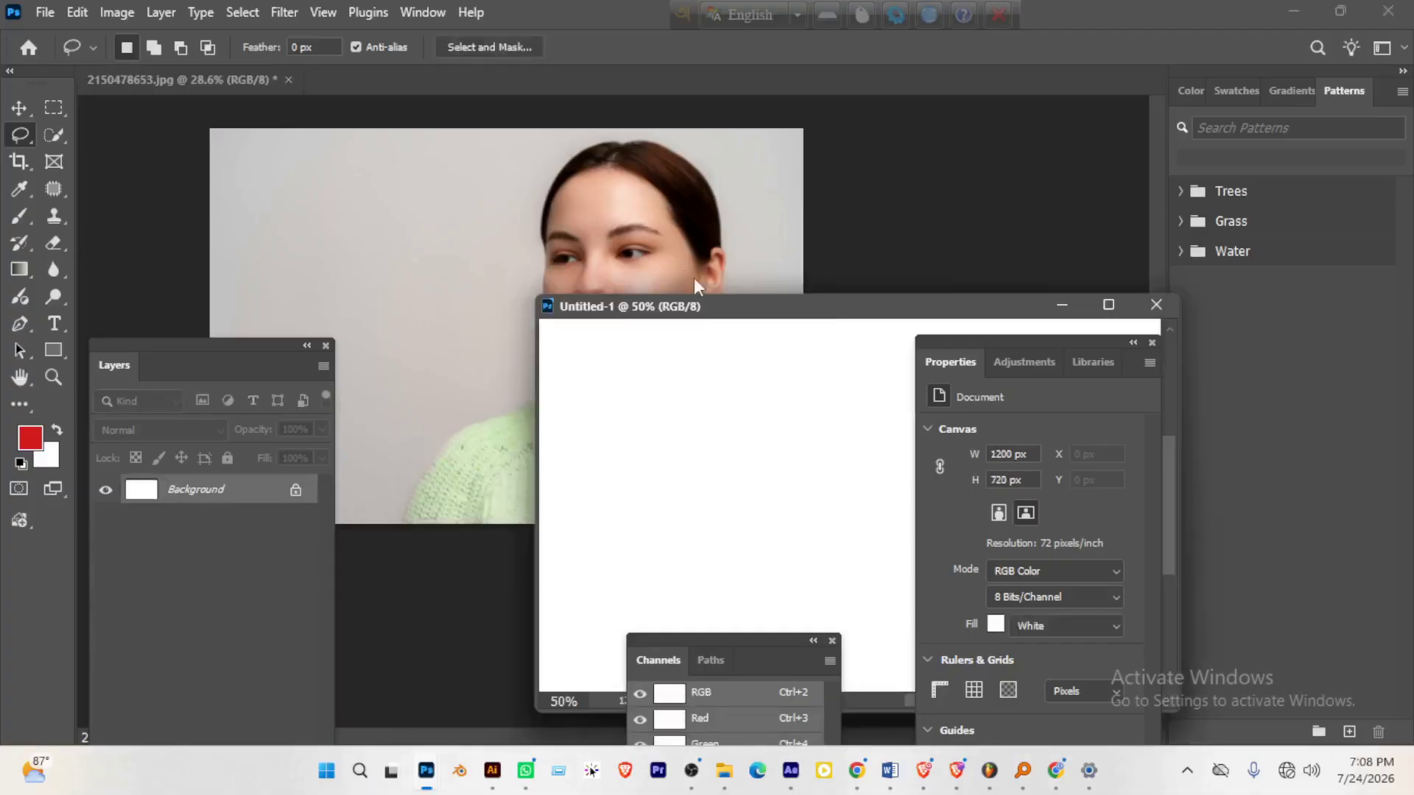
{"action": "left_click_drag", "start_coordinate": [814, 305], "coordinate": [557, 552]}
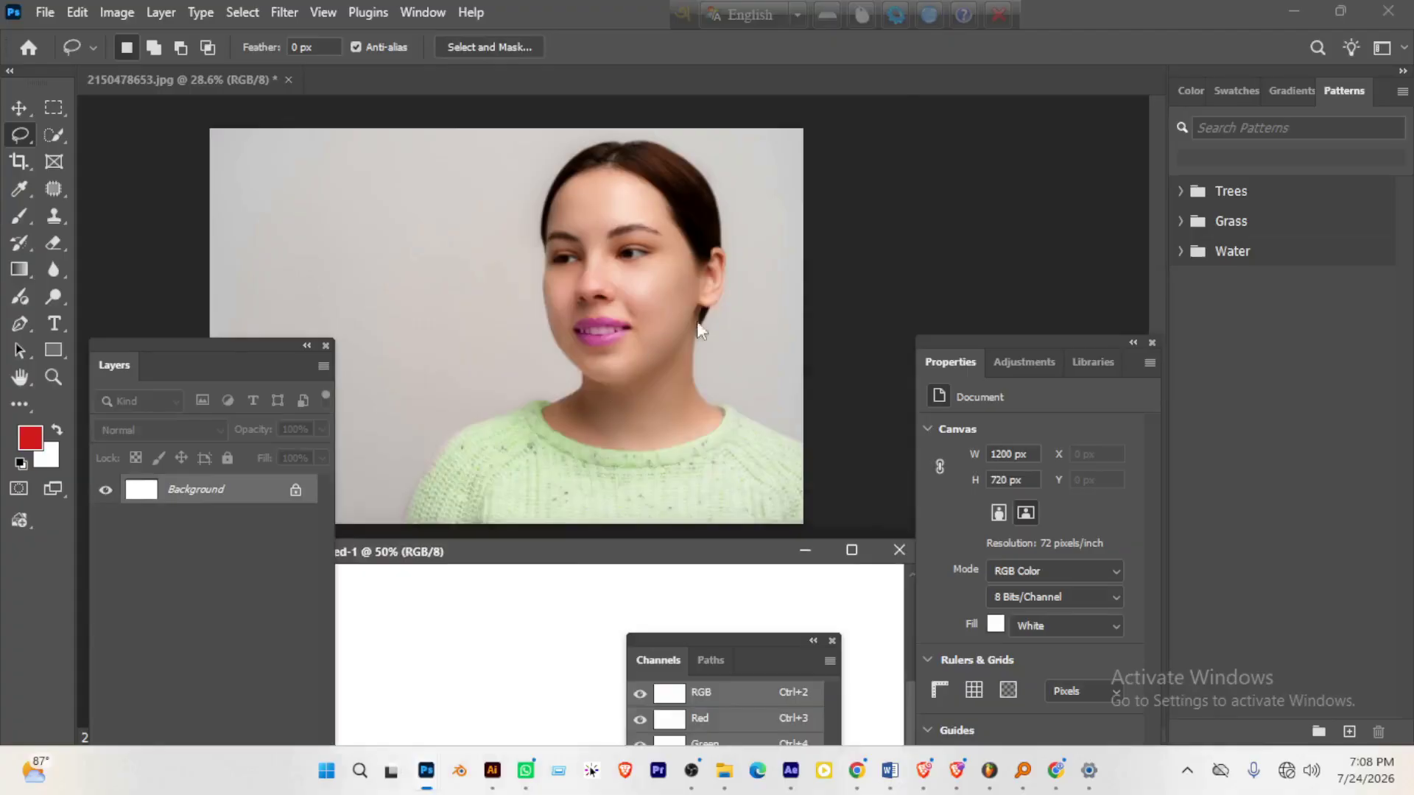
{"action": "left_click", "coordinate": [771, 316]}
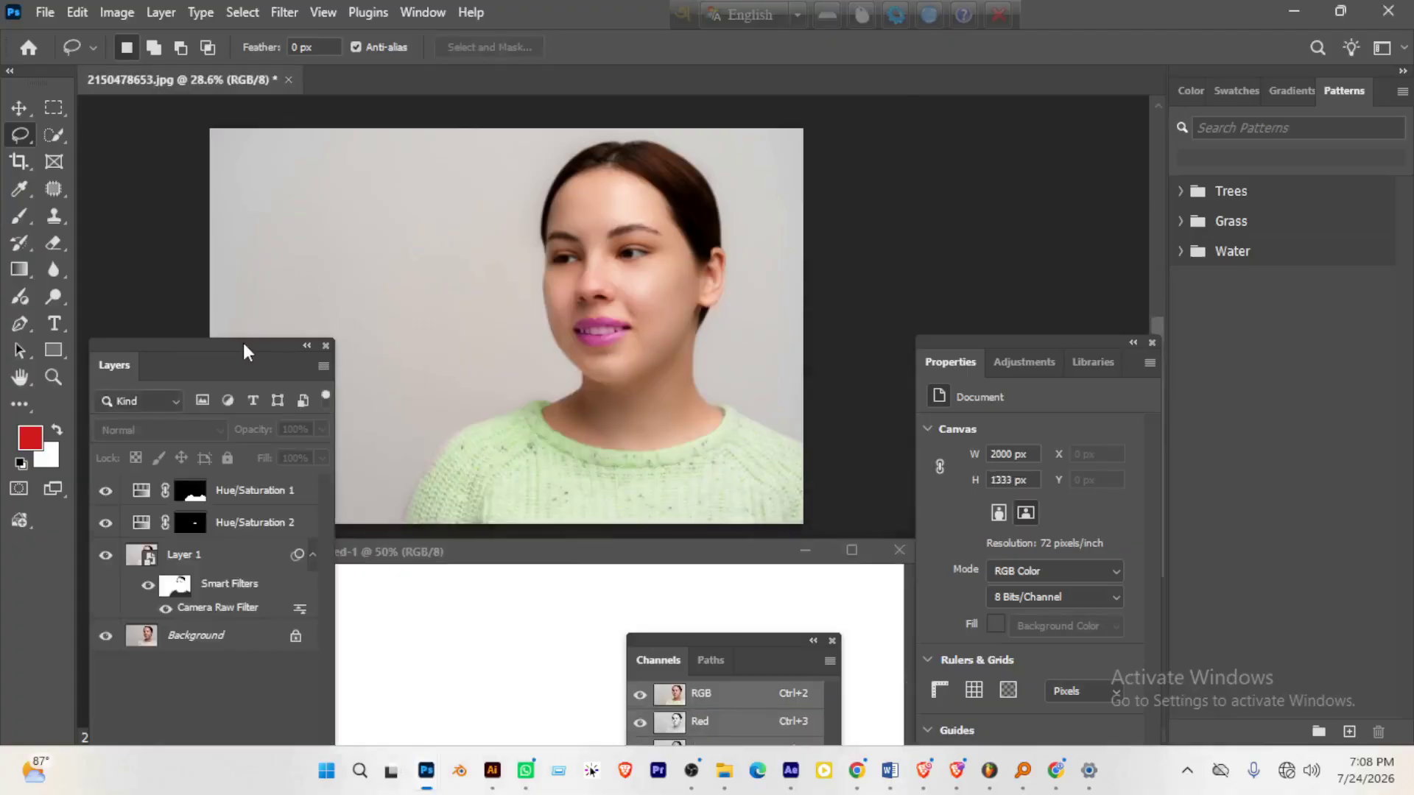
{"action": "left_click_drag", "start_coordinate": [243, 344], "coordinate": [997, 164]}
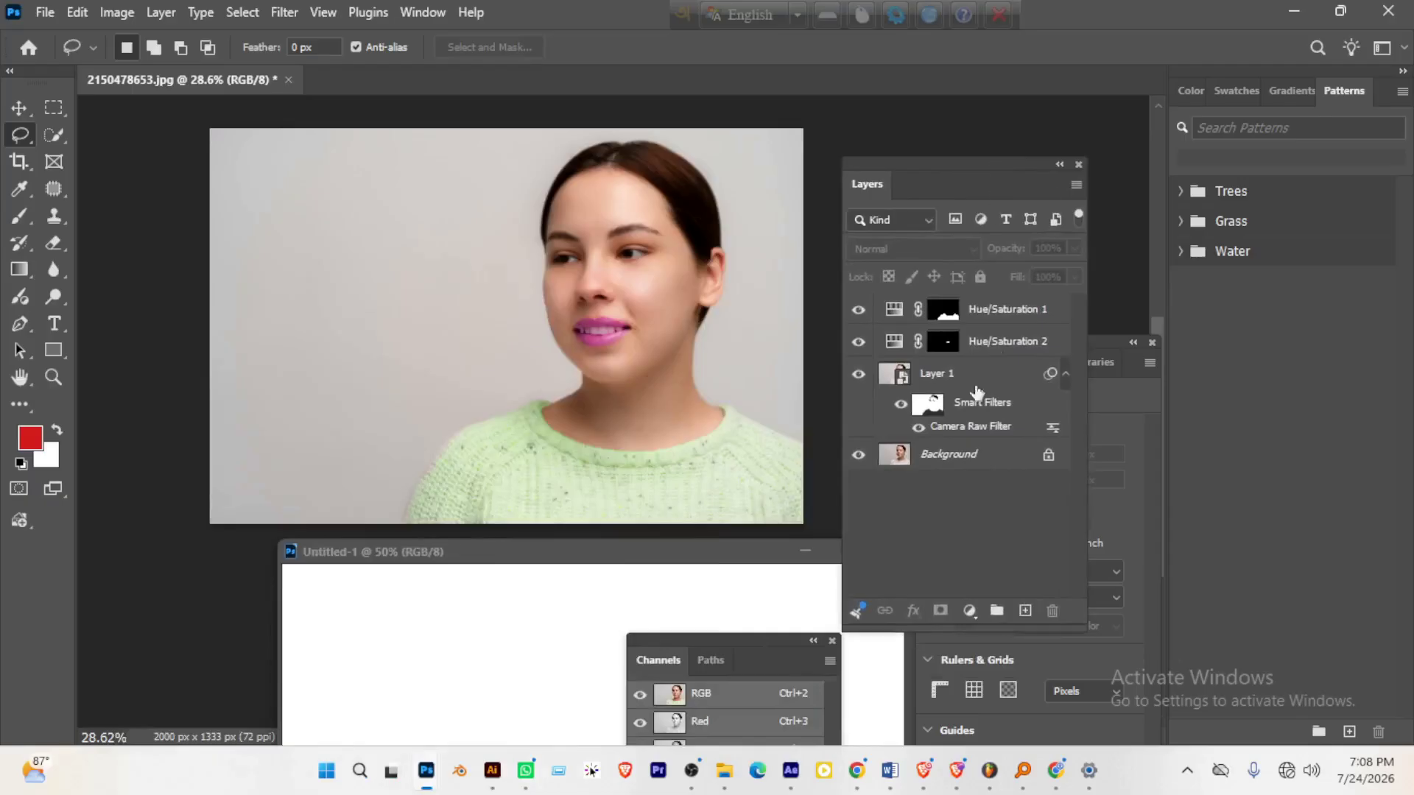
- Try copying Layer 1 from the portrait into the blank document with the Move tool, and undo the copy
{"action": "left_click", "coordinate": [20, 107]}
{"action": "left_click", "coordinate": [631, 342], "text": "ctrl"}
{"action": "left_click", "coordinate": [769, 446], "text": "ctrl"}
{"action": "left_click", "coordinate": [773, 417], "text": "ctrl"}
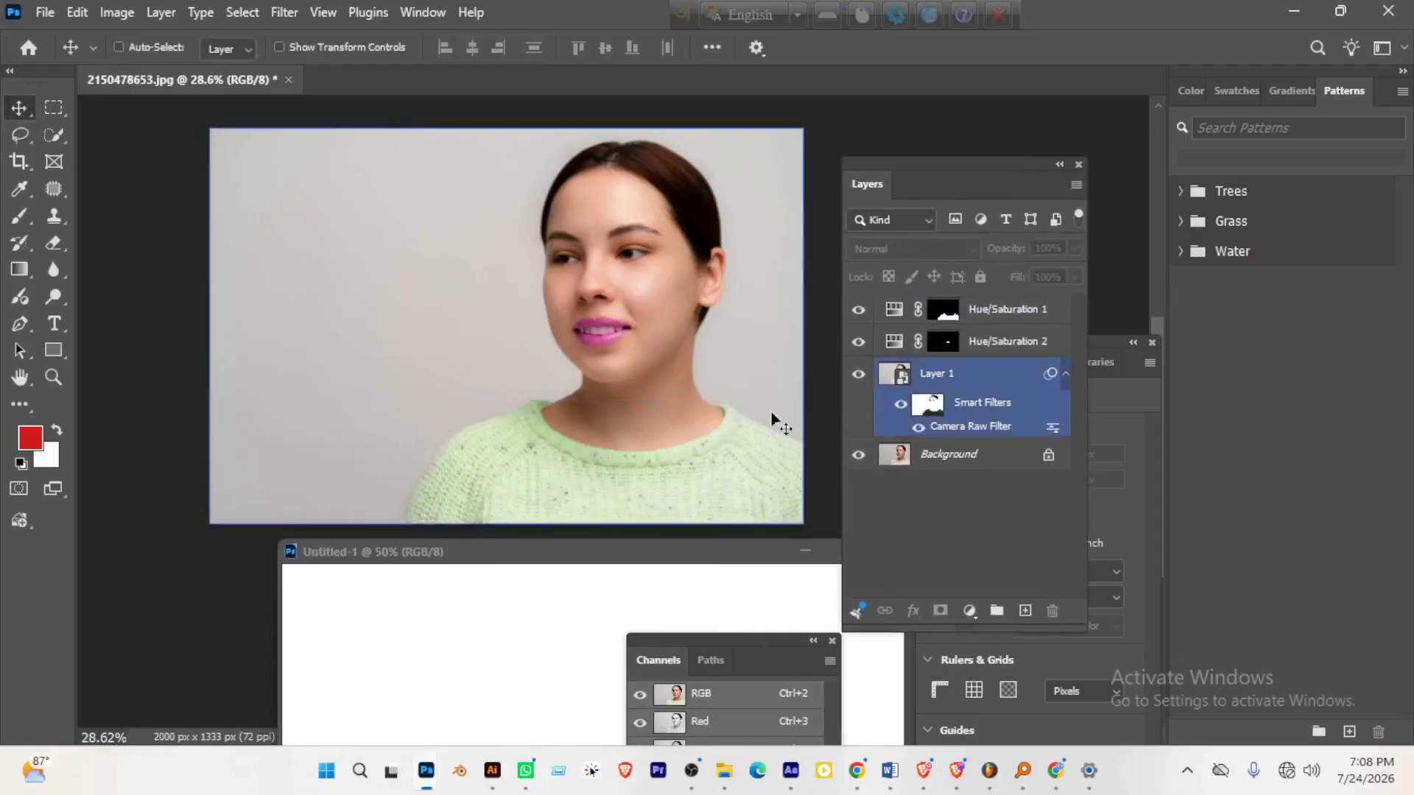
{"action": "left_click", "coordinate": [721, 343], "text": "ctrl"}
{"action": "left_click", "coordinate": [635, 300]}
{"action": "left_click", "coordinate": [990, 377]}
{"action": "left_click", "coordinate": [957, 516]}
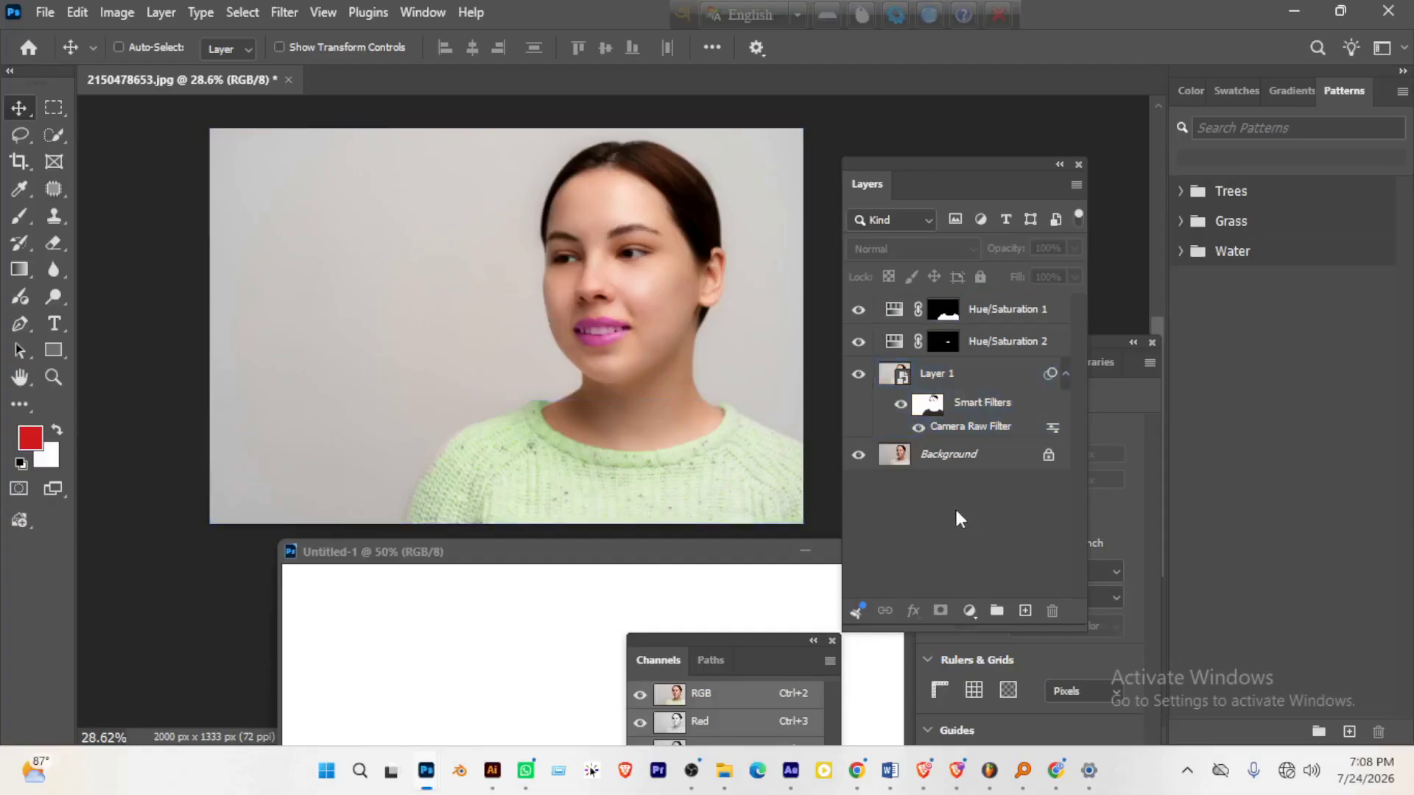
{"action": "left_click", "coordinate": [957, 375]}
{"action": "left_click_drag", "start_coordinate": [687, 316], "coordinate": [530, 659]}
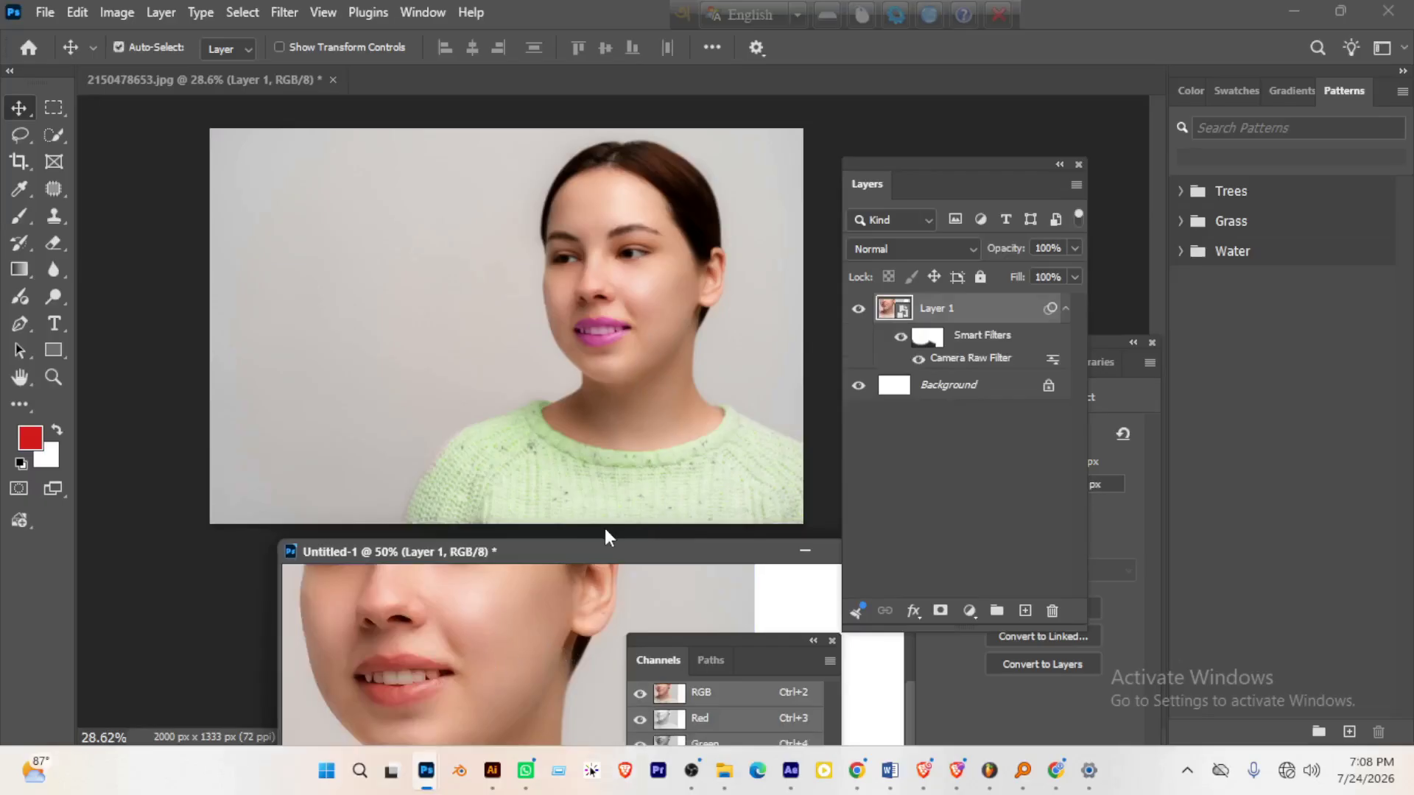
{"action": "key", "text": "ctrl+z"}
{"action": "left_click", "coordinate": [679, 358]}
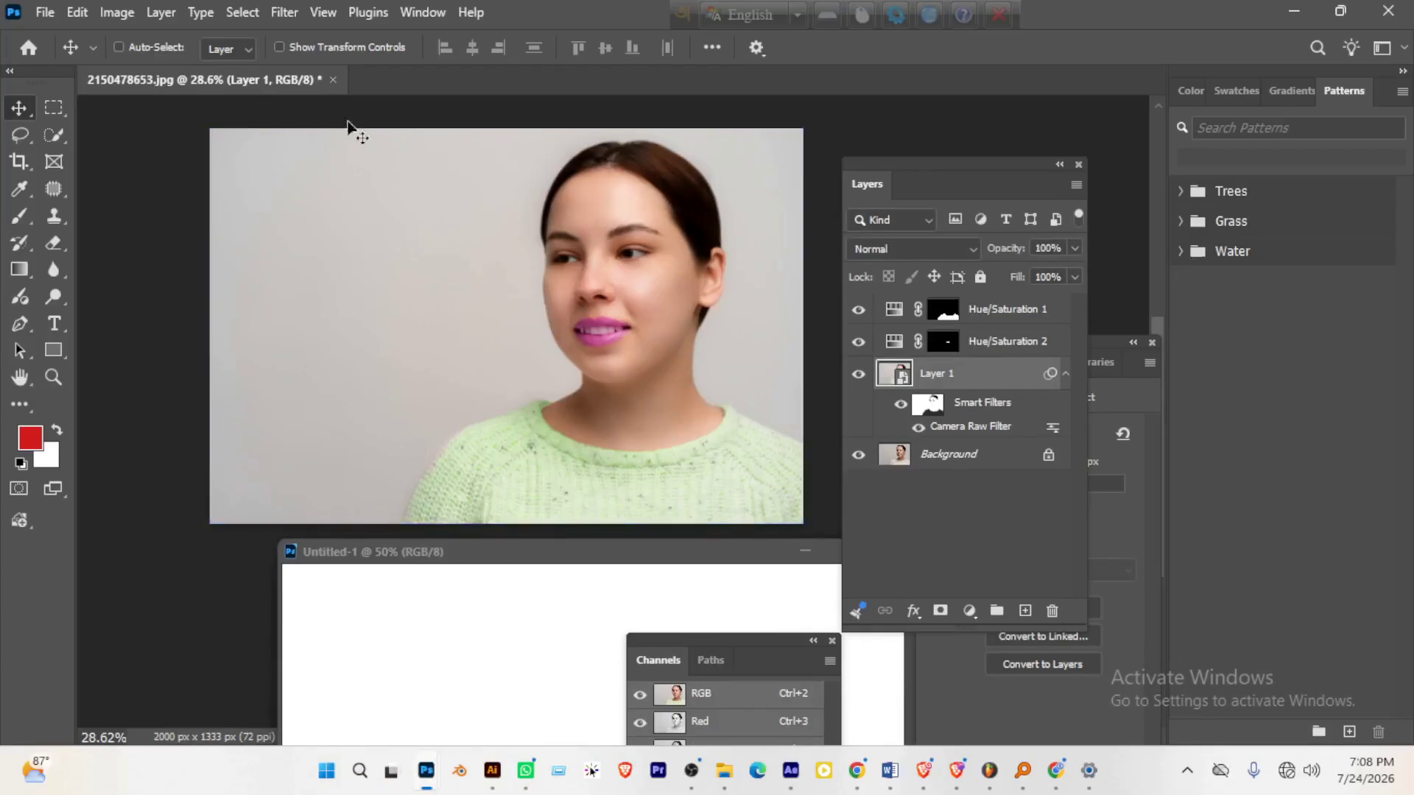
- Move the floating blank document's window clear of the woman's face, and make the portrait document active
{"action": "left_click", "coordinate": [1005, 338]}
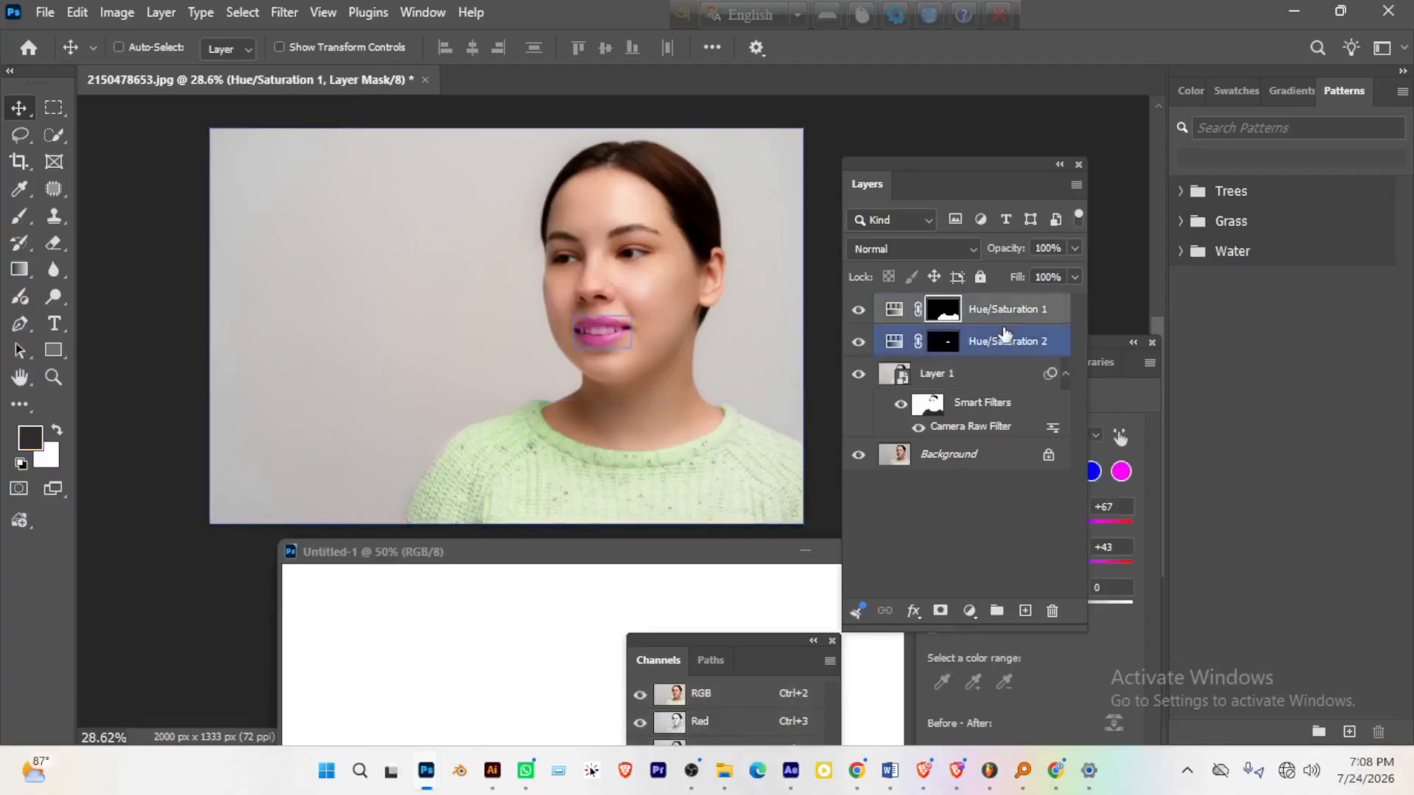
{"action": "left_click", "coordinate": [656, 299], "text": "ctrl"}
{"action": "left_click_drag", "start_coordinate": [656, 300], "coordinate": [726, 237]}
{"action": "left_click", "coordinate": [692, 338], "text": "ctrl"}
{"action": "left_click_drag", "start_coordinate": [693, 338], "coordinate": [553, 318]}
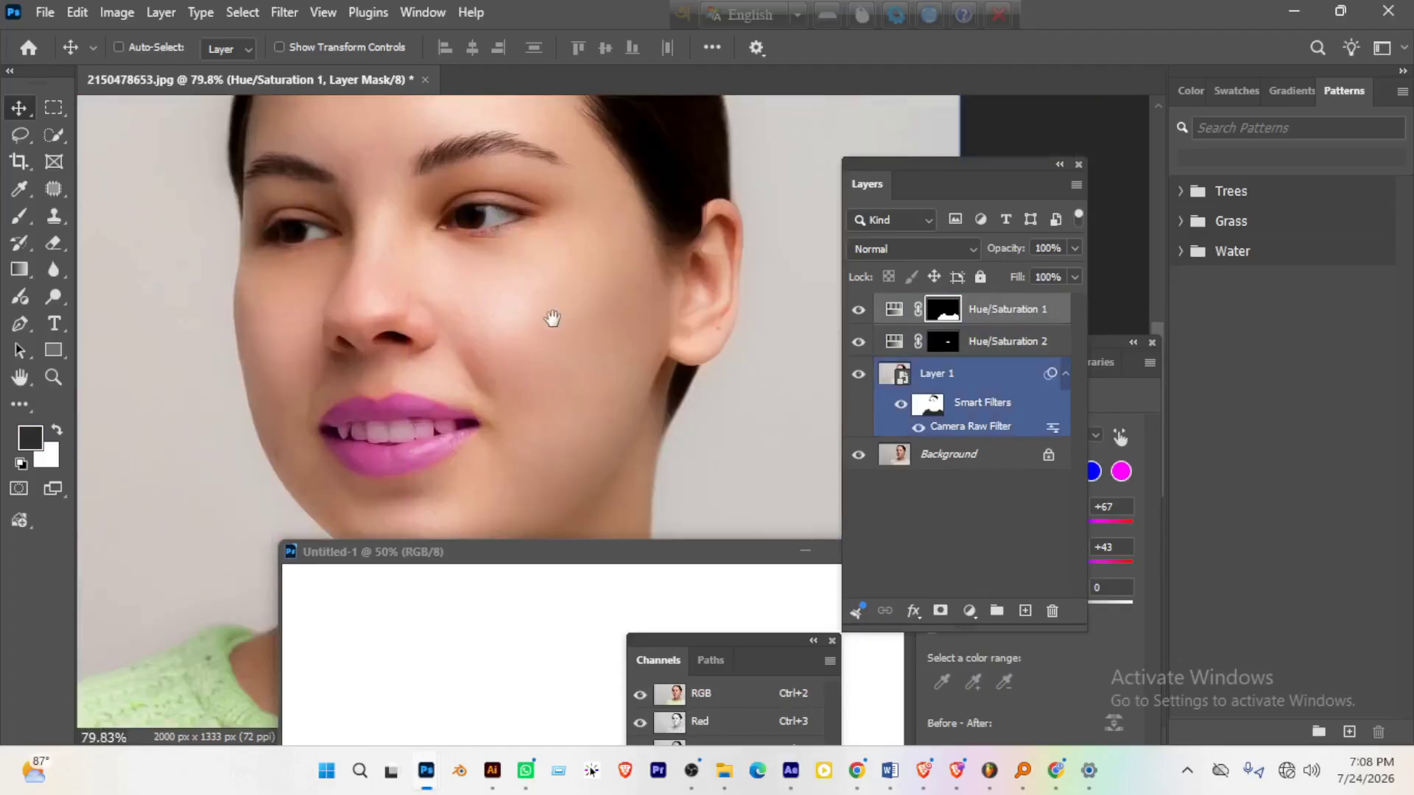
{"action": "scroll", "coordinate": [552, 318], "scroll_direction": "down", "scroll_amount": 3}
{"action": "left_click", "coordinate": [652, 589]}
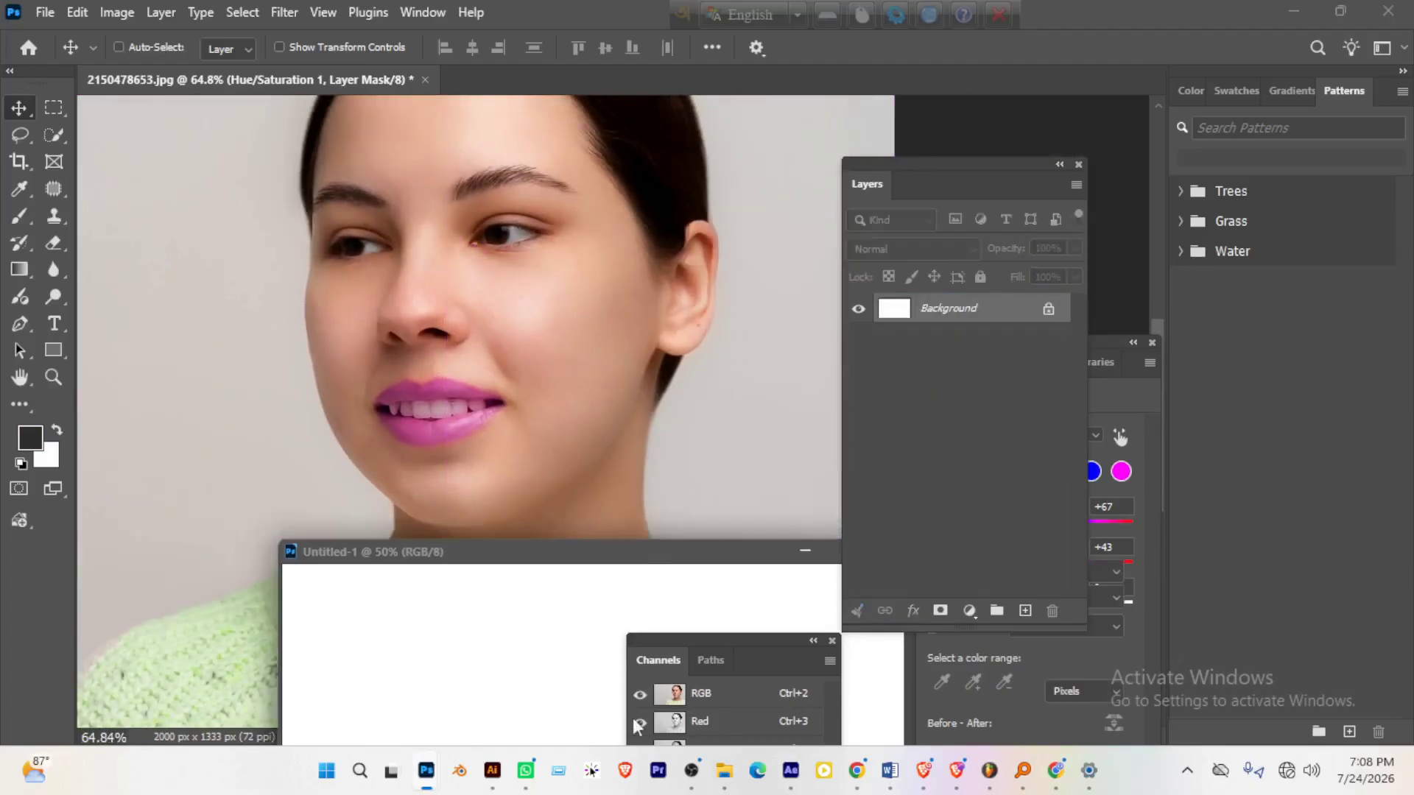
{"action": "left_click", "coordinate": [609, 338]}
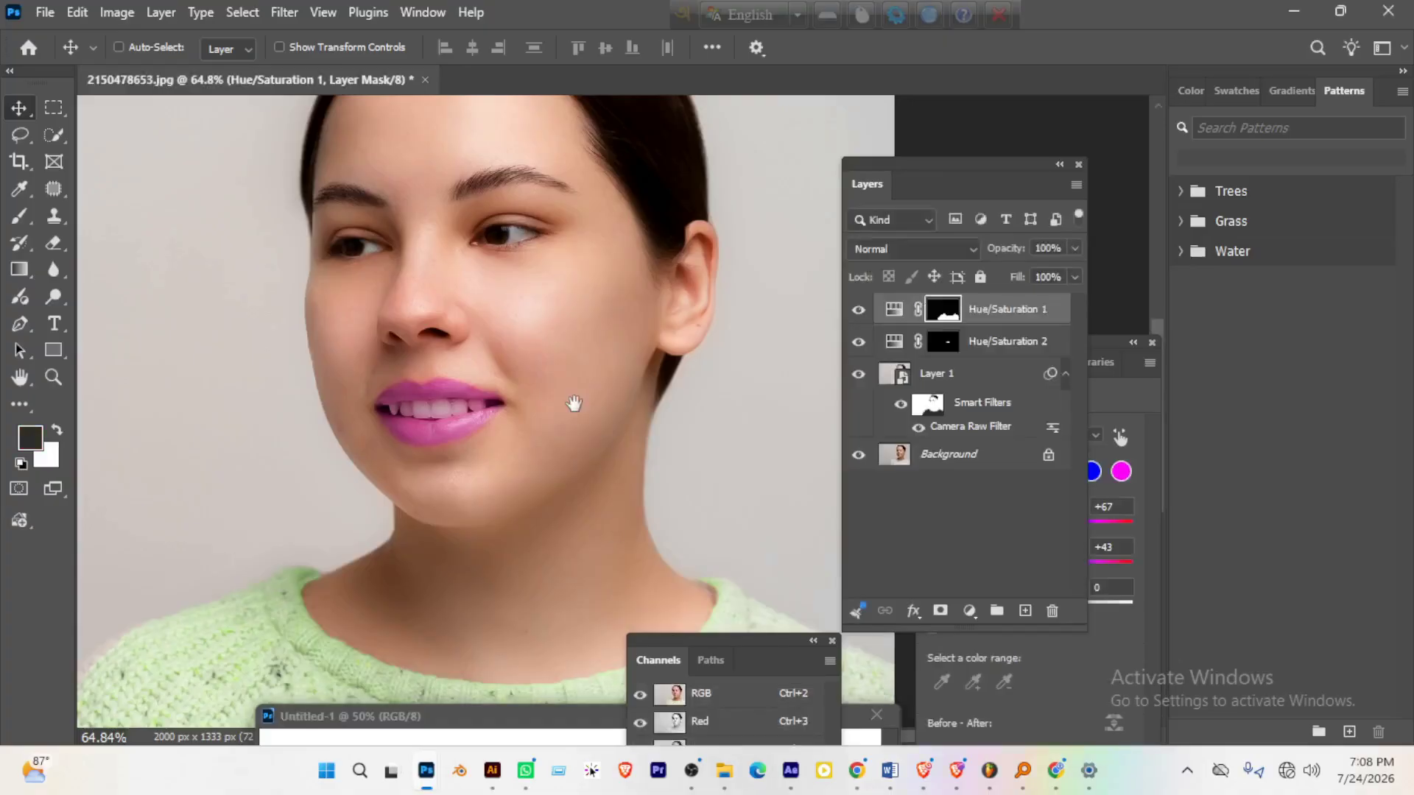
- Add a Curves adjustment layer above the Hue/Saturation 1 layer
{"action": "left_click", "coordinate": [953, 489]}
{"action": "left_click", "coordinate": [984, 311]}
{"action": "left_click", "coordinate": [985, 341]}
{"action": "left_click", "coordinate": [968, 473]}
{"action": "left_click", "coordinate": [970, 611]}
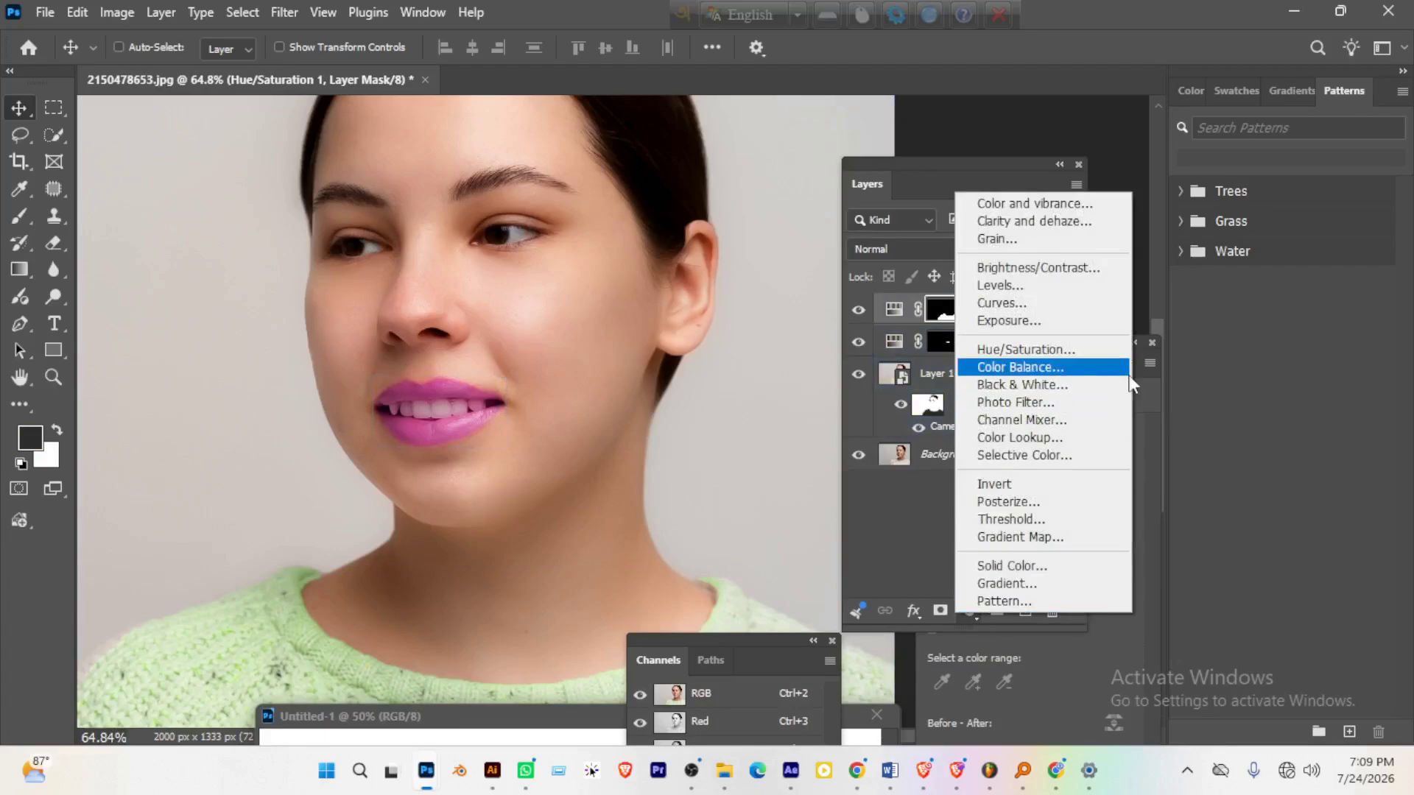
{"action": "left_click", "coordinate": [1018, 309]}
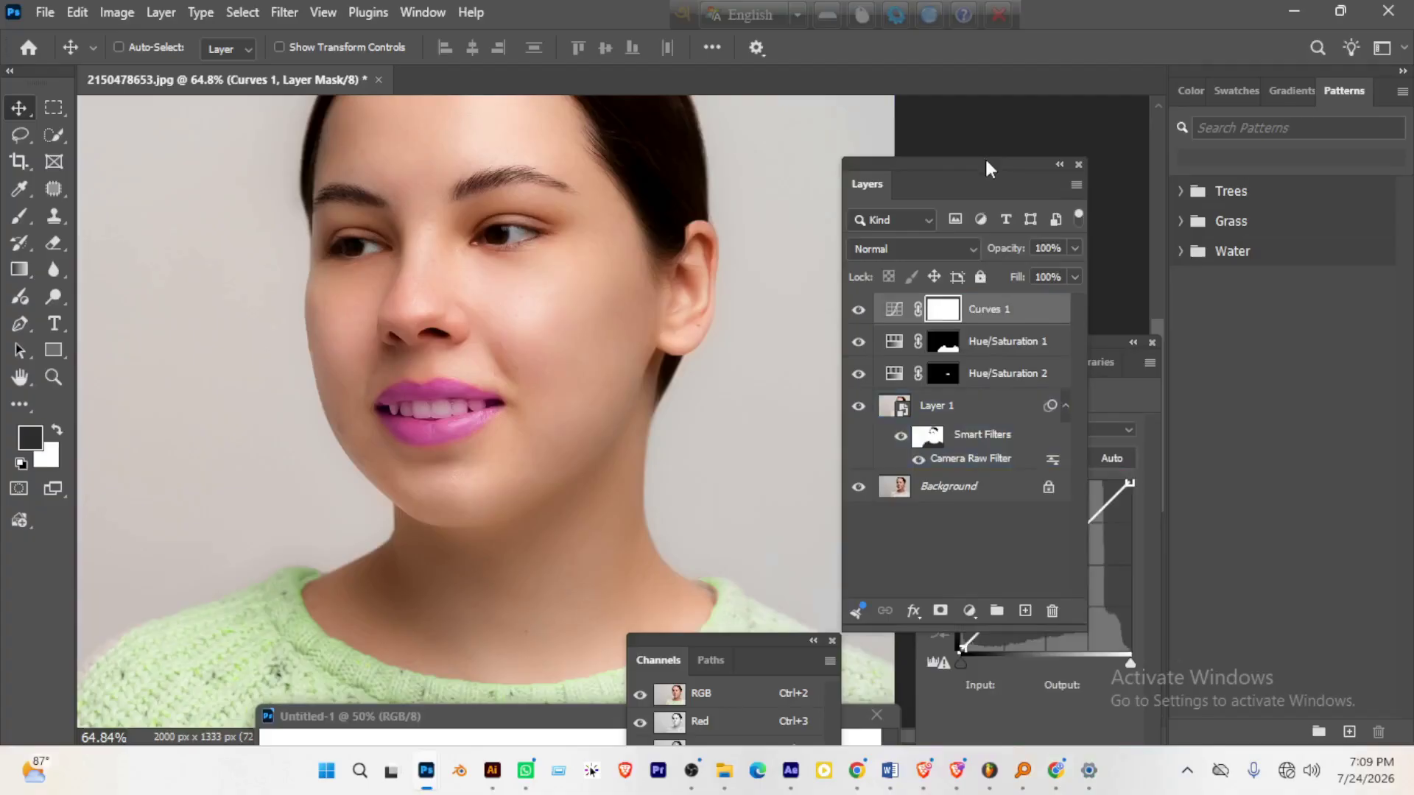
- Brighten the portrait by adding a point to the RGB curve and placing it at input 108, output 139
{"action": "left_click_drag", "start_coordinate": [984, 159], "coordinate": [722, 473]}
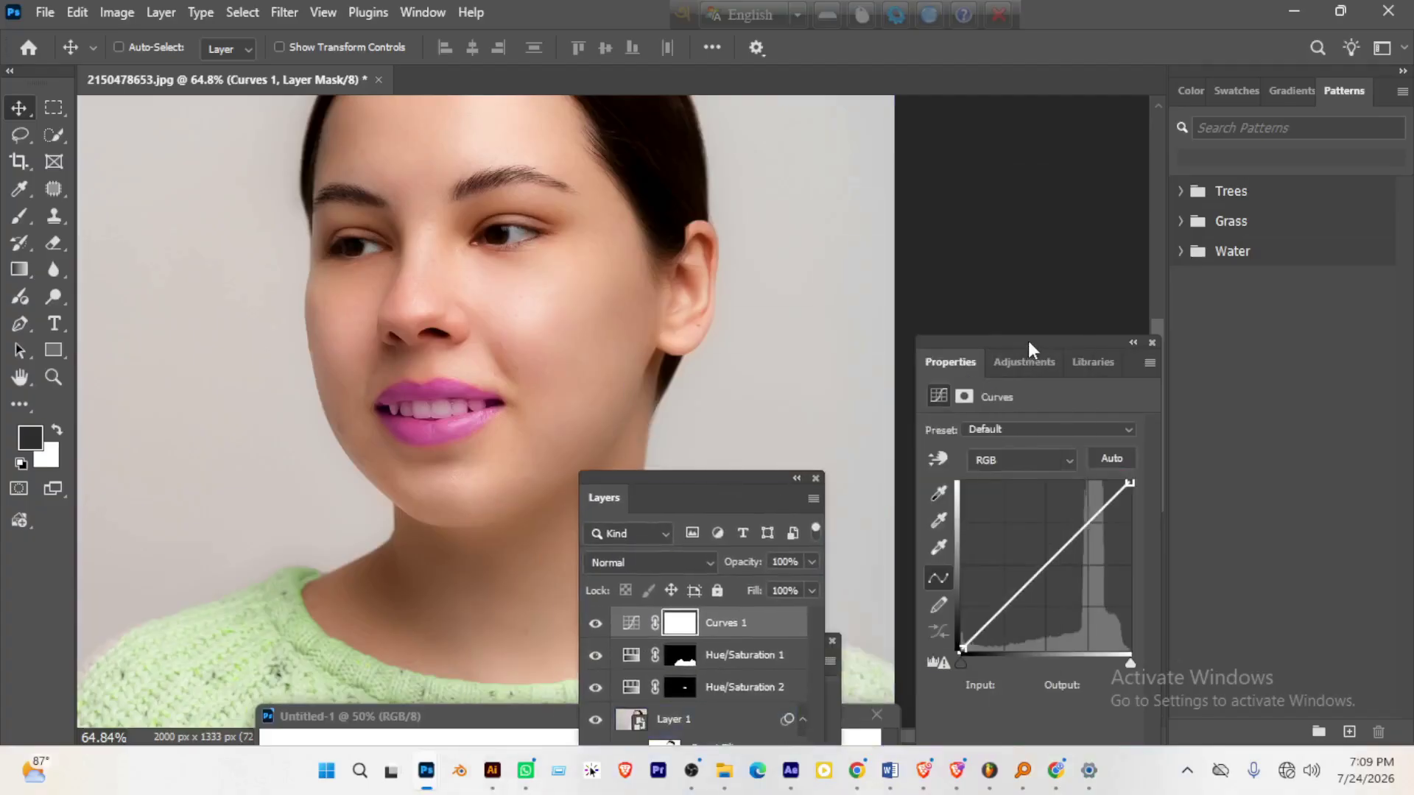
{"action": "left_click_drag", "start_coordinate": [1028, 343], "coordinate": [936, 139]}
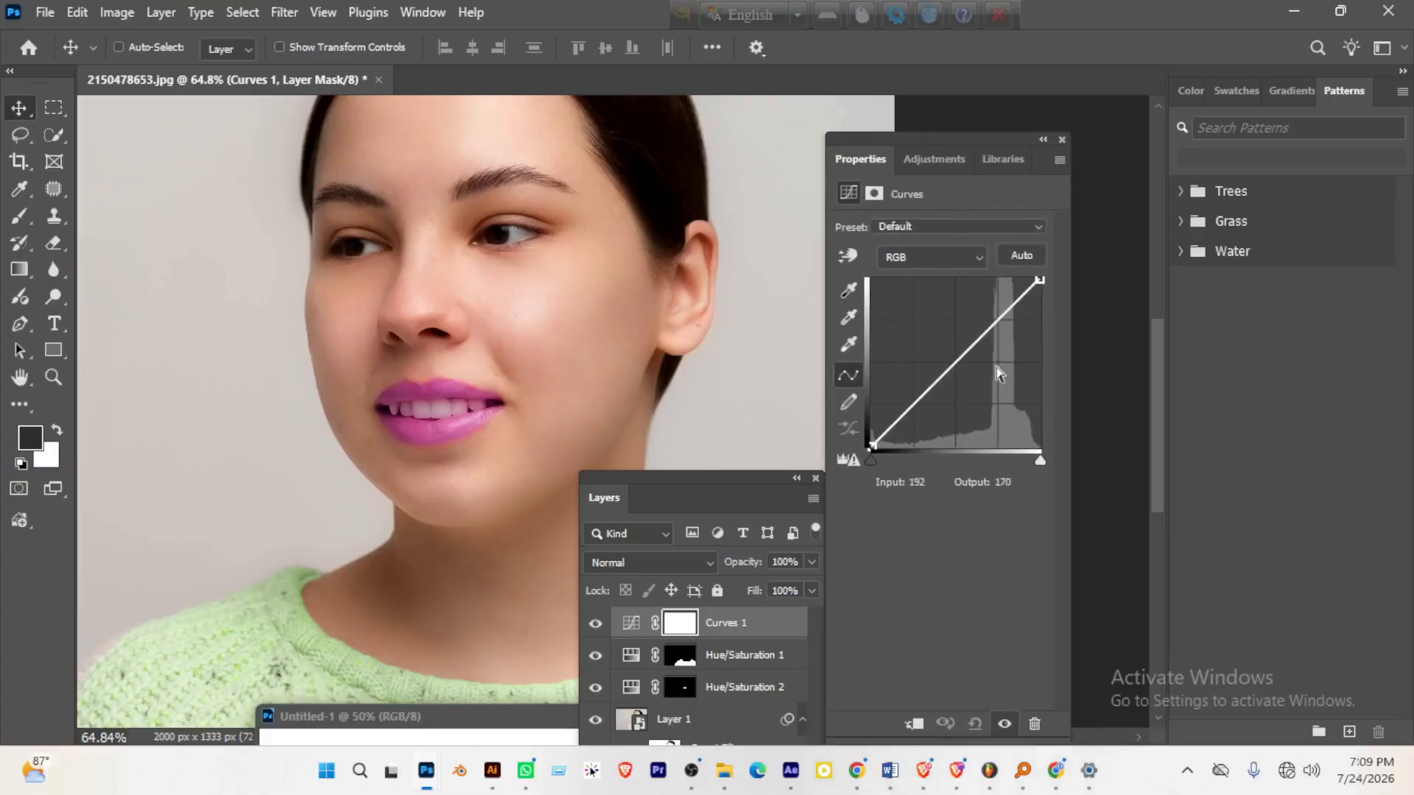
{"action": "left_click", "coordinate": [957, 363]}
{"action": "left_click_drag", "start_coordinate": [964, 370], "coordinate": [980, 382]}
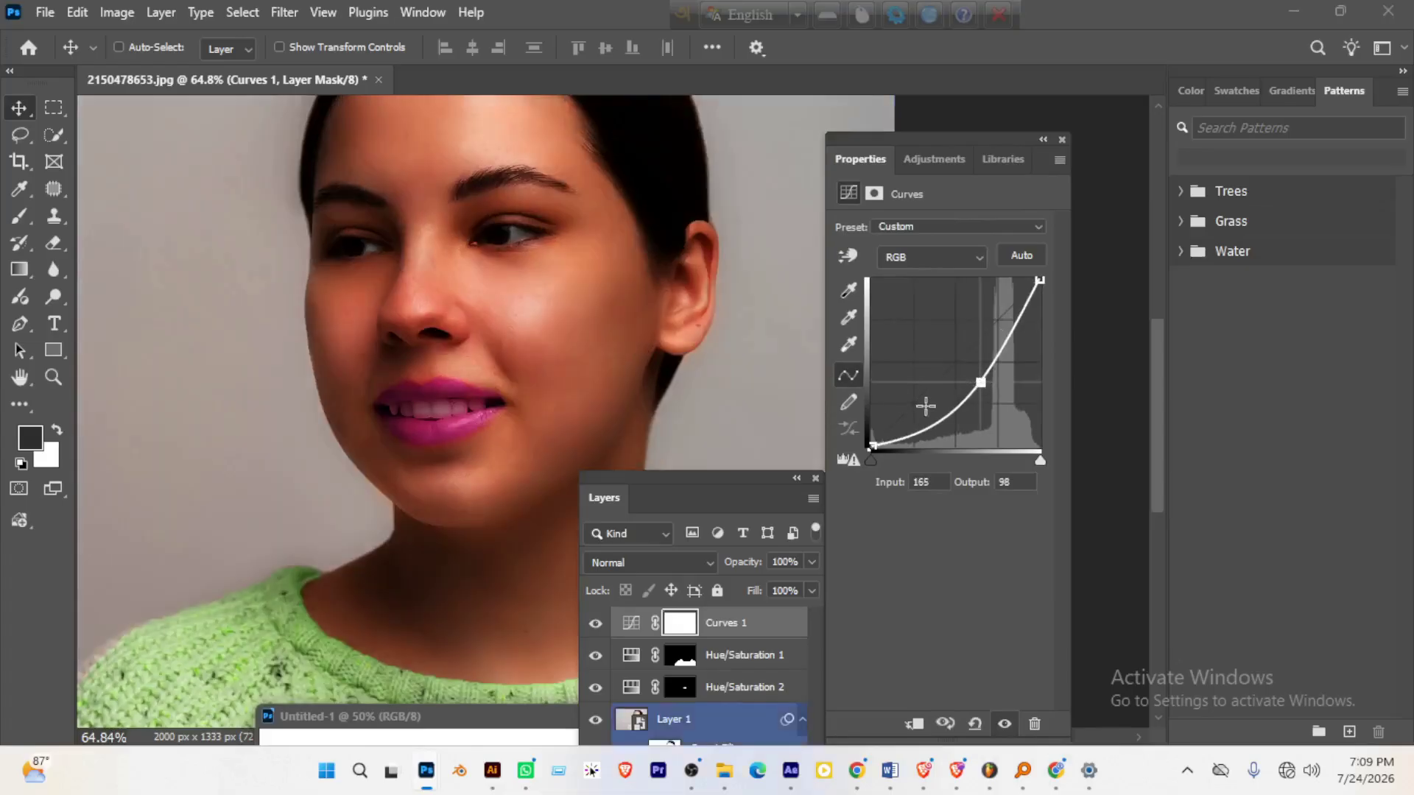
{"action": "left_click_drag", "start_coordinate": [961, 365], "coordinate": [949, 358]}
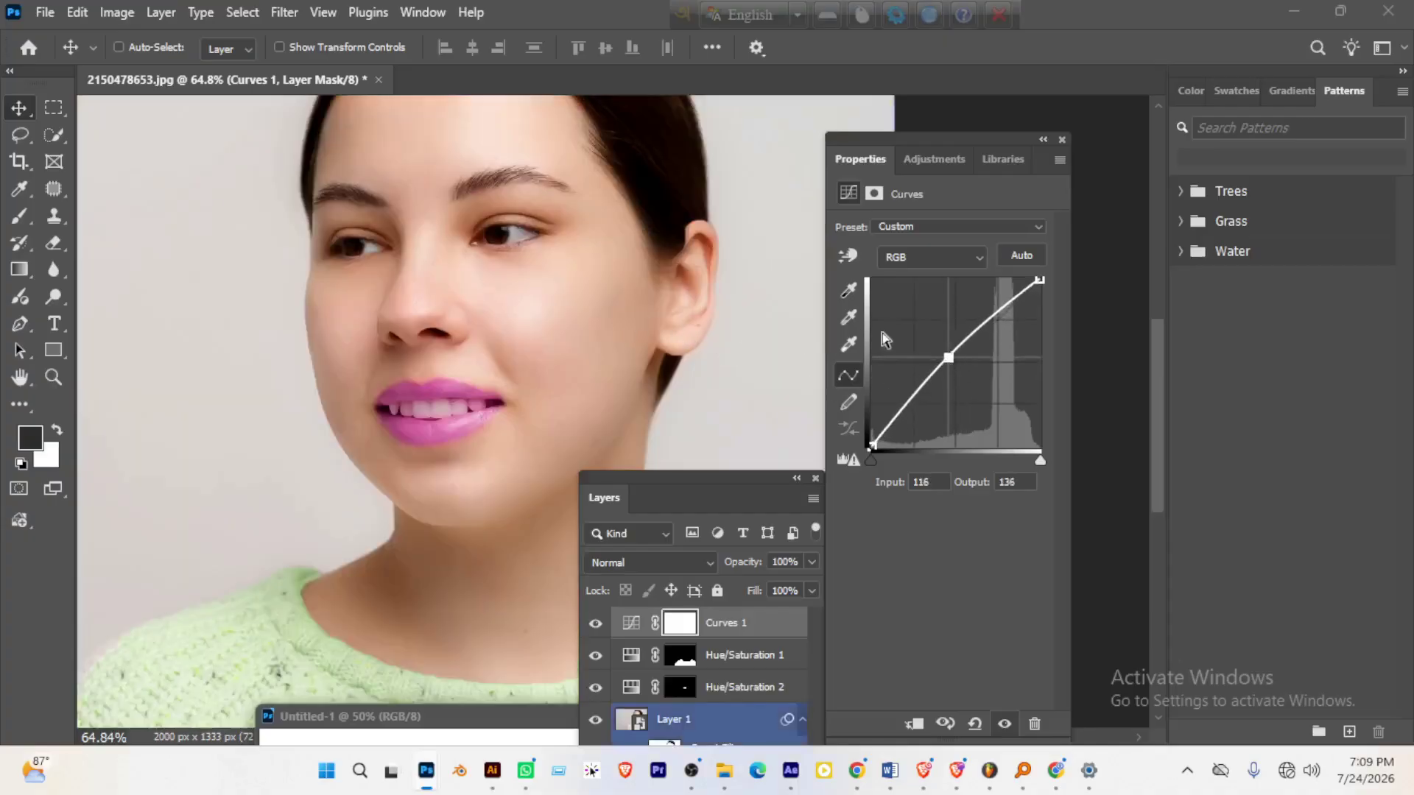
{"action": "left_click_drag", "start_coordinate": [948, 358], "coordinate": [944, 354]}
{"action": "left_click", "coordinate": [574, 324], "text": "ctrl"}
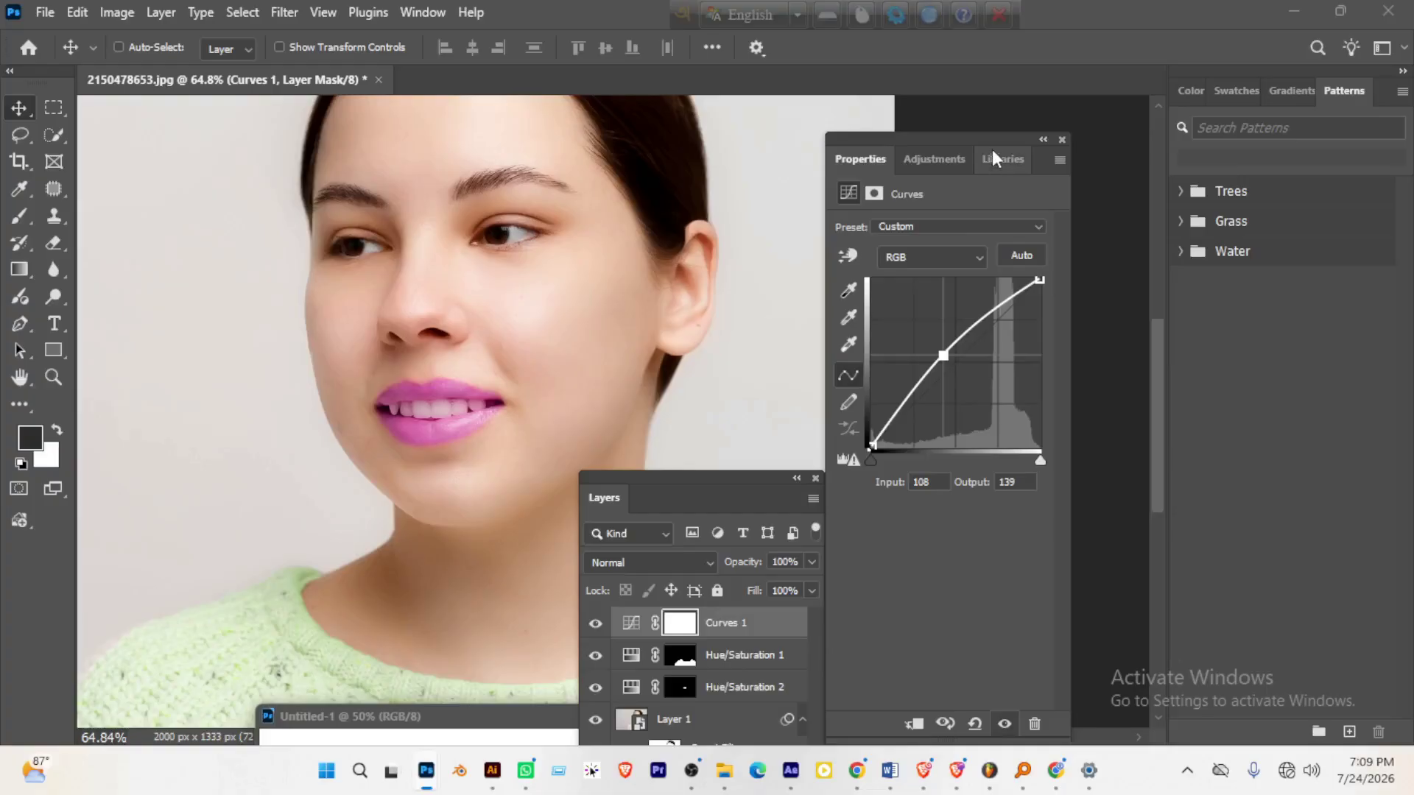
- Invert the Curves 1 layer mask to black so the brightening is hidden
{"action": "left_click_drag", "start_coordinate": [993, 144], "coordinate": [1030, 143]}
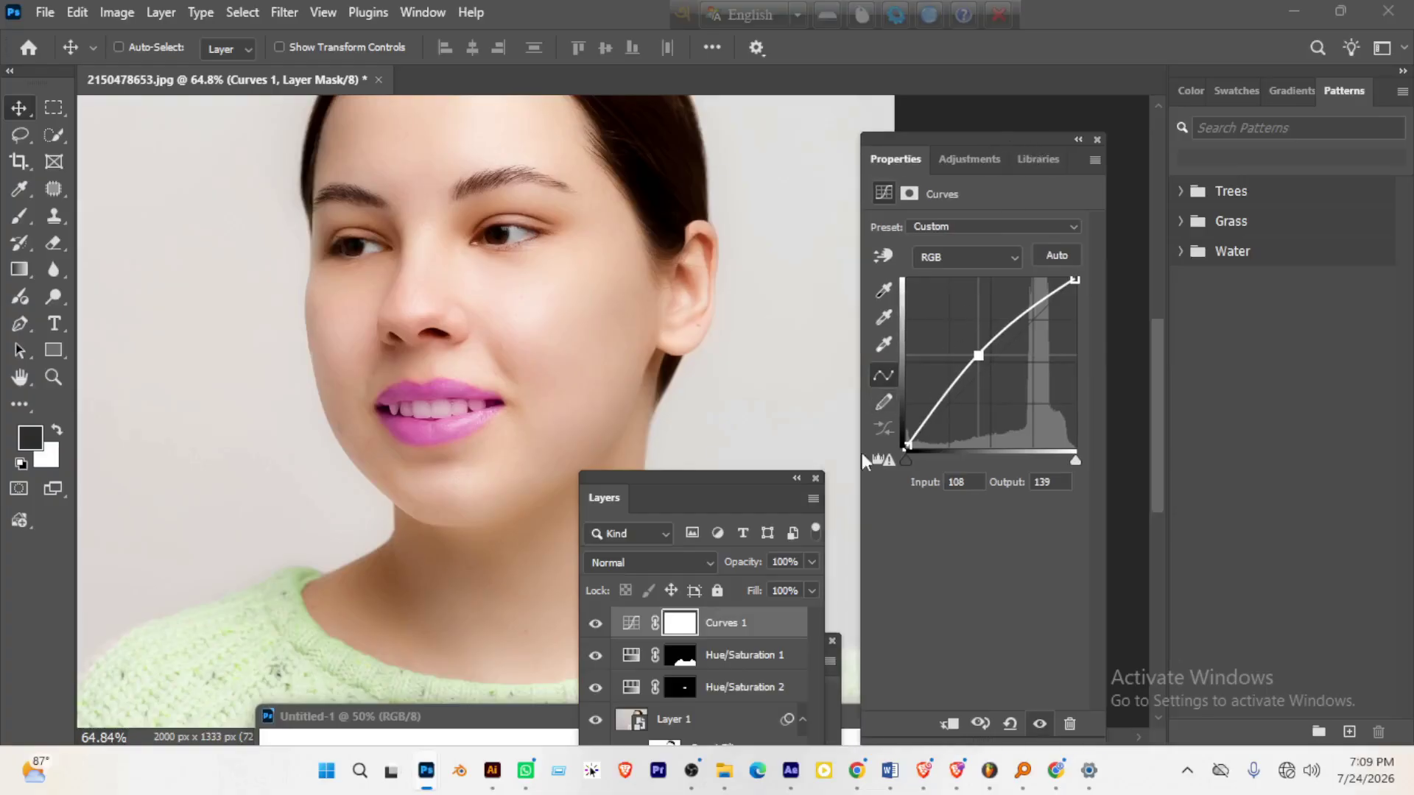
{"action": "left_click_drag", "start_coordinate": [770, 478], "coordinate": [948, 112]}
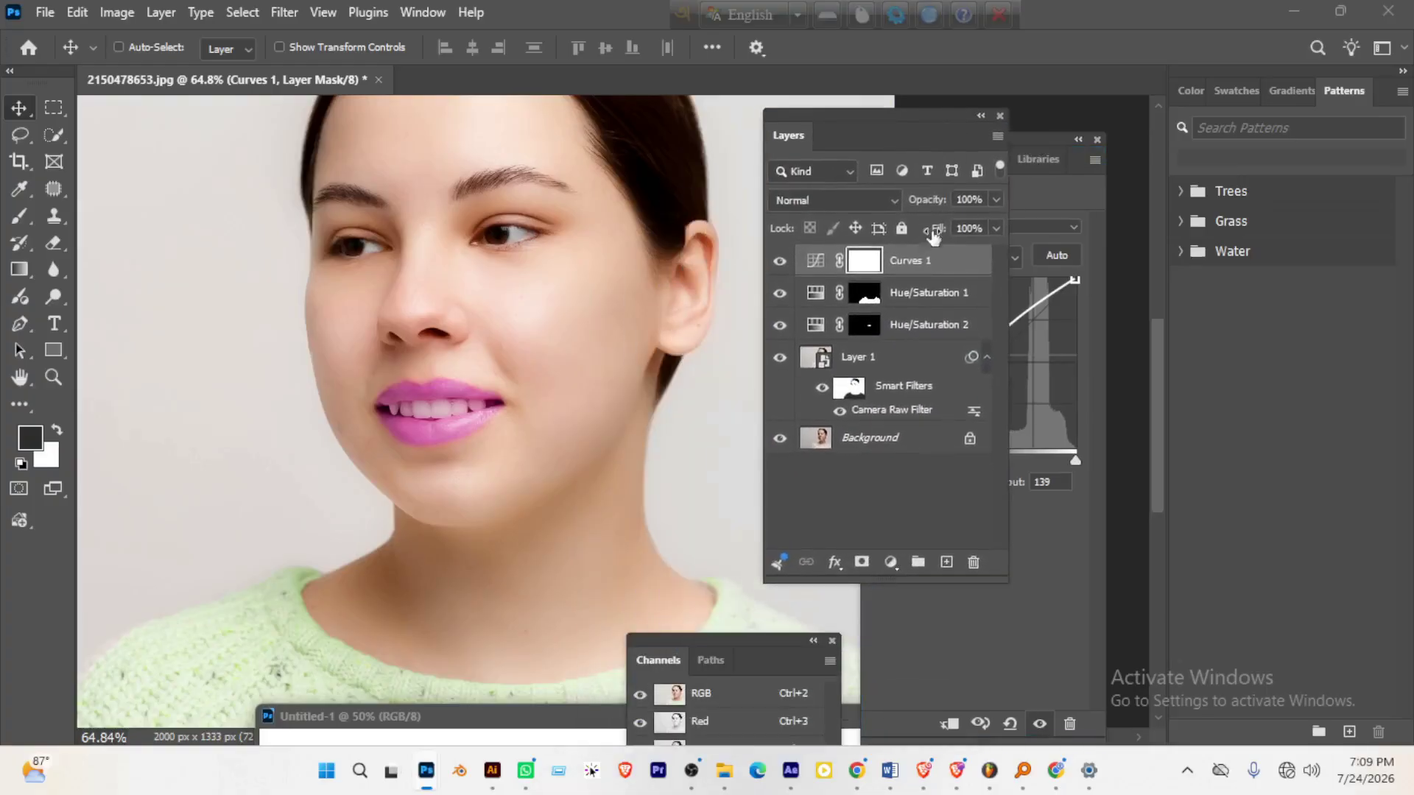
{"action": "left_click", "coordinate": [865, 264]}
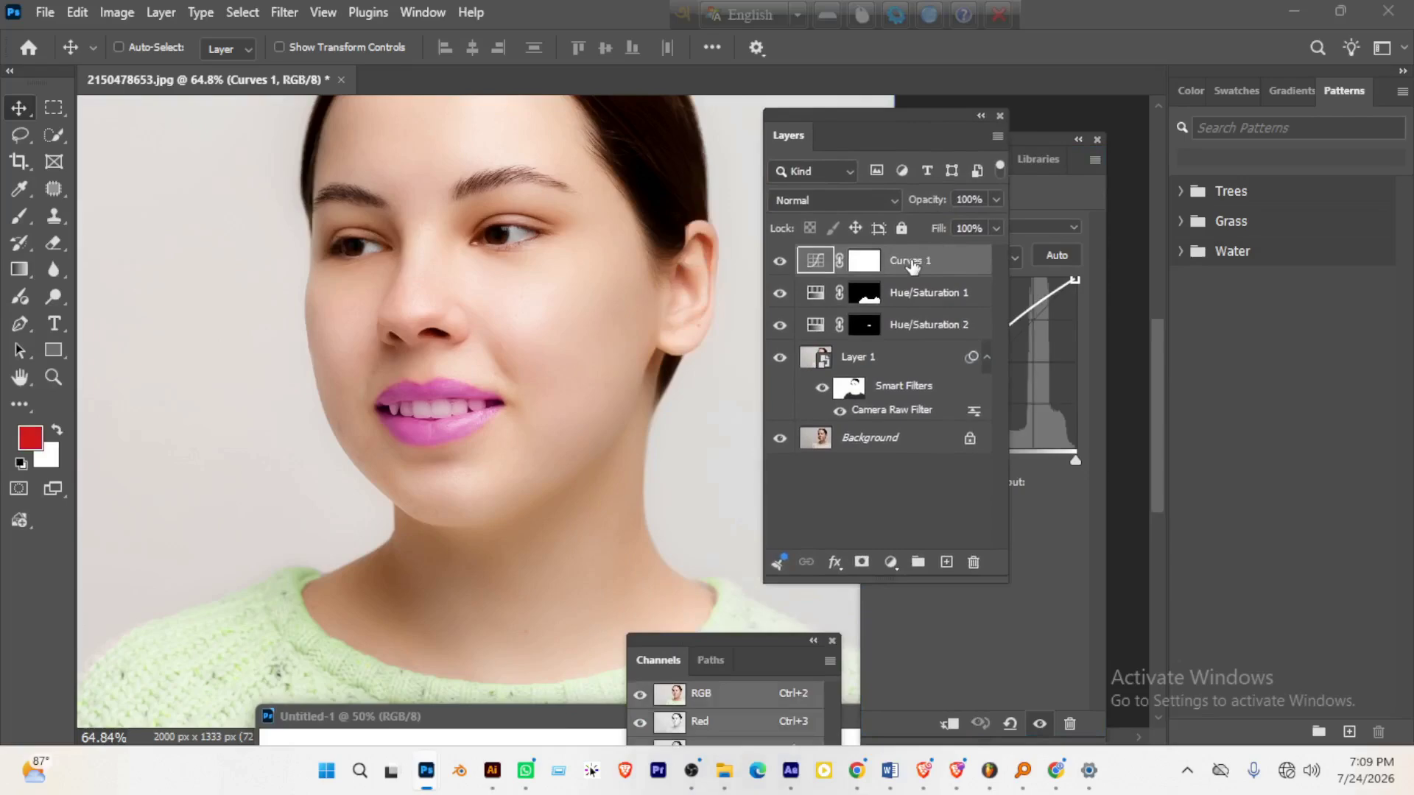
{"action": "left_click", "coordinate": [866, 269]}
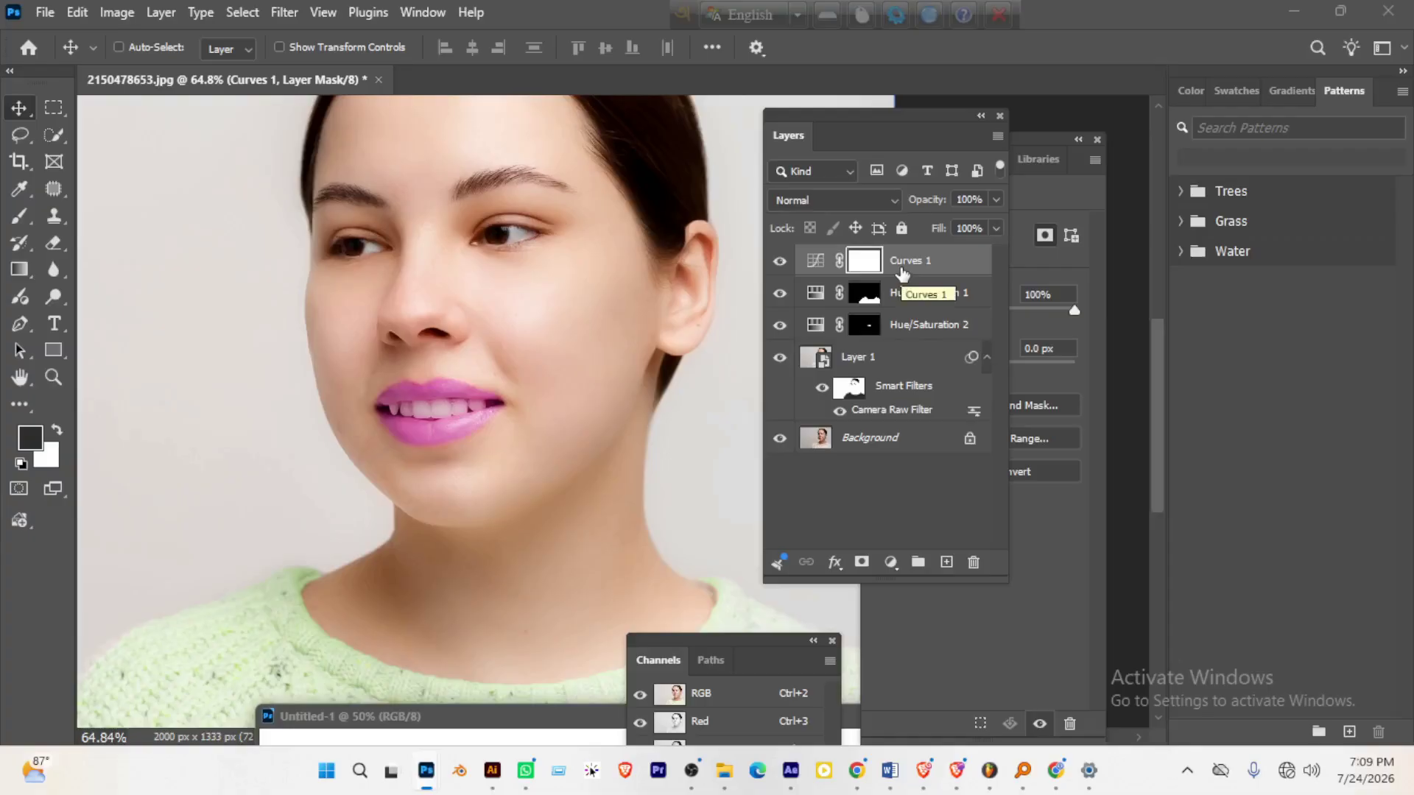
{"action": "key", "text": "ctrl+i"}
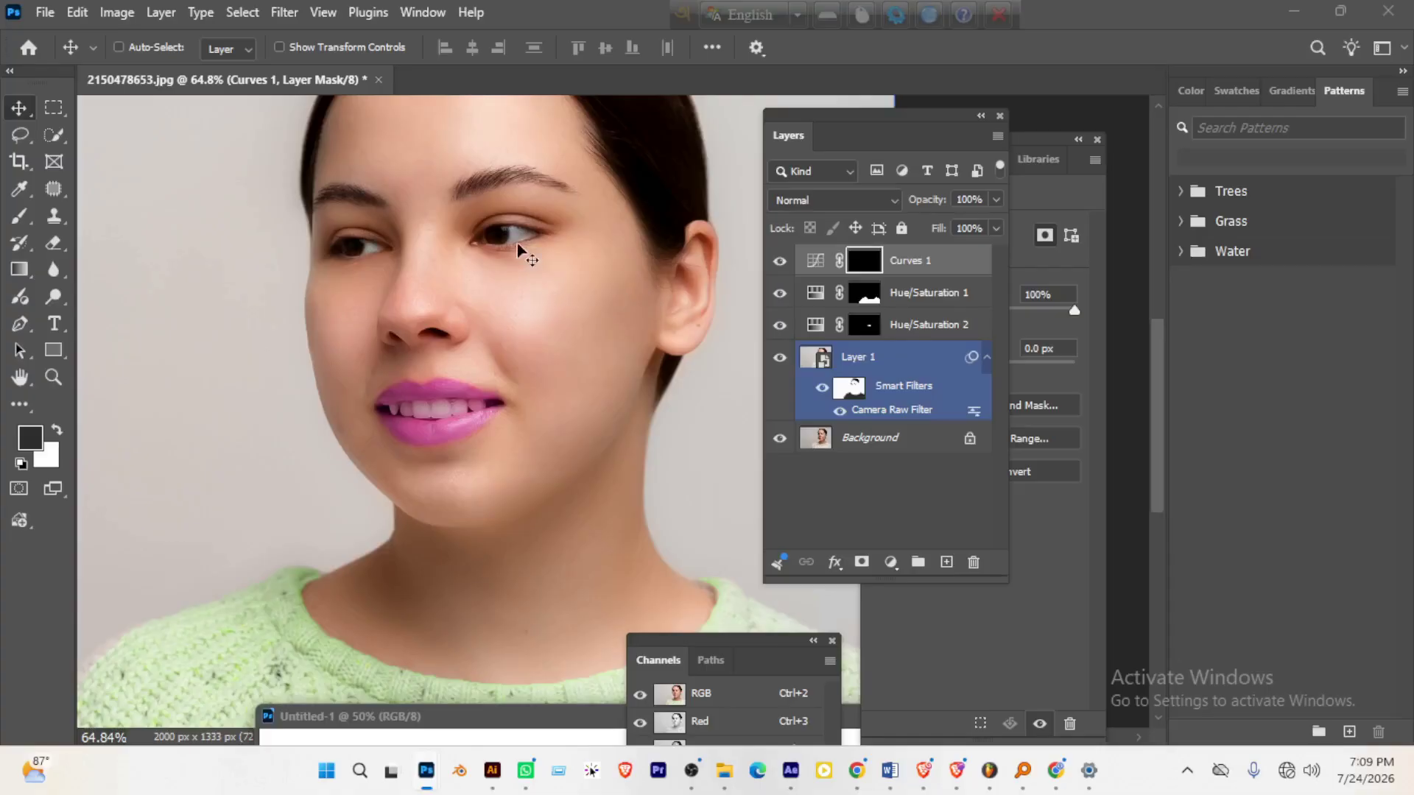
- Set up the Brush tool on the Curves 1 mask with white as foreground and black (000000) as background colour
{"action": "left_click_drag", "start_coordinate": [520, 253], "coordinate": [538, 343]}
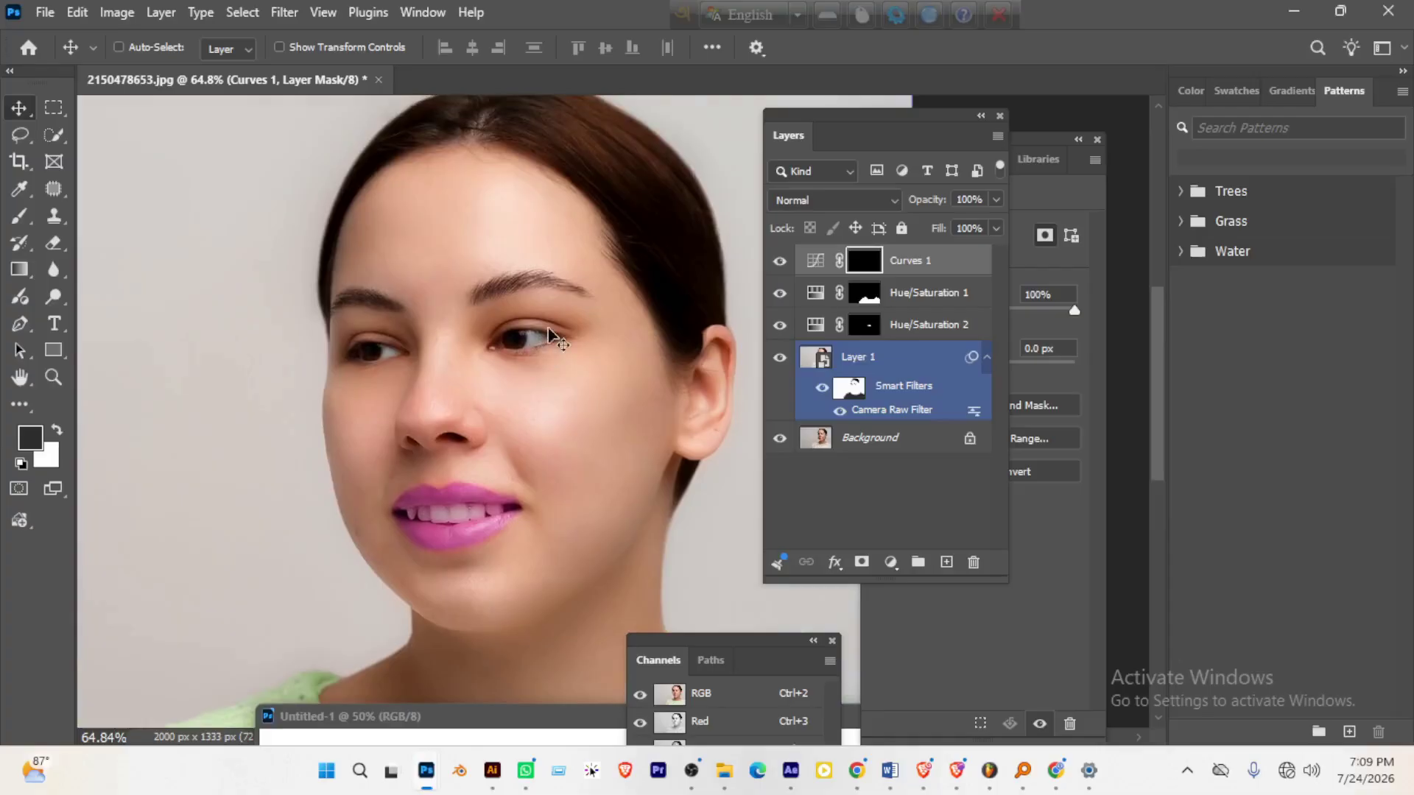
{"action": "left_click", "coordinate": [924, 293]}
{"action": "left_click", "coordinate": [866, 262]}
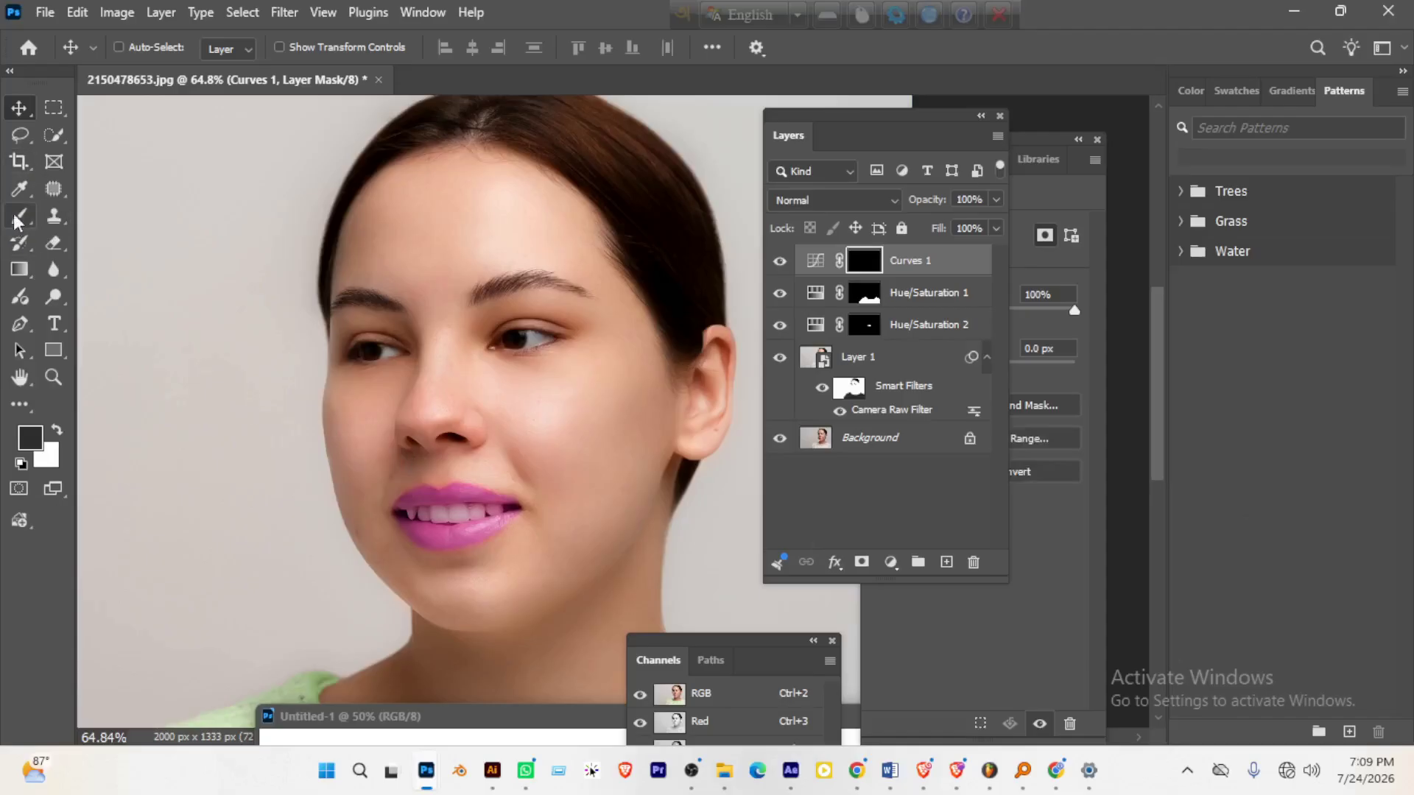
{"action": "left_click", "coordinate": [20, 217]}
{"action": "left_click", "coordinate": [58, 433]}
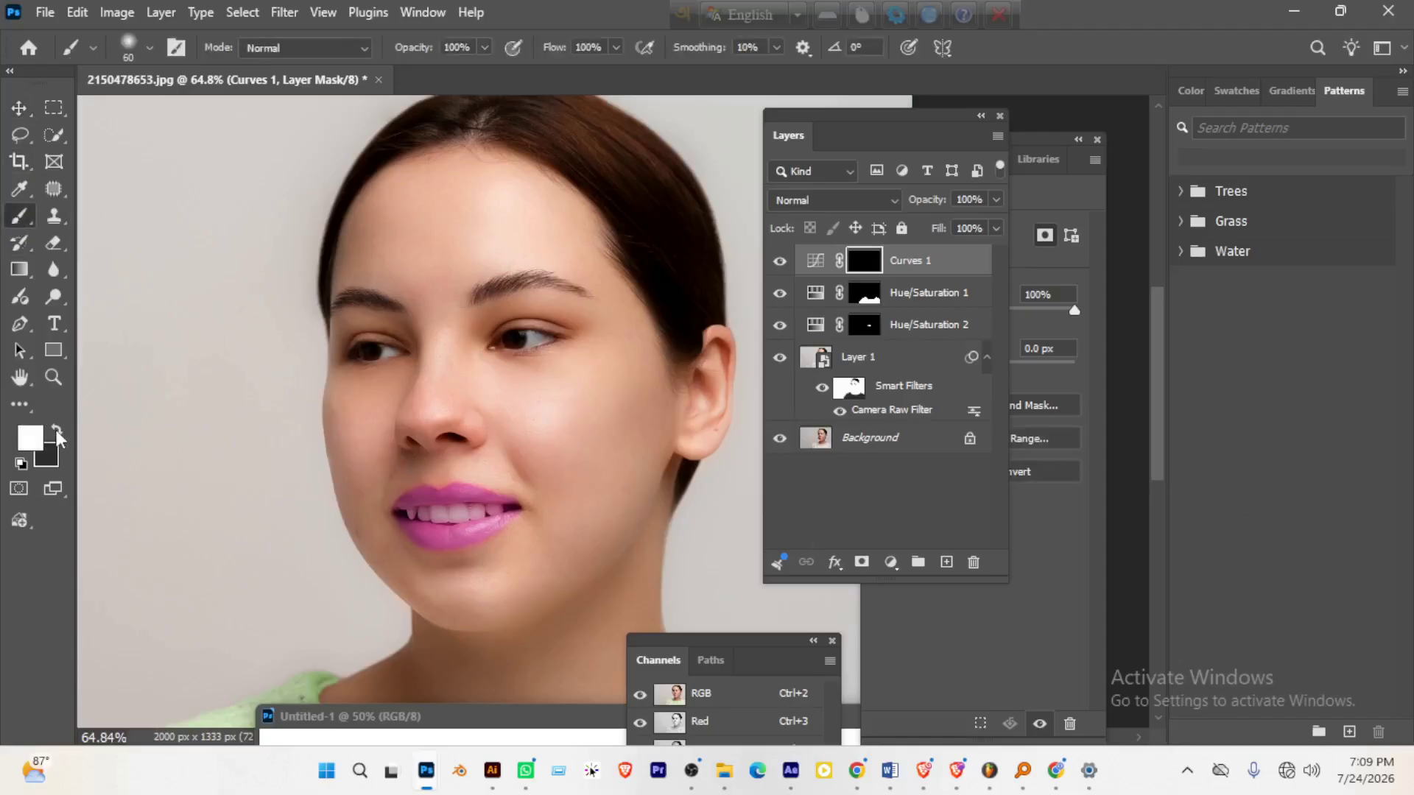
{"action": "left_click", "coordinate": [49, 457]}
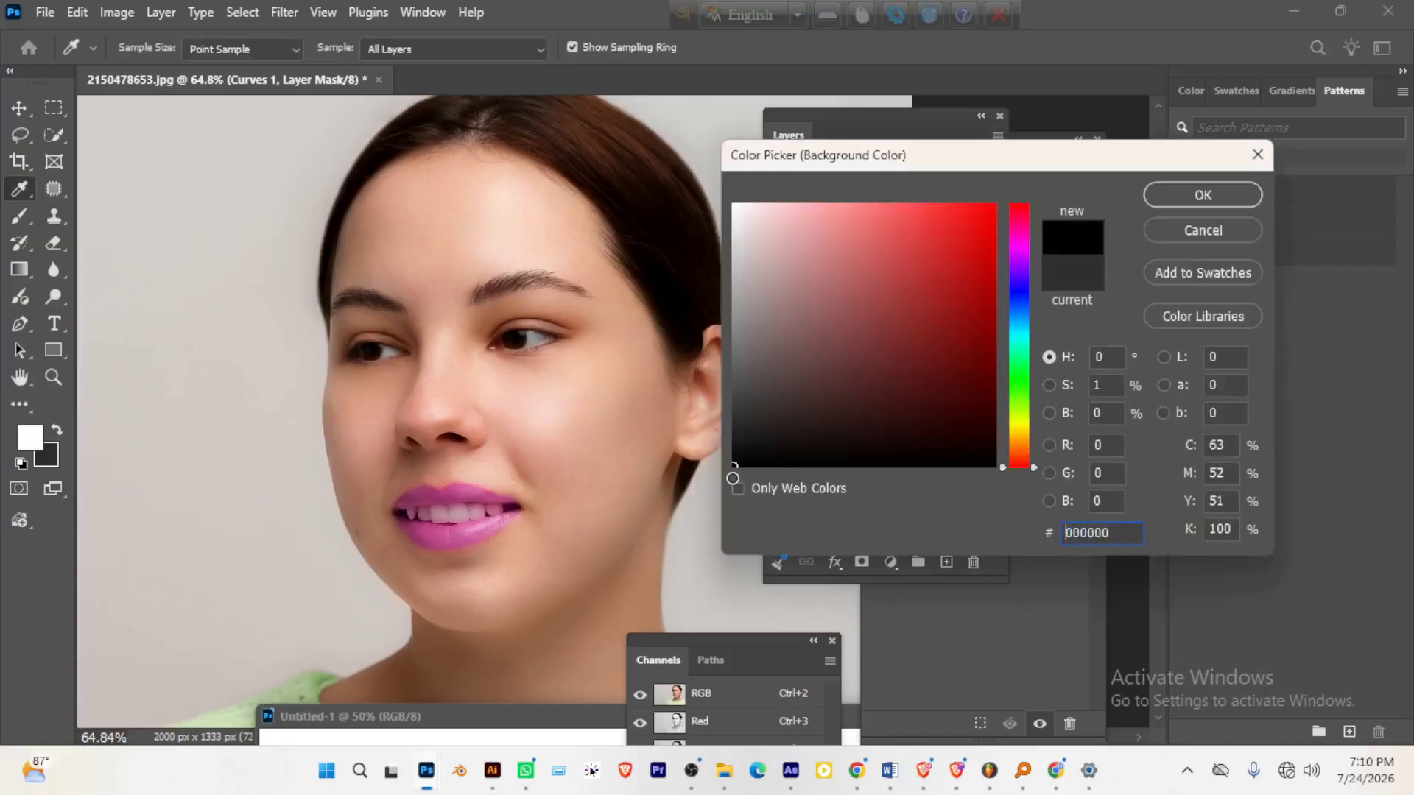
{"action": "left_click", "coordinate": [1191, 196]}
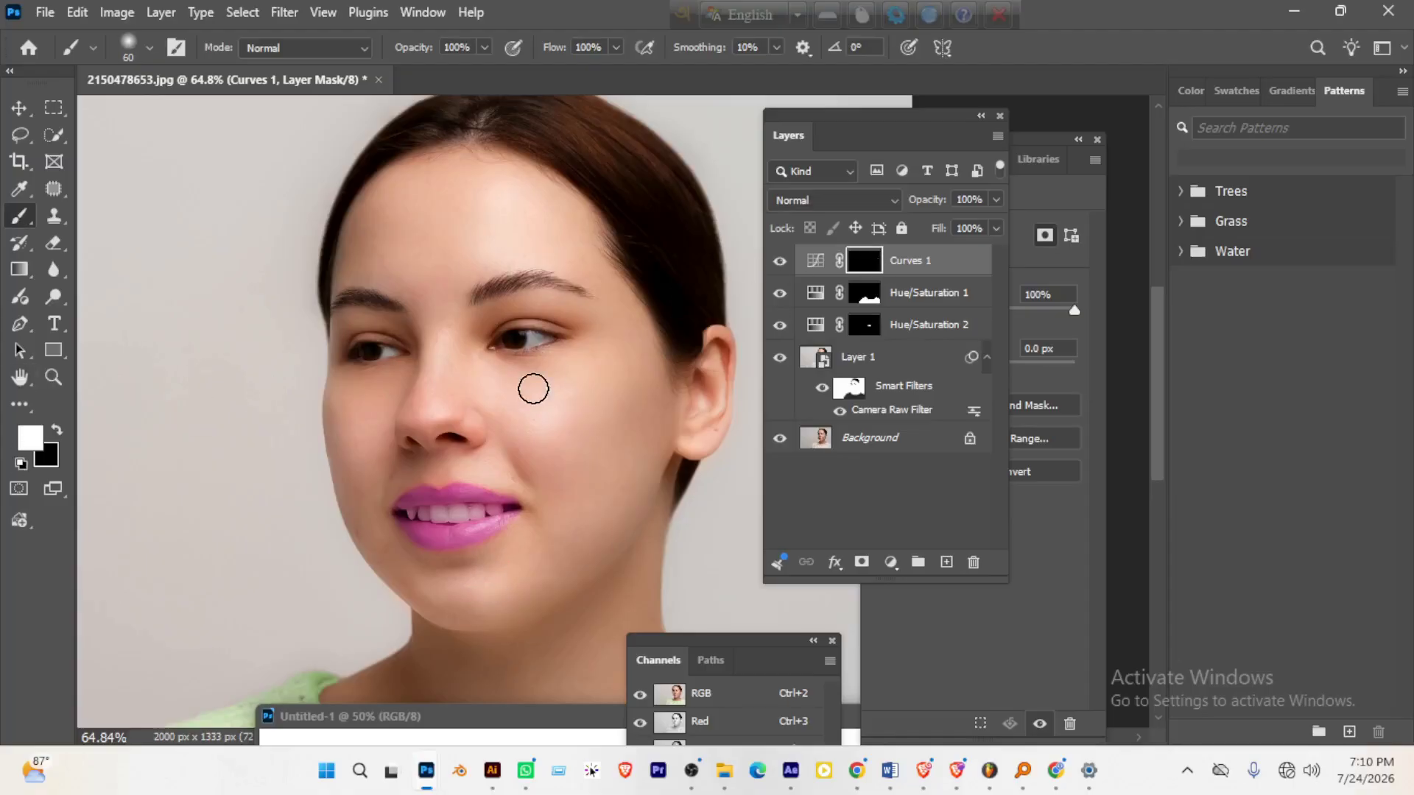
{"action": "key", "text": "bracketright"}
{"action": "mouse_move", "coordinate": [523, 373]}
{"action": "left_mouse_down"}
{"action": "mouse_move", "coordinate": [535, 411]}
{"action": "mouse_move", "coordinate": [607, 365]}
{"action": "mouse_move", "coordinate": [574, 385]}
{"action": "mouse_move", "coordinate": [607, 436]}
{"action": "mouse_move", "coordinate": [581, 501]}
{"action": "mouse_move", "coordinate": [554, 490]}
{"action": "mouse_move", "coordinate": [563, 514]}
{"action": "mouse_move", "coordinate": [566, 421]}
{"action": "mouse_move", "coordinate": [593, 448]}
{"action": "mouse_move", "coordinate": [581, 496]}
{"action": "left_mouse_up"}
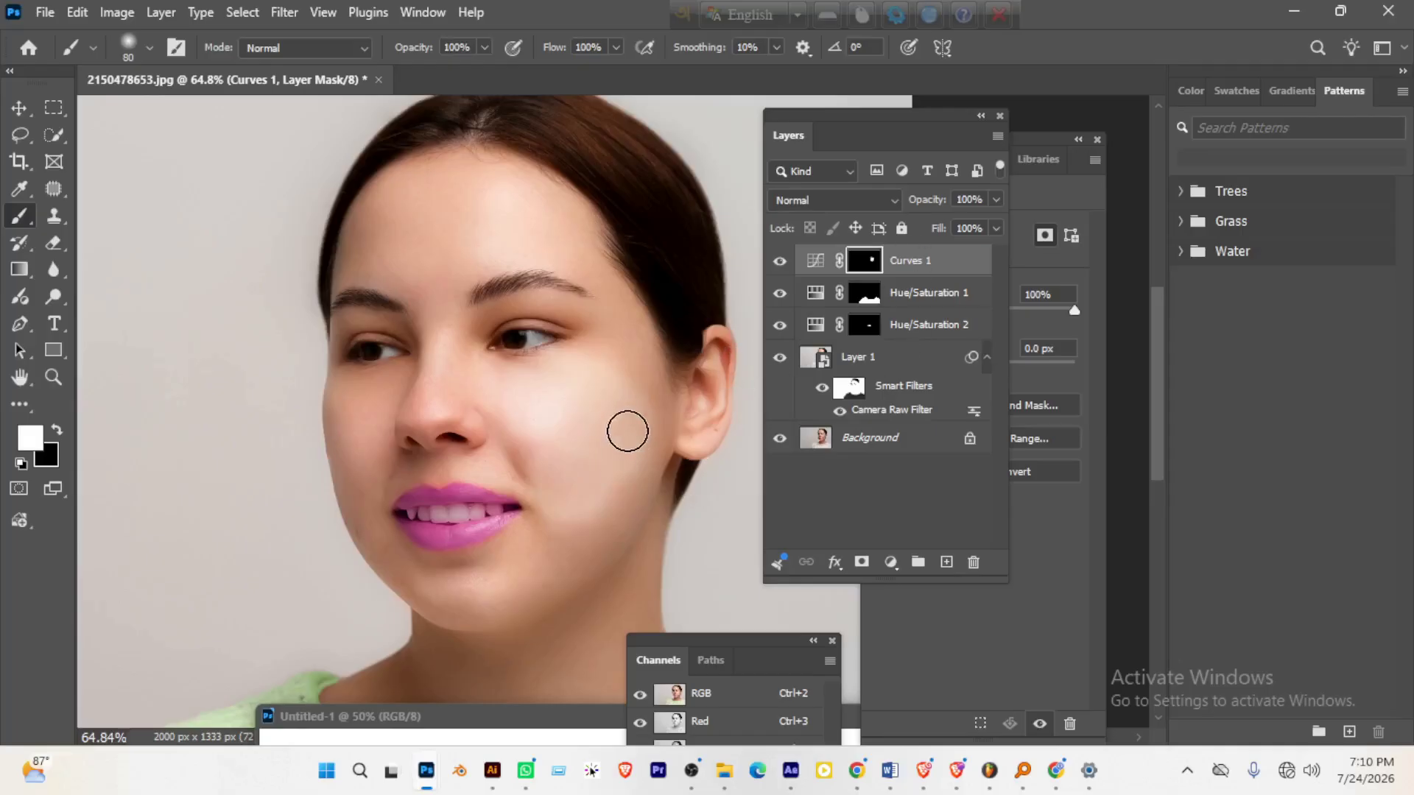
{"action": "key", "text": "ctrl+z"}
- Switch the brush to a hard edge by raising its hardness to the maximum
{"action": "left_click", "coordinate": [150, 48]}
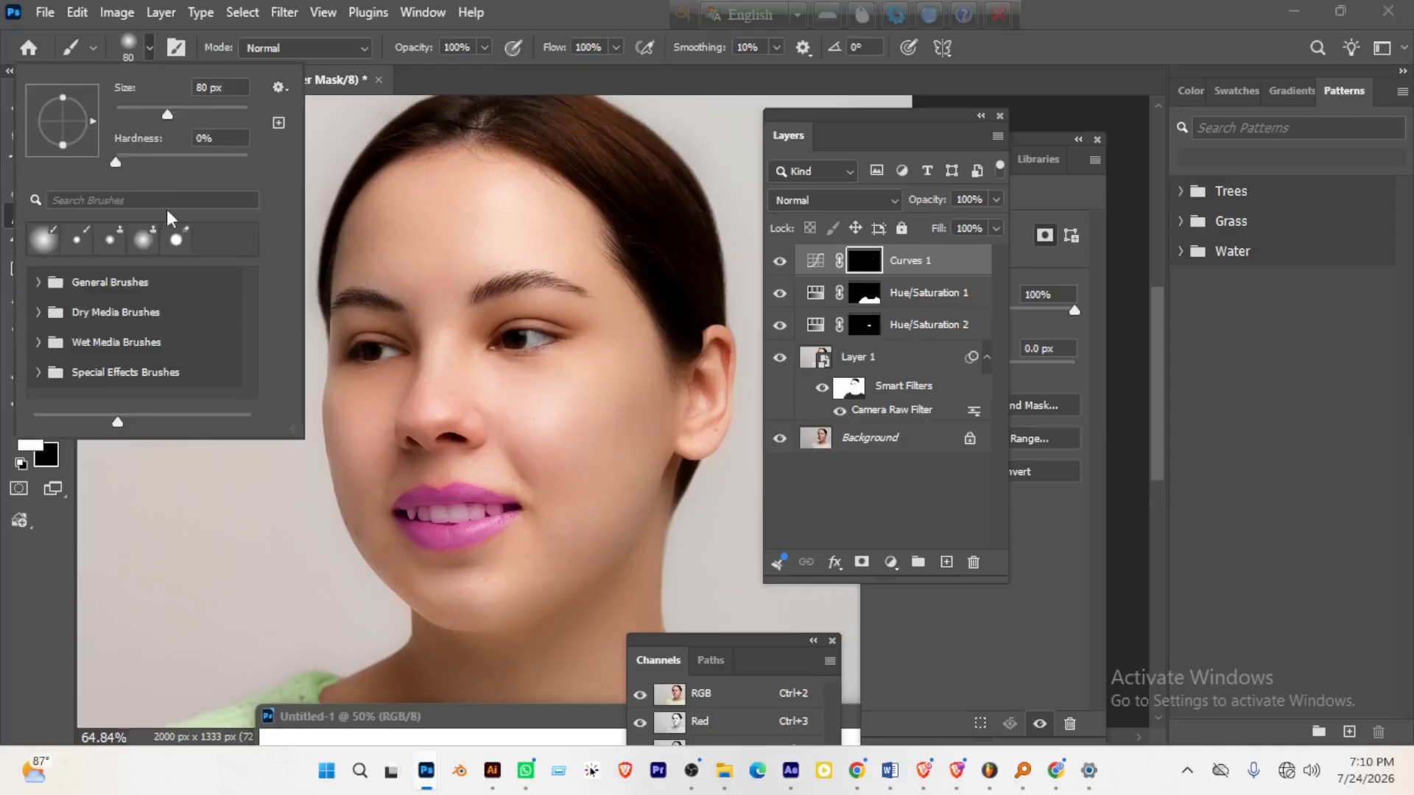
{"action": "left_click", "coordinate": [257, 156]}
{"action": "key", "text": "Return"}
{"action": "scroll", "coordinate": [574, 441], "scroll_direction": "up", "scroll_amount": 2}
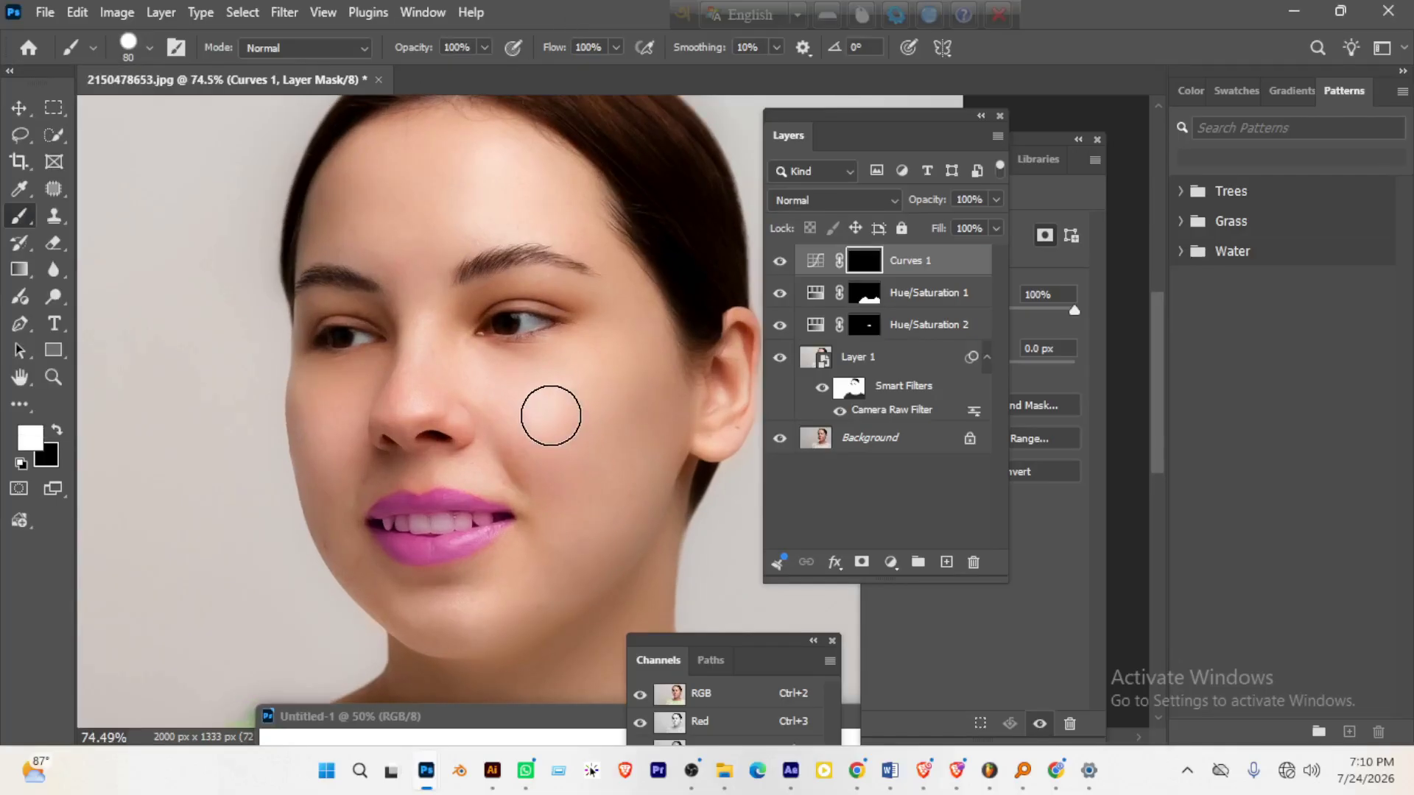
- Enlarge the brush to 150 px and paint one white dab on the cheek and one on the forehead in the Curves 1 mask
{"action": "key", "text": "bracketright"}
{"action": "key", "text": "bracketright"}
{"action": "key", "text": "bracketright"}
{"action": "key", "text": "bracketright"}
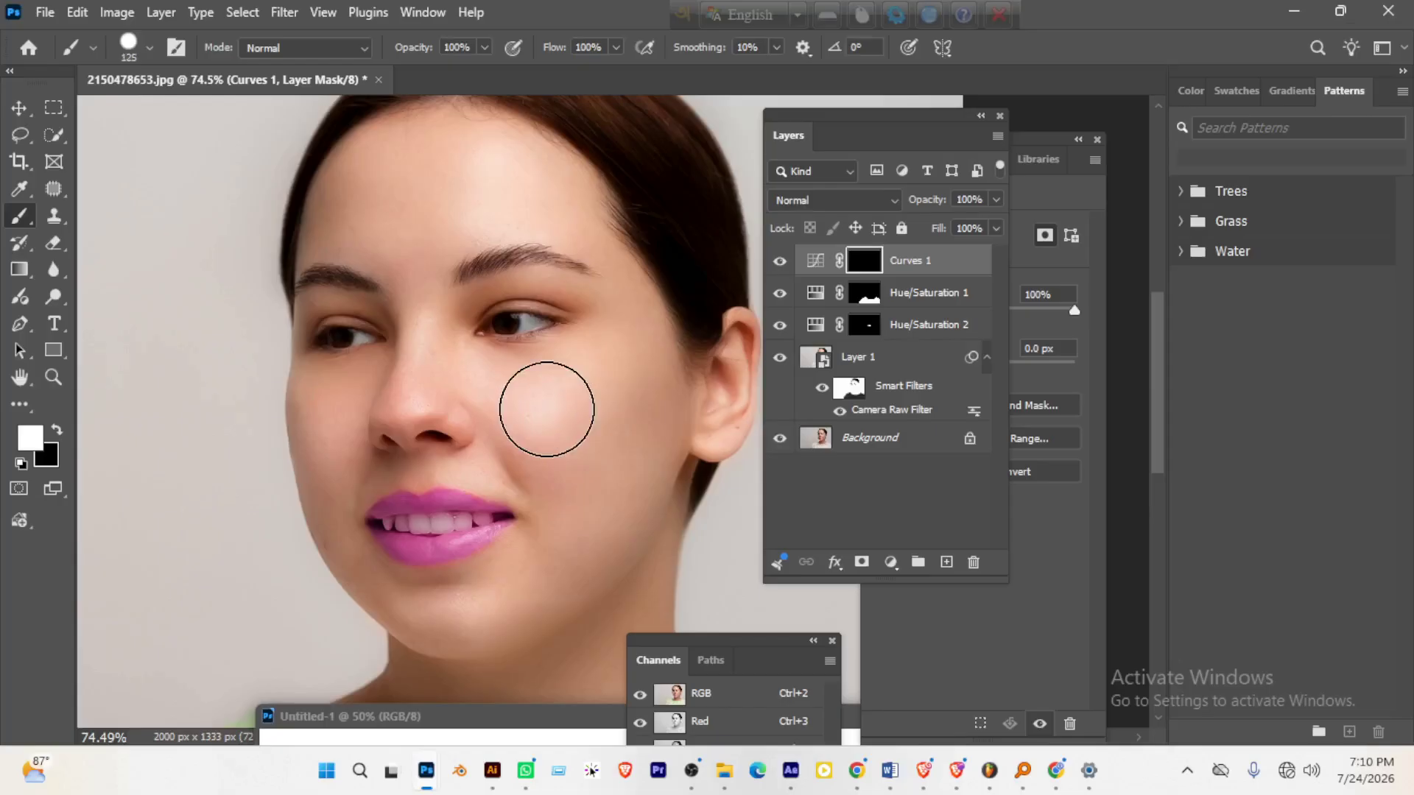
{"action": "left_click", "coordinate": [542, 408]}
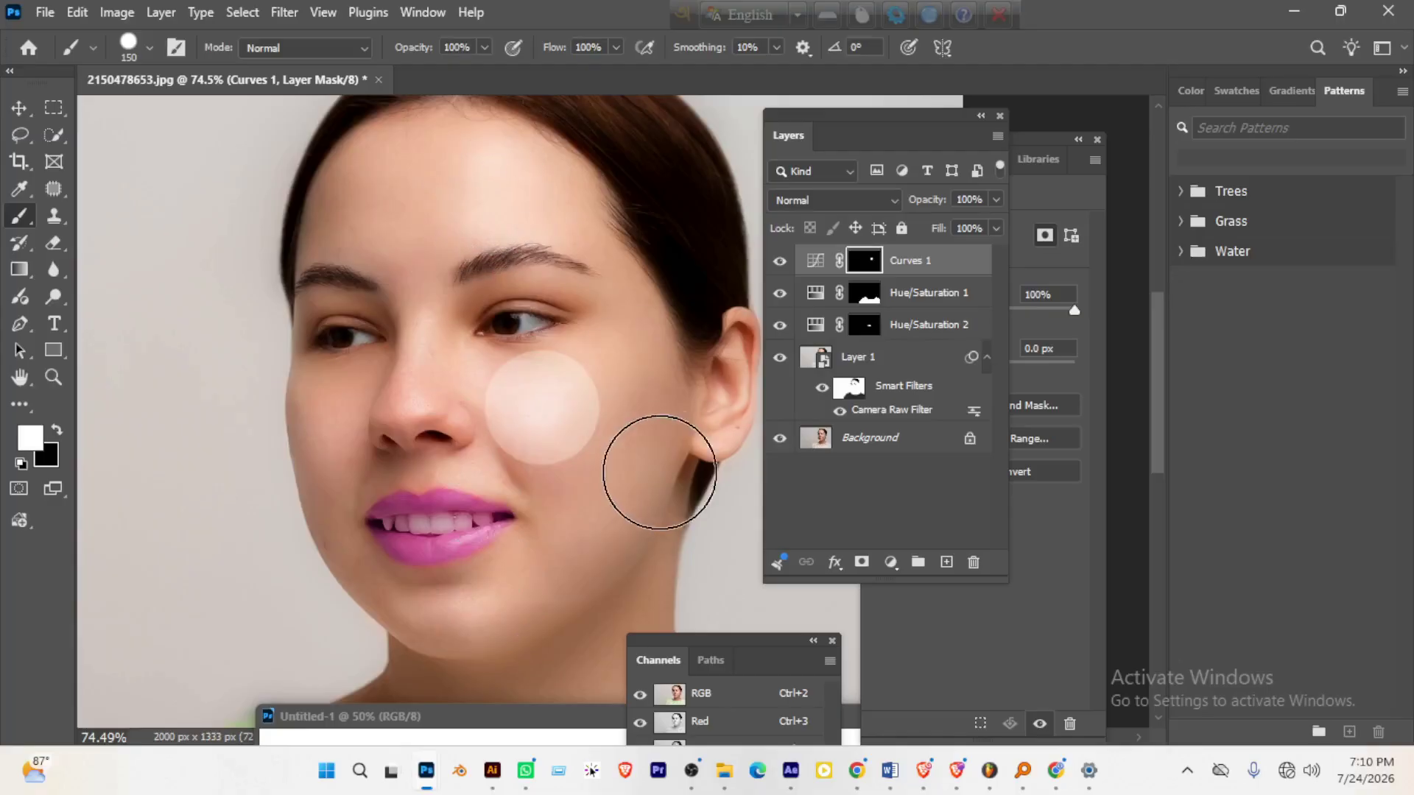
{"action": "key", "text": "ctrl+z"}
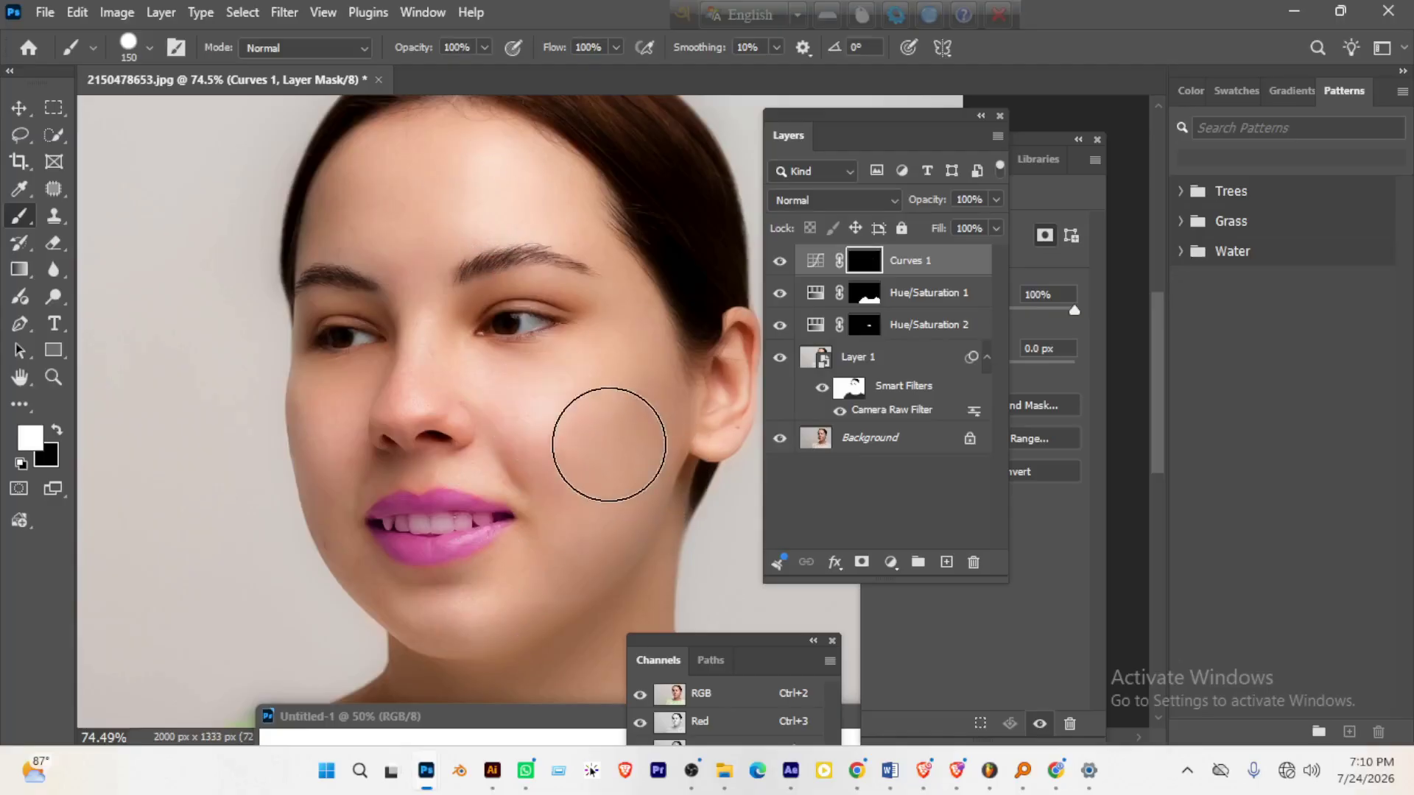
{"action": "left_click", "coordinate": [548, 414]}
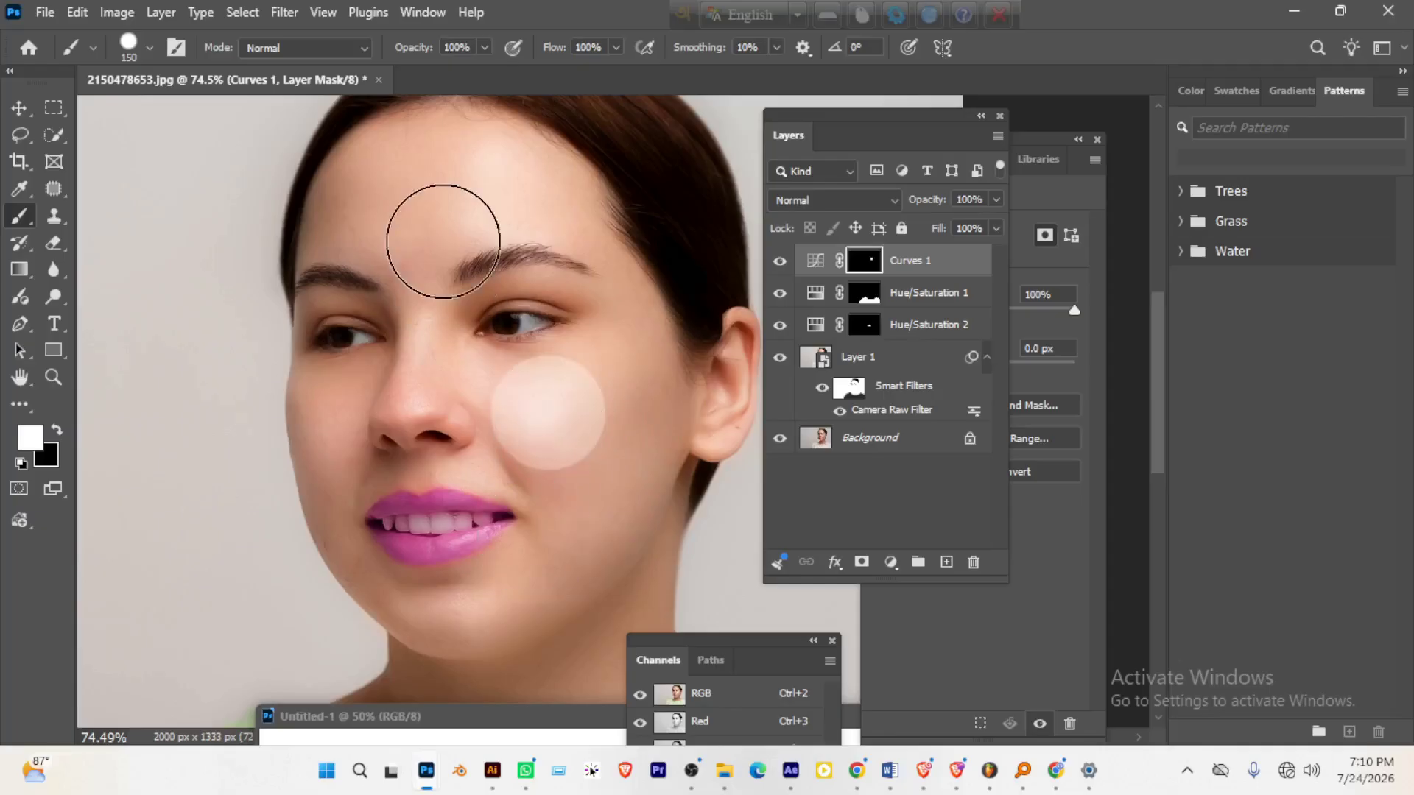
{"action": "left_click", "coordinate": [485, 185]}
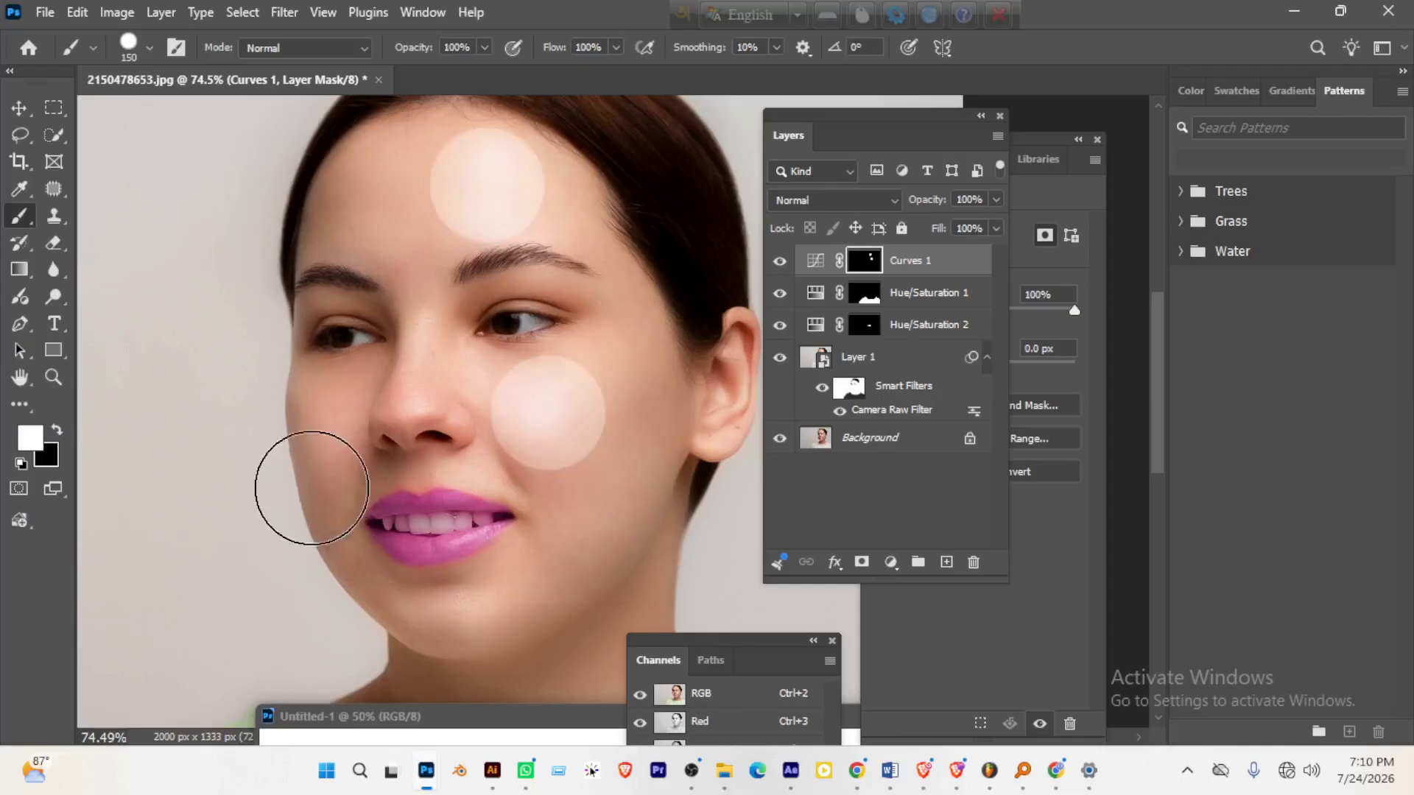
- Reduce the brush to 20 px and paint white down the nose bridge and across the nose tip on the Curves 1 mask
{"action": "key", "text": "bracketleft"}
{"action": "key", "text": "bracketleft"}
{"action": "key", "text": "bracketleft"}
{"action": "key", "text": "bracketleft"}
{"action": "key", "text": "bracketleft"}
{"action": "key", "text": "bracketleft"}
{"action": "key", "text": "bracketleft"}
{"action": "key", "text": "bracketleft"}
{"action": "key", "text": "bracketleft"}
{"action": "key", "text": "bracketleft"}
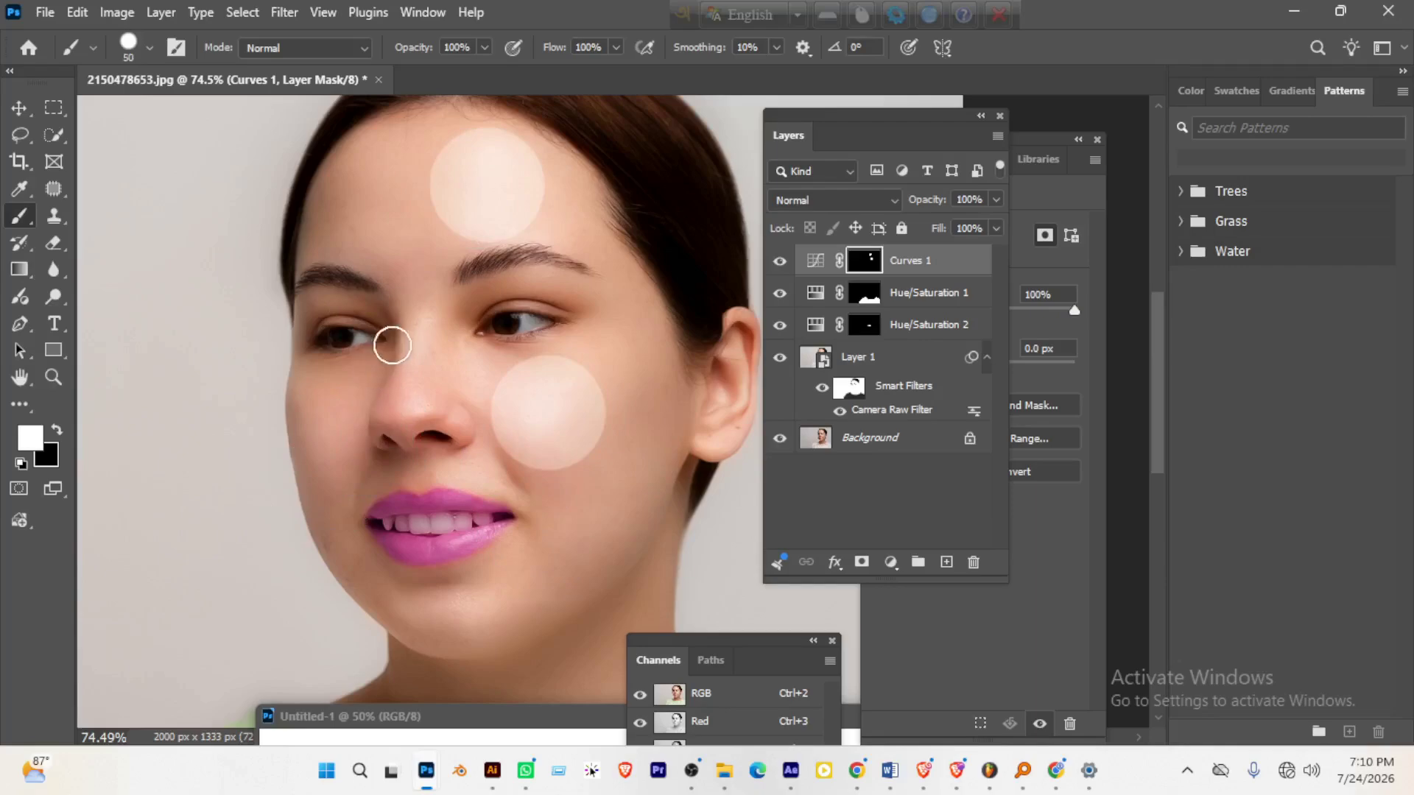
{"action": "key", "text": "bracketleft"}
{"action": "left_click_drag", "start_coordinate": [414, 317], "coordinate": [409, 377]}
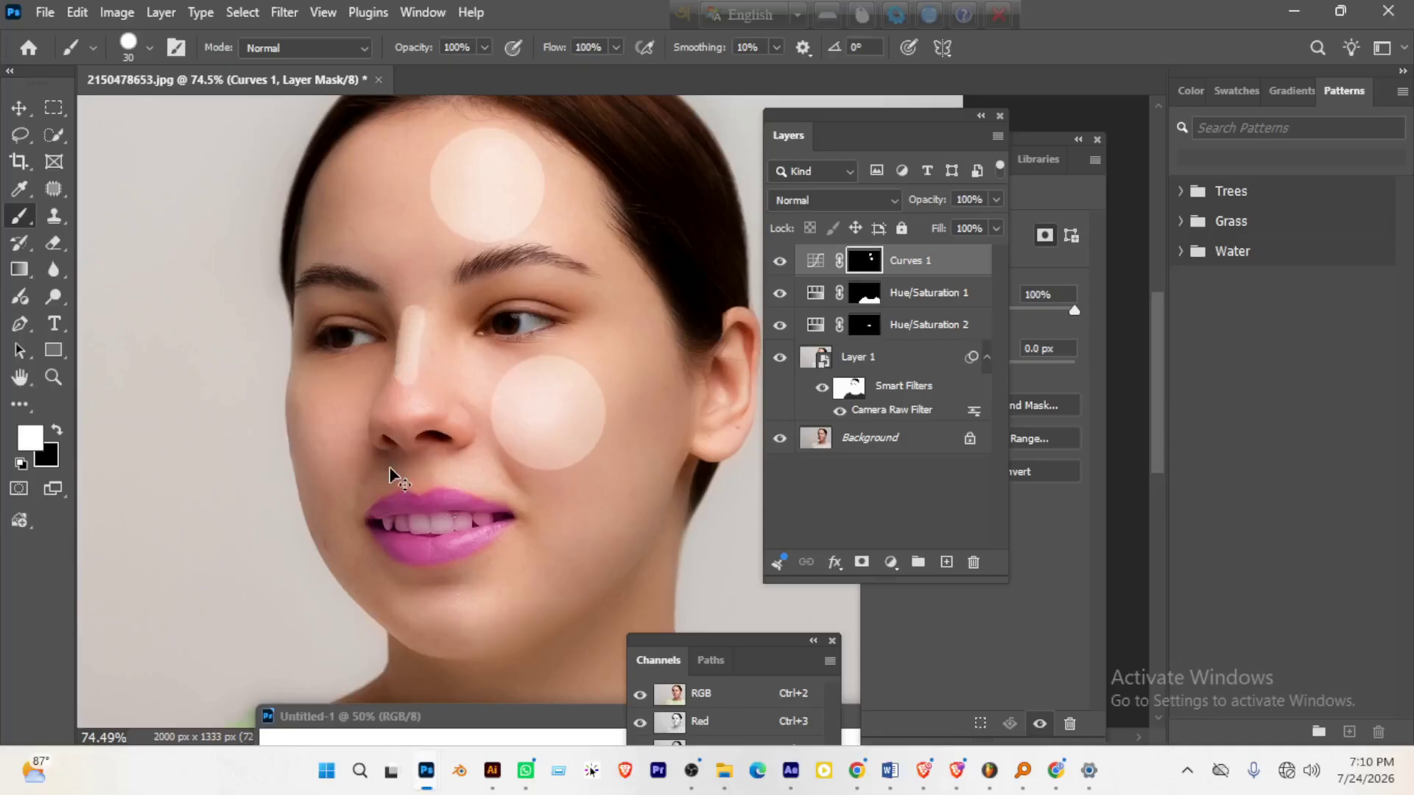
{"action": "key", "text": "ctrl+z"}
{"action": "key", "text": "bracketleft"}
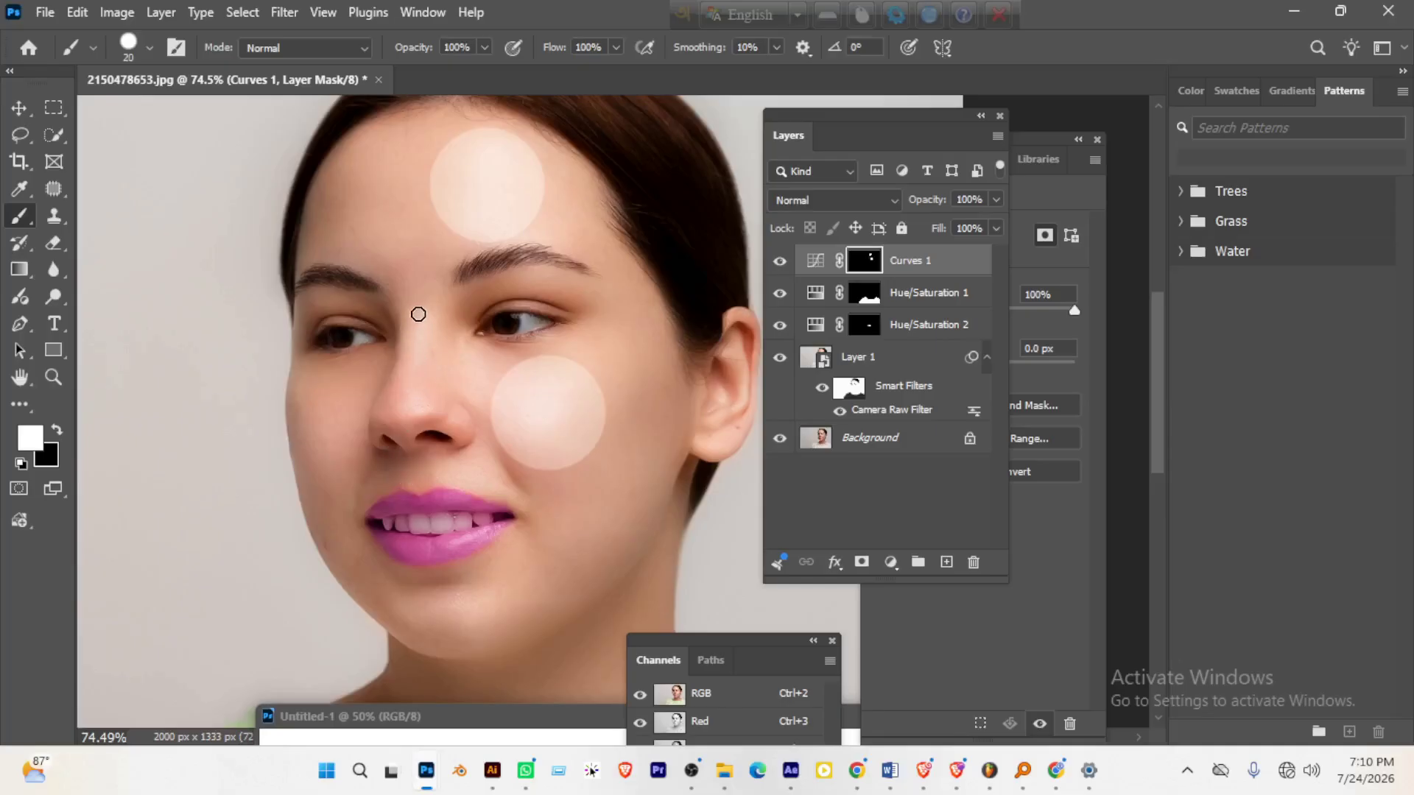
{"action": "mouse_move", "coordinate": [414, 311]}
{"action": "left_mouse_down"}
{"action": "mouse_move", "coordinate": [391, 420]}
{"action": "mouse_move", "coordinate": [408, 413]}
{"action": "mouse_move", "coordinate": [406, 433]}
{"action": "left_mouse_up"}
{"action": "key", "text": "ctrl+z"}
{"action": "mouse_move", "coordinate": [417, 315]}
{"action": "left_mouse_down"}
{"action": "mouse_move", "coordinate": [407, 405]}
{"action": "mouse_move", "coordinate": [379, 417]}
{"action": "mouse_move", "coordinate": [444, 410]}
{"action": "left_mouse_up"}
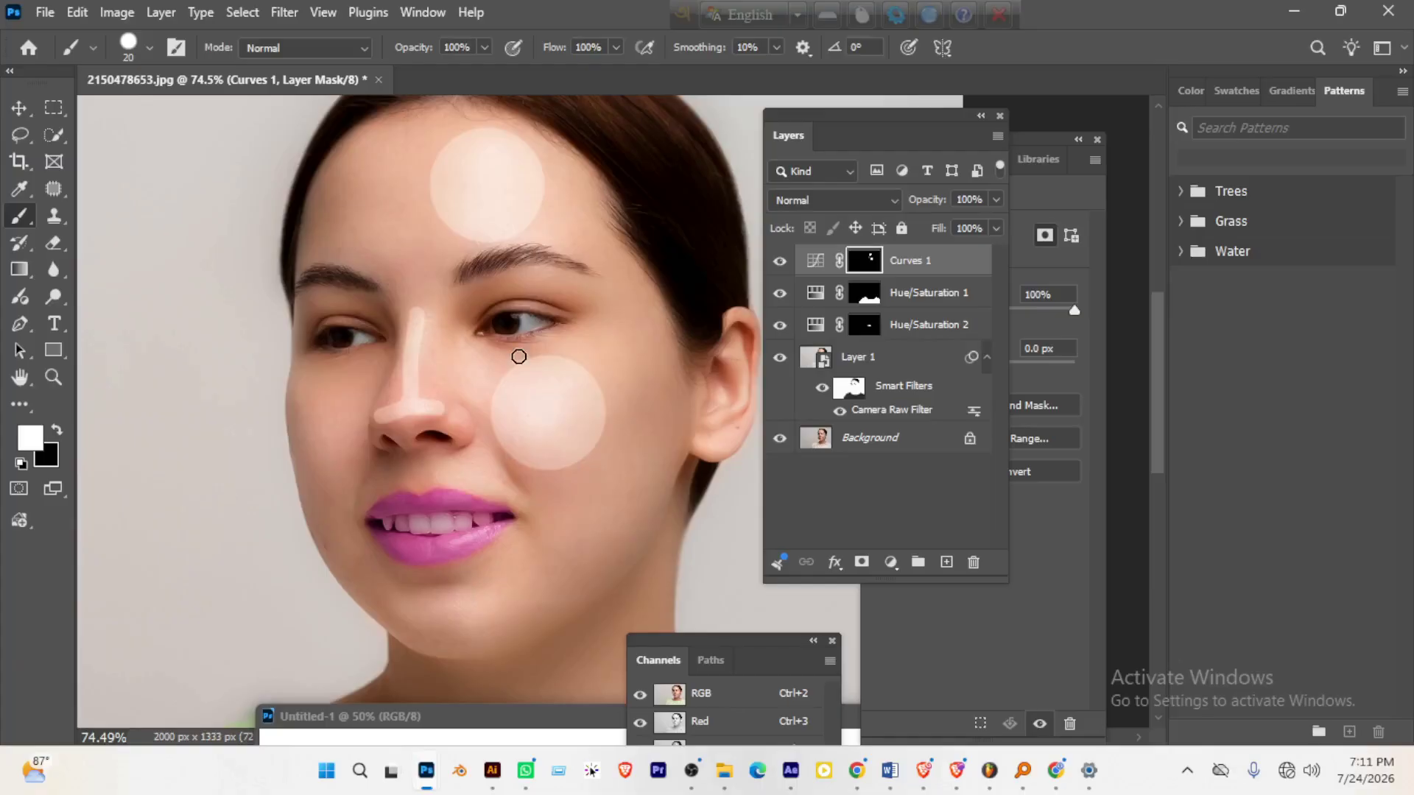
- Feather the Curves 1 layer mask to 43.6 px to soften the painted highlights
{"action": "left_click_drag", "start_coordinate": [898, 126], "coordinate": [753, 166]}
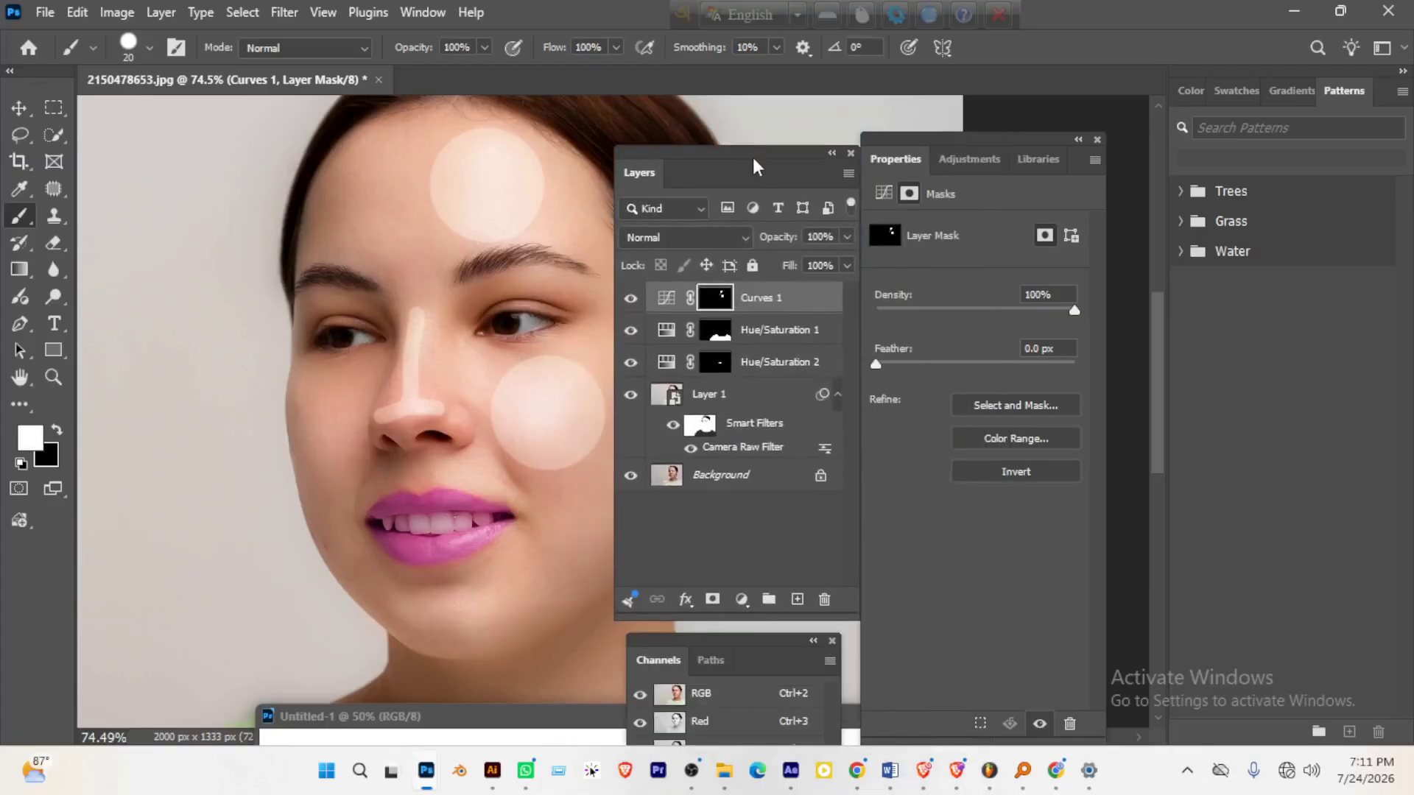
{"action": "left_click", "coordinate": [672, 300]}
{"action": "left_click_drag", "start_coordinate": [756, 156], "coordinate": [279, 608]}
{"action": "left_click", "coordinate": [909, 193]}
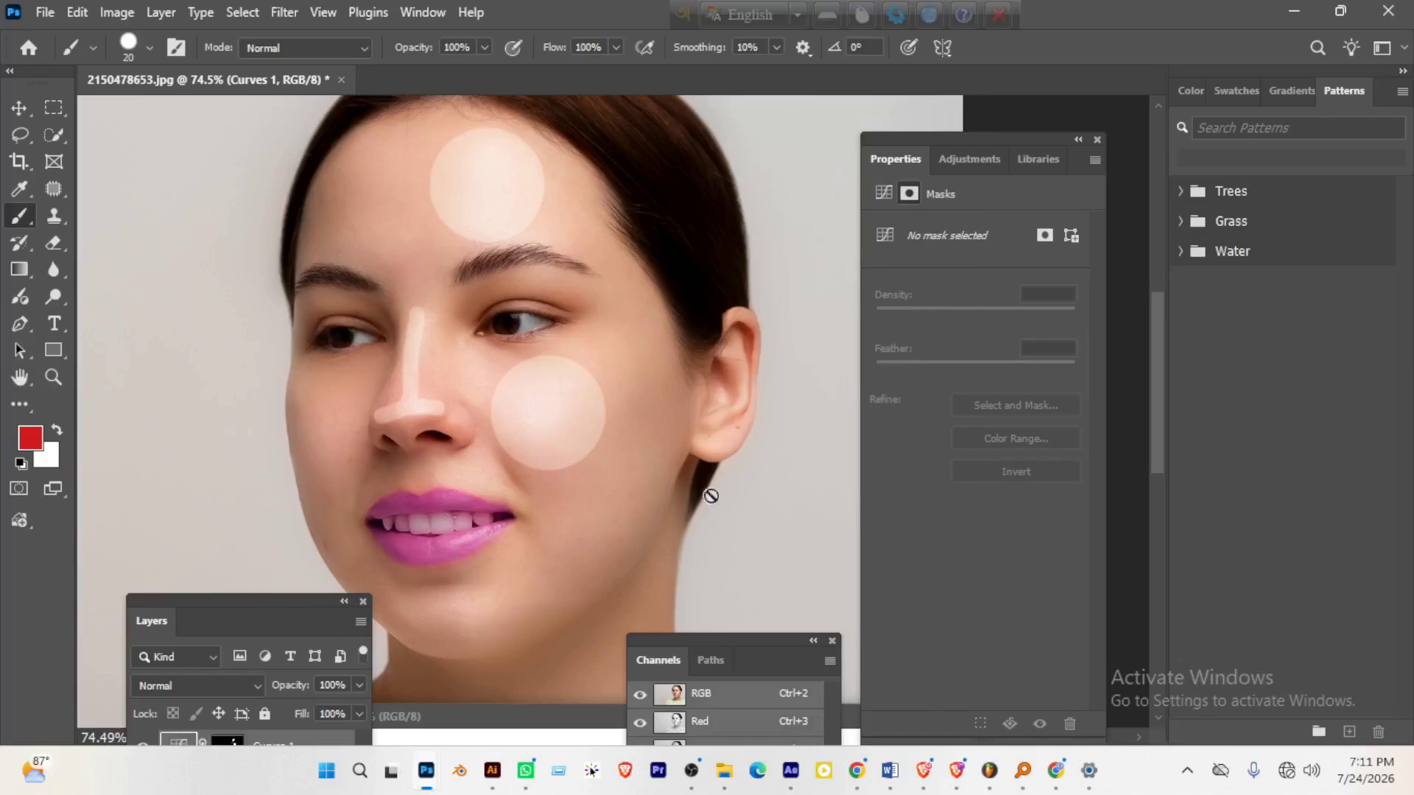
{"action": "left_click_drag", "start_coordinate": [205, 595], "coordinate": [228, 189]}
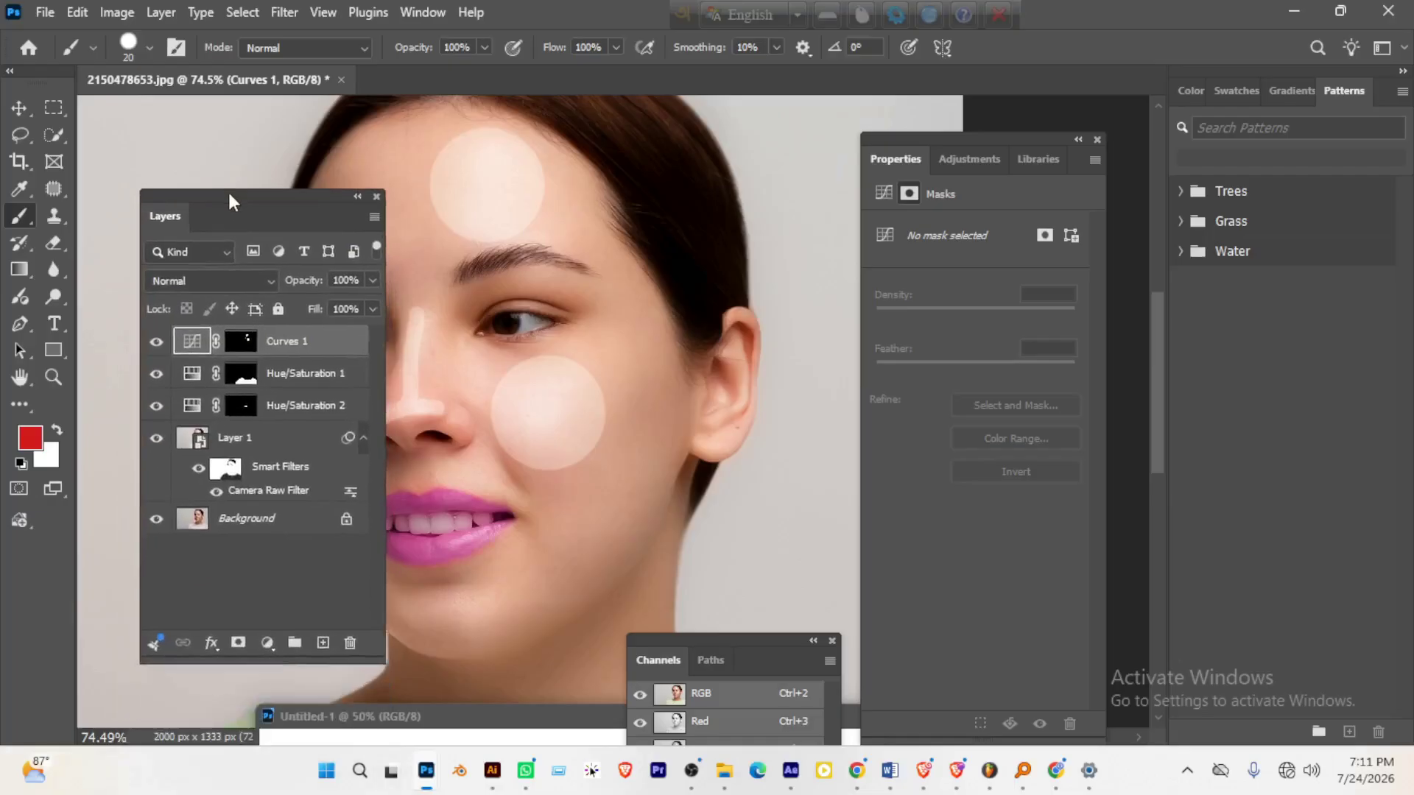
{"action": "left_click", "coordinate": [239, 342]}
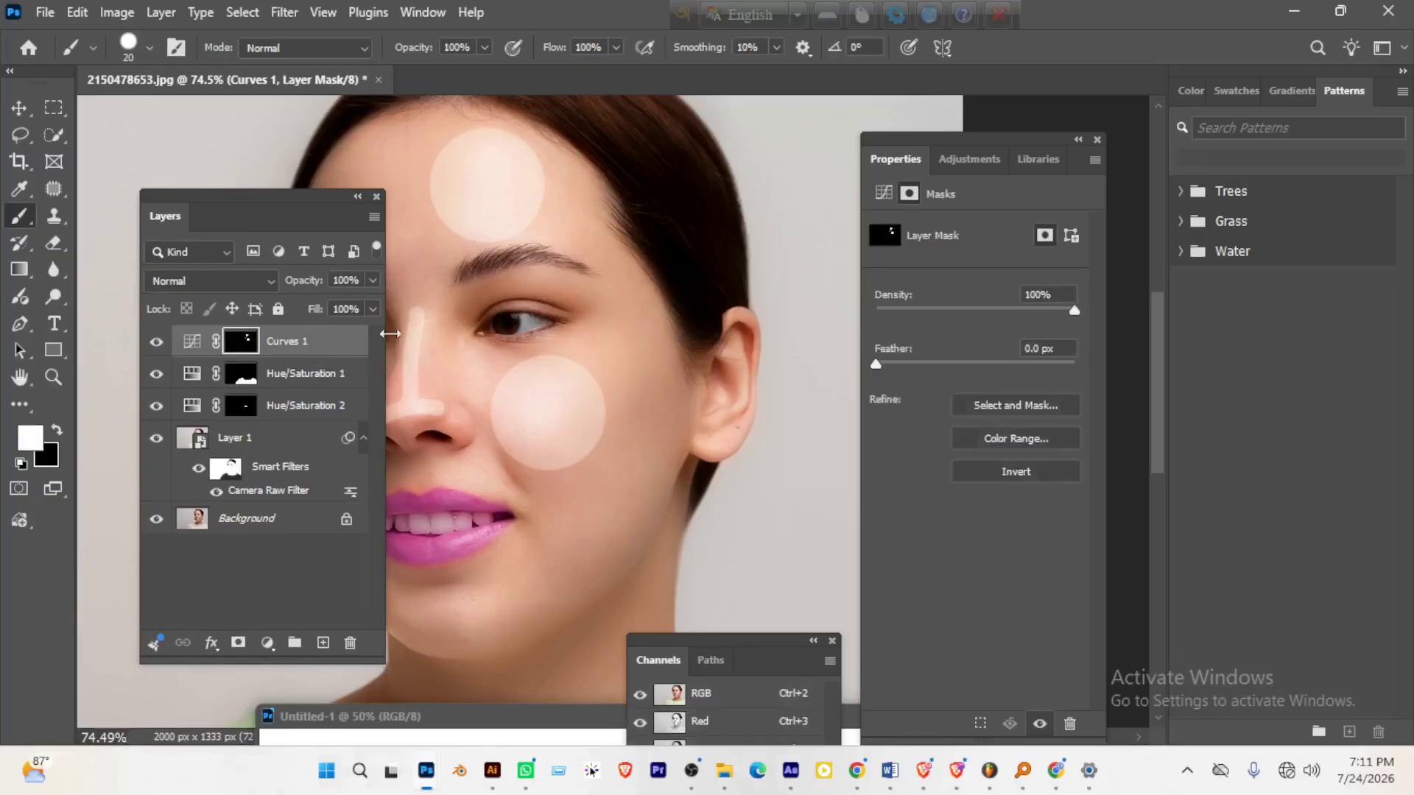
{"action": "left_click_drag", "start_coordinate": [243, 191], "coordinate": [216, 599]}
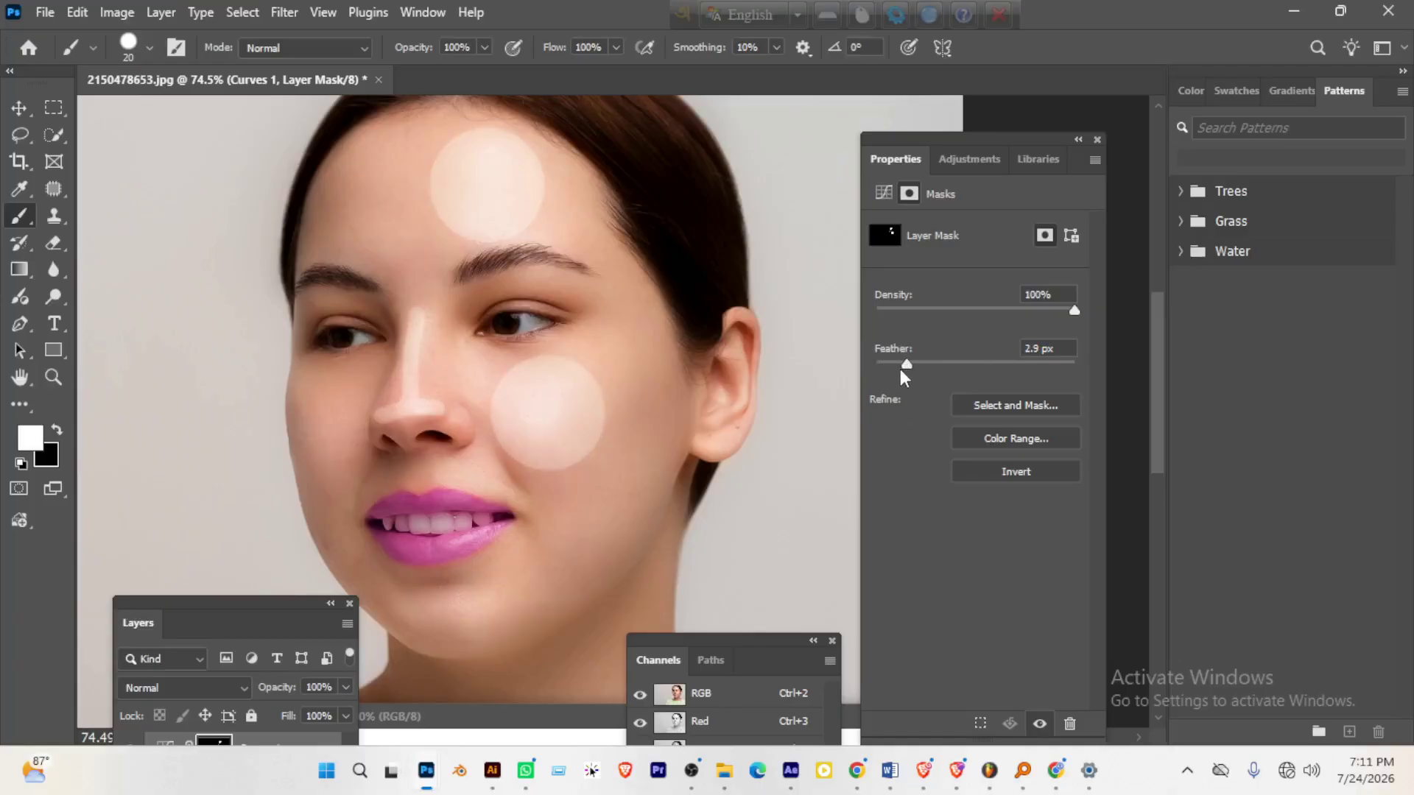
{"action": "left_click_drag", "start_coordinate": [904, 363], "coordinate": [969, 360]}
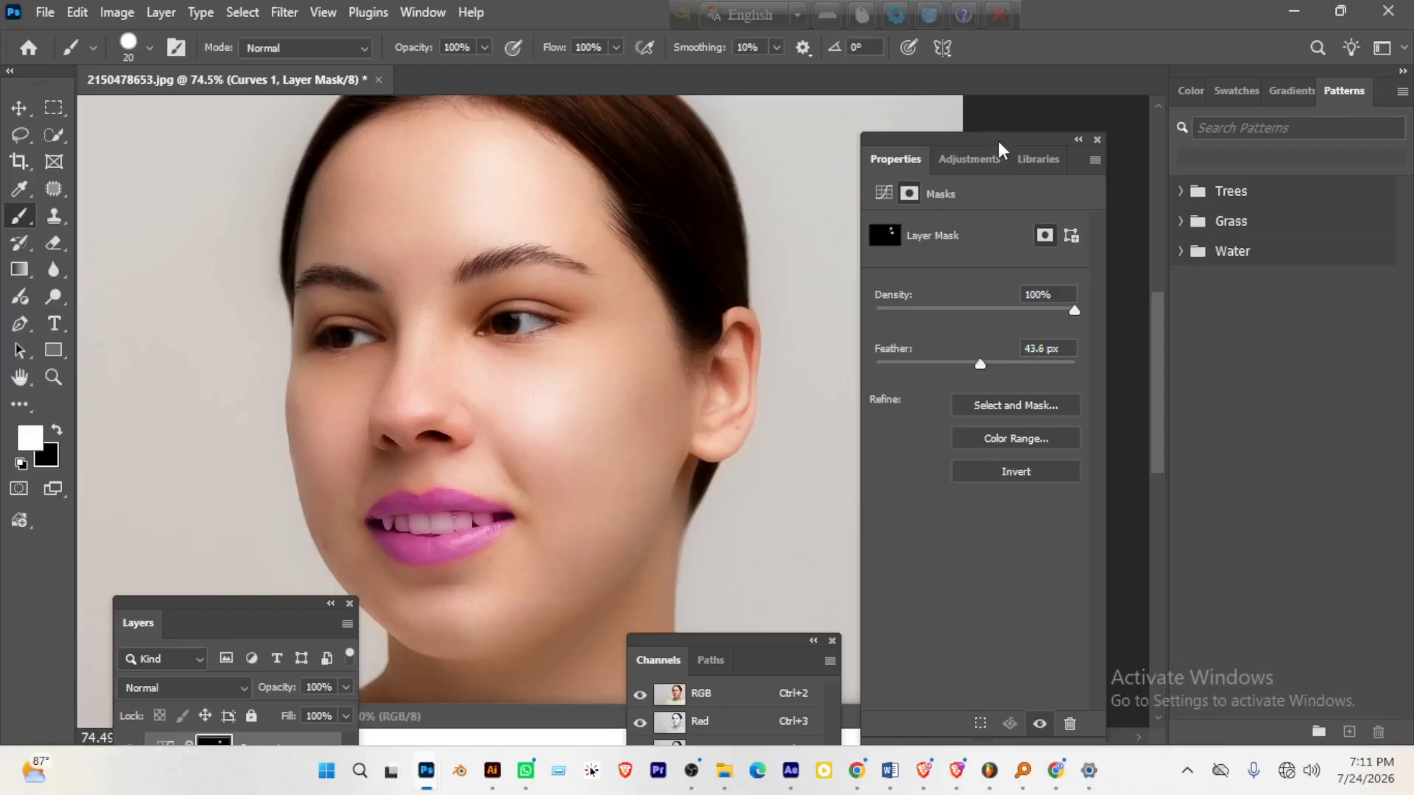
- Toggle the Curves 1 layer's visibility off and on to compare the face with and without the highlights
{"action": "mouse_move", "coordinate": [997, 140]}
{"action": "left_mouse_down"}
{"action": "mouse_move", "coordinate": [718, 380]}
{"action": "mouse_move", "coordinate": [1039, 293]}
{"action": "left_mouse_up"}
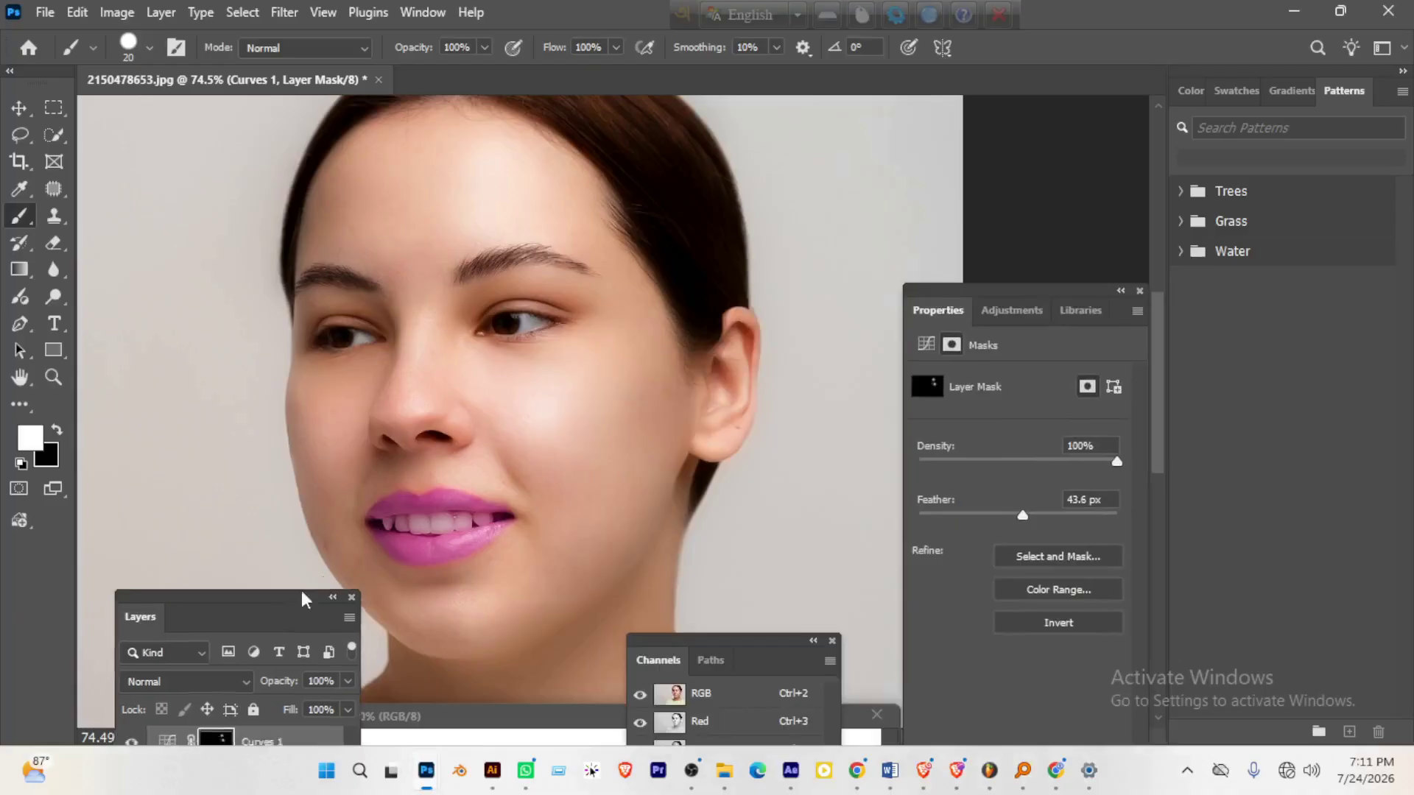
{"action": "left_click_drag", "start_coordinate": [287, 615], "coordinate": [847, 159]}
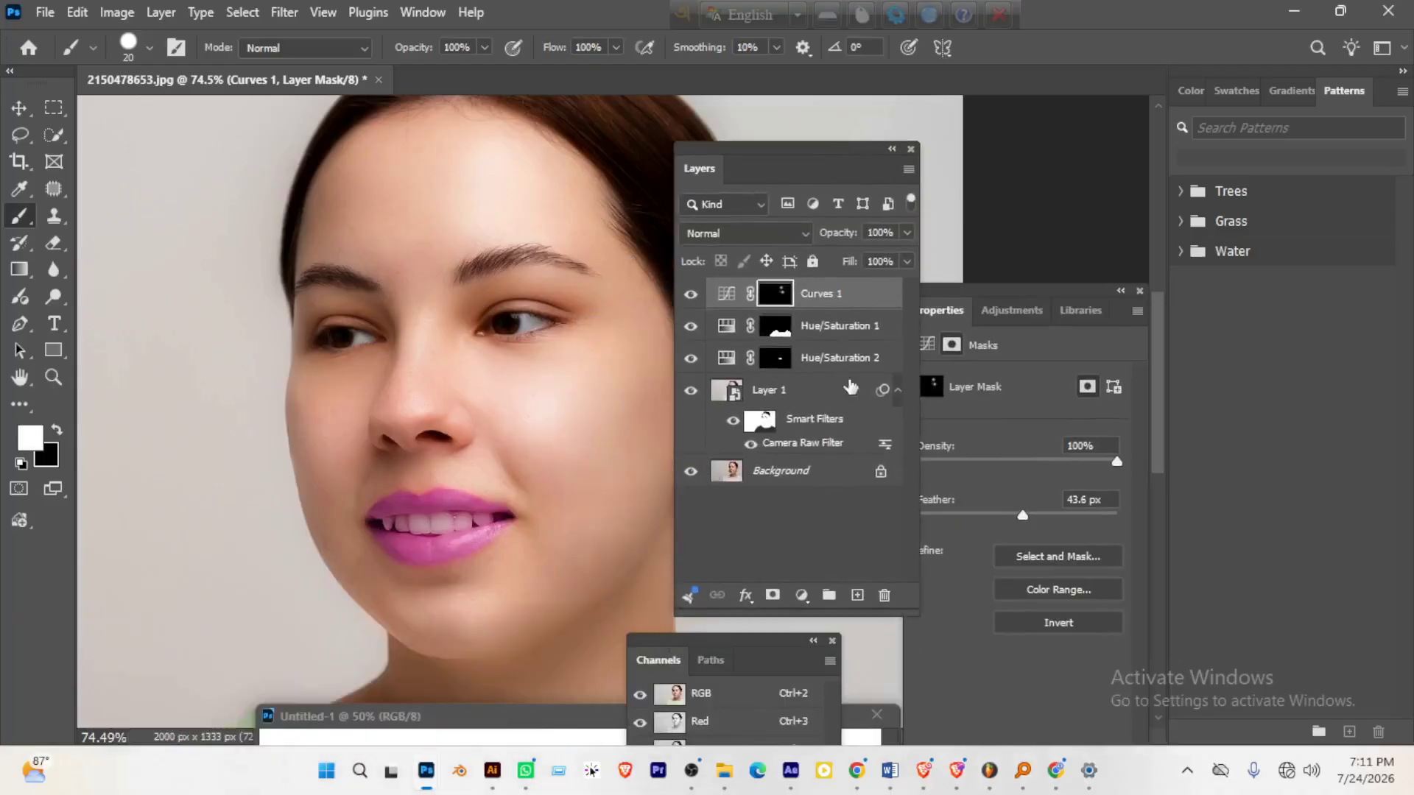
{"action": "left_click", "coordinate": [691, 295]}
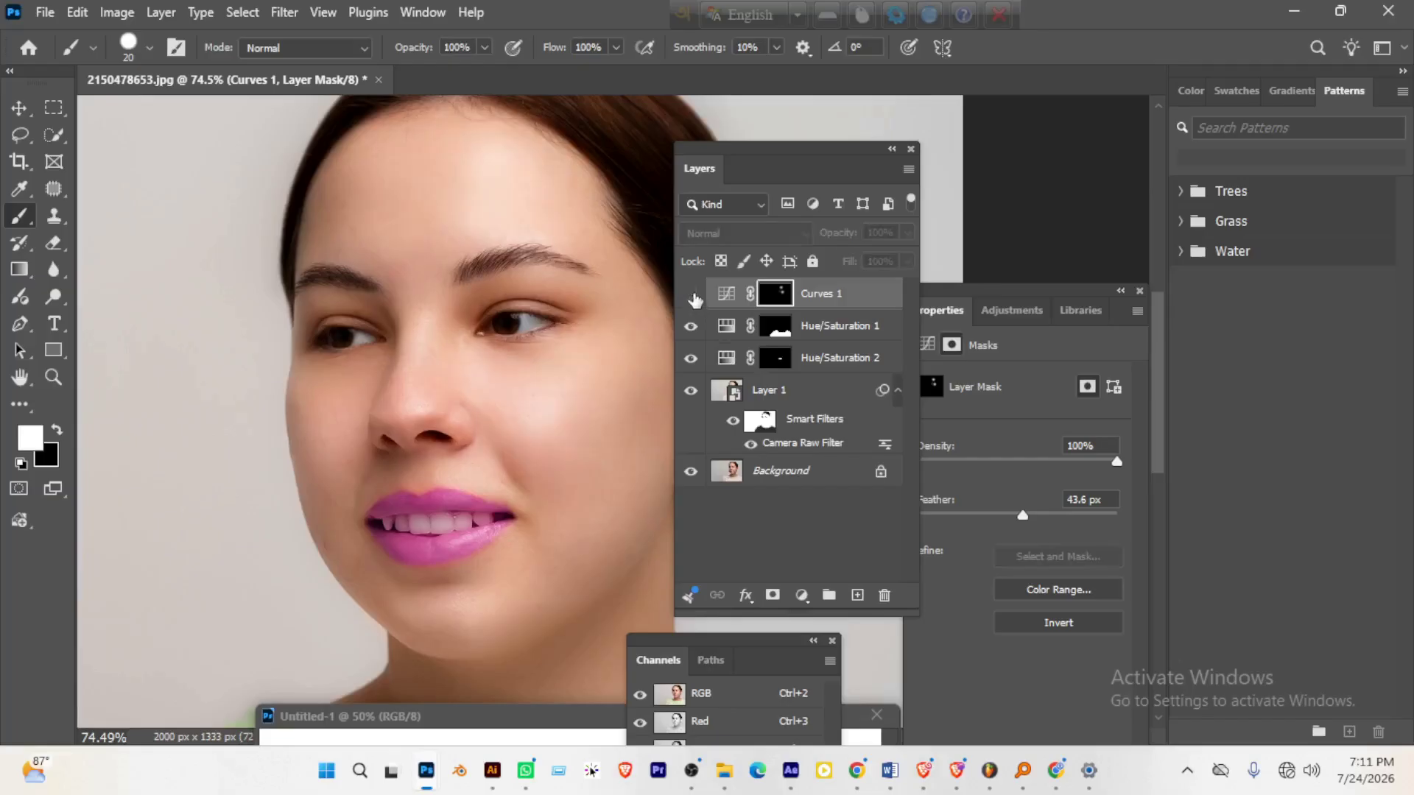
{"action": "left_click", "coordinate": [692, 296]}
{"action": "left_click", "coordinate": [692, 296]}
{"action": "left_click", "coordinate": [693, 296]}
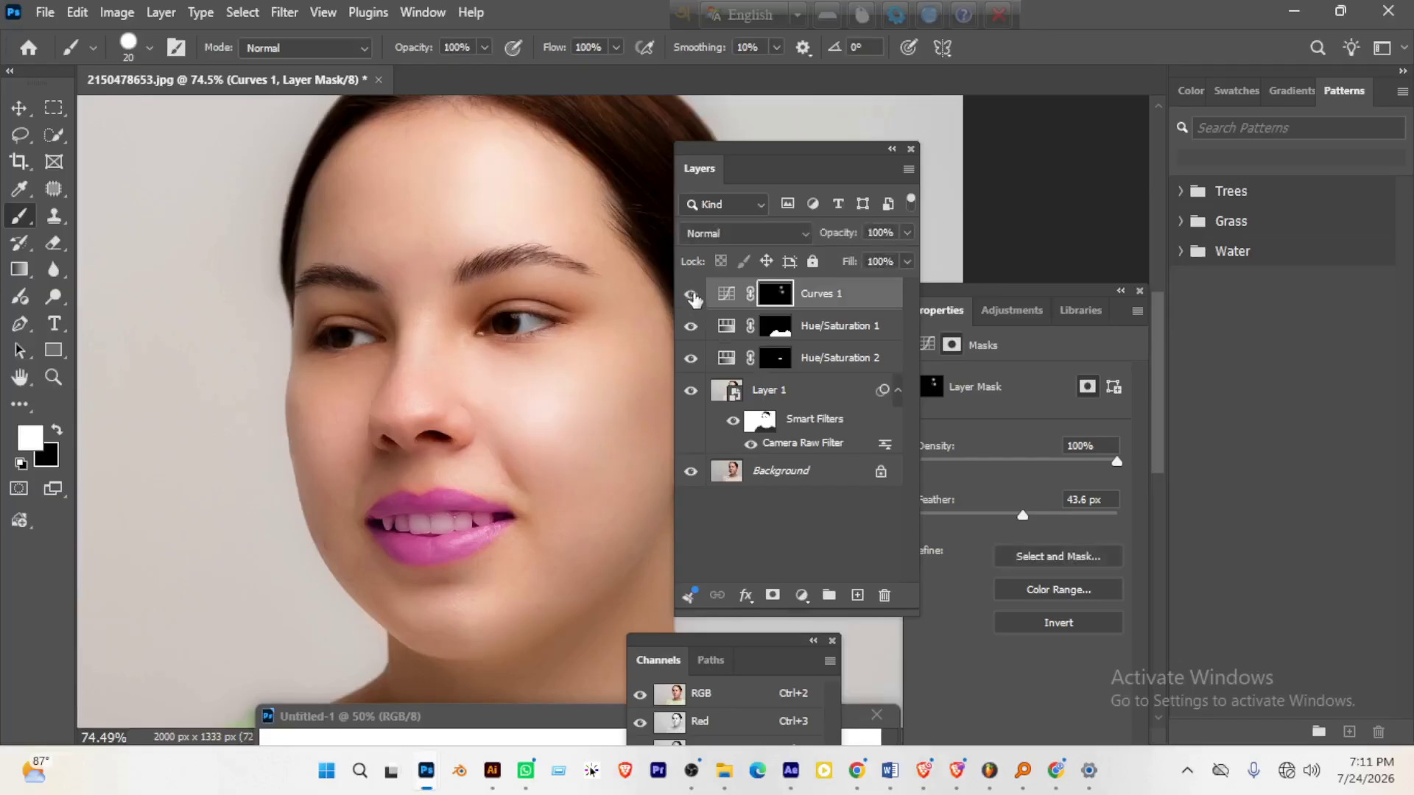
- Examine the softened highlights on the cheek, nose and forehead up close and in the whole portrait
{"action": "left_click_drag", "start_coordinate": [821, 147], "coordinate": [459, 444]}
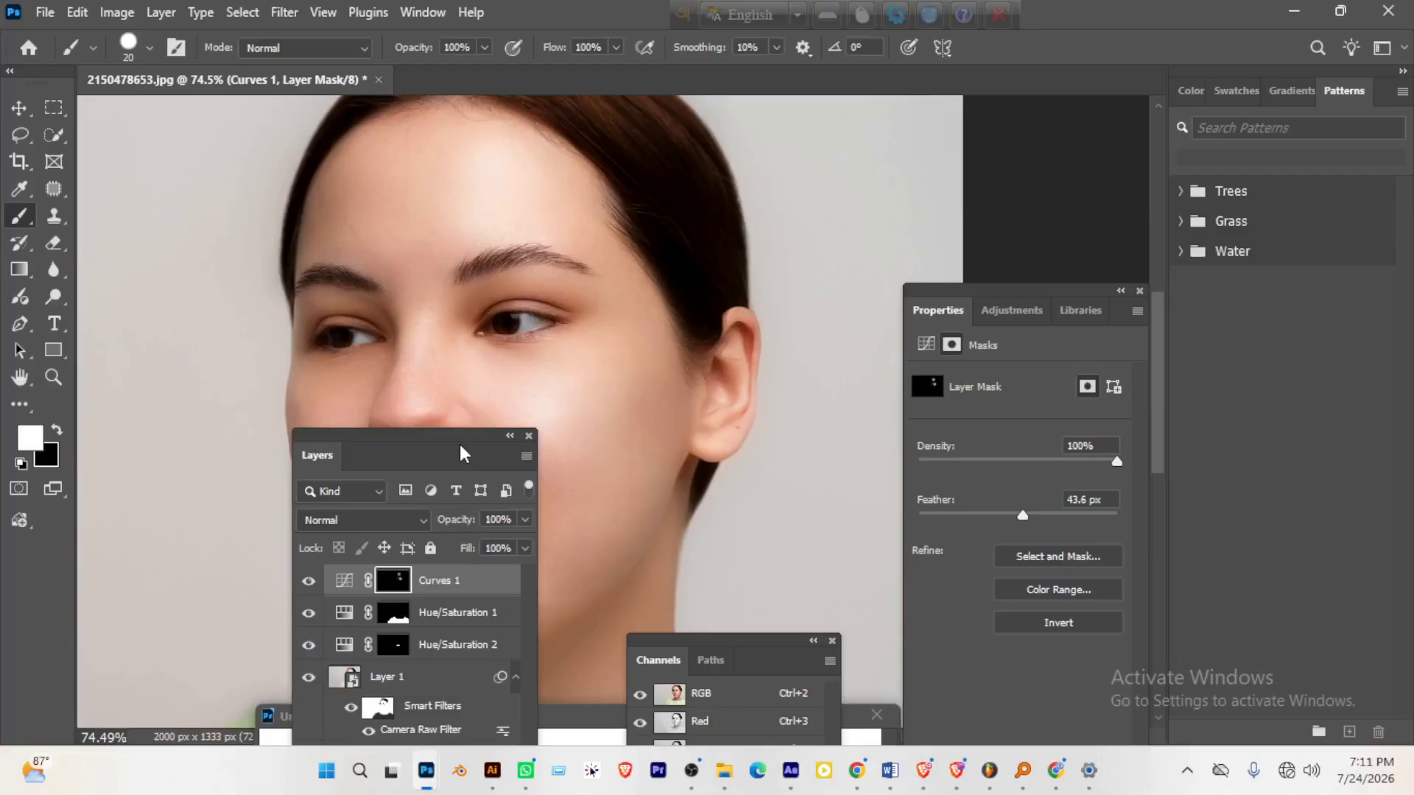
{"action": "left_click_drag", "start_coordinate": [467, 435], "coordinate": [1364, 459]}
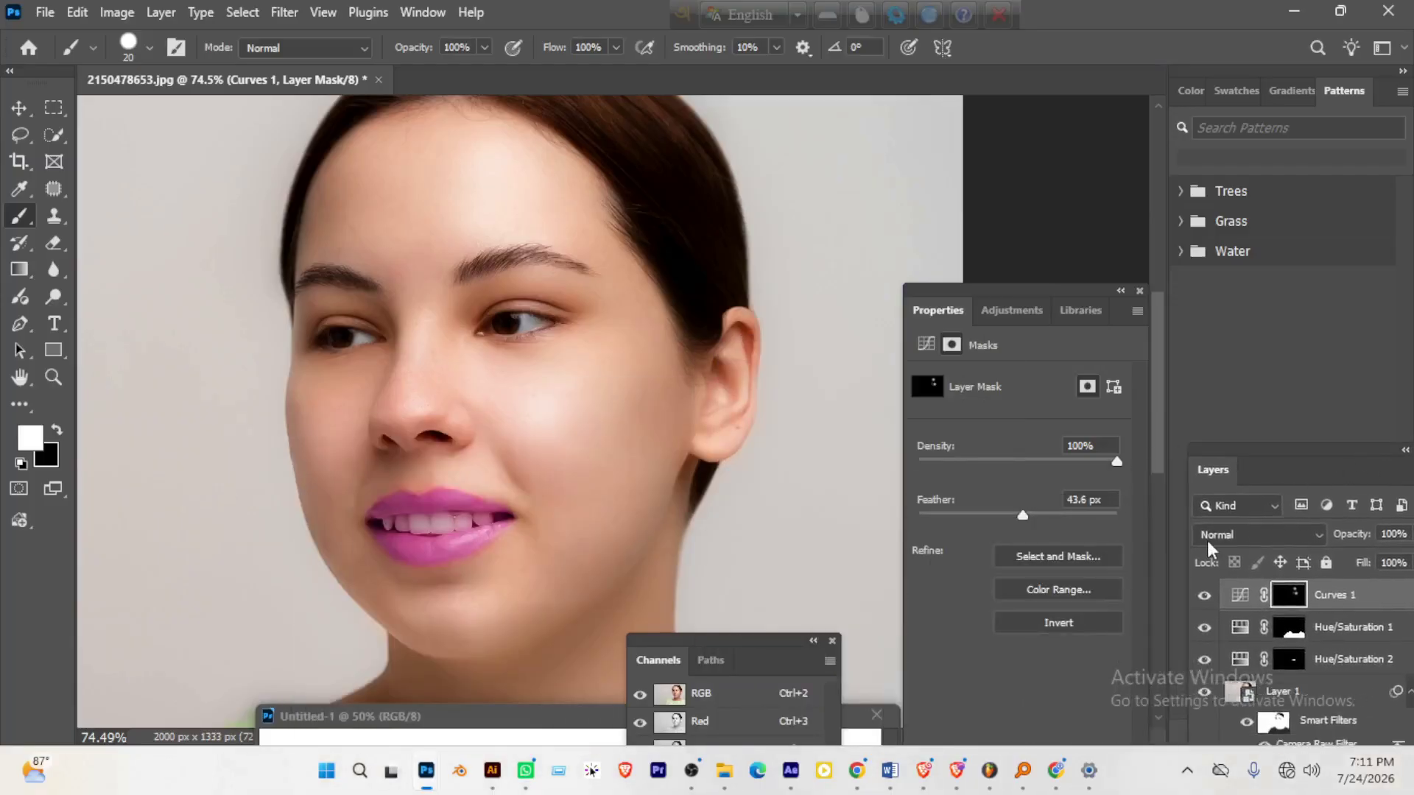
{"action": "scroll", "coordinate": [653, 425], "scroll_direction": "down", "scroll_amount": 3}
{"action": "scroll", "coordinate": [653, 435], "scroll_direction": "up", "scroll_amount": 6}
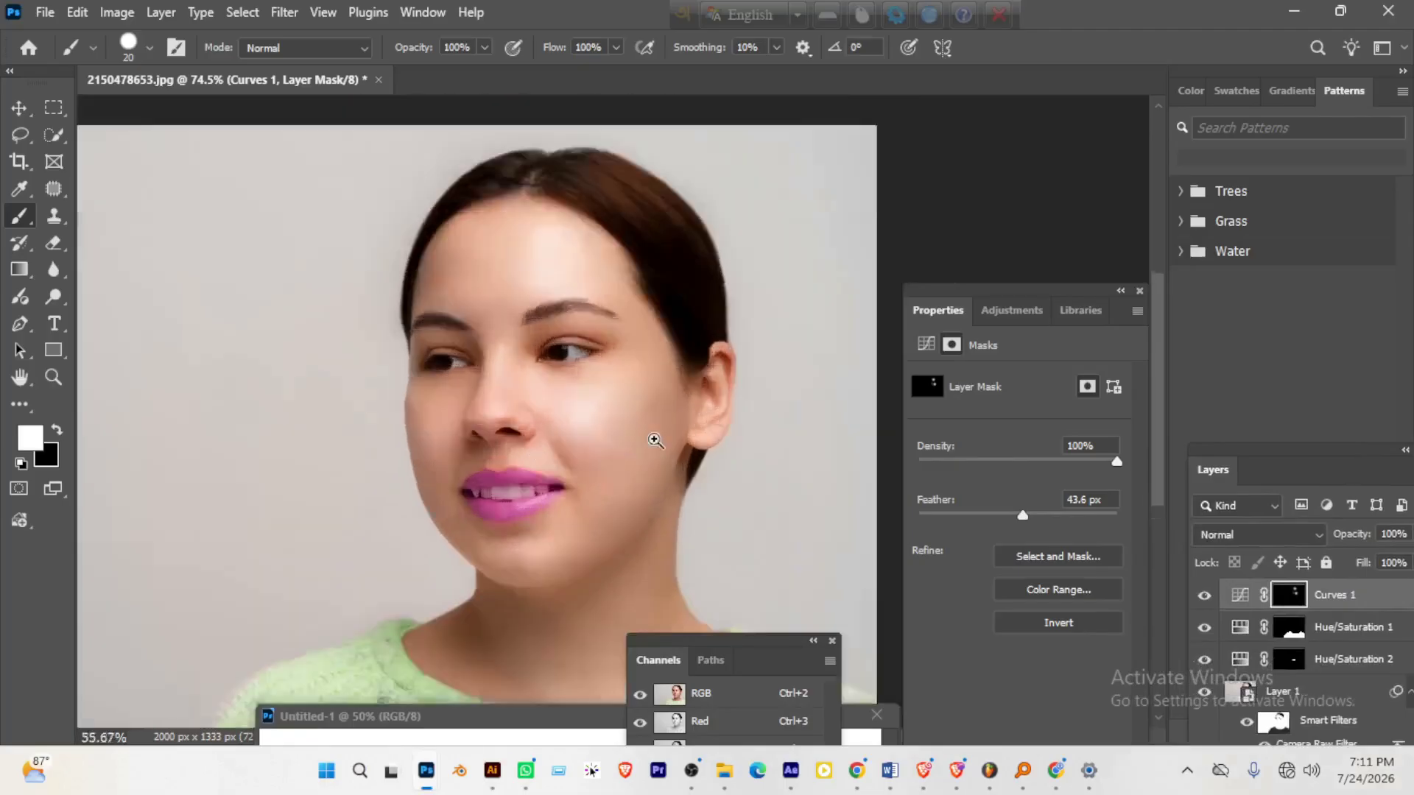
{"action": "scroll", "coordinate": [727, 416], "scroll_direction": "down", "scroll_amount": 2}
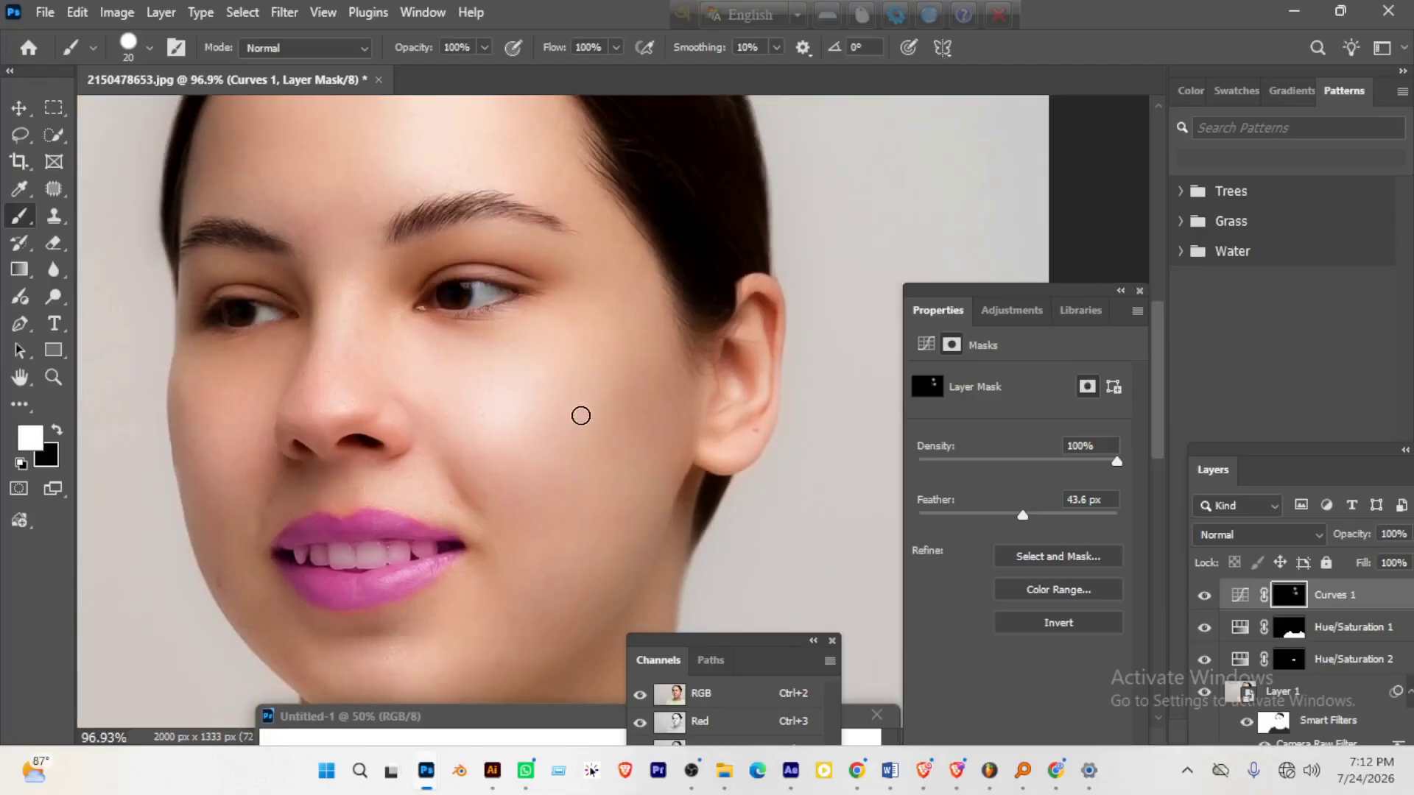
{"action": "left_click_drag", "start_coordinate": [534, 471], "coordinate": [628, 423]}
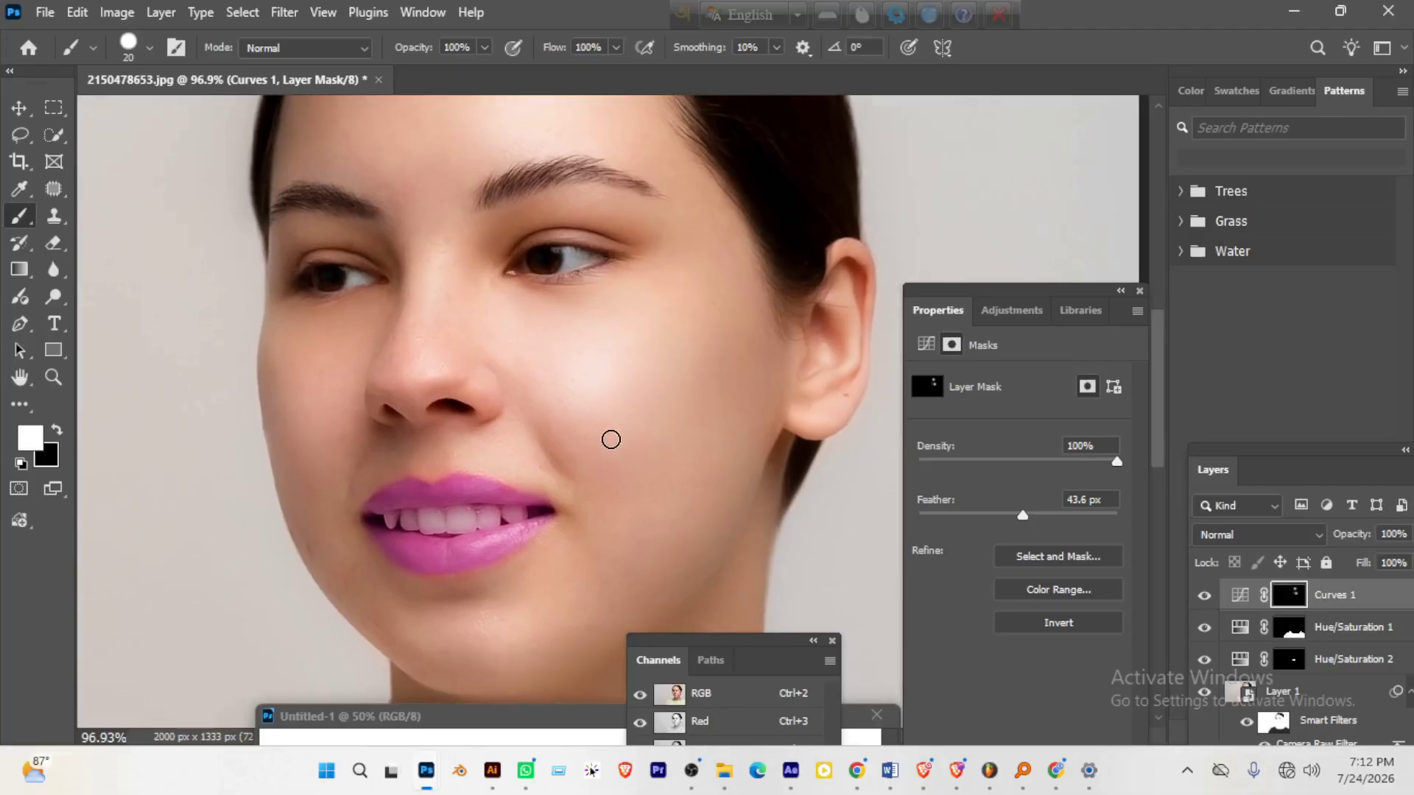
{"action": "left_click_drag", "start_coordinate": [700, 355], "coordinate": [611, 370]}
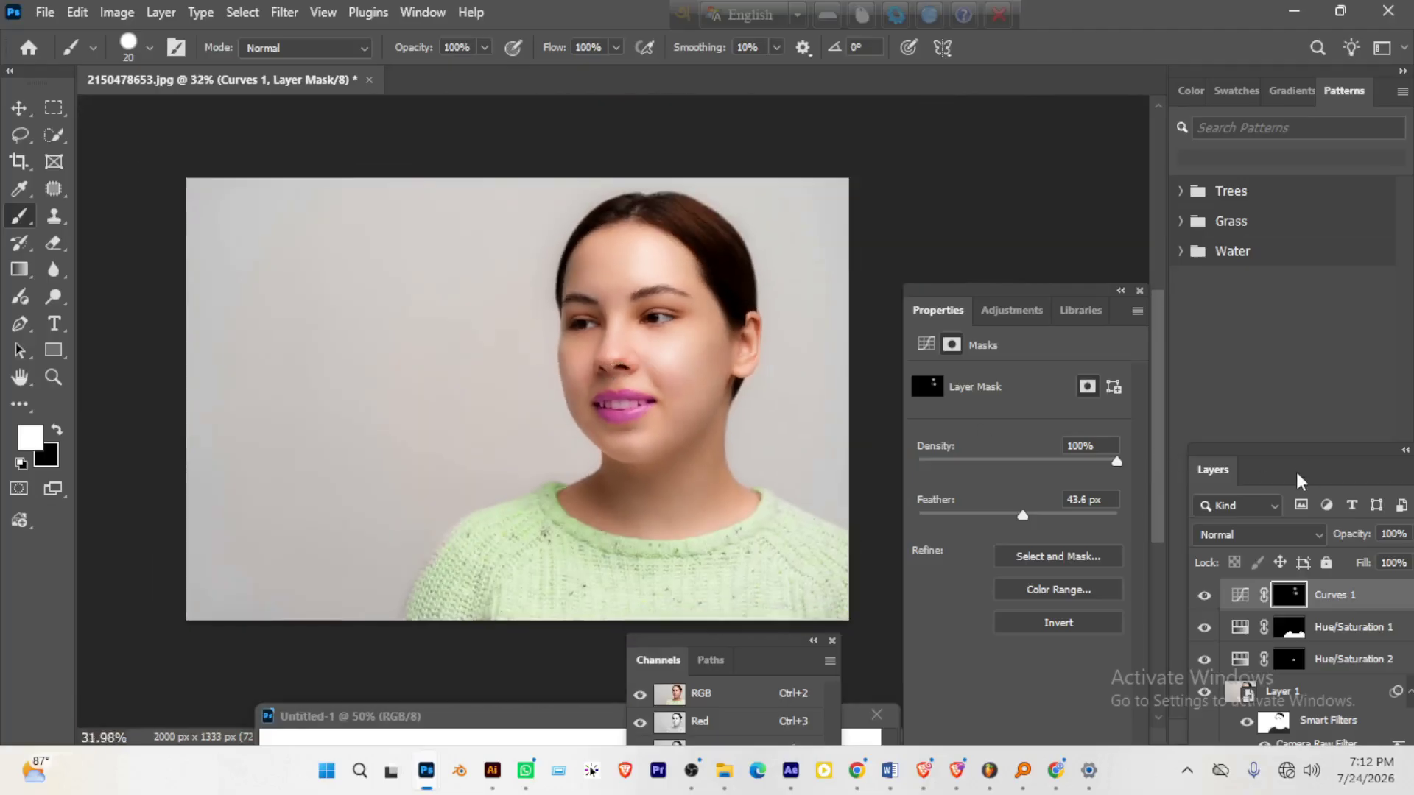
- Stamp all visible layers into a new merged layer above Curves 1
{"action": "left_click_drag", "start_coordinate": [1296, 470], "coordinate": [974, 166]}
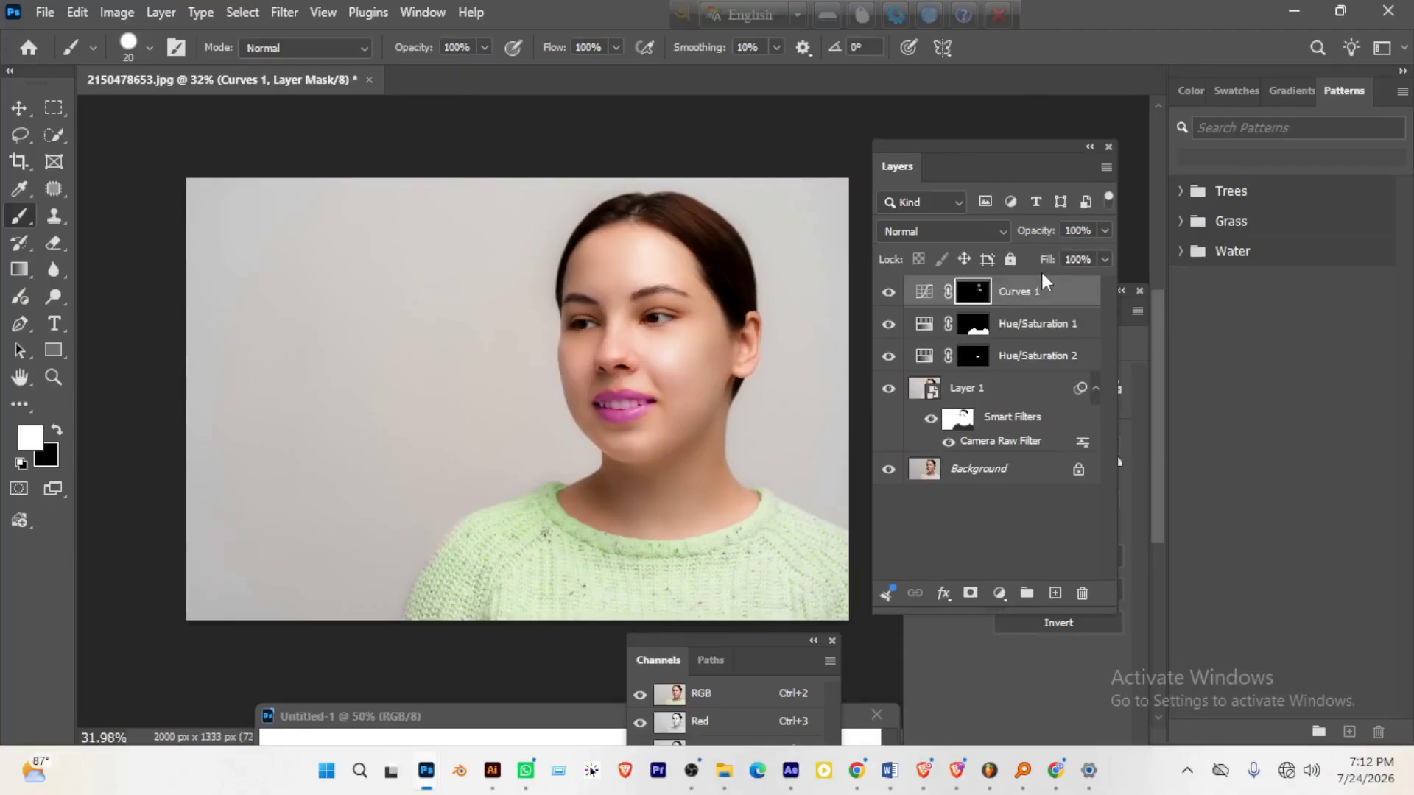
{"action": "key", "text": "ctrl+alt+shift+e"}
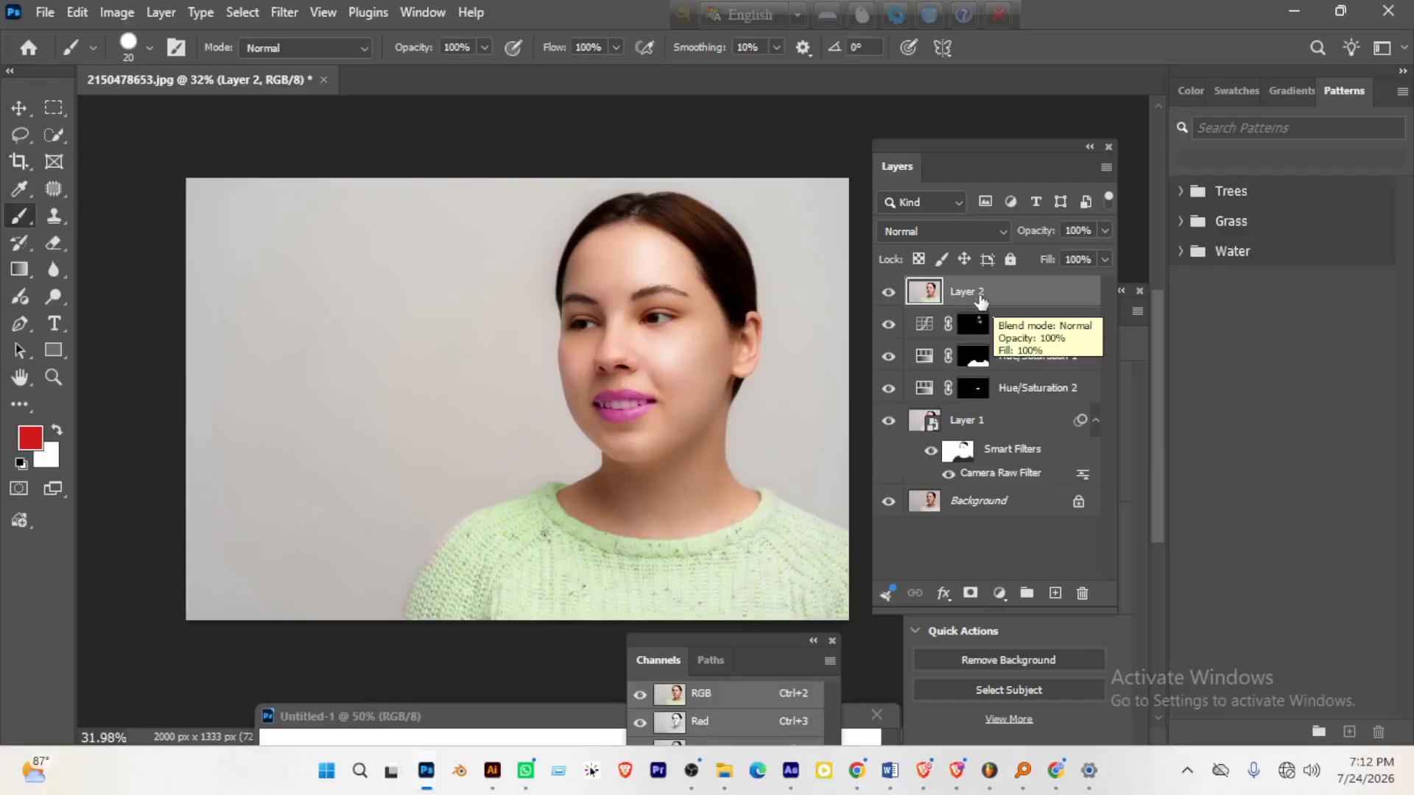
- Unlock the Background layer and group it with Layer 1, both Hue/Saturation layers and Curves 1 beneath the merged Layer 2
{"action": "left_click", "coordinate": [973, 324]}
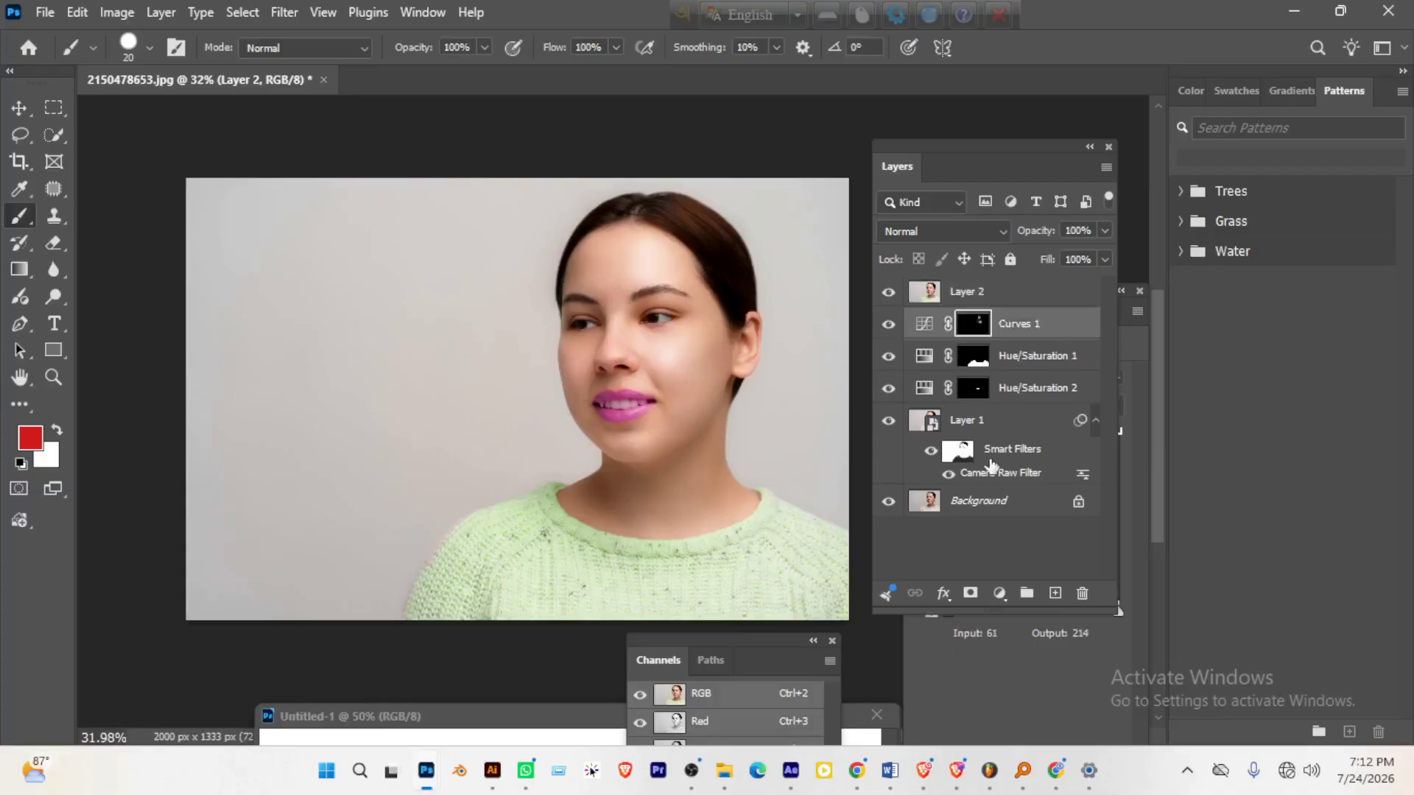
{"action": "left_click", "coordinate": [1005, 504], "text": "shift"}
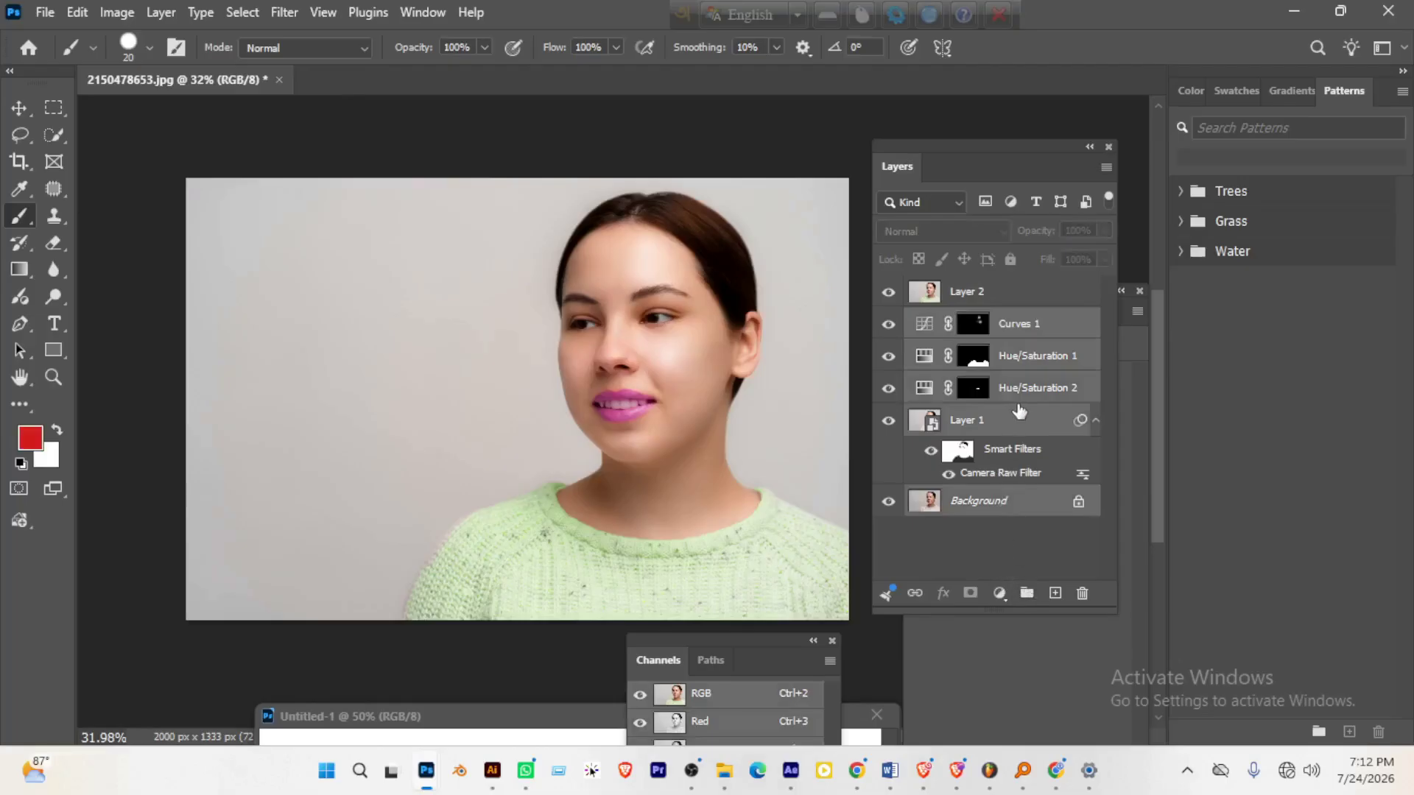
{"action": "left_click", "coordinate": [1078, 501]}
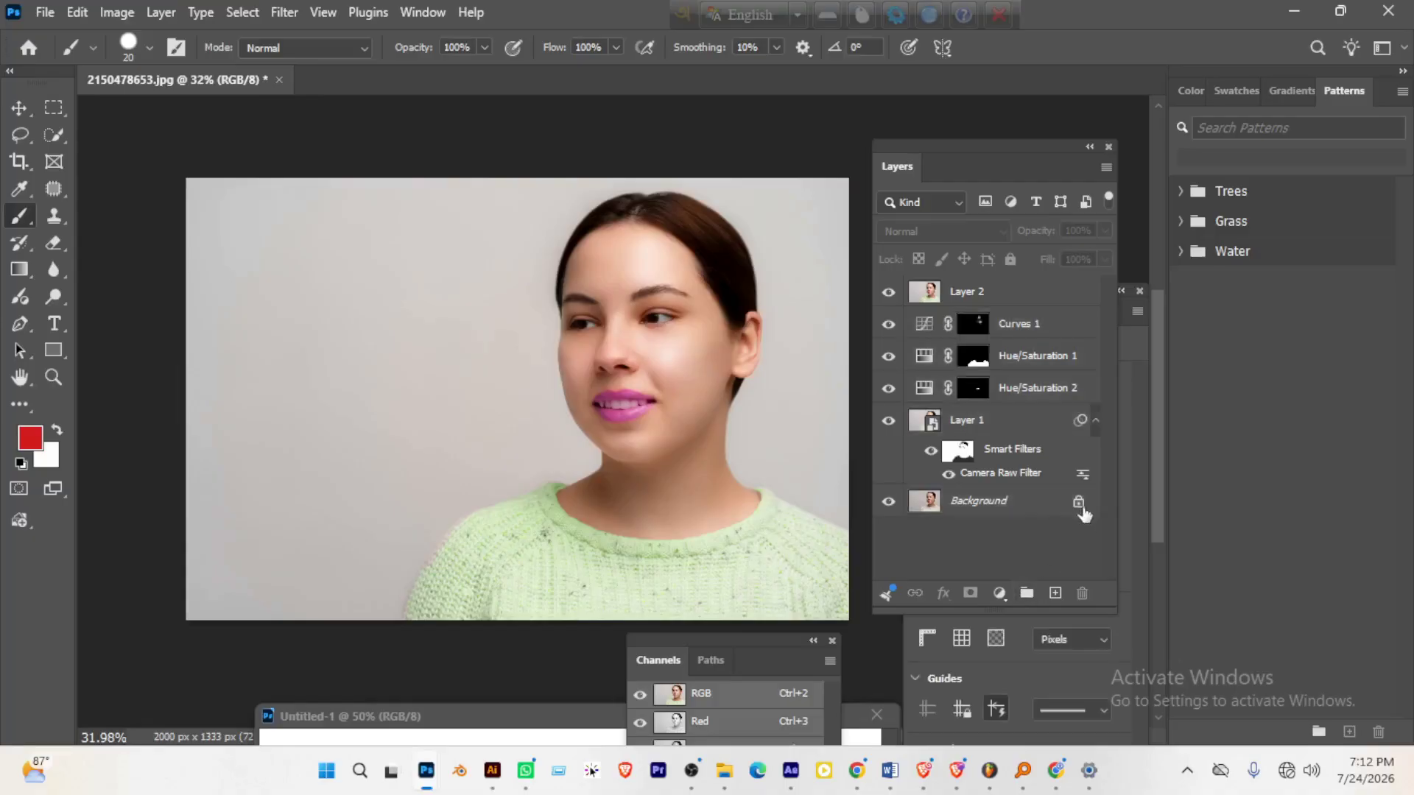
{"action": "left_click", "coordinate": [1019, 508]}
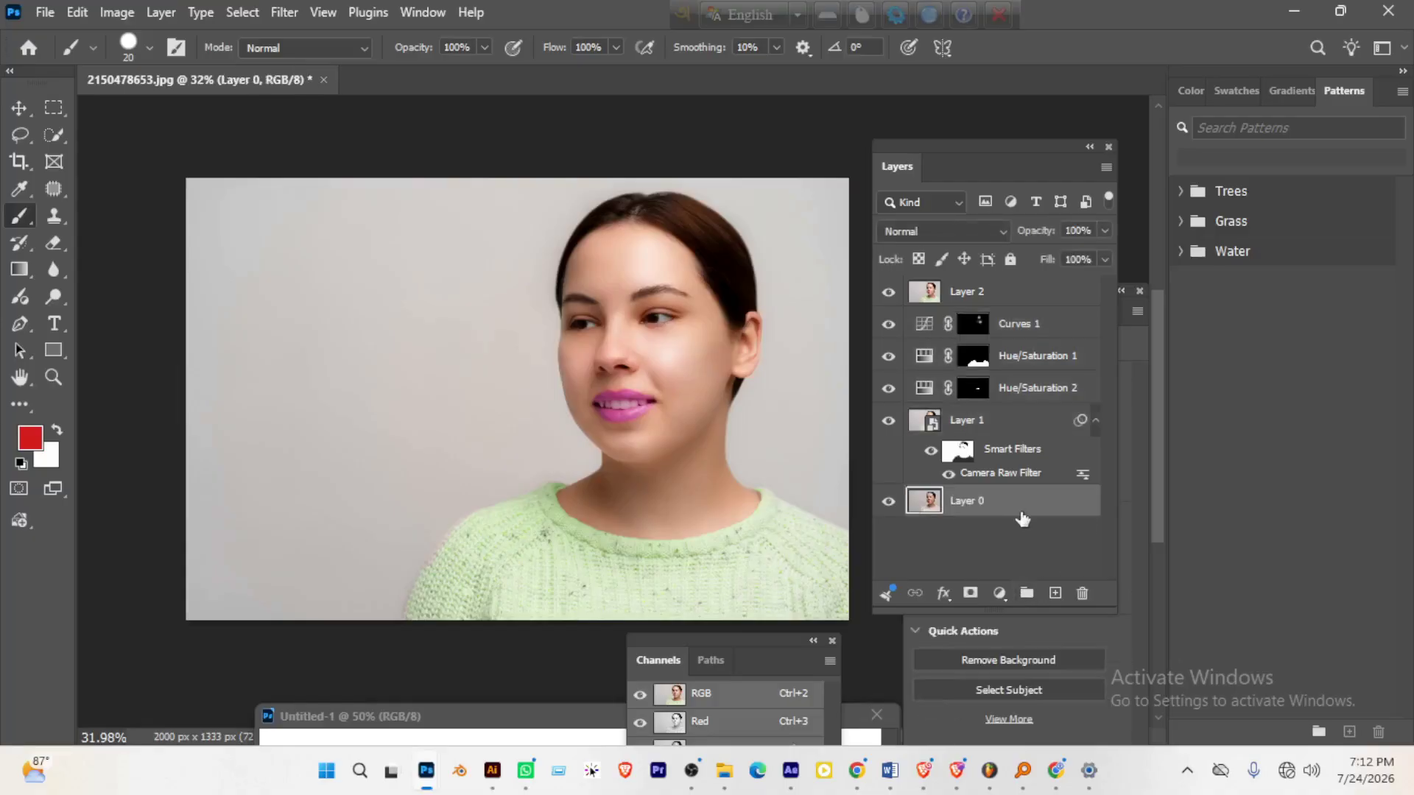
{"action": "left_click", "coordinate": [1025, 332], "text": "shift"}
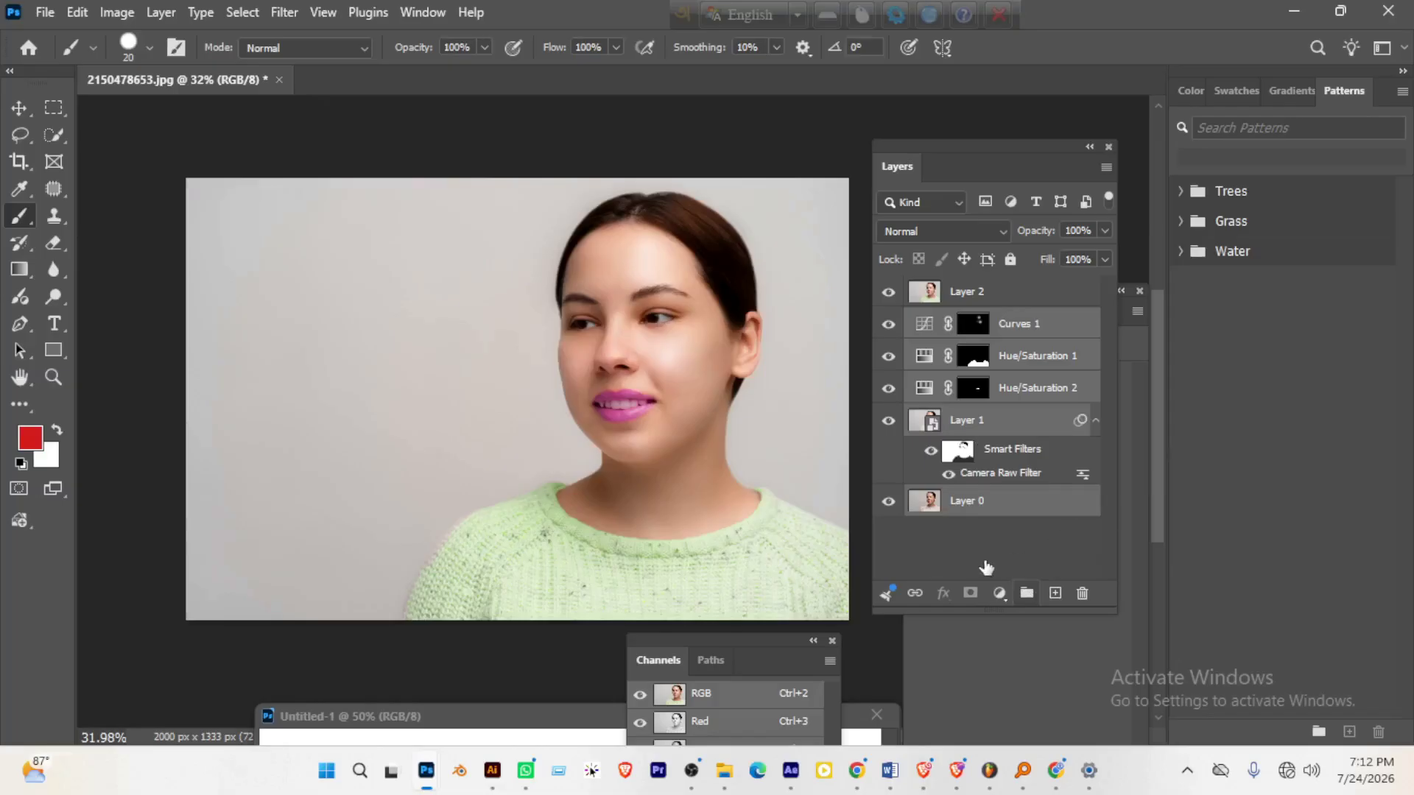
{"action": "key", "text": "ctrl+g"}
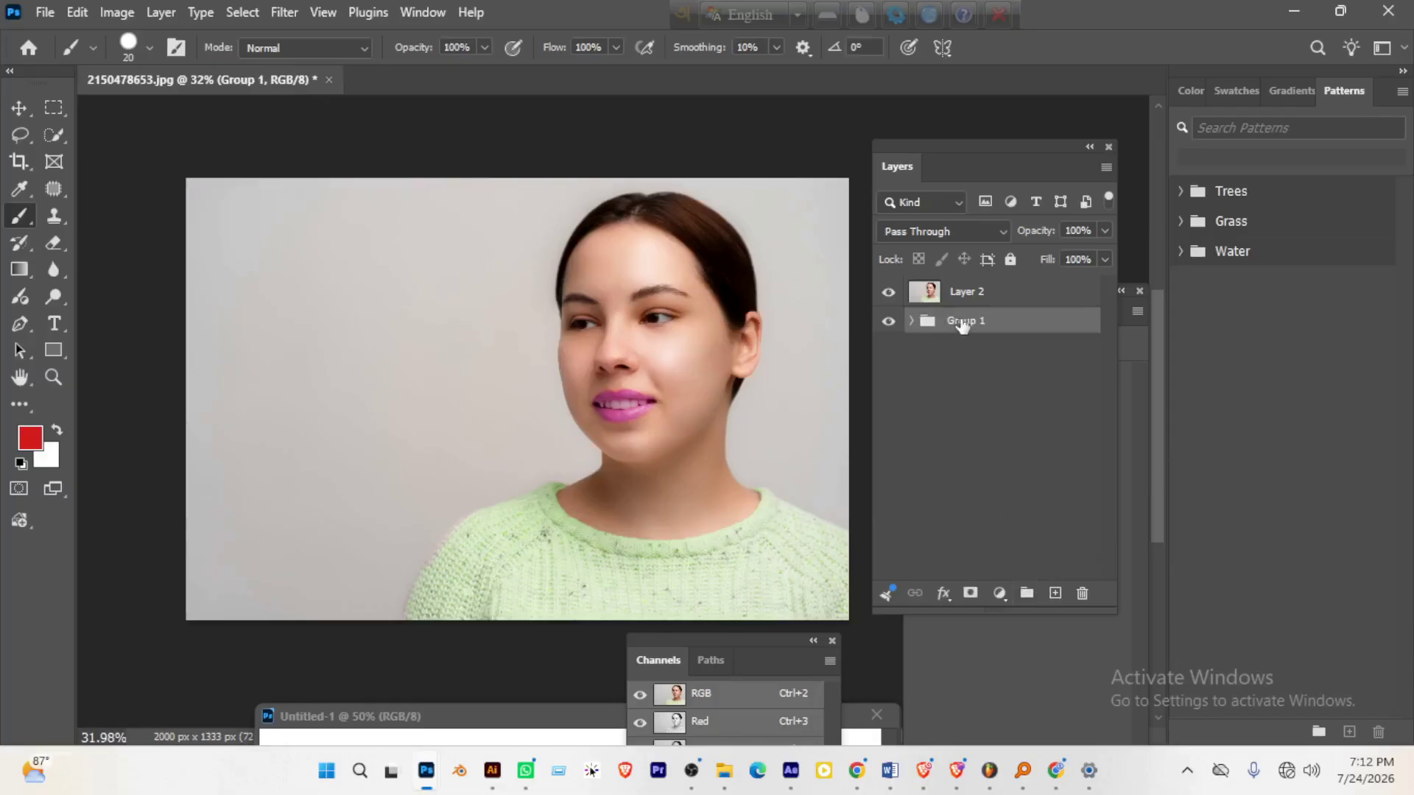
- Toggle Group 1's visibility off and on, and expand the group to check the layers it contains
{"action": "left_click", "coordinate": [889, 322]}
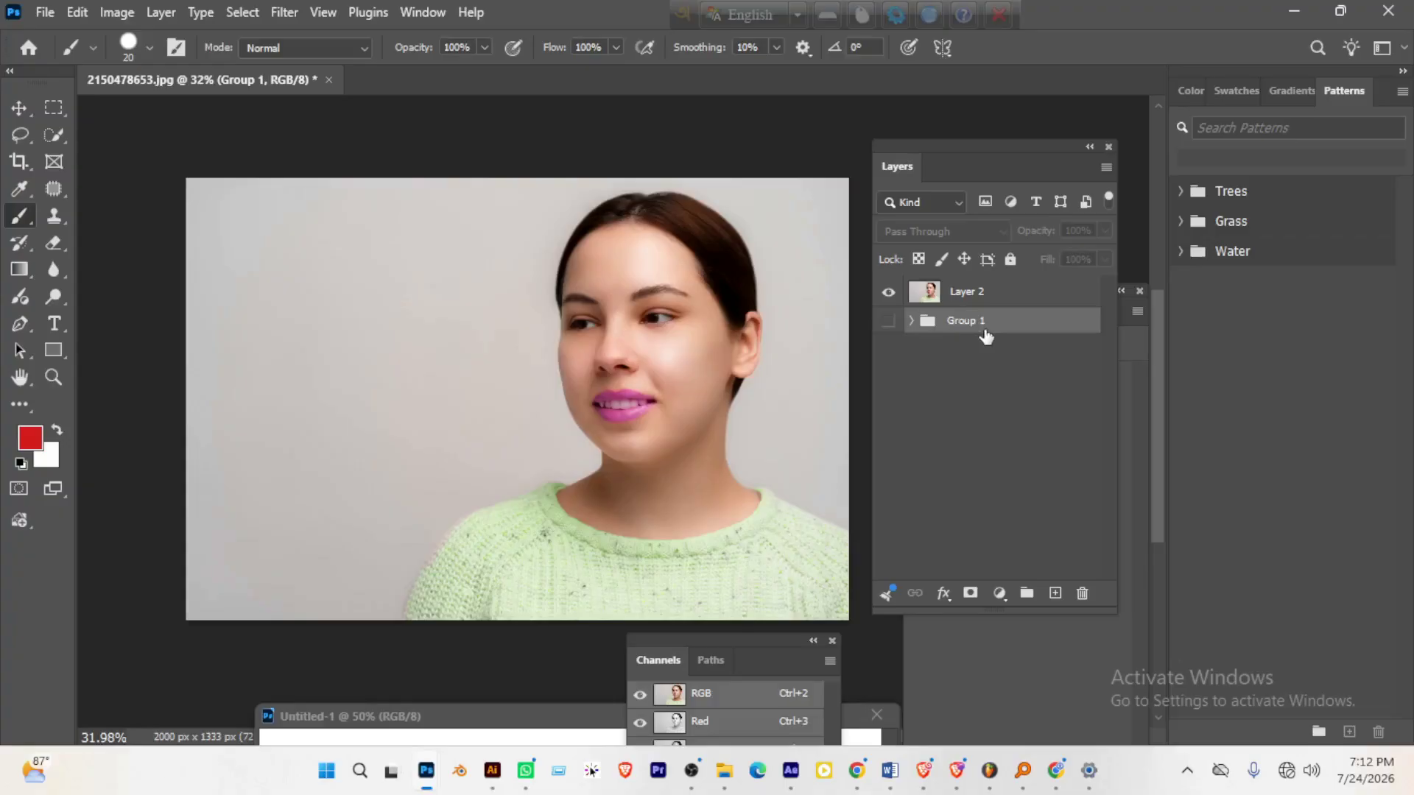
{"action": "left_click", "coordinate": [888, 321]}
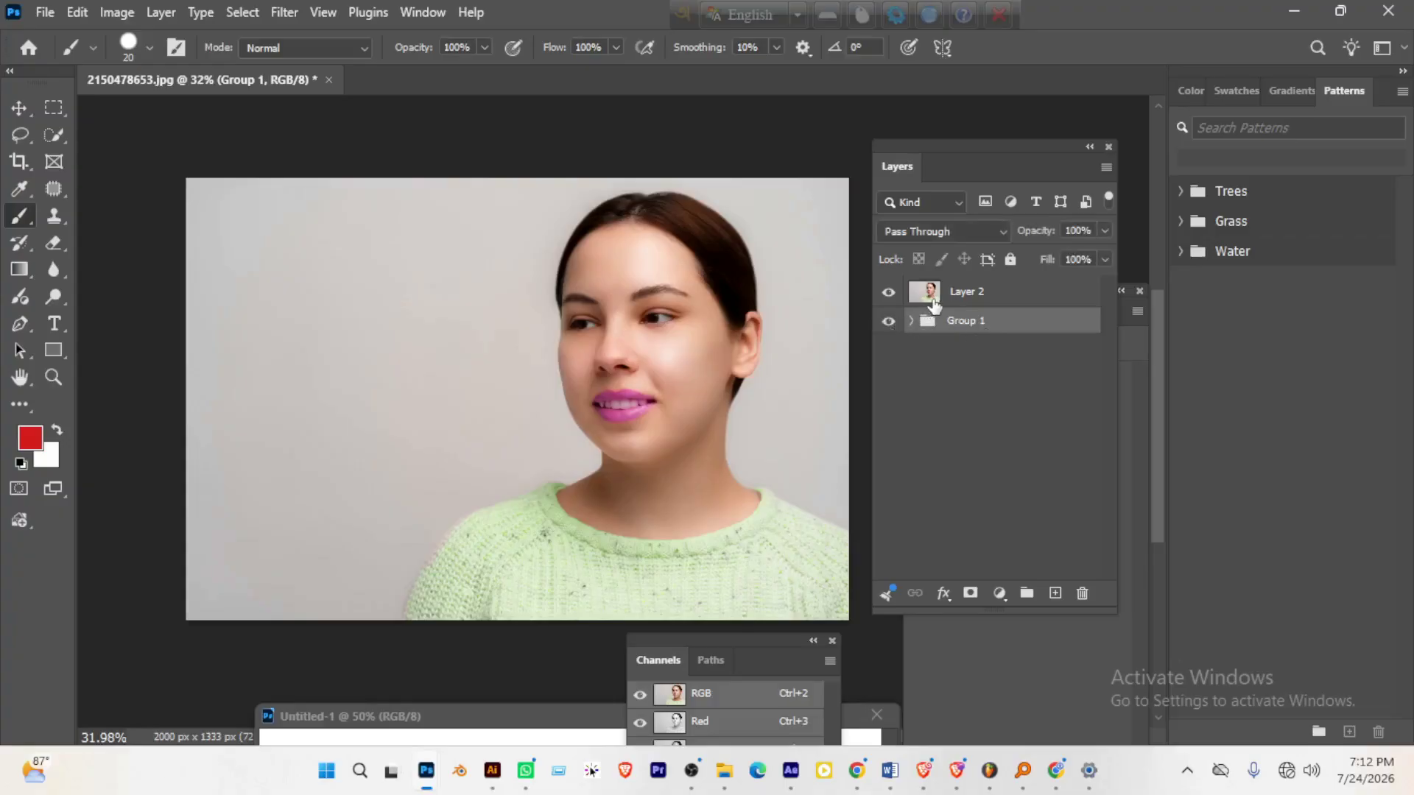
{"action": "left_click", "coordinate": [912, 321]}
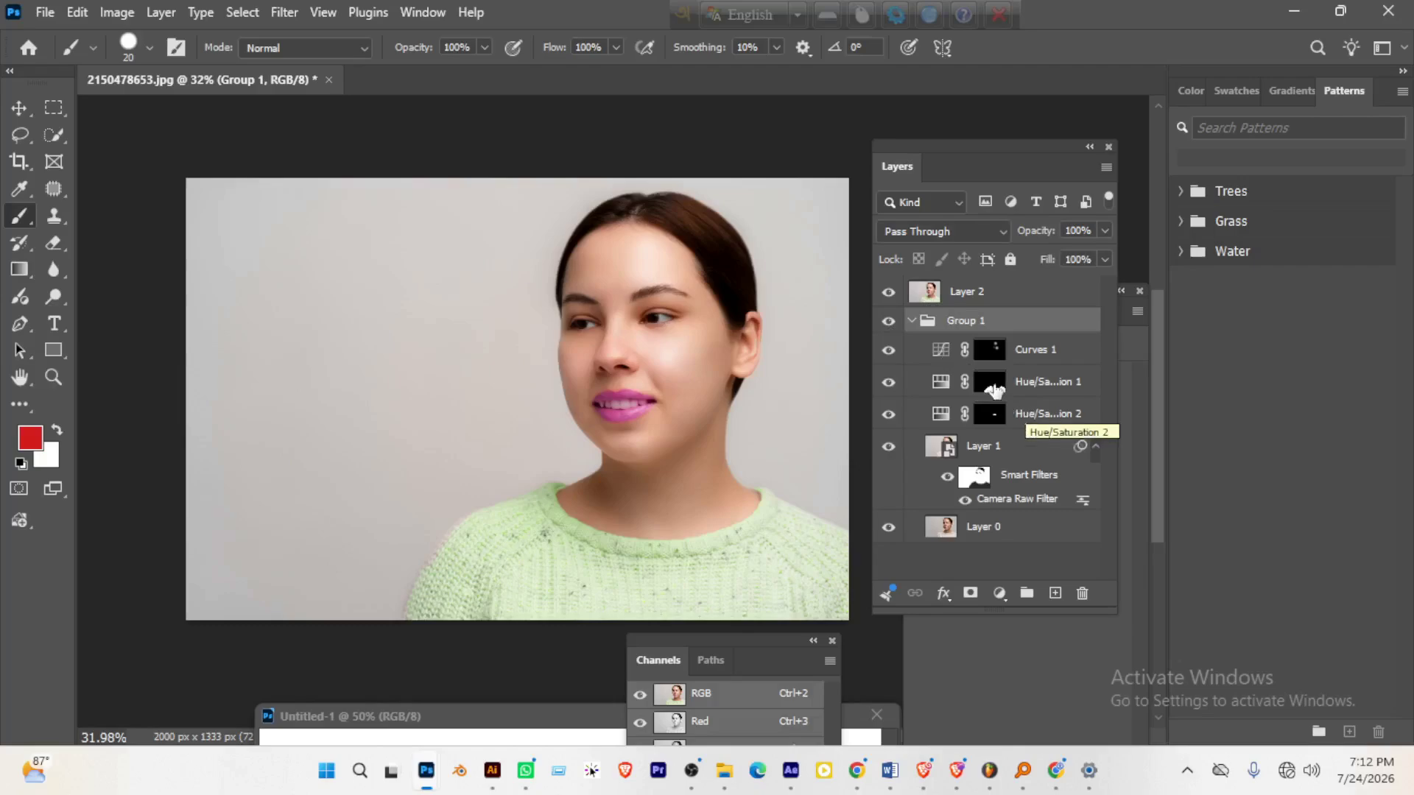
- Try merging all visible layers into Layer 2, and undo the merge
{"action": "left_click", "coordinate": [976, 301]}
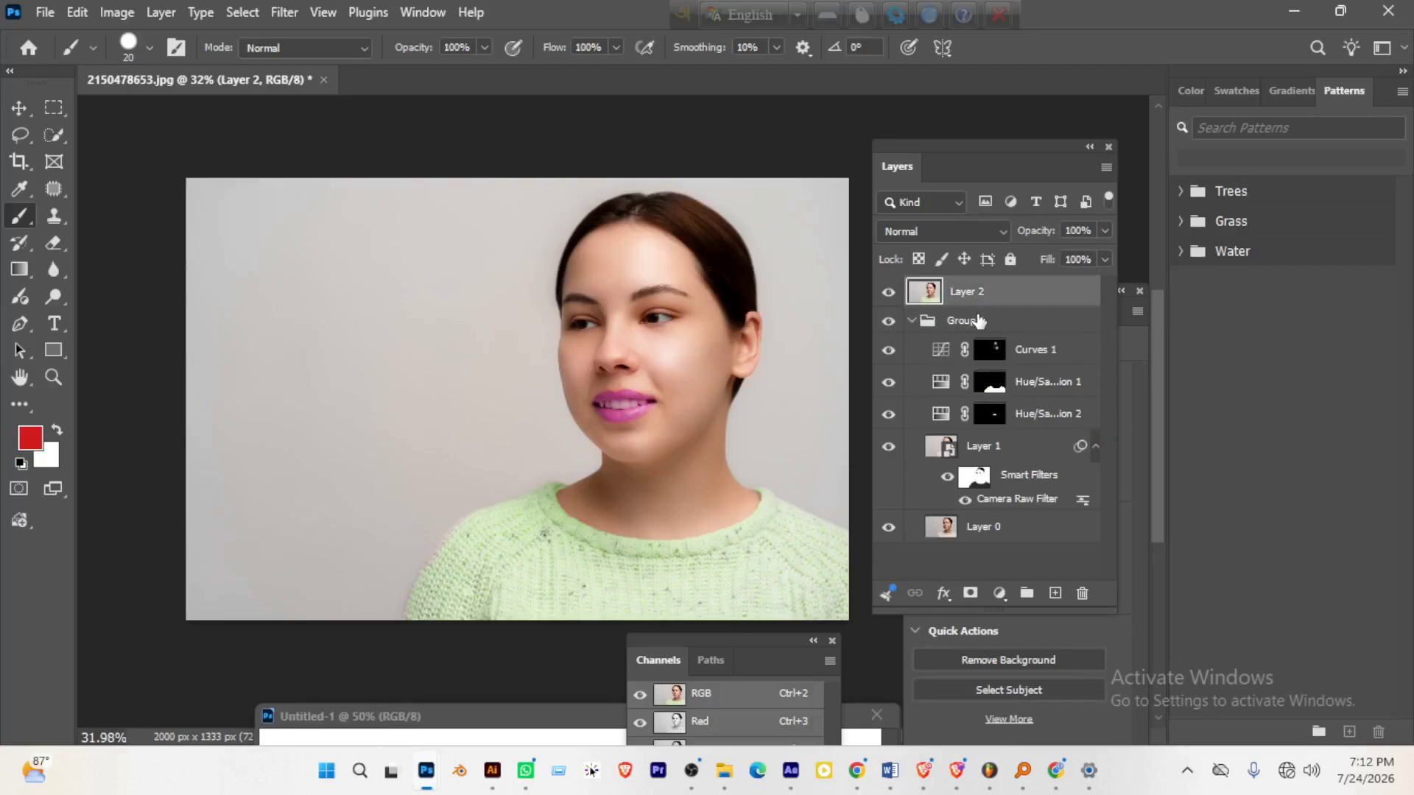
{"action": "key", "text": "ctrl+shift+e"}
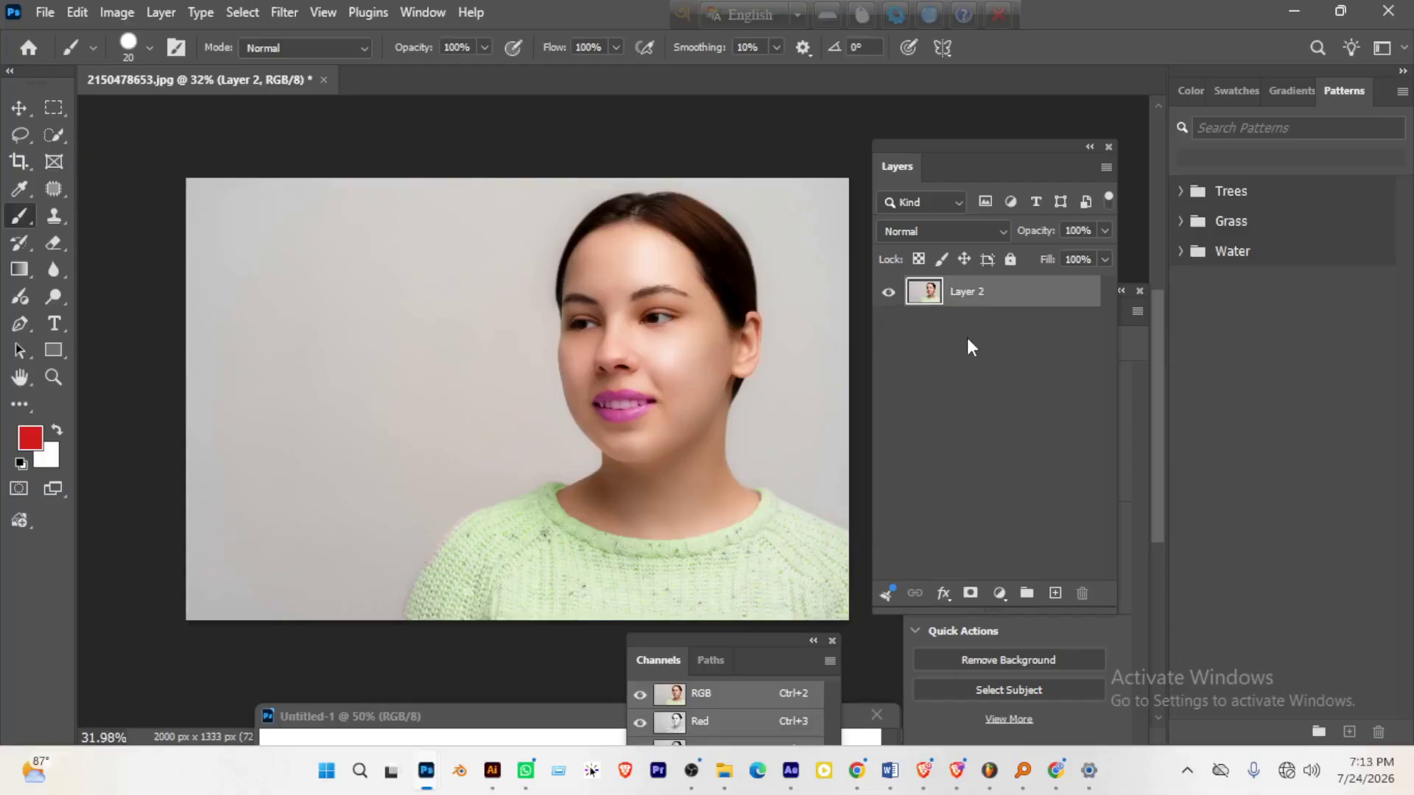
{"action": "key", "text": "ctrl+z"}
- Hide and collapse Group 1, leaving the merged Layer 2 visible and selected for editing
{"action": "left_click", "coordinate": [979, 319]}
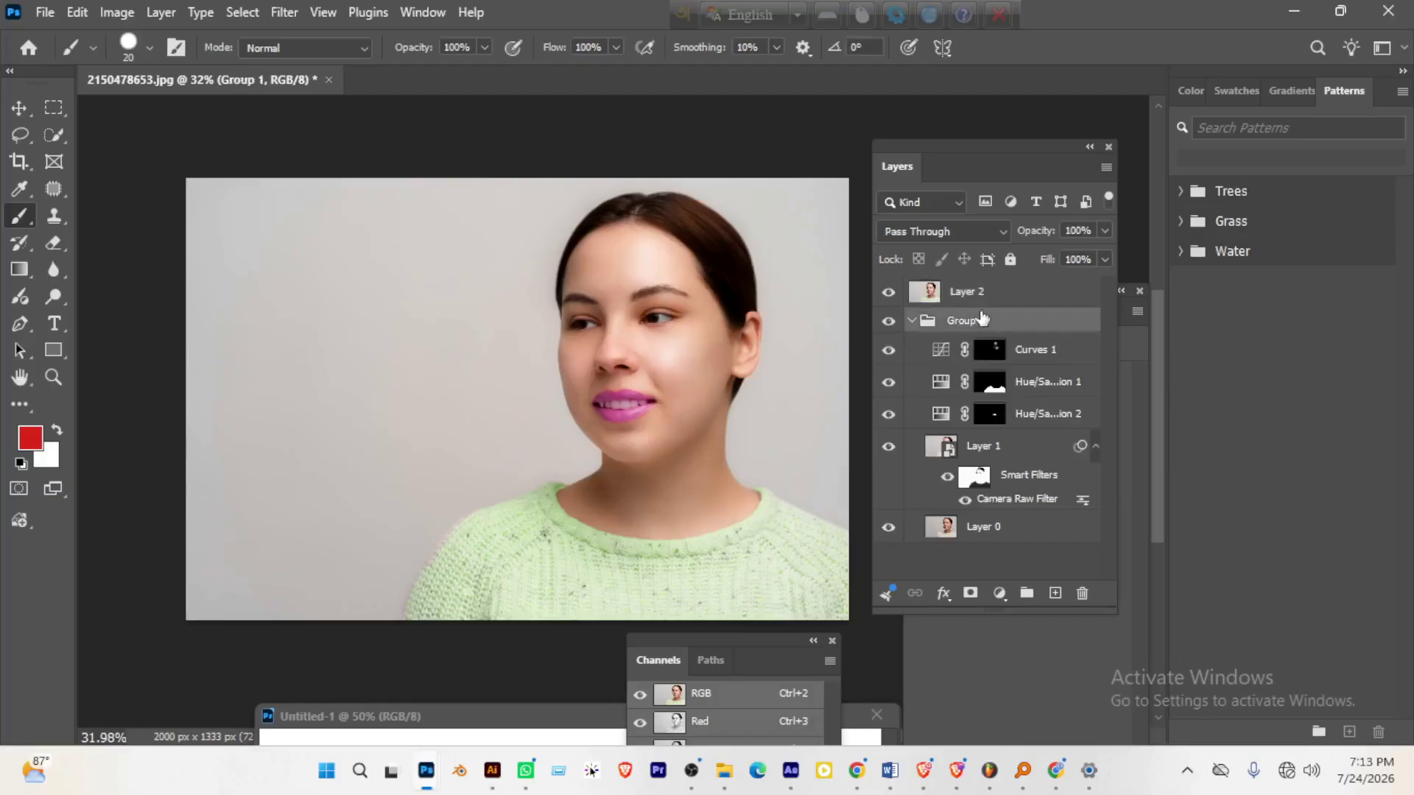
{"action": "left_click", "coordinate": [979, 302]}
{"action": "left_click", "coordinate": [888, 321]}
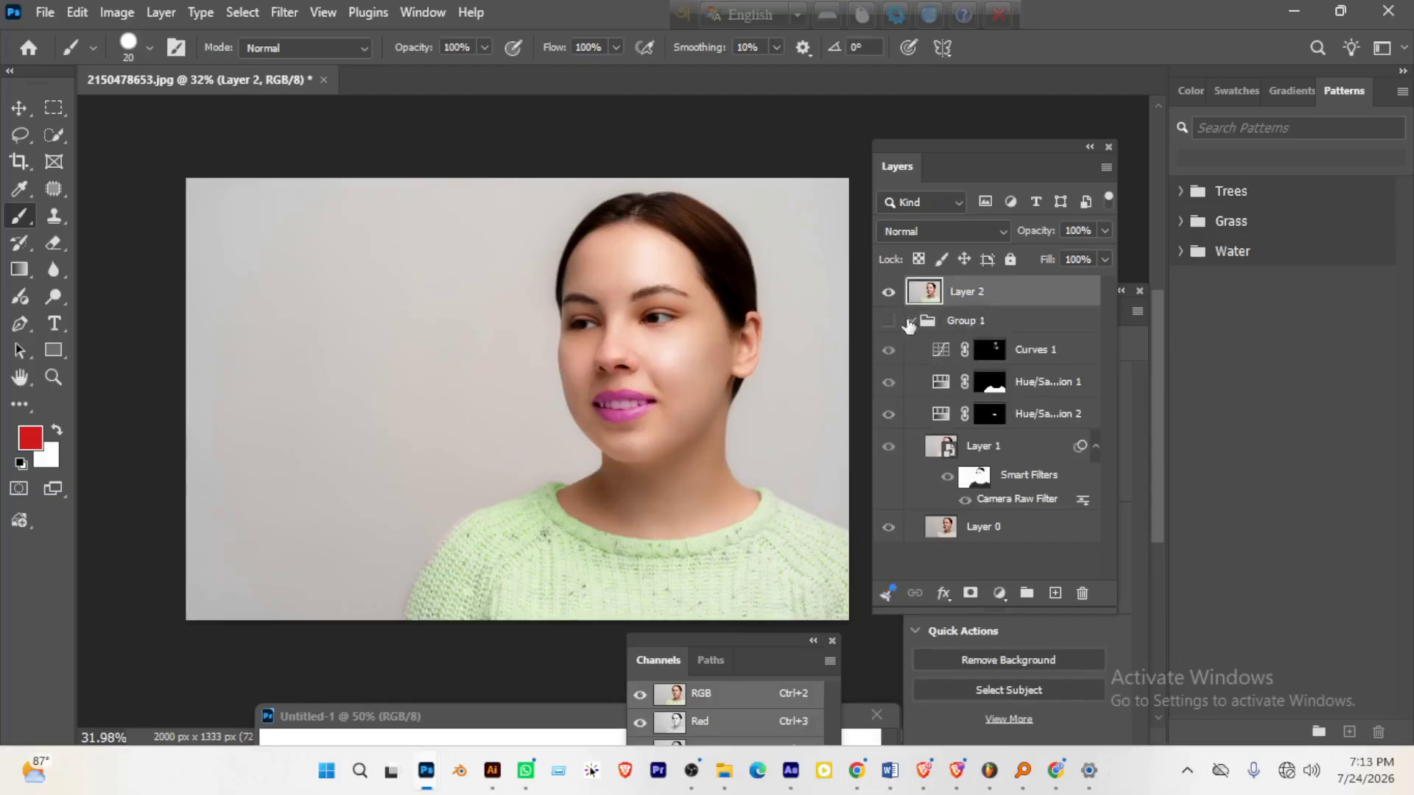
{"action": "left_click", "coordinate": [916, 321]}
{"action": "left_click", "coordinate": [911, 322]}
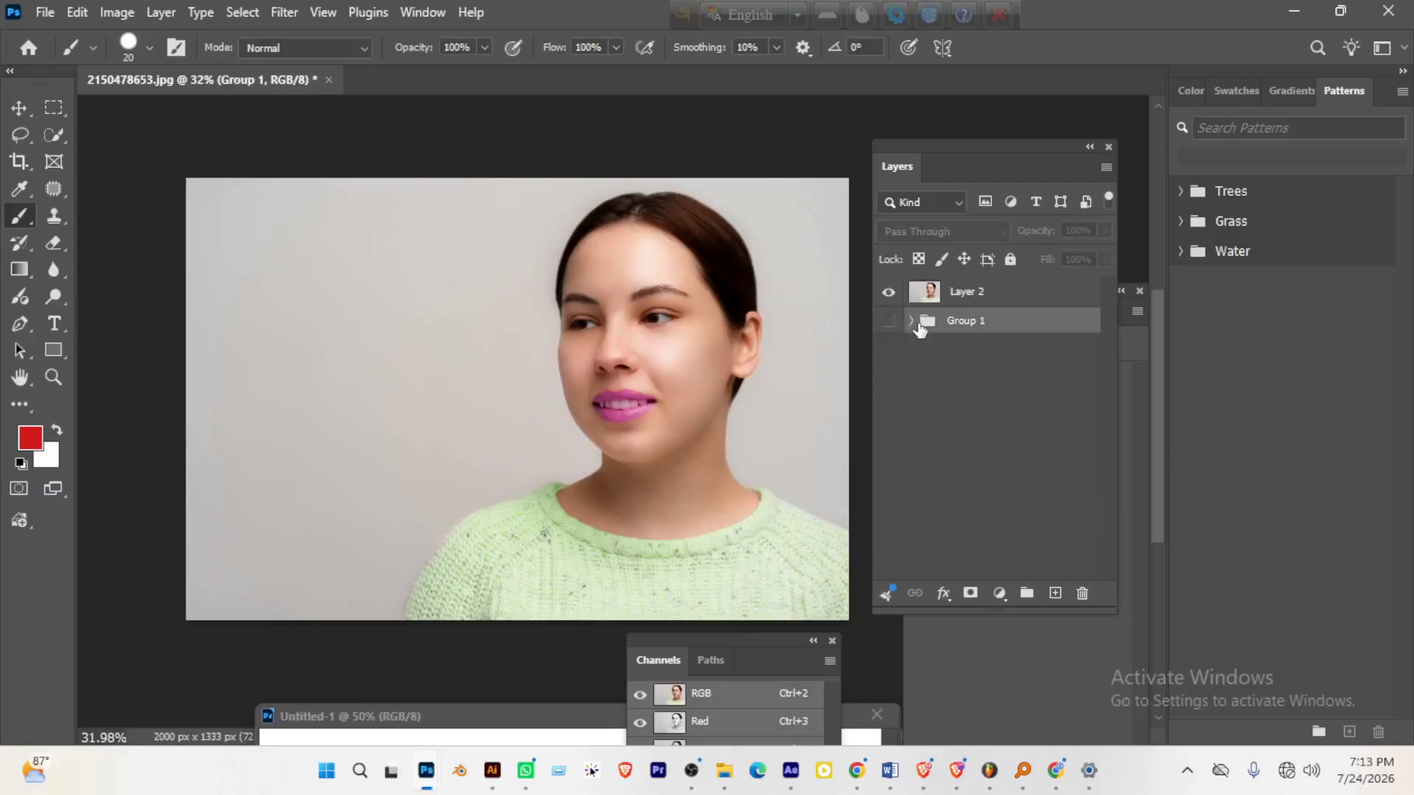
{"action": "left_click", "coordinate": [964, 289]}
- Move the Layers panel away from the sweater and neck, into the empty area below the photo
{"action": "scroll", "coordinate": [515, 564], "scroll_direction": "up", "scroll_amount": 5}
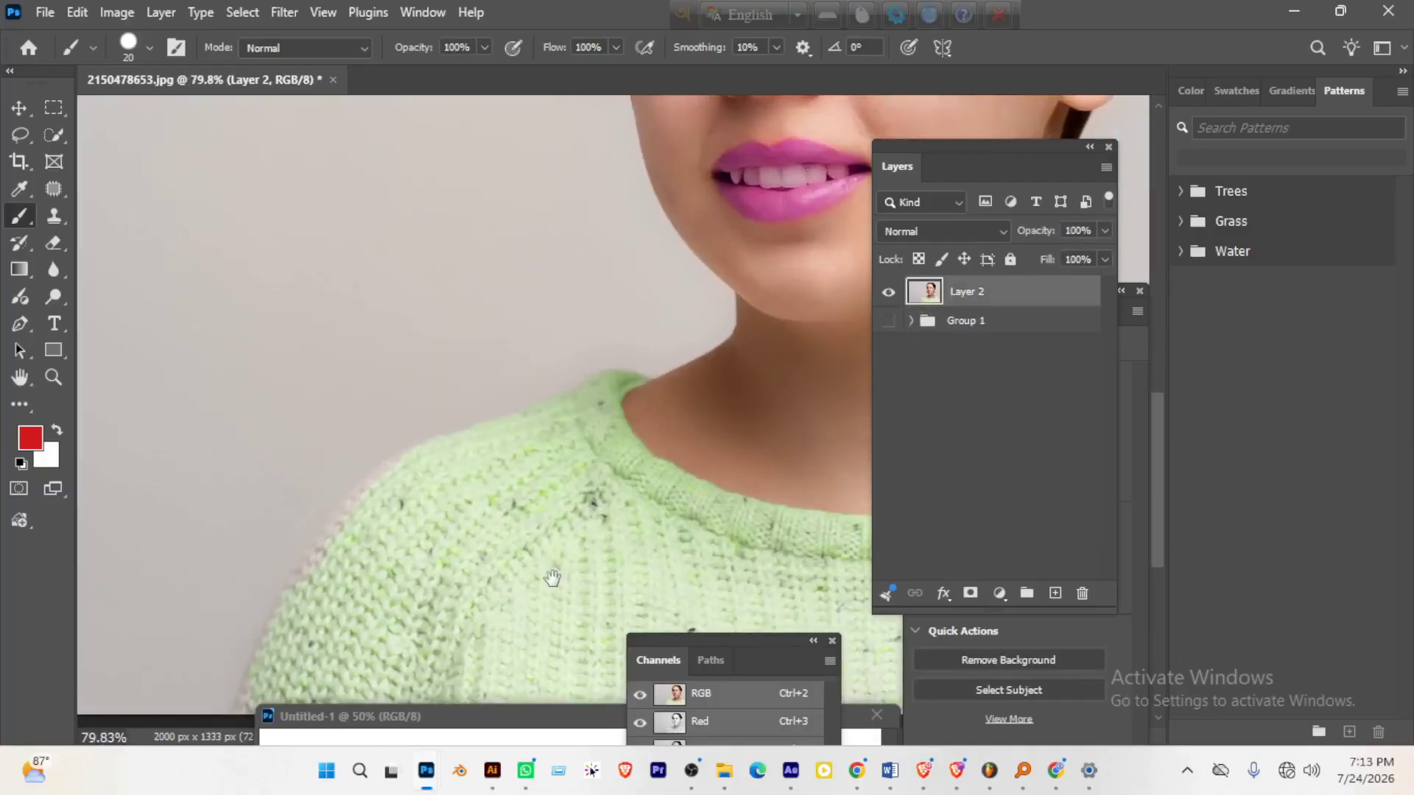
{"action": "left_click_drag", "start_coordinate": [553, 578], "coordinate": [663, 372]}
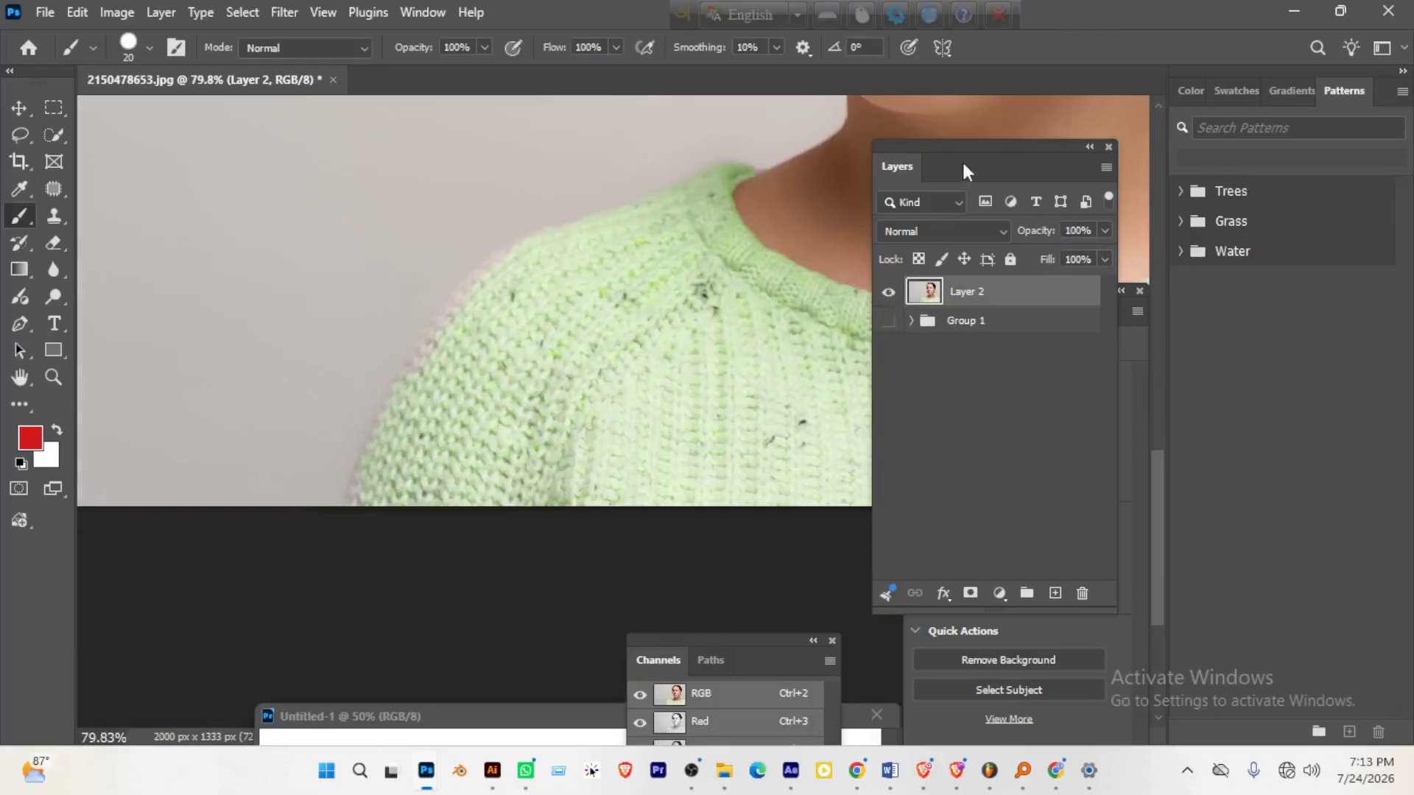
{"action": "left_click_drag", "start_coordinate": [963, 171], "coordinate": [395, 592]}
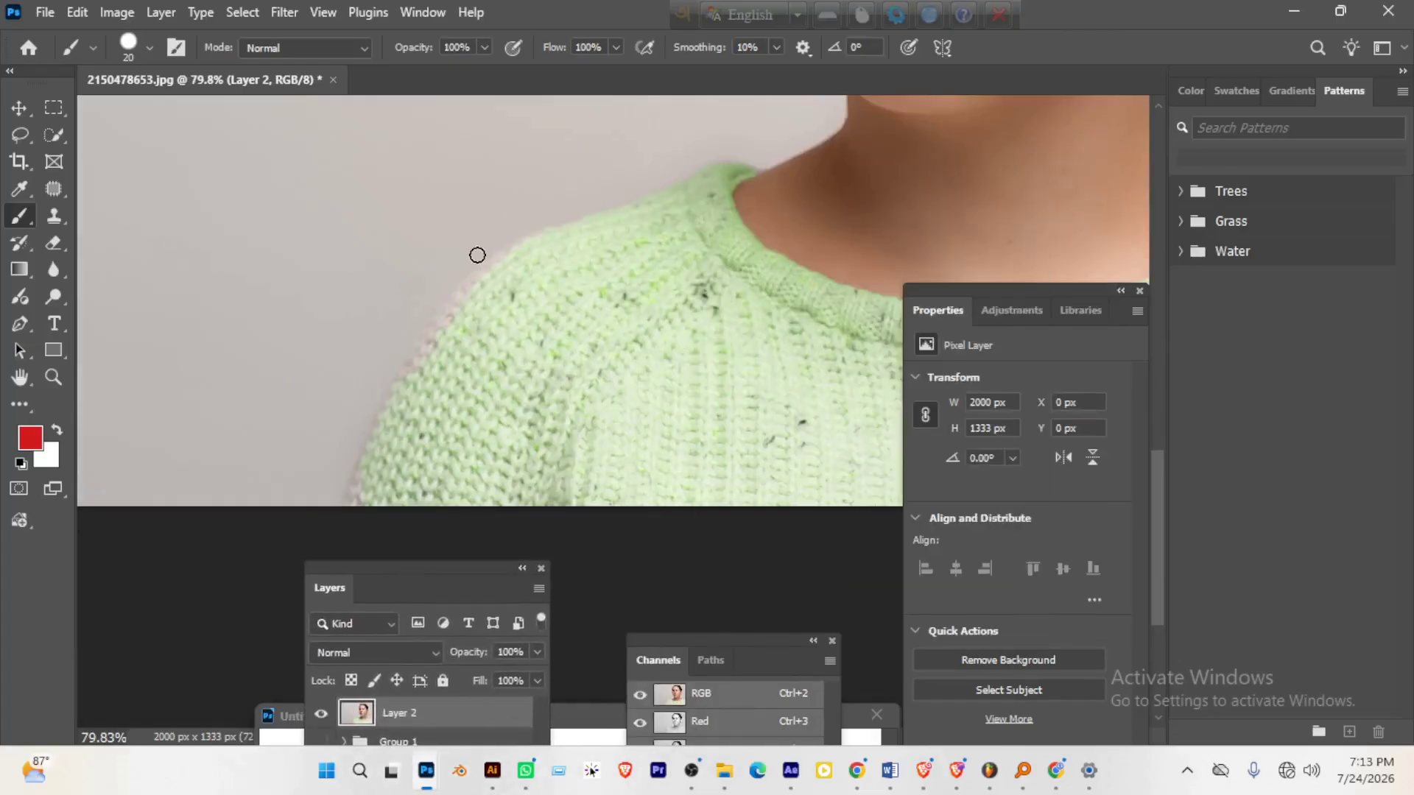
{"action": "scroll", "coordinate": [542, 287], "scroll_direction": "down", "scroll_amount": 2}
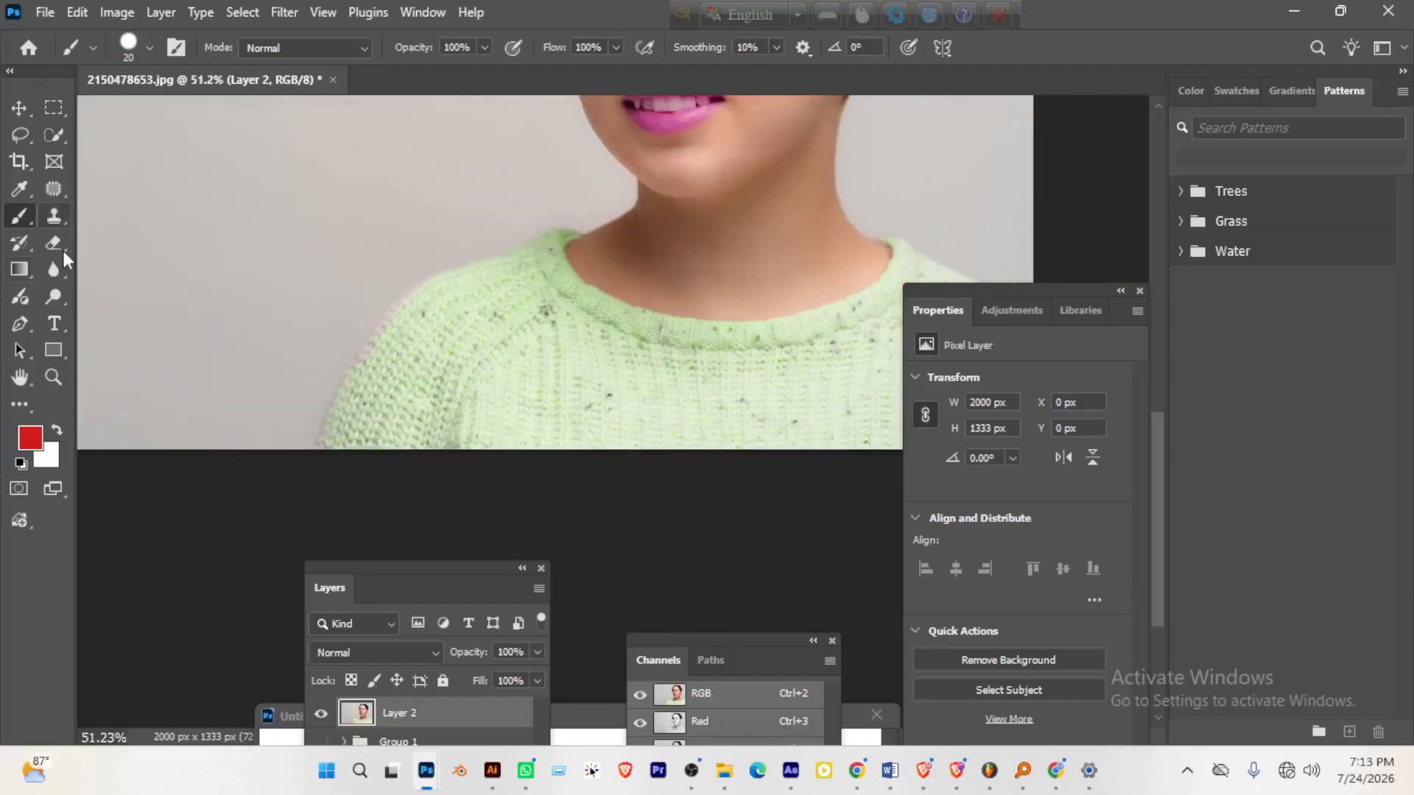
- Start a Pen path at the photo's lower edge and trace the left sleeve and shoulder of the sweater up to the collar
{"action": "left_click", "coordinate": [20, 324]}
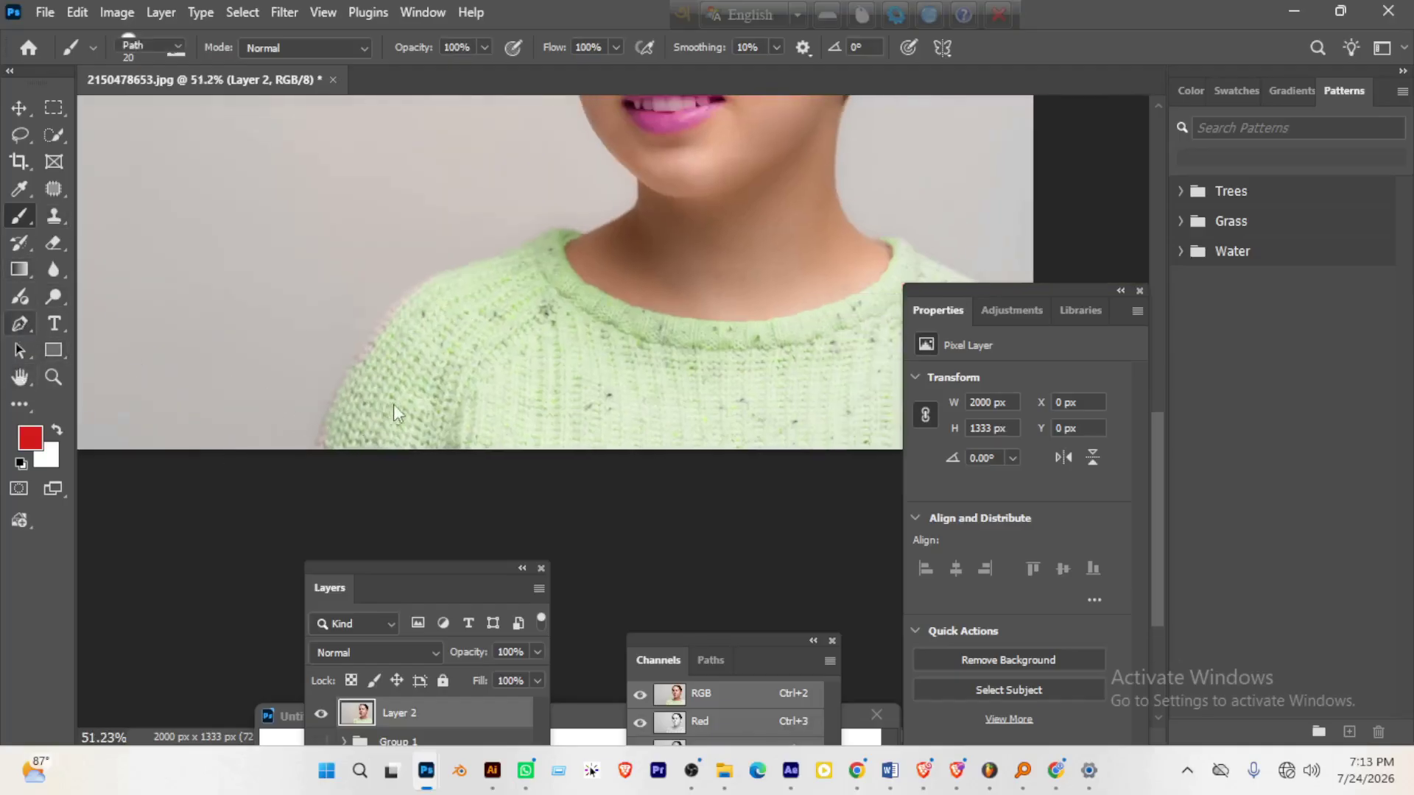
{"action": "scroll", "coordinate": [394, 412], "scroll_direction": "up", "scroll_amount": 6}
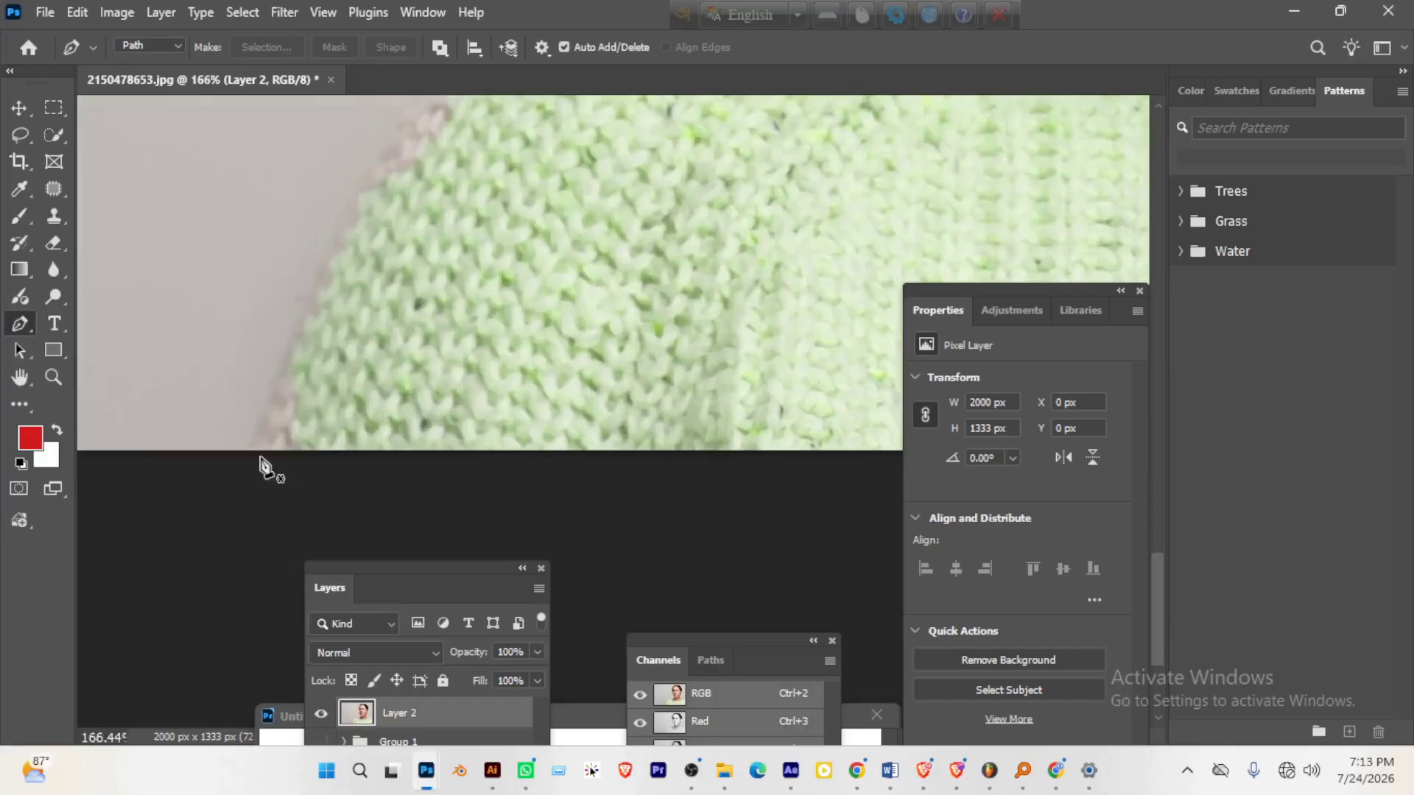
{"action": "left_click", "coordinate": [295, 450]}
{"action": "scroll", "coordinate": [278, 404], "scroll_direction": "down", "scroll_amount": 3}
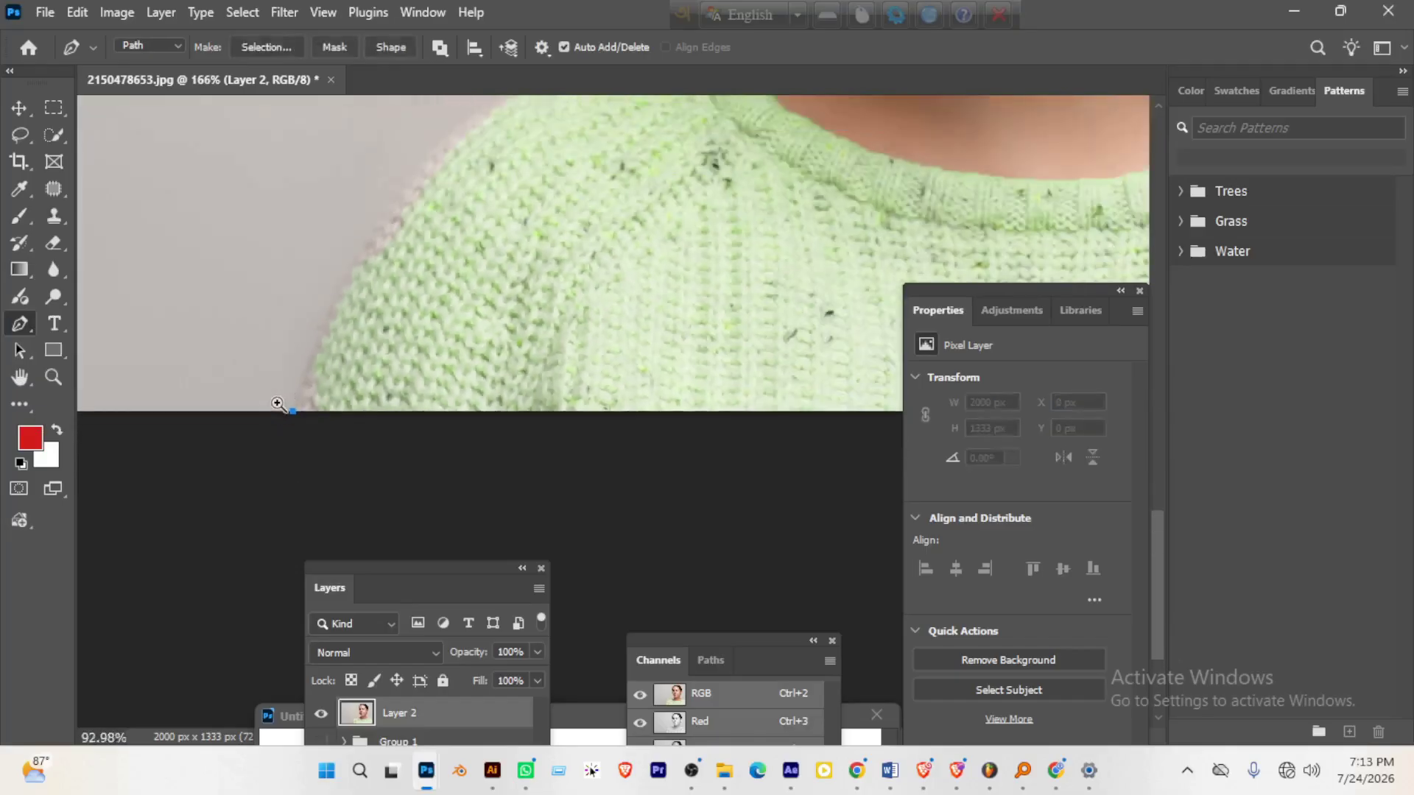
{"action": "scroll", "coordinate": [277, 404], "scroll_direction": "down", "scroll_amount": 2}
{"action": "left_click", "coordinate": [394, 229]}
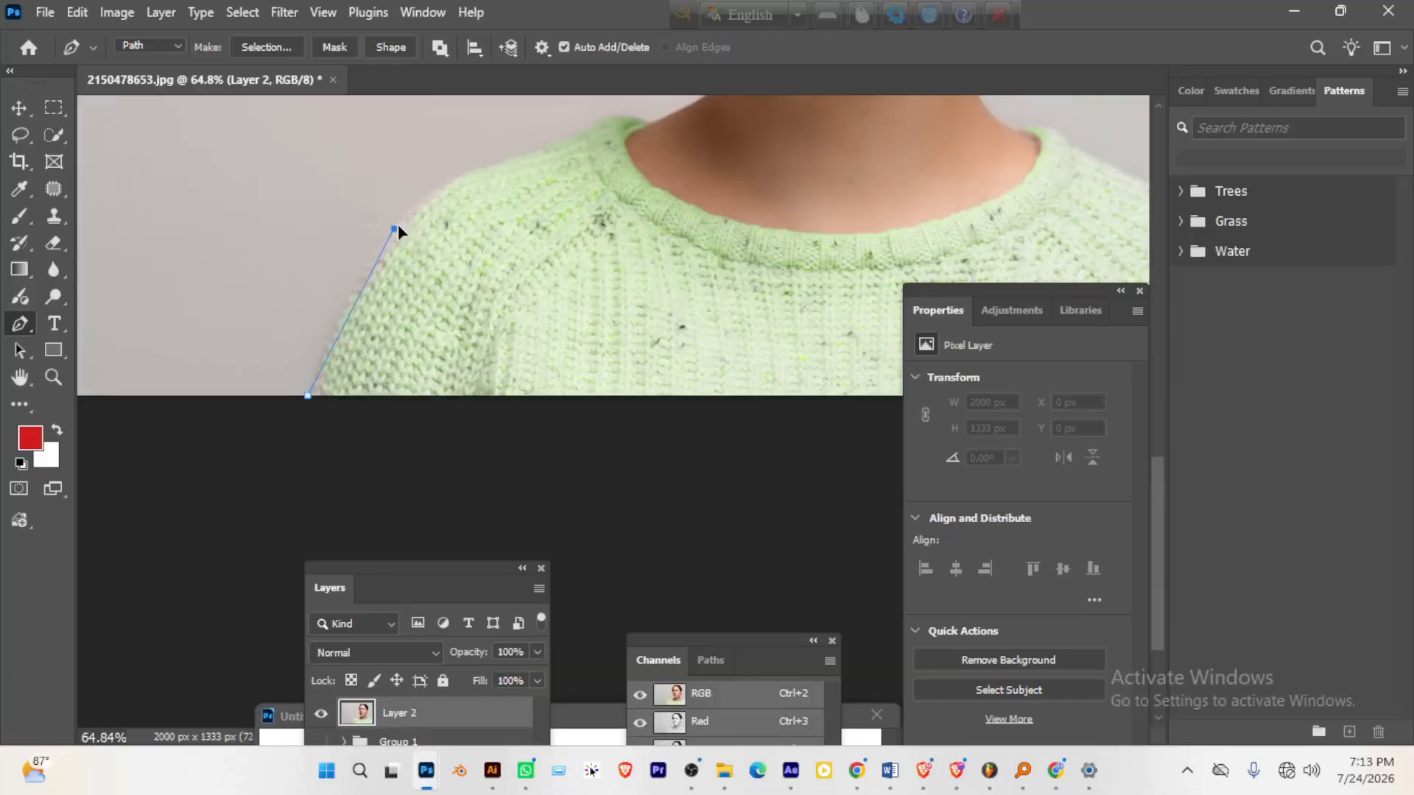
{"action": "left_click_drag", "start_coordinate": [398, 226], "coordinate": [420, 326]}
{"action": "left_click_drag", "start_coordinate": [544, 233], "coordinate": [573, 226]}
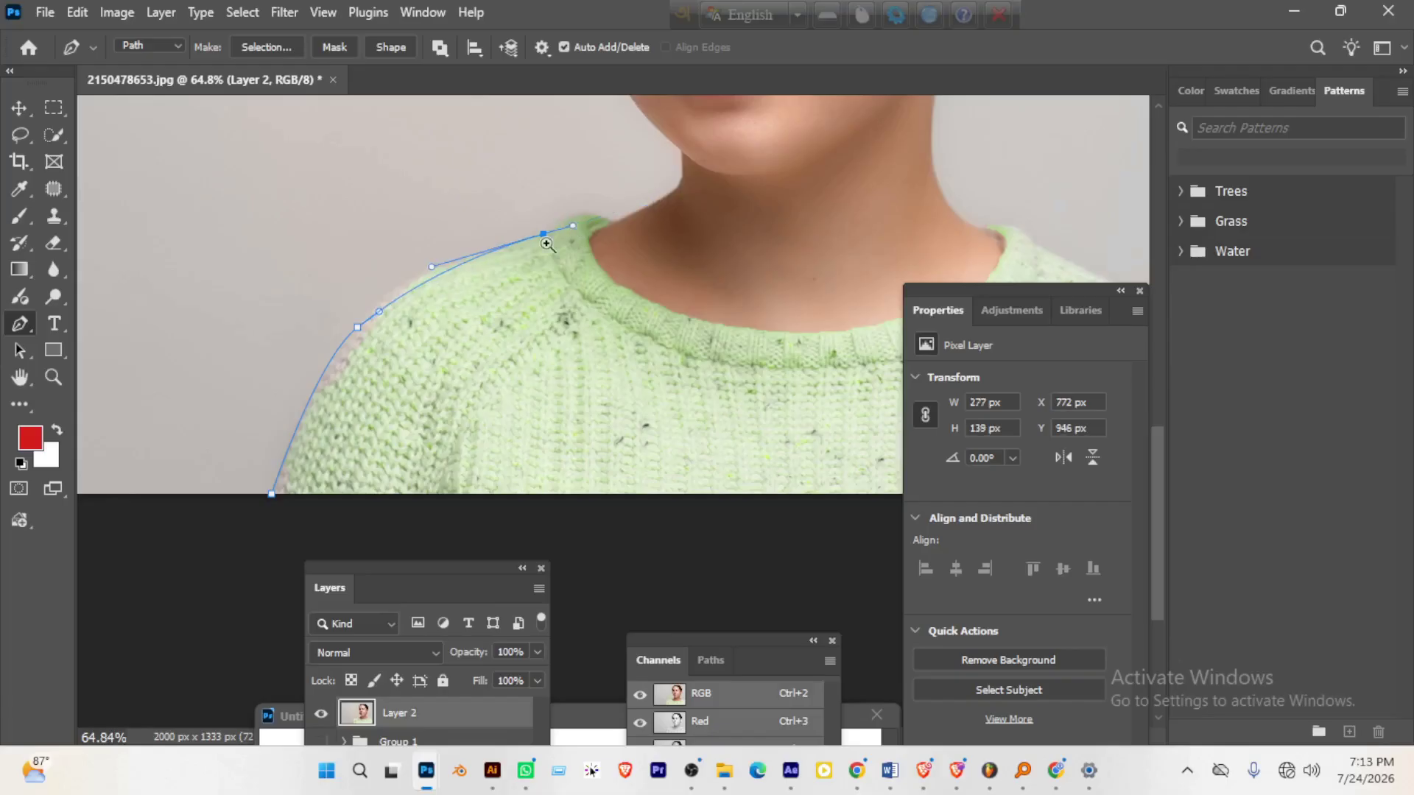
- Continue the pen path over the curved collar edge to the point where the sweater meets the neck
{"action": "left_click", "coordinate": [547, 244], "text": "ctrl"}
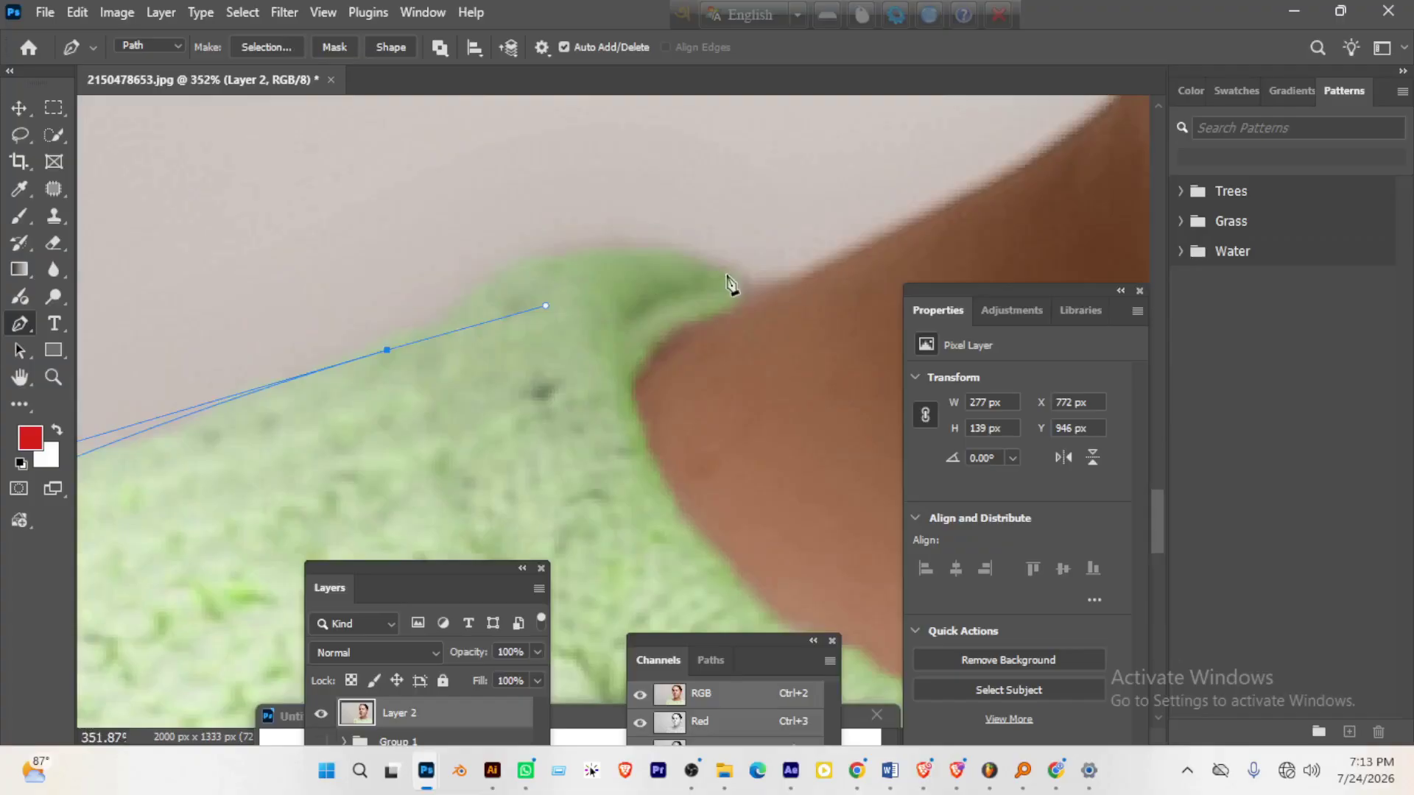
{"action": "left_click_drag", "start_coordinate": [733, 277], "coordinate": [796, 292]}
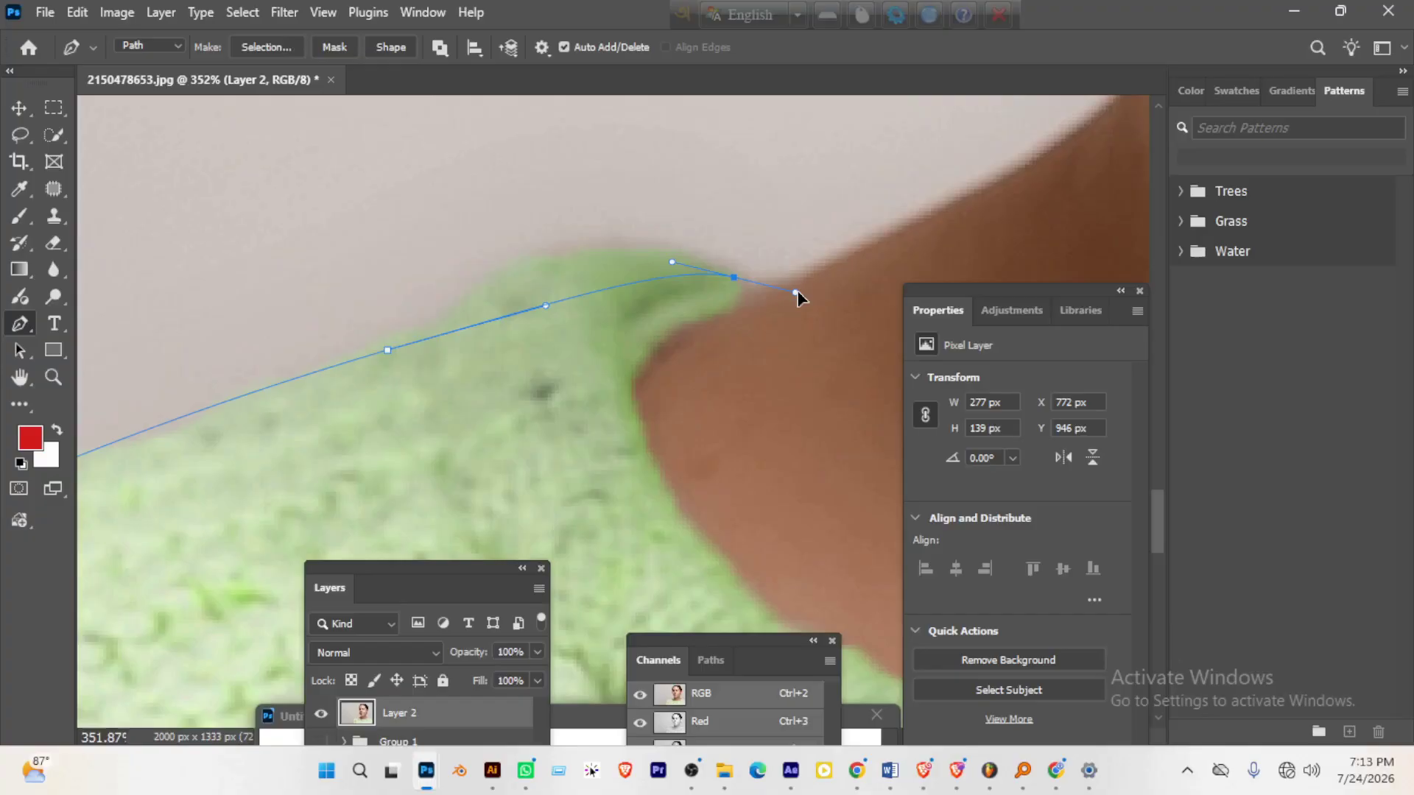
{"action": "left_click_drag", "start_coordinate": [797, 294], "coordinate": [791, 301]}
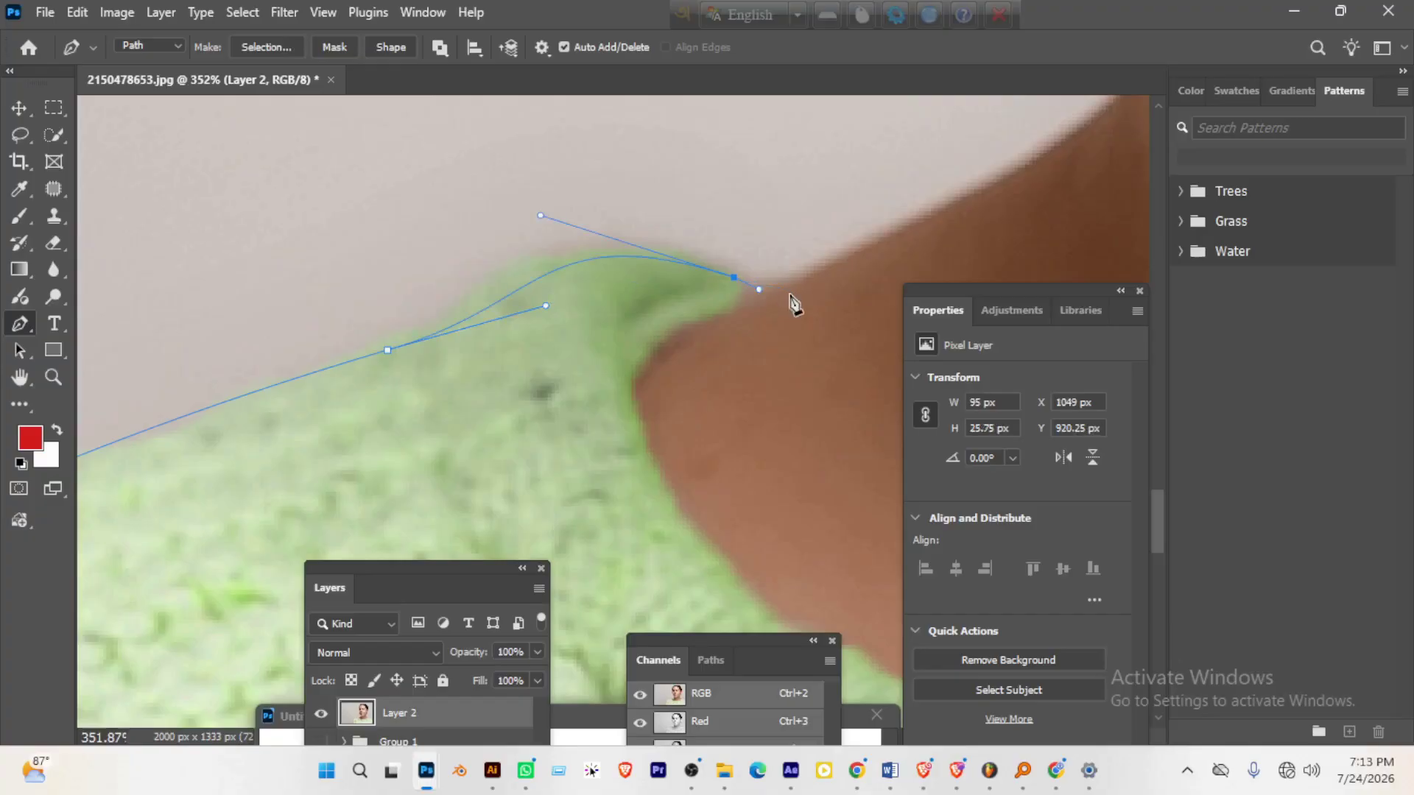
{"action": "scroll", "coordinate": [794, 303], "scroll_direction": "down", "scroll_amount": 4}
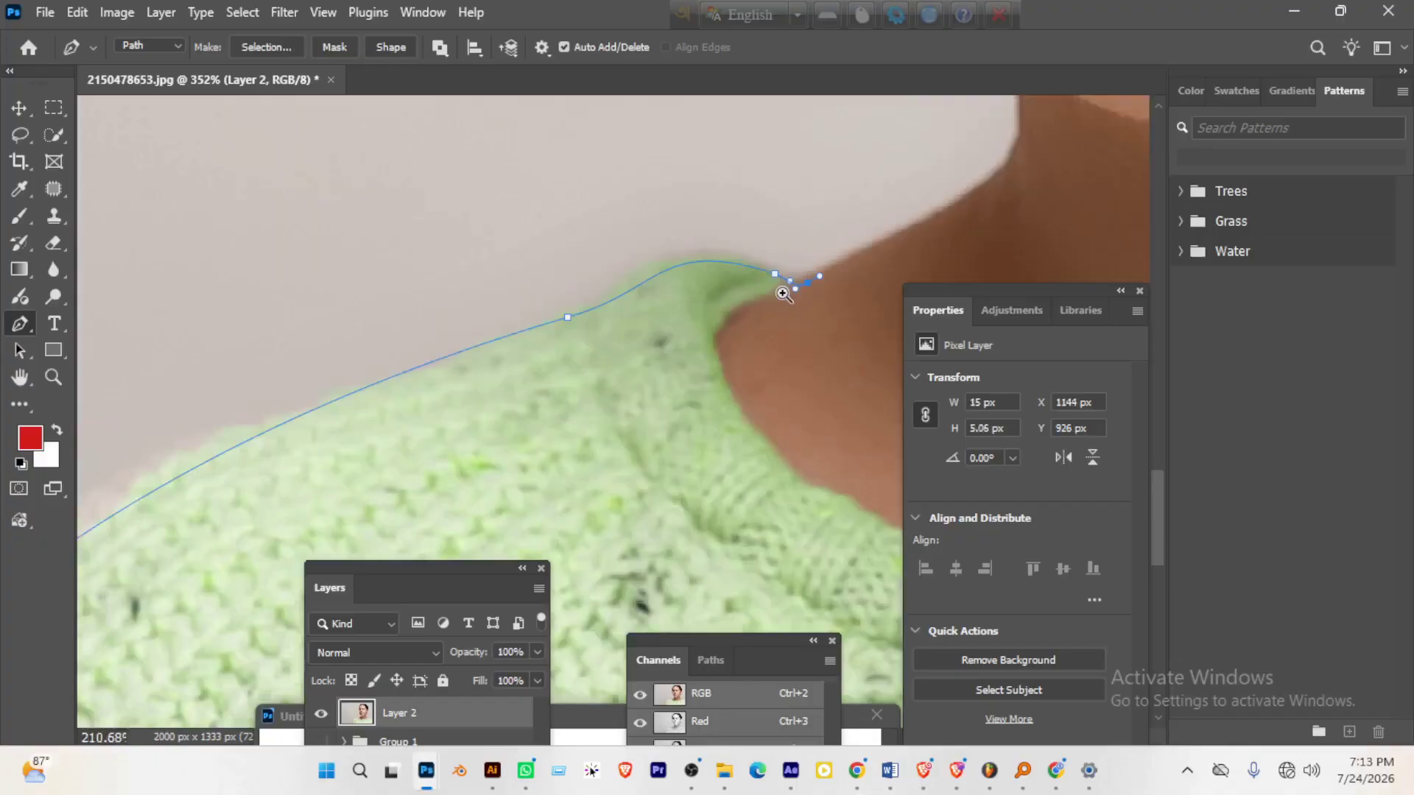
{"action": "scroll", "coordinate": [783, 293], "scroll_direction": "down", "scroll_amount": 5}
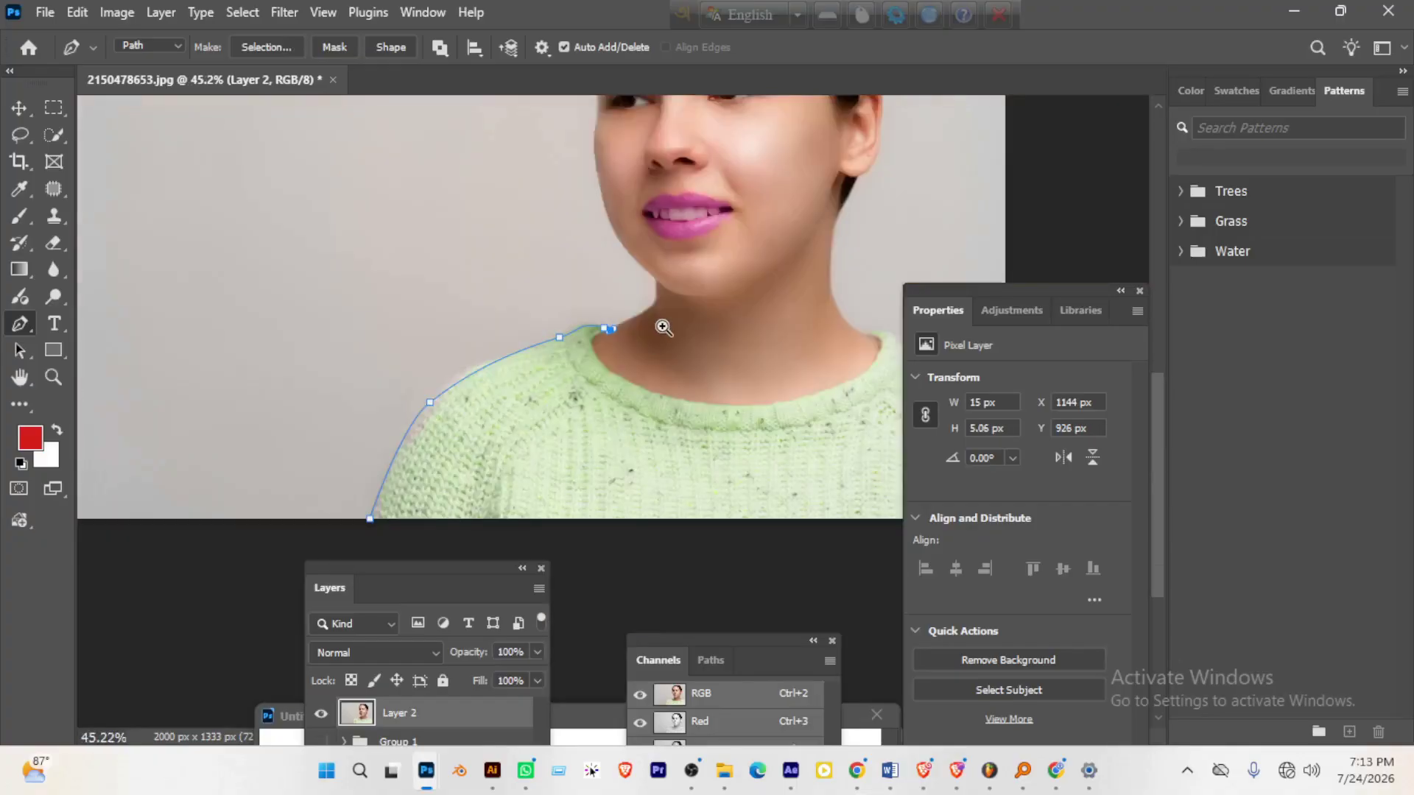
- Trace the left side of the neck with curved anchor points up to where it meets the jaw
{"action": "scroll", "coordinate": [663, 327], "scroll_direction": "up", "scroll_amount": 5}
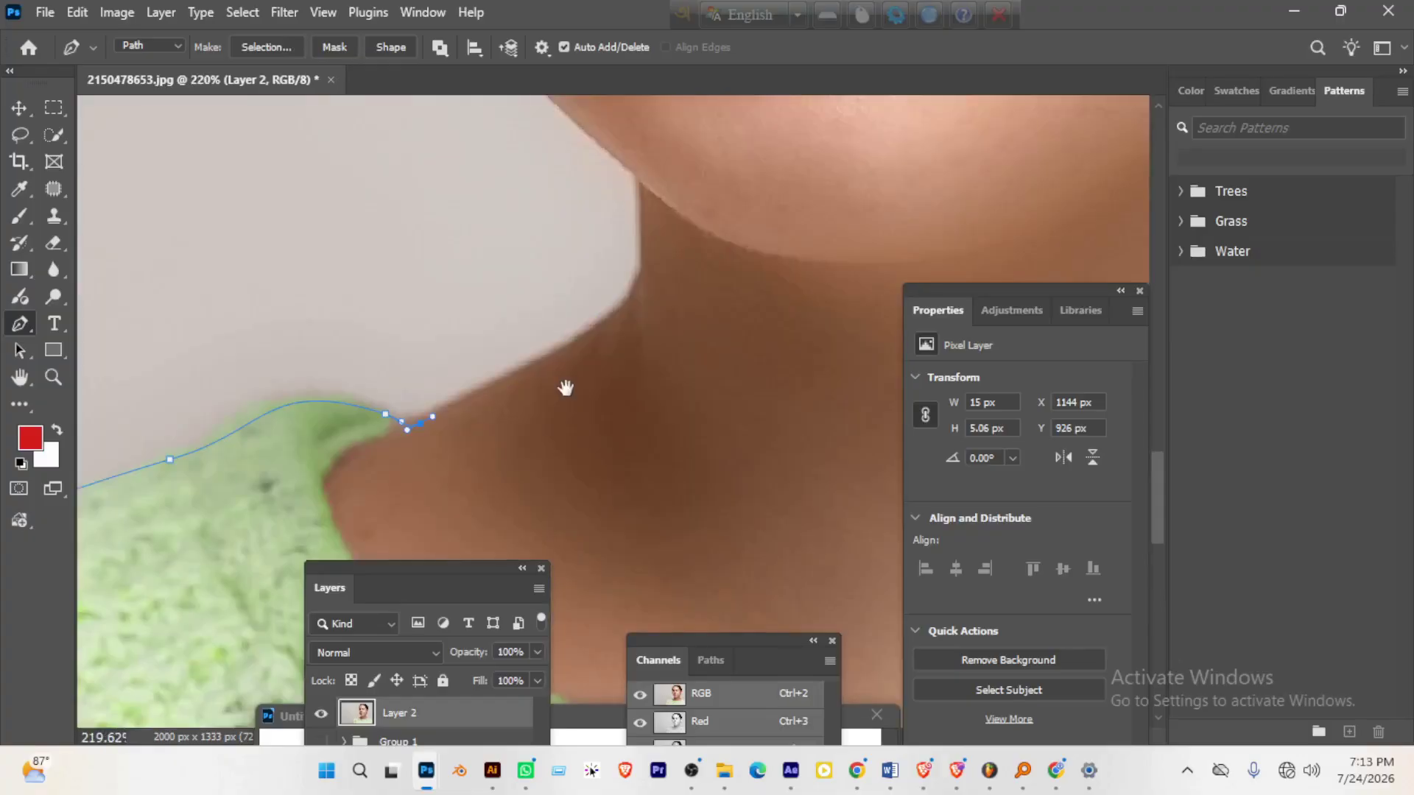
{"action": "left_click_drag", "start_coordinate": [561, 357], "coordinate": [582, 343]}
{"action": "scroll", "coordinate": [611, 364], "scroll_direction": "up", "scroll_amount": 2}
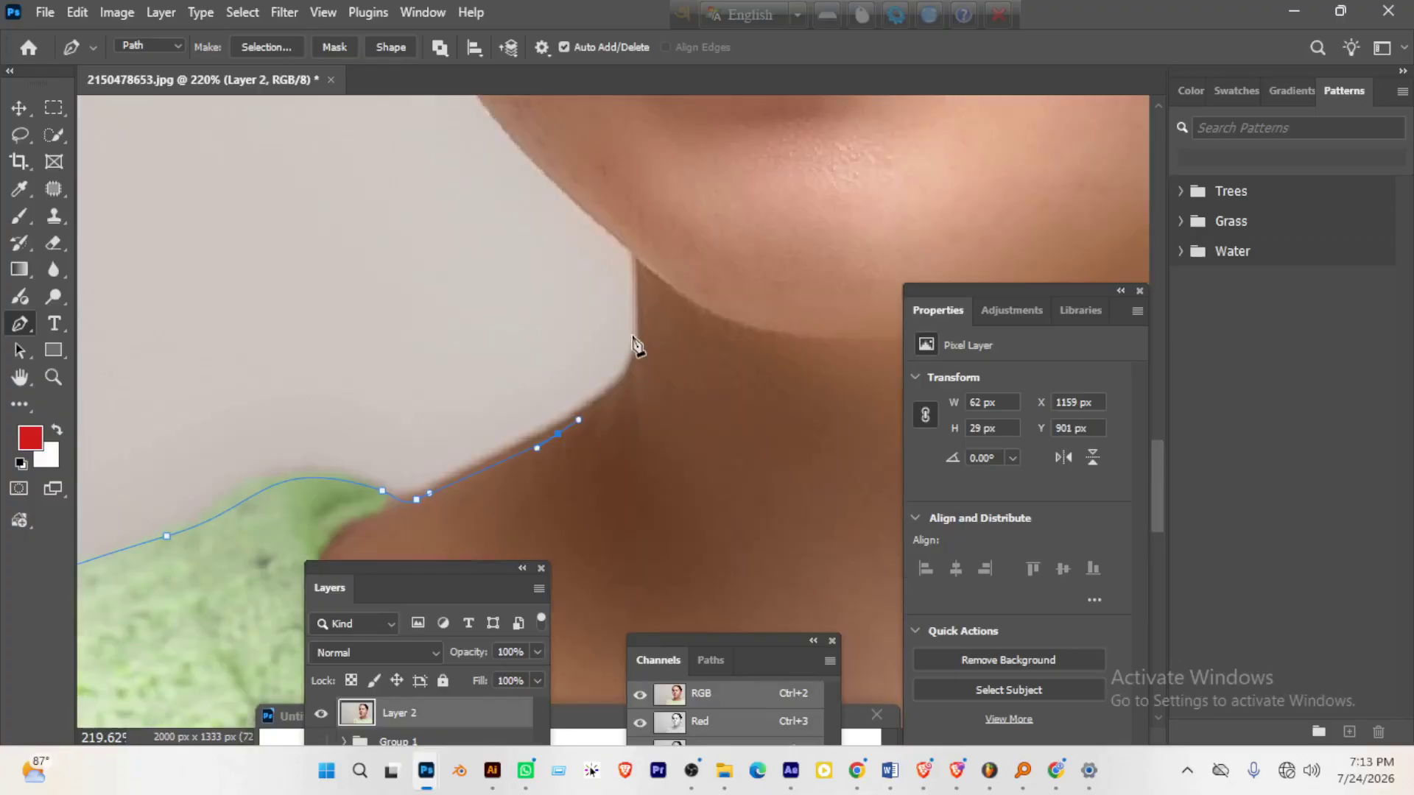
{"action": "left_click_drag", "start_coordinate": [640, 316], "coordinate": [631, 254]}
{"action": "left_click_drag", "start_coordinate": [638, 280], "coordinate": [636, 288]}
{"action": "scroll", "coordinate": [638, 279], "scroll_direction": "up", "scroll_amount": 4}
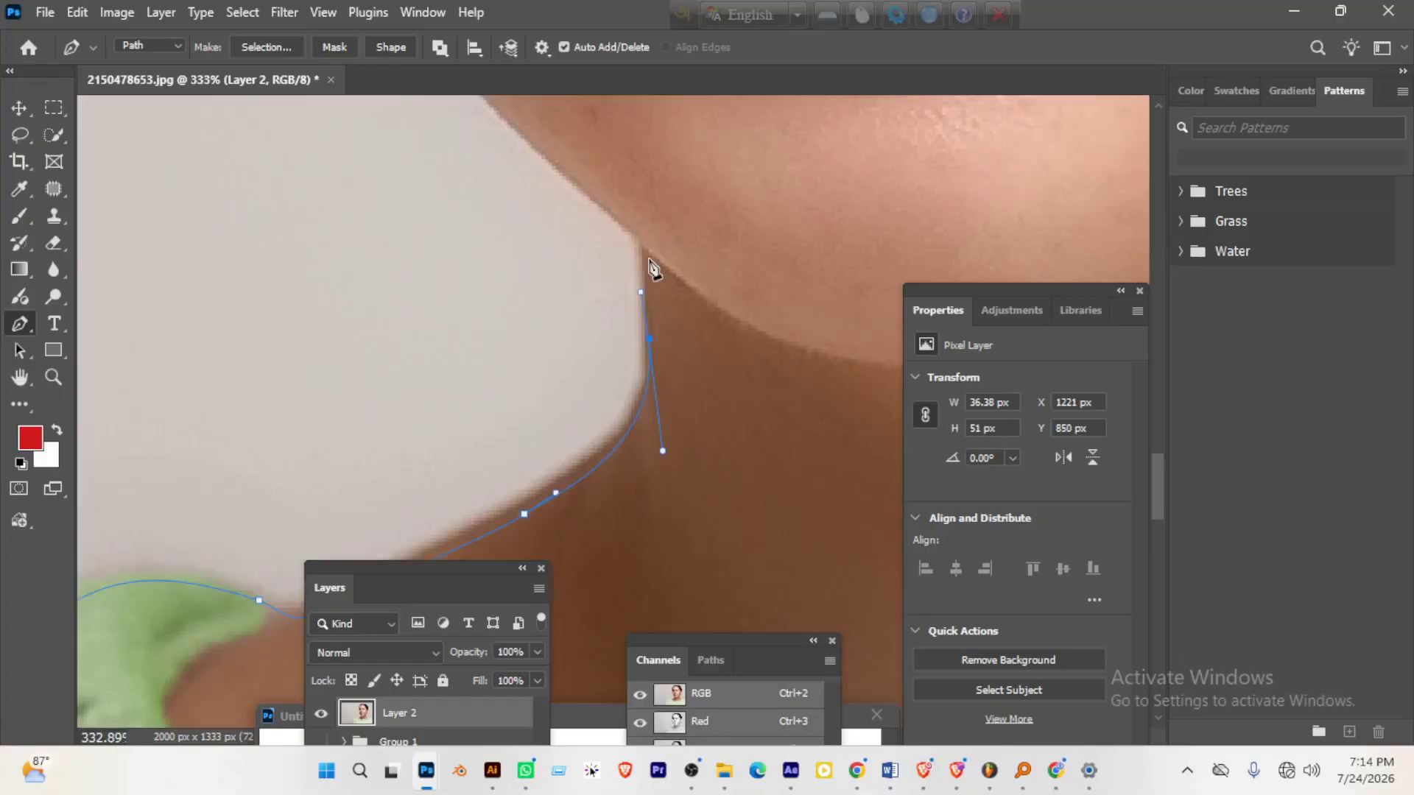
- Trace the left contour of the face with curved anchor points from the jaw over the cheek to beside the eye
{"action": "scroll", "coordinate": [654, 270], "scroll_direction": "down", "scroll_amount": 6}
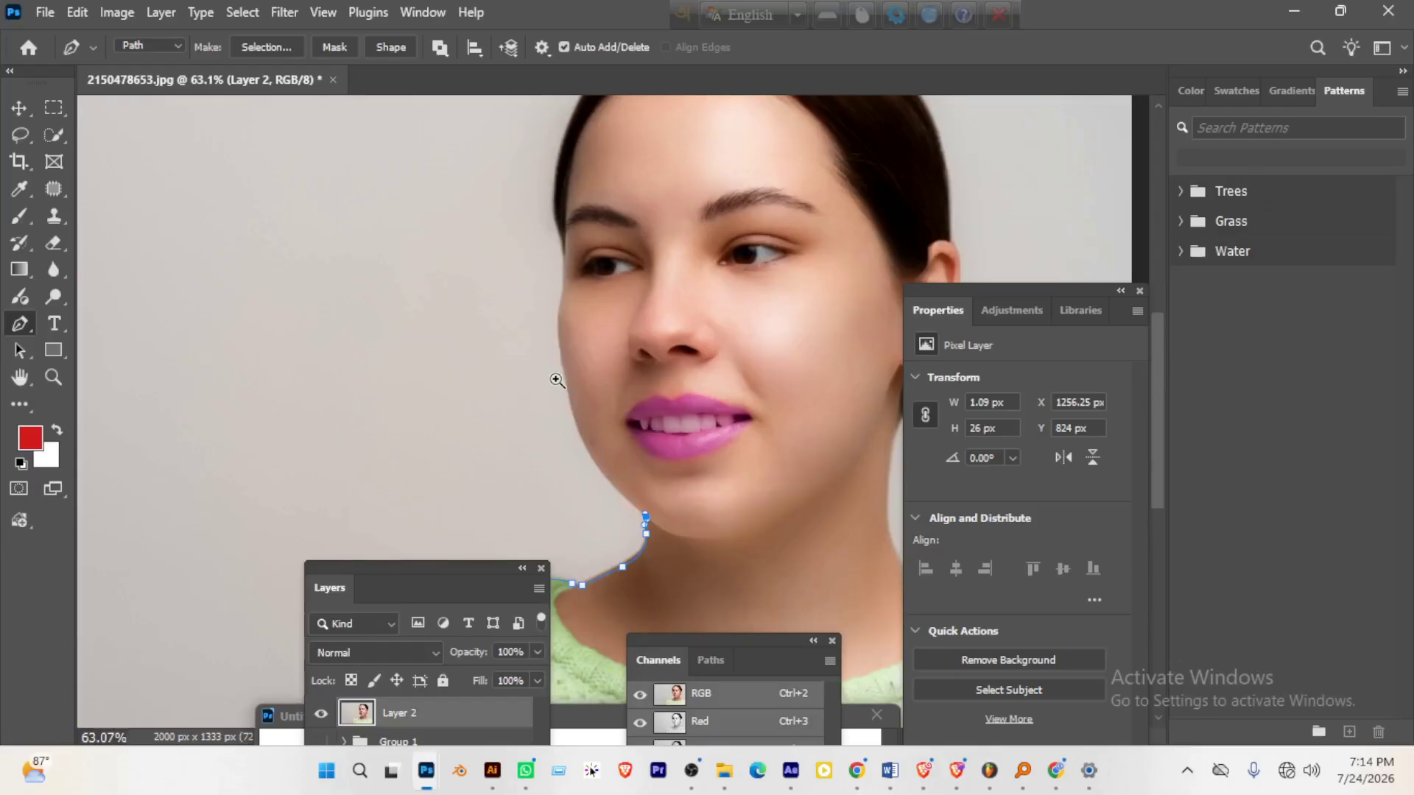
{"action": "scroll", "coordinate": [557, 380], "scroll_direction": "up", "scroll_amount": 3}
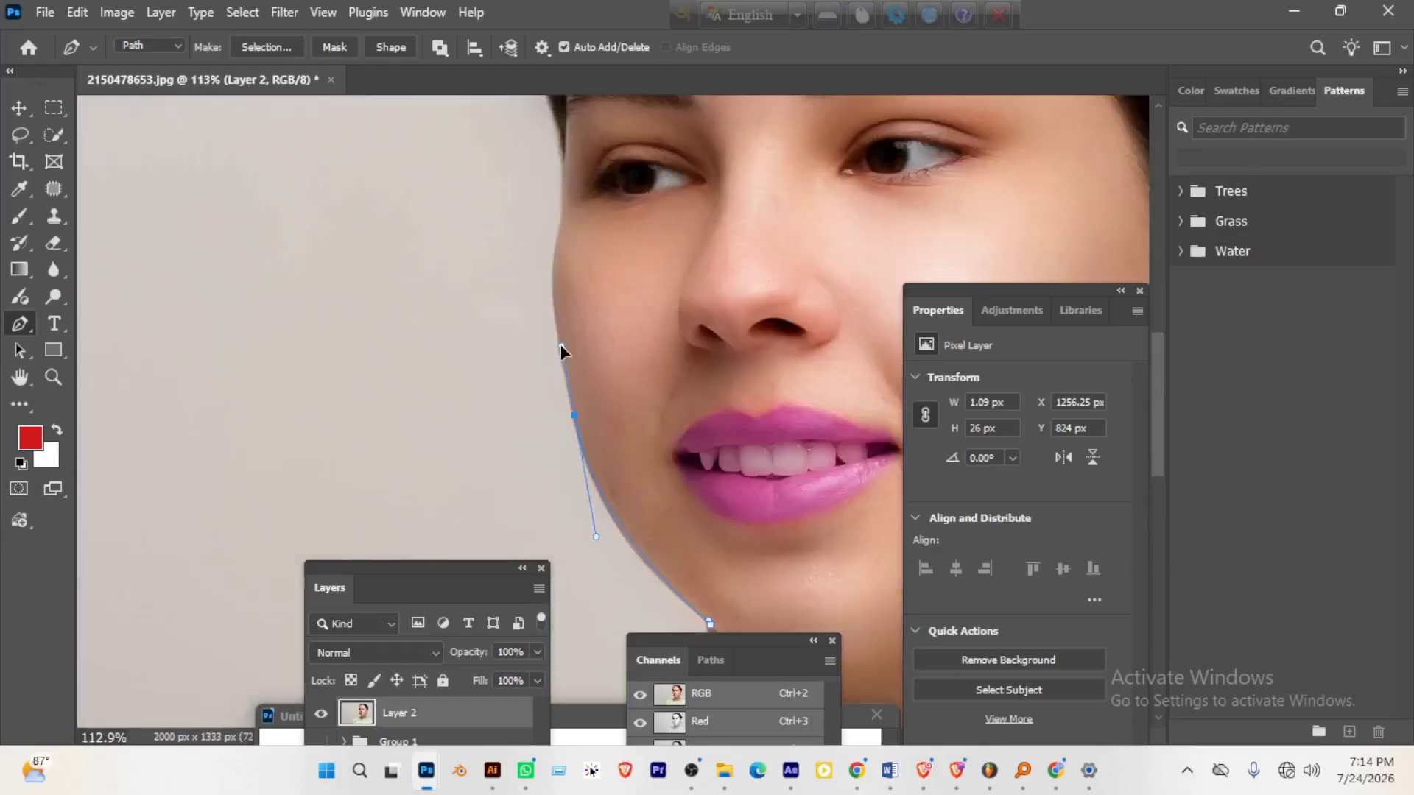
{"action": "left_click_drag", "start_coordinate": [574, 416], "coordinate": [596, 536]}
{"action": "scroll", "coordinate": [606, 508], "scroll_direction": "up", "scroll_amount": 2}
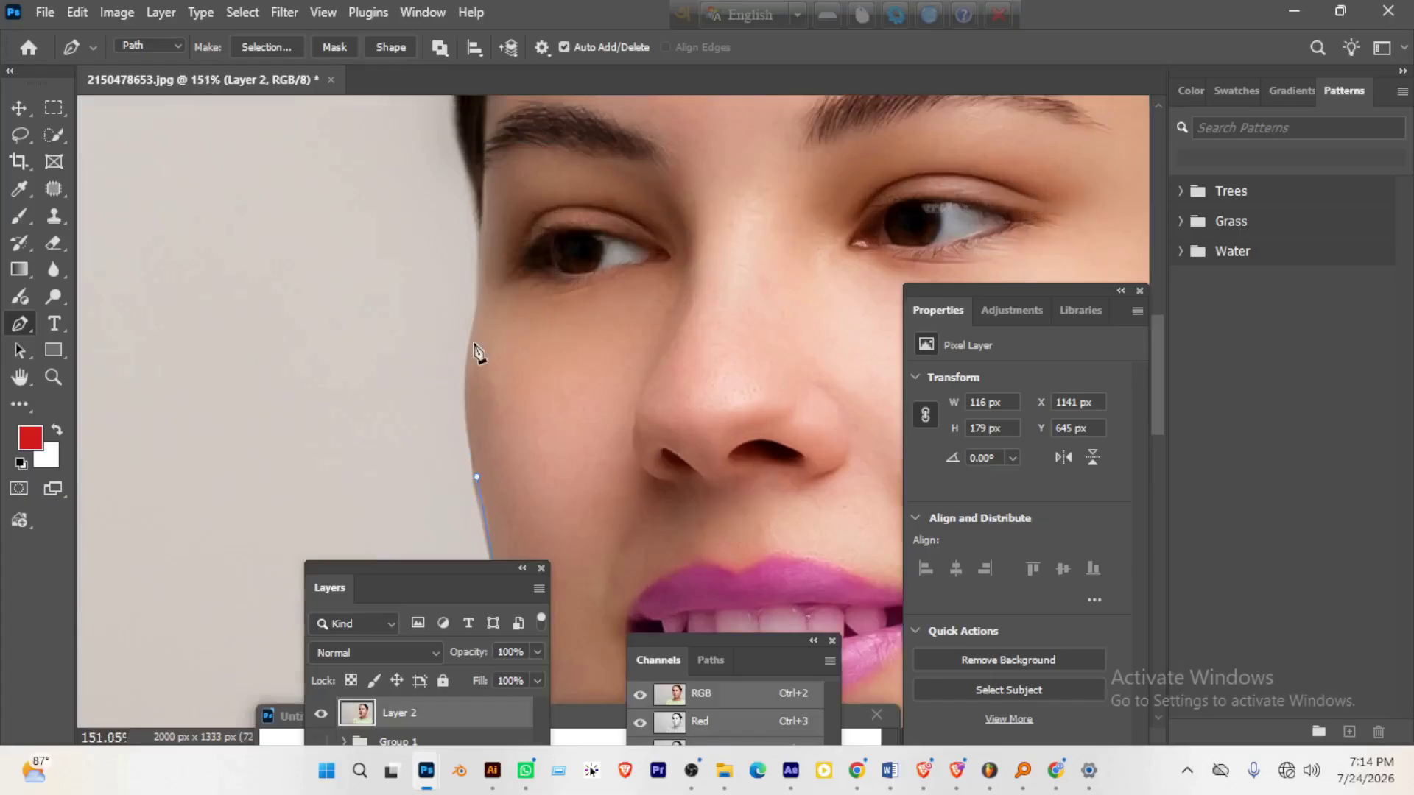
{"action": "scroll", "coordinate": [478, 353], "scroll_direction": "up", "scroll_amount": 2}
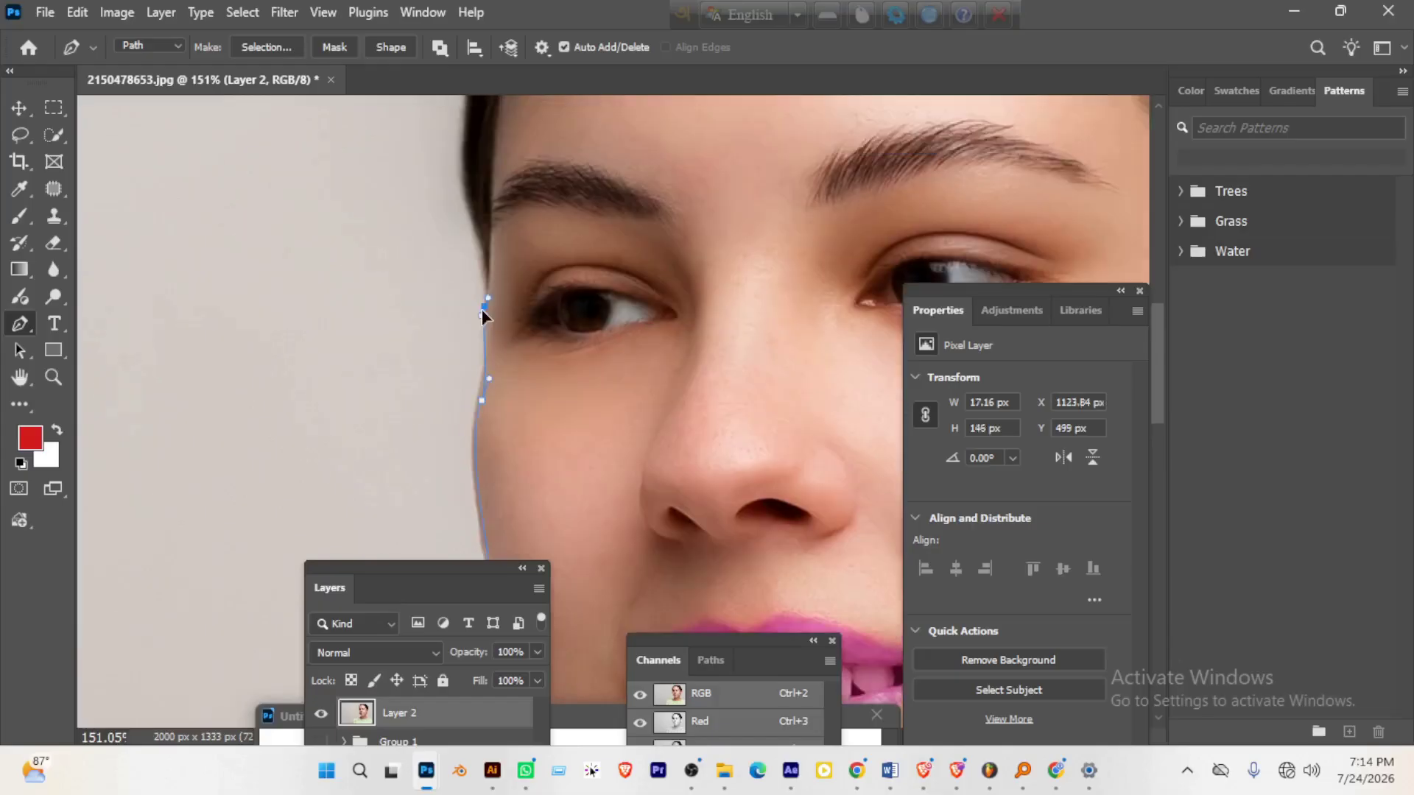
{"action": "left_click", "coordinate": [482, 316]}
{"action": "scroll", "coordinate": [473, 344], "scroll_direction": "up", "scroll_amount": 6}
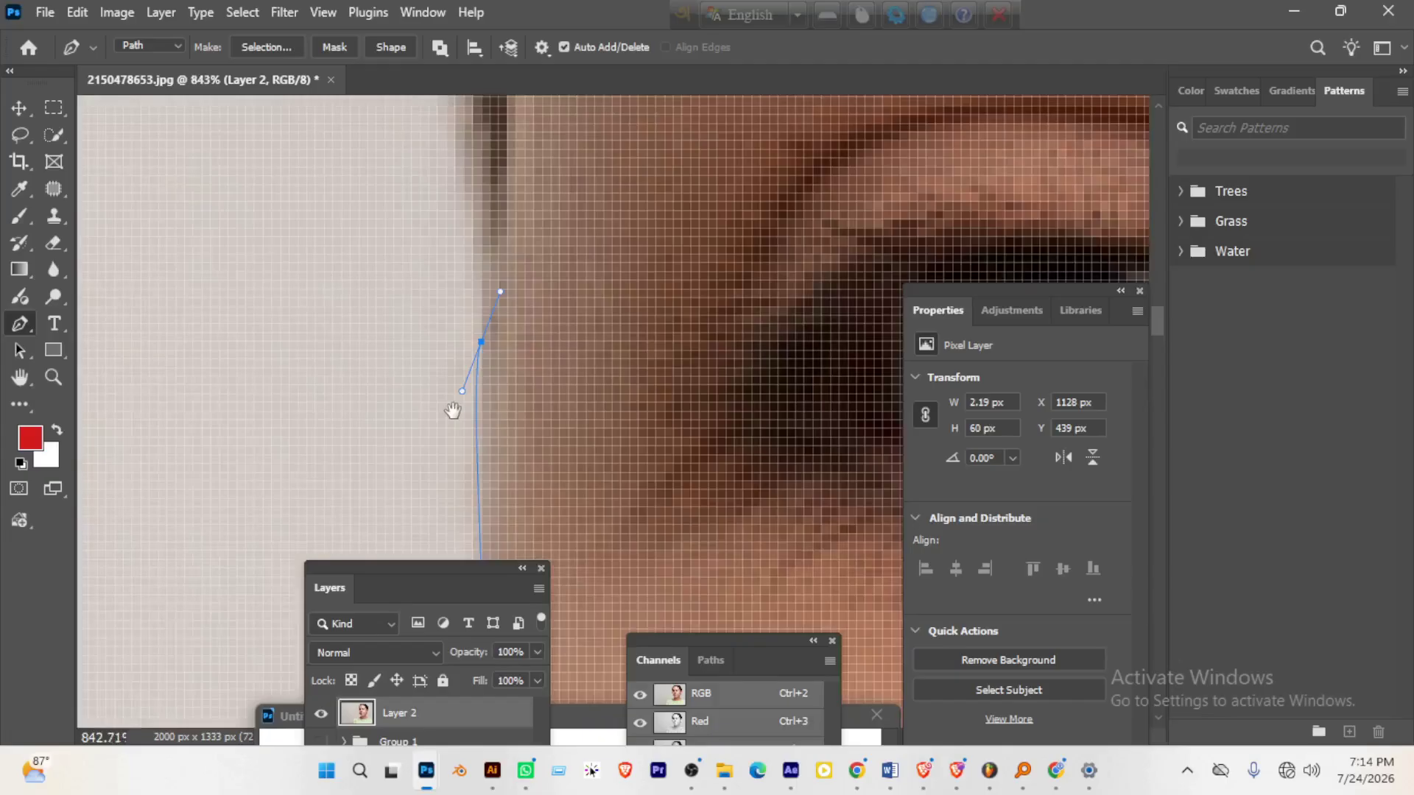
- Continue the Pen path from beside the eye along the outer hairline and over the curve of the hair to the crown
{"action": "key", "text": "ctrl+0"}
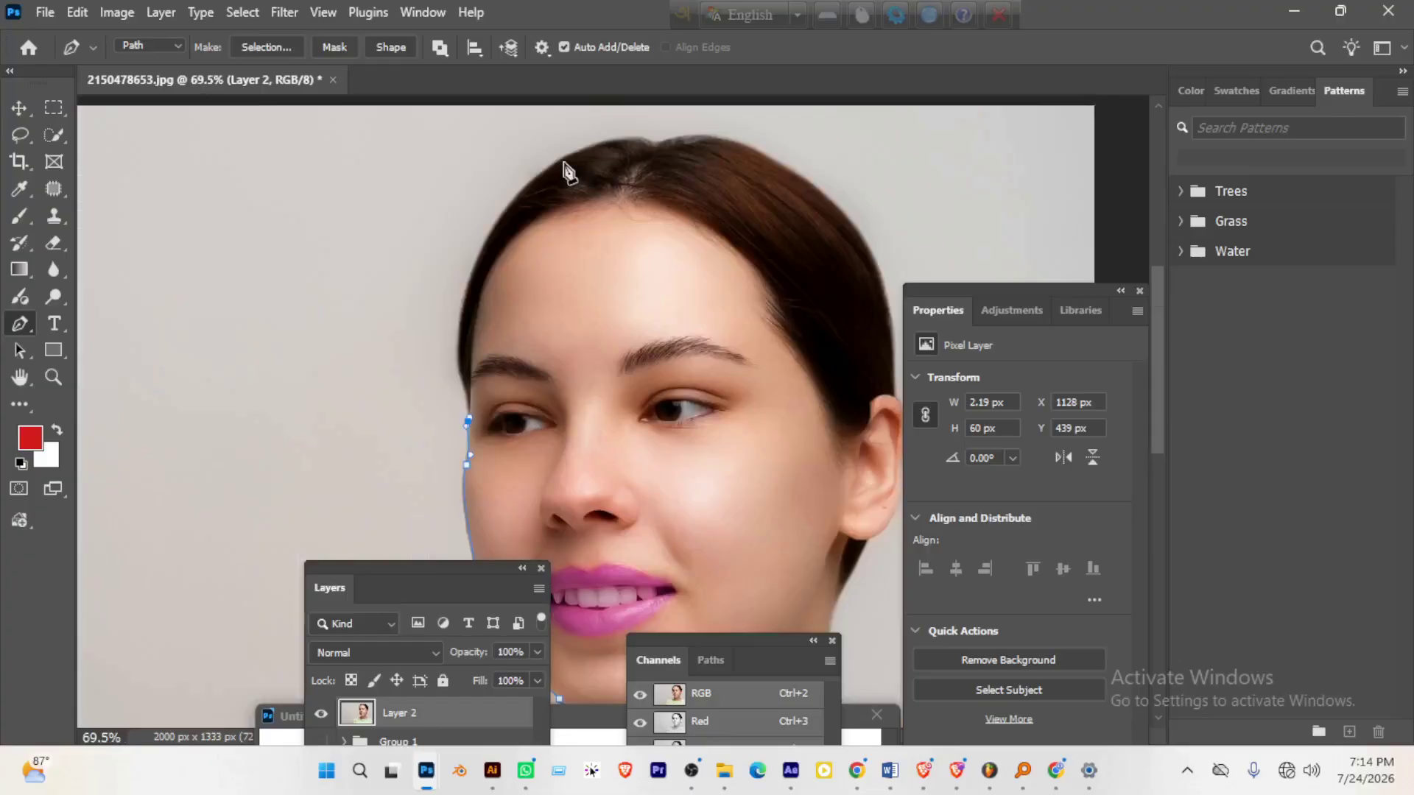
{"action": "scroll", "coordinate": [450, 335], "scroll_direction": "up", "scroll_amount": 3}
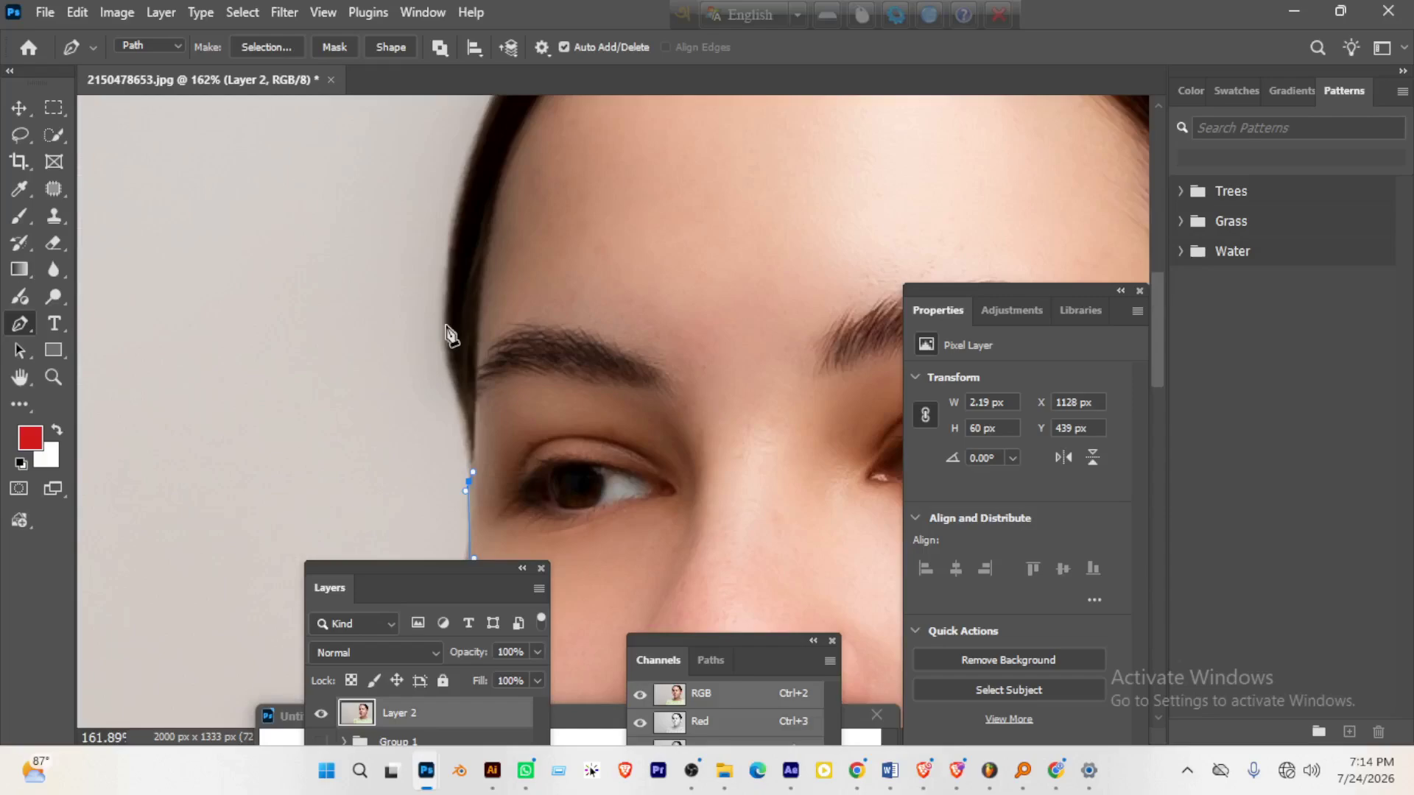
{"action": "left_click_drag", "start_coordinate": [466, 407], "coordinate": [458, 393]}
{"action": "scroll", "coordinate": [458, 394], "scroll_direction": "down", "scroll_amount": 3}
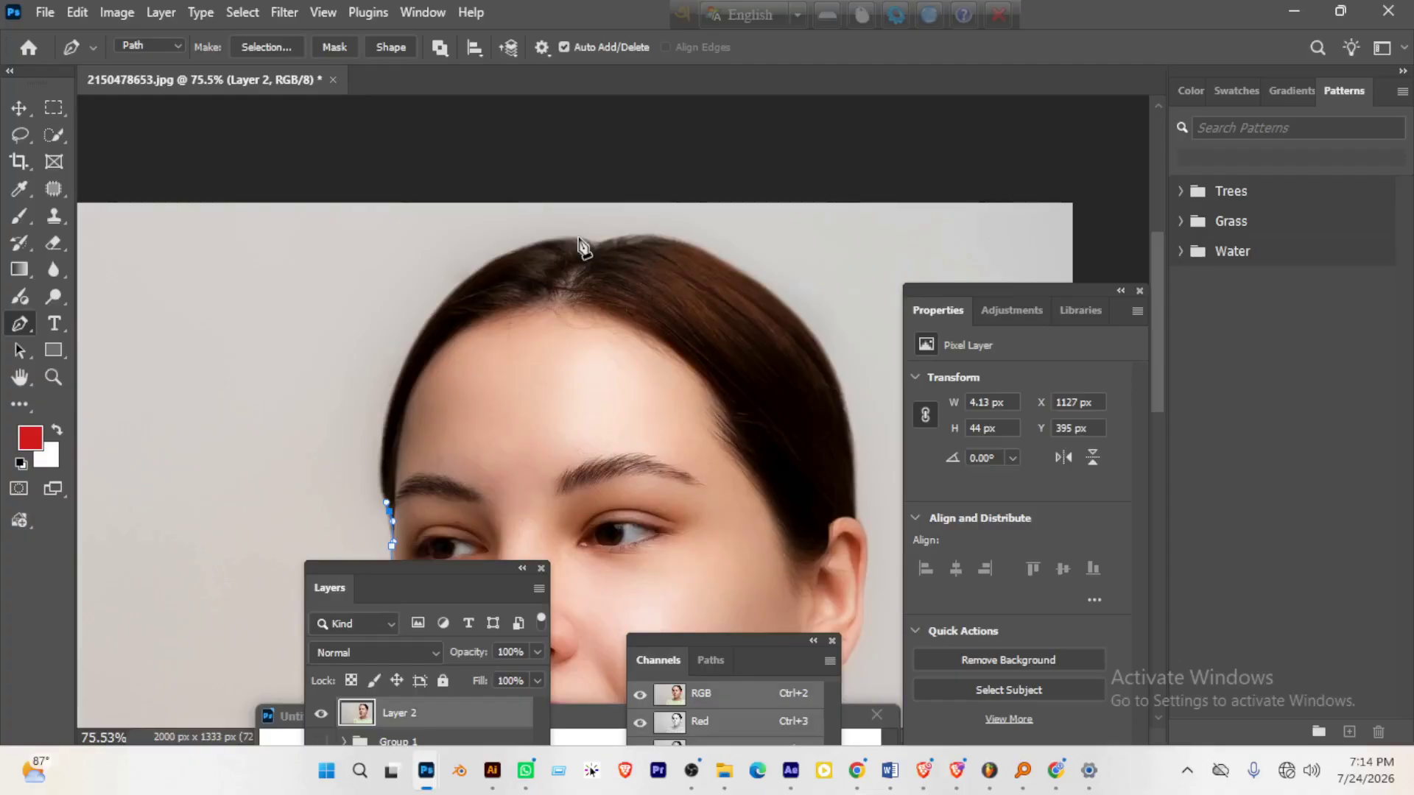
{"action": "left_click_drag", "start_coordinate": [579, 237], "coordinate": [590, 237]}
- Trace the remaining hair, ear, neck and right shoulder, and close the path along the photo's lower edge
{"action": "scroll", "coordinate": [591, 246], "scroll_direction": "up", "scroll_amount": 3}
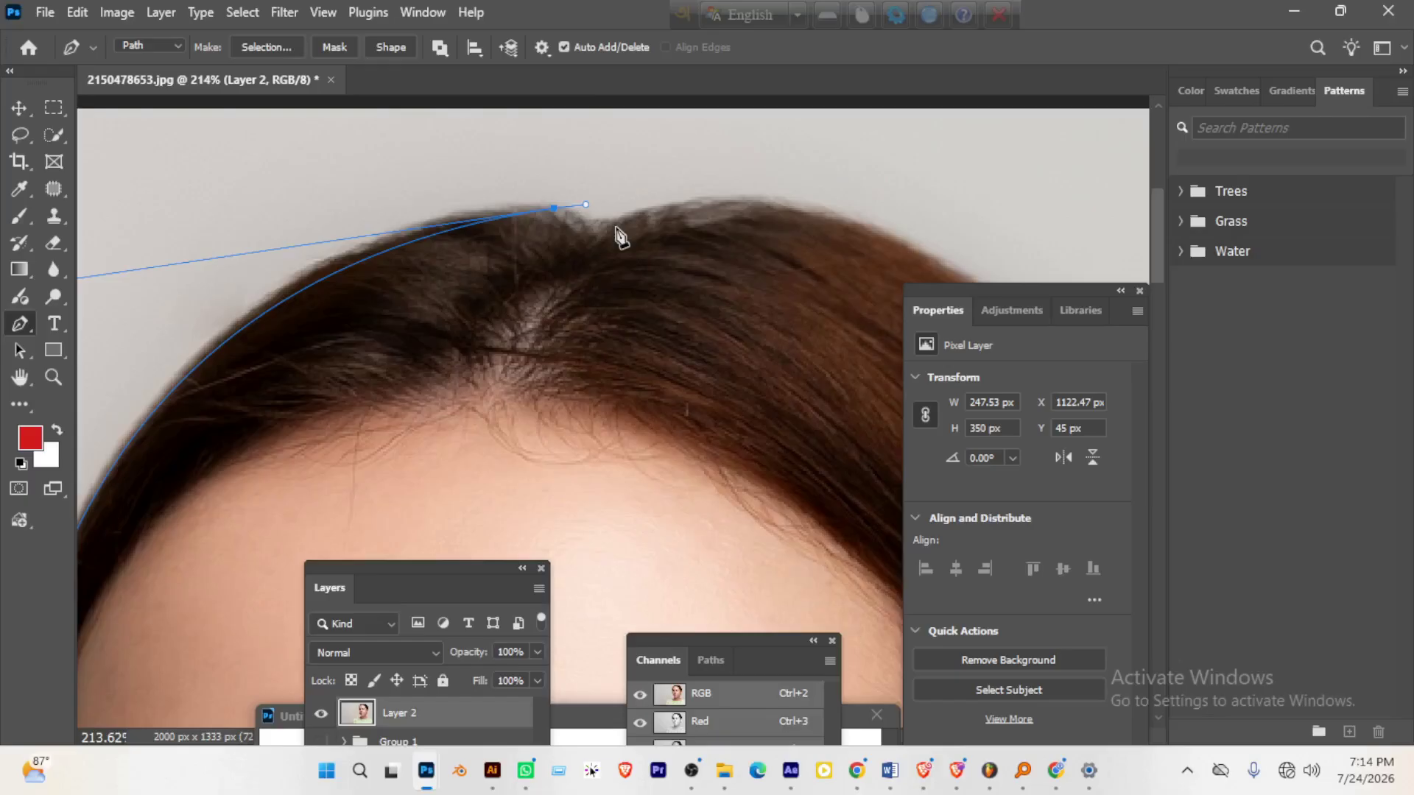
{"action": "scroll", "coordinate": [620, 237], "scroll_direction": "down", "scroll_amount": 3}
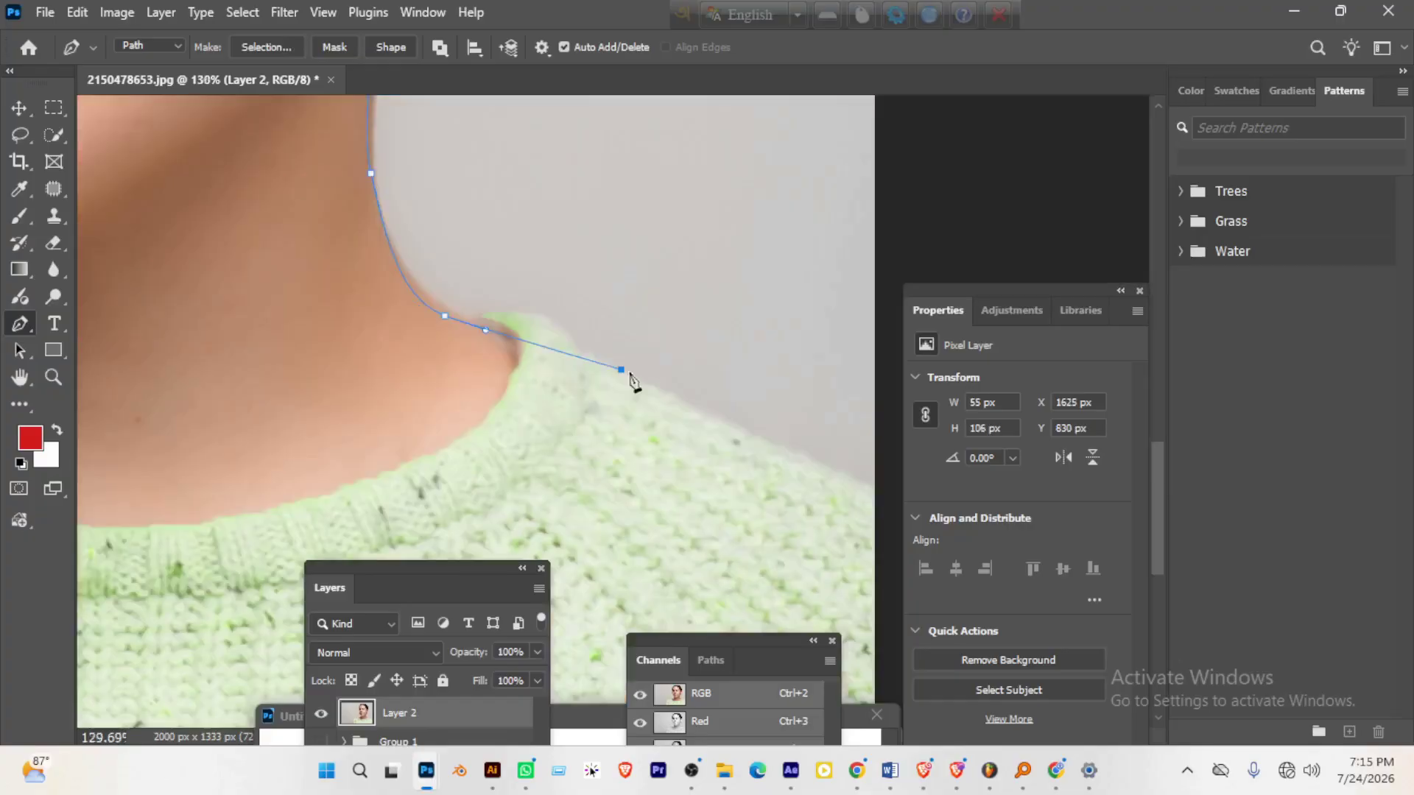
{"action": "left_click_drag", "start_coordinate": [621, 370], "coordinate": [669, 382]}
{"action": "key", "text": "ctrl+0"}
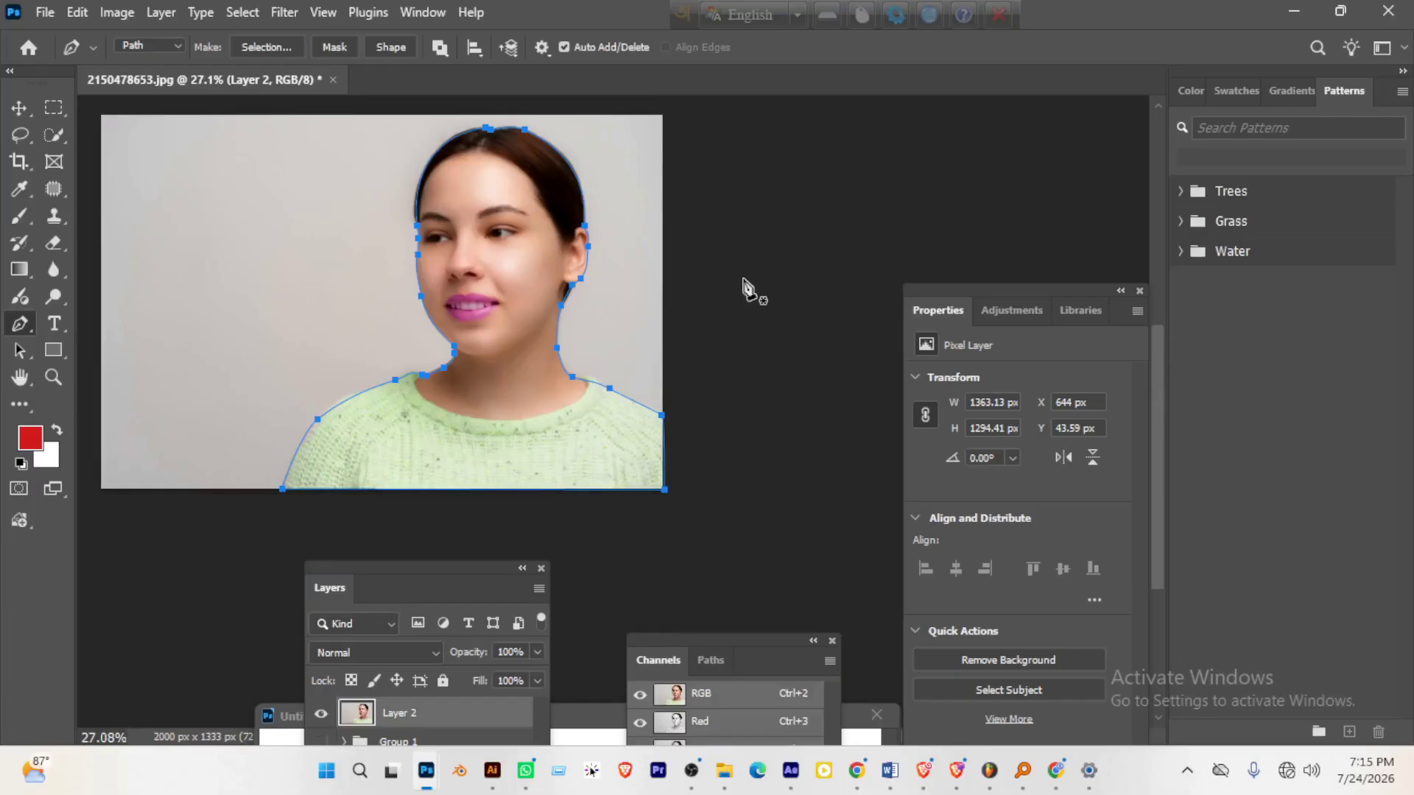
- Convert the closed path to a new selection with a 3-pixel feather radius and mask Layer 2 with it
{"action": "right_click", "coordinate": [744, 287]}
{"action": "left_click", "coordinate": [780, 331]}
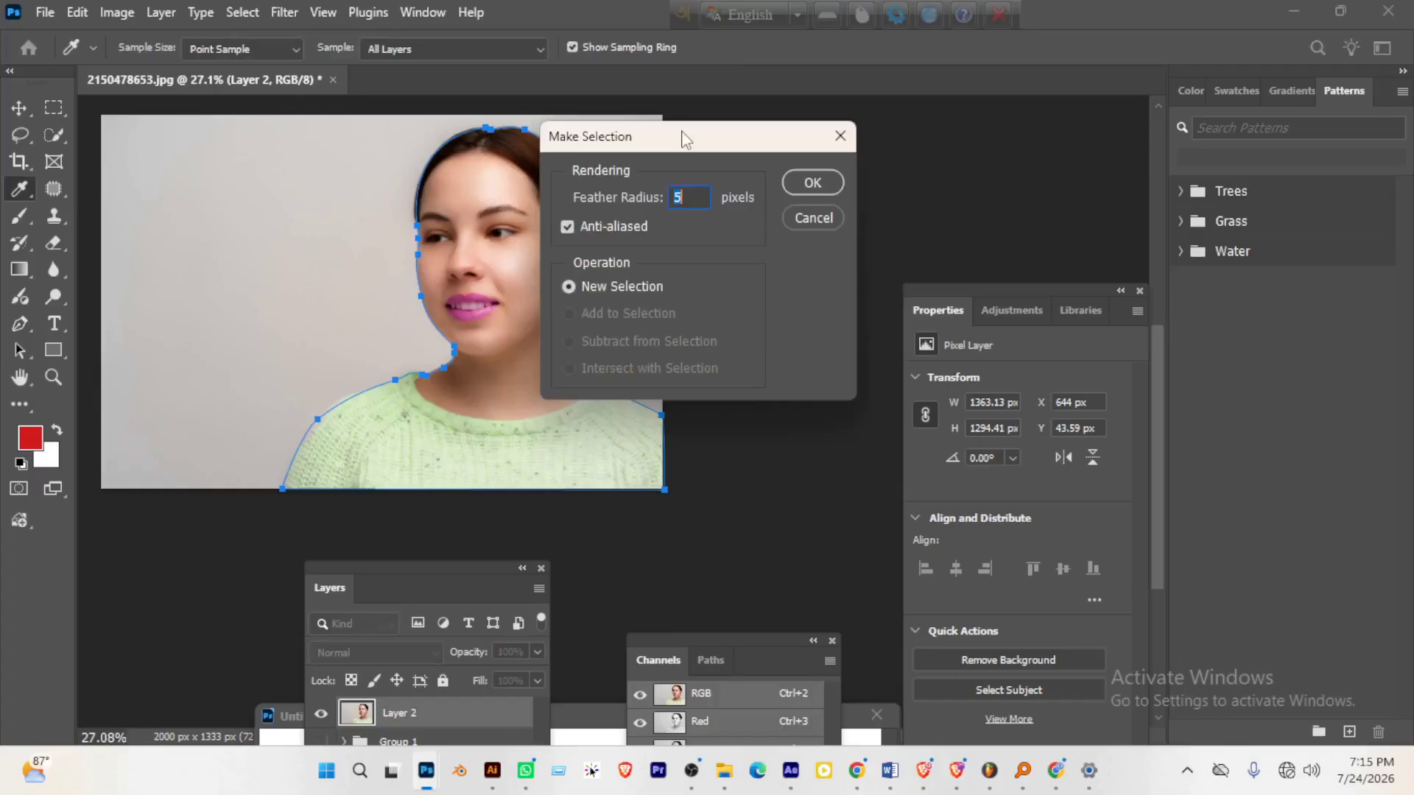
{"action": "type", "text": "3"}
{"action": "key", "text": "Return"}
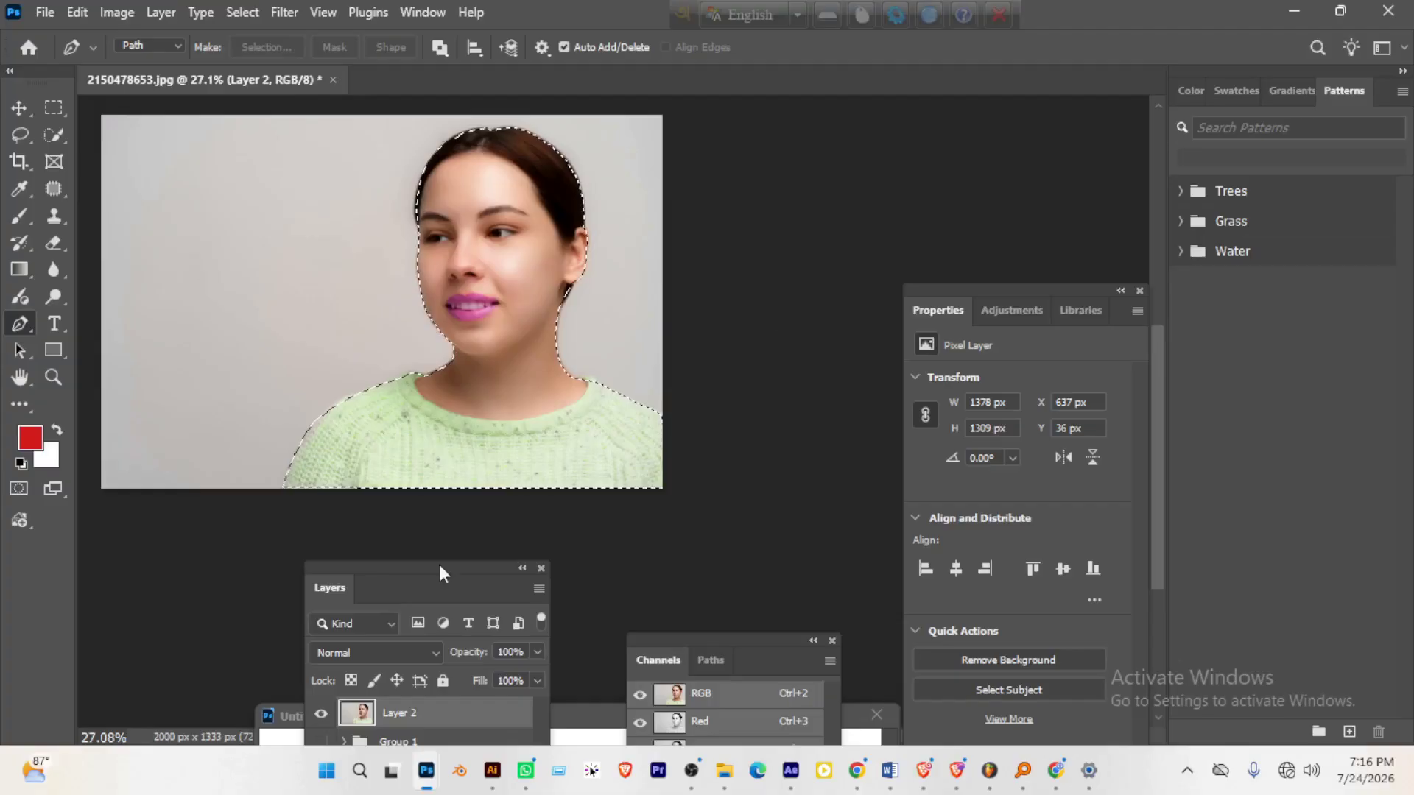
{"action": "left_click_drag", "start_coordinate": [439, 564], "coordinate": [882, 133]}
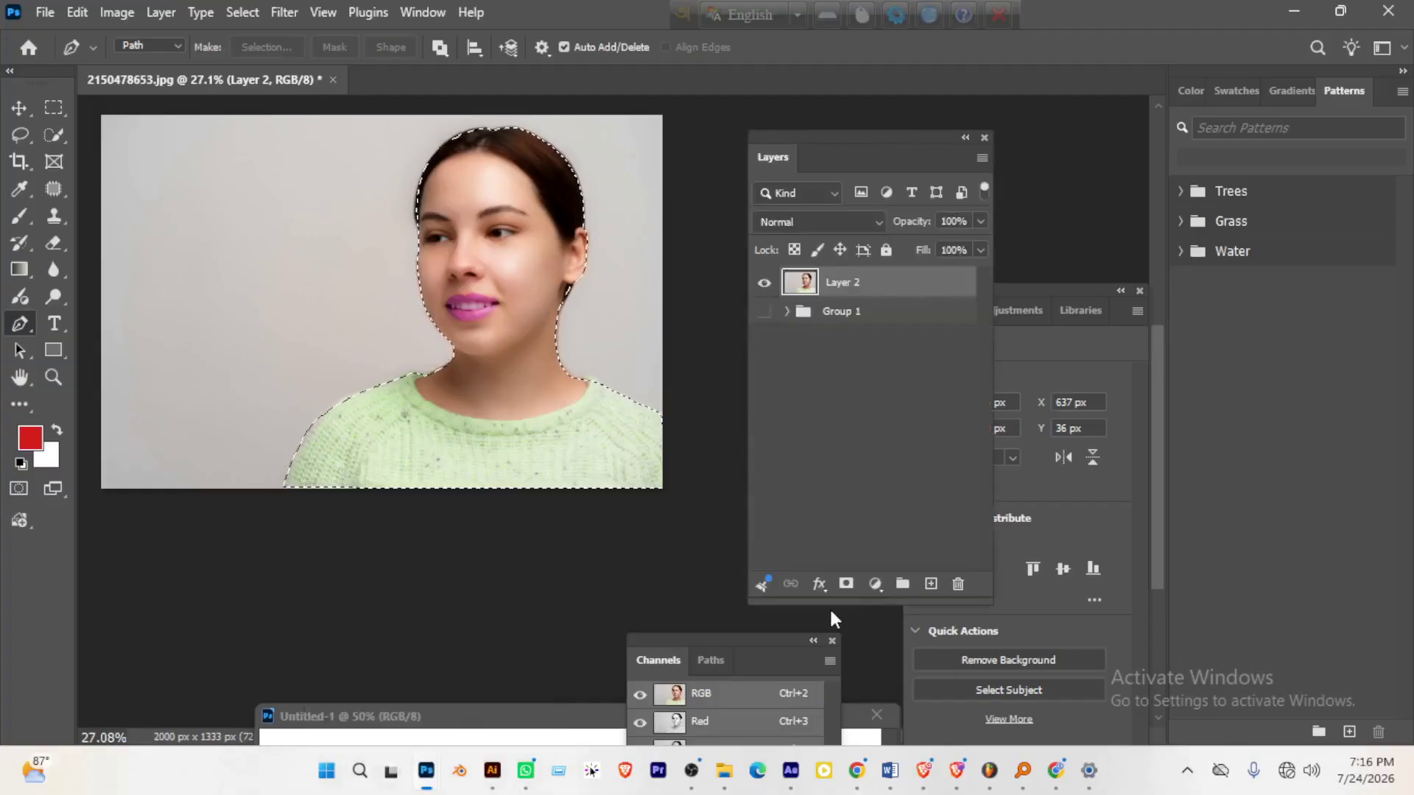
{"action": "left_click", "coordinate": [846, 584]}
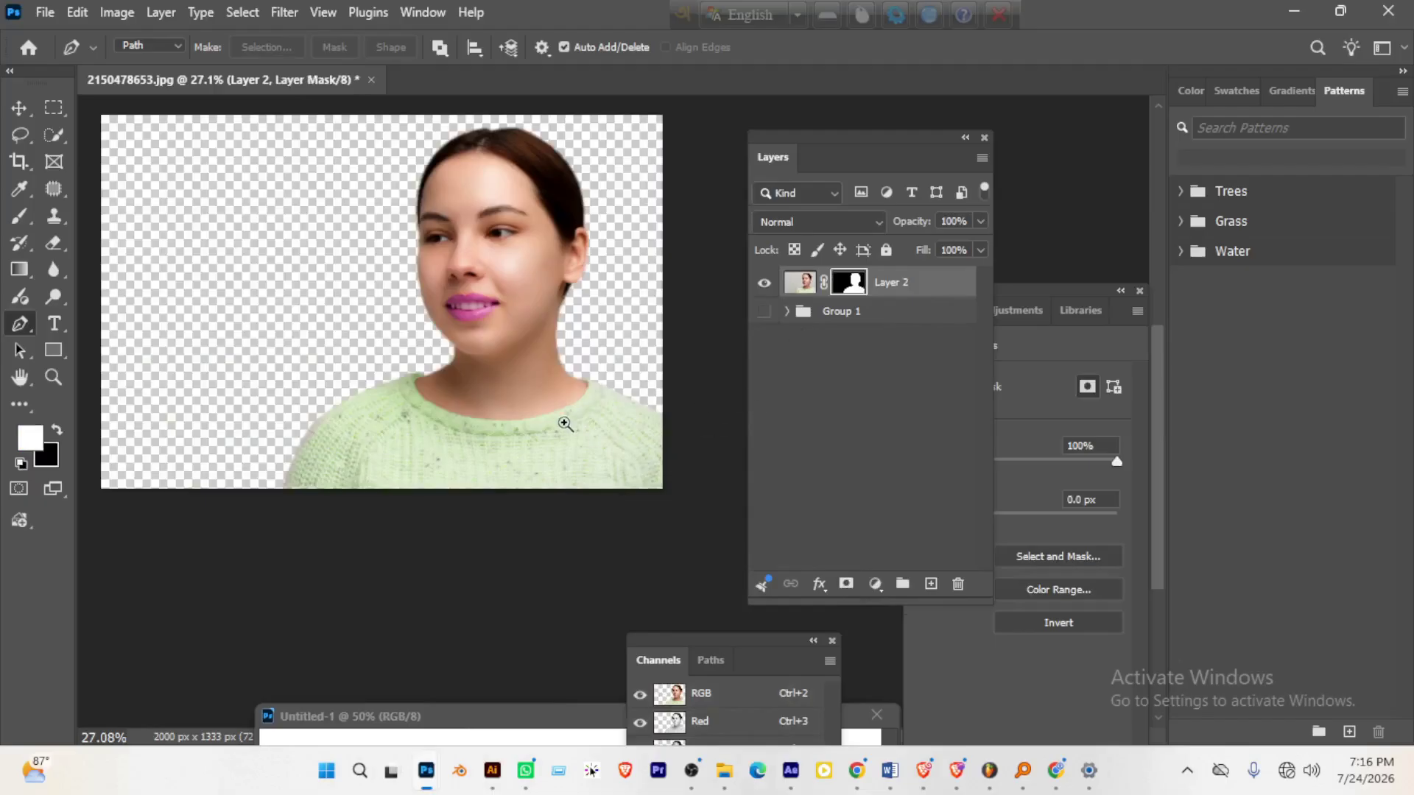
- Show and expand Group 1 and hide Layer 2 to expose the sweater's collar edge in the source layers
{"action": "left_click_drag", "start_coordinate": [602, 428], "coordinate": [537, 353]}
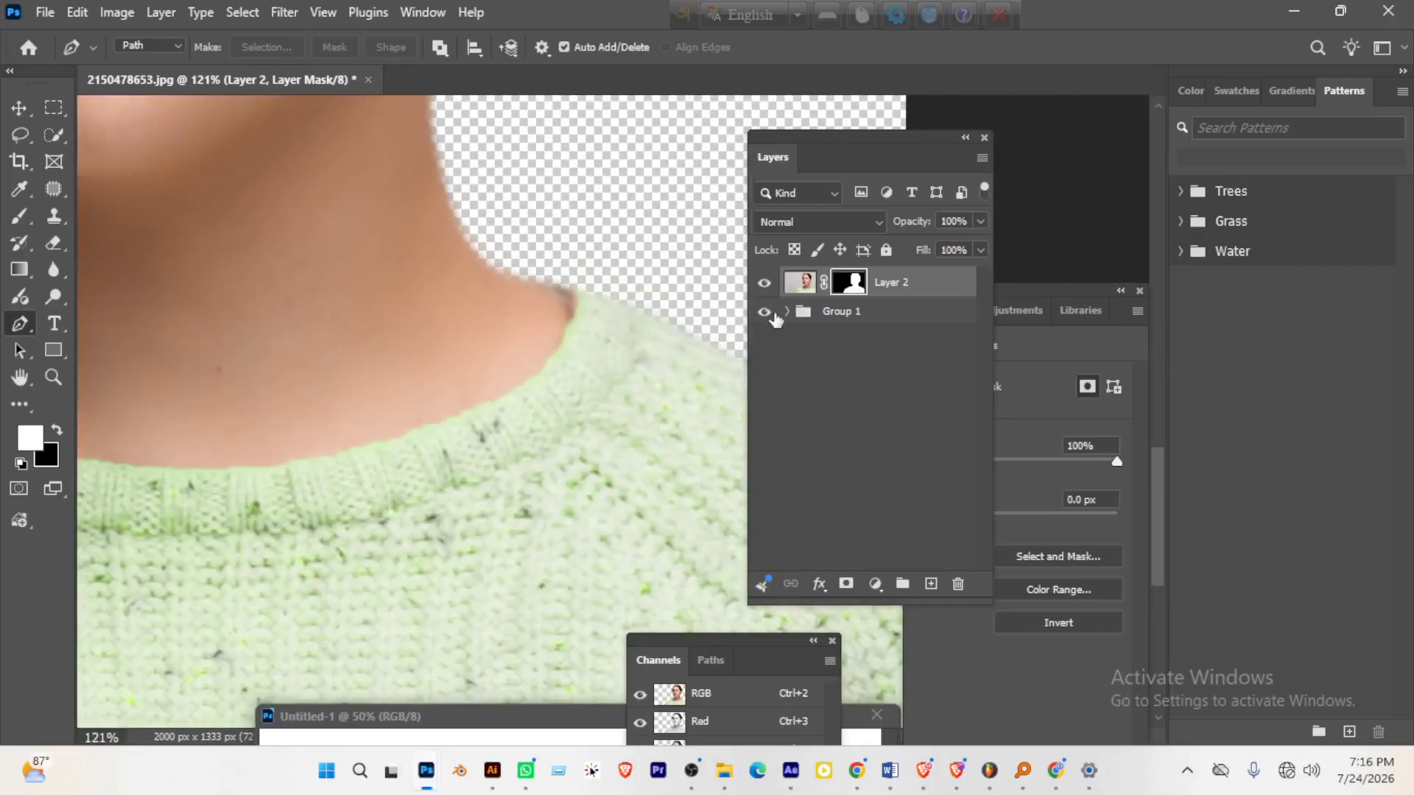
{"action": "left_click", "coordinate": [767, 312]}
{"action": "left_click", "coordinate": [786, 311]}
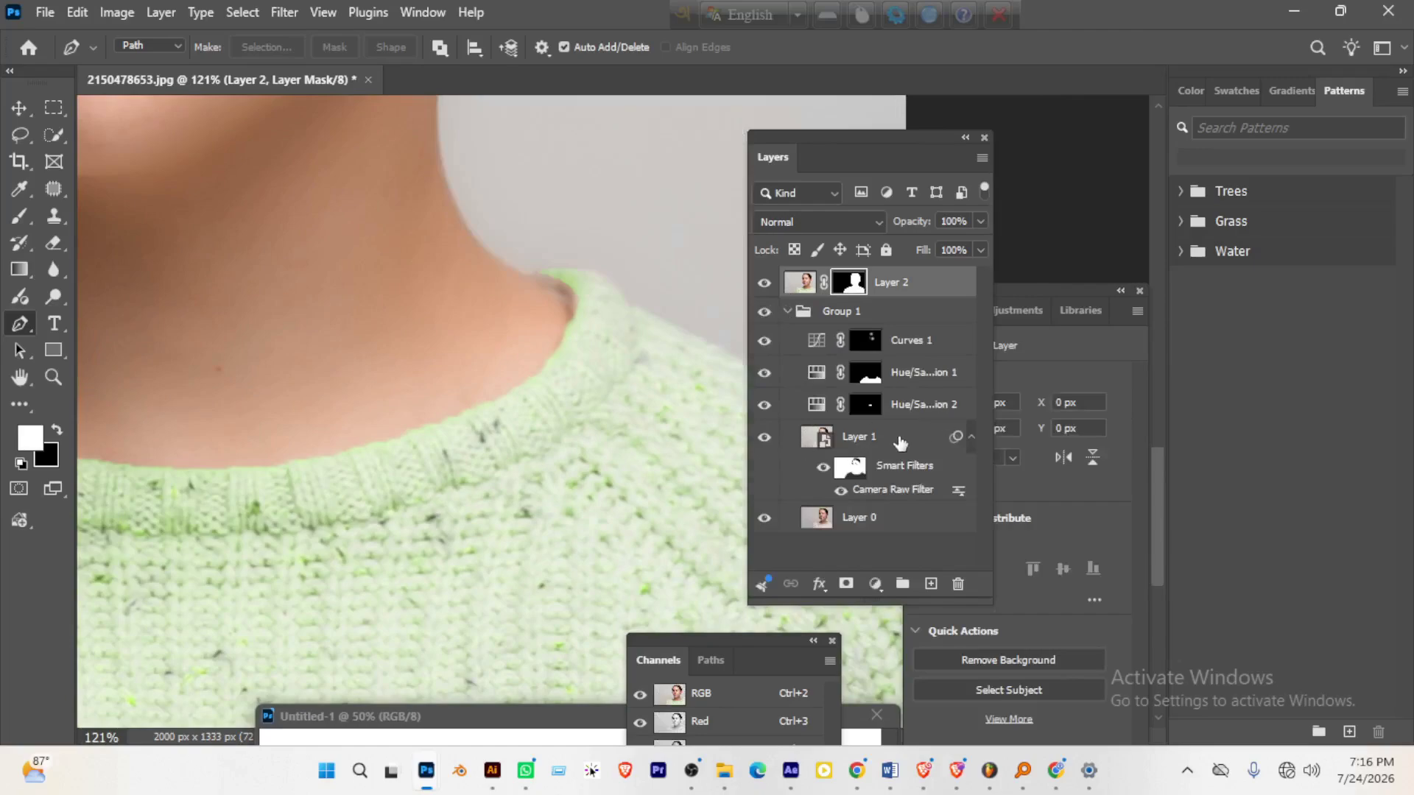
{"action": "left_click", "coordinate": [764, 283]}
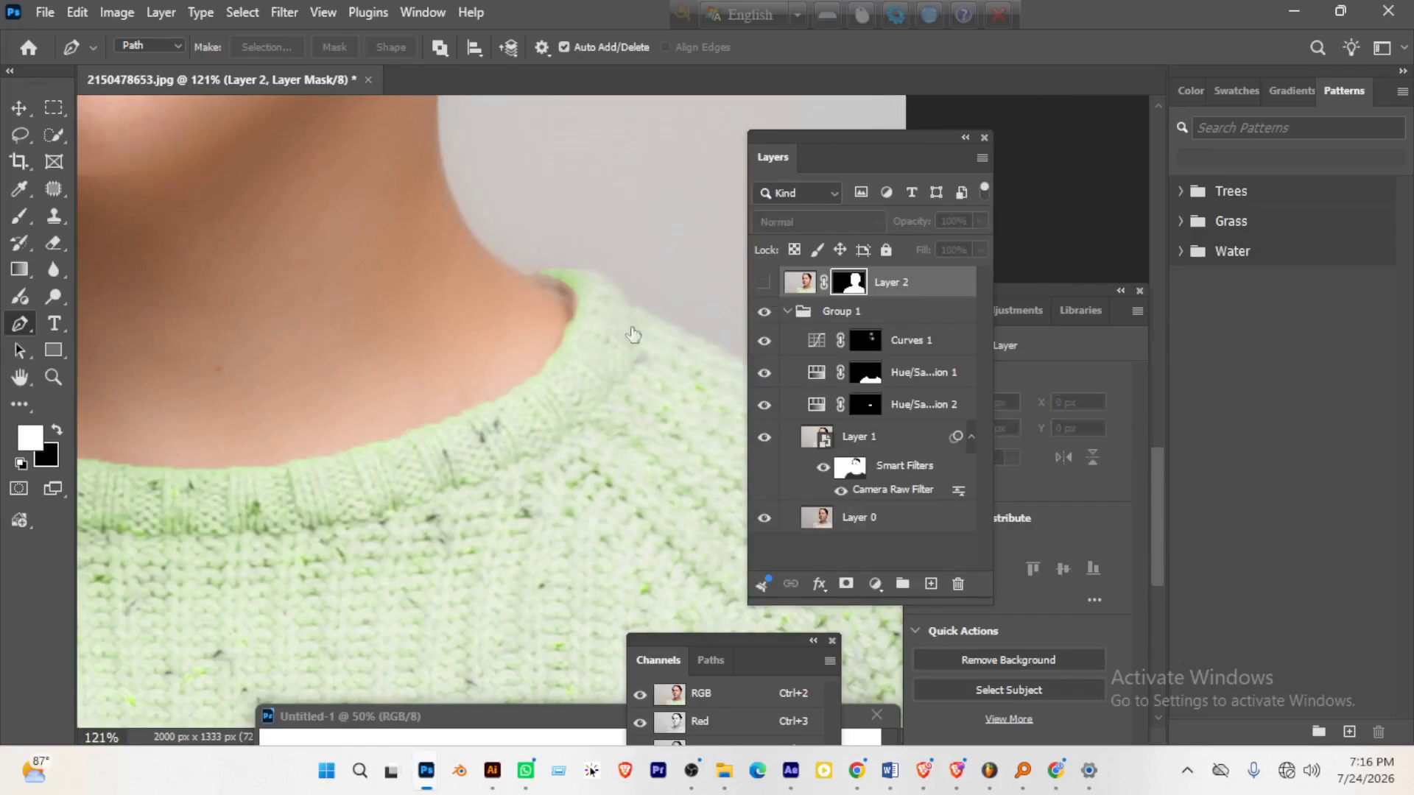
{"action": "left_click_drag", "start_coordinate": [562, 293], "coordinate": [623, 363]}
- Set the feather of the Hue/Saturation 1 layer mask to 6.2 px to soften the sweater's color edge
{"action": "left_click", "coordinate": [913, 375]}
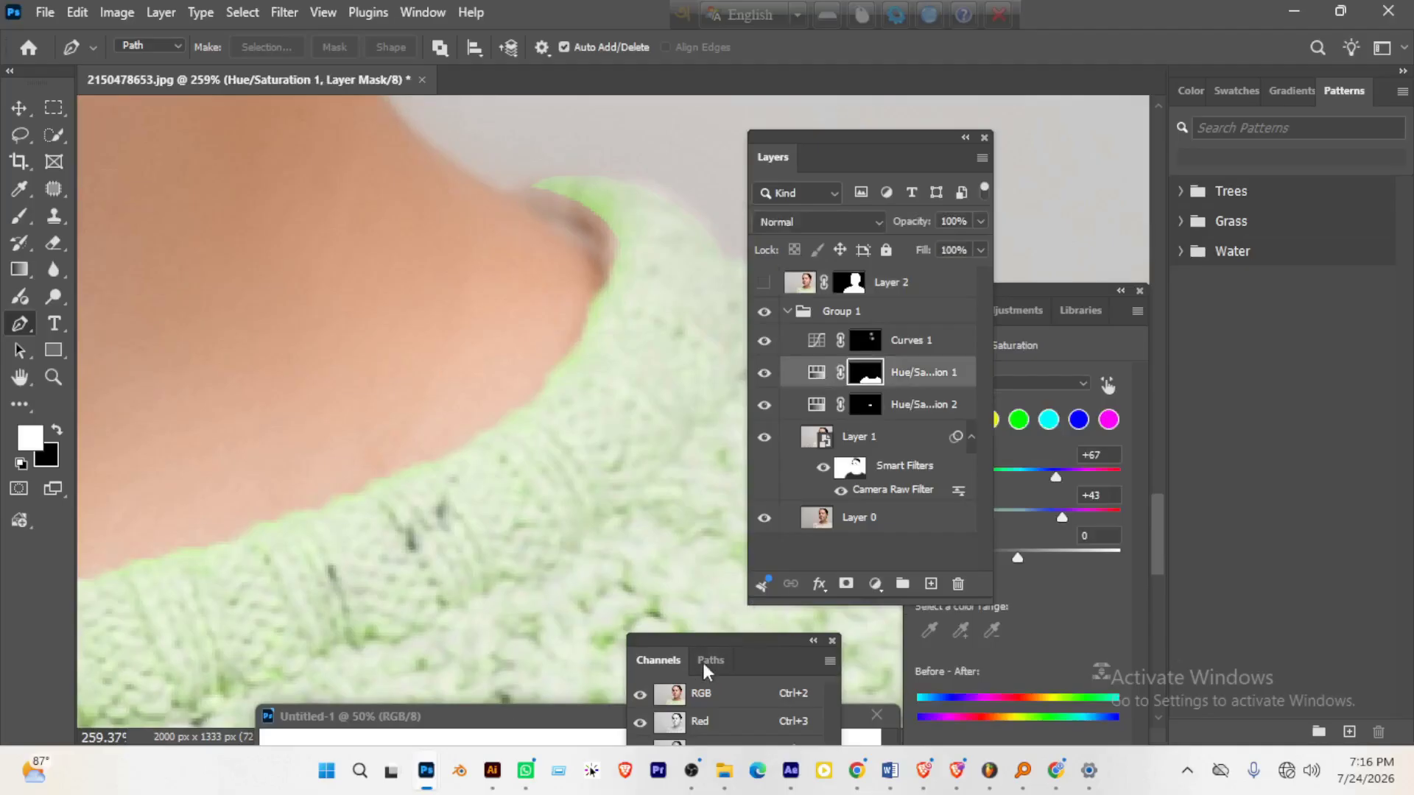
{"action": "left_click", "coordinate": [865, 374]}
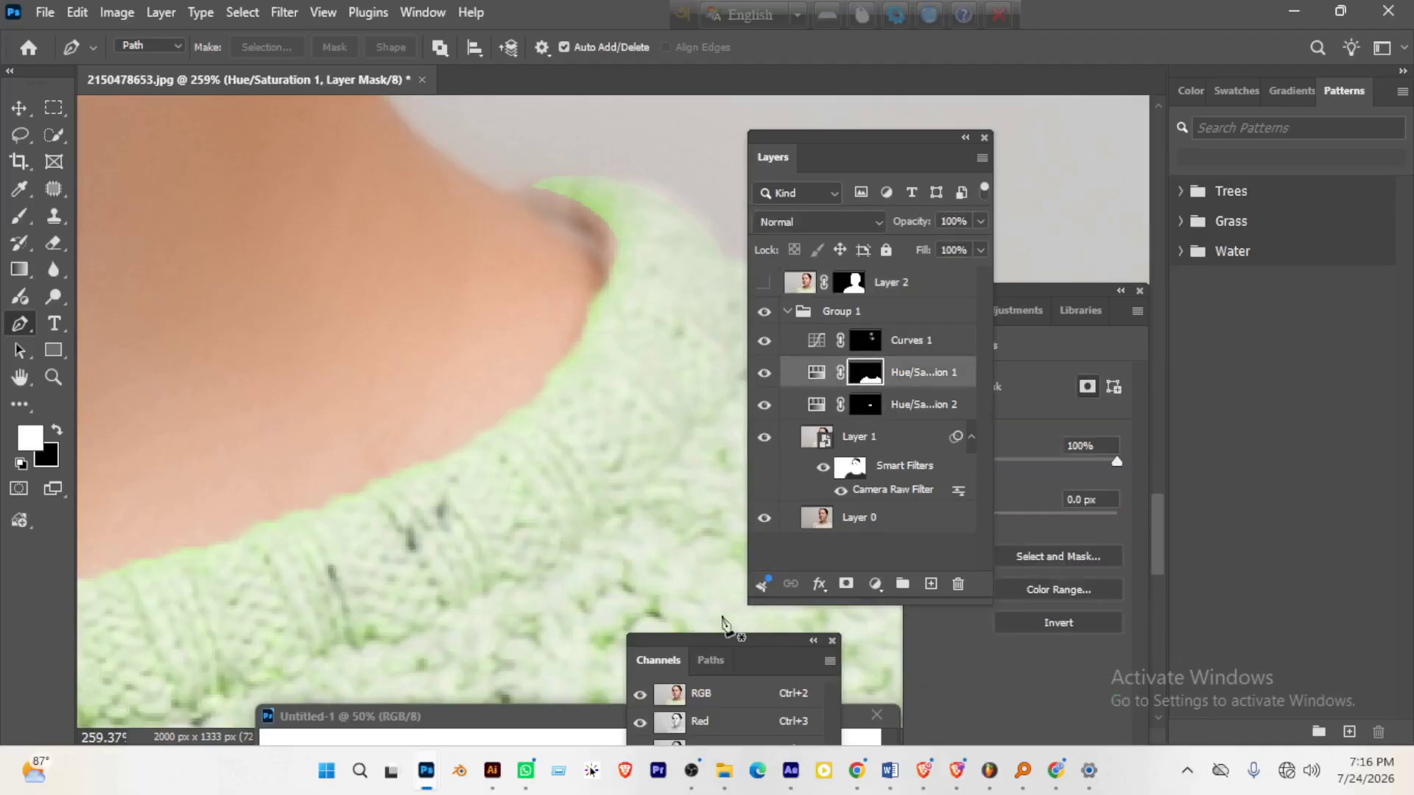
{"action": "left_click_drag", "start_coordinate": [1064, 288], "coordinate": [325, 143]}
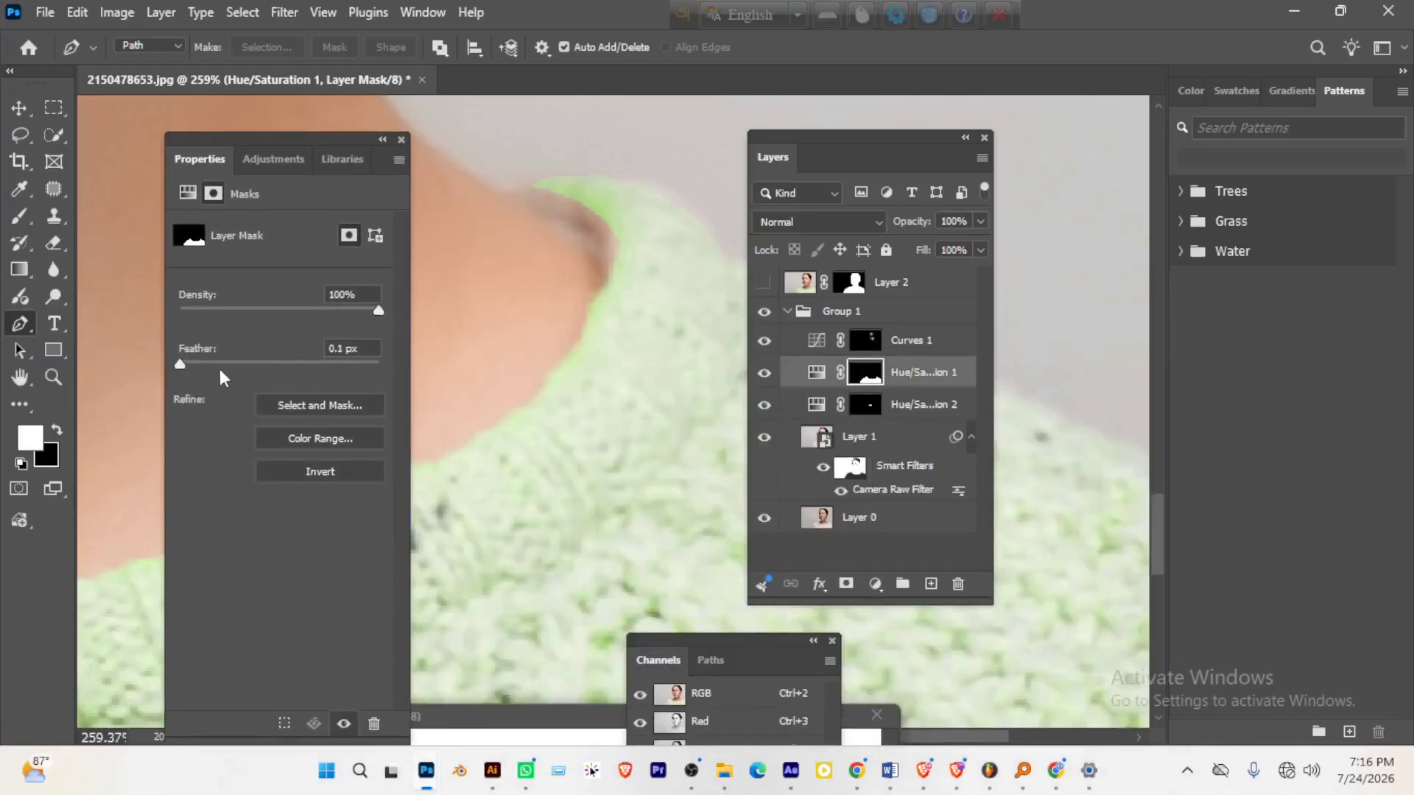
{"action": "left_click_drag", "start_coordinate": [220, 371], "coordinate": [240, 367]}
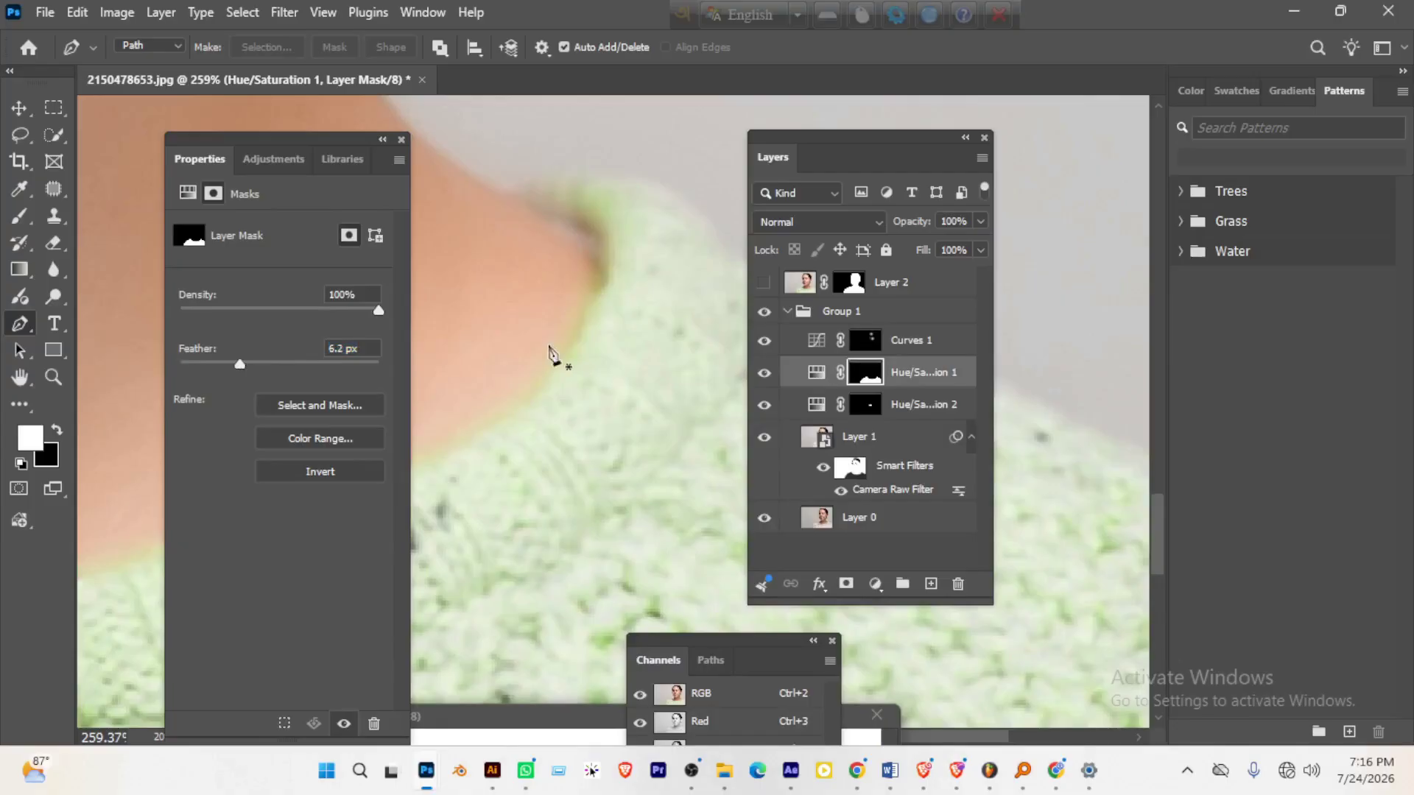
{"action": "left_click_drag", "start_coordinate": [327, 151], "coordinate": [1098, 637]}
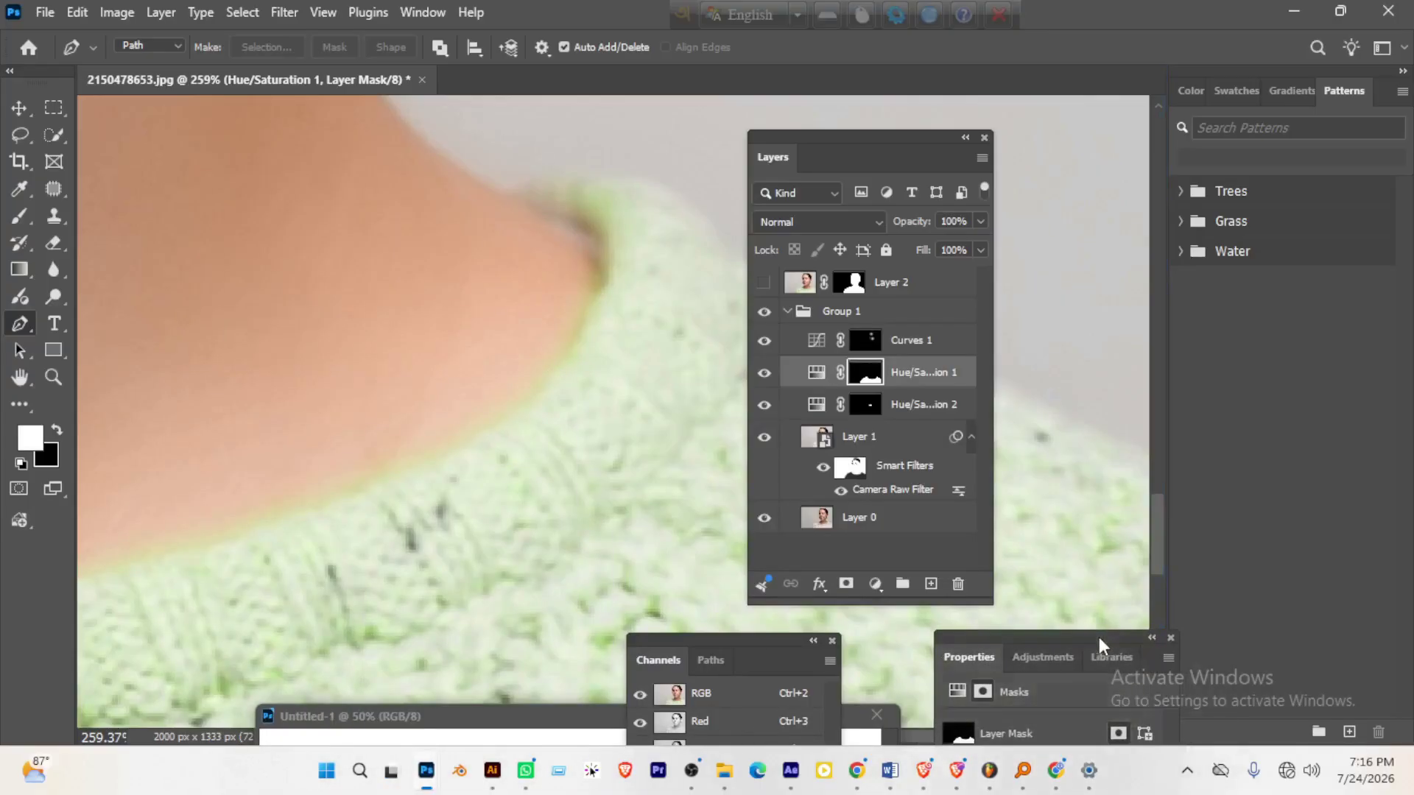
- Collapse Group 1 and select Layer 2
{"action": "left_click", "coordinate": [787, 312]}
{"action": "left_click", "coordinate": [888, 287]}
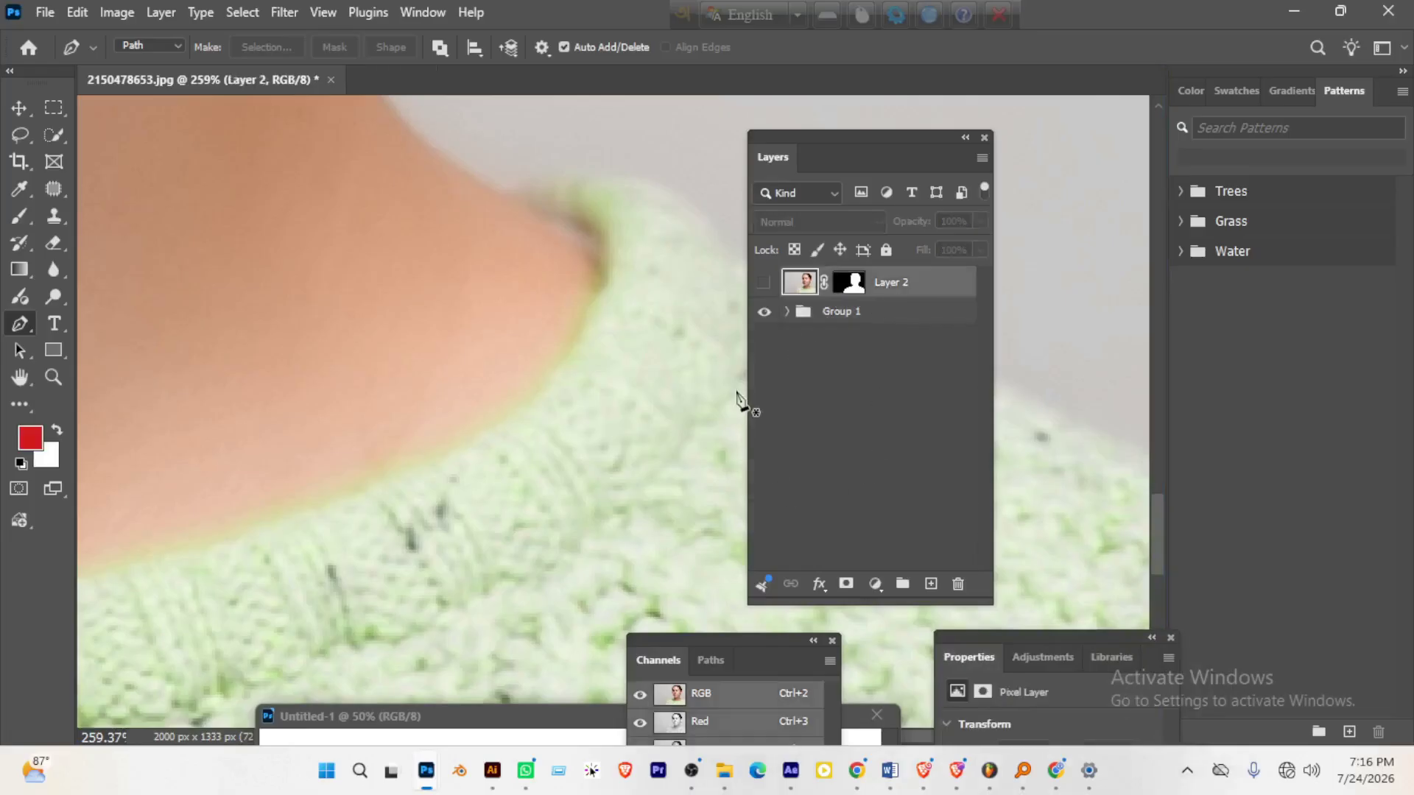
{"action": "scroll", "coordinate": [584, 388], "scroll_direction": "down", "scroll_amount": 5}
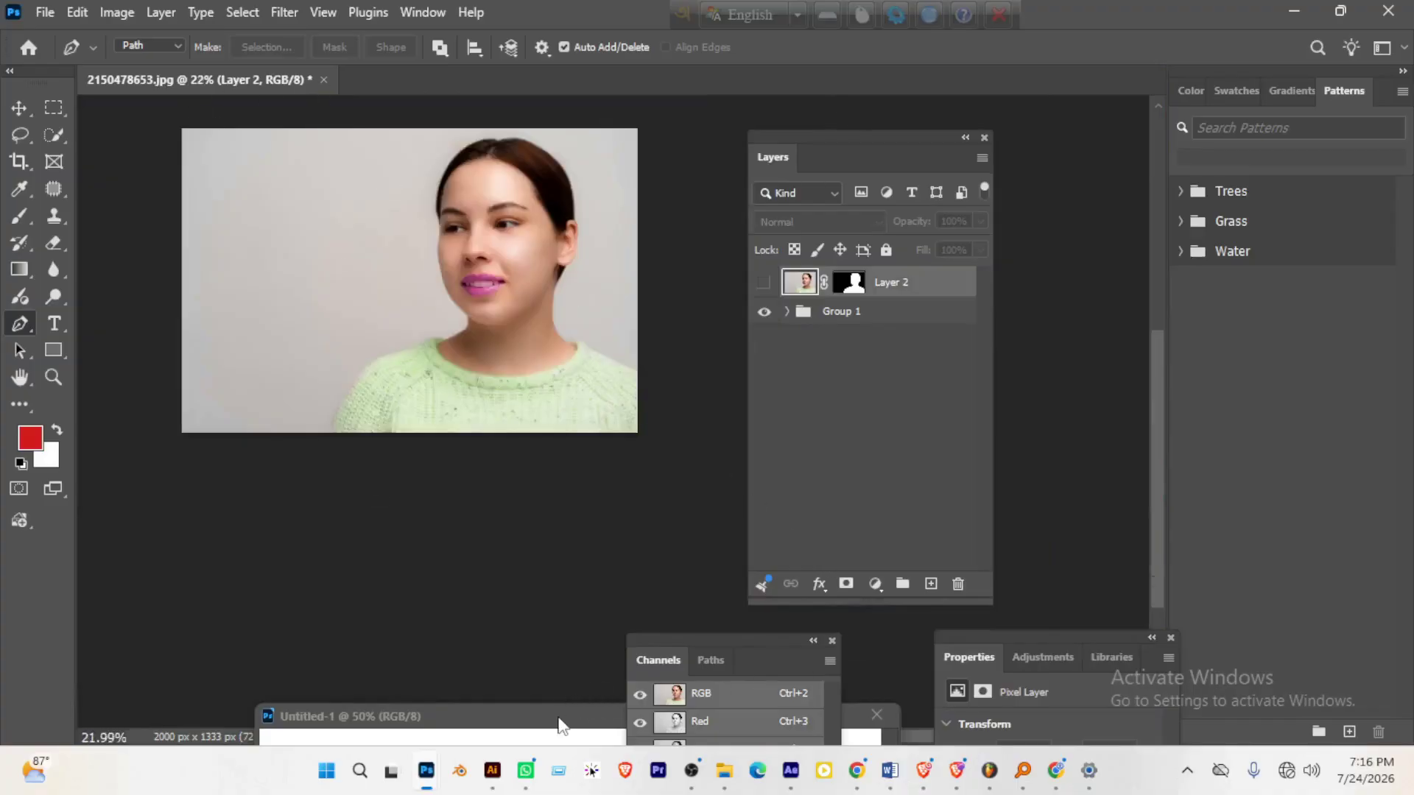
- Move the Untitled-1 window up over the portrait's lower part and make the portrait document active again
{"action": "left_click", "coordinate": [442, 736]}
{"action": "left_click_drag", "start_coordinate": [471, 723], "coordinate": [330, 277]}
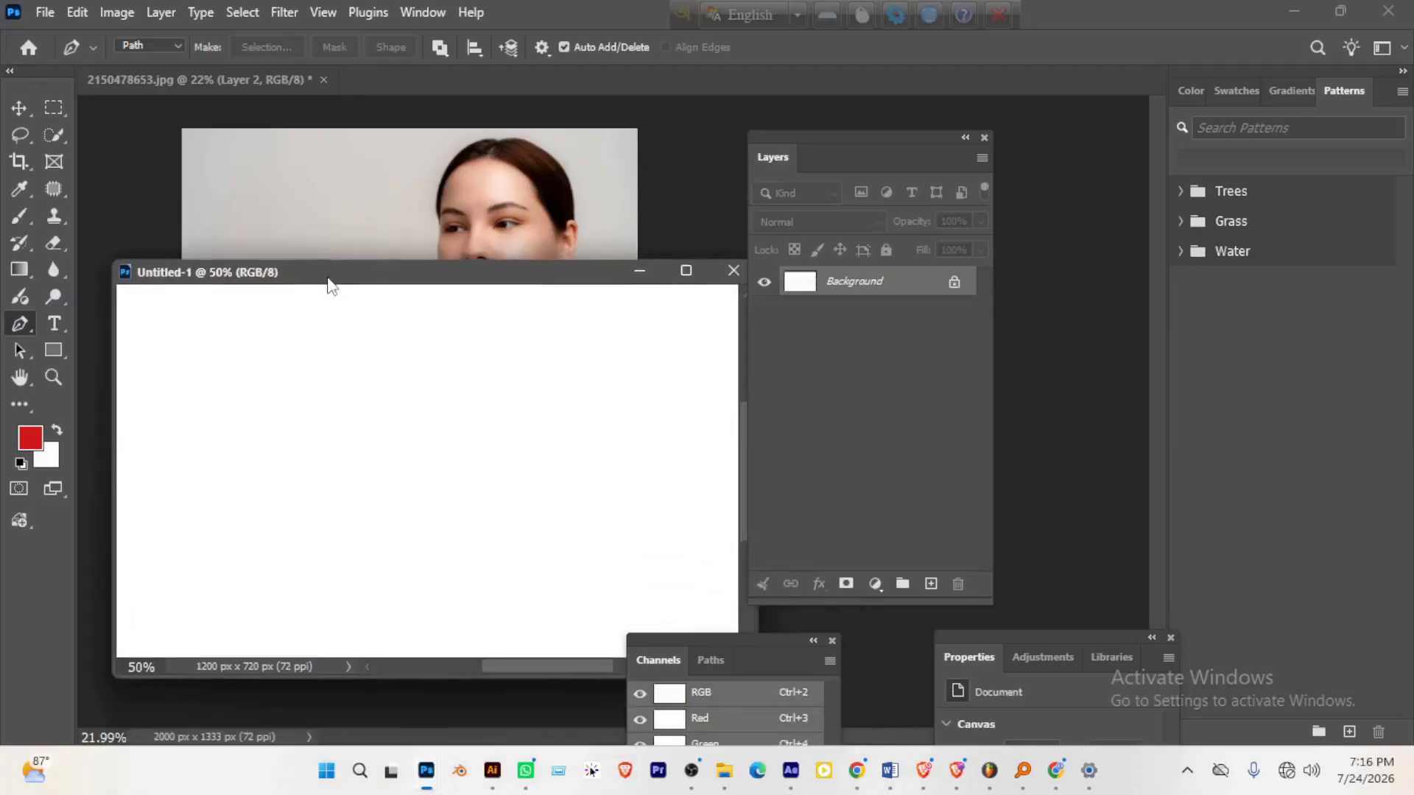
{"action": "left_click", "coordinate": [535, 223]}
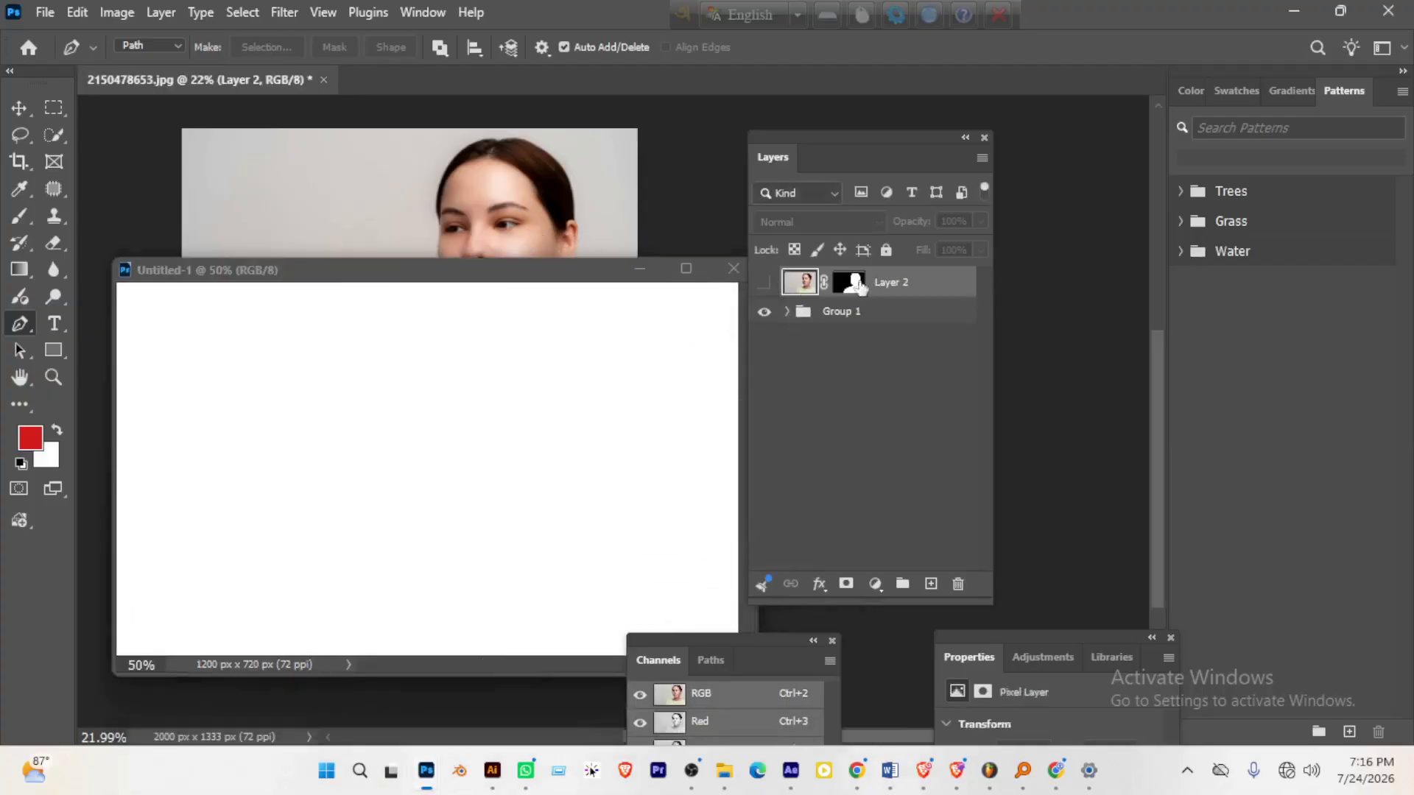
- Show Layer 2 with Group 1 hidden and copy the masked layer into the Untitled-1 document
{"action": "left_click", "coordinate": [766, 283]}
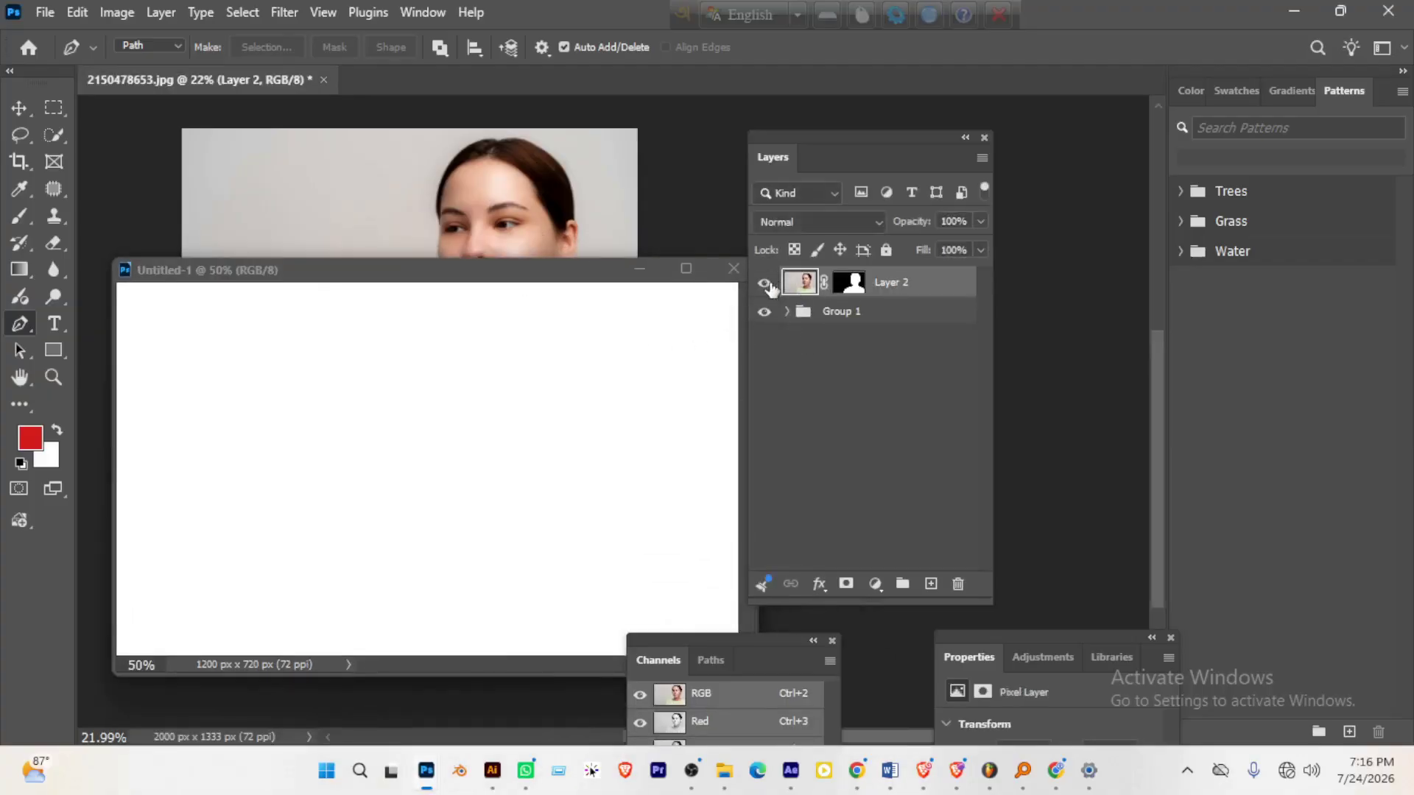
{"action": "left_click", "coordinate": [556, 199]}
{"action": "key", "text": "ctrl+z"}
{"action": "left_click", "coordinate": [764, 312]}
{"action": "left_click_drag", "start_coordinate": [903, 289], "coordinate": [546, 416]}
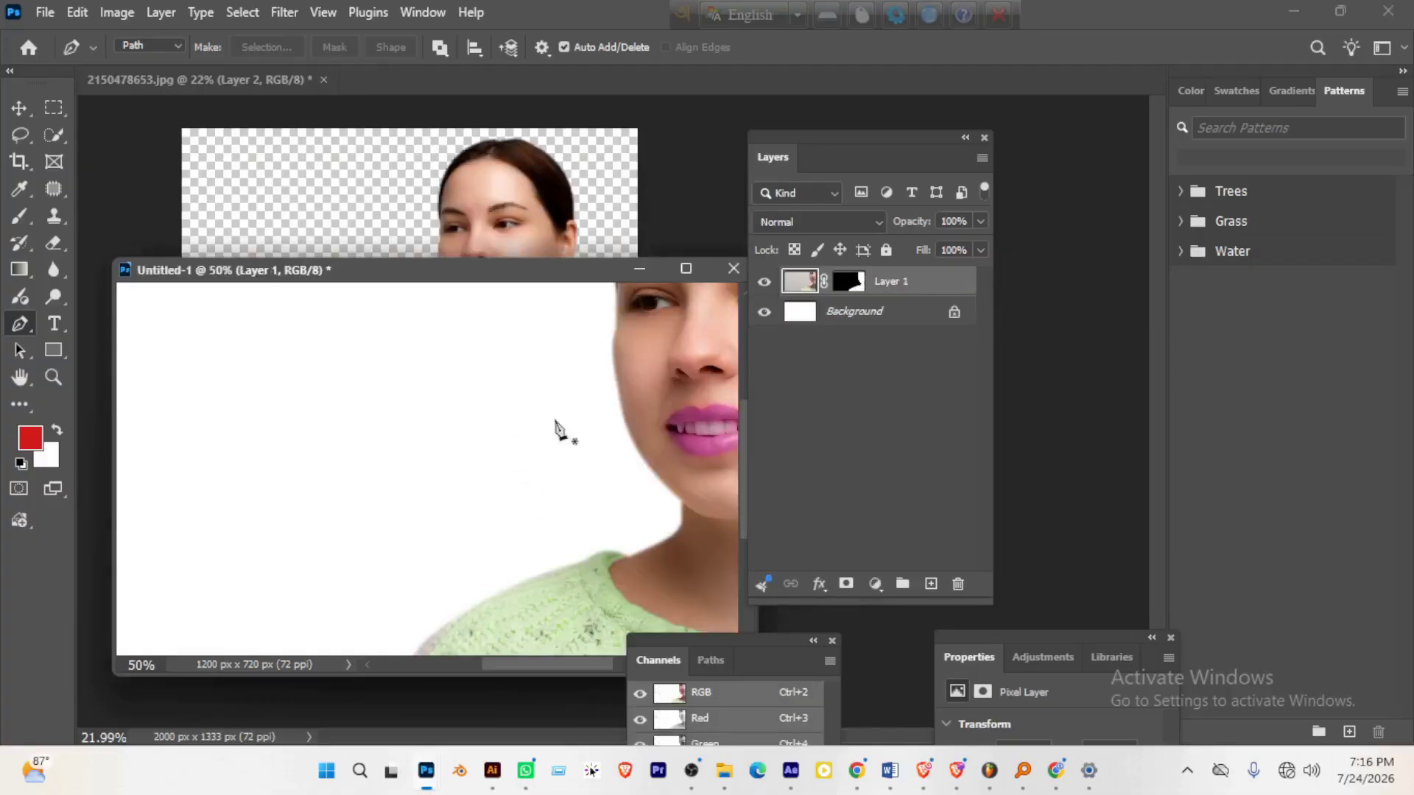
- Scale the copied portrait layer proportionally to about 57% and position it within the Untitled-1 canvas
{"action": "scroll", "coordinate": [549, 419], "scroll_direction": "down", "scroll_amount": 5}
{"action": "scroll", "coordinate": [572, 414], "scroll_direction": "down", "scroll_amount": 2}
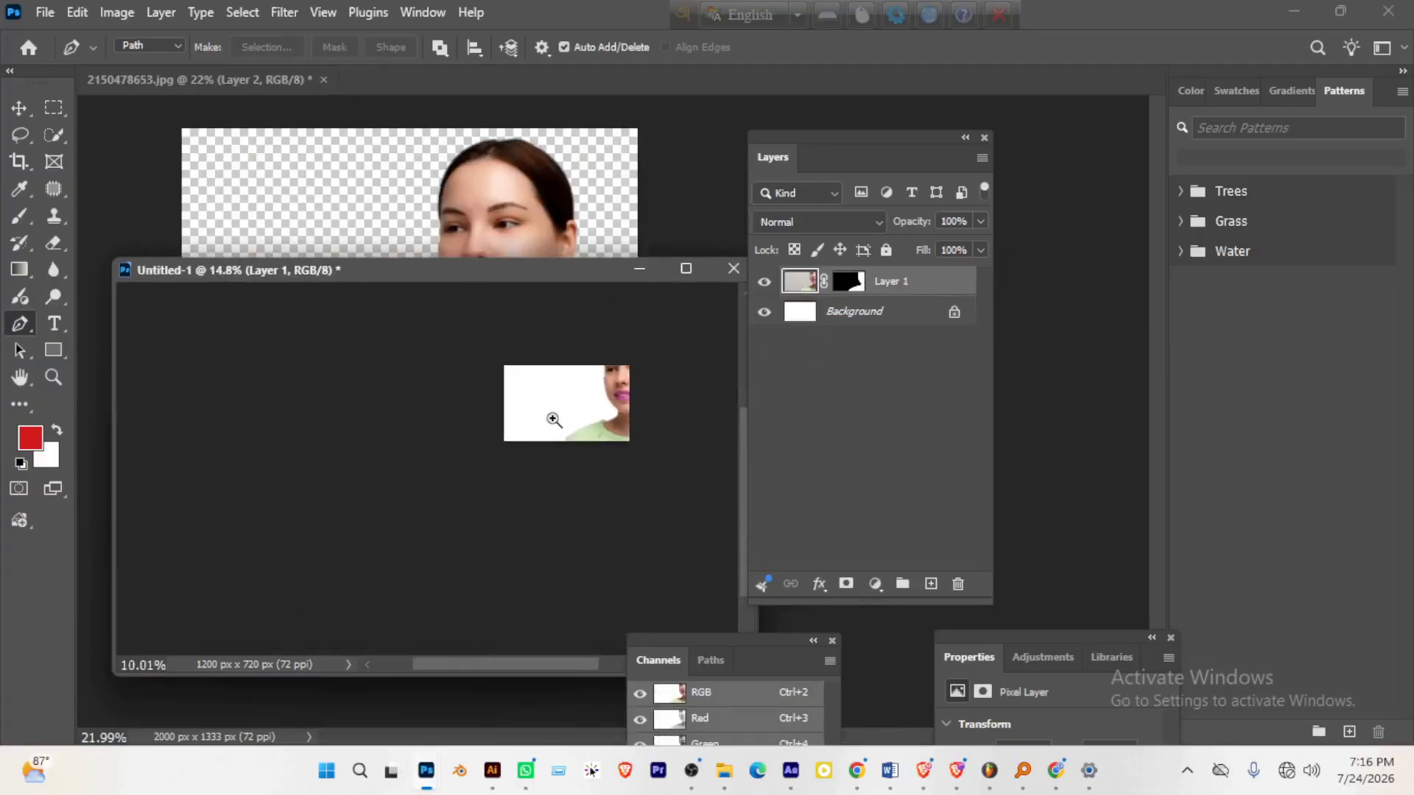
{"action": "key", "text": "ctrl+t"}
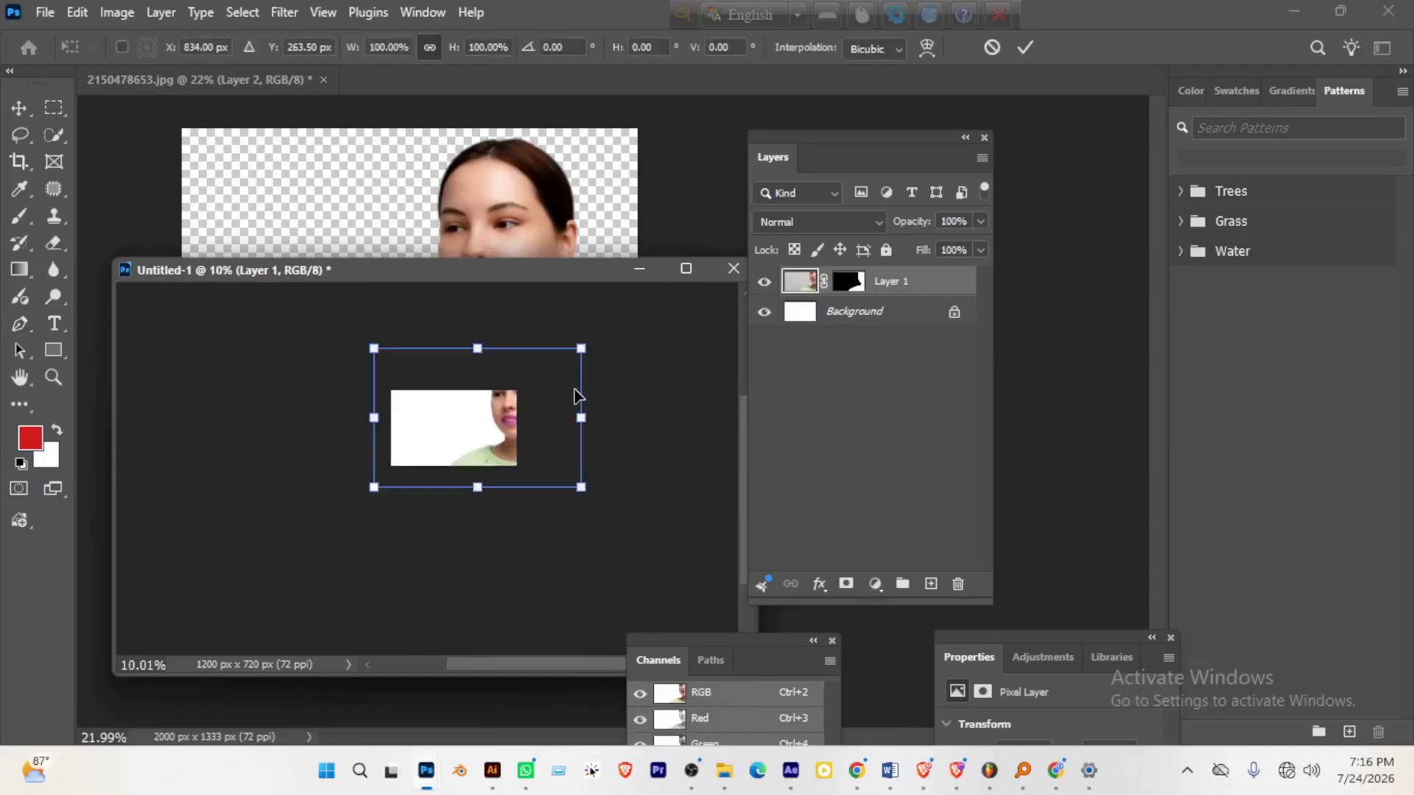
{"action": "left_click_drag", "start_coordinate": [587, 354], "coordinate": [532, 397]}
{"action": "left_click_drag", "start_coordinate": [372, 490], "coordinate": [391, 474]}
{"action": "left_click_drag", "start_coordinate": [522, 473], "coordinate": [510, 471]}
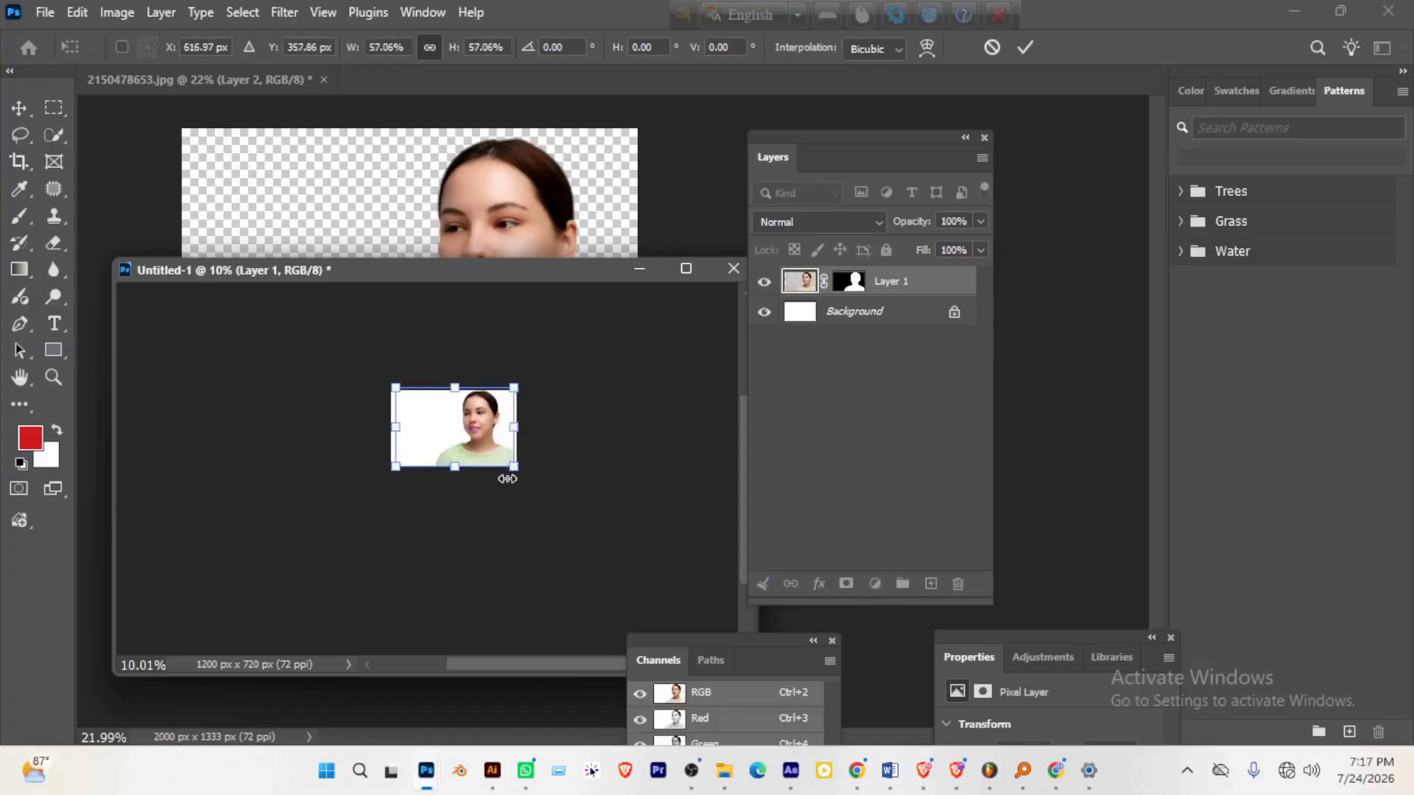
{"action": "key", "text": "Return"}
{"action": "key", "text": "p"}
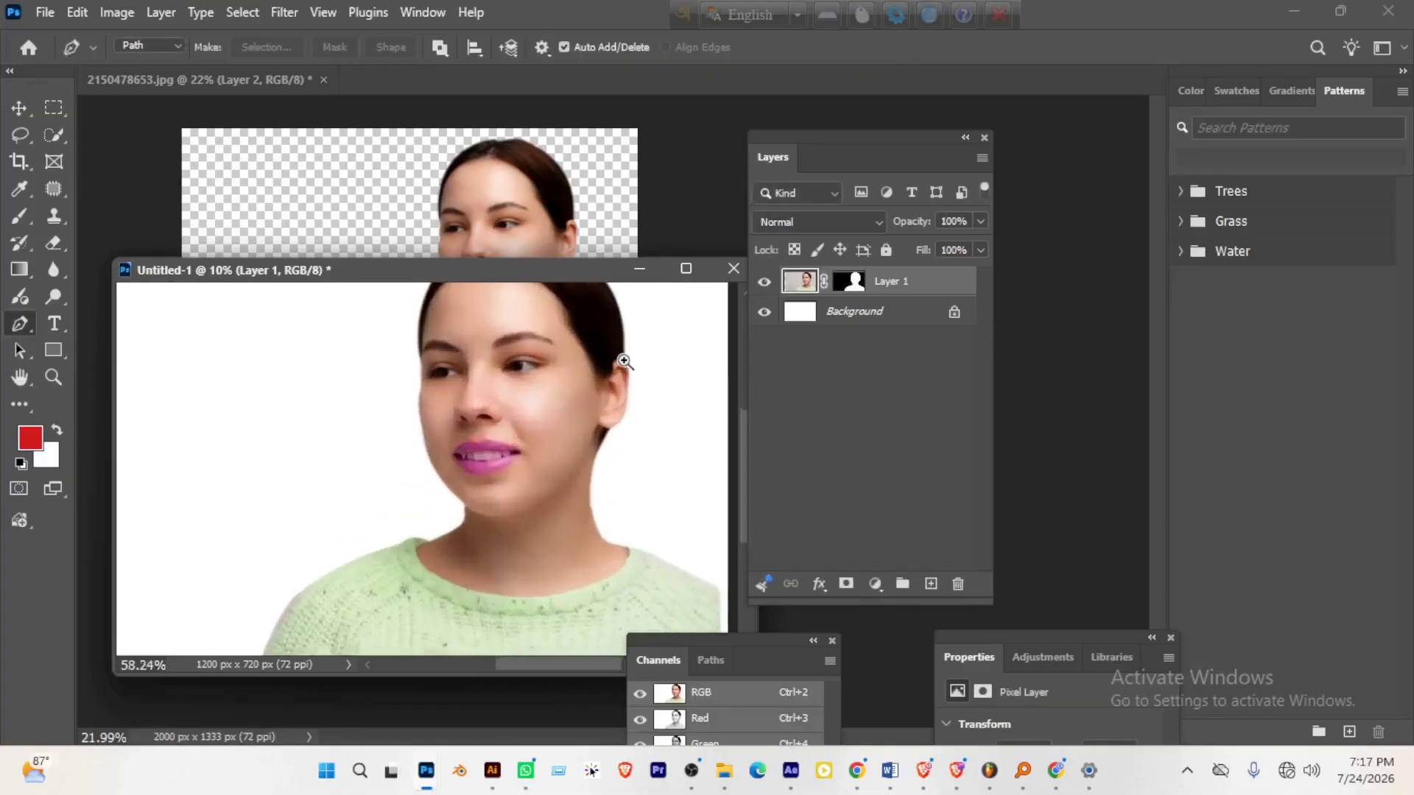